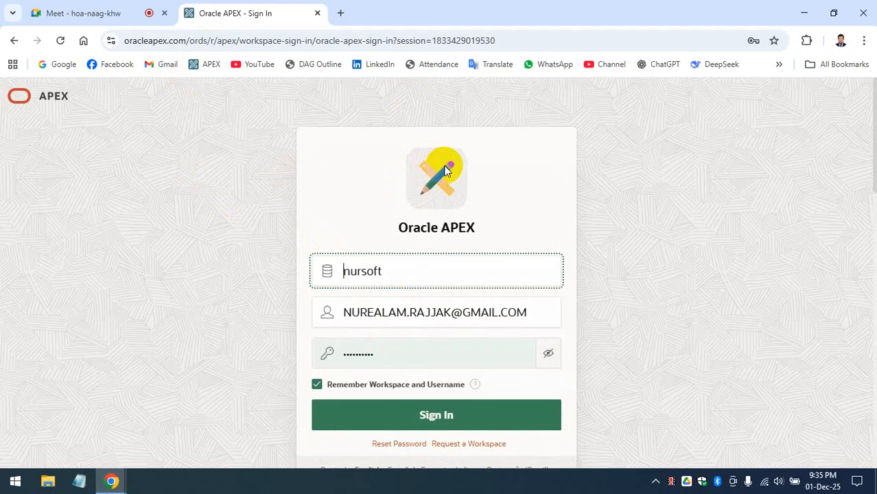
Step: Sign in to the workspace and run the POS@Apex-October-2025 application from App Builder
{"action": "left_click", "coordinate": [408, 419]}
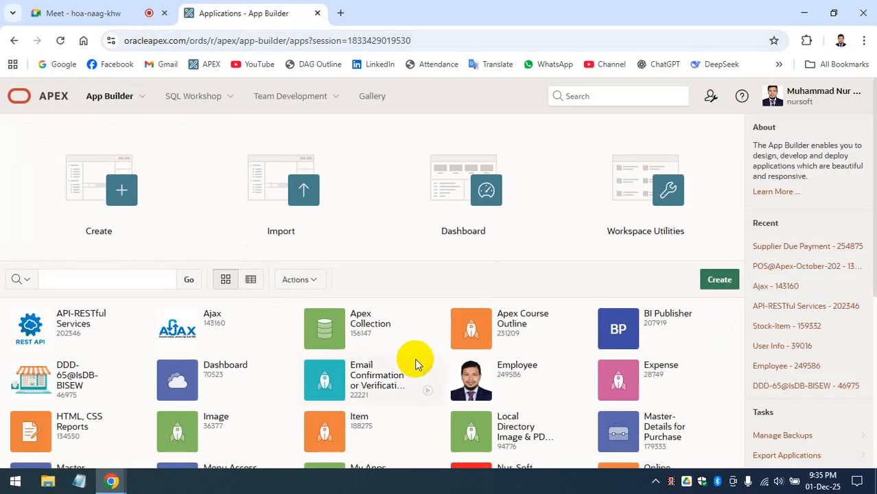
{"action": "scroll", "coordinate": [417, 358], "scroll_direction": "down", "scroll_amount": 3}
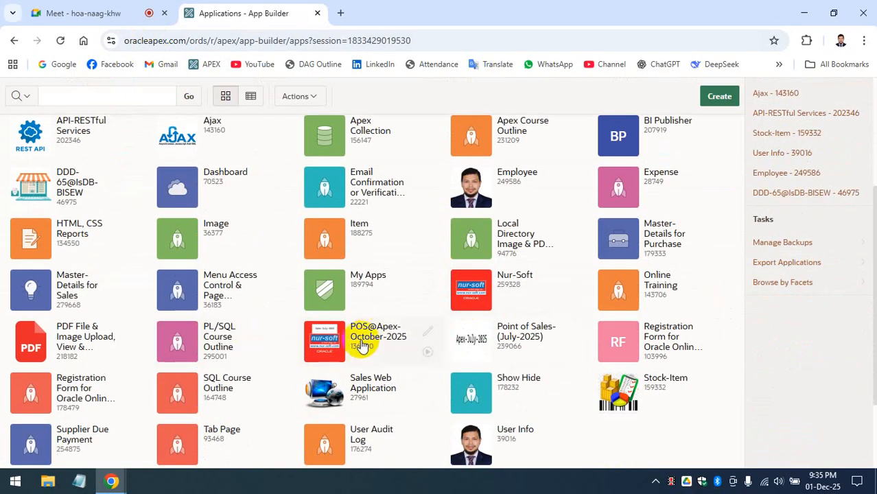
{"action": "left_click", "coordinate": [369, 344]}
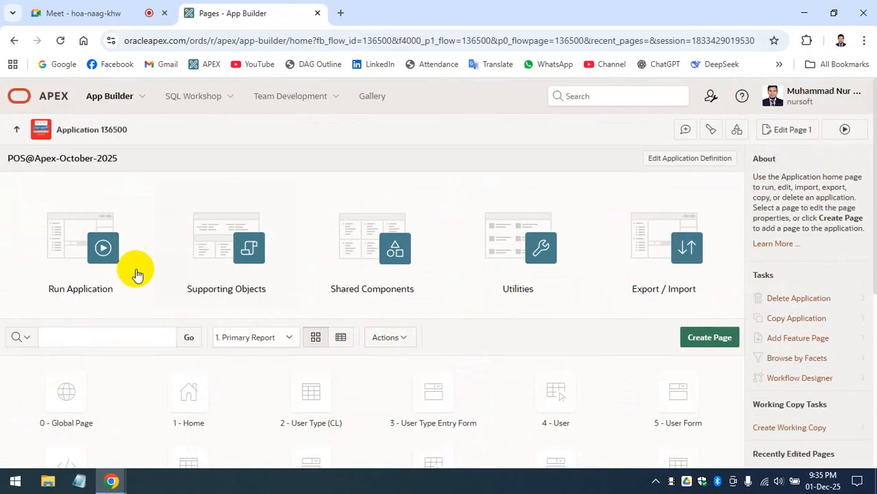
{"action": "left_click", "coordinate": [113, 268]}
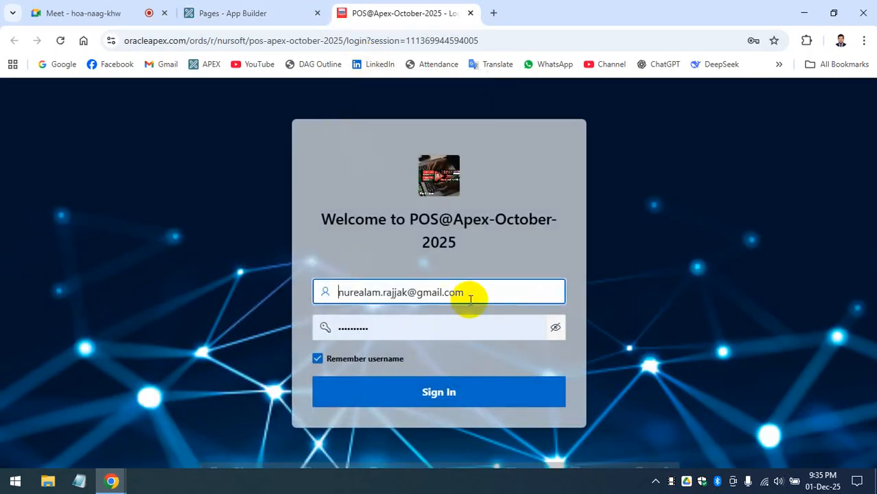
Step: Log in to the running POS app with the saved credentials and dismiss the password prompt
{"action": "left_click", "coordinate": [471, 295]}
{"action": "left_click", "coordinate": [621, 393]}
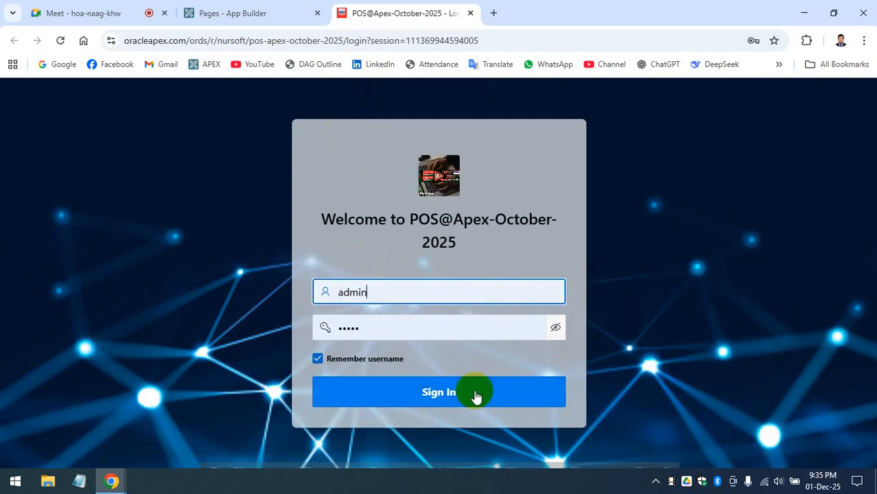
{"action": "left_click", "coordinate": [474, 395]}
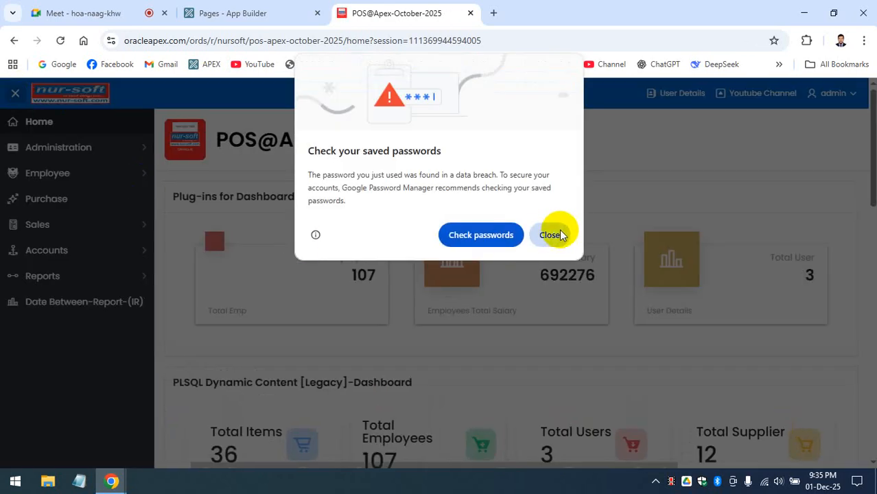
{"action": "left_click", "coordinate": [553, 235]}
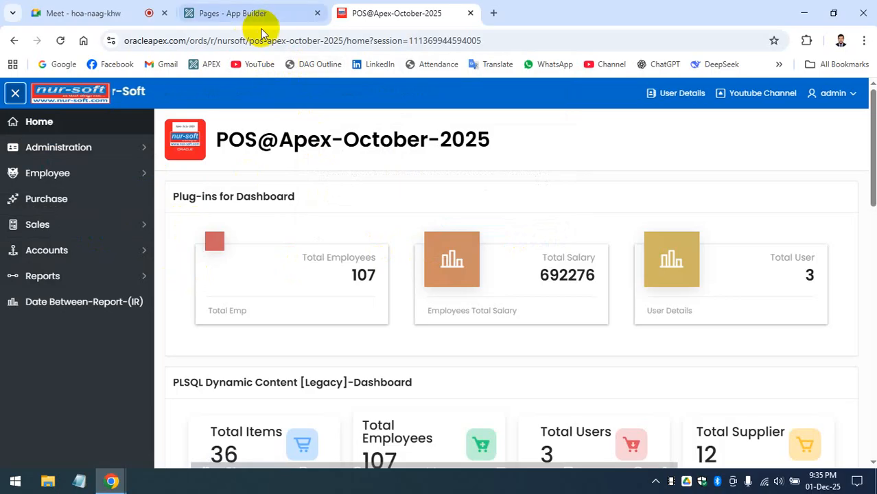
Step: Expand Administration in the sidebar and open its User page
{"action": "left_click", "coordinate": [142, 155]}
{"action": "left_click", "coordinate": [142, 152]}
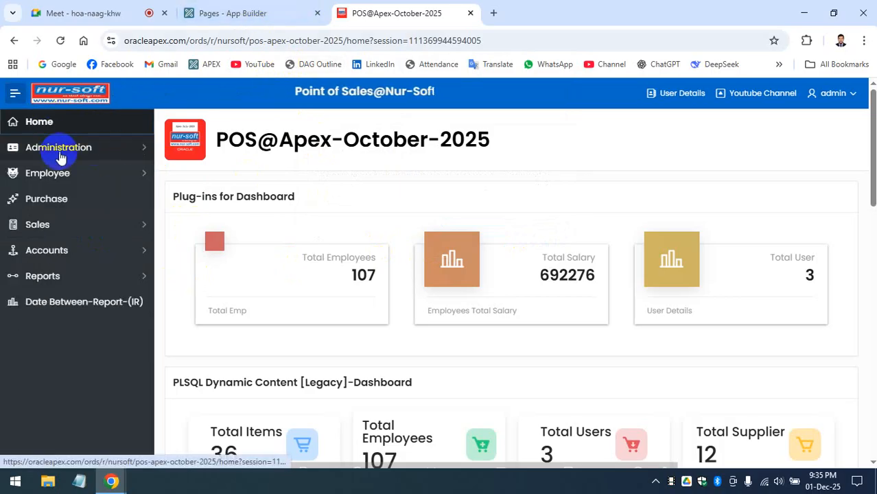
{"action": "left_click", "coordinate": [144, 151]}
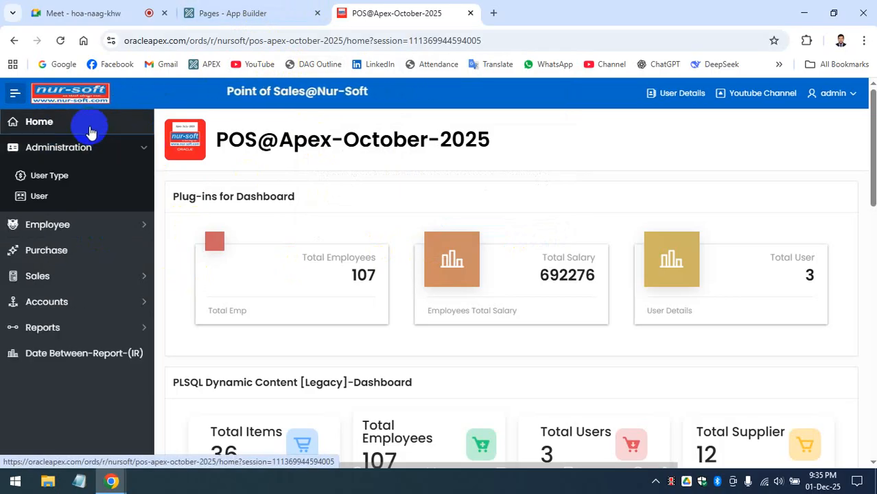
{"action": "left_click", "coordinate": [143, 150]}
{"action": "left_click", "coordinate": [140, 150]}
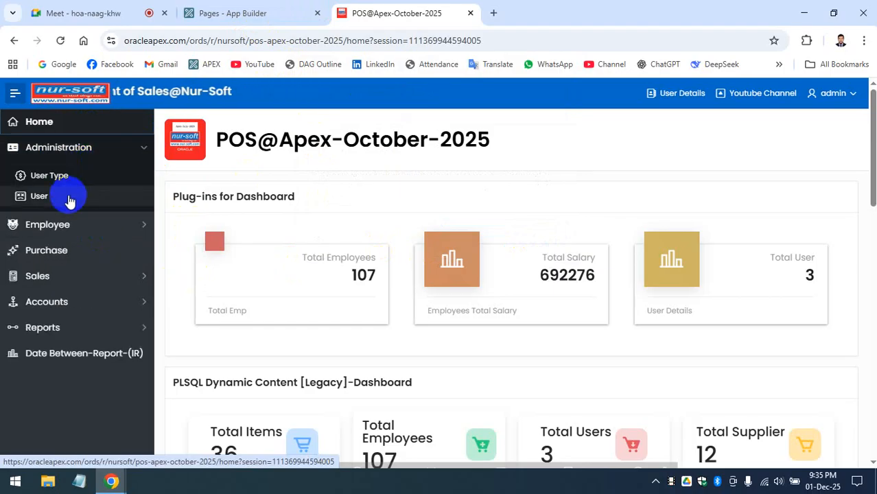
{"action": "left_click", "coordinate": [140, 230]}
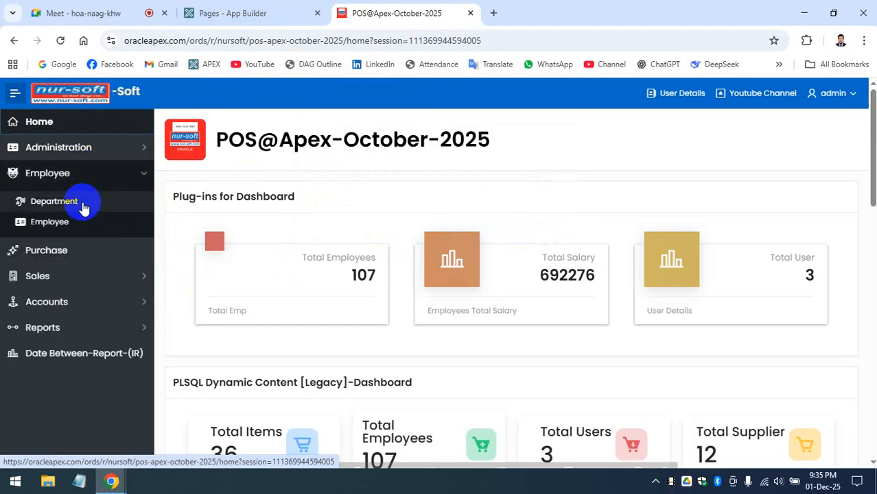
{"action": "left_click", "coordinate": [129, 227]}
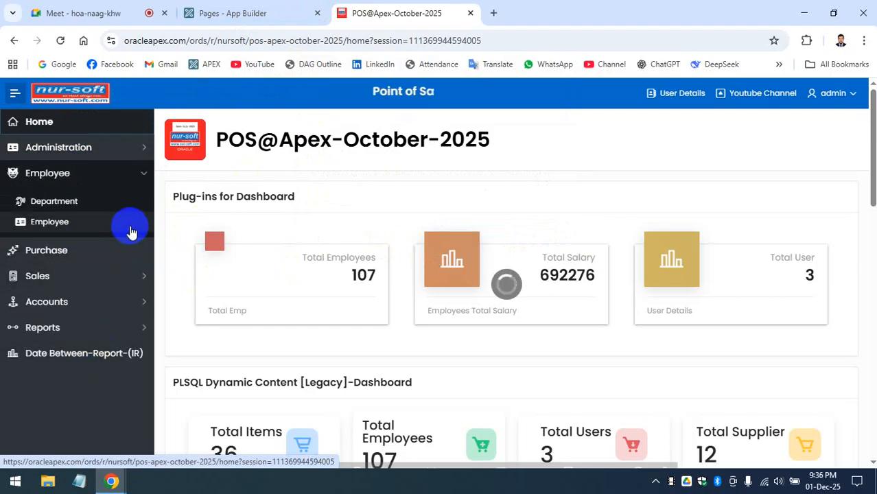
{"action": "left_click", "coordinate": [143, 173]}
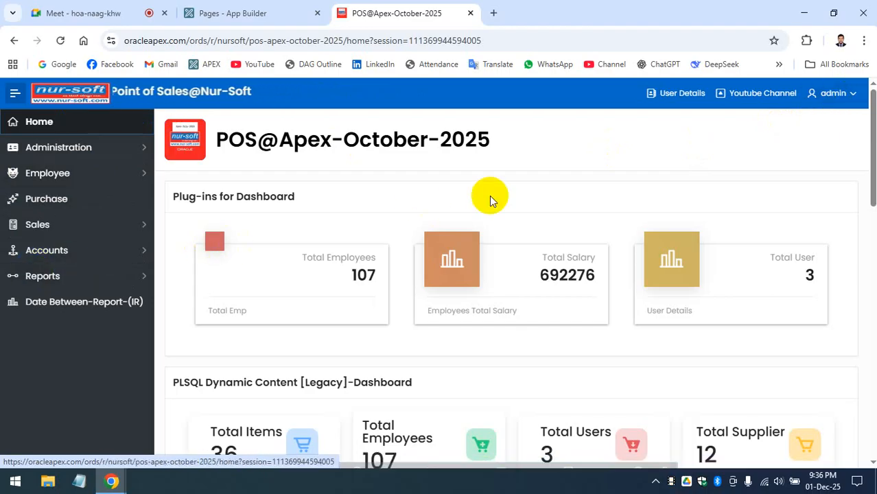
{"action": "left_click", "coordinate": [148, 153]}
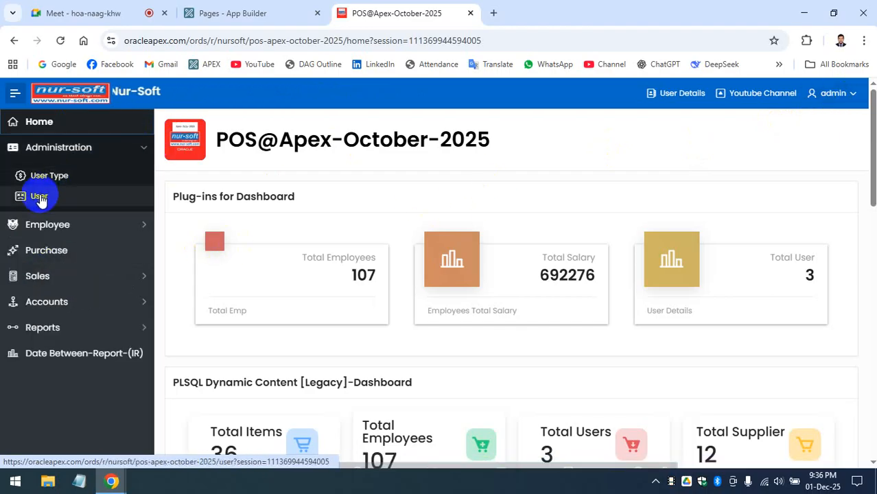
{"action": "left_click", "coordinate": [133, 196]}
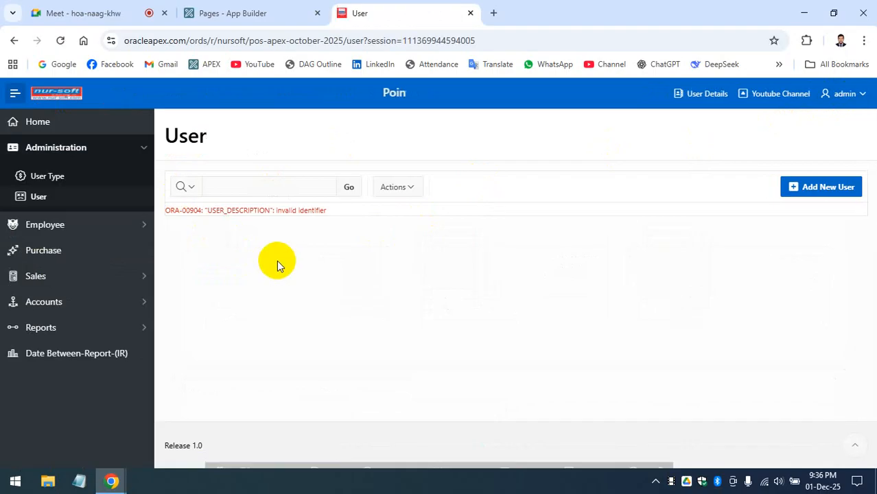
Step: Highlight the invalid USER_DESCRIPTION column in the error, then open the User Type (CL) report
{"action": "left_click_drag", "start_coordinate": [209, 210], "coordinate": [264, 210]}
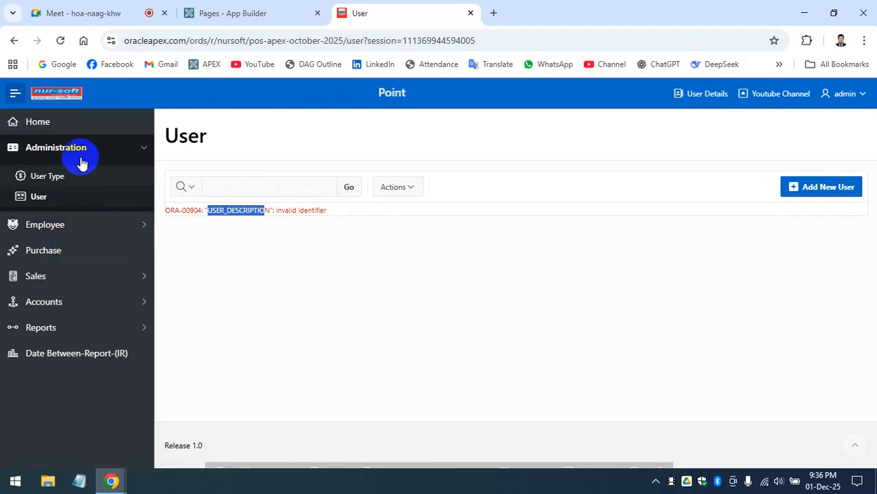
{"action": "left_click", "coordinate": [52, 182]}
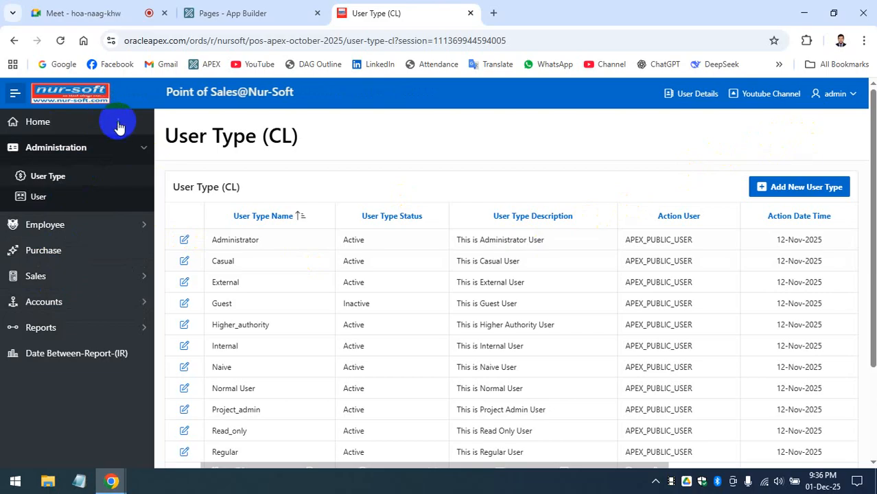
Step: Collapse the Administration menu and bring up the Windows Start menu
{"action": "left_click", "coordinate": [138, 147]}
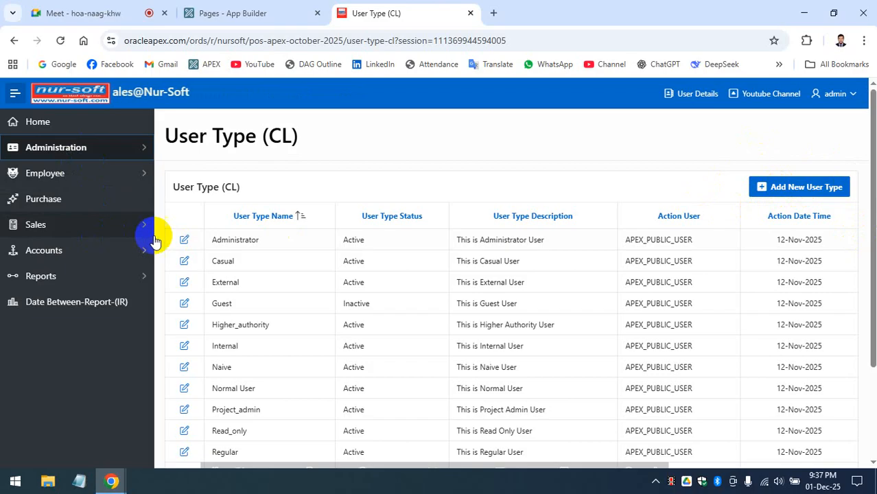
{"action": "left_click", "coordinate": [182, 237]}
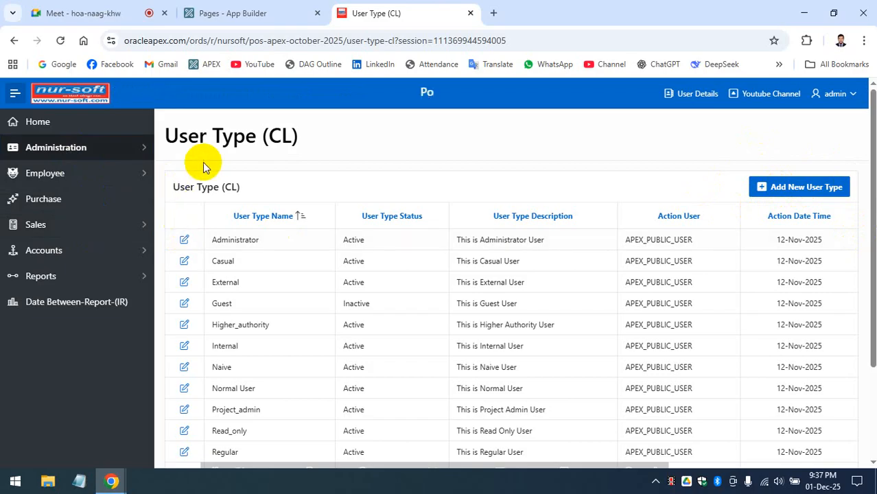
{"action": "key", "text": "super"}
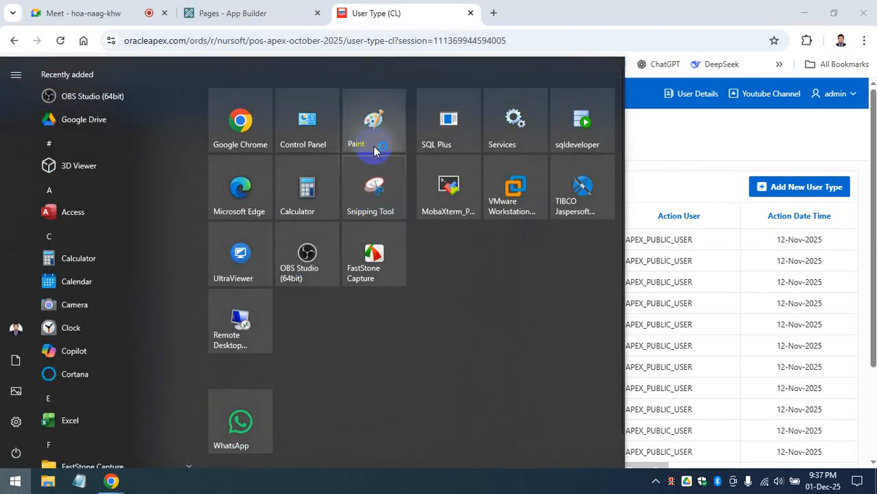
Step: Launch Paint and draw two rectangles, with looping strokes and an arrow in the left one
{"action": "left_click", "coordinate": [358, 137]}
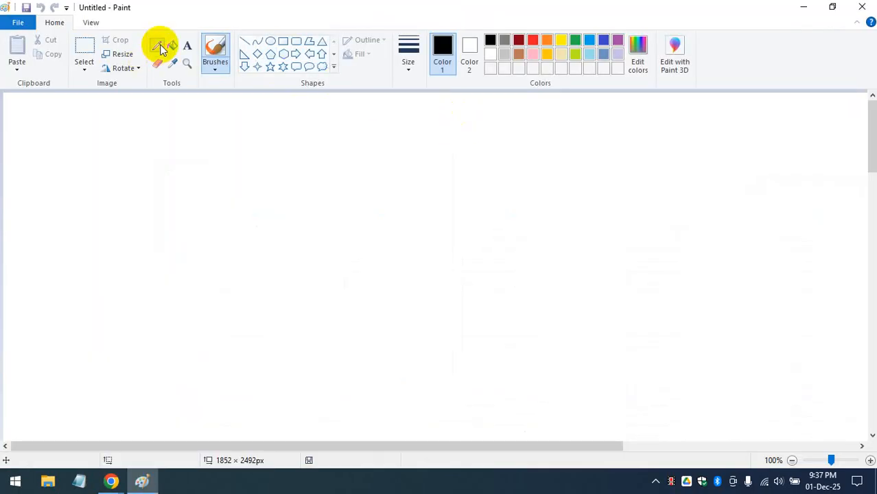
{"action": "left_click", "coordinate": [159, 46]}
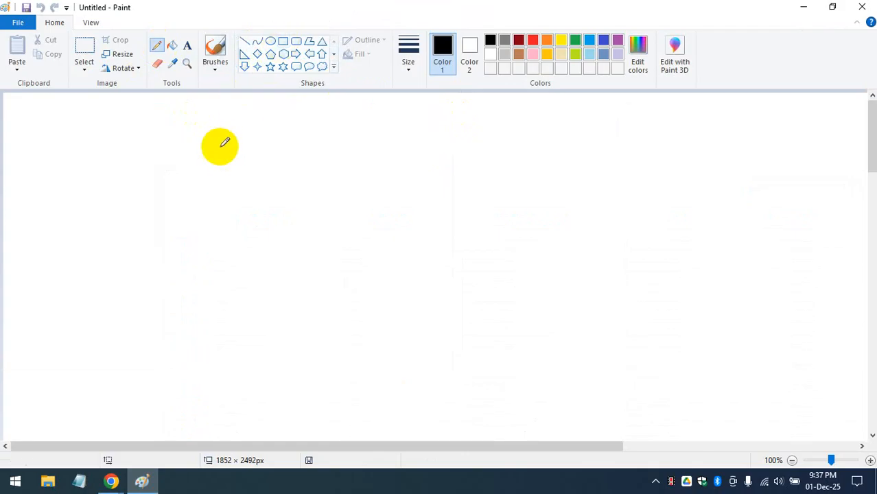
{"action": "left_click_drag", "start_coordinate": [193, 182], "coordinate": [276, 172]}
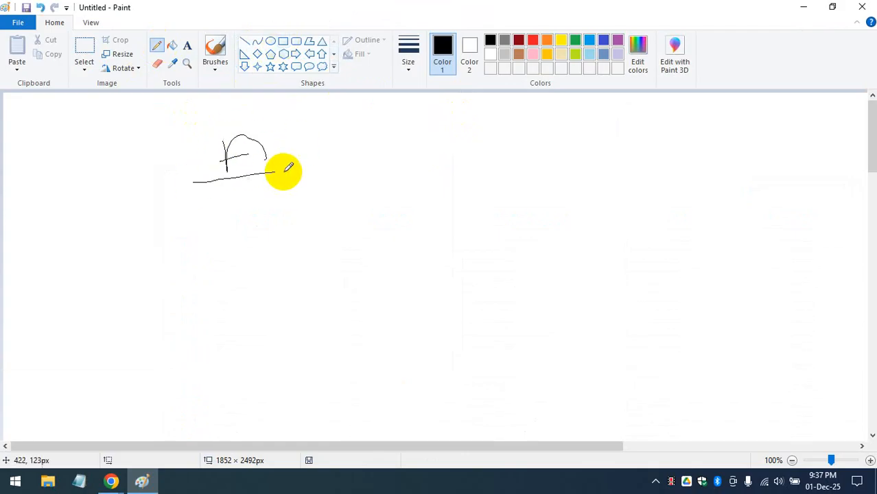
{"action": "left_click", "coordinate": [285, 41]}
{"action": "left_click_drag", "start_coordinate": [101, 192], "coordinate": [323, 344]}
{"action": "left_click_drag", "start_coordinate": [236, 282], "coordinate": [238, 283]}
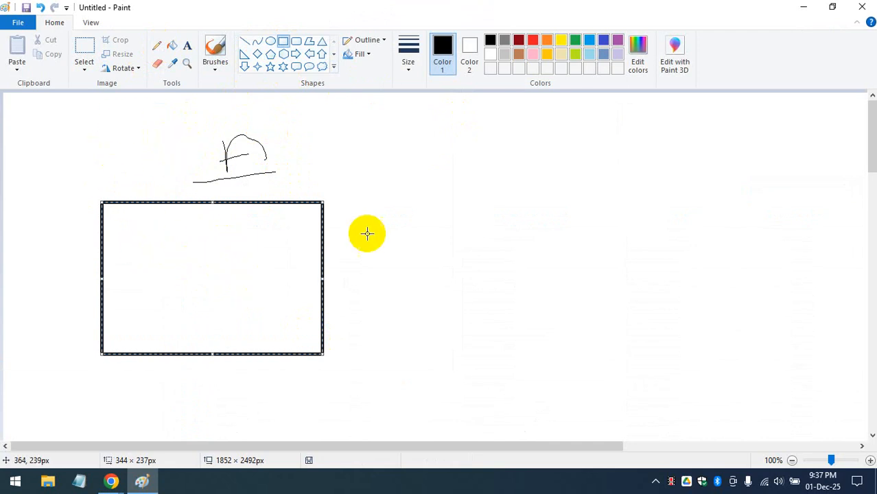
{"action": "left_click_drag", "start_coordinate": [445, 204], "coordinate": [755, 359]}
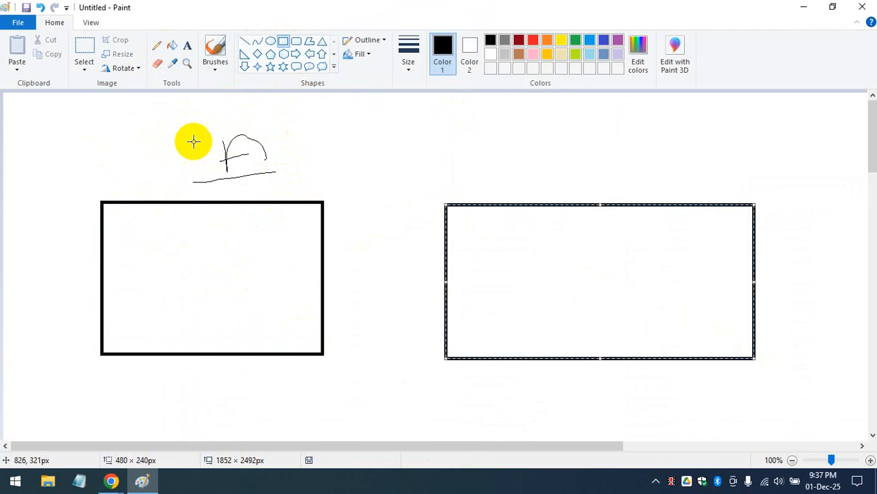
{"action": "left_click", "coordinate": [157, 46]}
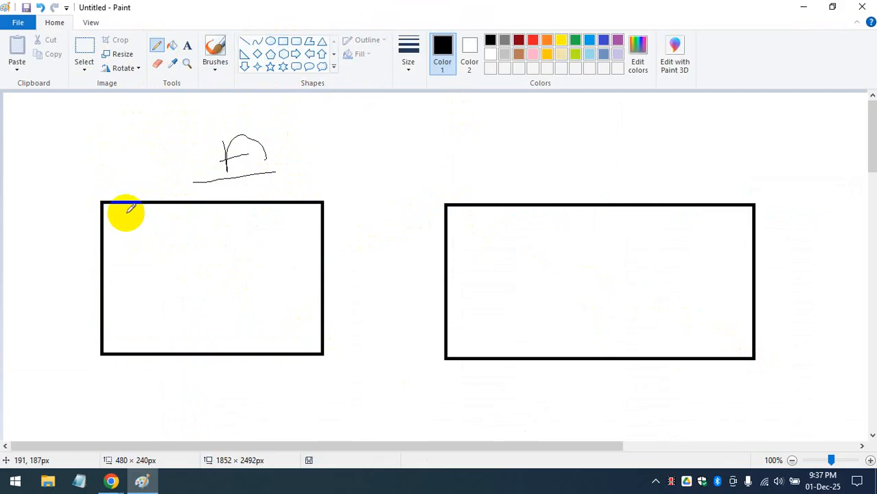
{"action": "left_click_drag", "start_coordinate": [131, 217], "coordinate": [146, 252]}
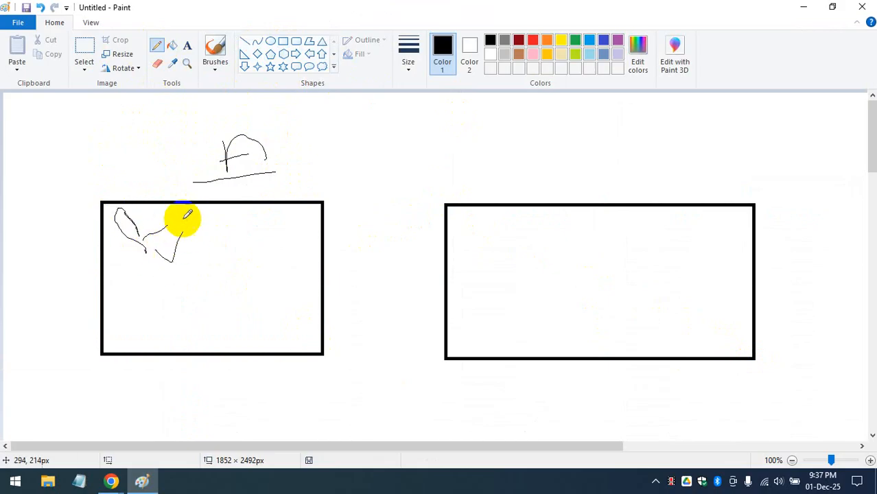
{"action": "left_click_drag", "start_coordinate": [151, 200], "coordinate": [147, 260]}
{"action": "mouse_move", "coordinate": [86, 271]}
{"action": "left_mouse_down"}
{"action": "mouse_move", "coordinate": [153, 270]}
{"action": "mouse_move", "coordinate": [158, 282]}
{"action": "left_mouse_up"}
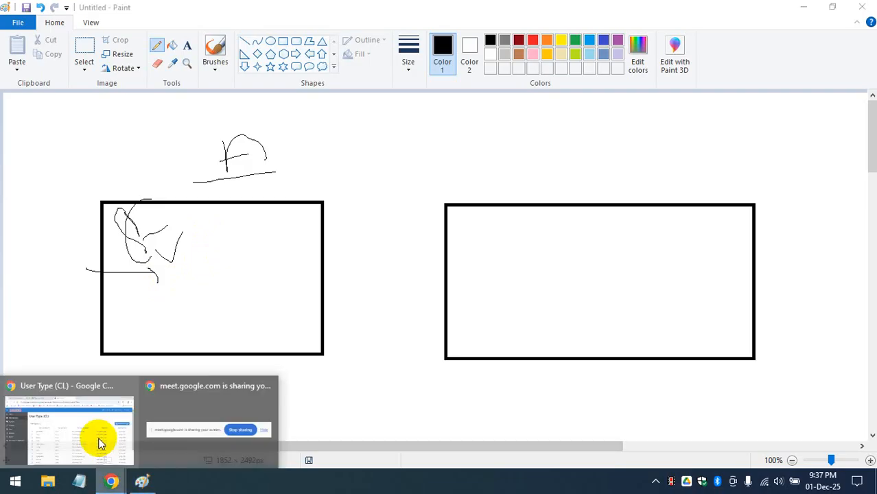
Step: Glance at the User Type (CL) and App Builder browser tabs, then return to Paint
{"action": "left_click", "coordinate": [99, 435]}
{"action": "left_click", "coordinate": [278, 13]}
{"action": "left_click", "coordinate": [817, 96]}
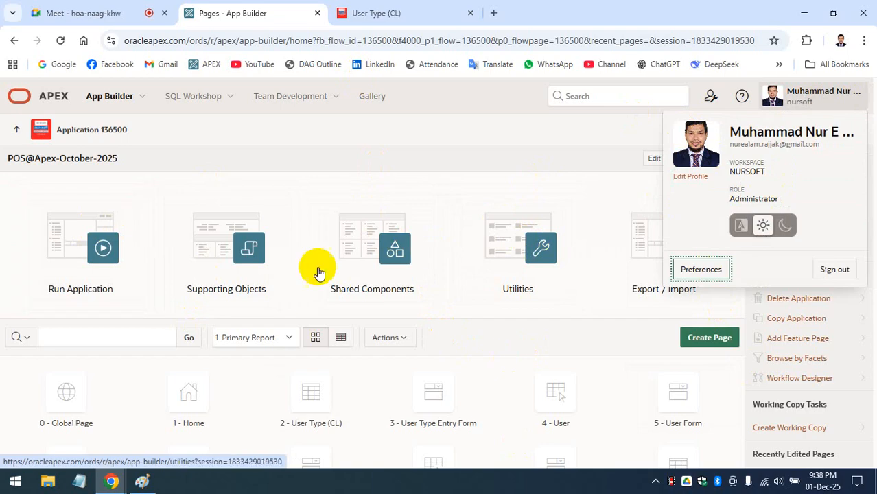
{"action": "left_click", "coordinate": [433, 11]}
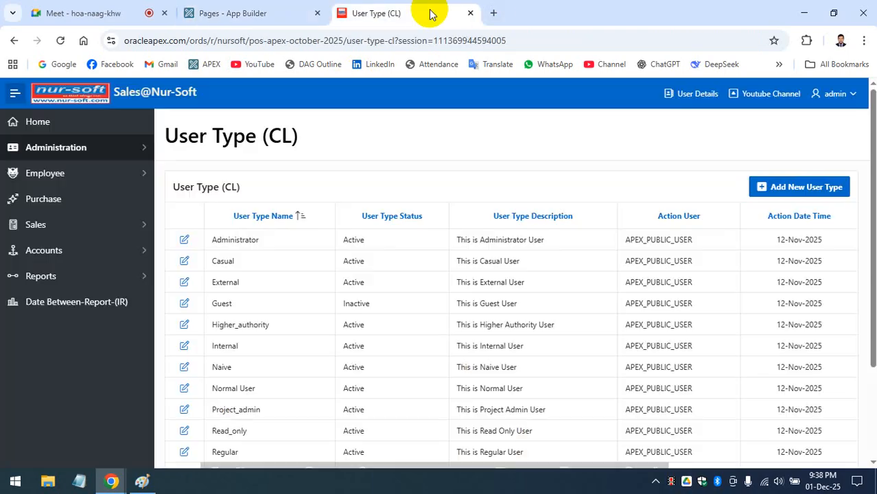
{"action": "left_click", "coordinate": [235, 13]}
{"action": "left_click", "coordinate": [145, 484]}
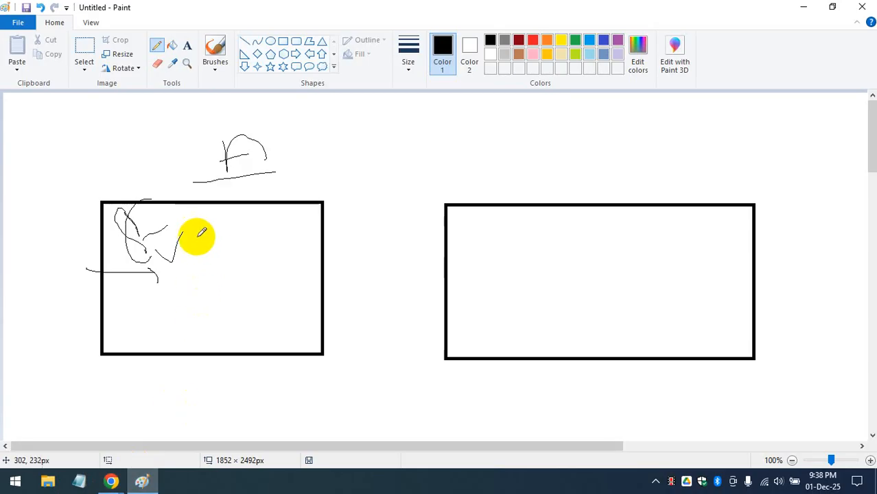
Step: Link the two rectangles with lines and arrows, and circle a letter E in the right one
{"action": "left_click_drag", "start_coordinate": [337, 216], "coordinate": [423, 198]}
{"action": "mouse_move", "coordinate": [585, 141]}
{"action": "left_mouse_down"}
{"action": "mouse_move", "coordinate": [601, 136]}
{"action": "mouse_move", "coordinate": [613, 161]}
{"action": "mouse_move", "coordinate": [341, 143]}
{"action": "mouse_move", "coordinate": [223, 214]}
{"action": "left_mouse_up"}
{"action": "left_click_drag", "start_coordinate": [236, 250], "coordinate": [236, 250]}
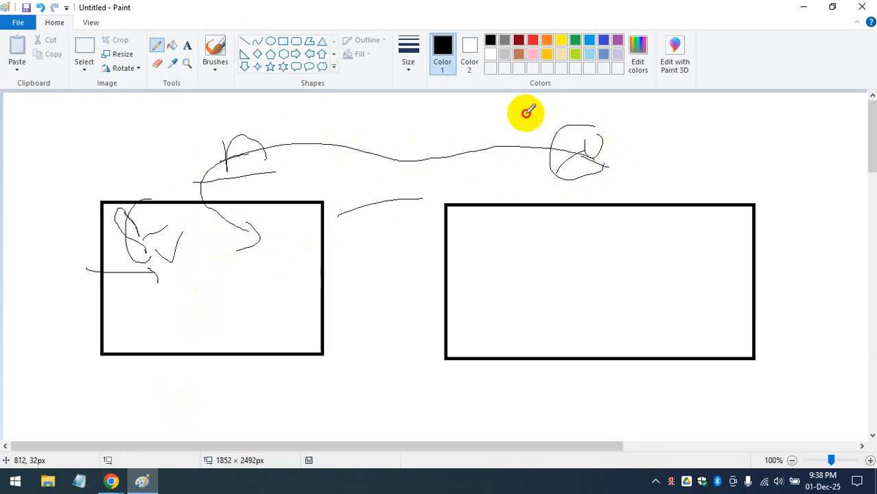
{"action": "left_click_drag", "start_coordinate": [525, 112], "coordinate": [594, 125]}
{"action": "mouse_move", "coordinate": [26, 305]}
{"action": "left_mouse_down"}
{"action": "mouse_move", "coordinate": [75, 304]}
{"action": "mouse_move", "coordinate": [80, 323]}
{"action": "left_mouse_up"}
{"action": "left_click_drag", "start_coordinate": [317, 298], "coordinate": [400, 292]}
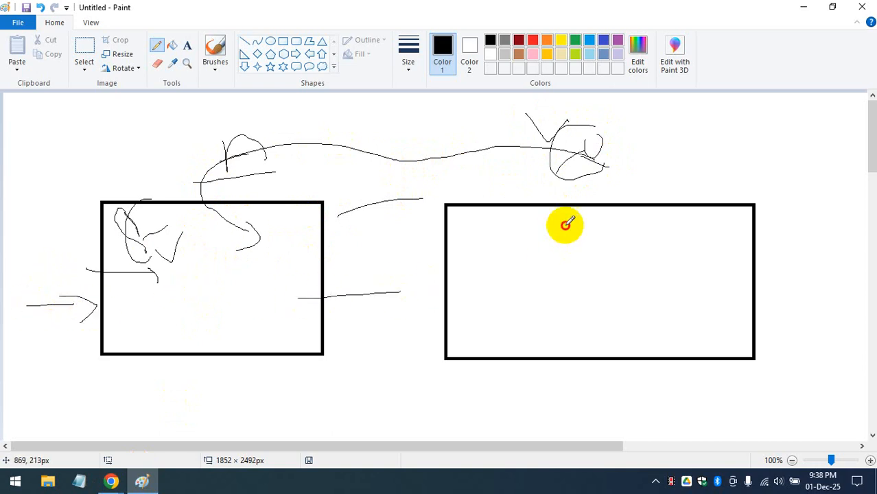
{"action": "left_click_drag", "start_coordinate": [592, 217], "coordinate": [565, 220]}
{"action": "left_click_drag", "start_coordinate": [618, 231], "coordinate": [632, 231]}
{"action": "mouse_move", "coordinate": [604, 201]}
{"action": "left_mouse_down"}
{"action": "mouse_move", "coordinate": [633, 245]}
{"action": "mouse_move", "coordinate": [652, 230]}
{"action": "left_mouse_up"}
{"action": "mouse_move", "coordinate": [692, 177]}
{"action": "left_mouse_down"}
{"action": "mouse_move", "coordinate": [696, 229]}
{"action": "mouse_move", "coordinate": [705, 226]}
{"action": "left_mouse_up"}
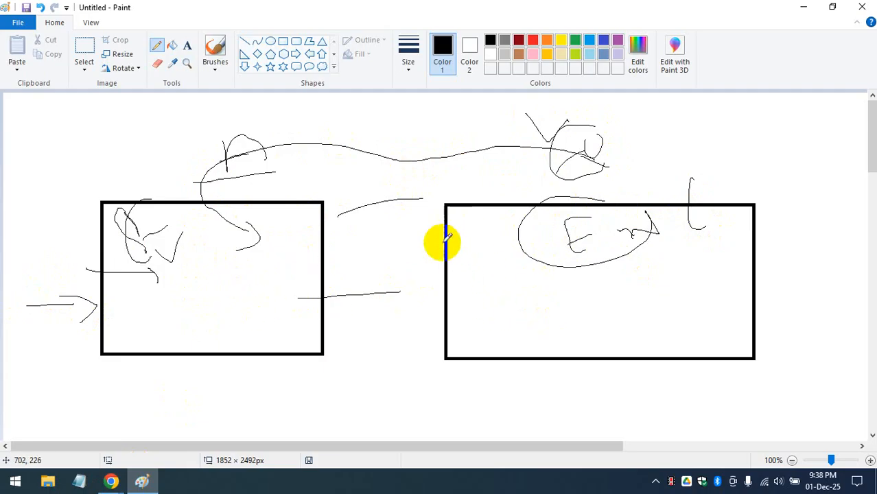
Step: Add strokes, dashes and an arrow-like curve around and below the right rectangle's ellipse
{"action": "mouse_move", "coordinate": [442, 240]}
{"action": "left_mouse_down"}
{"action": "mouse_move", "coordinate": [497, 239]}
{"action": "mouse_move", "coordinate": [486, 241]}
{"action": "left_mouse_up"}
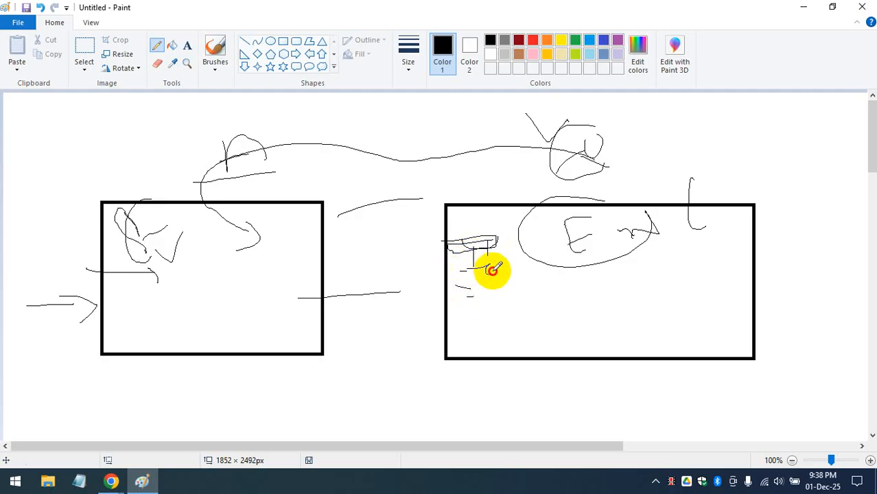
{"action": "left_click_drag", "start_coordinate": [710, 262], "coordinate": [743, 262]}
{"action": "mouse_move", "coordinate": [781, 261]}
{"action": "left_mouse_down"}
{"action": "mouse_move", "coordinate": [804, 262]}
{"action": "mouse_move", "coordinate": [790, 293]}
{"action": "left_mouse_up"}
{"action": "left_click_drag", "start_coordinate": [808, 274], "coordinate": [759, 282]}
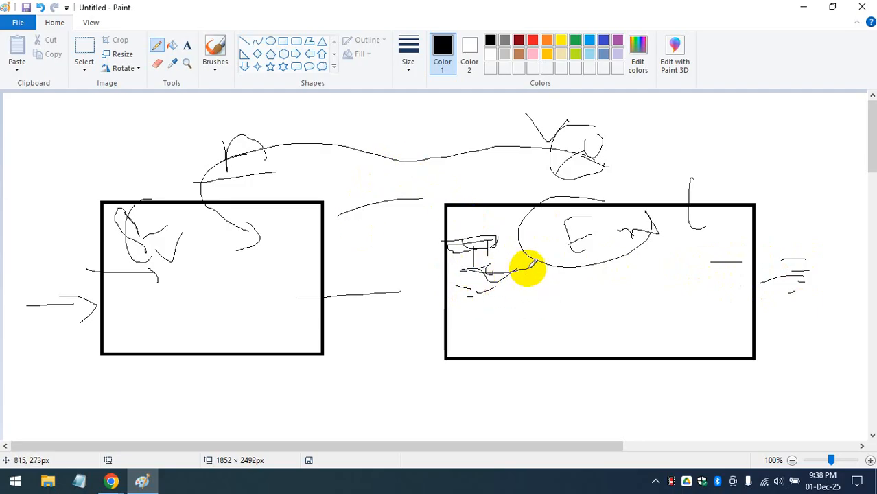
{"action": "left_click_drag", "start_coordinate": [559, 273], "coordinate": [660, 307]}
{"action": "left_click_drag", "start_coordinate": [659, 257], "coordinate": [647, 274]}
{"action": "left_click_drag", "start_coordinate": [680, 265], "coordinate": [671, 288]}
{"action": "left_click_drag", "start_coordinate": [575, 284], "coordinate": [653, 260]}
Step: Draw a large loop enclosing the right rectangle
{"action": "scroll", "coordinate": [352, 245], "scroll_direction": "down", "scroll_amount": 3}
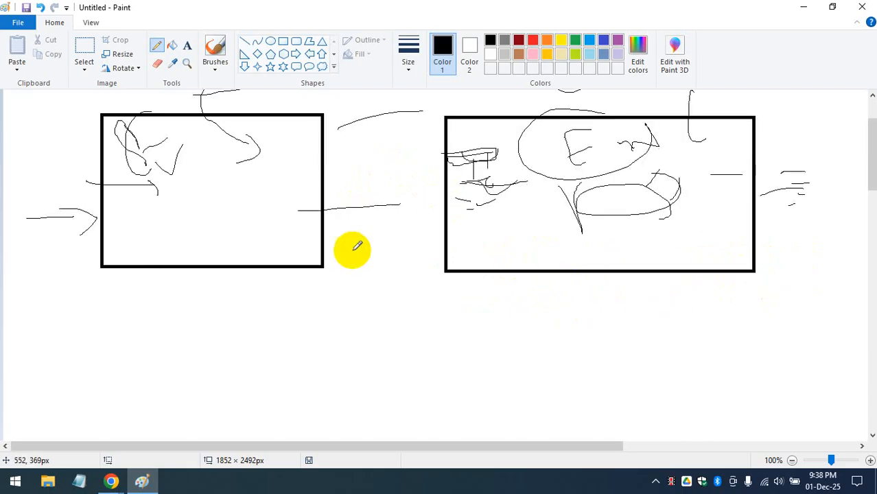
{"action": "scroll", "coordinate": [397, 251], "scroll_direction": "up", "scroll_amount": 3}
{"action": "left_click_drag", "start_coordinate": [489, 171], "coordinate": [409, 261]}
{"action": "mouse_move", "coordinate": [426, 309]}
{"action": "left_mouse_down"}
{"action": "mouse_move", "coordinate": [746, 344]}
{"action": "mouse_move", "coordinate": [592, 143]}
{"action": "mouse_move", "coordinate": [448, 320]}
{"action": "mouse_move", "coordinate": [411, 215]}
{"action": "mouse_move", "coordinate": [541, 184]}
{"action": "left_mouse_up"}
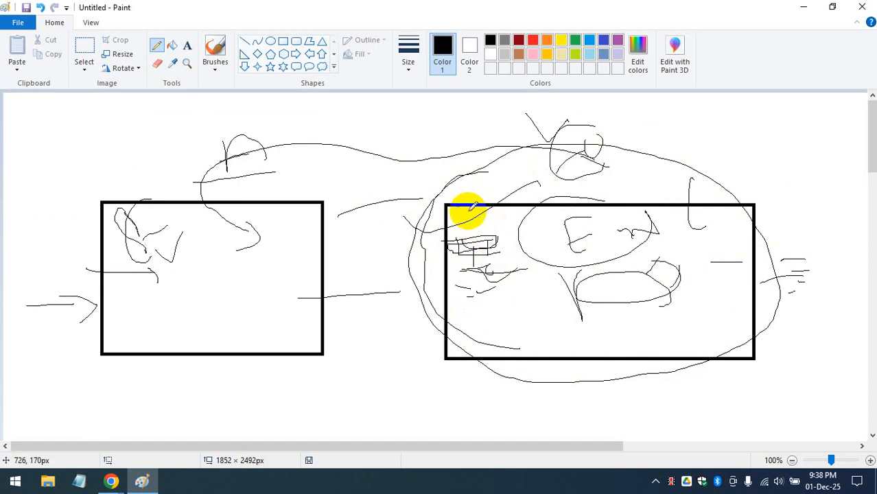
{"action": "scroll", "coordinate": [476, 250], "scroll_direction": "down", "scroll_amount": 3}
{"action": "left_click_drag", "start_coordinate": [297, 256], "coordinate": [395, 314]}
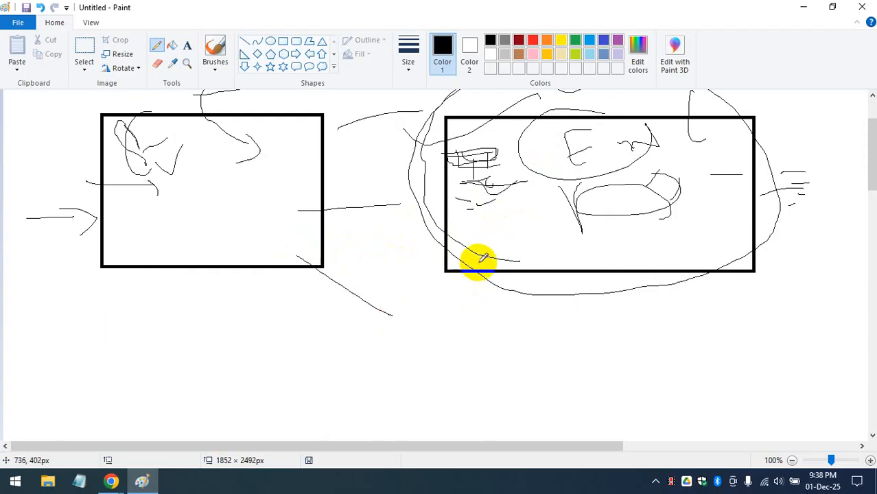
{"action": "left_click_drag", "start_coordinate": [477, 265], "coordinate": [395, 314]}
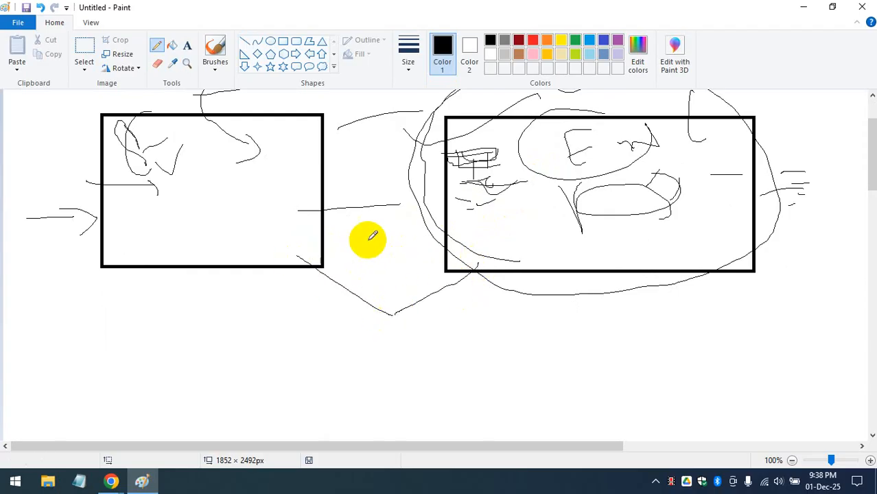
{"action": "scroll", "coordinate": [471, 295], "scroll_direction": "down", "scroll_amount": 5}
{"action": "scroll", "coordinate": [440, 240], "scroll_direction": "up", "scroll_amount": 5}
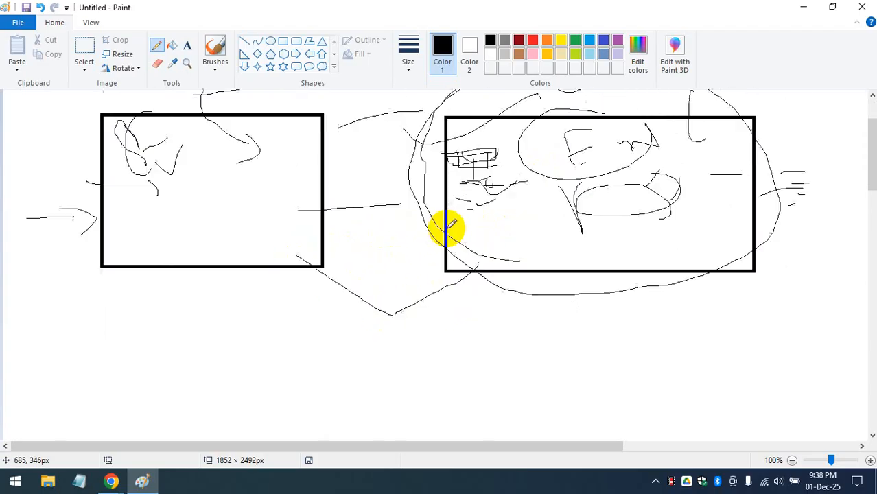
{"action": "mouse_move", "coordinate": [109, 486]}
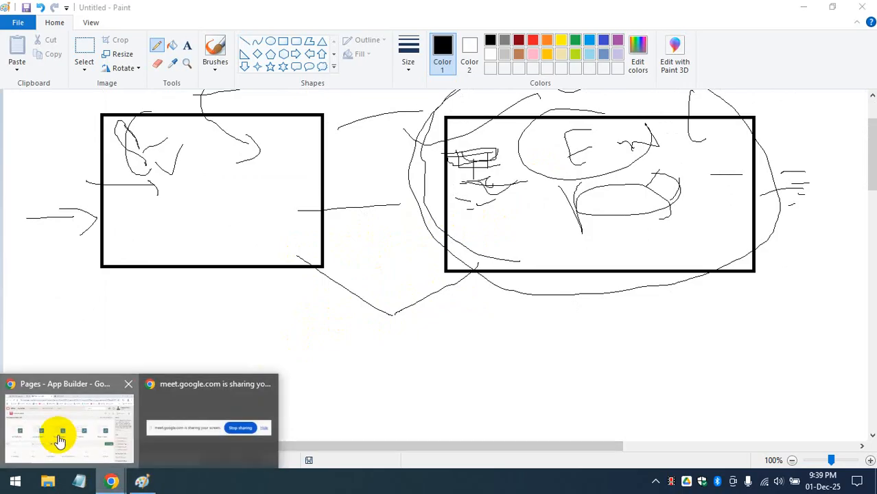
{"action": "left_click", "coordinate": [59, 435]}
{"action": "left_click", "coordinate": [346, 13]}
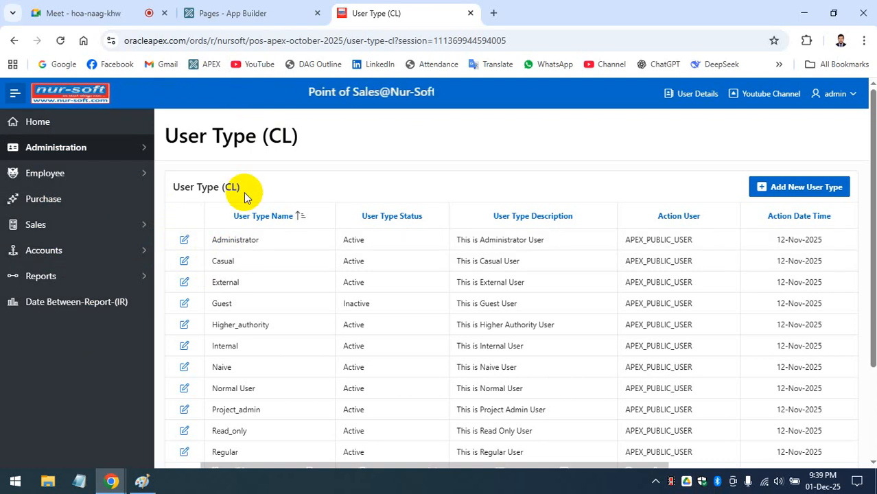
{"action": "left_click", "coordinate": [143, 481]}
{"action": "mouse_move", "coordinate": [114, 479]}
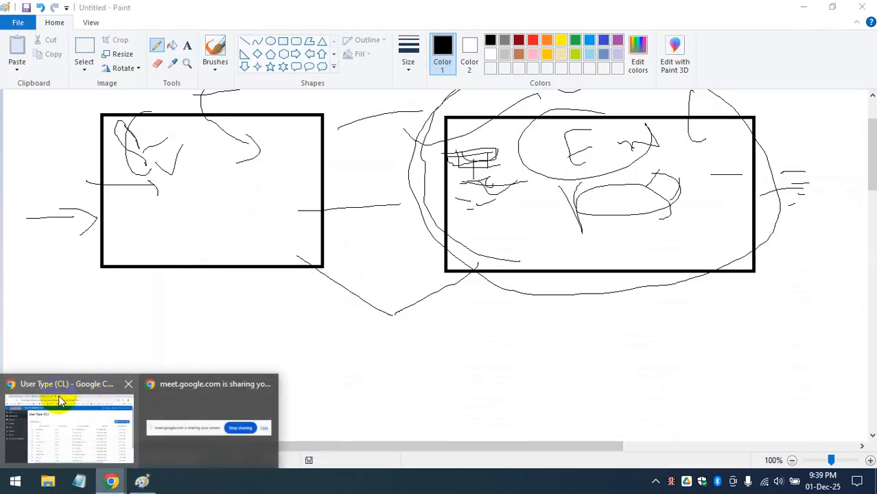
Step: Sketch a second row of boxes with connecting lines, inner strokes and a small loop
{"action": "left_click", "coordinate": [62, 402]}
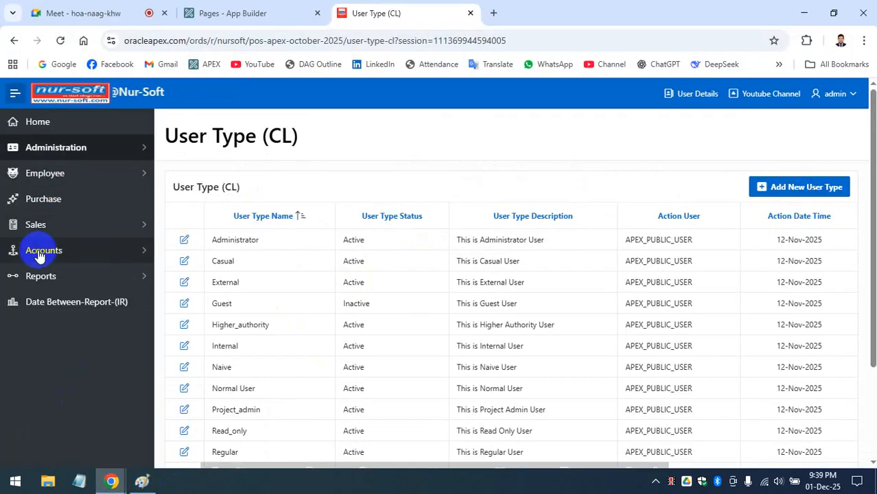
{"action": "left_click", "coordinate": [142, 480]}
{"action": "mouse_move", "coordinate": [137, 369]}
{"action": "left_mouse_down"}
{"action": "mouse_move", "coordinate": [263, 381]}
{"action": "mouse_move", "coordinate": [186, 338]}
{"action": "left_mouse_up"}
{"action": "left_click_drag", "start_coordinate": [46, 349], "coordinate": [128, 369]}
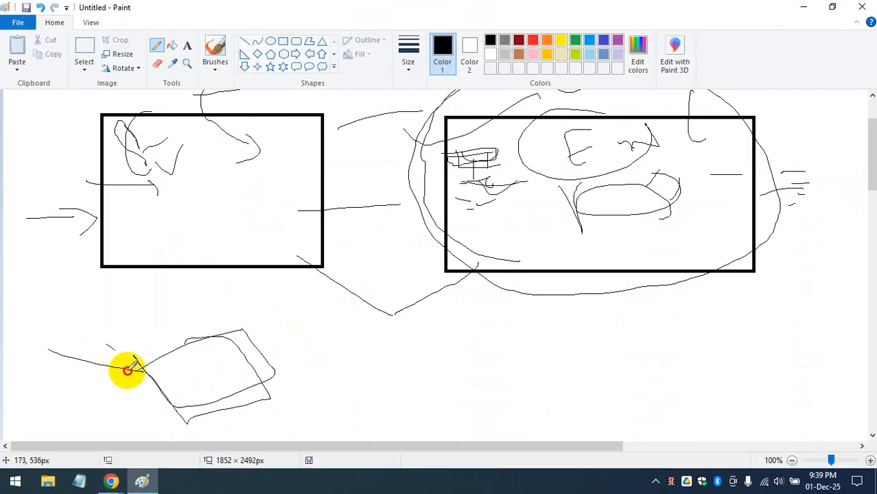
{"action": "left_click_drag", "start_coordinate": [111, 412], "coordinate": [153, 397]}
{"action": "mouse_move", "coordinate": [265, 359]}
{"action": "left_mouse_down"}
{"action": "mouse_move", "coordinate": [301, 355]}
{"action": "mouse_move", "coordinate": [347, 378]}
{"action": "left_mouse_up"}
{"action": "left_click_drag", "start_coordinate": [308, 324], "coordinate": [353, 367]}
{"action": "mouse_move", "coordinate": [454, 300]}
{"action": "left_mouse_down"}
{"action": "mouse_move", "coordinate": [294, 402]}
{"action": "mouse_move", "coordinate": [94, 405]}
{"action": "mouse_move", "coordinate": [428, 306]}
{"action": "left_mouse_up"}
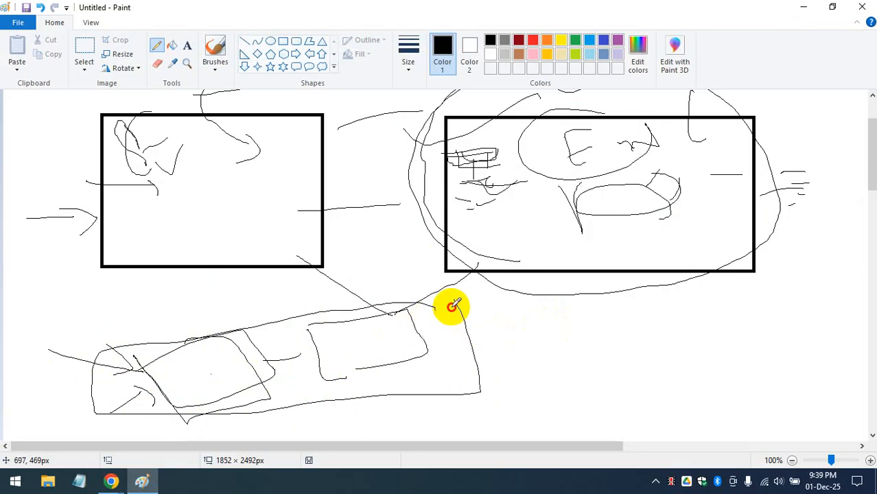
{"action": "left_click_drag", "start_coordinate": [299, 300], "coordinate": [276, 310]}
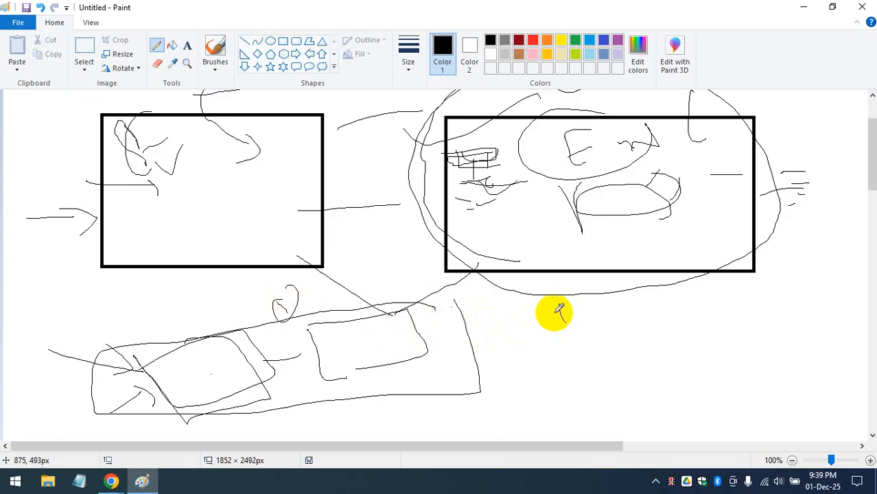
Step: Add an m-shaped squiggle, check marks and a loop enclosing the lower rectangle
{"action": "left_click_drag", "start_coordinate": [638, 328], "coordinate": [727, 302]}
{"action": "left_click_drag", "start_coordinate": [589, 360], "coordinate": [720, 345]}
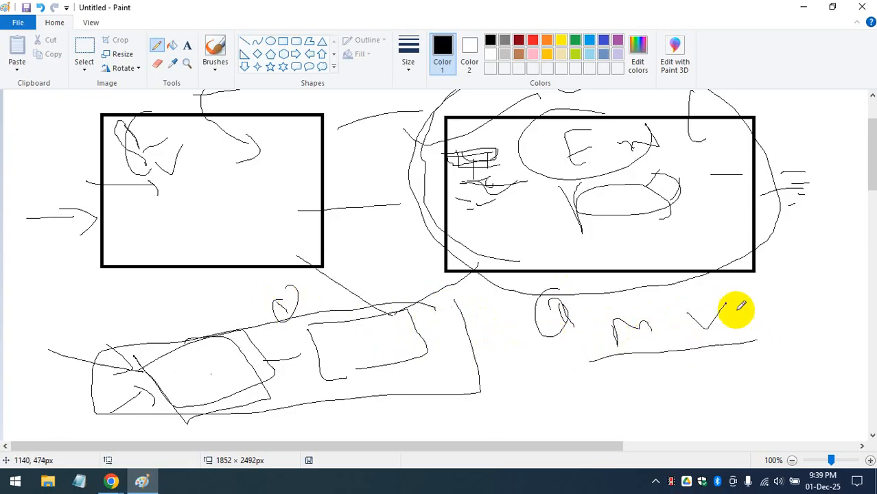
{"action": "scroll", "coordinate": [700, 316], "scroll_direction": "down", "scroll_amount": 3}
{"action": "mouse_move", "coordinate": [603, 301]}
{"action": "left_mouse_down"}
{"action": "mouse_move", "coordinate": [699, 286]}
{"action": "mouse_move", "coordinate": [611, 298]}
{"action": "left_mouse_up"}
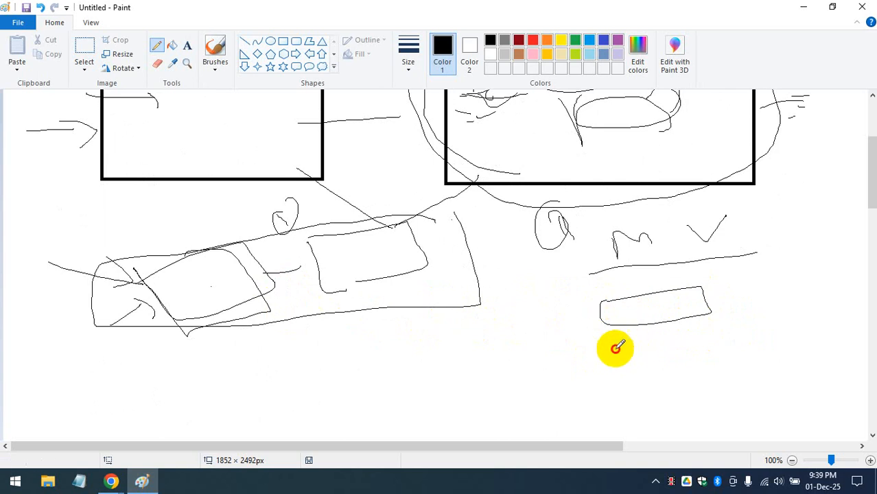
{"action": "left_click_drag", "start_coordinate": [613, 342], "coordinate": [632, 341]}
{"action": "left_click_drag", "start_coordinate": [618, 363], "coordinate": [630, 362]}
{"action": "mouse_move", "coordinate": [690, 350]}
{"action": "left_mouse_down"}
{"action": "mouse_move", "coordinate": [738, 347]}
{"action": "mouse_move", "coordinate": [740, 386]}
{"action": "left_mouse_up"}
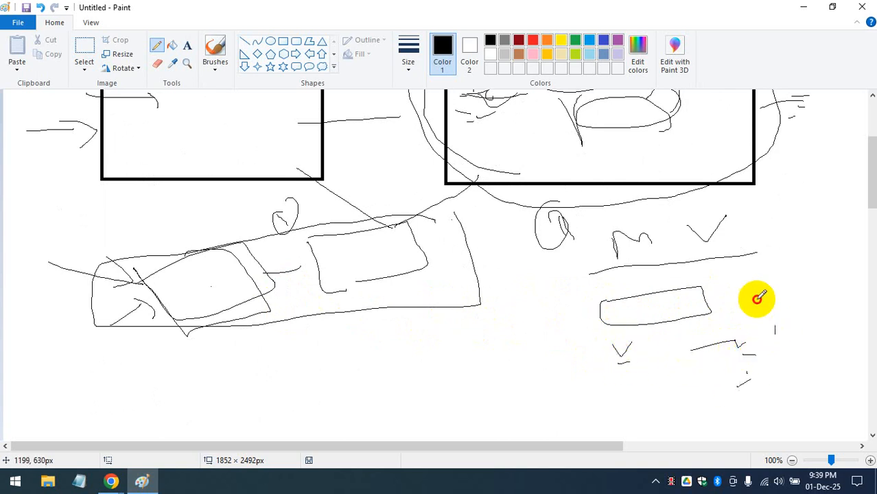
{"action": "mouse_move", "coordinate": [760, 298]}
{"action": "left_mouse_down"}
{"action": "mouse_move", "coordinate": [553, 314]}
{"action": "mouse_move", "coordinate": [776, 401]}
{"action": "mouse_move", "coordinate": [611, 291]}
{"action": "left_mouse_up"}
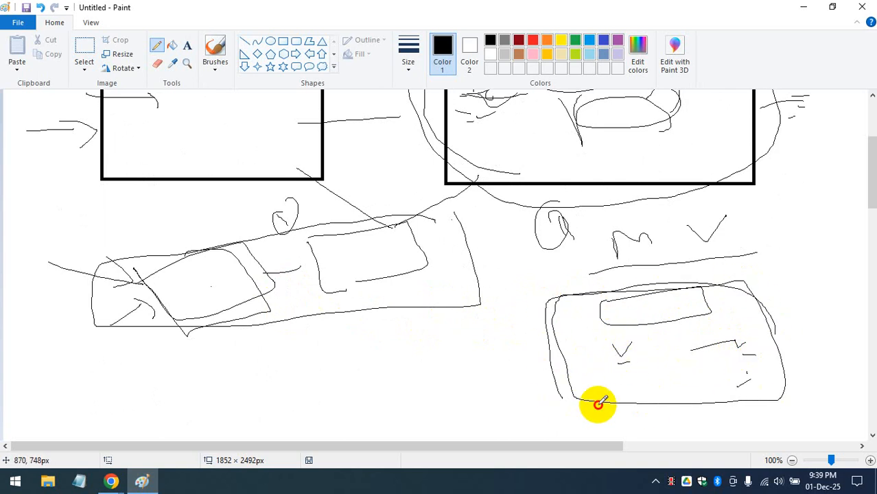
Step: Open Object Browser and SQL Commands from SQL Workshop in new tabs, ordered after App Builder
{"action": "left_click", "coordinate": [806, 7]}
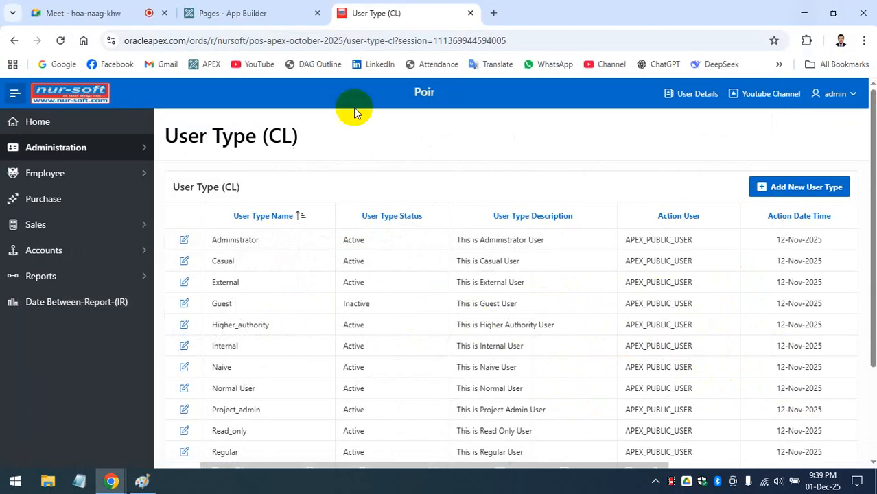
{"action": "left_click", "coordinate": [295, 13]}
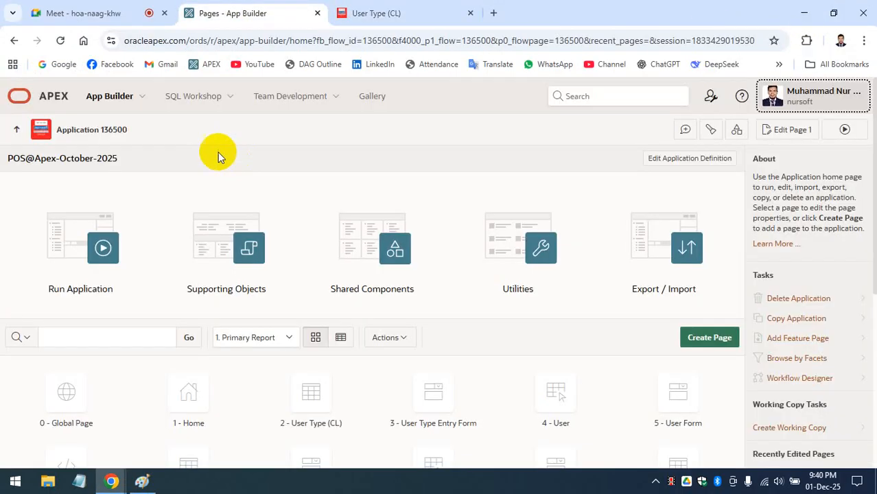
{"action": "left_click", "coordinate": [231, 96]}
{"action": "right_click", "coordinate": [211, 121]}
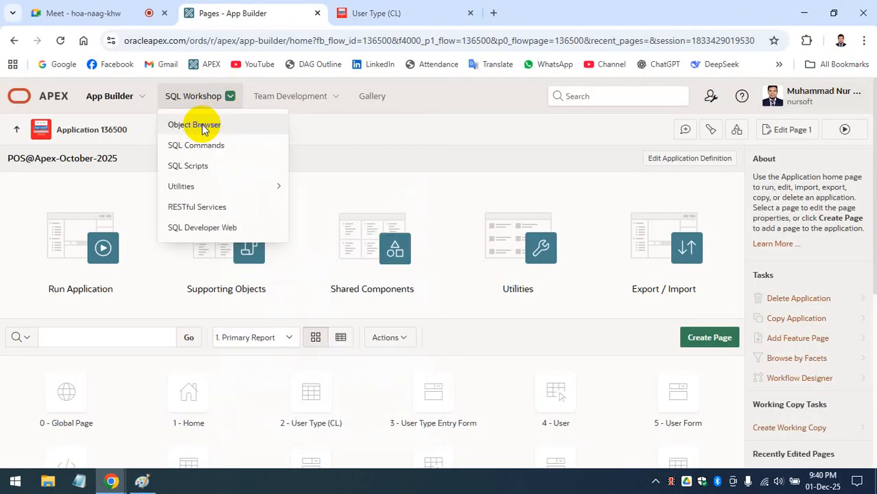
{"action": "right_click", "coordinate": [210, 128]}
{"action": "left_click", "coordinate": [235, 138]}
{"action": "right_click", "coordinate": [221, 146]}
{"action": "left_click", "coordinate": [258, 159]}
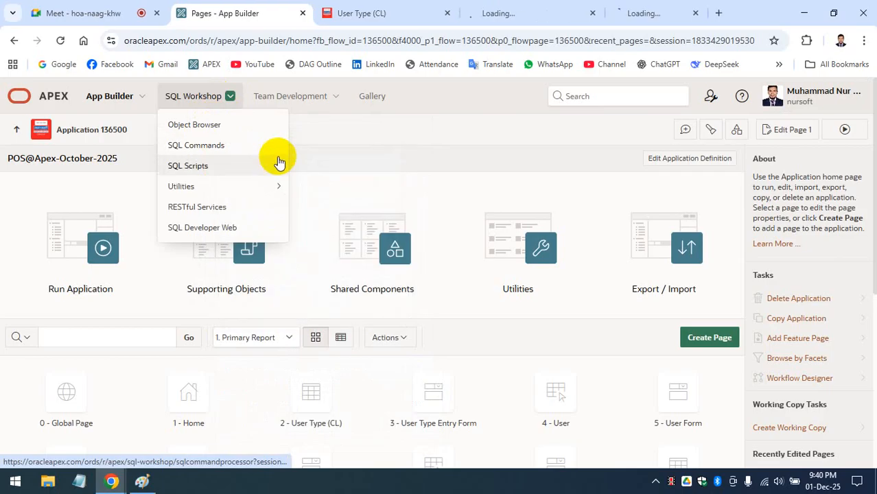
{"action": "left_click_drag", "start_coordinate": [468, 7], "coordinate": [226, 8]}
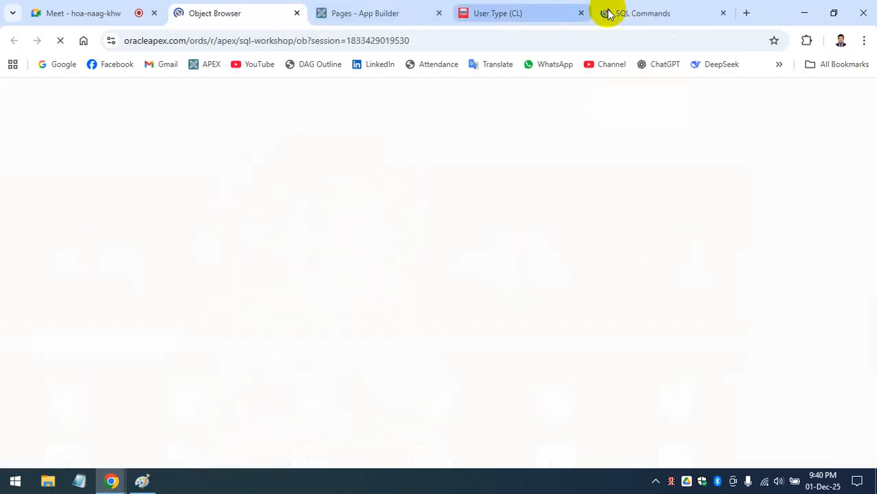
{"action": "left_click_drag", "start_coordinate": [607, 12], "coordinate": [337, 6]}
Step: Expand the tables list in Object Browser and open the MENU table
{"action": "left_click", "coordinate": [215, 13]}
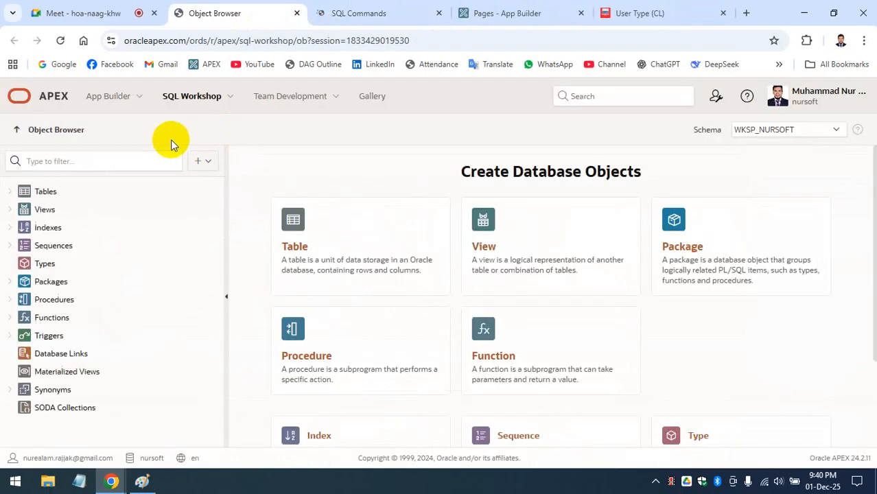
{"action": "left_click", "coordinate": [11, 193]}
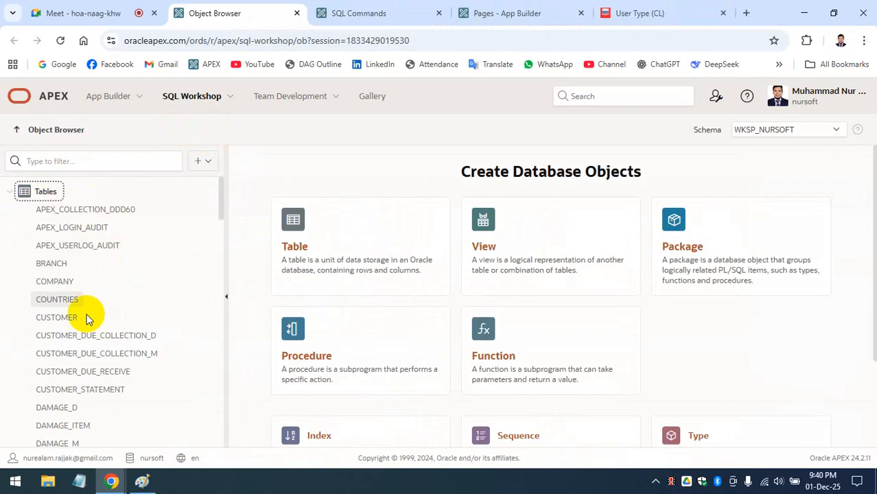
{"action": "scroll", "coordinate": [95, 297], "scroll_direction": "down", "scroll_amount": 15}
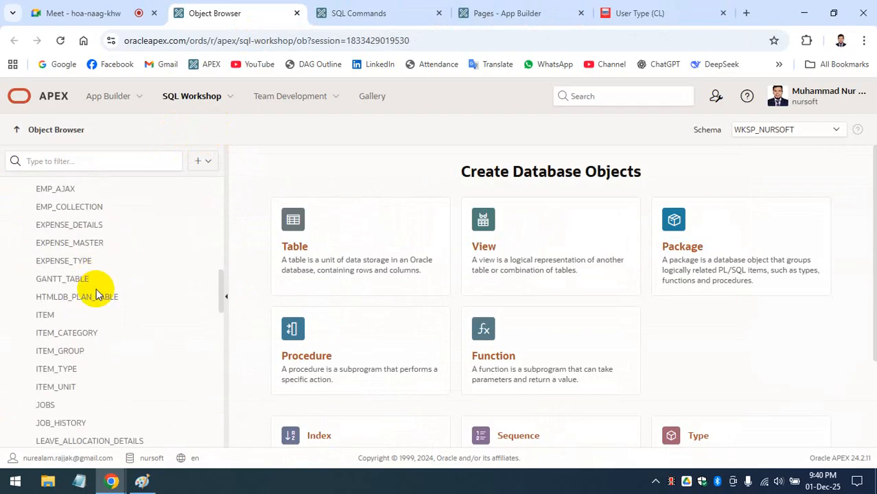
{"action": "scroll", "coordinate": [98, 294], "scroll_direction": "down", "scroll_amount": 6}
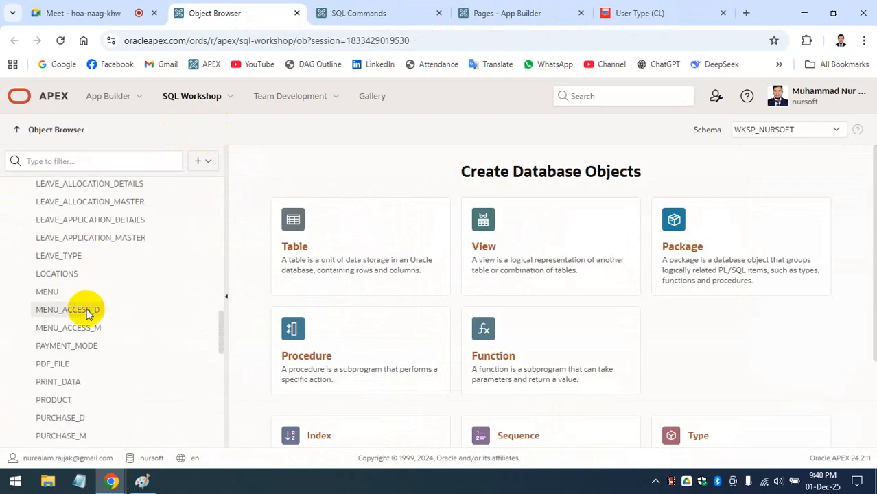
{"action": "left_click", "coordinate": [50, 230]}
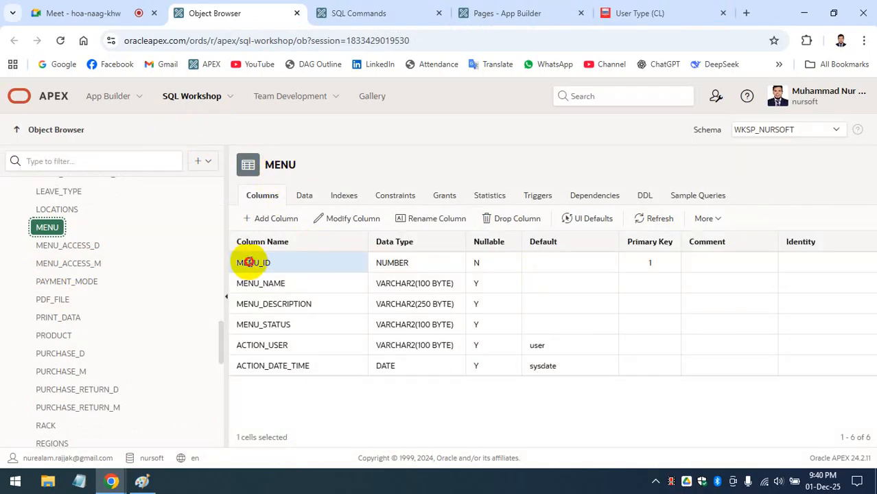
Step: Review the MENU columns from MENU_ID to ACTION_DATE_TIME, then show its Data
{"action": "left_click", "coordinate": [259, 285]}
{"action": "left_click", "coordinate": [265, 305]}
{"action": "left_click", "coordinate": [264, 325]}
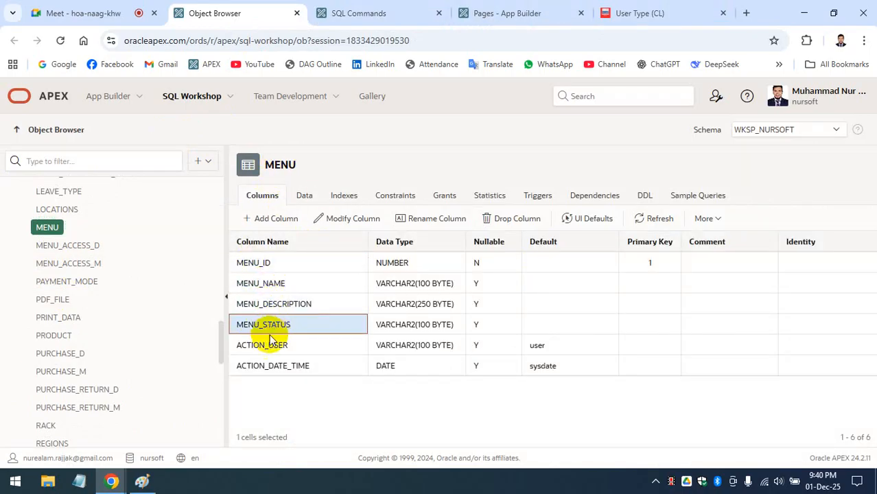
{"action": "left_click", "coordinate": [273, 346]}
{"action": "left_click", "coordinate": [275, 365]}
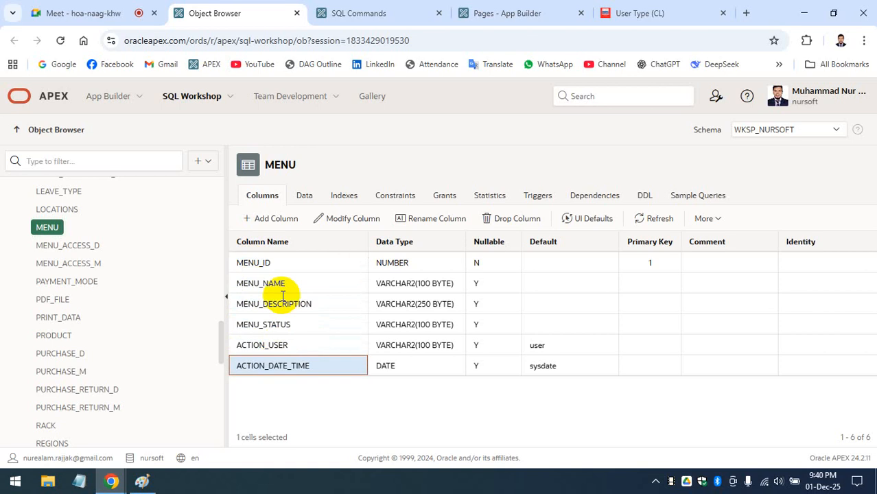
{"action": "left_click", "coordinate": [258, 265]}
{"action": "left_click", "coordinate": [269, 282]}
{"action": "left_click", "coordinate": [304, 197]}
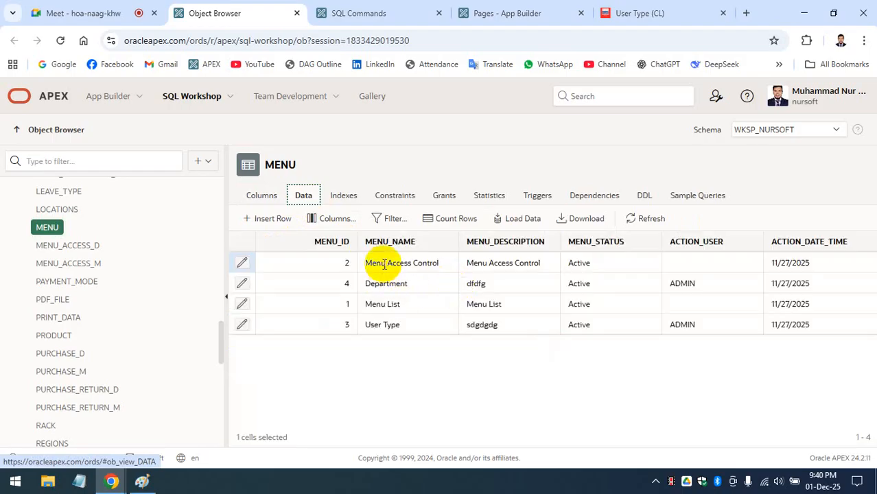
Step: Point out the Menu Access Control, Department and Menu List rows, then go to App Builder
{"action": "left_click", "coordinate": [429, 263]}
{"action": "left_click", "coordinate": [373, 283]}
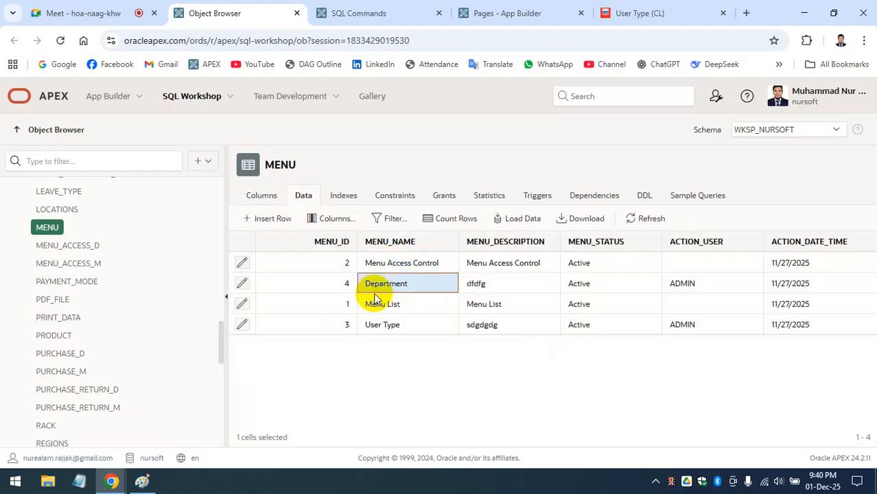
{"action": "left_click", "coordinate": [375, 308]}
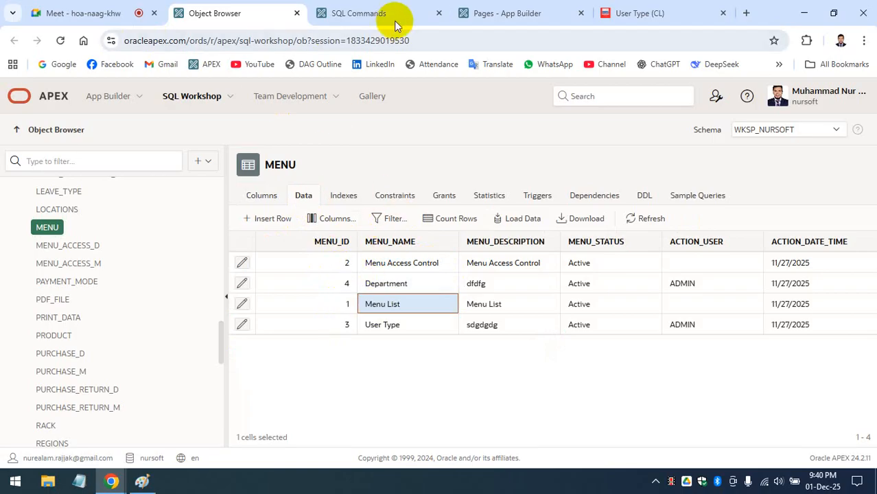
{"action": "left_click", "coordinate": [481, 13]}
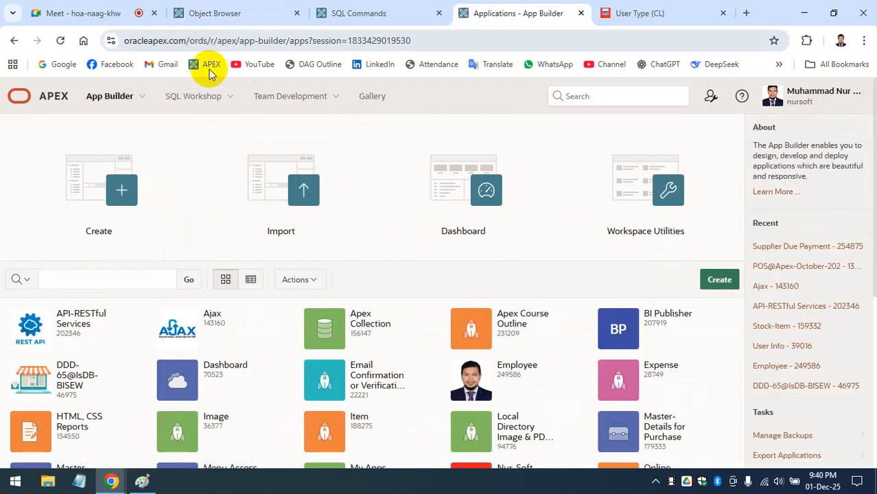
Step: Compare the App Builder list, the MENU table rows and the running User Type (CL) page
{"action": "scroll", "coordinate": [412, 225], "scroll_direction": "down", "scroll_amount": 5}
{"action": "scroll", "coordinate": [518, 305], "scroll_direction": "up", "scroll_amount": 4}
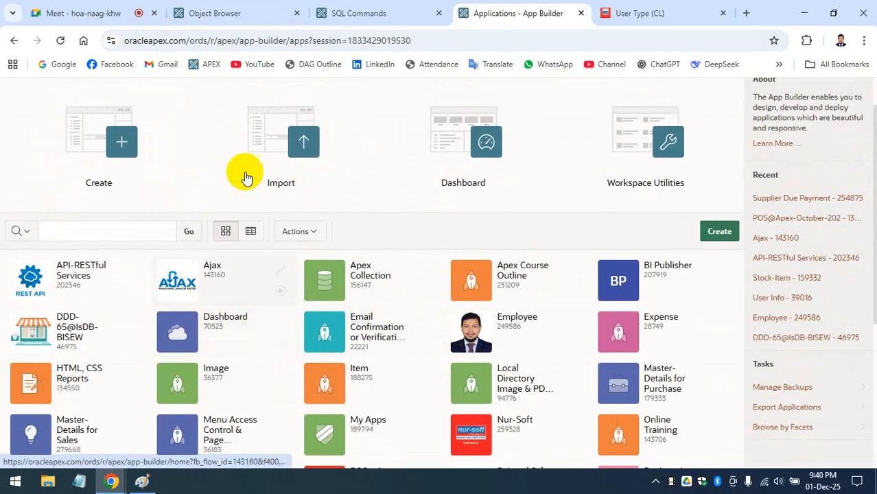
{"action": "left_click", "coordinate": [275, 13]}
{"action": "scroll", "coordinate": [69, 248], "scroll_direction": "up", "scroll_amount": 5}
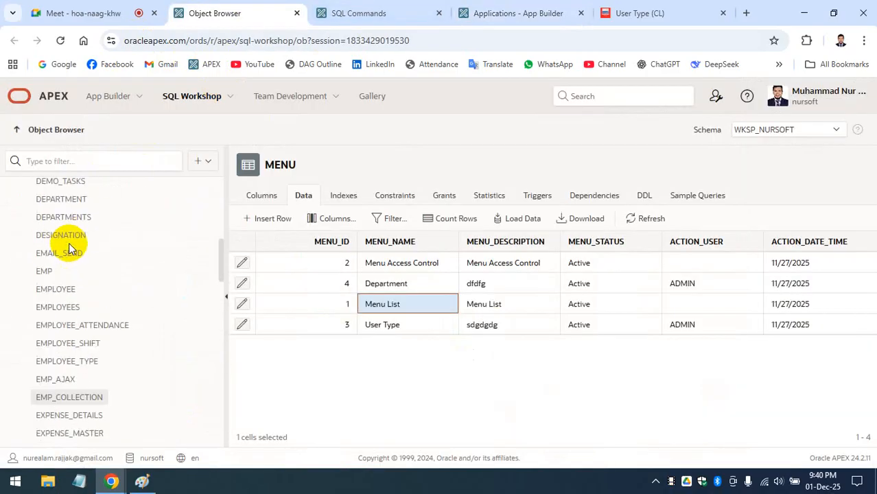
{"action": "scroll", "coordinate": [69, 247], "scroll_direction": "up", "scroll_amount": 5}
{"action": "scroll", "coordinate": [65, 271], "scroll_direction": "down", "scroll_amount": 20}
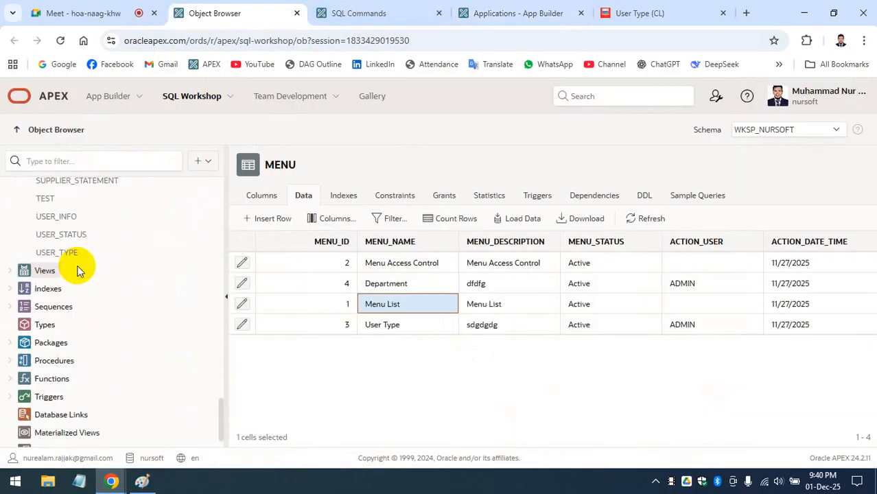
{"action": "scroll", "coordinate": [78, 271], "scroll_direction": "down", "scroll_amount": 2}
{"action": "scroll", "coordinate": [81, 261], "scroll_direction": "up", "scroll_amount": 5}
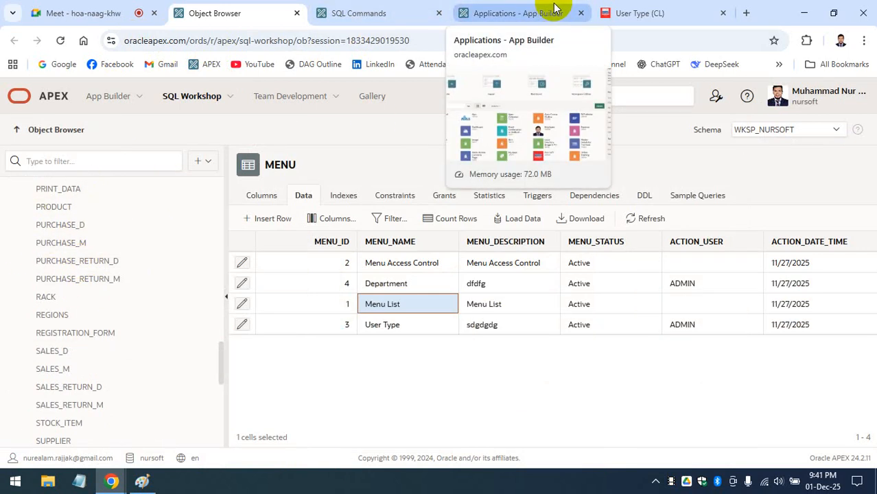
{"action": "left_click", "coordinate": [642, 13]}
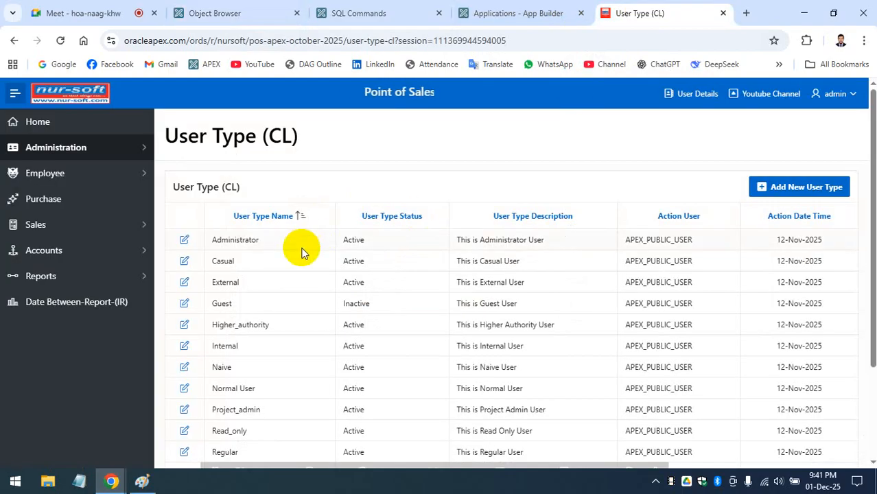
Step: Open the POS@Apex-October-2025 application's page list, then return to the MENU table rows
{"action": "left_click", "coordinate": [536, 12]}
{"action": "scroll", "coordinate": [411, 337], "scroll_direction": "down", "scroll_amount": 3}
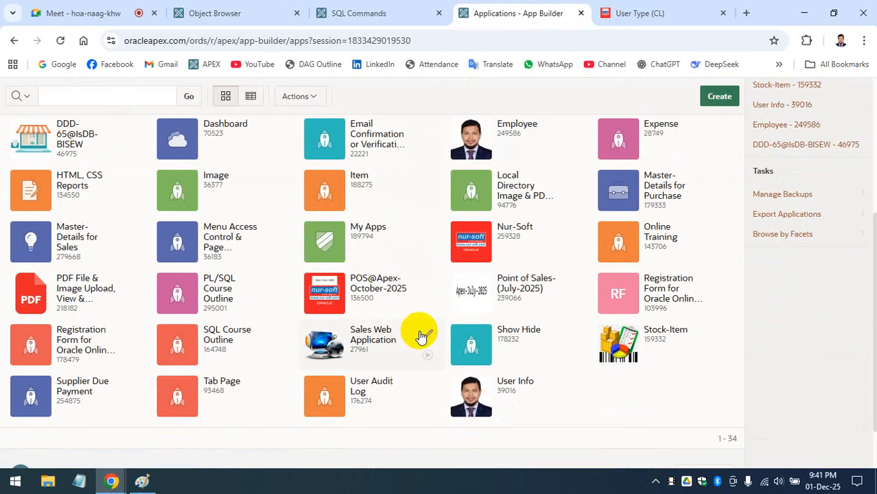
{"action": "scroll", "coordinate": [421, 336], "scroll_direction": "down", "scroll_amount": 1}
{"action": "left_click", "coordinate": [381, 237]}
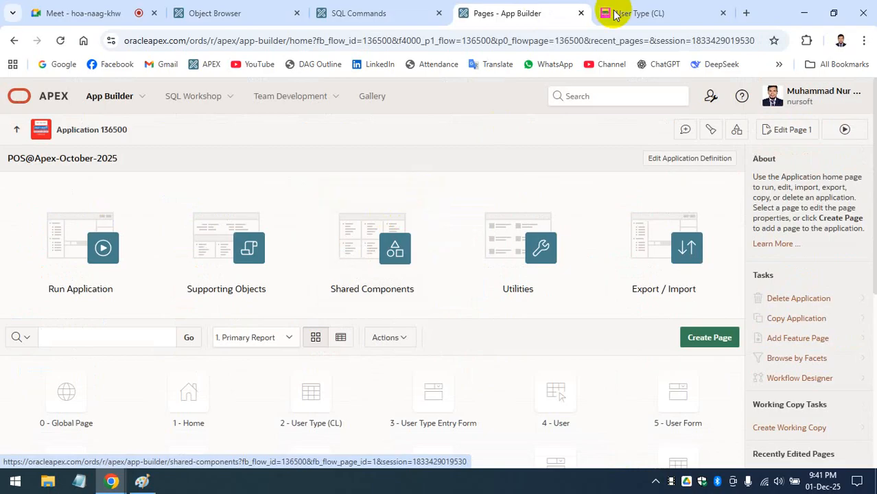
{"action": "left_click", "coordinate": [616, 13]}
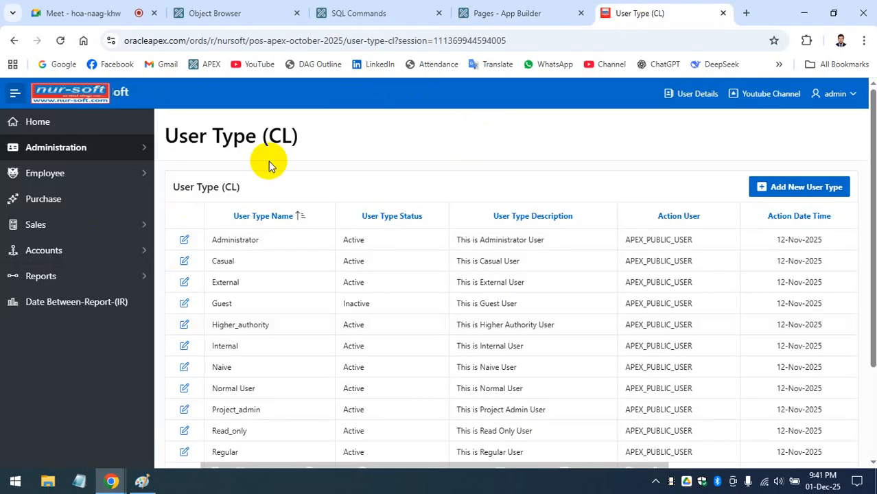
{"action": "left_click", "coordinate": [256, 6]}
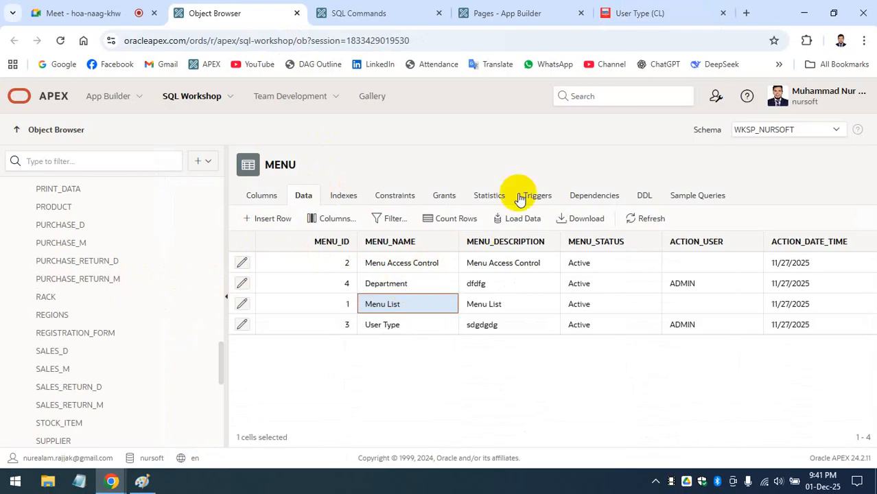
Step: Minimize Chrome and open the desktop's Apex_All_Command_Coding folder
{"action": "left_click", "coordinate": [802, 13]}
{"action": "left_click", "coordinate": [271, 227]}
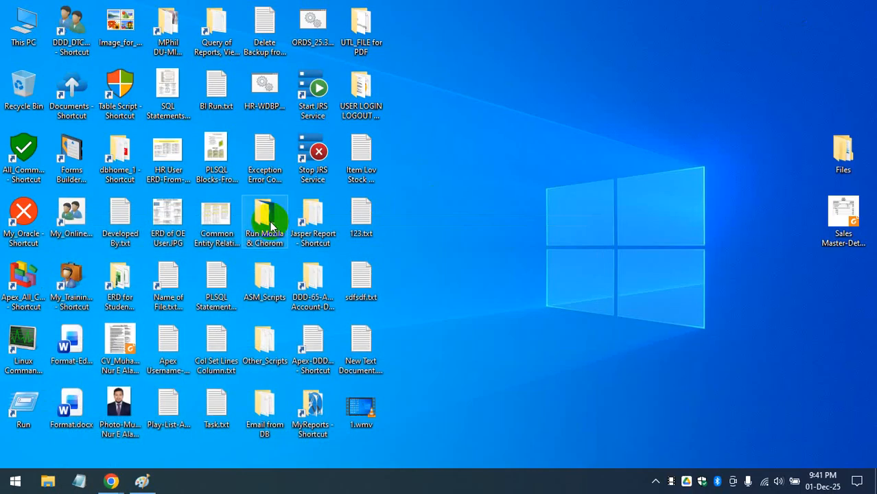
{"action": "double_click", "coordinate": [23, 278]}
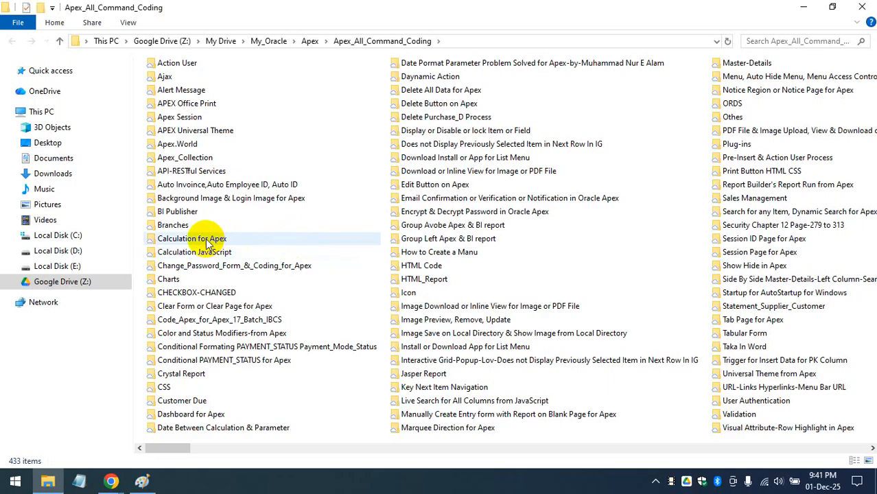
{"action": "left_click", "coordinate": [206, 239]}
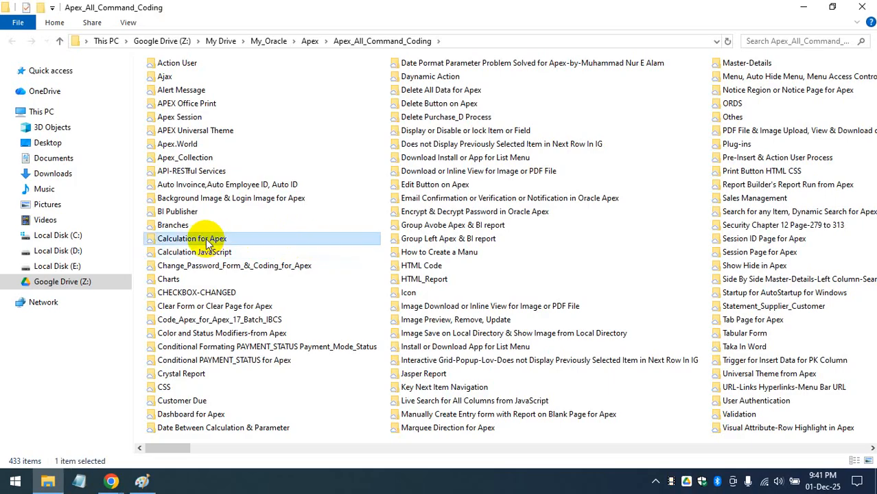
{"action": "left_click", "coordinate": [463, 414]}
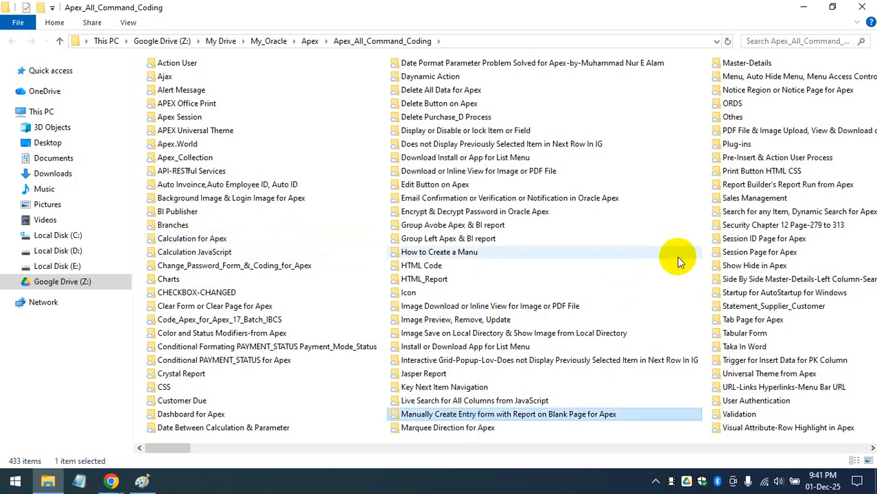
Step: Go into the Menu Access Control folder and launch its Menu Access Control & Page Permission document
{"action": "left_click", "coordinate": [756, 79]}
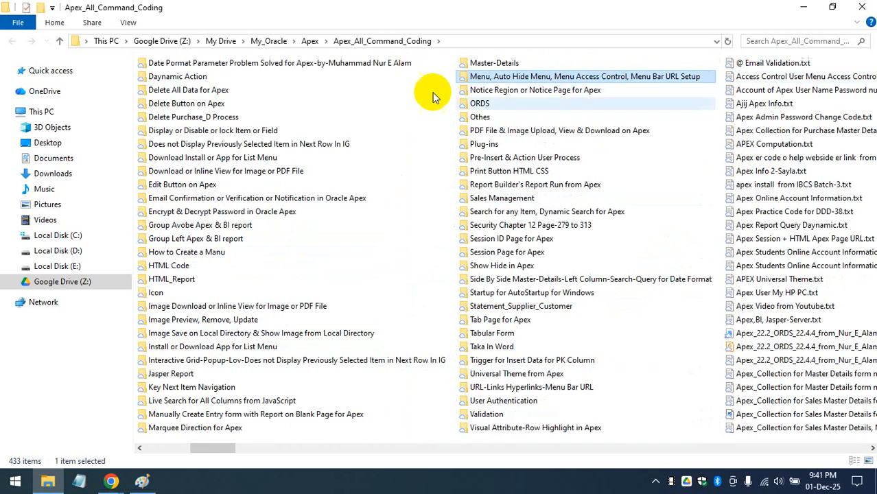
{"action": "double_click", "coordinate": [512, 78]}
{"action": "double_click", "coordinate": [330, 81]}
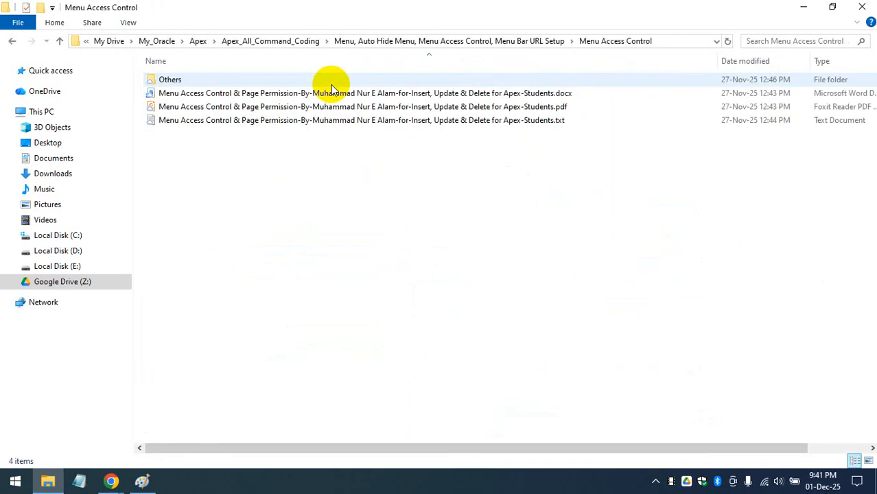
{"action": "left_click", "coordinate": [371, 96]}
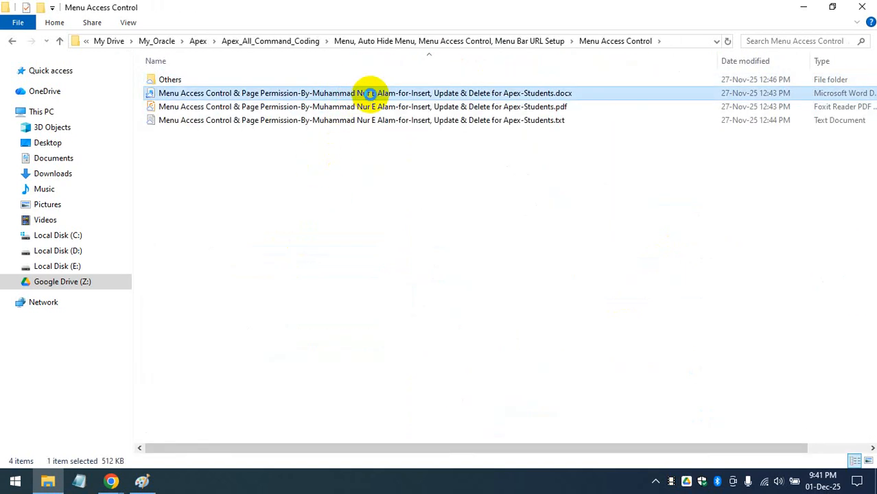
{"action": "double_click", "coordinate": [371, 93]}
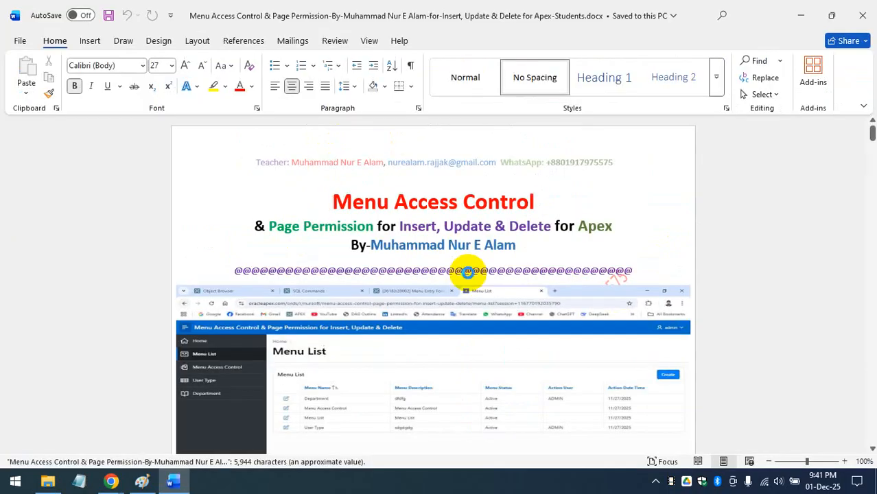
Step: Dismiss the Google Drive panel and highlight the Menu_id_PK_TRIG trigger code
{"action": "scroll", "coordinate": [392, 289], "scroll_direction": "down", "scroll_amount": 2}
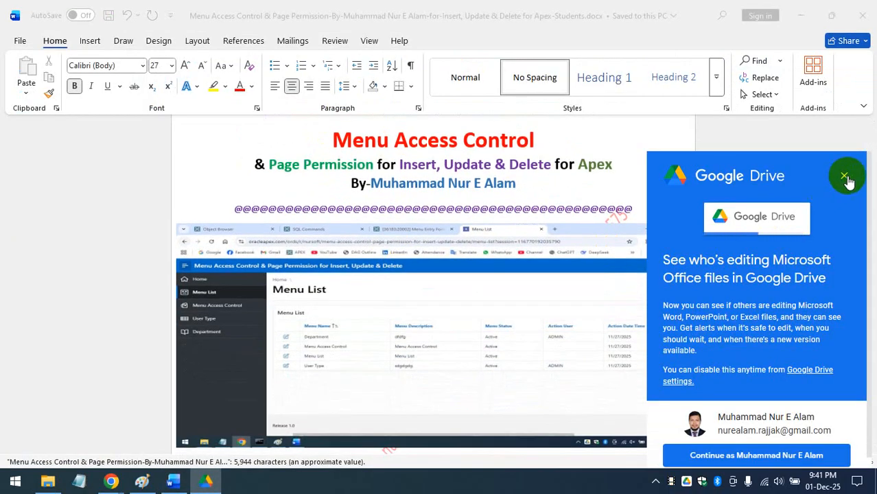
{"action": "left_click", "coordinate": [847, 178]}
{"action": "scroll", "coordinate": [403, 307], "scroll_direction": "down", "scroll_amount": 3}
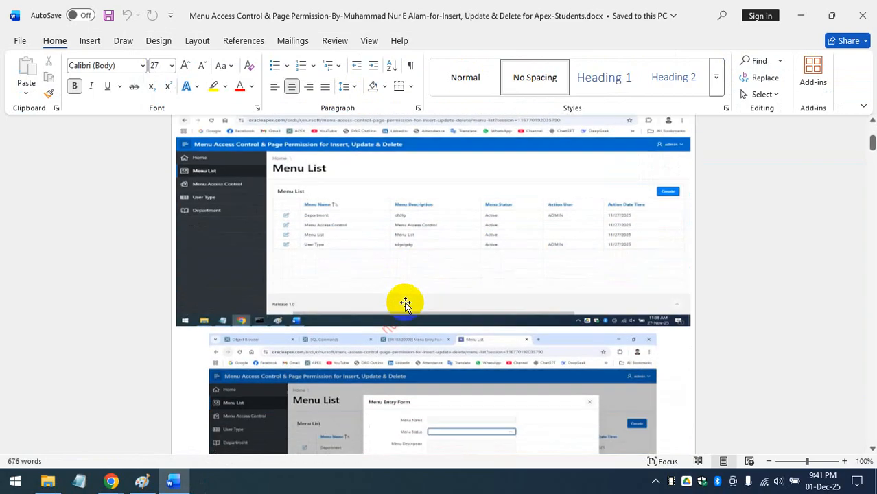
{"action": "scroll", "coordinate": [408, 300], "scroll_direction": "down", "scroll_amount": 5}
{"action": "scroll", "coordinate": [412, 295], "scroll_direction": "up", "scroll_amount": 9}
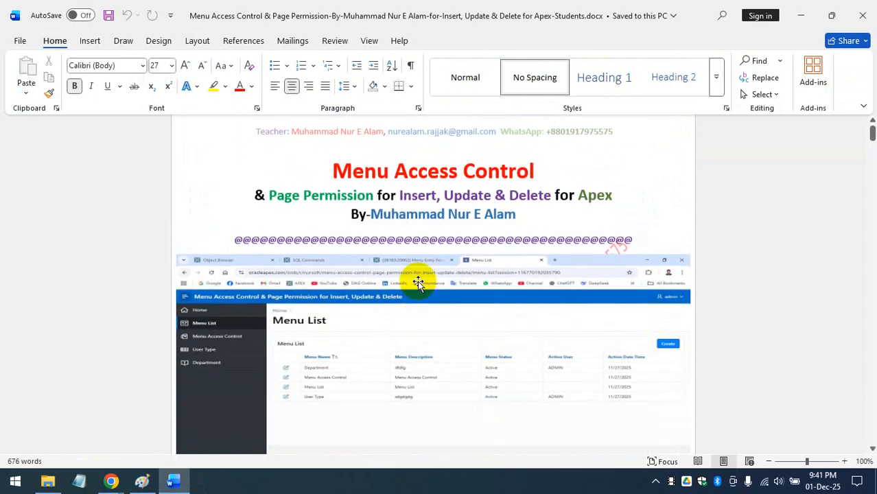
{"action": "scroll", "coordinate": [420, 287], "scroll_direction": "up", "scroll_amount": 1}
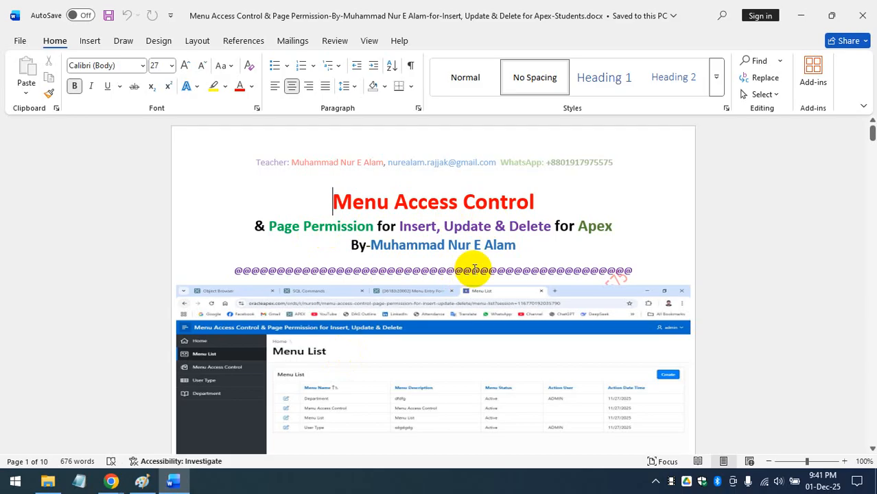
{"action": "scroll", "coordinate": [532, 243], "scroll_direction": "down", "scroll_amount": 8}
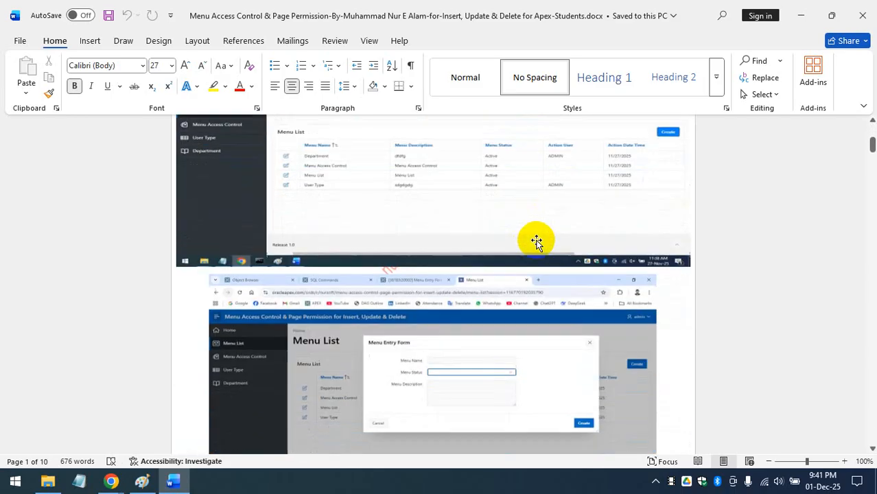
{"action": "scroll", "coordinate": [532, 242], "scroll_direction": "up", "scroll_amount": 3}
{"action": "scroll", "coordinate": [532, 241], "scroll_direction": "down", "scroll_amount": 3}
{"action": "scroll", "coordinate": [532, 242], "scroll_direction": "down", "scroll_amount": 10}
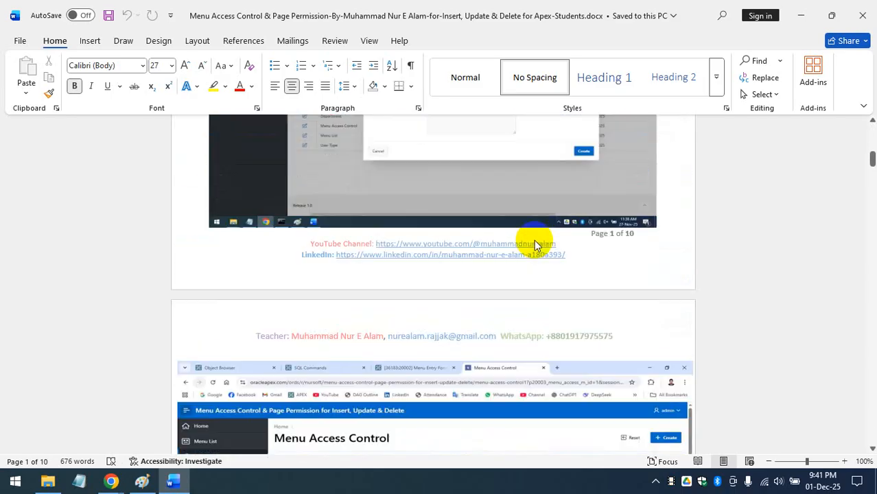
{"action": "scroll", "coordinate": [536, 241], "scroll_direction": "down", "scroll_amount": 10}
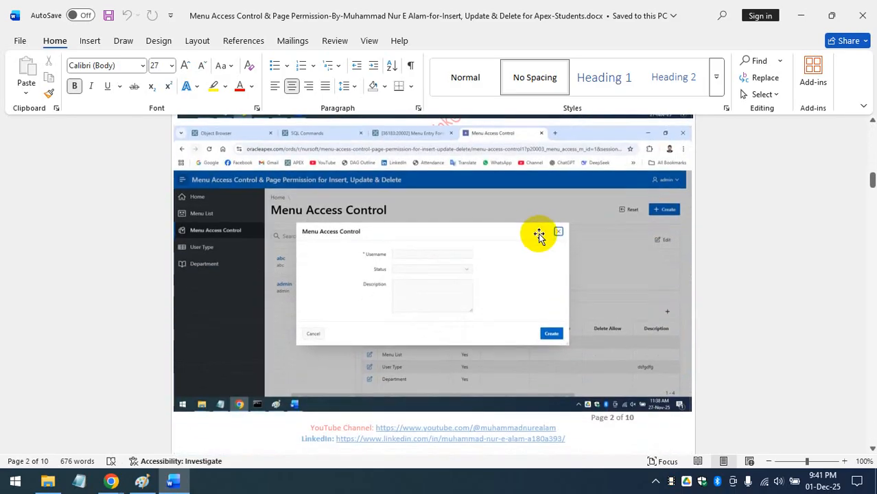
{"action": "scroll", "coordinate": [543, 236], "scroll_direction": "down", "scroll_amount": 9}
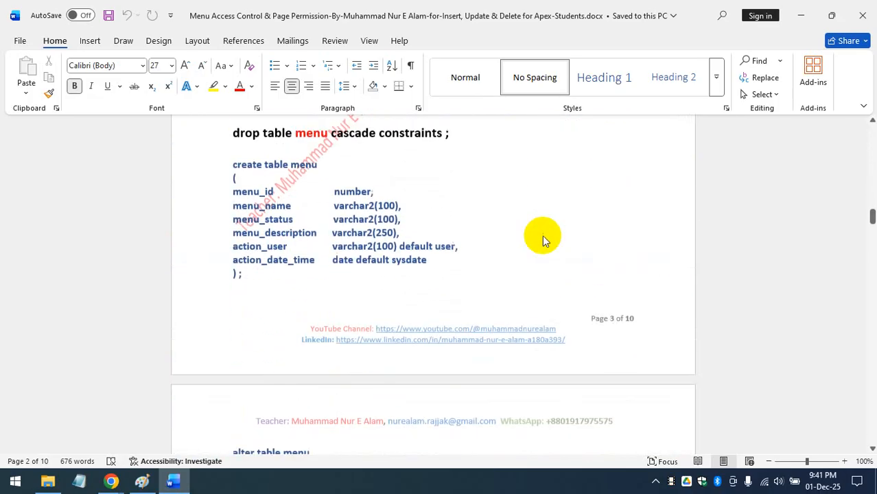
{"action": "scroll", "coordinate": [481, 244], "scroll_direction": "up", "scroll_amount": 3}
{"action": "scroll", "coordinate": [284, 274], "scroll_direction": "down", "scroll_amount": 2}
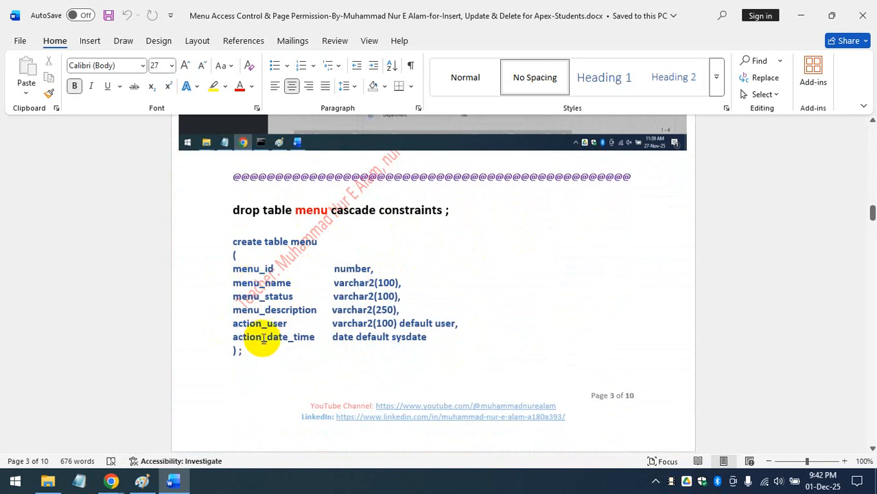
{"action": "scroll", "coordinate": [274, 327], "scroll_direction": "down", "scroll_amount": 10}
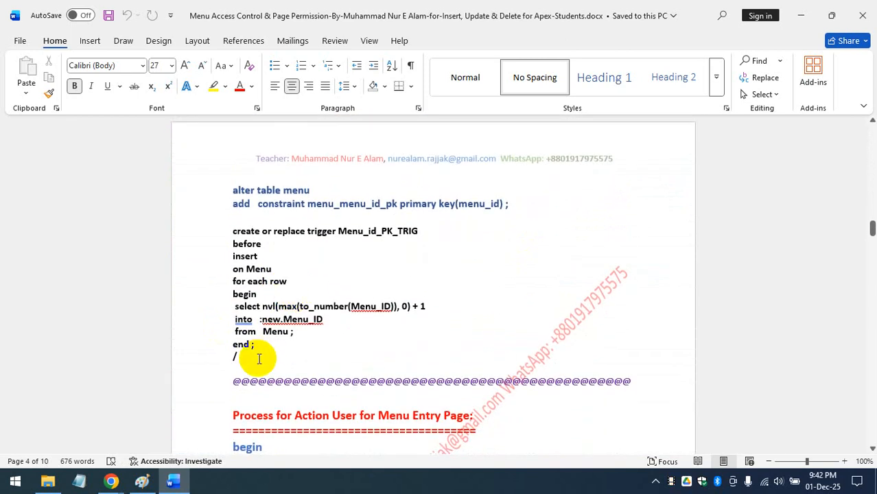
{"action": "left_click_drag", "start_coordinate": [255, 357], "coordinate": [228, 231]}
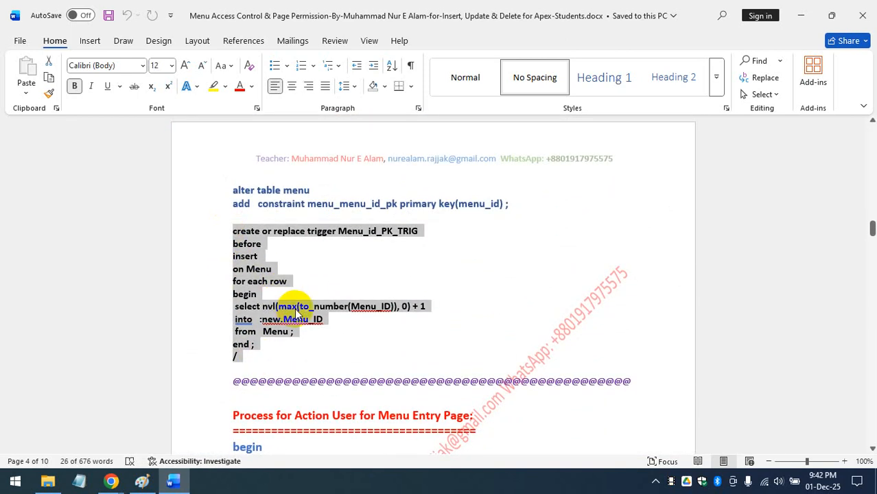
{"action": "left_click", "coordinate": [325, 269]}
{"action": "left_click_drag", "start_coordinate": [251, 358], "coordinate": [225, 221]}
Step: Highlight the action-user process code and the four menu insert statements
{"action": "scroll", "coordinate": [272, 294], "scroll_direction": "down", "scroll_amount": 7}
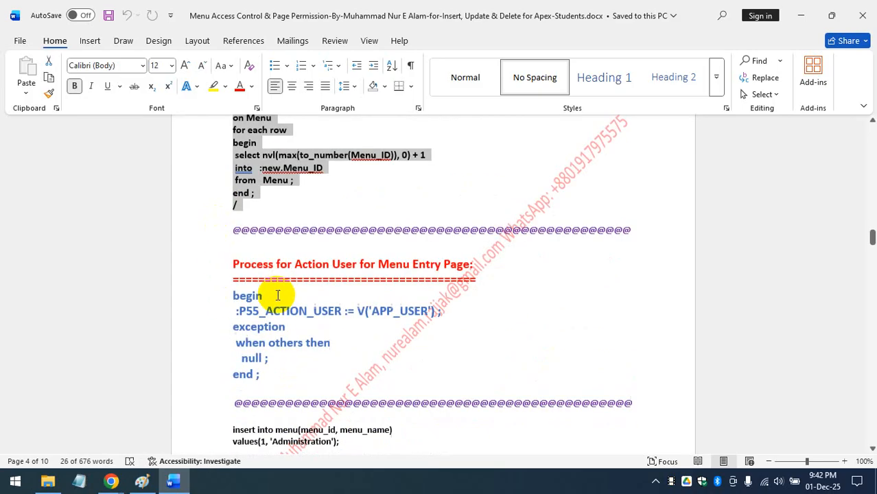
{"action": "left_click_drag", "start_coordinate": [284, 251], "coordinate": [221, 168]}
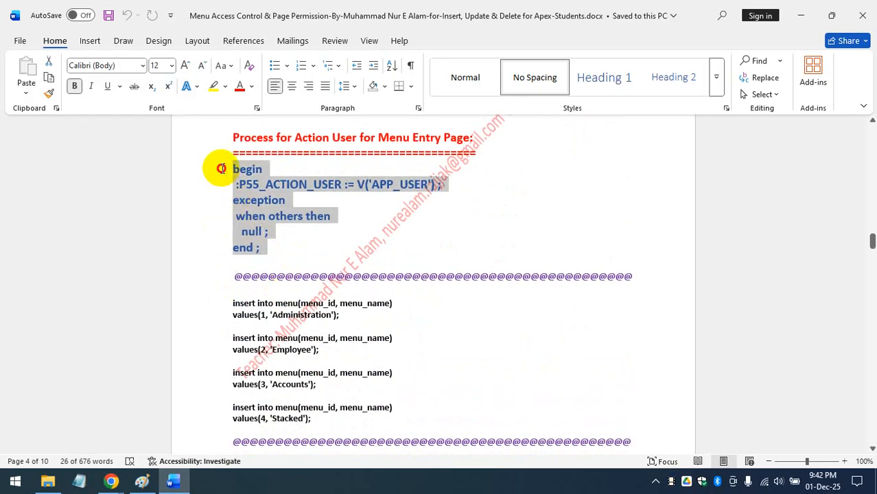
{"action": "scroll", "coordinate": [300, 231], "scroll_direction": "up", "scroll_amount": 2}
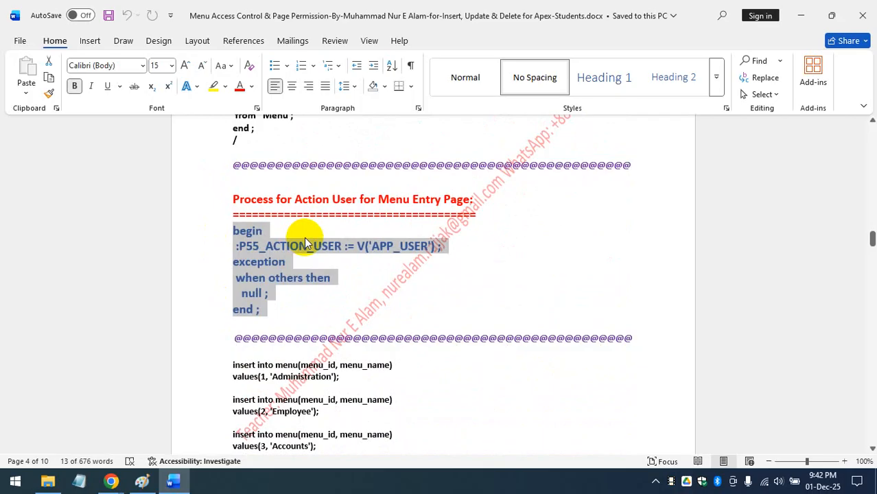
{"action": "scroll", "coordinate": [305, 247], "scroll_direction": "down", "scroll_amount": 5}
{"action": "left_click_drag", "start_coordinate": [319, 306], "coordinate": [298, 181]}
{"action": "left_click", "coordinate": [243, 185]}
{"action": "left_click", "coordinate": [308, 192]}
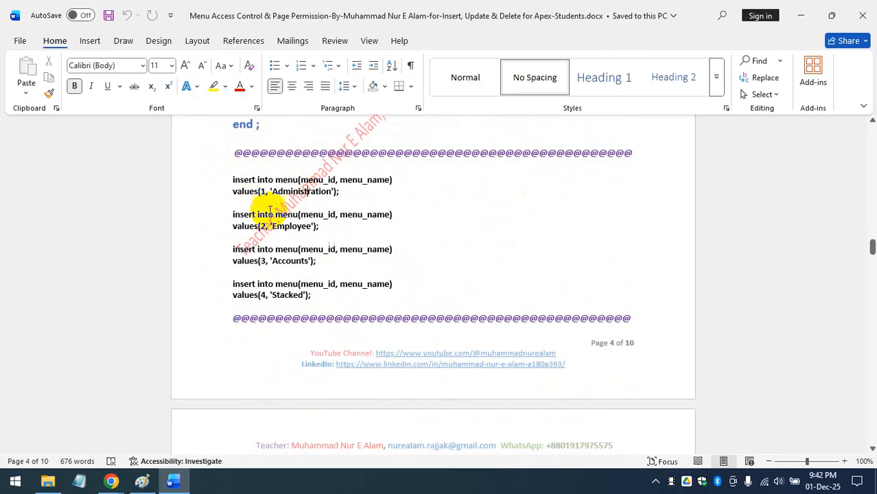
{"action": "left_click_drag", "start_coordinate": [322, 297], "coordinate": [204, 175]}
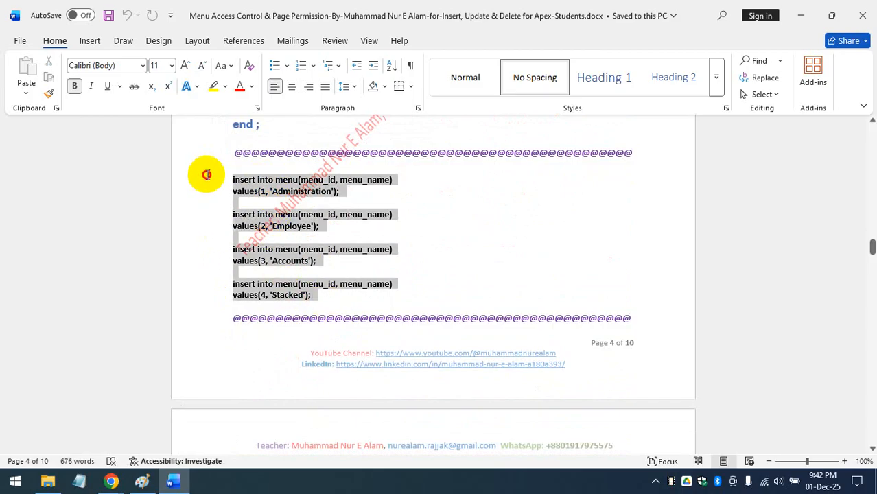
Step: Review the Employee insert and highlight page 5's drop table Menu_Access_m statement
{"action": "scroll", "coordinate": [294, 248], "scroll_direction": "down", "scroll_amount": 8}
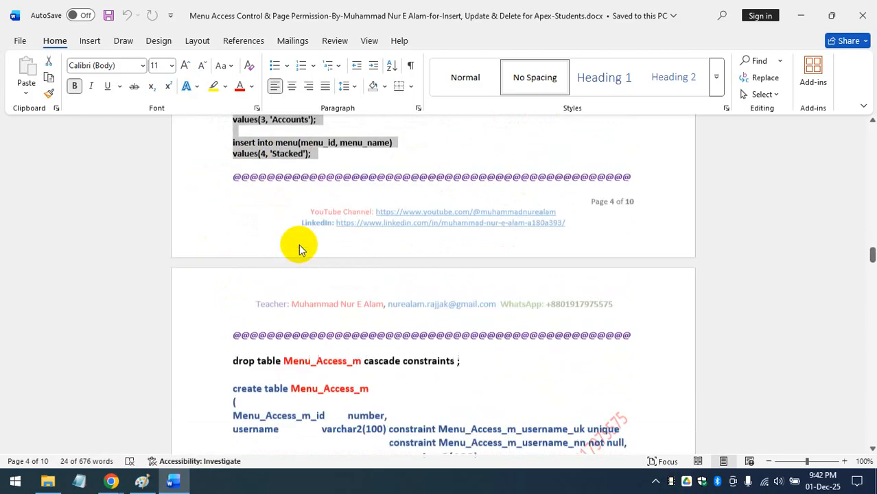
{"action": "left_click_drag", "start_coordinate": [463, 229], "coordinate": [233, 224]}
{"action": "scroll", "coordinate": [304, 245], "scroll_direction": "up", "scroll_amount": 7}
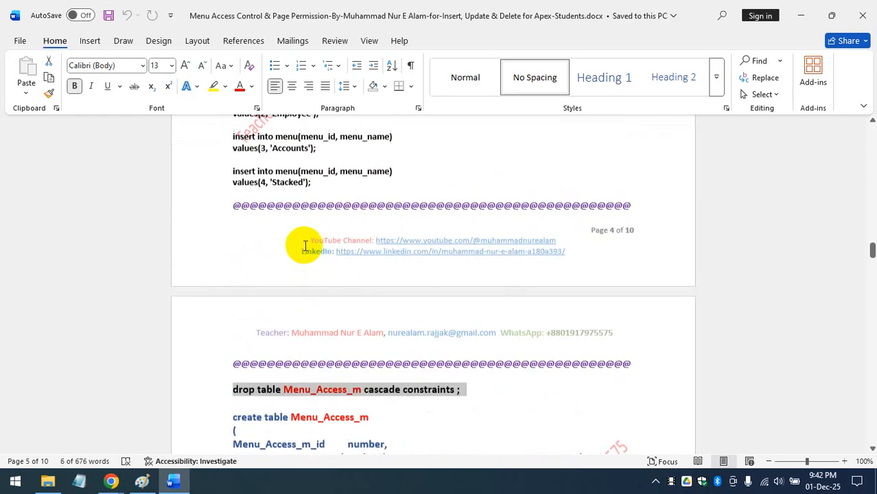
{"action": "double_click", "coordinate": [293, 226]}
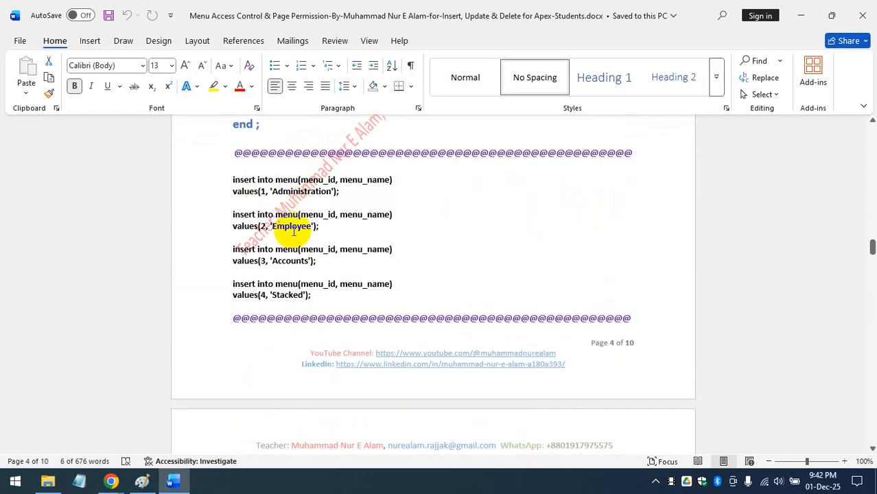
{"action": "left_click", "coordinate": [321, 214]}
{"action": "left_click", "coordinate": [364, 217]}
{"action": "scroll", "coordinate": [343, 249], "scroll_direction": "down", "scroll_amount": 8}
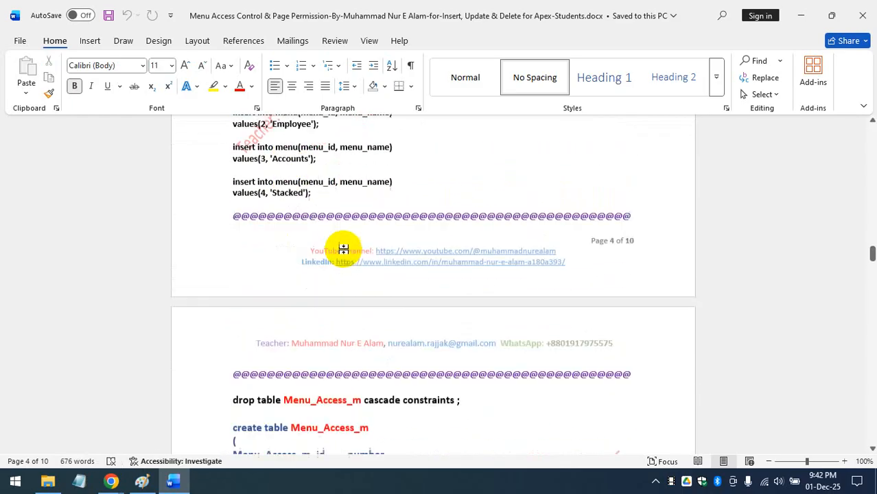
{"action": "scroll", "coordinate": [352, 241], "scroll_direction": "down", "scroll_amount": 1}
{"action": "left_click_drag", "start_coordinate": [313, 194], "coordinate": [345, 197]}
Step: Review Menu_Access_d's username and menu_id columns and the Menu_Access_m_id_fk constraint
{"action": "scroll", "coordinate": [343, 212], "scroll_direction": "down", "scroll_amount": 1}
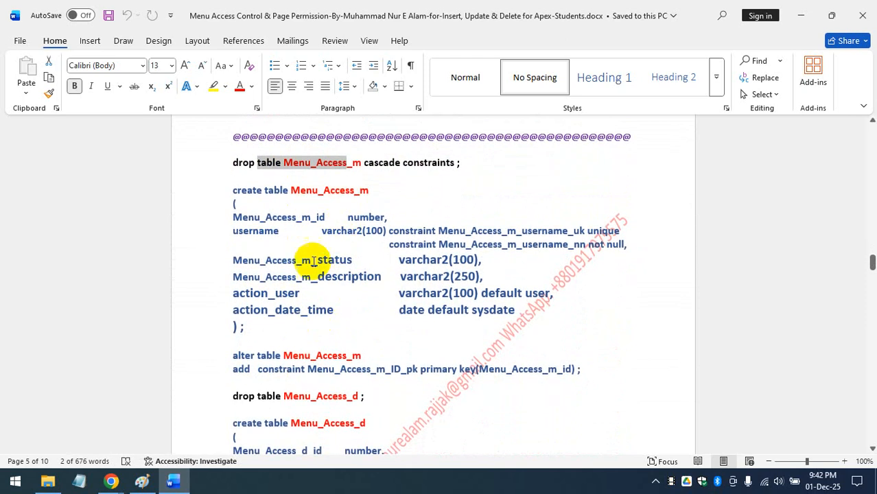
{"action": "double_click", "coordinate": [255, 230]}
{"action": "scroll", "coordinate": [281, 302], "scroll_direction": "down", "scroll_amount": 5}
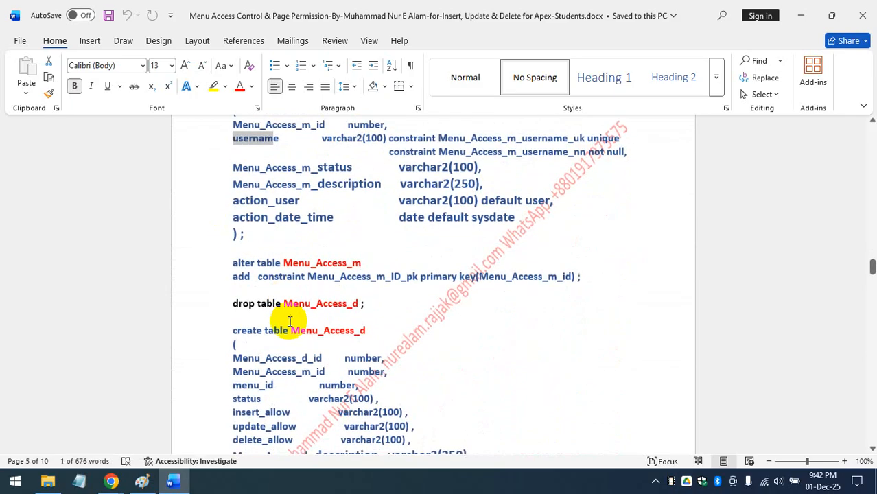
{"action": "left_click_drag", "start_coordinate": [237, 295], "coordinate": [272, 291]}
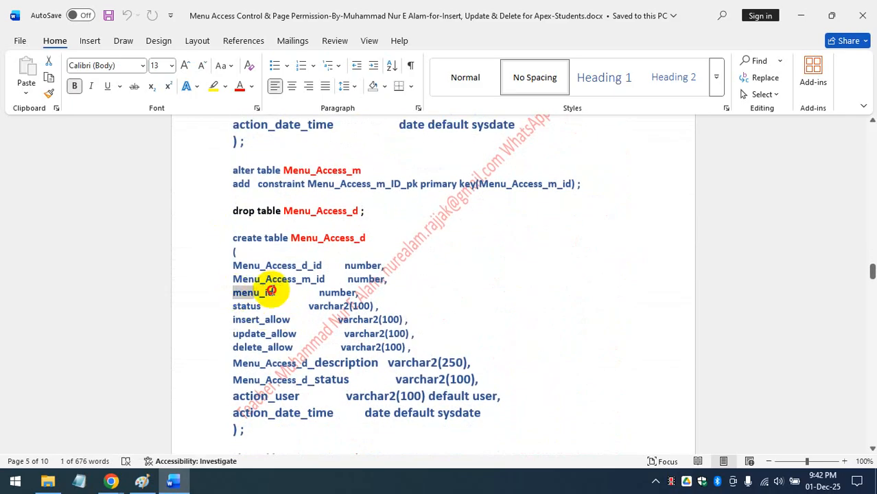
{"action": "left_click", "coordinate": [245, 320]}
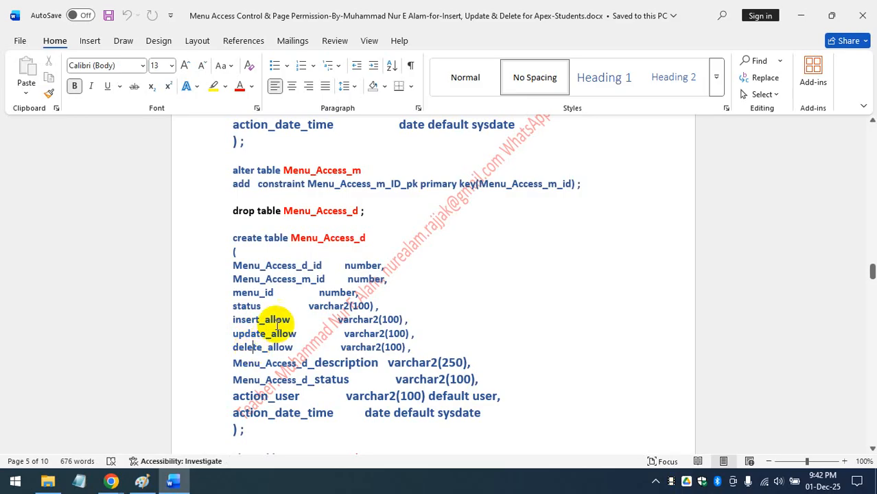
{"action": "scroll", "coordinate": [261, 309], "scroll_direction": "down", "scroll_amount": 10}
{"action": "scroll", "coordinate": [308, 264], "scroll_direction": "up", "scroll_amount": 3}
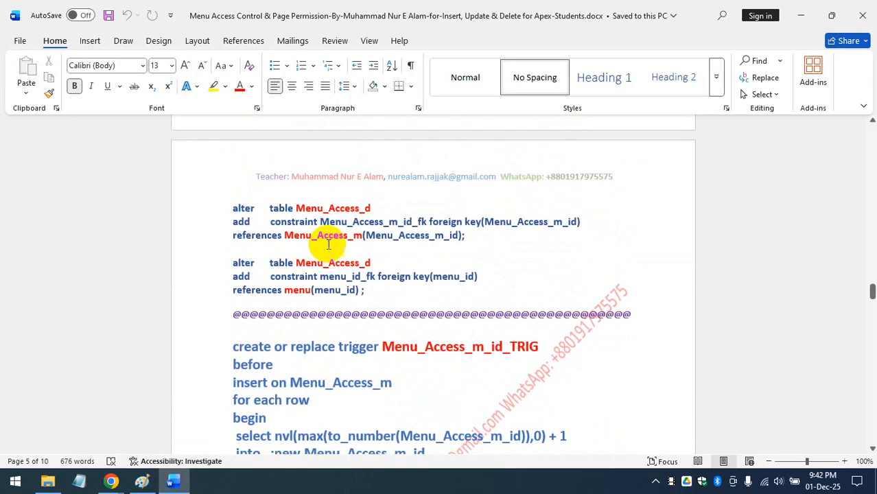
{"action": "left_click", "coordinate": [336, 225]}
Step: Go over the Menu_Access_m_id_TRIG trigger and condition expression, then minimize Word
{"action": "scroll", "coordinate": [359, 283], "scroll_direction": "down", "scroll_amount": 3}
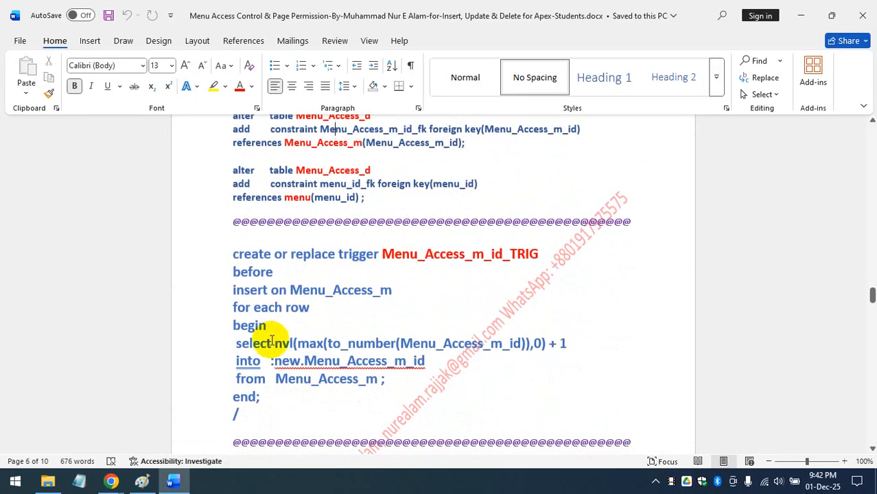
{"action": "left_click_drag", "start_coordinate": [231, 379], "coordinate": [237, 270]}
{"action": "scroll", "coordinate": [248, 271], "scroll_direction": "down", "scroll_amount": 5}
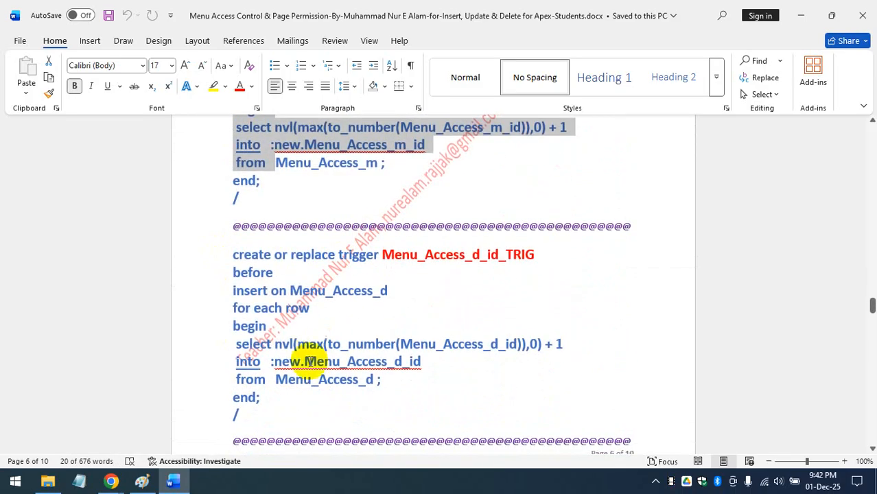
{"action": "scroll", "coordinate": [249, 273], "scroll_direction": "up", "scroll_amount": 3}
{"action": "scroll", "coordinate": [274, 301], "scroll_direction": "up", "scroll_amount": 1}
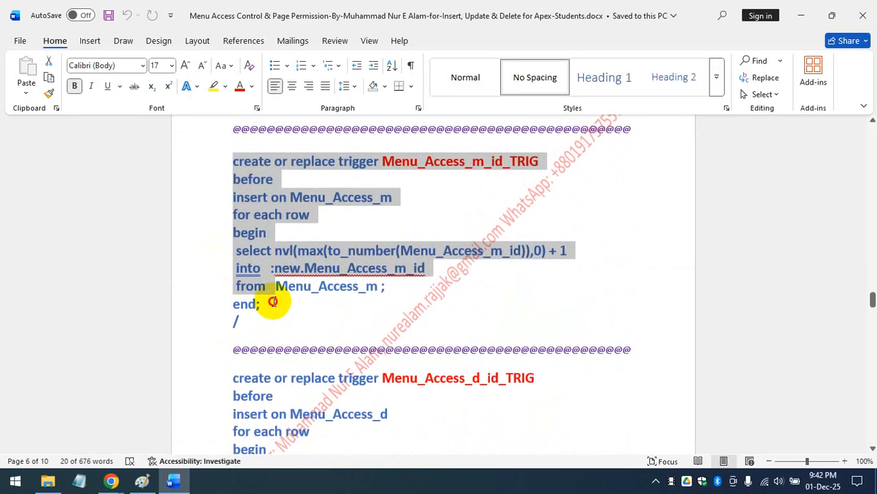
{"action": "left_click", "coordinate": [277, 300]}
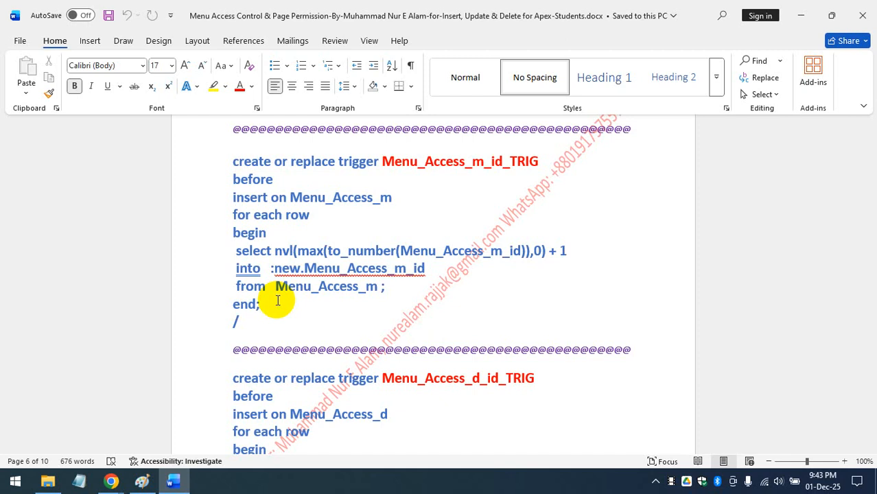
{"action": "scroll", "coordinate": [376, 329], "scroll_direction": "down", "scroll_amount": 10}
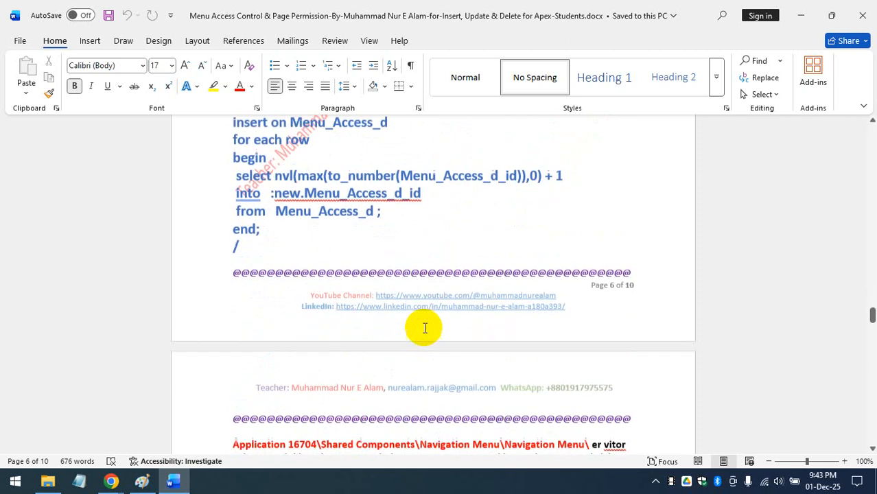
{"action": "scroll", "coordinate": [437, 319], "scroll_direction": "down", "scroll_amount": 5}
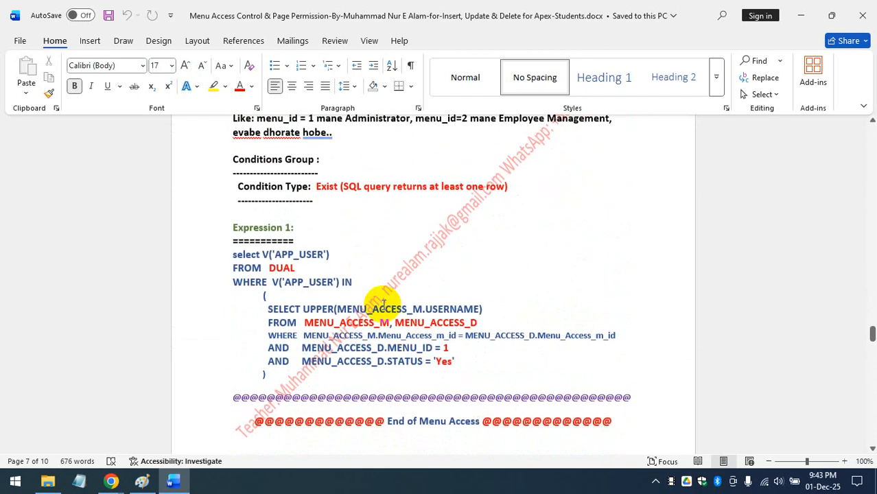
{"action": "scroll", "coordinate": [586, 269], "scroll_direction": "up", "scroll_amount": 2}
{"action": "scroll", "coordinate": [585, 270], "scroll_direction": "up", "scroll_amount": 1}
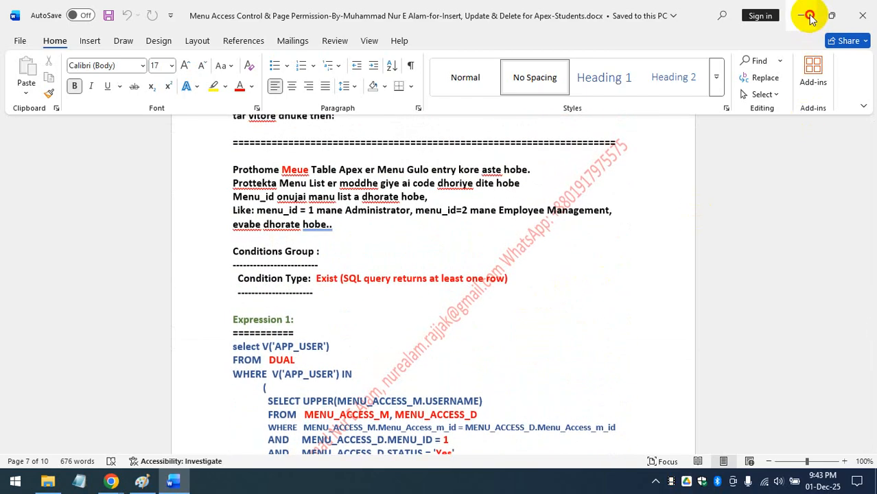
{"action": "left_click", "coordinate": [803, 15]}
Step: Return from the desktop to Chrome's Object Browser and locate the MENU table
{"action": "left_click", "coordinate": [805, 10]}
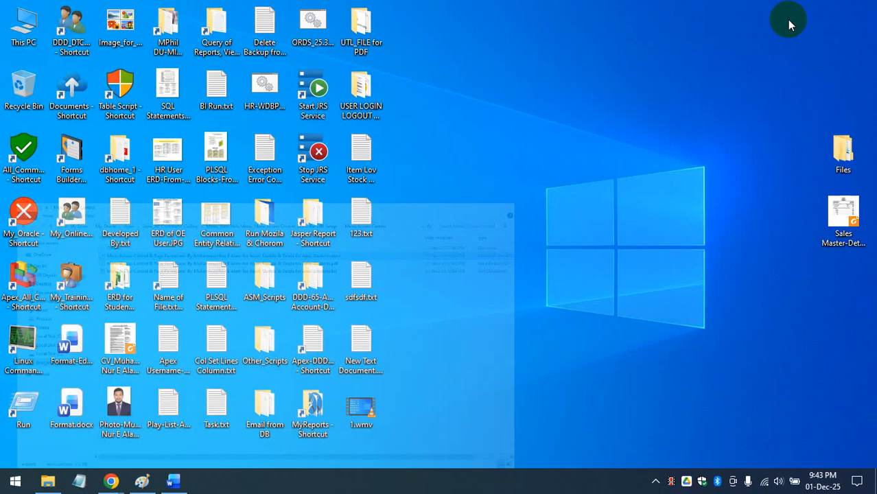
{"action": "left_click", "coordinate": [141, 480]}
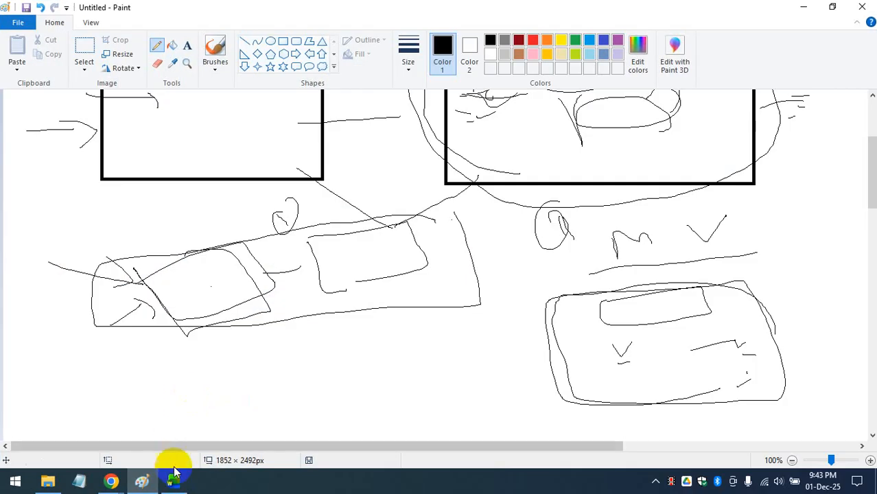
{"action": "mouse_move", "coordinate": [112, 481]}
{"action": "left_click", "coordinate": [86, 442]}
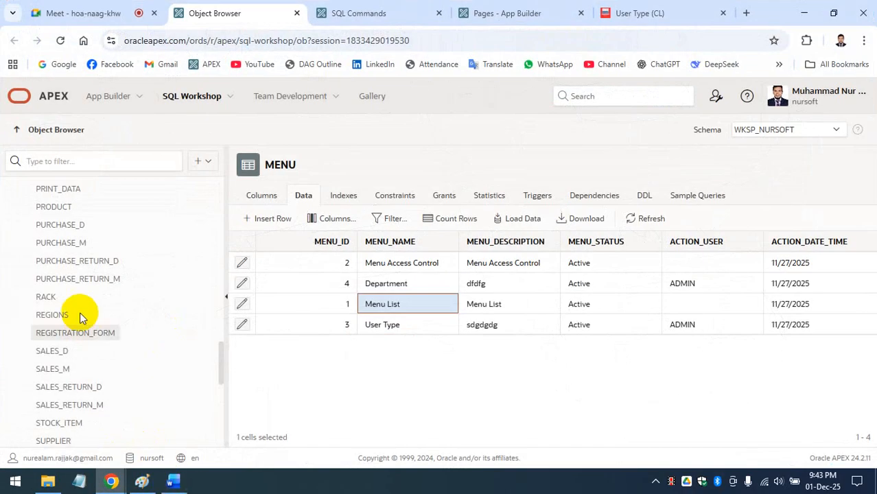
{"action": "scroll", "coordinate": [72, 412], "scroll_direction": "up", "scroll_amount": 3}
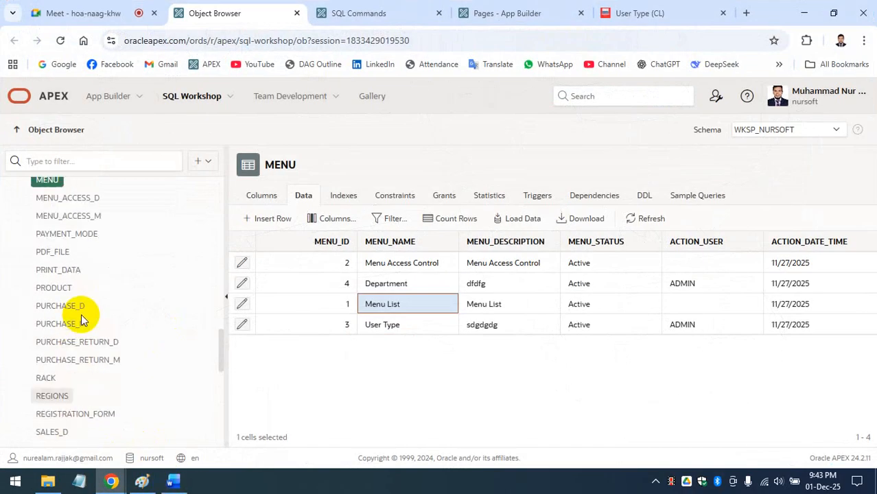
{"action": "left_click", "coordinate": [86, 297]}
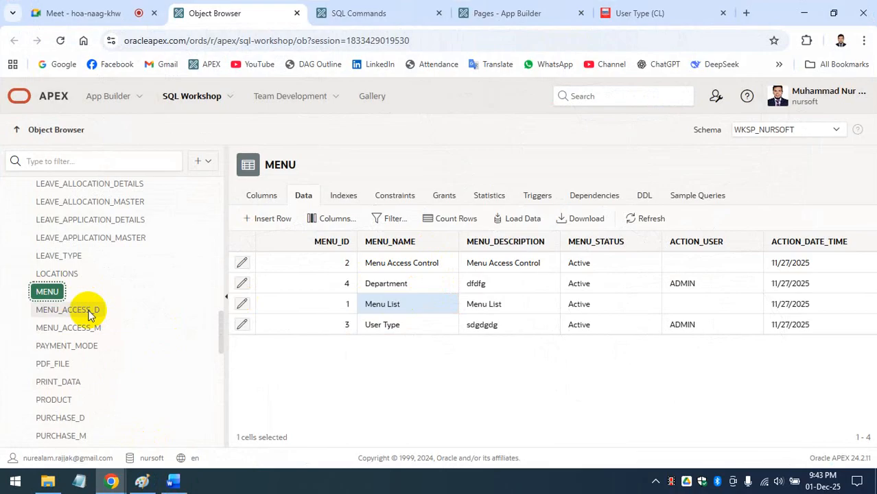
Step: Inspect the MENU_ACCESS_M and MENU_ACCESS_D columns, then reopen the MENU table
{"action": "scroll", "coordinate": [74, 313], "scroll_direction": "down", "scroll_amount": 1}
{"action": "left_click", "coordinate": [72, 267]}
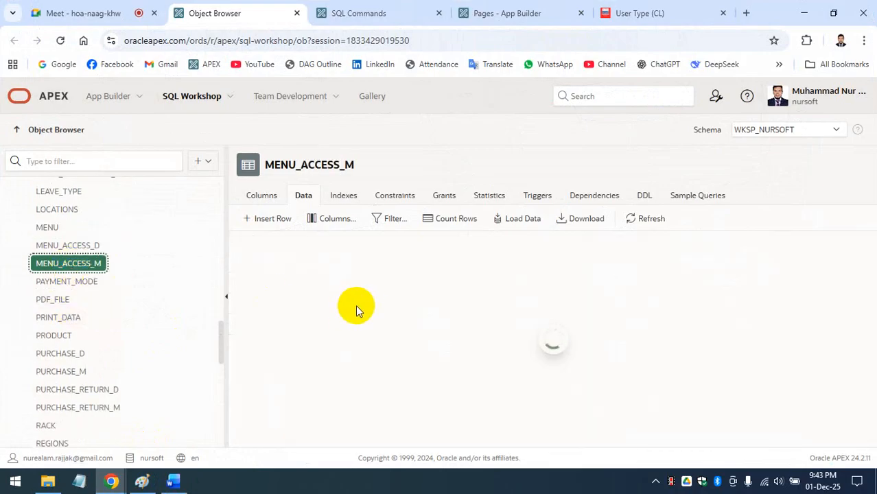
{"action": "left_click", "coordinate": [262, 199]}
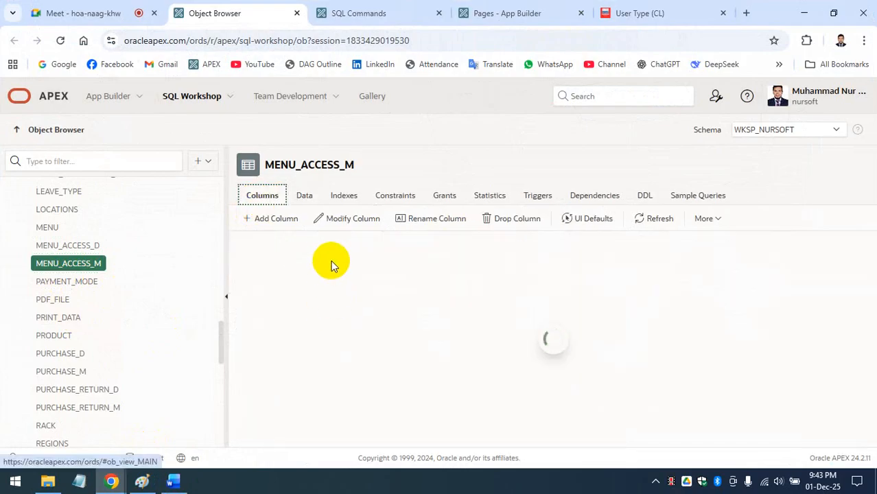
{"action": "left_click", "coordinate": [88, 248]}
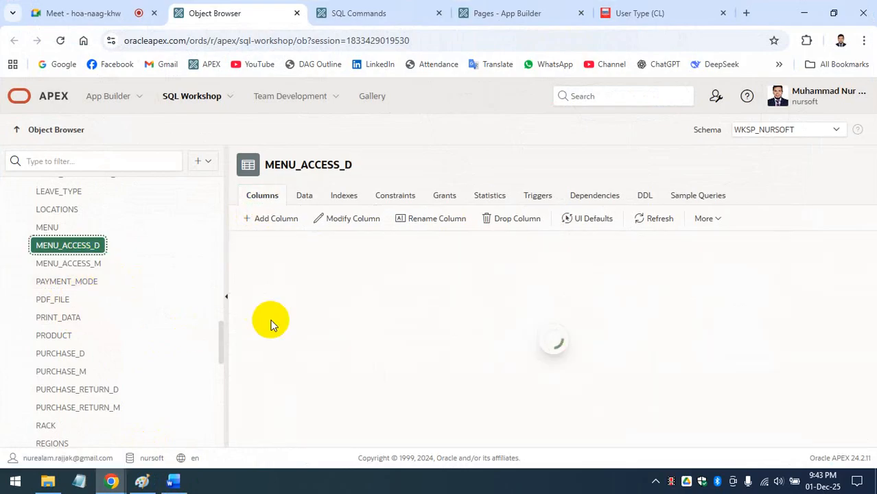
{"action": "scroll", "coordinate": [271, 302], "scroll_direction": "down", "scroll_amount": 2}
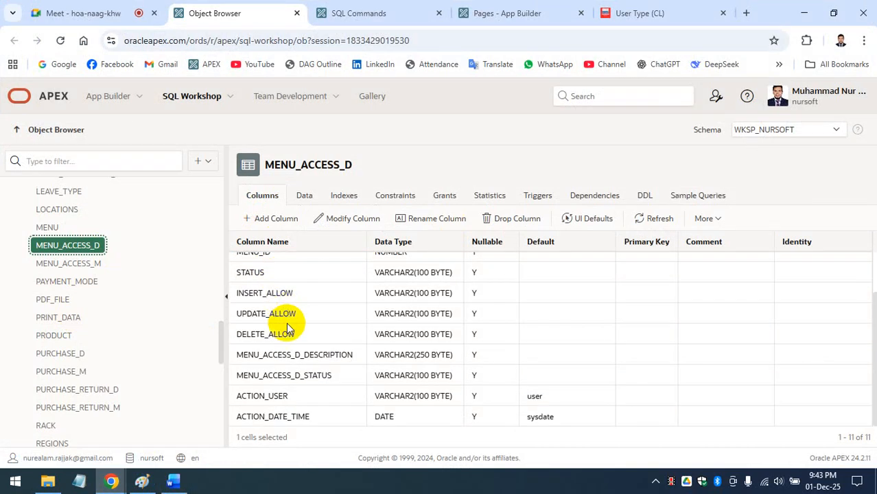
{"action": "scroll", "coordinate": [286, 322], "scroll_direction": "up", "scroll_amount": 2}
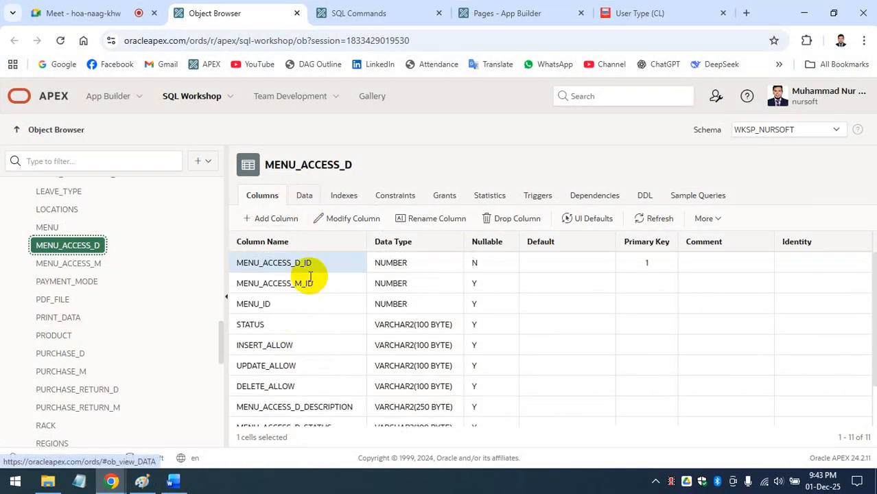
{"action": "left_click", "coordinate": [50, 227]}
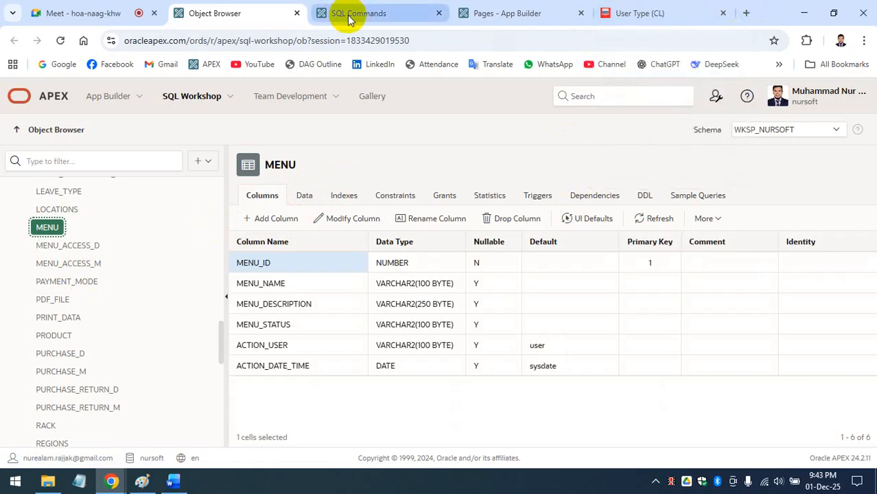
Step: Open the App Builder application list in a new tab and browse the applications
{"action": "right_click", "coordinate": [127, 110]}
{"action": "left_click", "coordinate": [202, 118]}
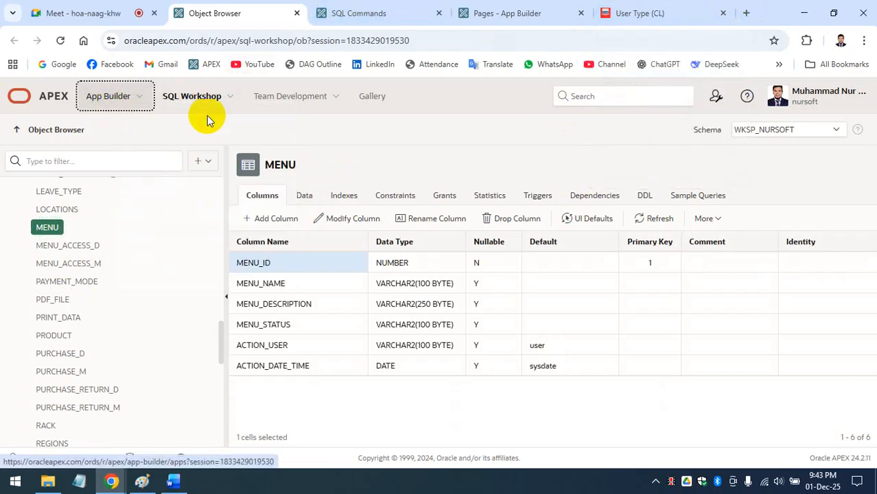
{"action": "left_click_drag", "start_coordinate": [368, 9], "coordinate": [694, 5]}
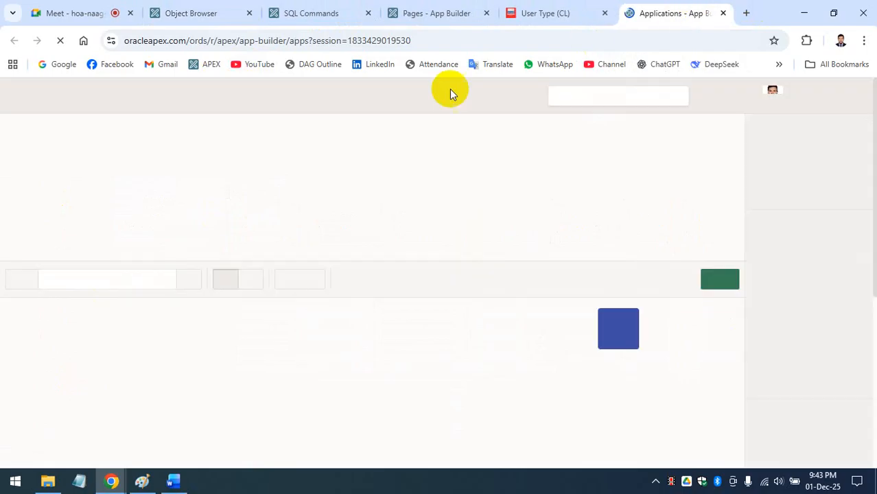
{"action": "scroll", "coordinate": [137, 254], "scroll_direction": "down", "scroll_amount": 1}
{"action": "scroll", "coordinate": [140, 255], "scroll_direction": "down", "scroll_amount": 3}
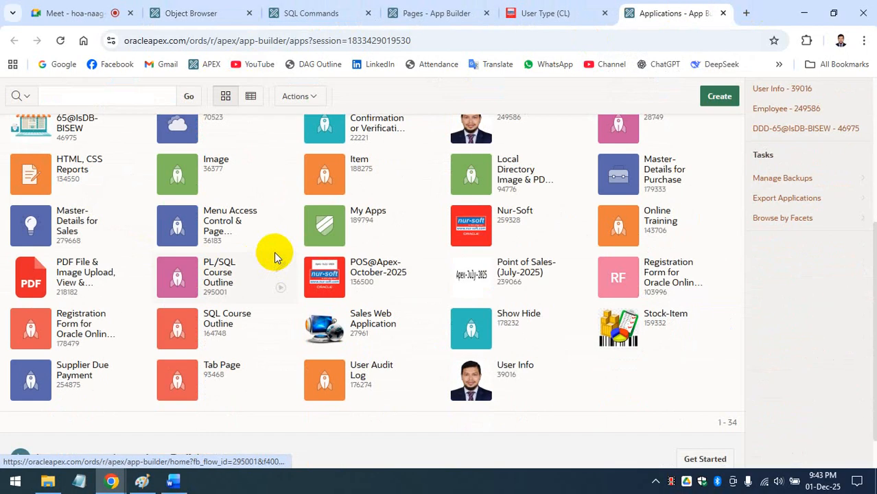
{"action": "scroll", "coordinate": [316, 305], "scroll_direction": "up", "scroll_amount": 2}
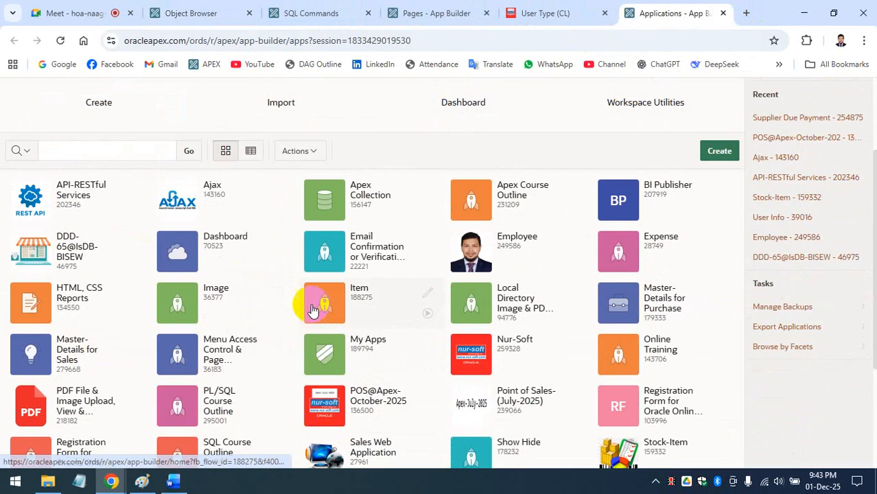
{"action": "scroll", "coordinate": [481, 292], "scroll_direction": "down", "scroll_amount": 1}
{"action": "scroll", "coordinate": [560, 289], "scroll_direction": "down", "scroll_amount": 2}
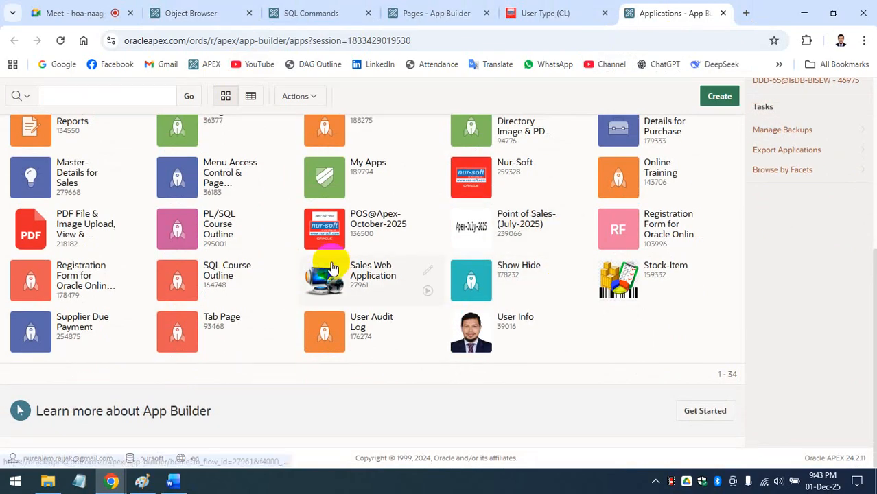
{"action": "scroll", "coordinate": [347, 256], "scroll_direction": "up", "scroll_amount": 2}
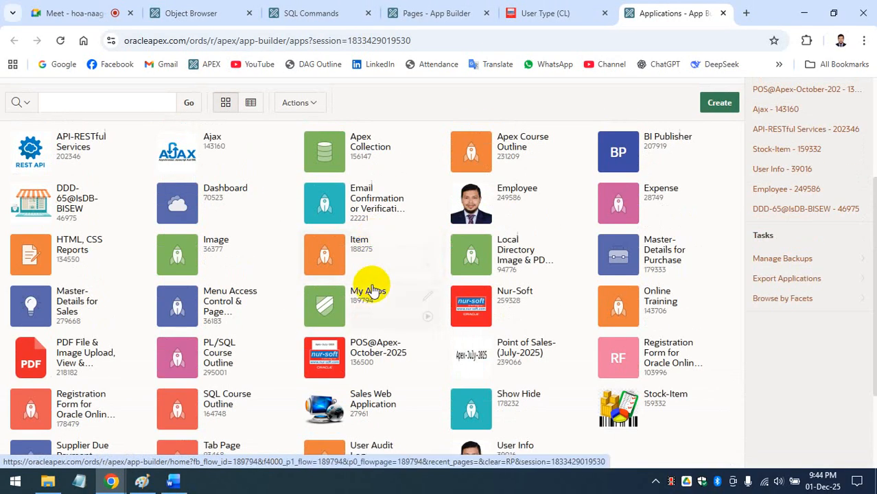
{"action": "scroll", "coordinate": [429, 255], "scroll_direction": "up", "scroll_amount": 1}
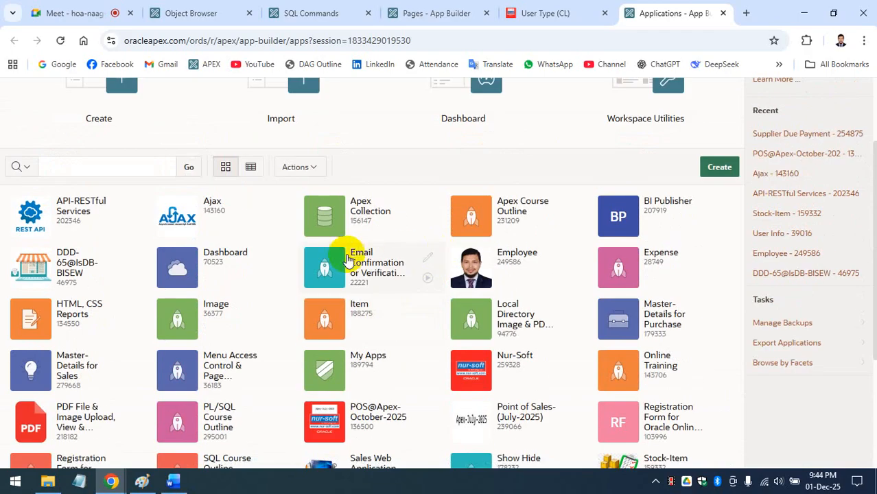
{"action": "scroll", "coordinate": [350, 256], "scroll_direction": "down", "scroll_amount": 2}
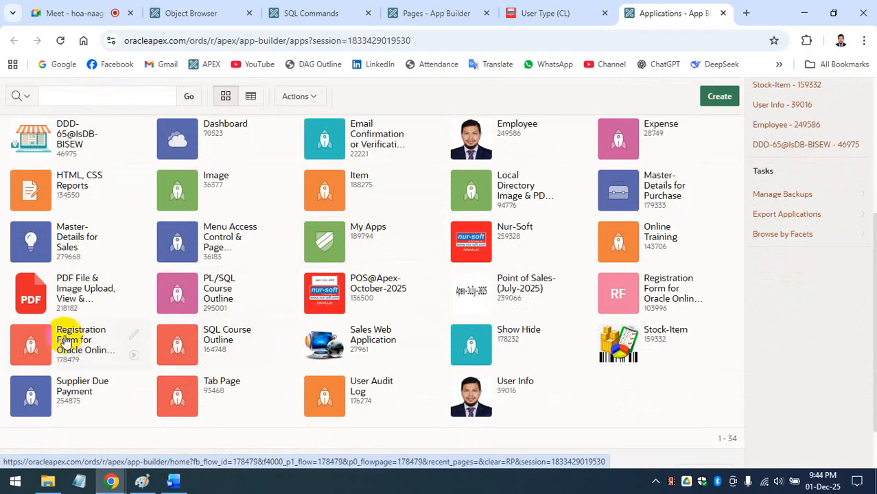
{"action": "scroll", "coordinate": [95, 273], "scroll_direction": "up", "scroll_amount": 1}
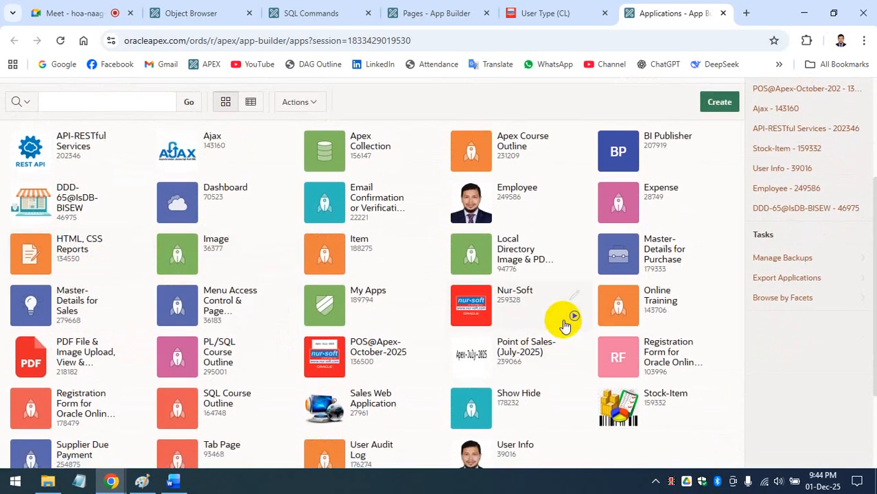
{"action": "scroll", "coordinate": [564, 329], "scroll_direction": "down", "scroll_amount": 2}
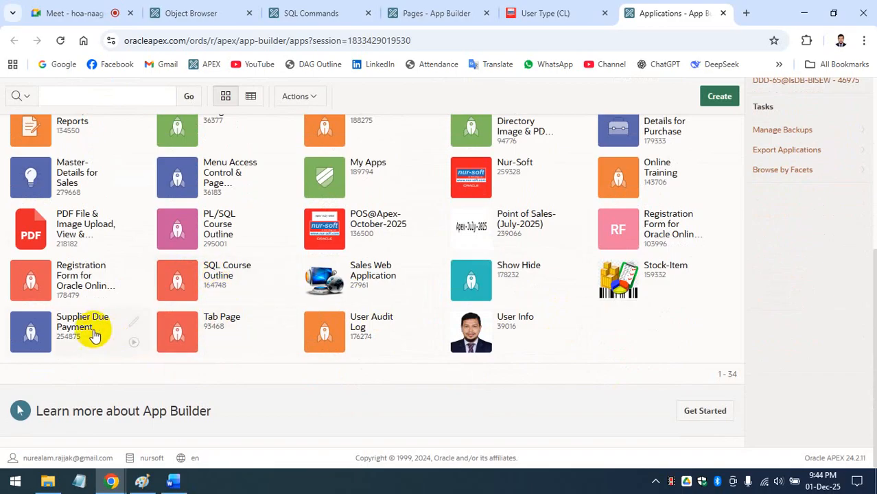
{"action": "scroll", "coordinate": [98, 329], "scroll_direction": "up", "scroll_amount": 1}
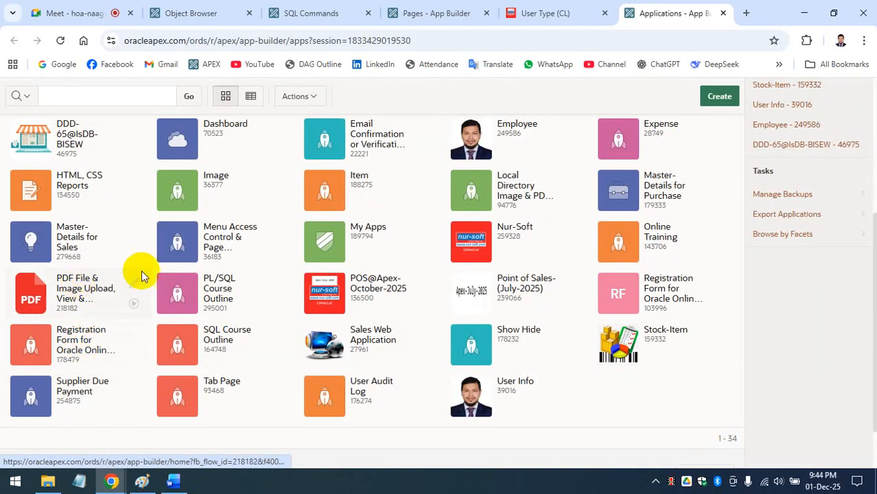
Step: Run the Menu Access Control & Page Permission application from its home page
{"action": "left_click", "coordinate": [218, 247]}
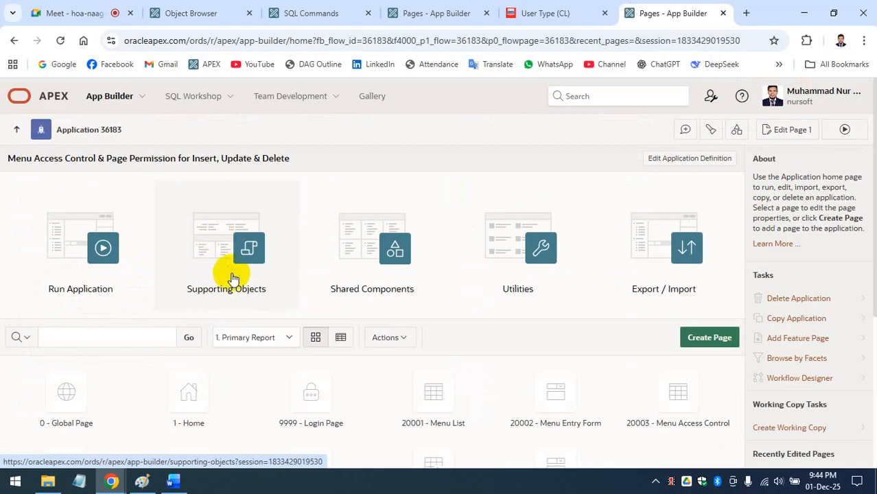
{"action": "scroll", "coordinate": [131, 196], "scroll_direction": "down", "scroll_amount": 2}
{"action": "left_click", "coordinate": [120, 137]}
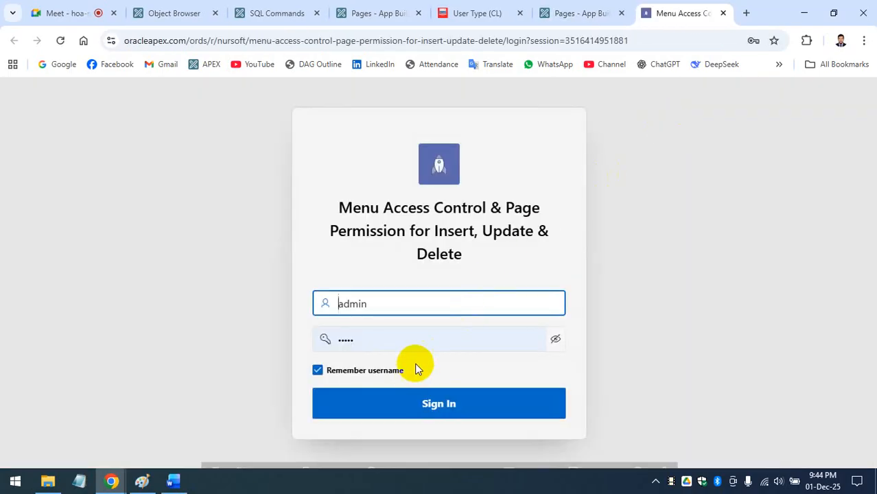
Step: Sign in with the prefilled credentials and go to the Menu List page
{"action": "left_click", "coordinate": [438, 302]}
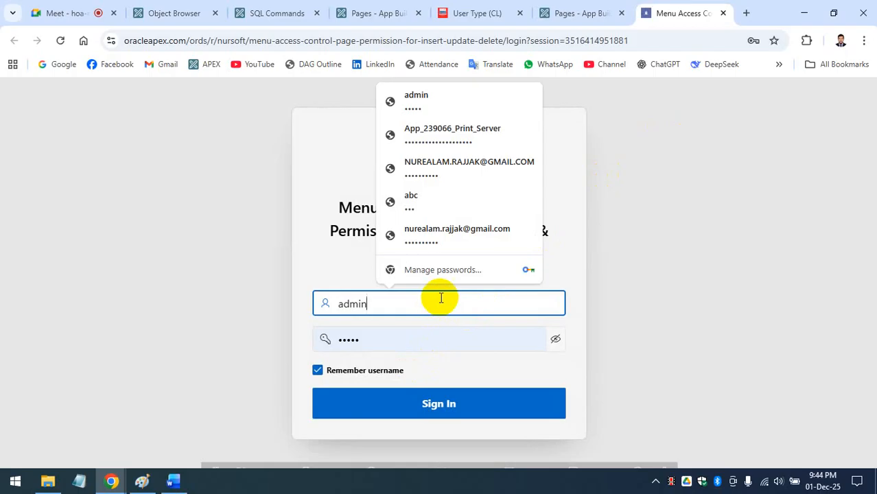
{"action": "left_click", "coordinate": [414, 397]}
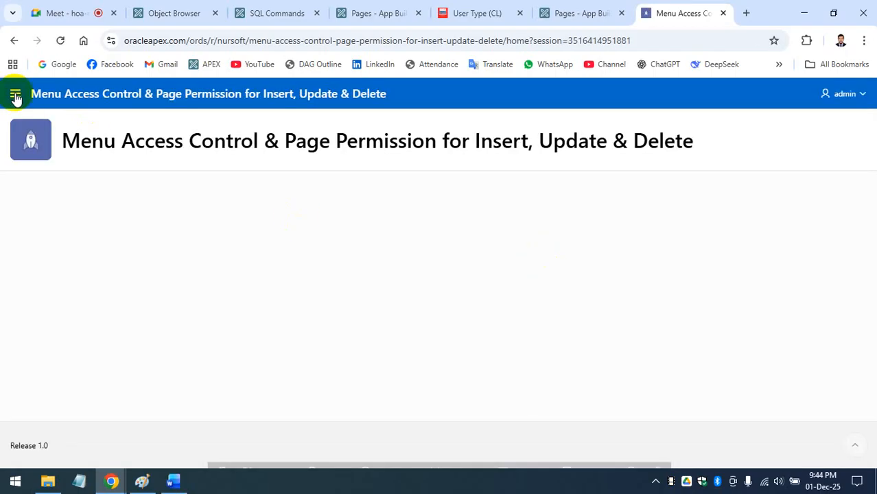
{"action": "left_click", "coordinate": [15, 96]}
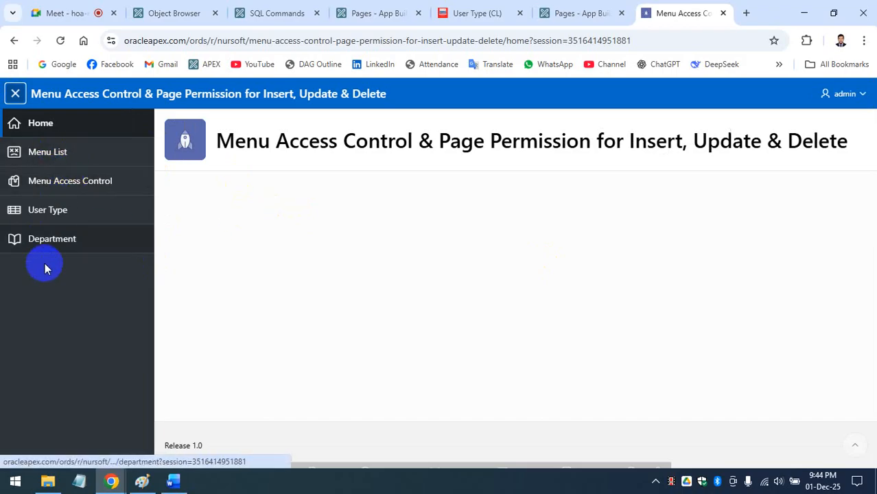
{"action": "left_click", "coordinate": [73, 154]}
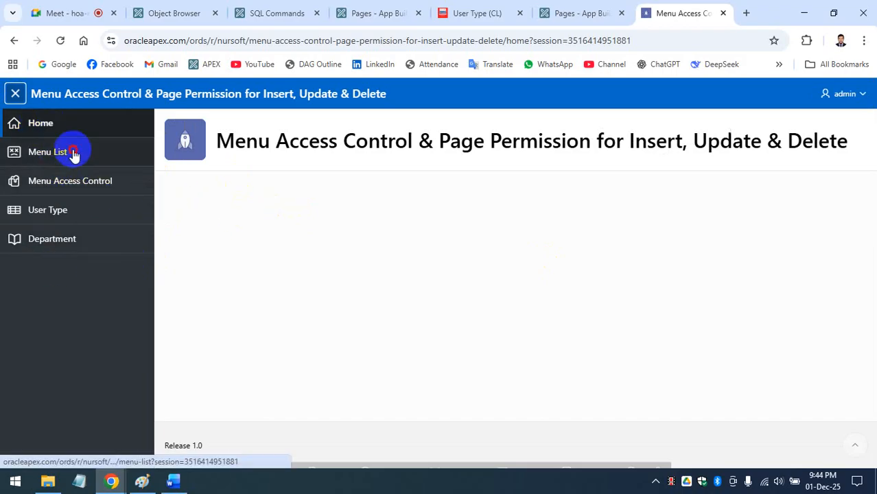
Step: Compare against the MENU table in Object Browser, then return to Menu List
{"action": "left_click", "coordinate": [175, 12]}
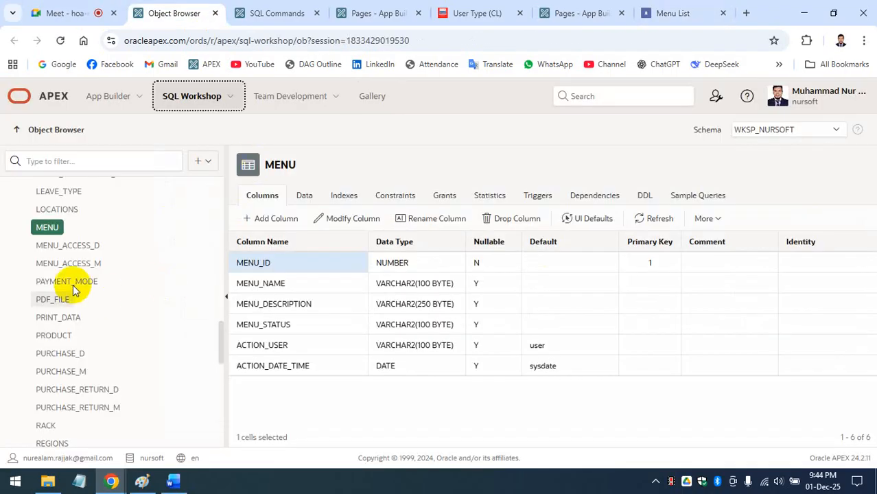
{"action": "left_click", "coordinate": [51, 228]}
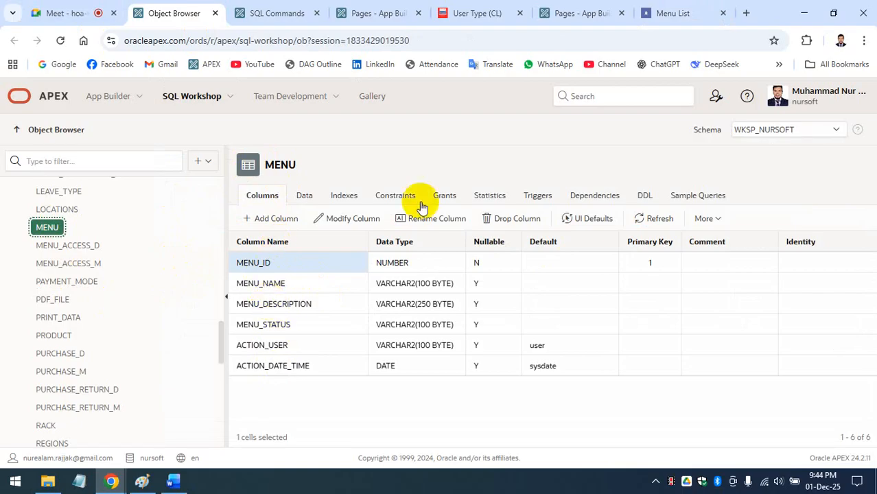
{"action": "left_click", "coordinate": [669, 11]}
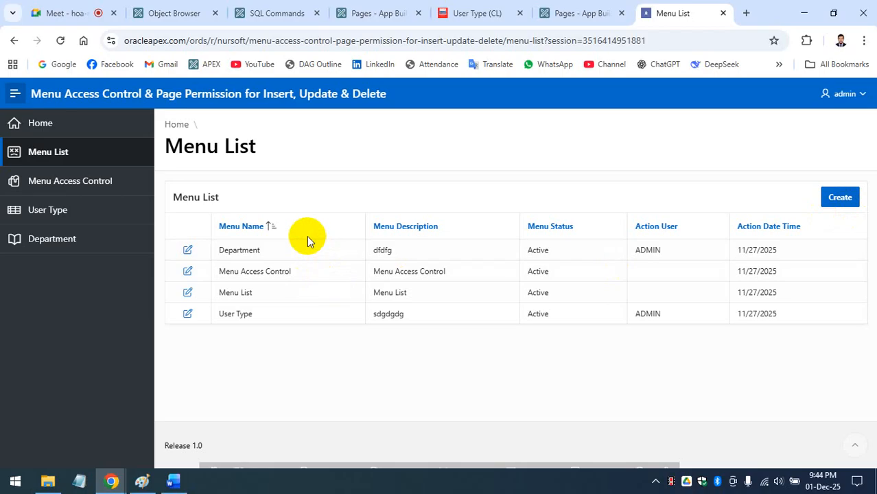
Step: Inspect the new Menu Entry Form's name, status and description fields, then cancel it
{"action": "left_click", "coordinate": [839, 204]}
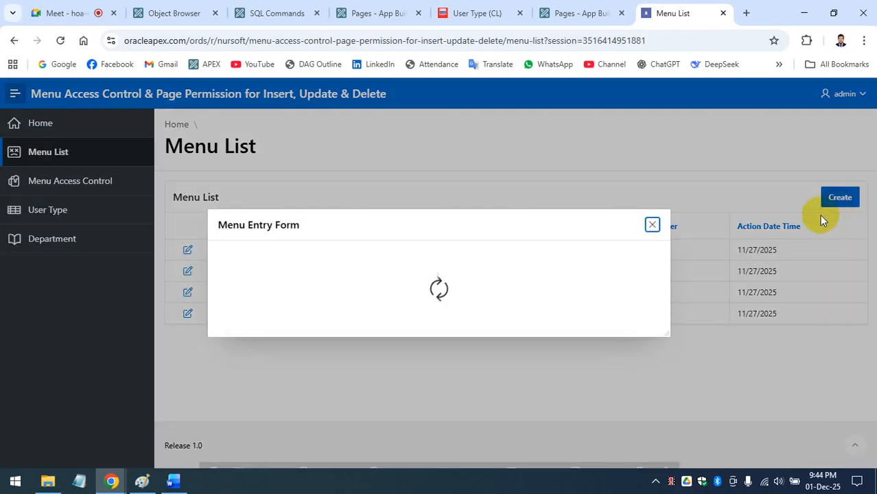
{"action": "left_click", "coordinate": [373, 226]}
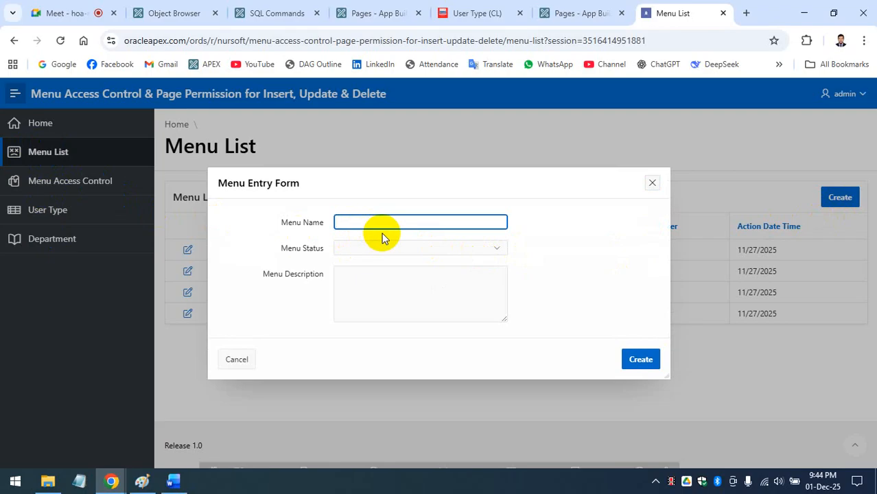
{"action": "left_click", "coordinate": [423, 256]}
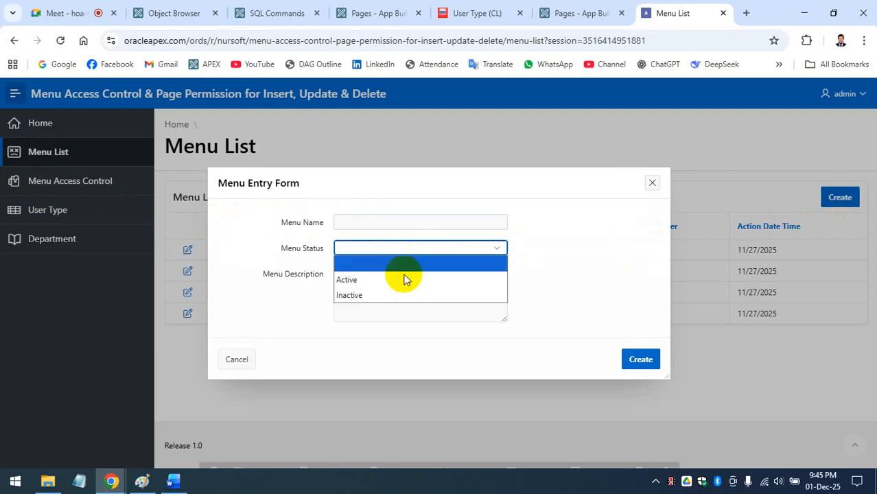
{"action": "left_click", "coordinate": [376, 304]}
{"action": "left_click", "coordinate": [377, 304]}
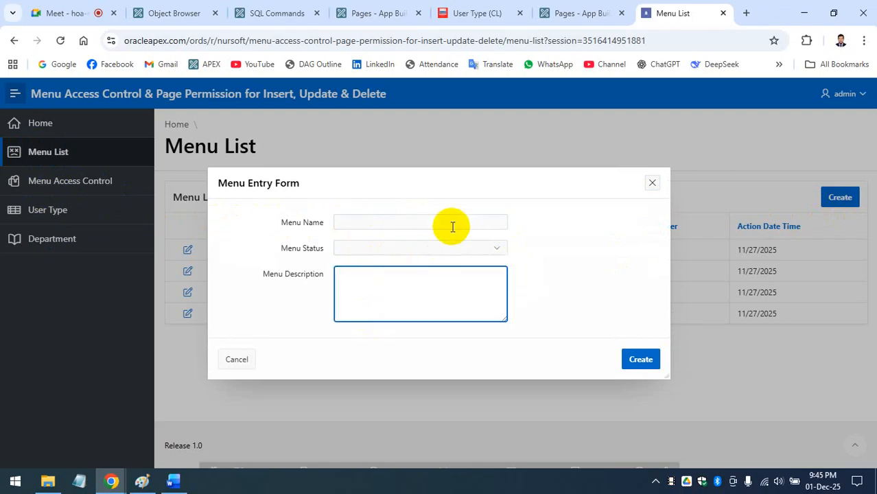
{"action": "left_click", "coordinate": [653, 187]}
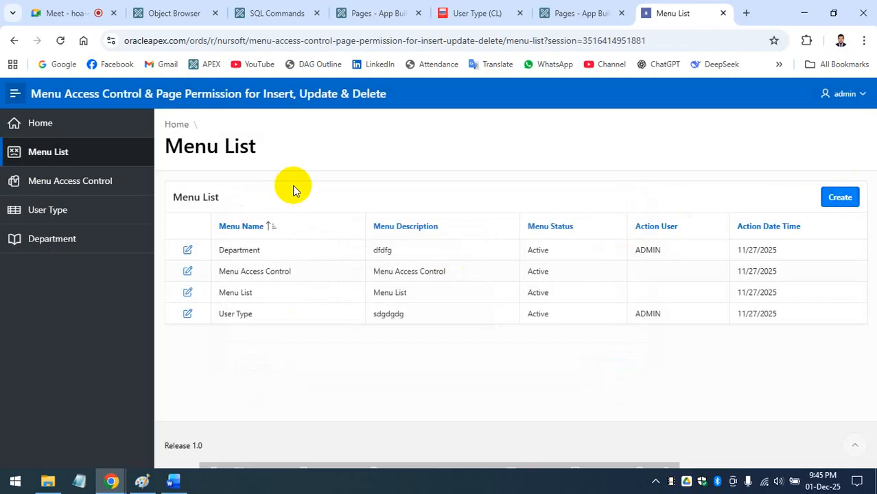
Step: Glance at the POS app's User Type page and its administration menu, then open the demo's Menu Access Control page
{"action": "left_click", "coordinate": [434, 8]}
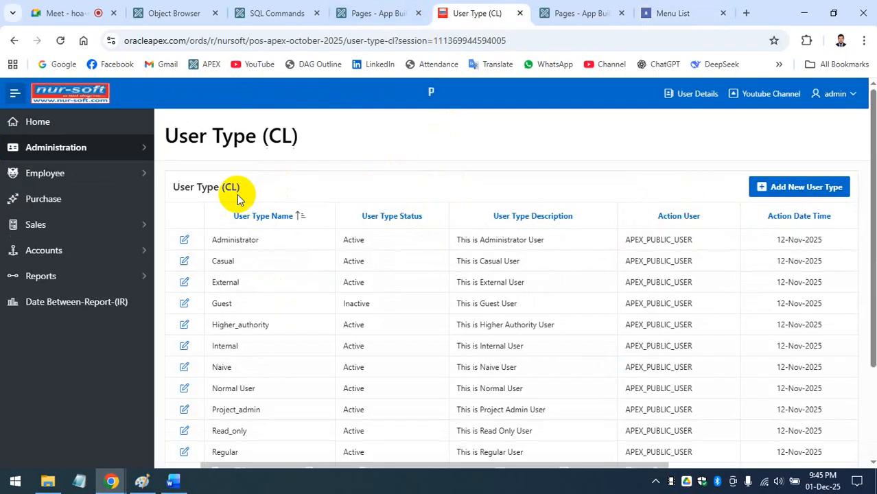
{"action": "left_click", "coordinate": [134, 160]}
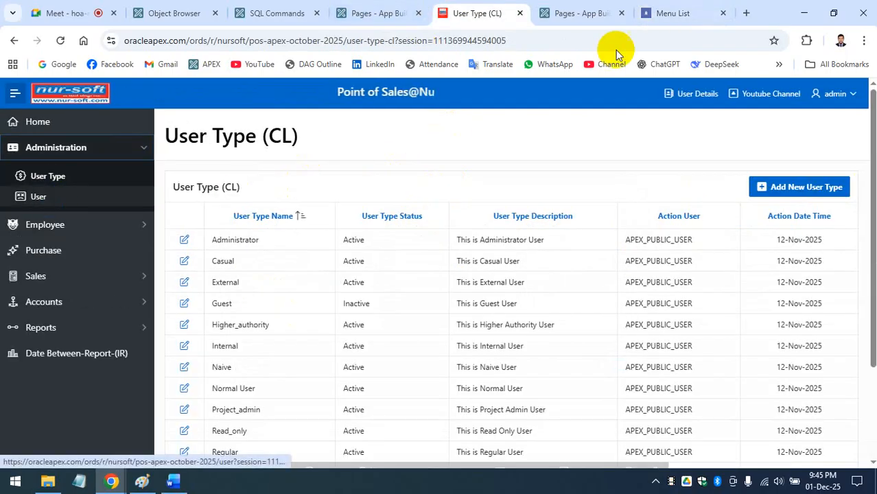
{"action": "left_click", "coordinate": [710, 13]}
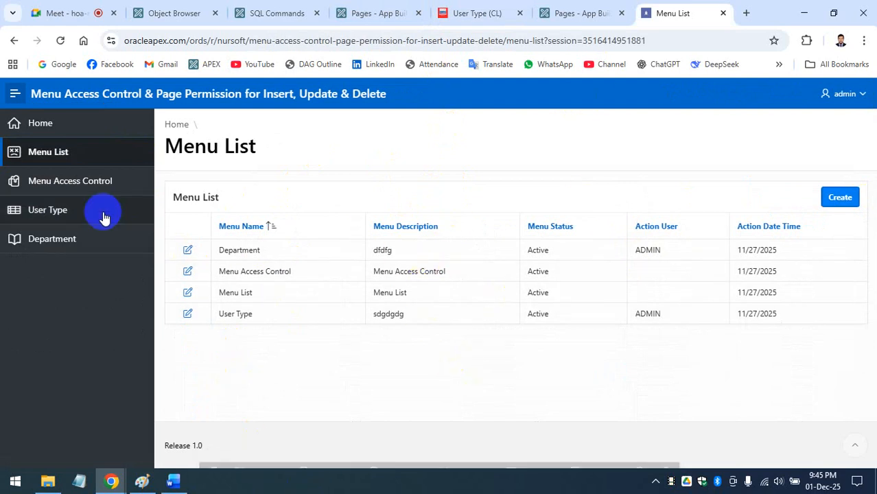
{"action": "left_click", "coordinate": [69, 188]}
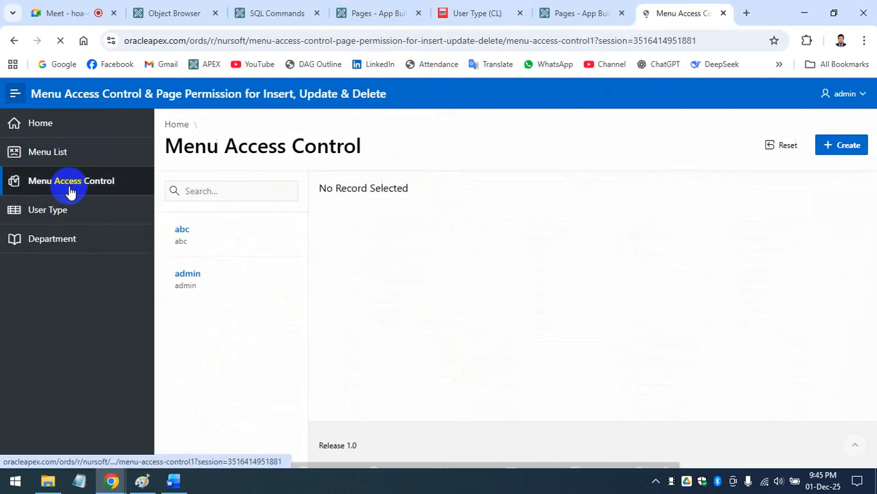
{"action": "left_click", "coordinate": [204, 281]}
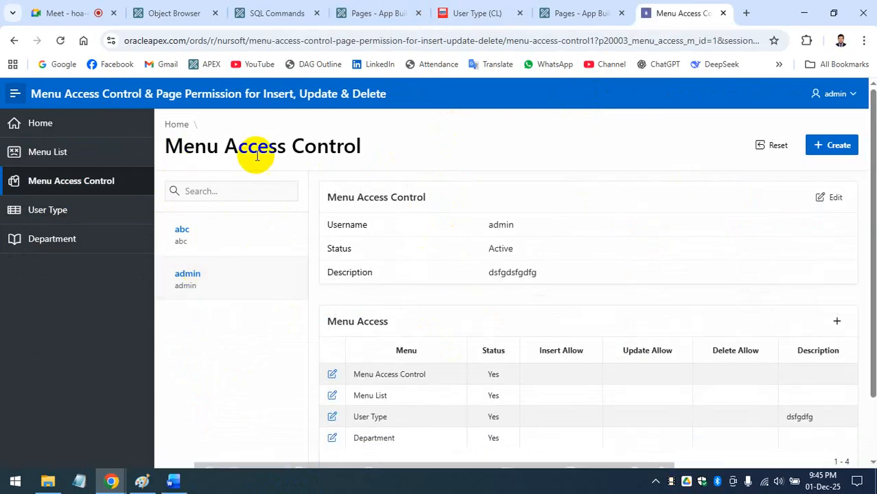
{"action": "scroll", "coordinate": [530, 246], "scroll_direction": "down", "scroll_amount": 1}
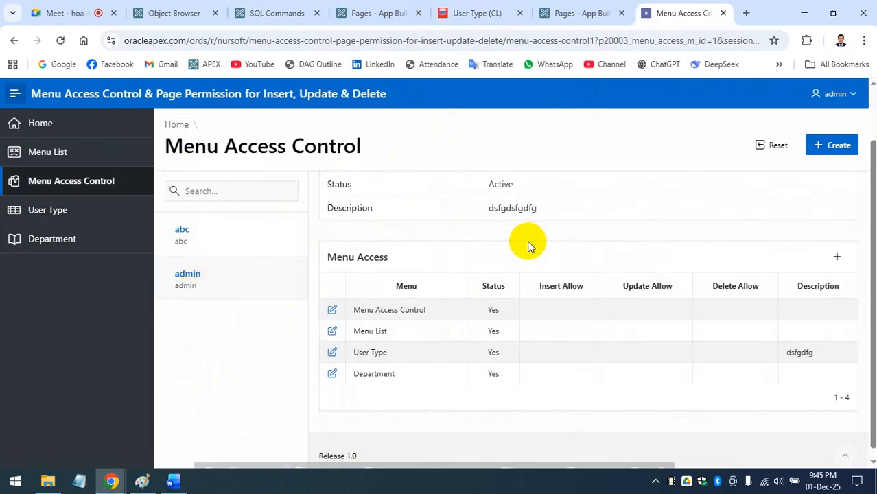
{"action": "scroll", "coordinate": [529, 246], "scroll_direction": "up", "scroll_amount": 1}
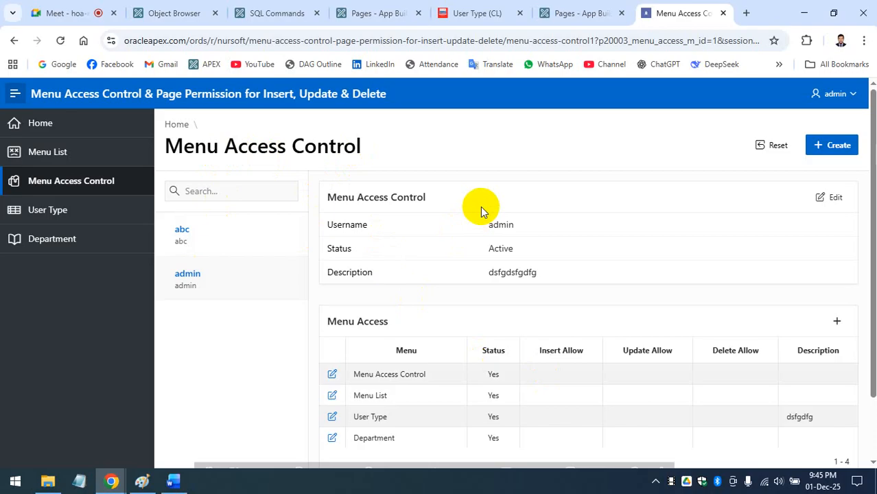
{"action": "left_click_drag", "start_coordinate": [337, 197], "coordinate": [417, 197]}
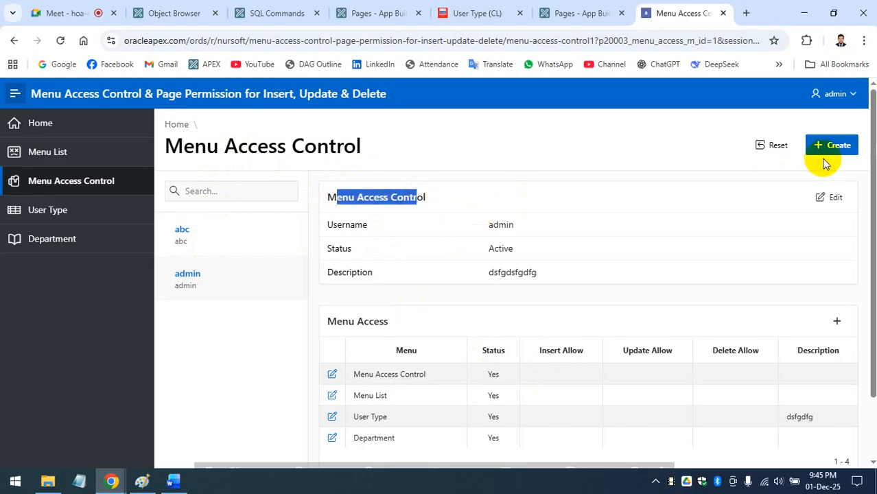
{"action": "left_click", "coordinate": [834, 144]}
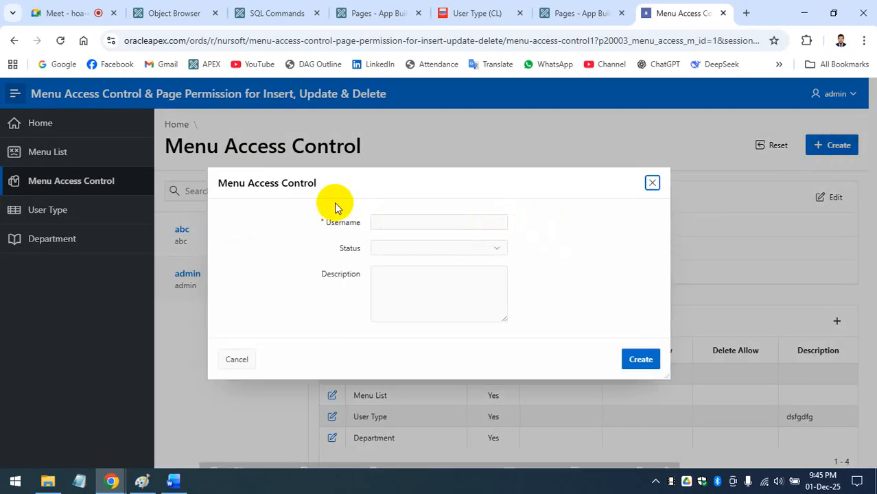
{"action": "left_click", "coordinate": [406, 221]}
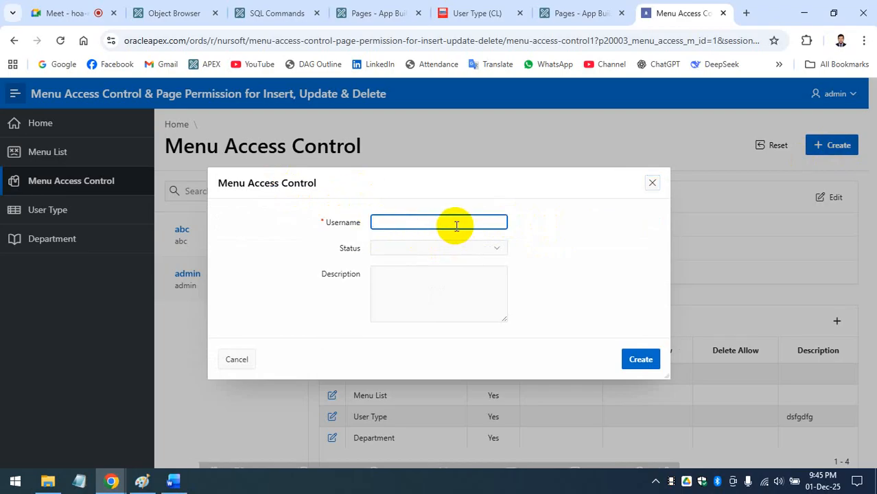
{"action": "left_click", "coordinate": [449, 249]}
{"action": "left_click", "coordinate": [522, 240]}
{"action": "left_click", "coordinate": [452, 216]}
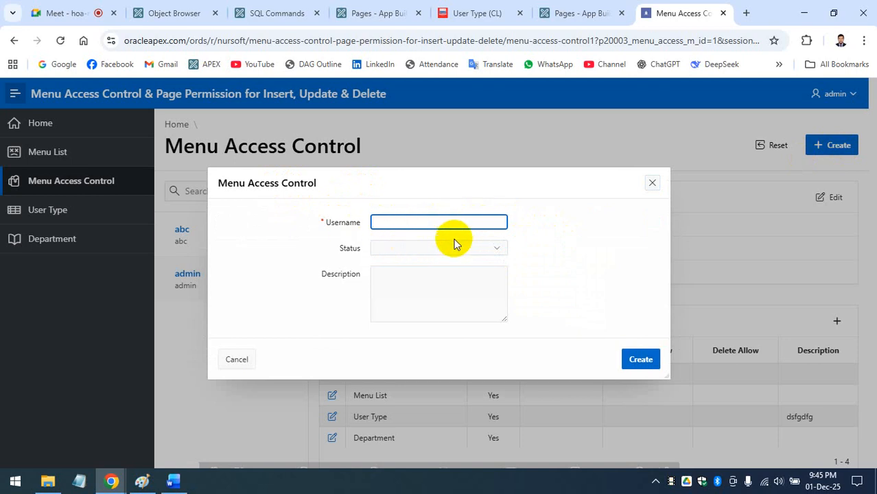
{"action": "left_click", "coordinate": [481, 247]}
{"action": "left_click", "coordinate": [467, 217]}
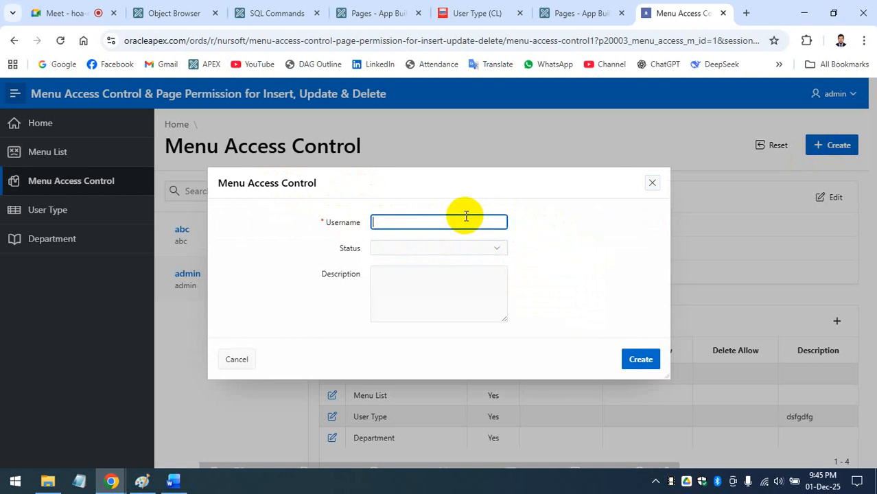
{"action": "left_click", "coordinate": [652, 184]}
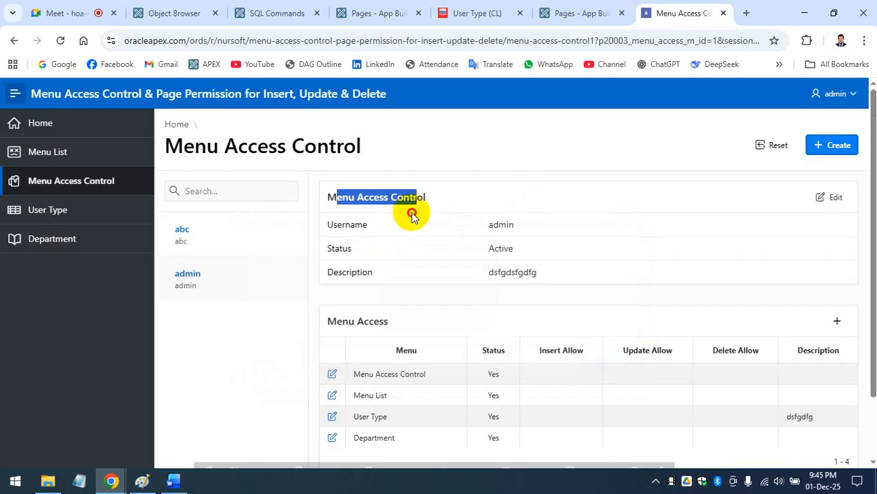
{"action": "scroll", "coordinate": [492, 261], "scroll_direction": "down", "scroll_amount": 1}
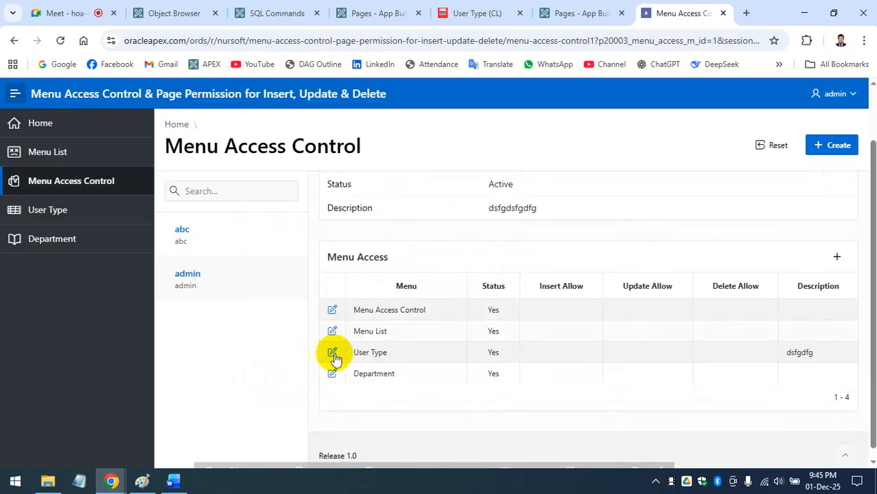
{"action": "left_click", "coordinate": [838, 256]}
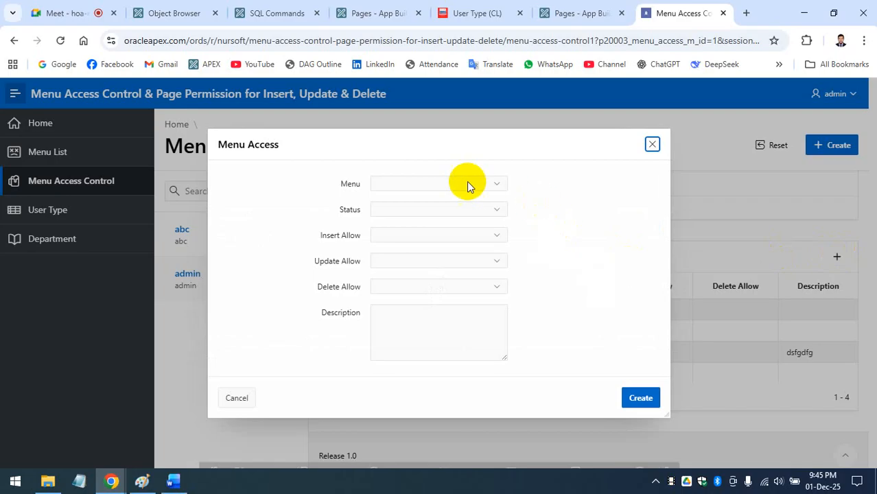
{"action": "left_click", "coordinate": [491, 184]}
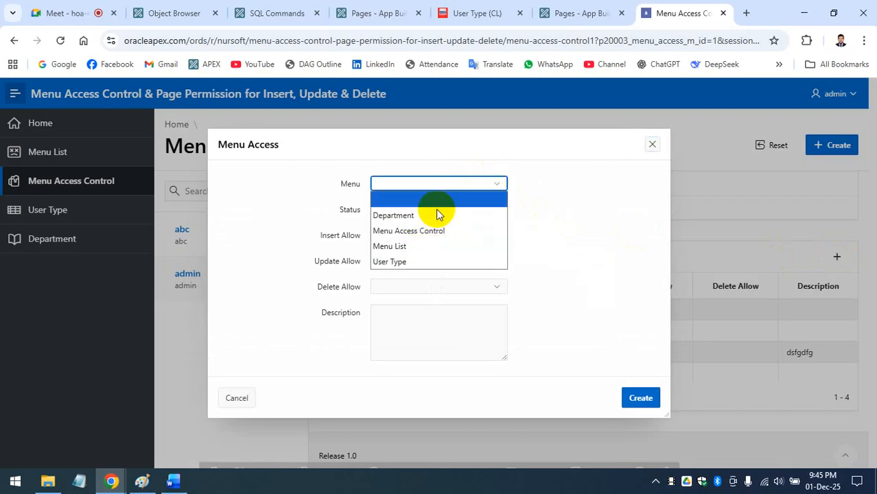
{"action": "left_click", "coordinate": [579, 210]}
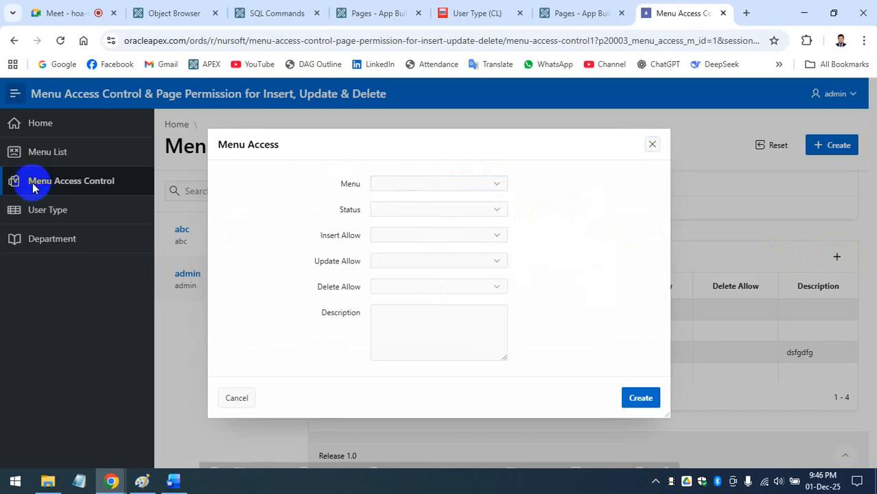
{"action": "left_click", "coordinate": [175, 13]}
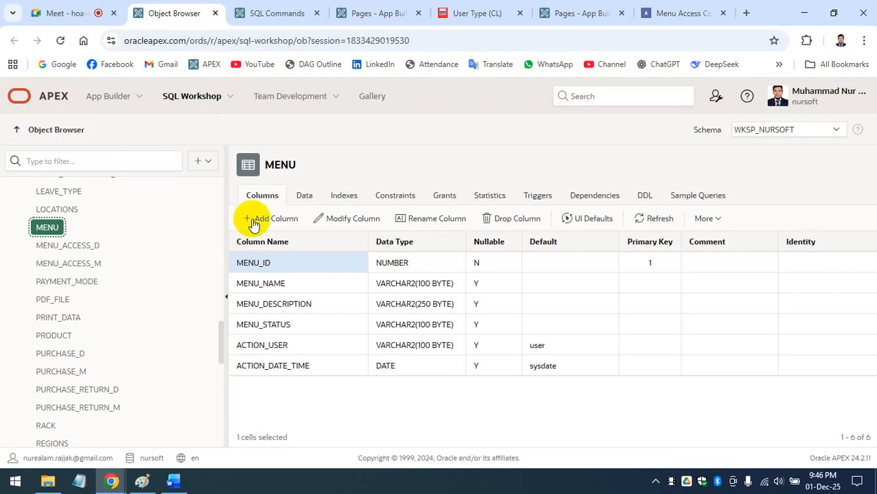
{"action": "left_click", "coordinate": [321, 197]}
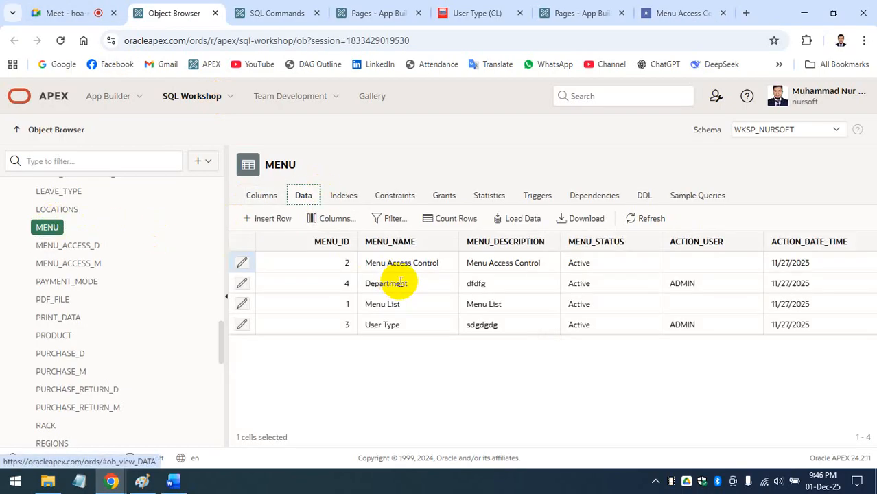
{"action": "left_click", "coordinate": [669, 13]}
{"action": "left_click", "coordinate": [484, 182]}
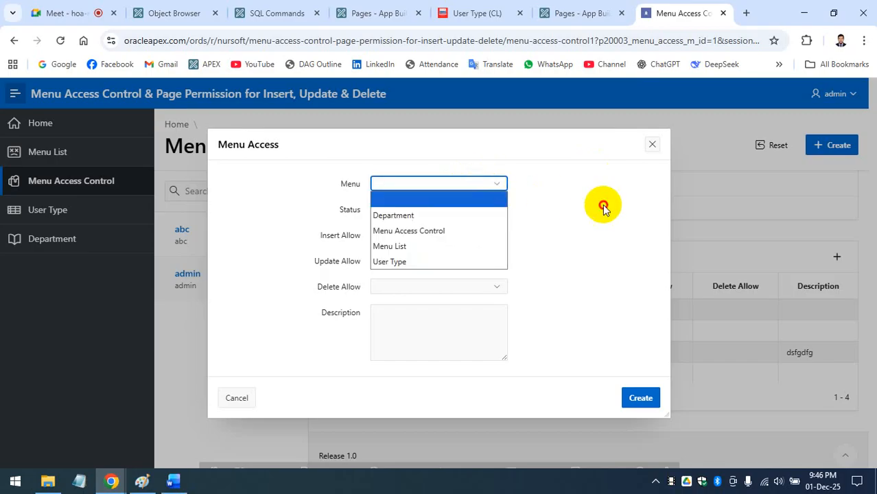
{"action": "left_click", "coordinate": [601, 206]}
{"action": "left_click", "coordinate": [492, 209]}
{"action": "left_click", "coordinate": [448, 184]}
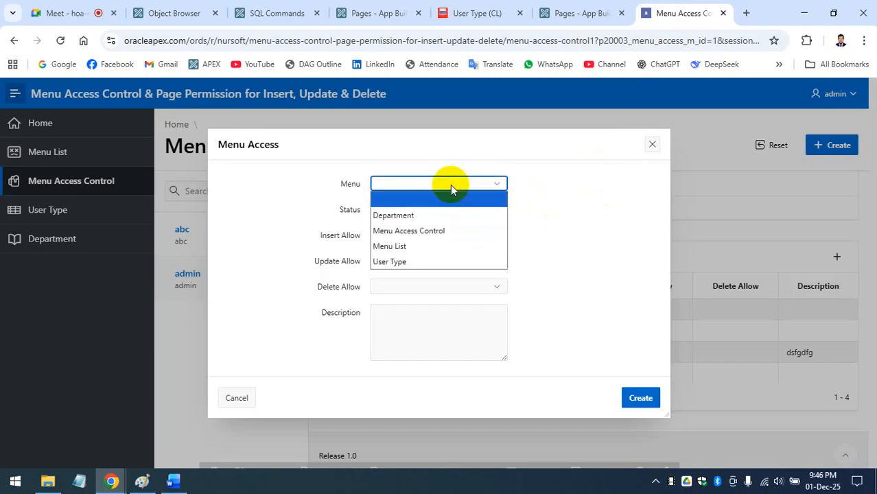
{"action": "left_click", "coordinate": [443, 216]}
{"action": "left_click", "coordinate": [479, 208]}
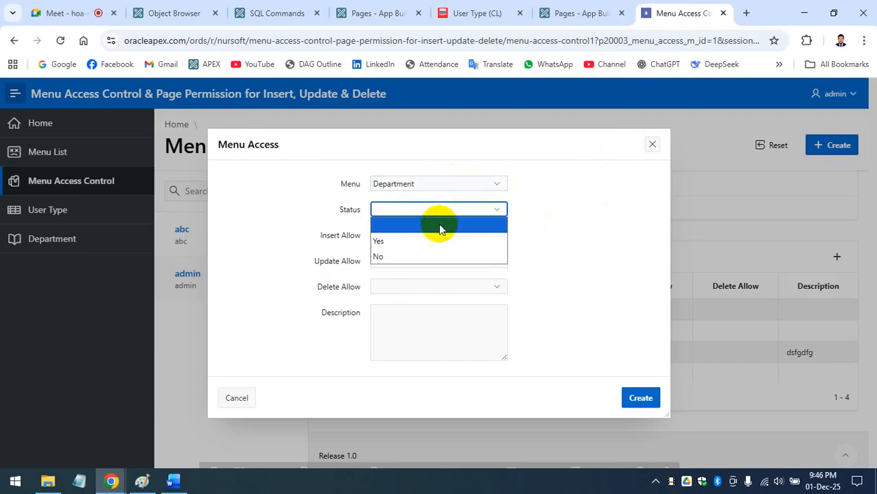
{"action": "left_click", "coordinate": [431, 238]}
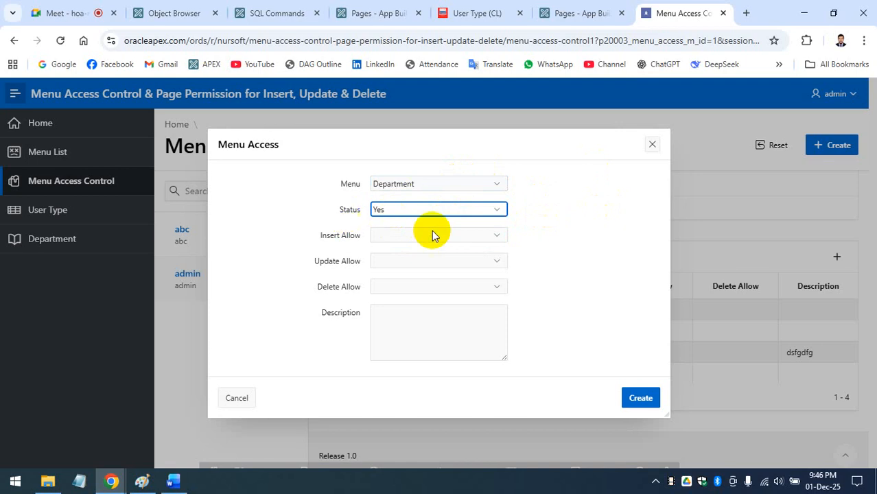
{"action": "left_click", "coordinate": [405, 236]}
{"action": "left_click", "coordinate": [348, 273]}
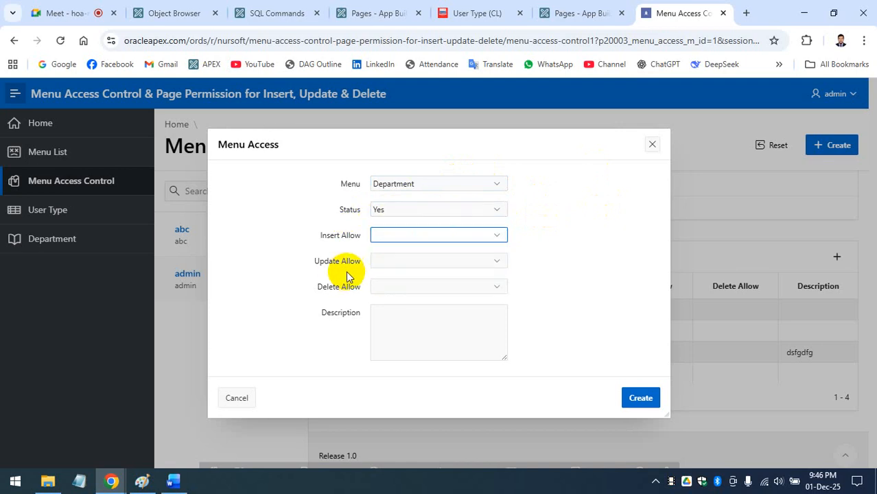
{"action": "left_click", "coordinate": [396, 288]}
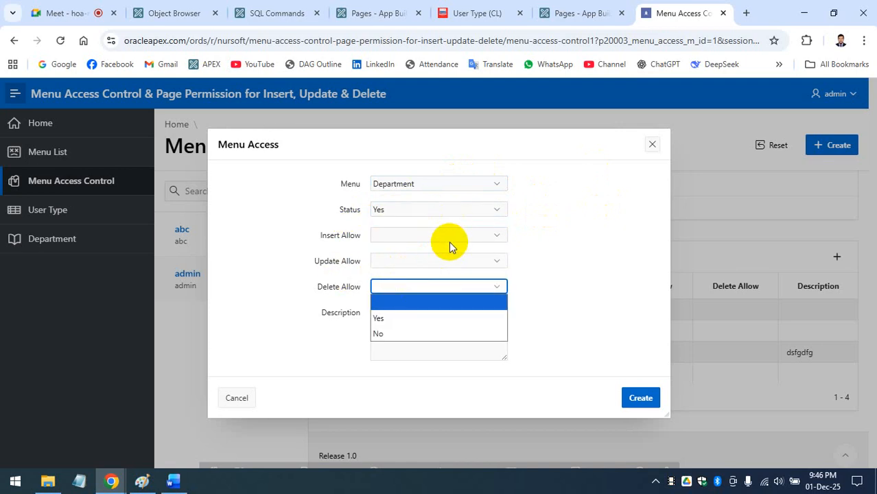
{"action": "left_click", "coordinate": [535, 246]}
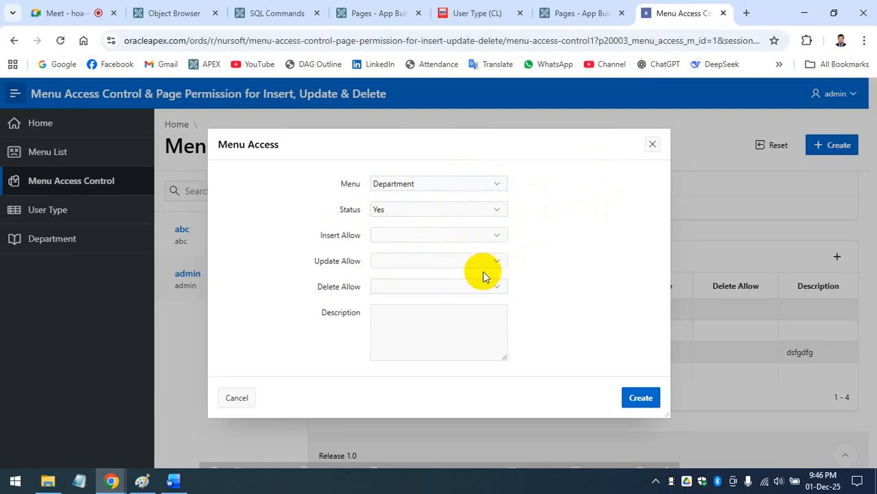
{"action": "left_click", "coordinate": [435, 319]}
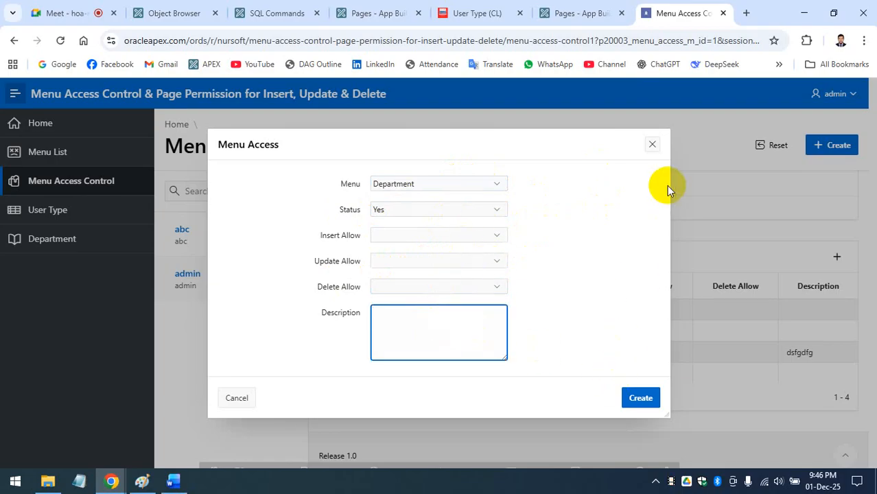
{"action": "left_click", "coordinate": [655, 150]}
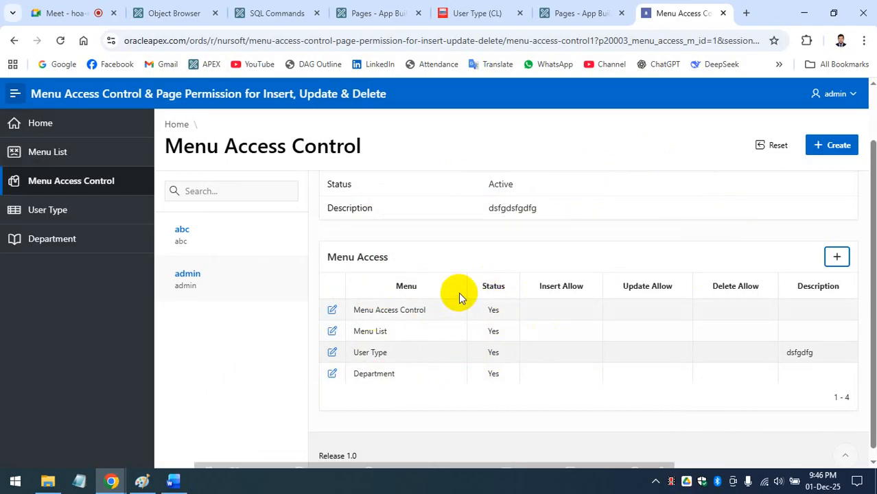
{"action": "left_click_drag", "start_coordinate": [357, 311], "coordinate": [470, 319]}
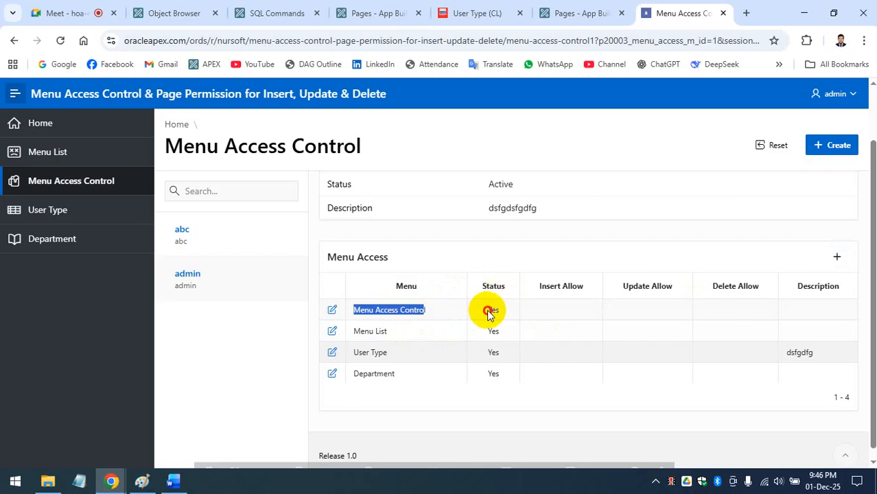
{"action": "left_click", "coordinate": [488, 313]}
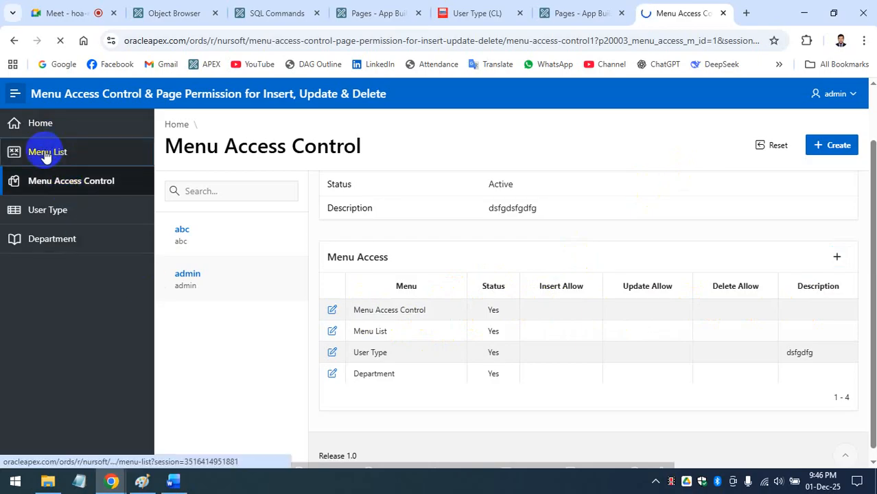
Step: Compare Menu List with the MENU table data, then open and cancel a Menu Entry Form
{"action": "left_click", "coordinate": [158, 12]}
{"action": "left_click", "coordinate": [304, 196]}
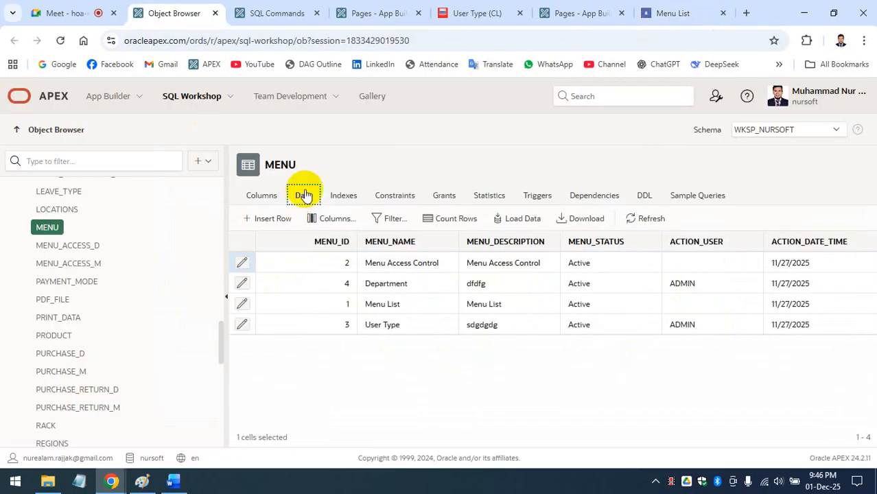
{"action": "left_click", "coordinate": [687, 15]}
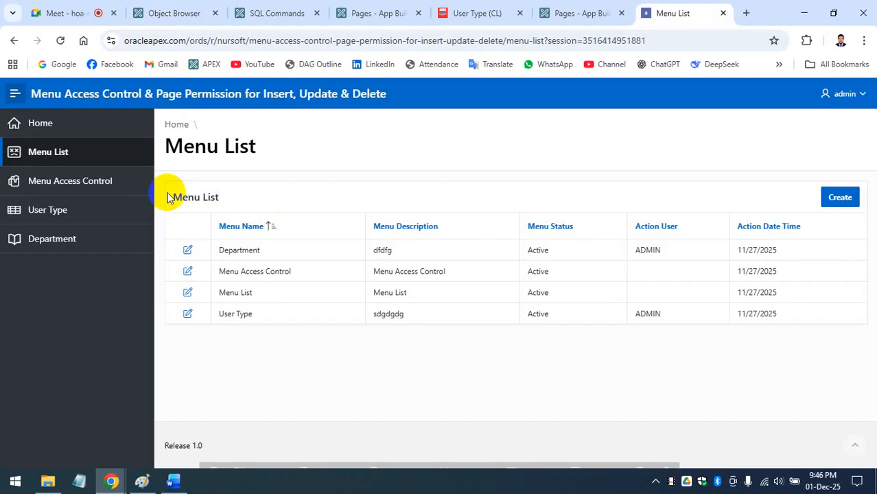
{"action": "left_click", "coordinate": [837, 199]}
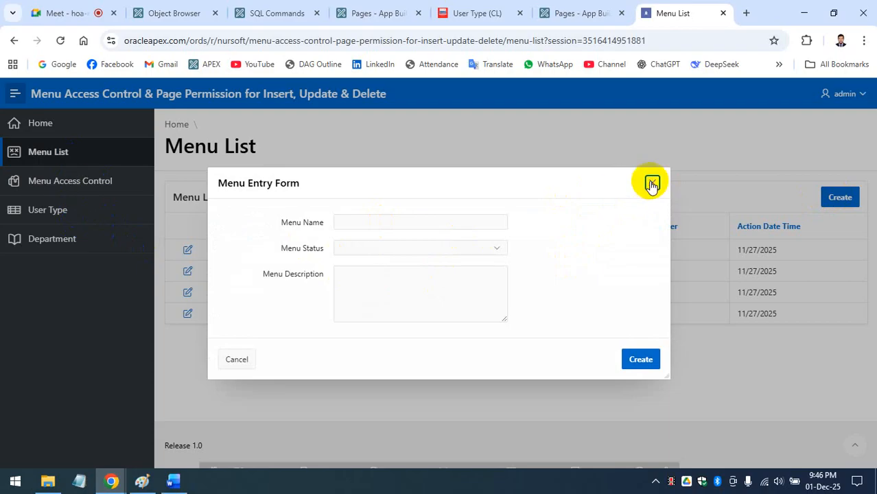
{"action": "left_click", "coordinate": [652, 184]}
Step: Glance at the POS User Type (CL) report, then open the demo's Menu Access Control page
{"action": "left_click", "coordinate": [473, 13]}
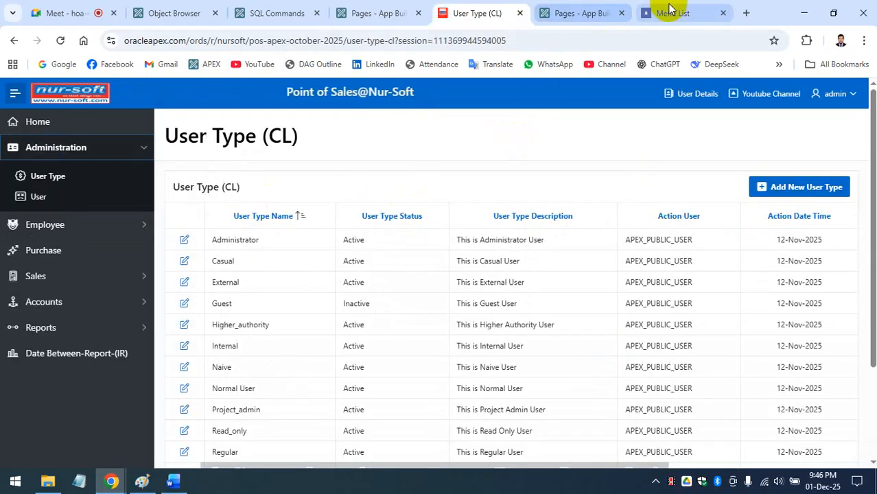
{"action": "left_click", "coordinate": [671, 10]}
{"action": "left_click", "coordinate": [97, 181]}
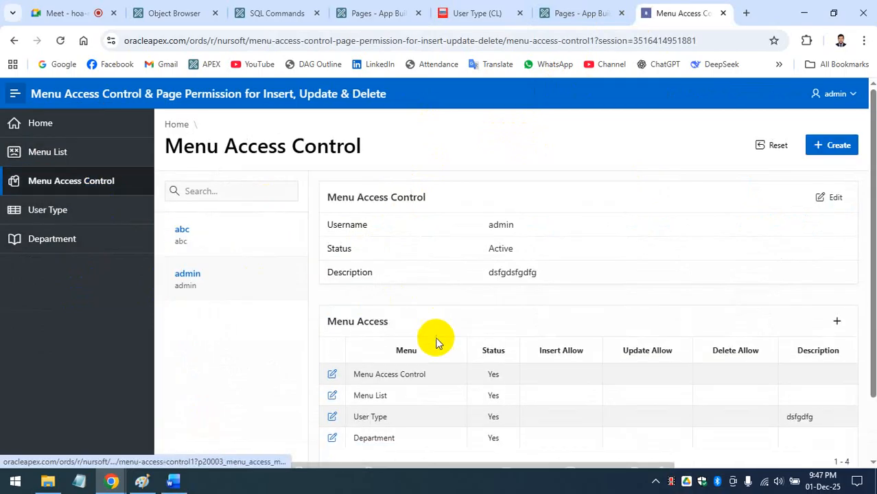
Step: Review the MENU_ACCESS_M and MENU_ACCESS_D column lists, then return to admin's Menu Access Control rows
{"action": "scroll", "coordinate": [422, 330], "scroll_direction": "down", "scroll_amount": 2}
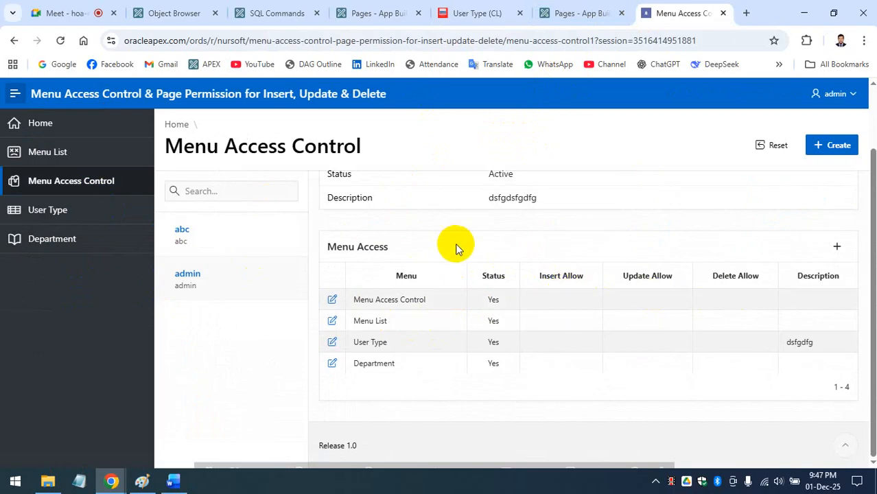
{"action": "scroll", "coordinate": [457, 249], "scroll_direction": "up", "scroll_amount": 1}
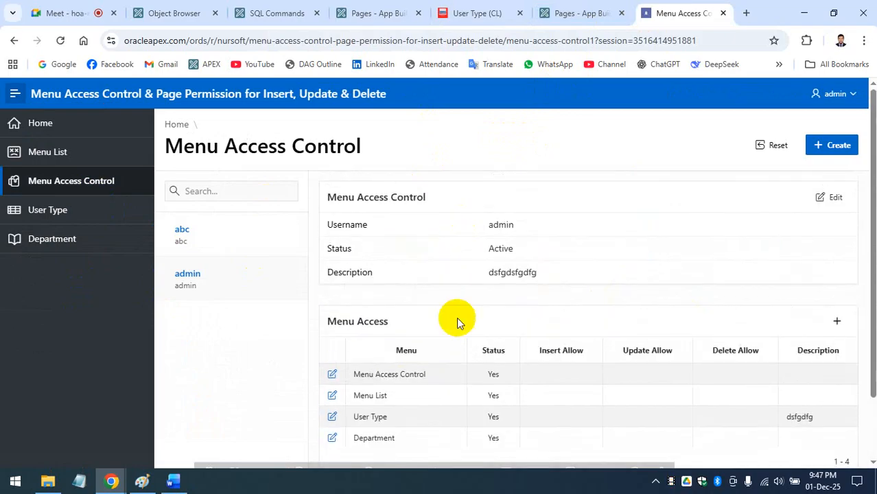
{"action": "left_click", "coordinate": [175, 8]}
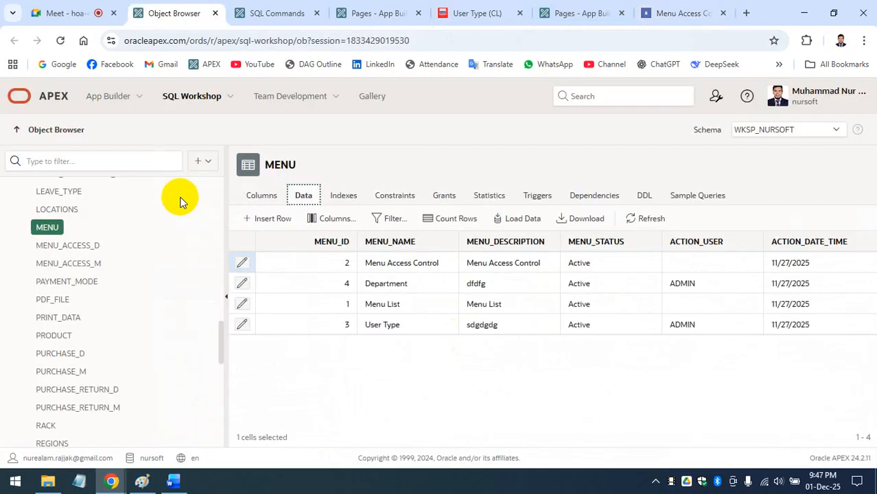
{"action": "left_click", "coordinate": [75, 266]}
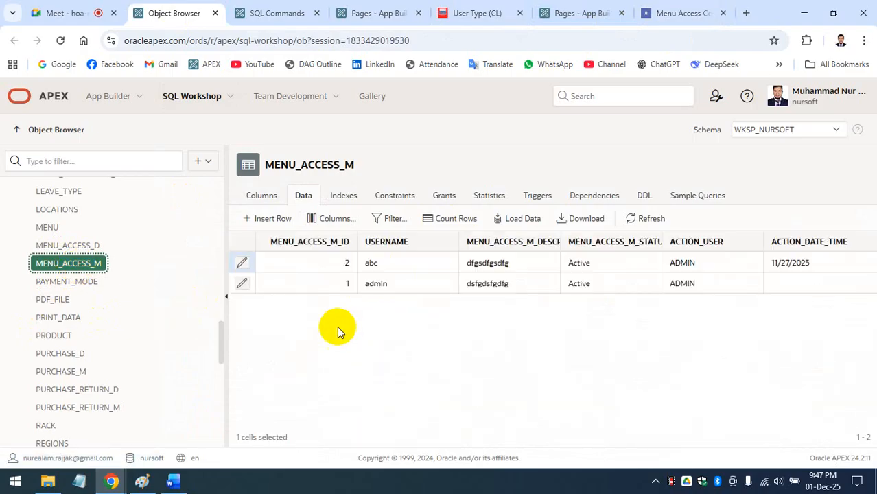
{"action": "left_click", "coordinate": [262, 196]}
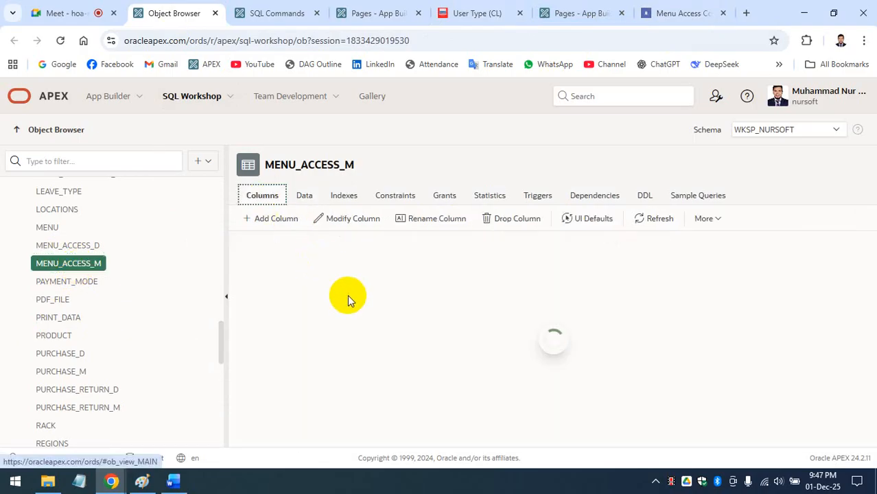
{"action": "left_click", "coordinate": [69, 247]}
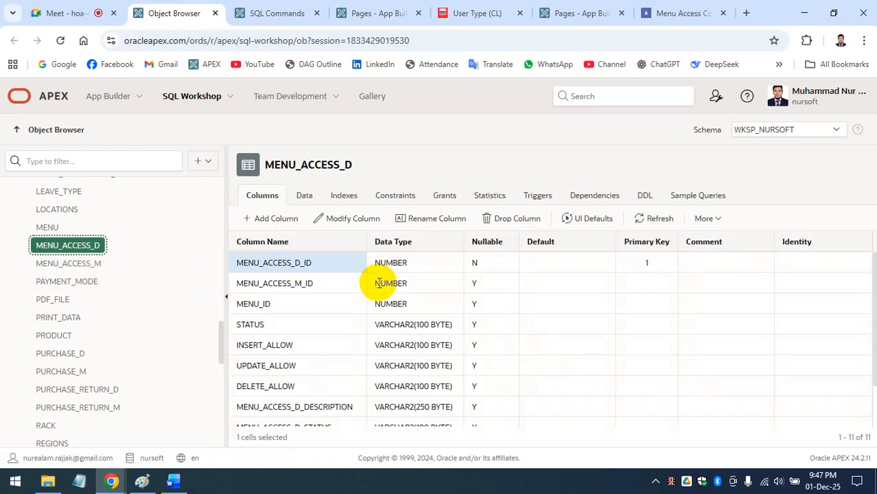
{"action": "left_click", "coordinate": [683, 13]}
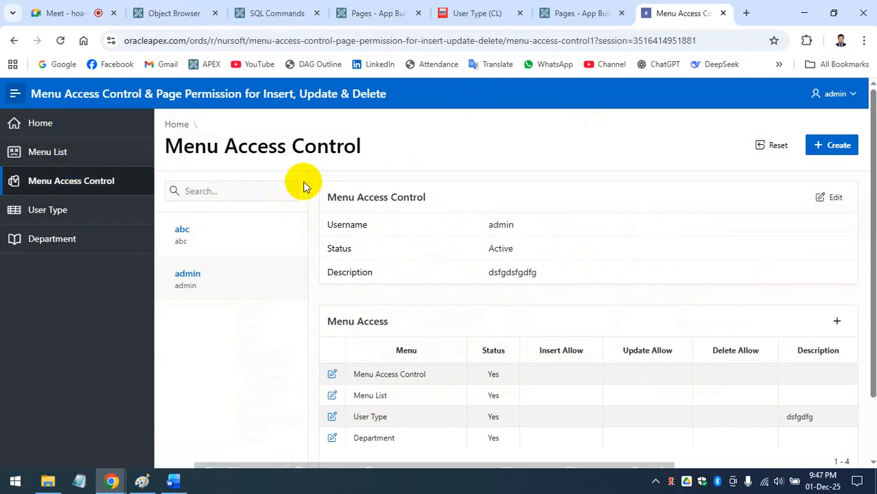
Step: On the POS User Type page, toggle Administration and Employee menus, reload, and select the 'User Type' heading
{"action": "left_click", "coordinate": [482, 13]}
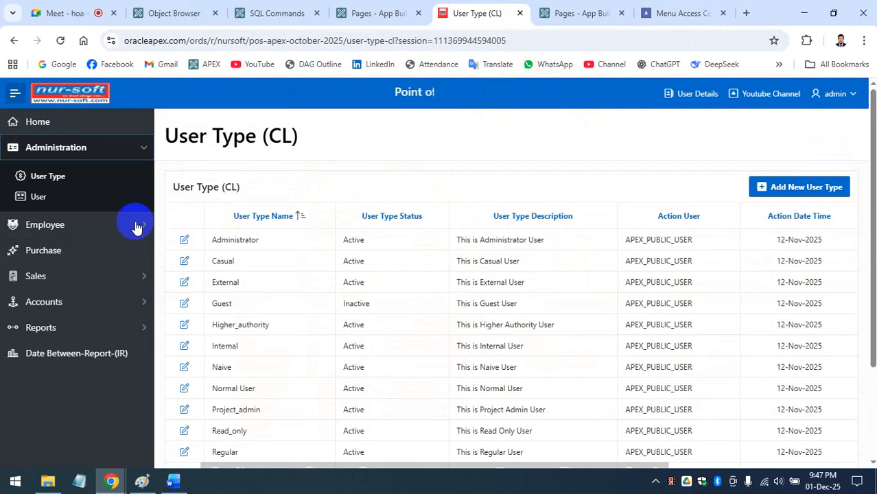
{"action": "left_click", "coordinate": [141, 145]}
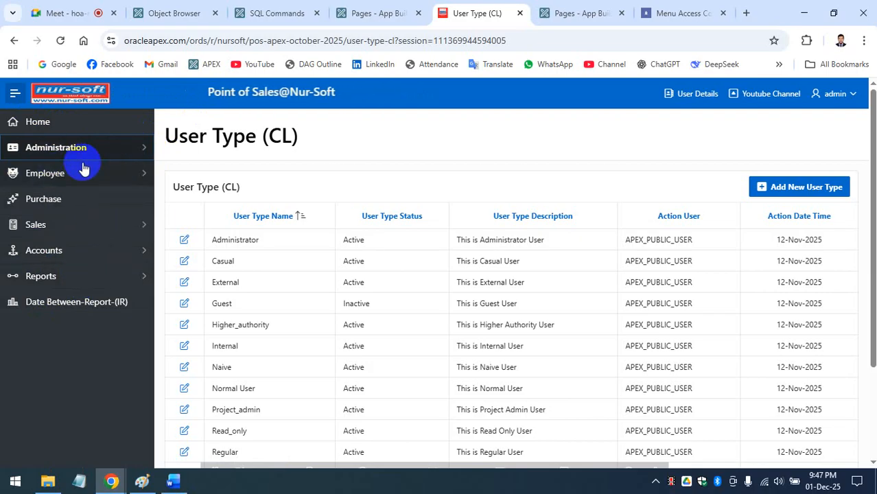
{"action": "left_click", "coordinate": [146, 173]}
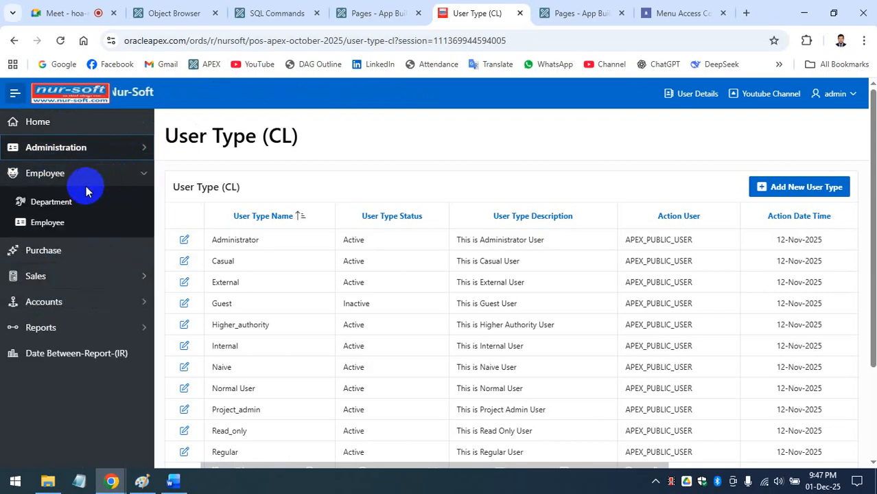
{"action": "left_click", "coordinate": [144, 177]}
{"action": "left_click", "coordinate": [137, 146]}
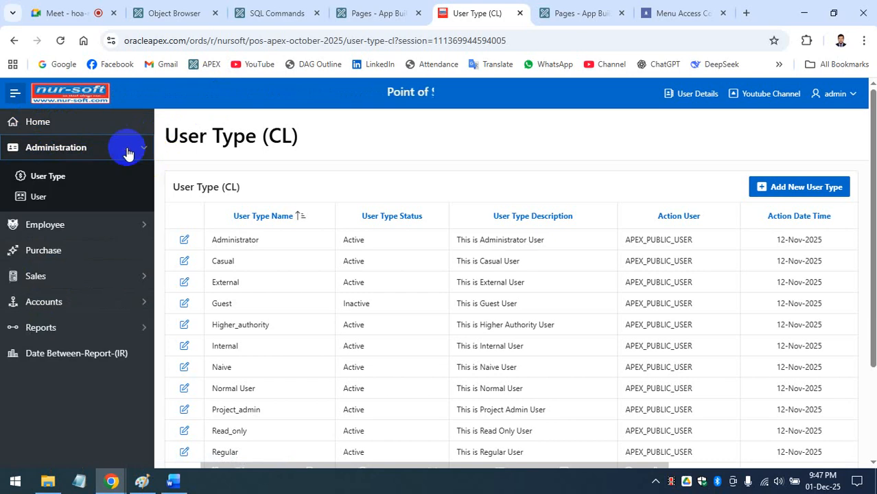
{"action": "left_click", "coordinate": [58, 177]}
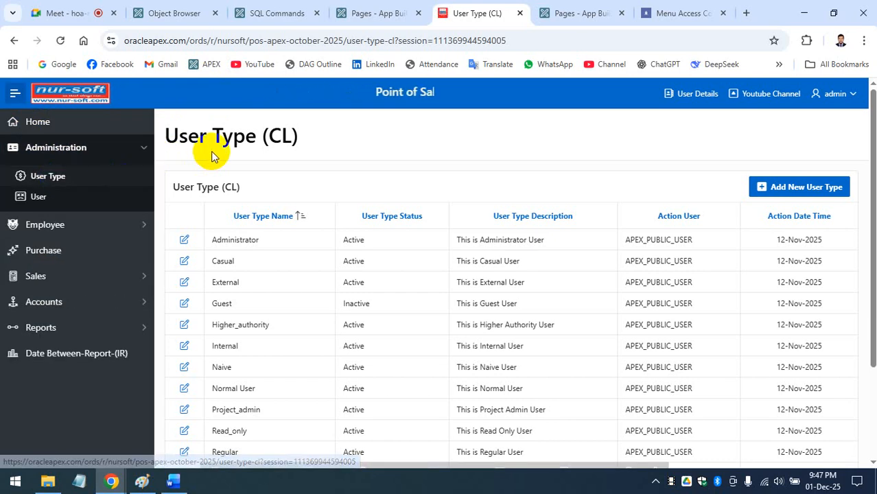
{"action": "left_click_drag", "start_coordinate": [167, 137], "coordinate": [261, 138]}
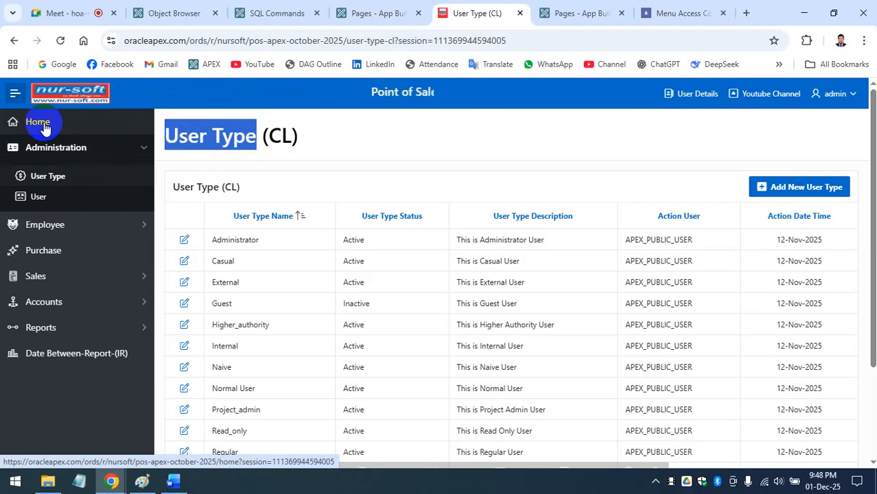
Step: Open the MENU table's data in the Object Browser and edit the Menu List row
{"action": "left_click", "coordinate": [172, 13]}
{"action": "left_click", "coordinate": [60, 227]}
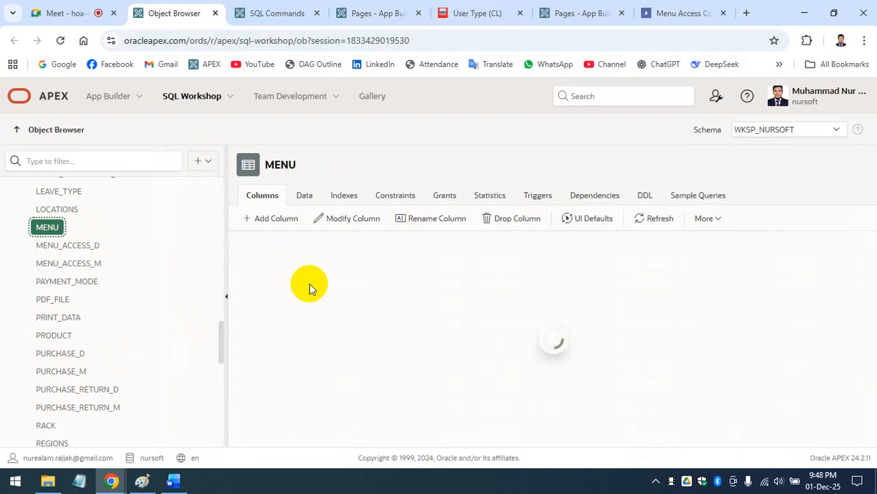
{"action": "left_click", "coordinate": [305, 198]}
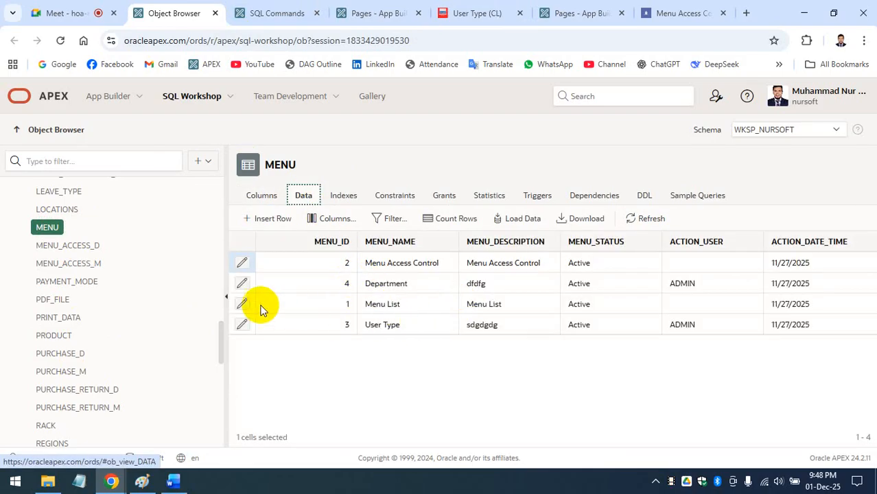
{"action": "left_click", "coordinate": [242, 304]}
Step: Change row 1's name and description from Menu List to User Type and save
{"action": "left_click_drag", "start_coordinate": [443, 184], "coordinate": [285, 186]}
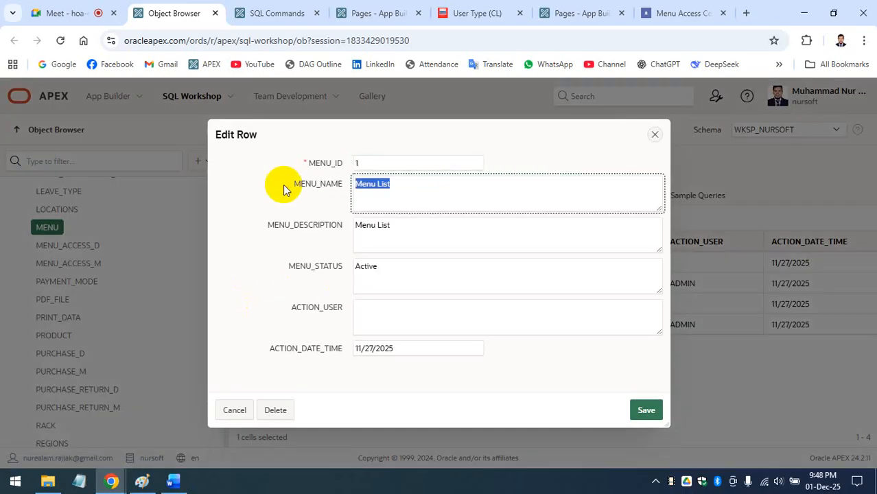
{"action": "type", "text": "User Type"}
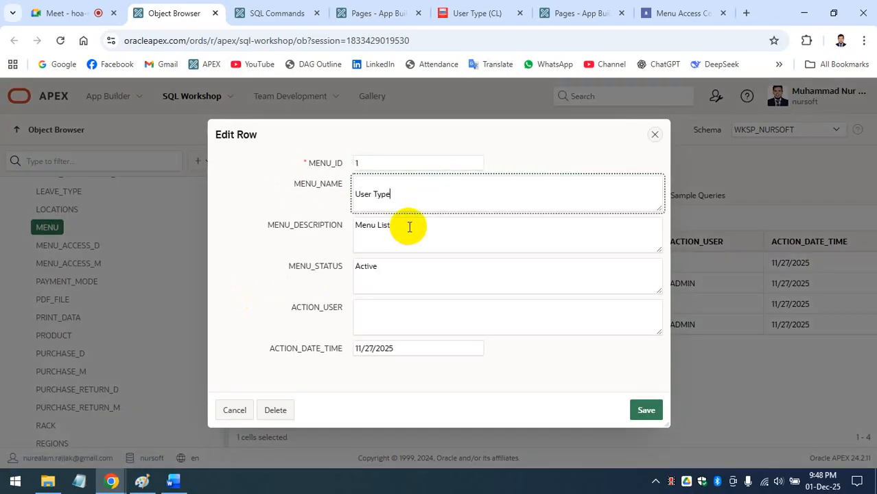
{"action": "left_click", "coordinate": [357, 196]}
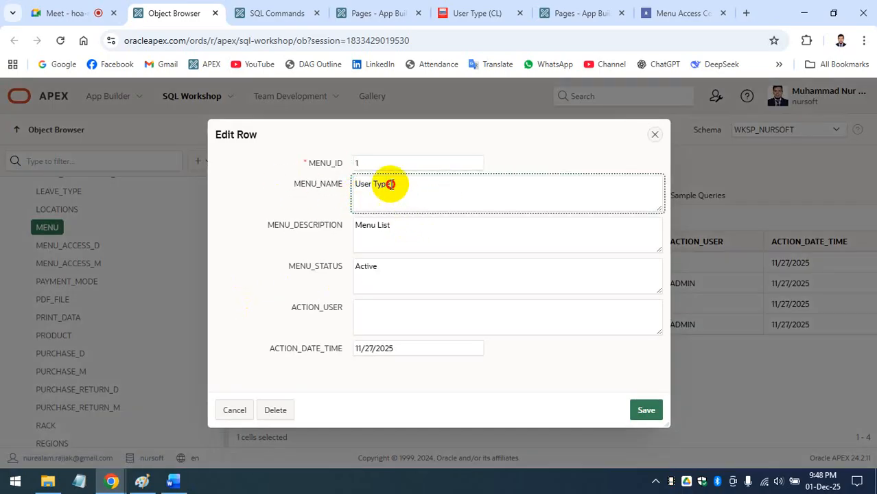
{"action": "left_click_drag", "start_coordinate": [390, 184], "coordinate": [327, 180]}
{"action": "key", "text": "ctrl+c"}
{"action": "left_click_drag", "start_coordinate": [414, 226], "coordinate": [333, 224]}
{"action": "key", "text": "ctrl+v"}
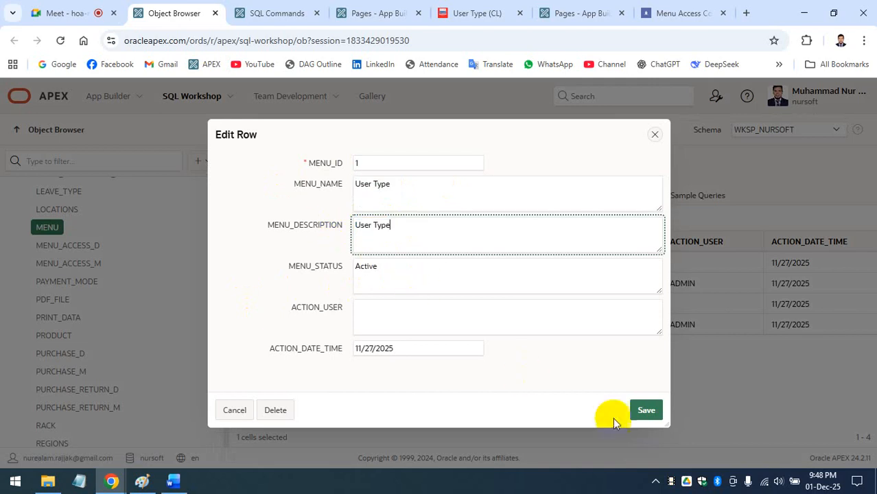
{"action": "left_click", "coordinate": [649, 417]}
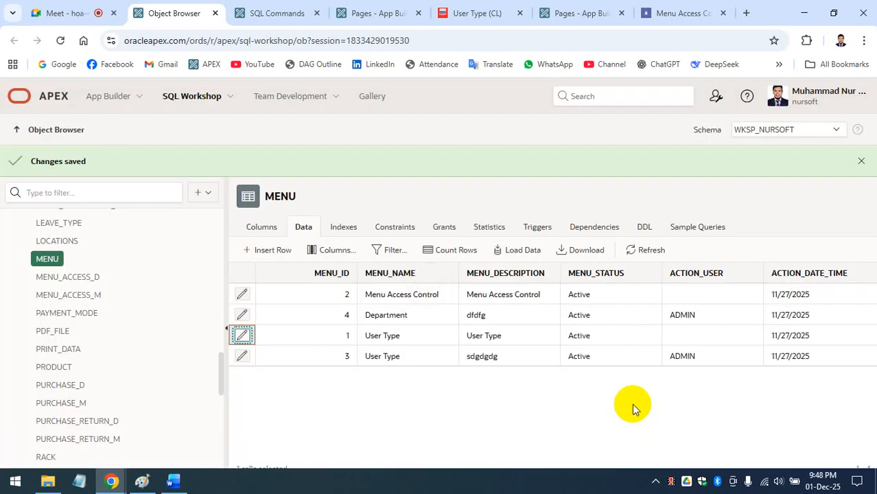
Step: View the User page's USER_DESCRIPTION error, then check the USER_INFO table's columns
{"action": "left_click", "coordinate": [448, 15]}
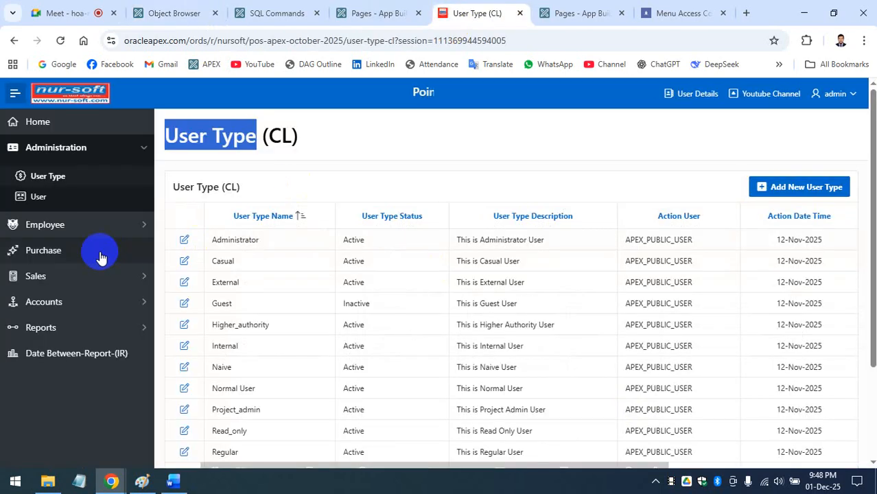
{"action": "left_click", "coordinate": [40, 198]}
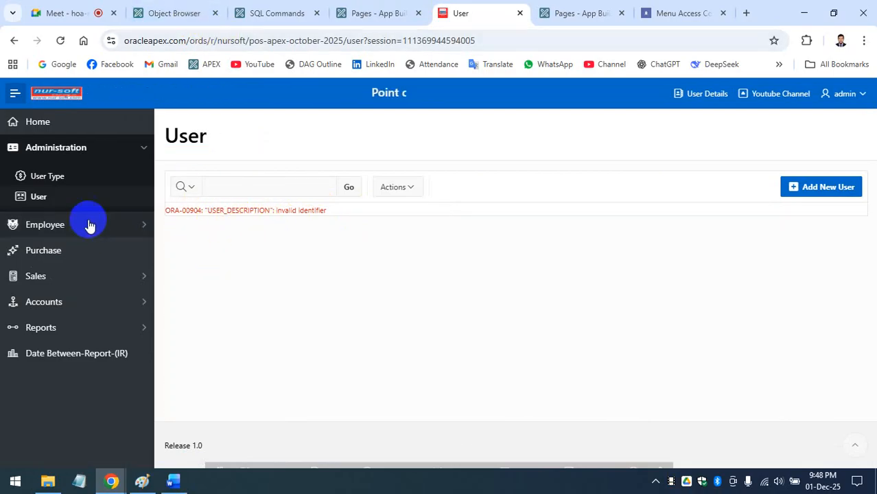
{"action": "mouse_move", "coordinate": [320, 463]}
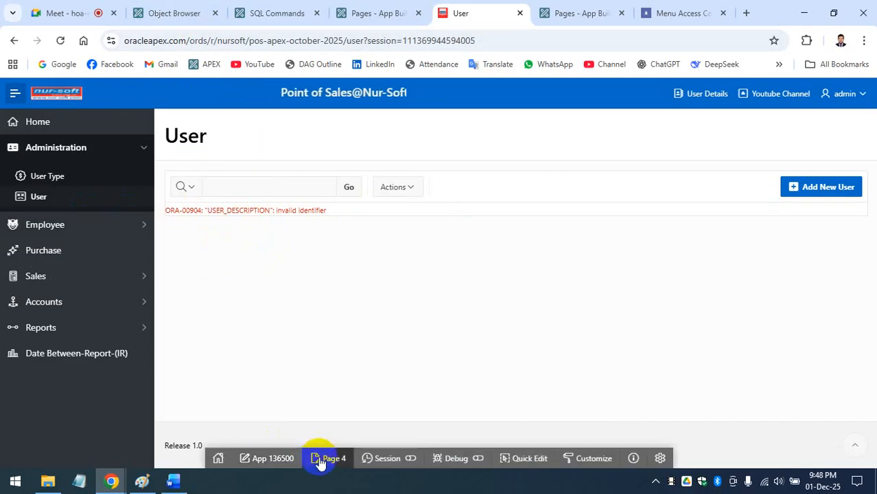
{"action": "left_click", "coordinate": [175, 12]}
{"action": "scroll", "coordinate": [106, 323], "scroll_direction": "down", "scroll_amount": 8}
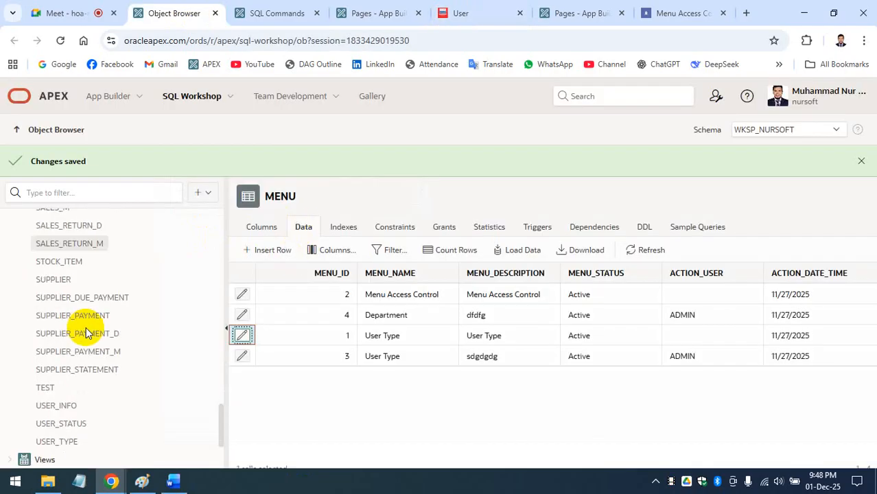
{"action": "scroll", "coordinate": [99, 336], "scroll_direction": "down", "scroll_amount": 2}
{"action": "scroll", "coordinate": [86, 329], "scroll_direction": "up", "scroll_amount": 2}
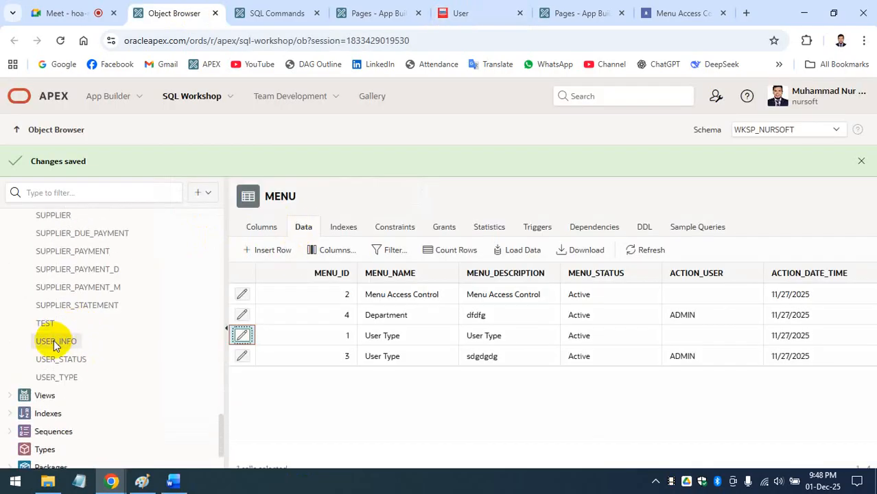
{"action": "left_click", "coordinate": [56, 342]}
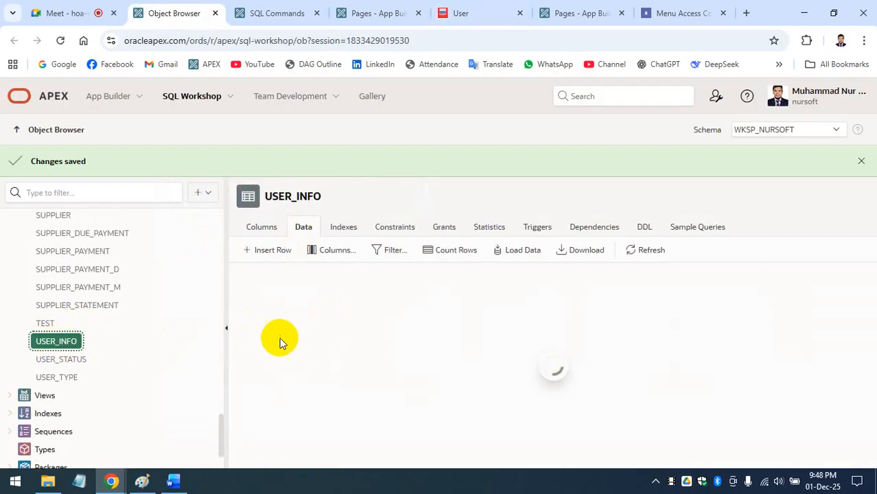
{"action": "left_click", "coordinate": [265, 228]}
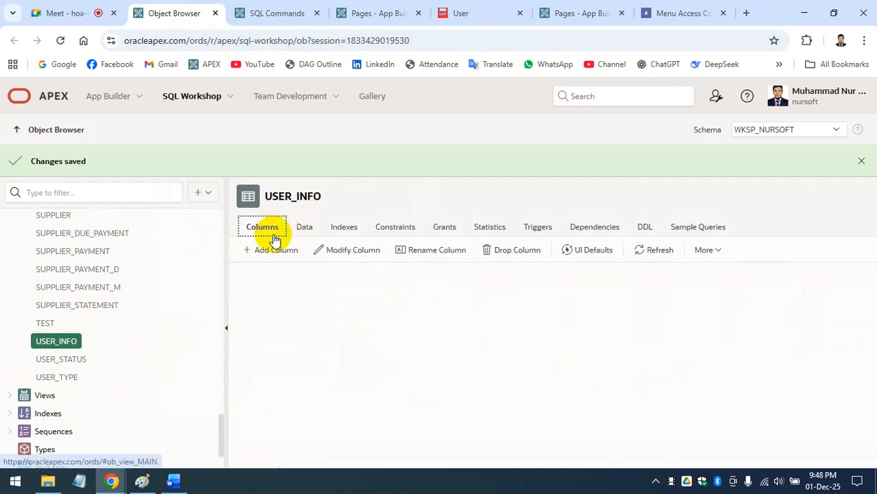
{"action": "scroll", "coordinate": [362, 319], "scroll_direction": "down", "scroll_amount": 3}
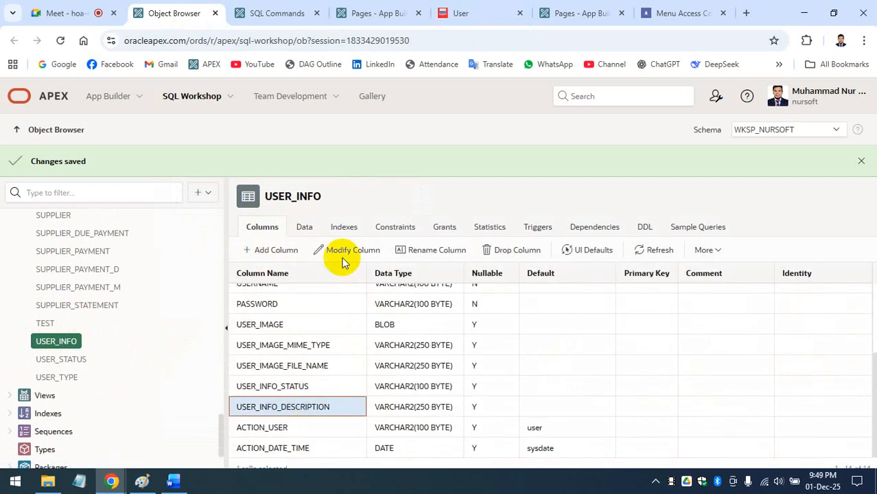
Step: Open Page 4: User in Page Designer from the erroring User page
{"action": "left_click", "coordinate": [275, 13]}
{"action": "left_click", "coordinate": [394, 6]}
{"action": "left_click", "coordinate": [484, 11]}
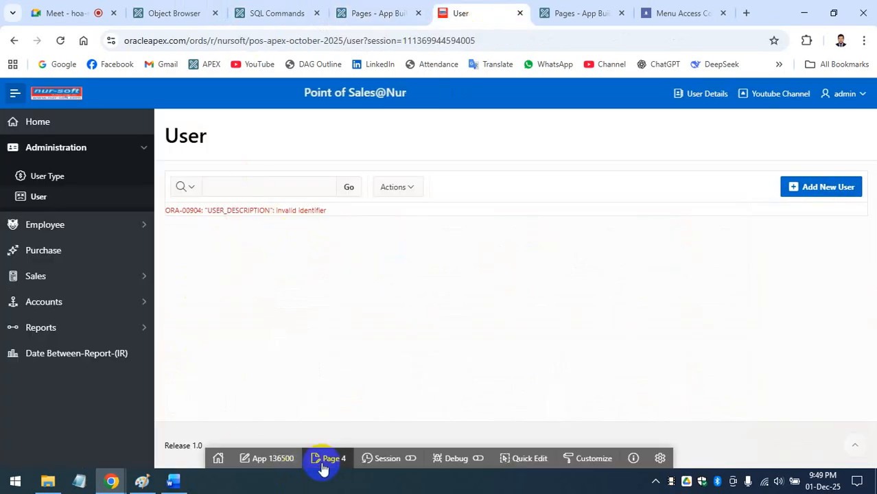
{"action": "left_click", "coordinate": [321, 461]}
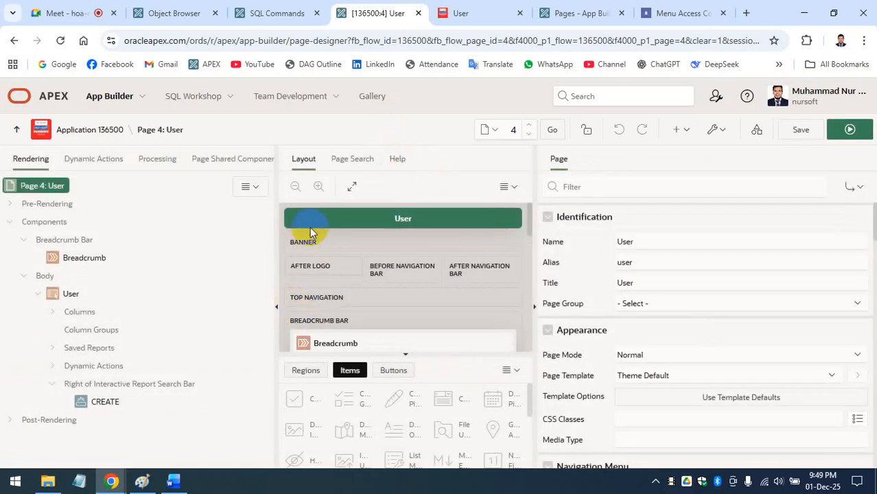
Step: Expand the User region's columns in Page Designer and scroll to its SQL Query source
{"action": "left_click", "coordinate": [52, 312]}
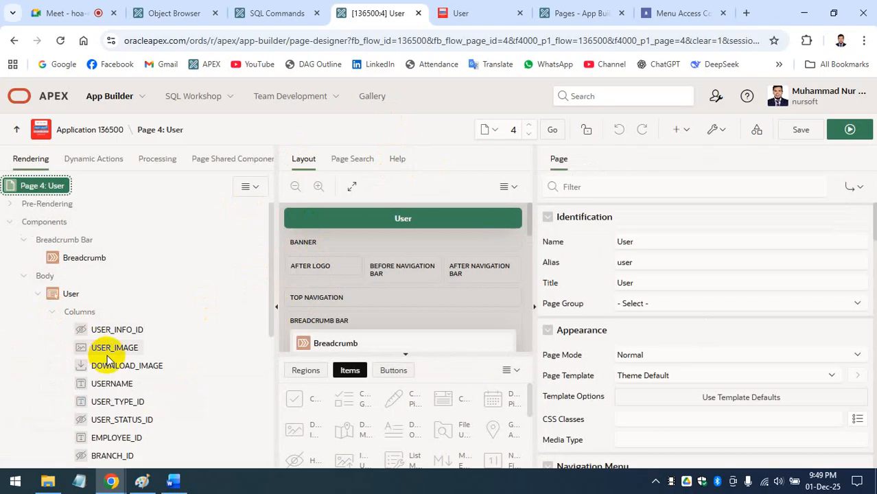
{"action": "scroll", "coordinate": [129, 364], "scroll_direction": "down", "scroll_amount": 1}
{"action": "scroll", "coordinate": [129, 364], "scroll_direction": "down", "scroll_amount": 3}
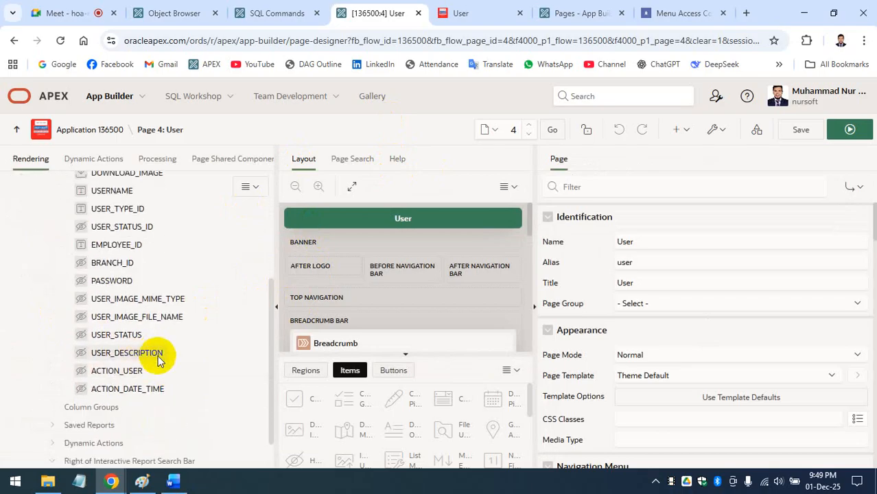
{"action": "scroll", "coordinate": [118, 347], "scroll_direction": "up", "scroll_amount": 3}
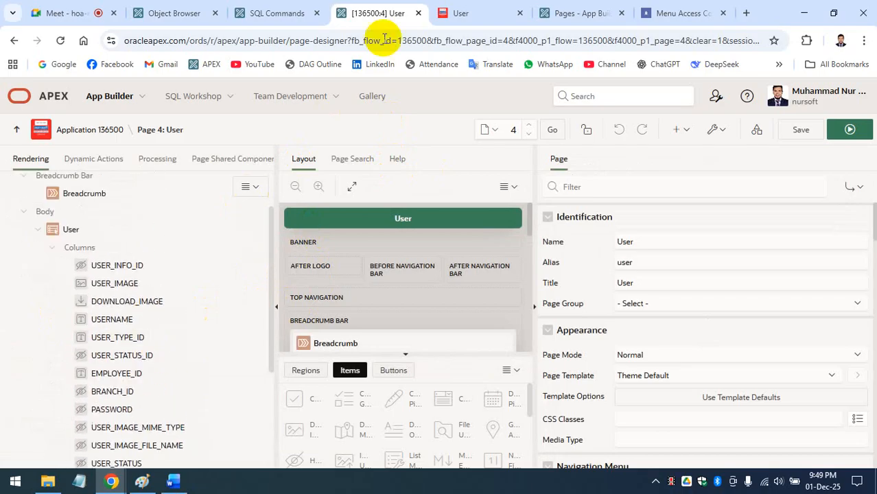
{"action": "left_click", "coordinate": [466, 15]}
{"action": "left_click", "coordinate": [402, 11]}
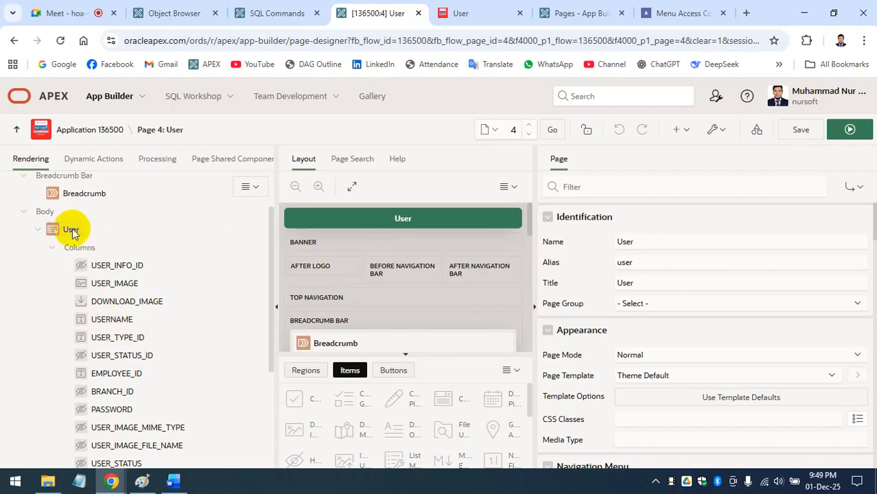
{"action": "scroll", "coordinate": [687, 355], "scroll_direction": "down", "scroll_amount": 2}
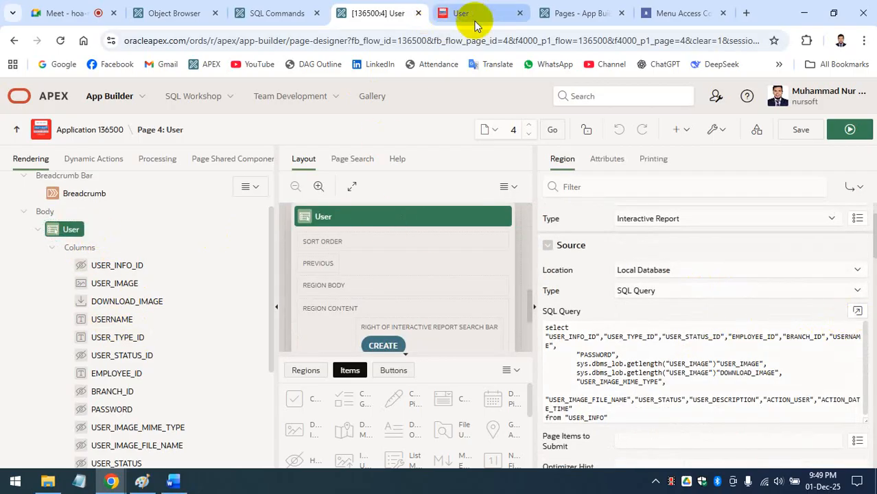
{"action": "left_click", "coordinate": [454, 14]}
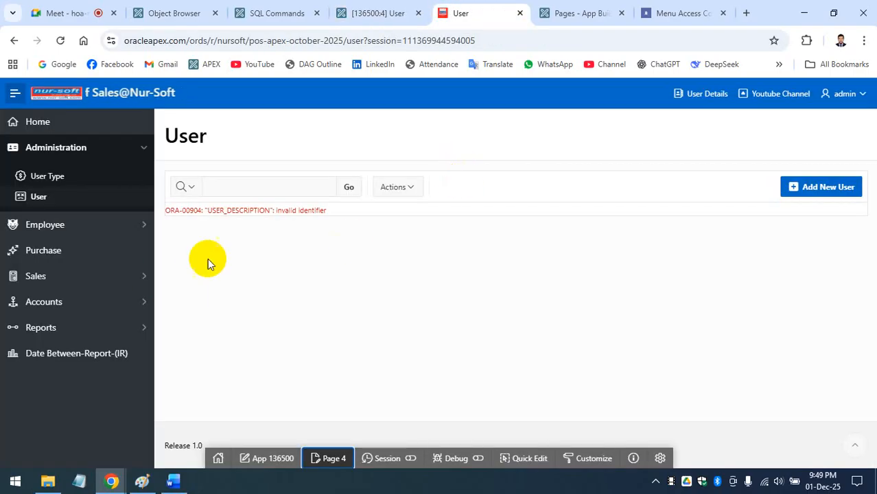
Step: Browse the POS app's User Type, Department and Employee pages
{"action": "left_click", "coordinate": [92, 177]}
{"action": "left_click", "coordinate": [146, 227]}
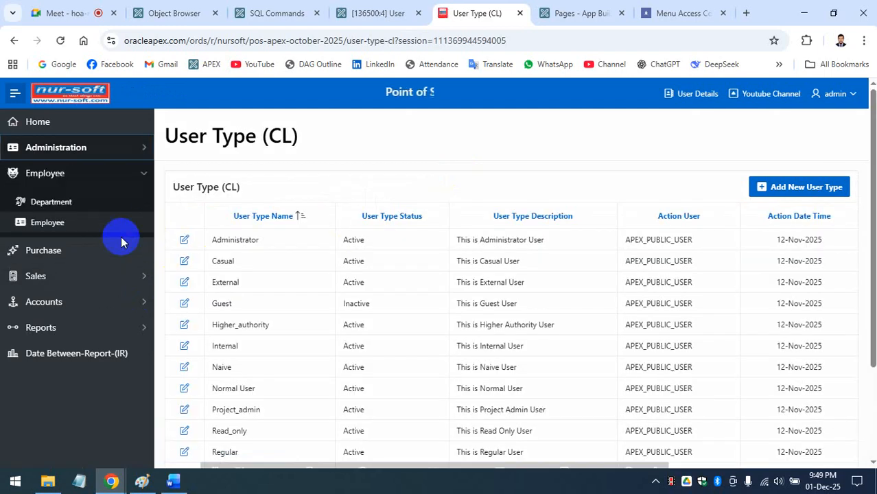
{"action": "left_click", "coordinate": [80, 210]}
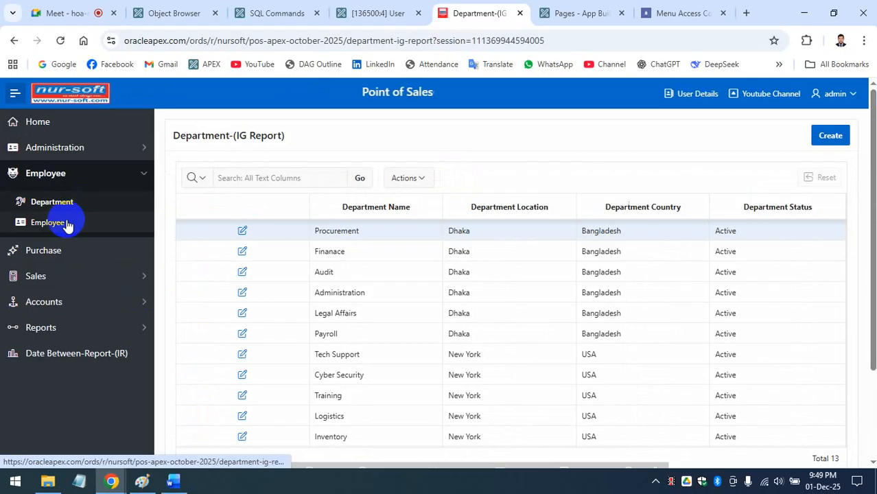
{"action": "left_click", "coordinate": [61, 223]}
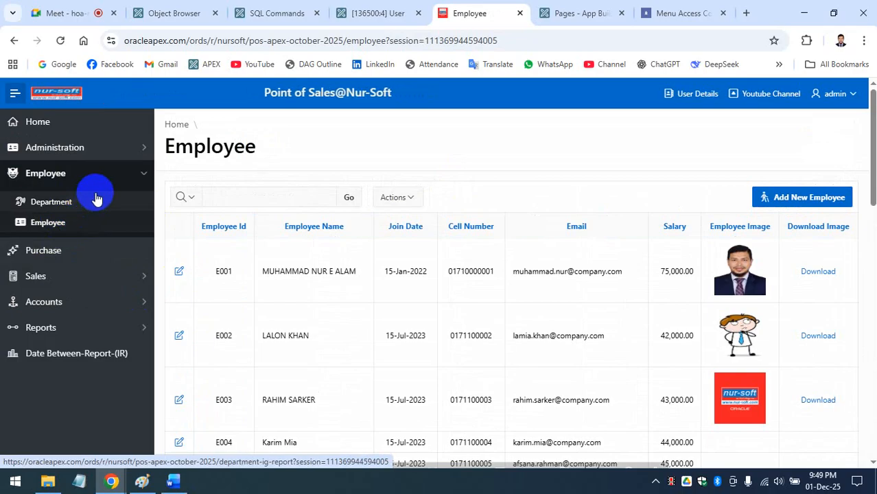
Step: Open the MENU table's data and edit the Menu Access Control row
{"action": "left_click", "coordinate": [185, 12]}
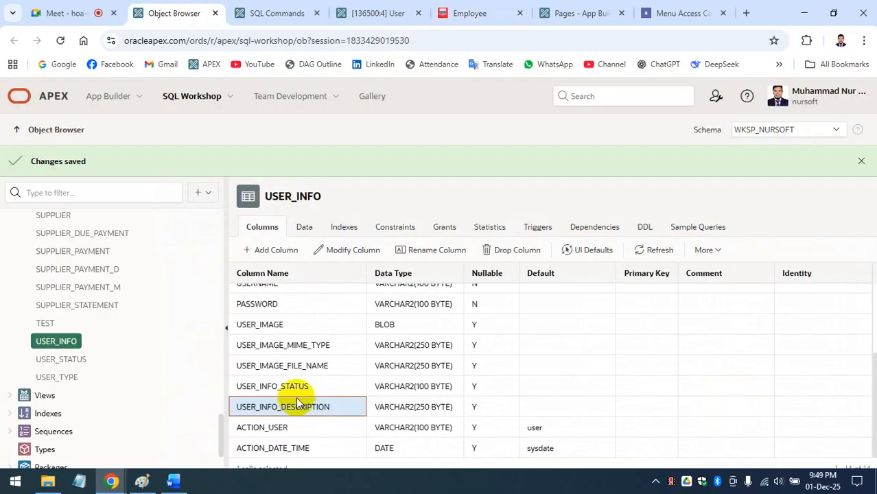
{"action": "scroll", "coordinate": [96, 264], "scroll_direction": "up", "scroll_amount": 4}
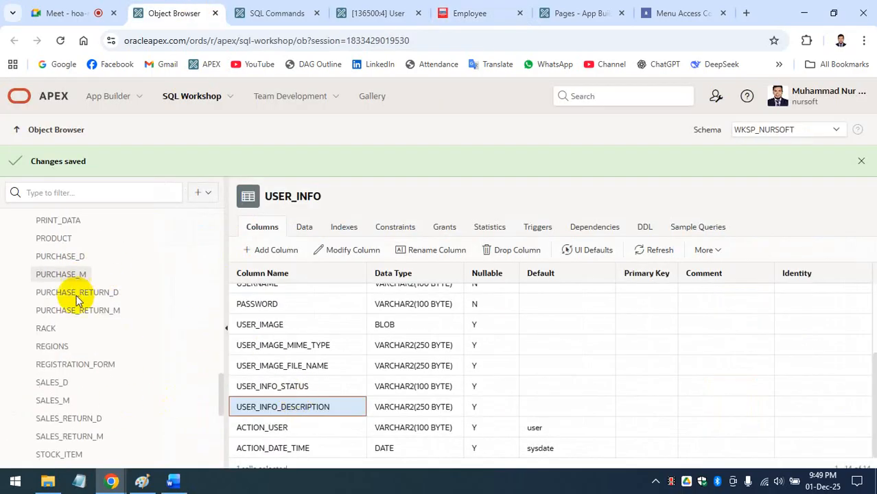
{"action": "scroll", "coordinate": [74, 313], "scroll_direction": "up", "scroll_amount": 5}
{"action": "scroll", "coordinate": [58, 284], "scroll_direction": "down", "scroll_amount": 3}
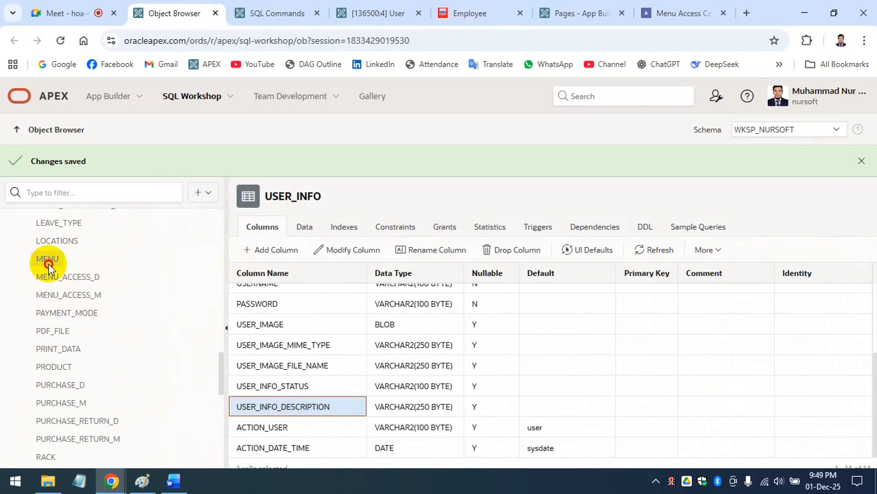
{"action": "left_click", "coordinate": [48, 265]}
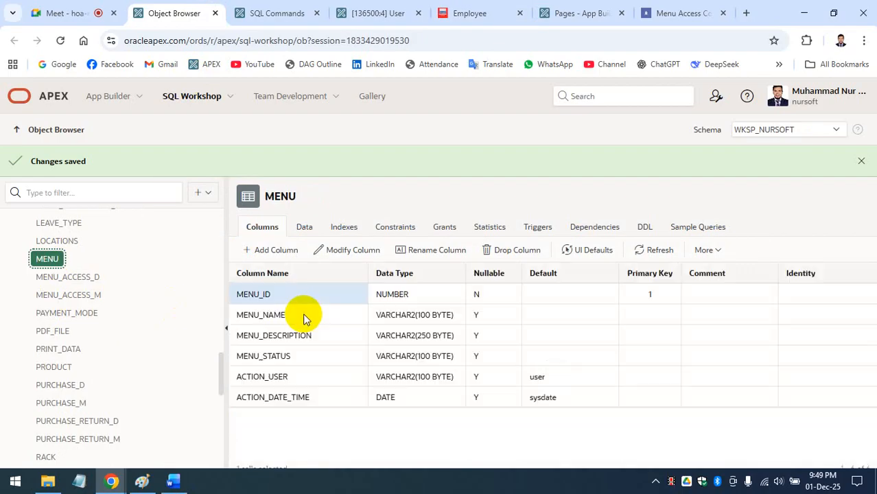
{"action": "left_click", "coordinate": [307, 227]}
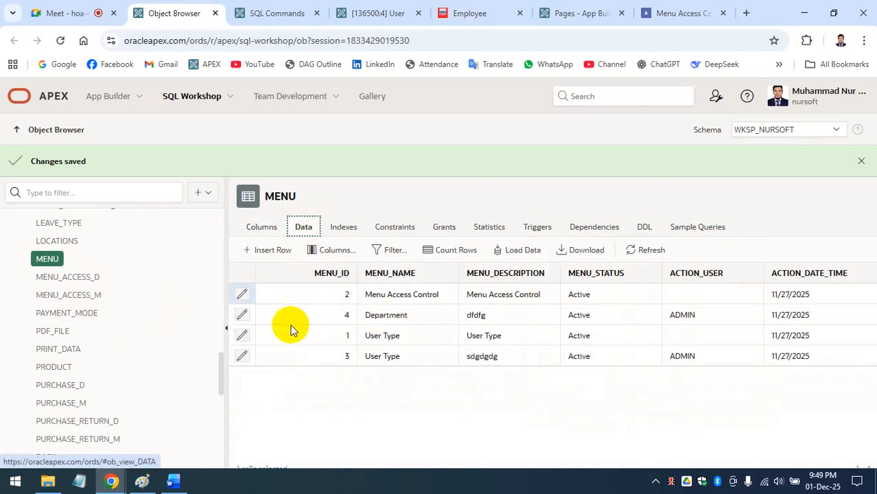
{"action": "left_click", "coordinate": [242, 293]}
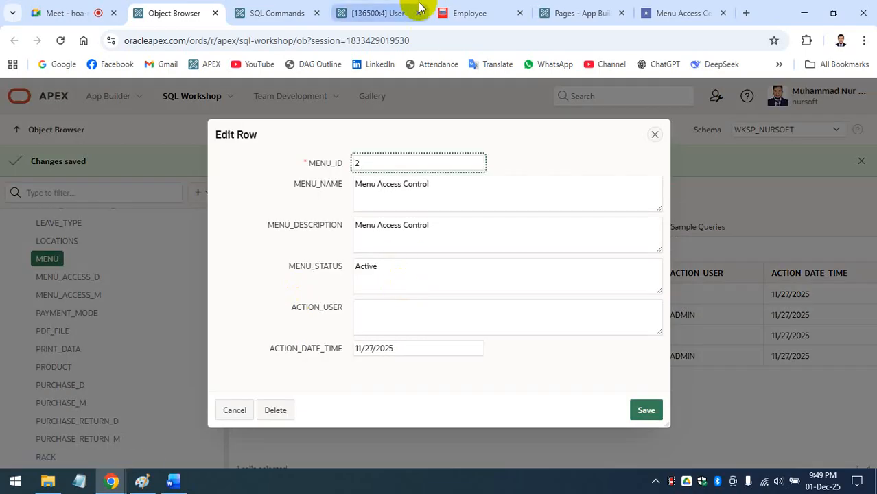
{"action": "left_click", "coordinate": [470, 13]}
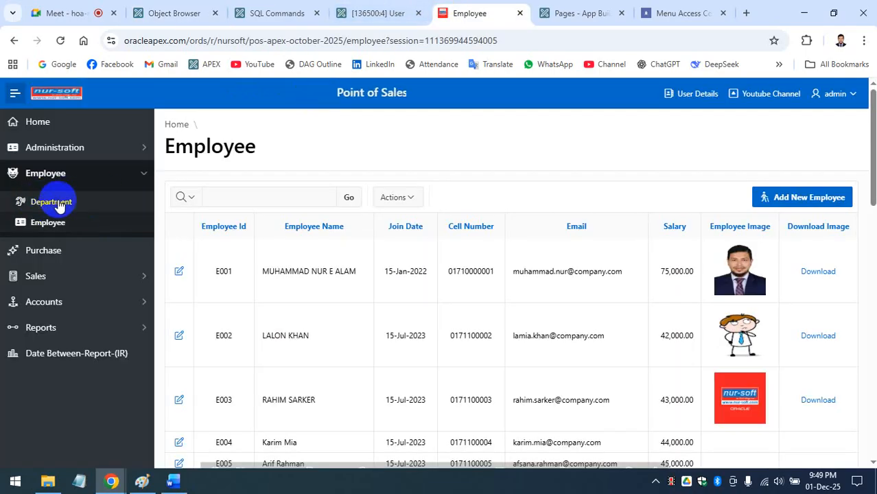
{"action": "left_click", "coordinate": [215, 13]}
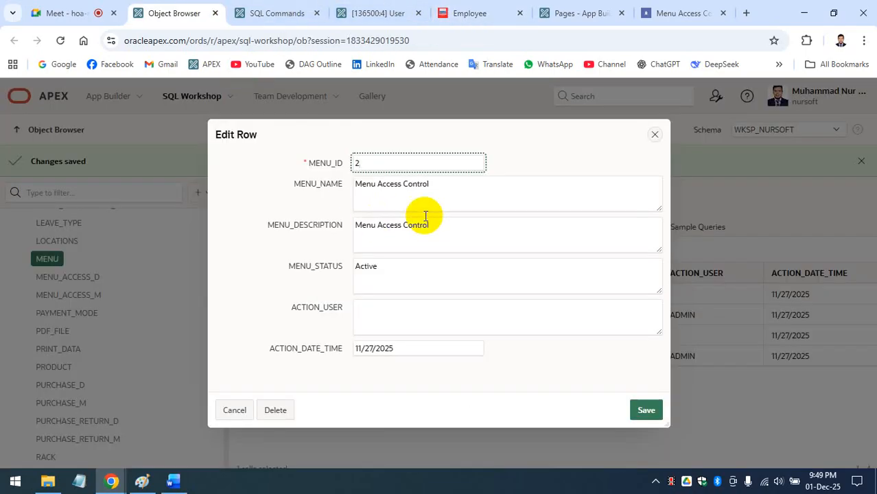
Step: Rename the row to Department in both name and description and save
{"action": "left_click_drag", "start_coordinate": [430, 184], "coordinate": [270, 192]}
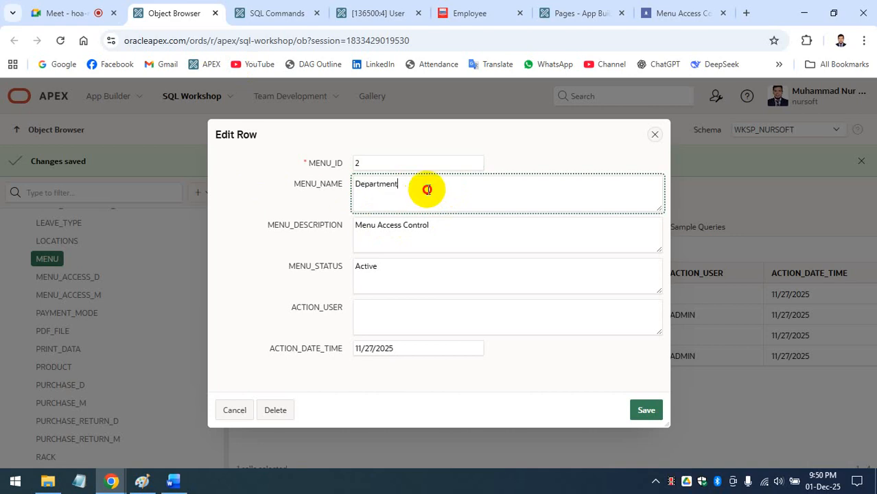
{"action": "left_click_drag", "start_coordinate": [427, 189], "coordinate": [279, 185]}
{"action": "key", "text": "ctrl+c"}
{"action": "left_click_drag", "start_coordinate": [436, 225], "coordinate": [291, 230]}
{"action": "key", "text": "ctrl+v"}
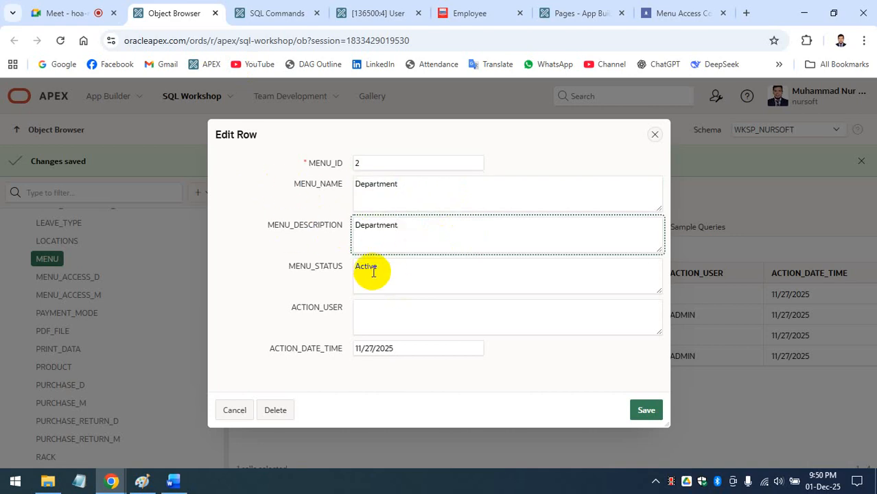
{"action": "left_click", "coordinate": [644, 410]}
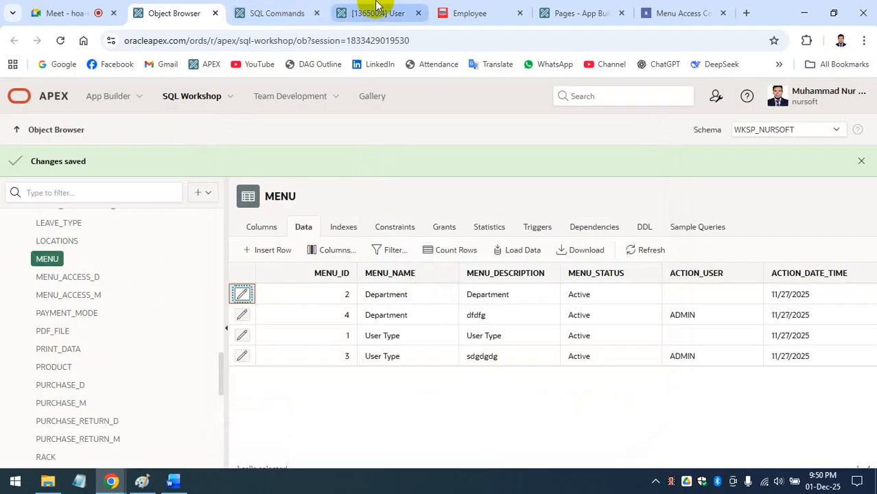
Step: Open MENU row 3 for editing and move into its menu name field
{"action": "left_click", "coordinate": [448, 12]}
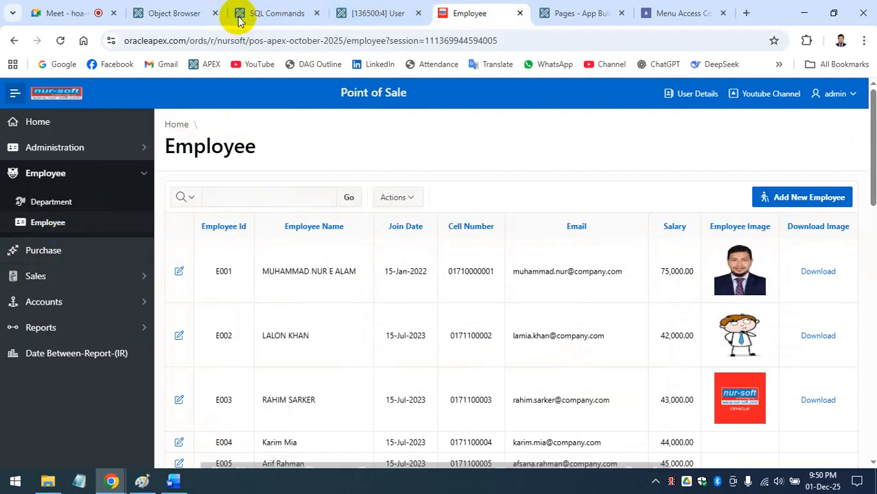
{"action": "left_click", "coordinate": [196, 13]}
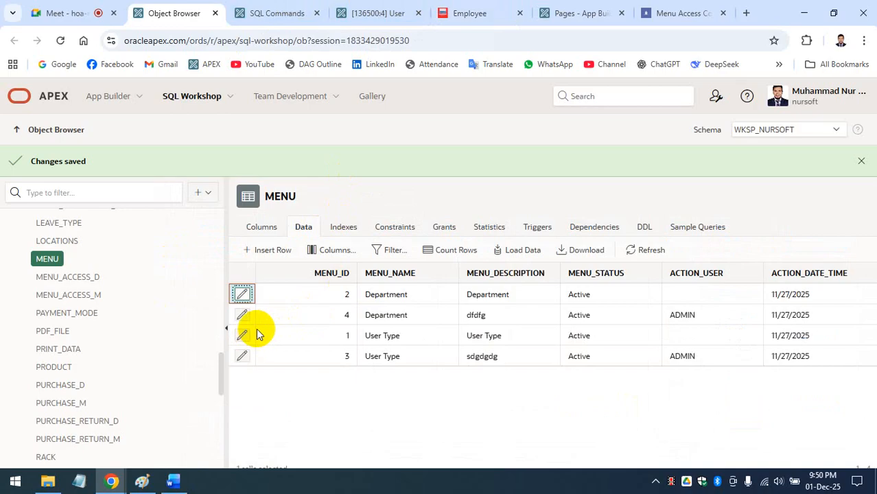
{"action": "left_click", "coordinate": [242, 356]}
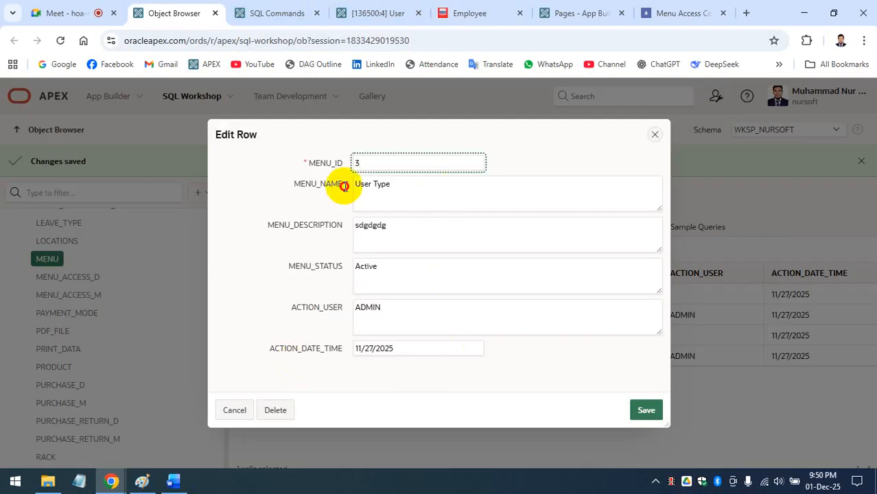
{"action": "key", "text": "Tab"}
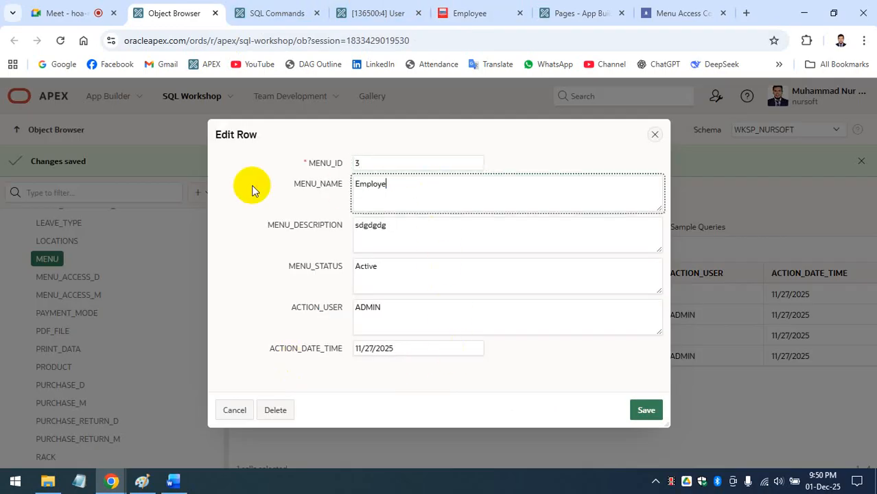
{"action": "left_click", "coordinate": [464, 7]}
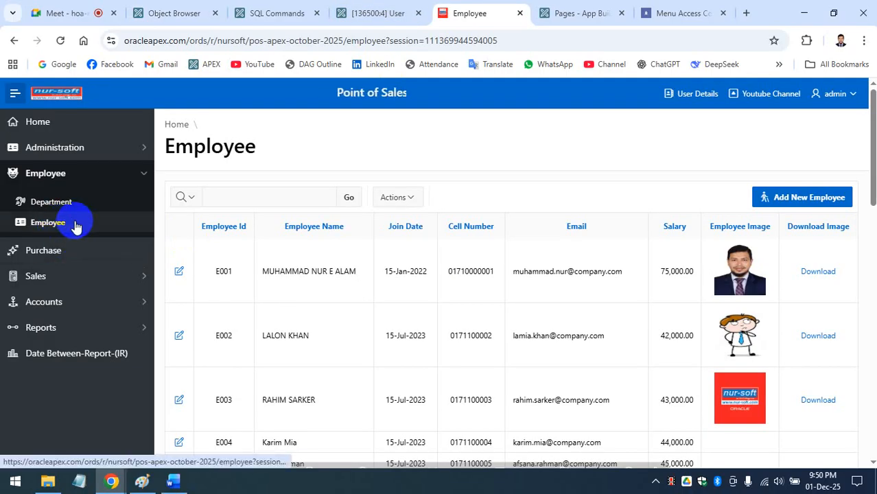
{"action": "left_click", "coordinate": [142, 481]}
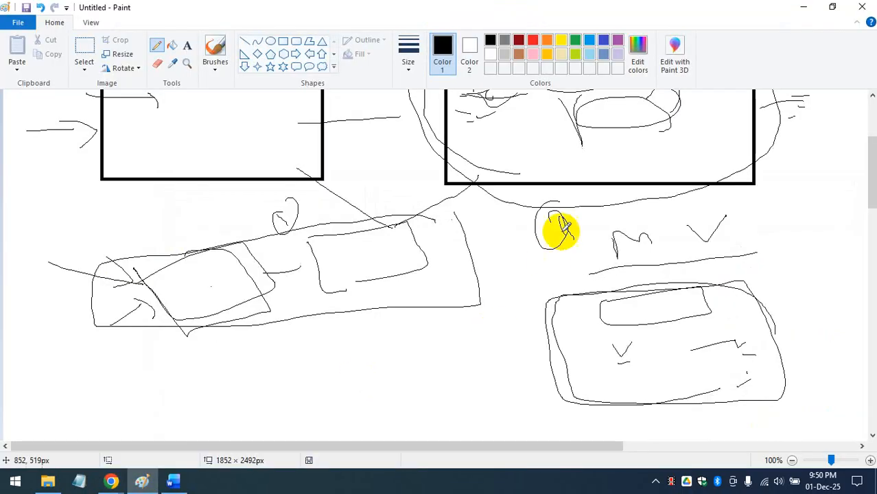
Step: Add two more pencil strokes inside the Paint sketch's rectangles, then minimize Paint
{"action": "scroll", "coordinate": [521, 241], "scroll_direction": "up", "scroll_amount": 5}
{"action": "mouse_move", "coordinate": [418, 280]}
{"action": "left_mouse_down"}
{"action": "mouse_move", "coordinate": [471, 298]}
{"action": "mouse_move", "coordinate": [466, 278]}
{"action": "left_mouse_up"}
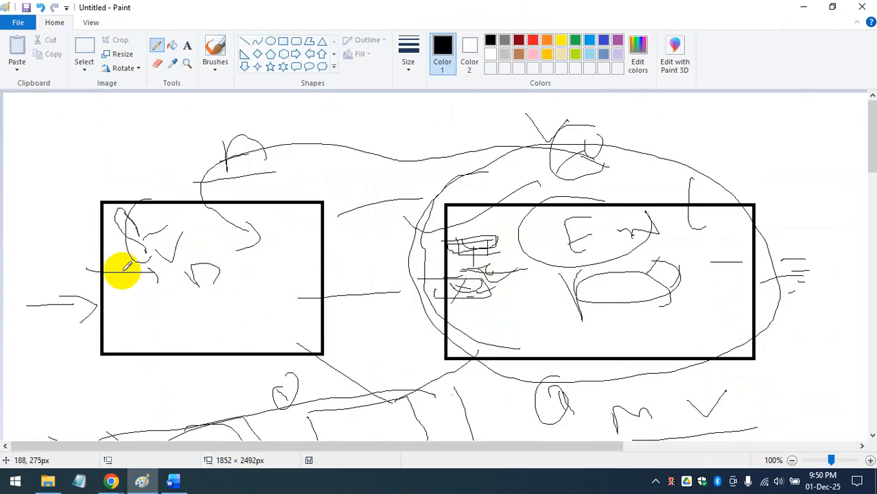
{"action": "left_click_drag", "start_coordinate": [123, 249], "coordinate": [68, 256]}
{"action": "left_click", "coordinate": [803, 7]}
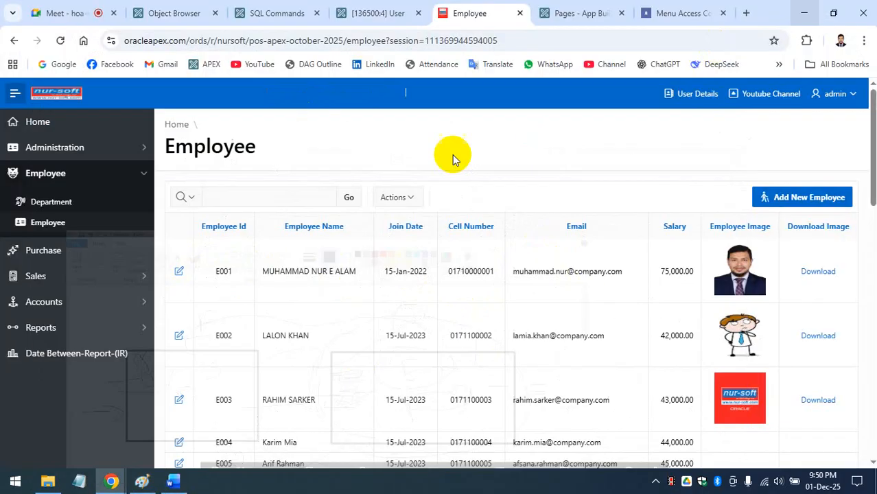
Step: Copy Employee into row 3's description, replacing sdgdgdg, and save the row
{"action": "left_click", "coordinate": [149, 14]}
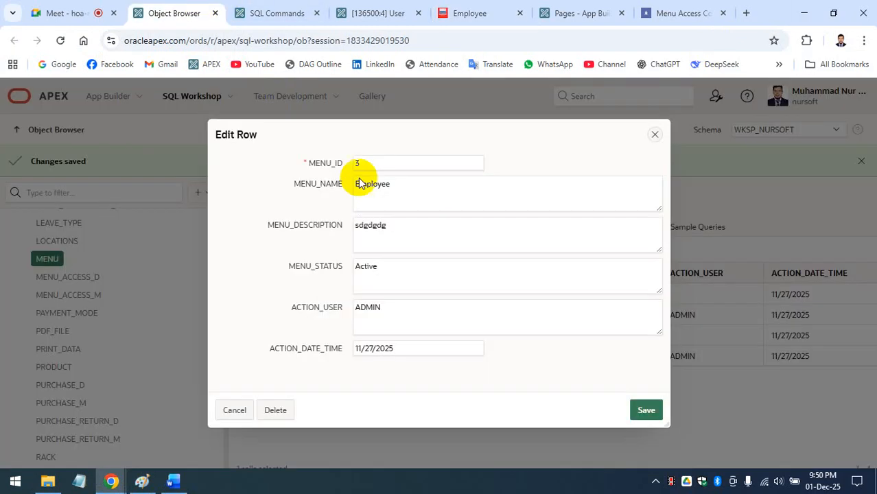
{"action": "left_click_drag", "start_coordinate": [394, 190], "coordinate": [323, 186]}
{"action": "key", "text": "ctrl+c"}
{"action": "double_click", "coordinate": [402, 231]}
{"action": "key", "text": "ctrl+v"}
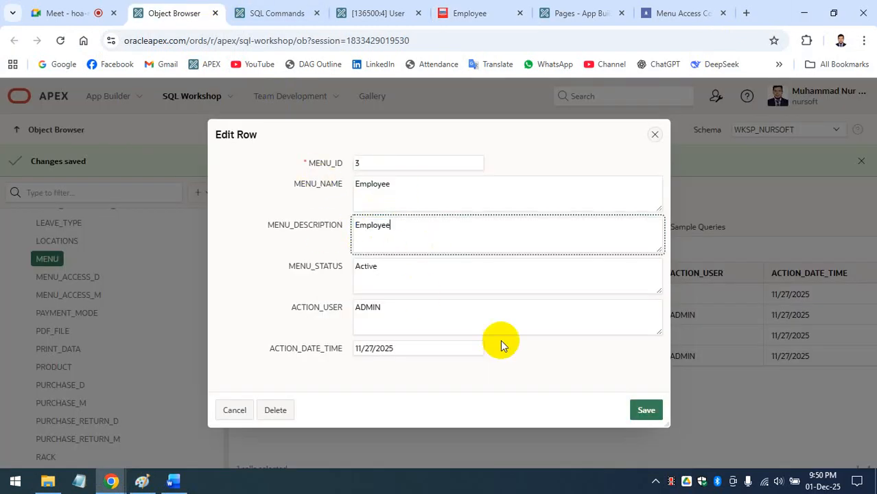
{"action": "left_click", "coordinate": [644, 408]}
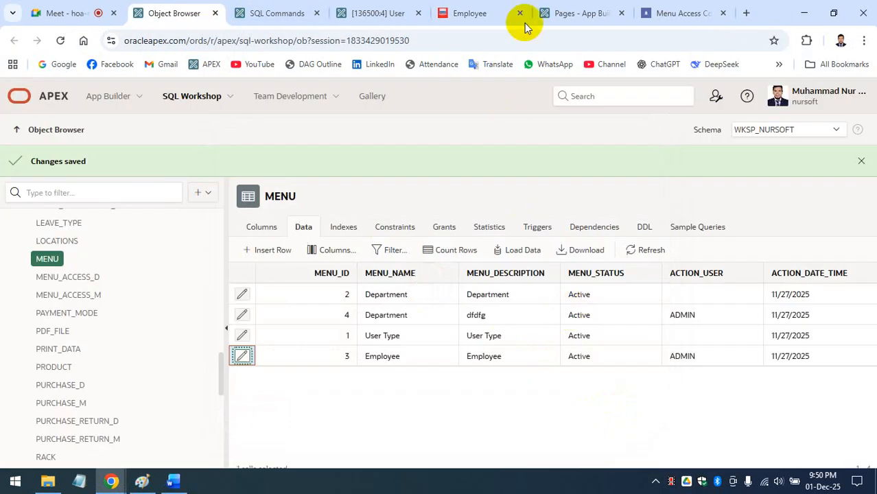
Step: Browse the POS app's Side by Side and Date Between reports, then open Sales Master-Details Entry Form
{"action": "left_click", "coordinate": [488, 15]}
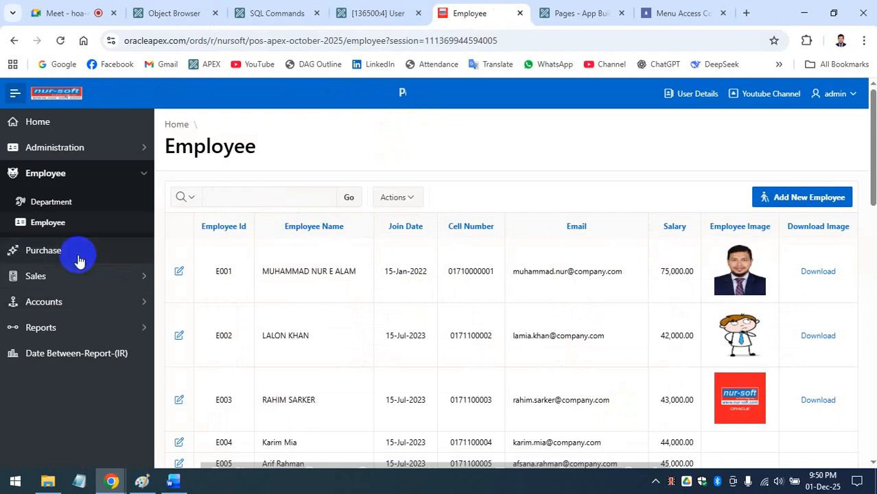
{"action": "left_click", "coordinate": [143, 305]}
{"action": "left_click", "coordinate": [74, 284]}
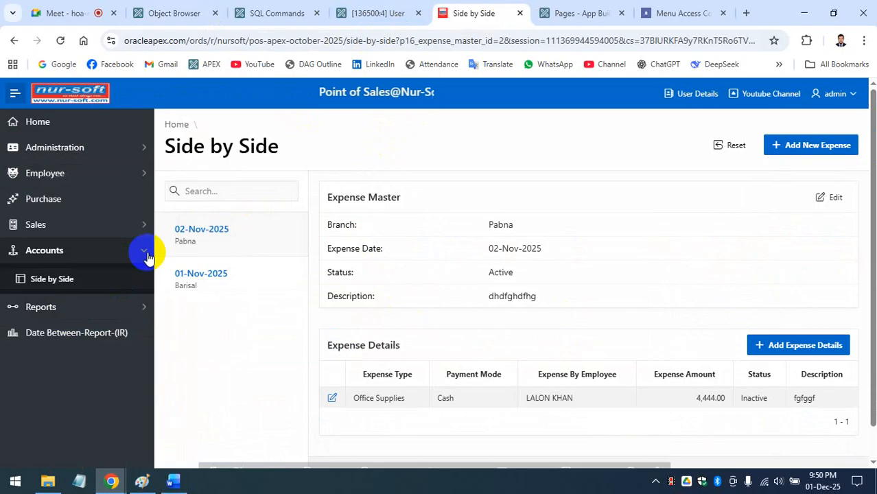
{"action": "left_click", "coordinate": [89, 335]}
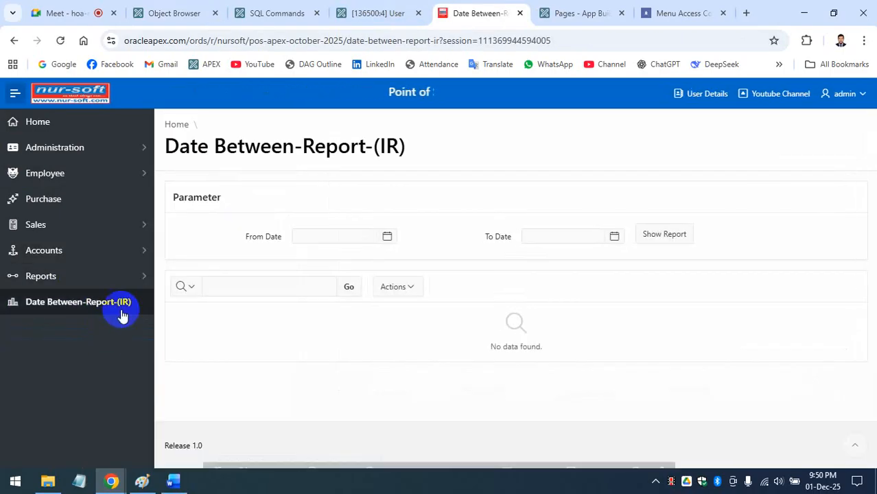
{"action": "left_click", "coordinate": [138, 276]}
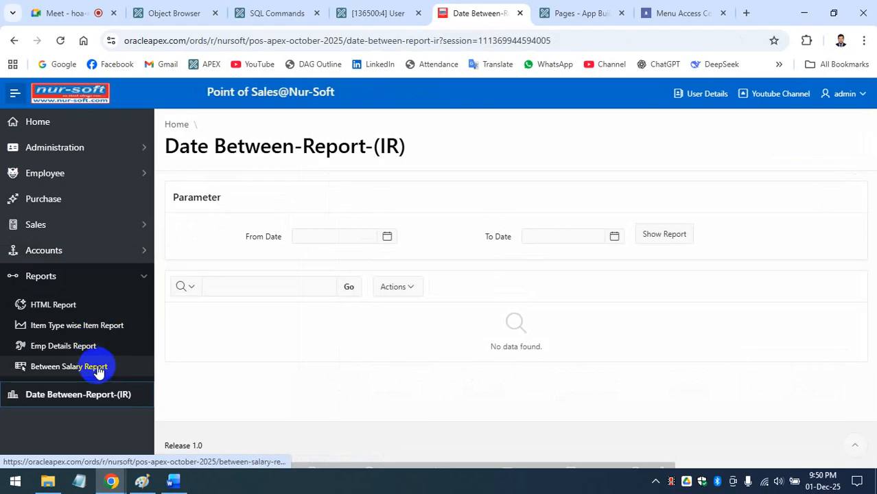
{"action": "left_click", "coordinate": [143, 228]}
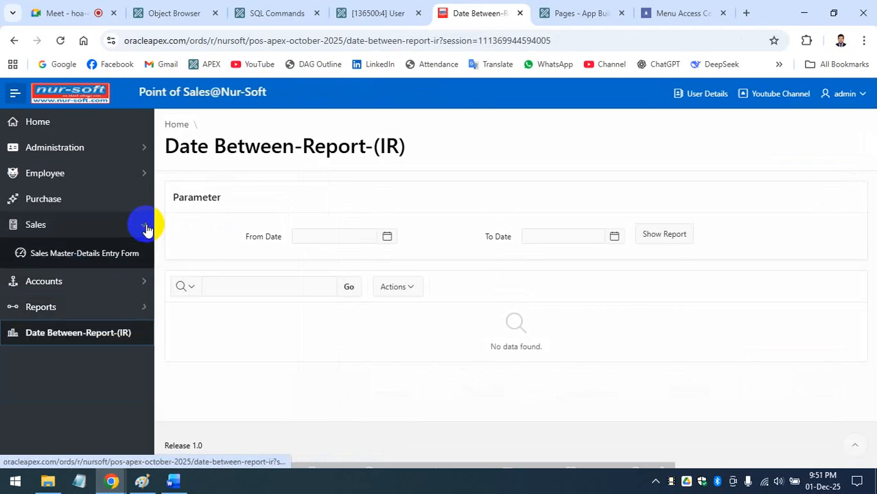
{"action": "left_click", "coordinate": [95, 258]}
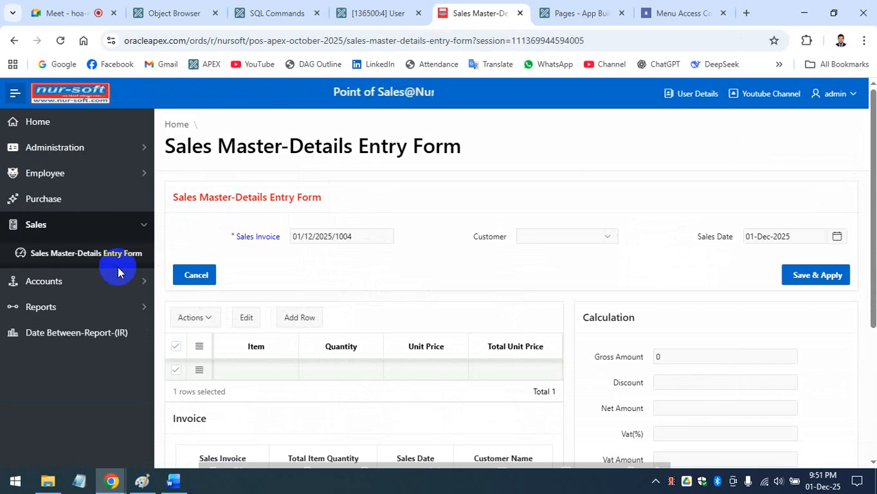
{"action": "left_click", "coordinate": [187, 12]}
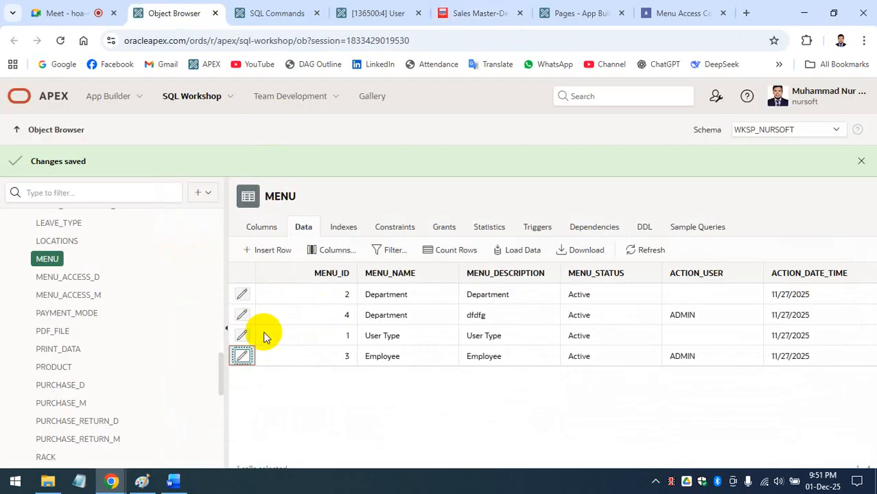
Step: Open MENU row 4 for editing and copy the Sales Master-Details Entry Form page title
{"action": "left_click", "coordinate": [241, 316]}
{"action": "left_click", "coordinate": [451, 7]}
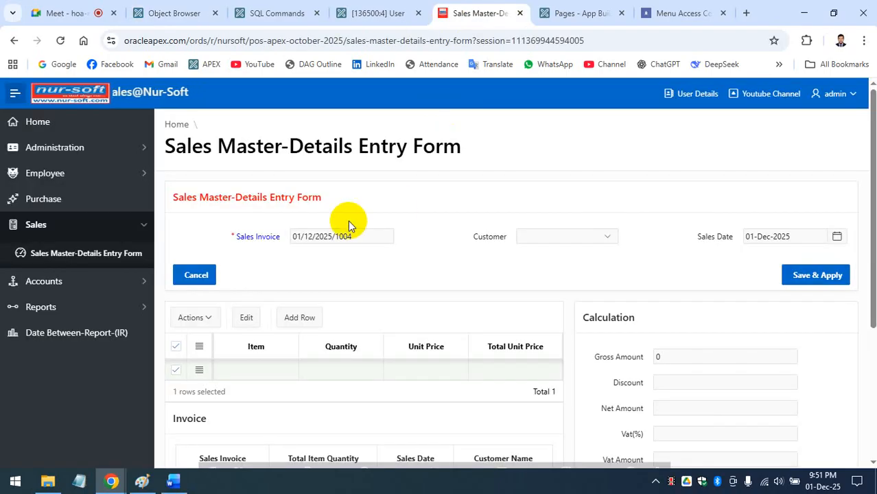
{"action": "left_click_drag", "start_coordinate": [167, 145], "coordinate": [443, 146]}
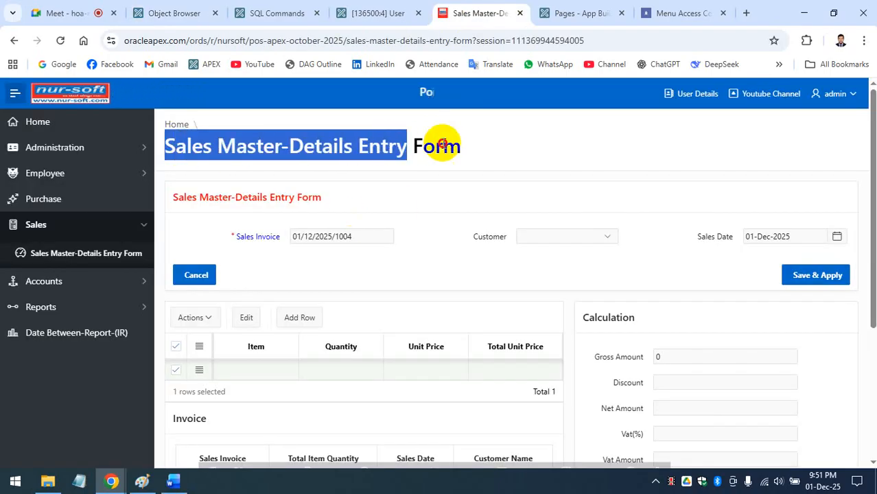
{"action": "left_click", "coordinate": [380, 11]}
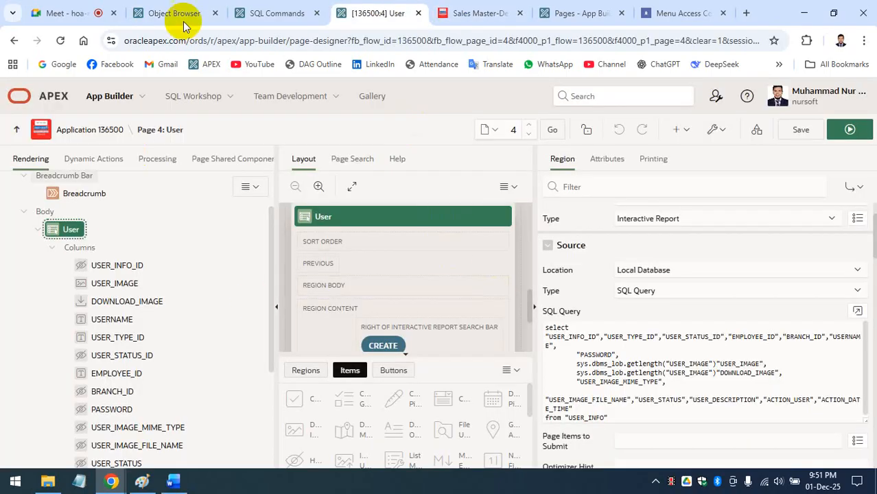
{"action": "left_click", "coordinate": [163, 8]}
Step: Paste Sales Master-Details Entry Form into row 4's name and description, save, and widen MENU_NAME
{"action": "left_click_drag", "start_coordinate": [418, 200], "coordinate": [314, 188]}
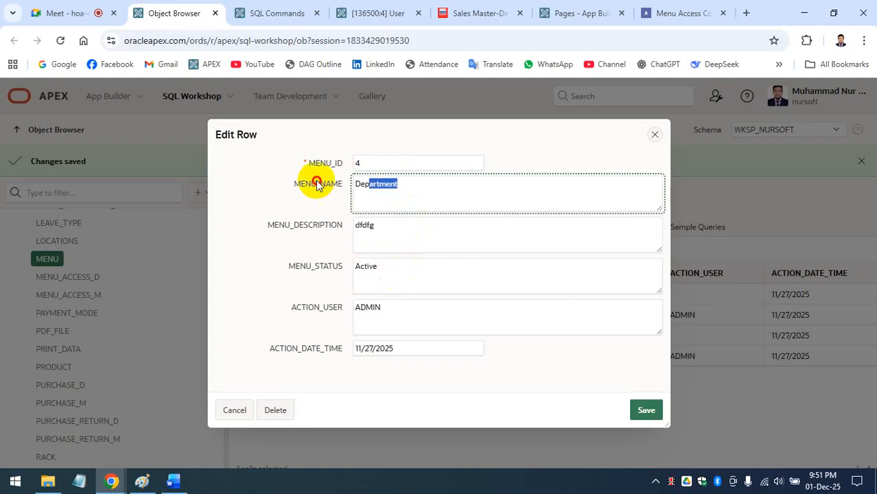
{"action": "key", "text": "ctrl+v"}
{"action": "left_click_drag", "start_coordinate": [404, 226], "coordinate": [355, 227]}
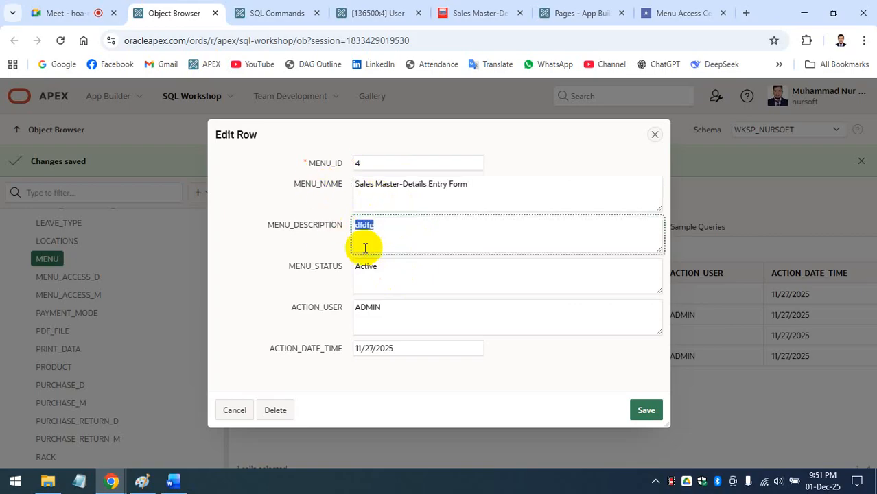
{"action": "key", "text": "ctrl+v"}
{"action": "left_click", "coordinate": [649, 412]}
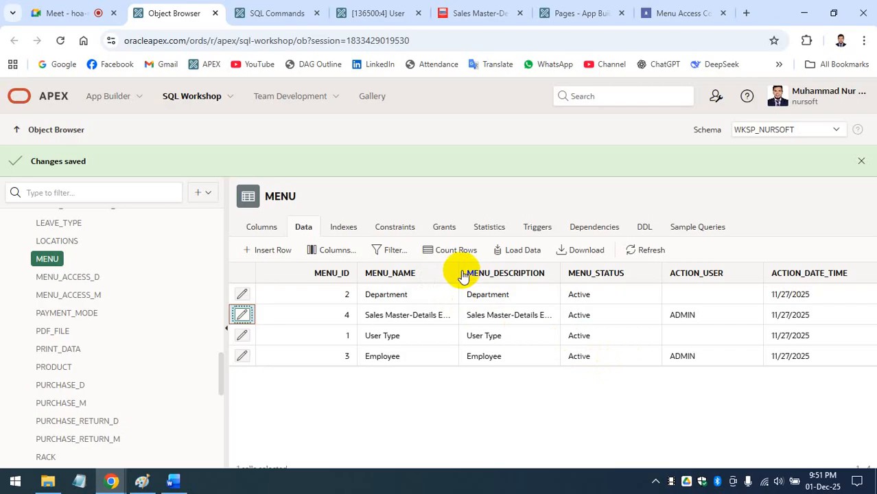
{"action": "left_click_drag", "start_coordinate": [457, 271], "coordinate": [542, 273]}
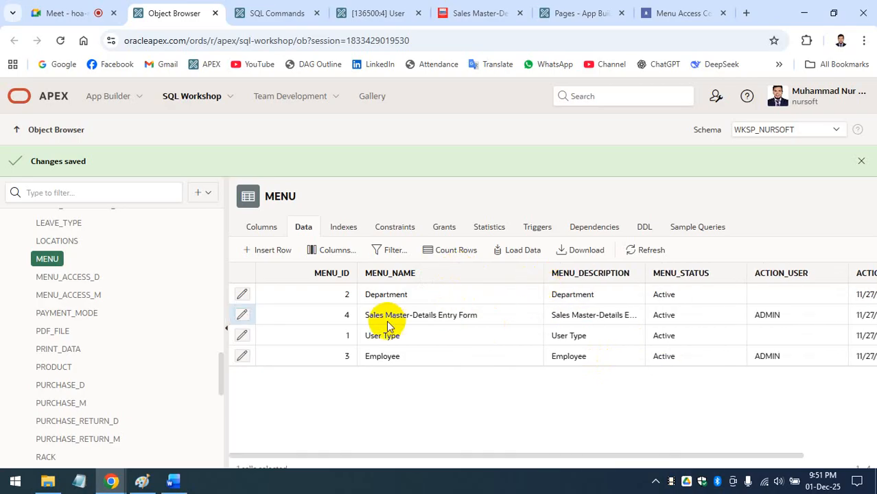
{"action": "left_click", "coordinate": [526, 7]}
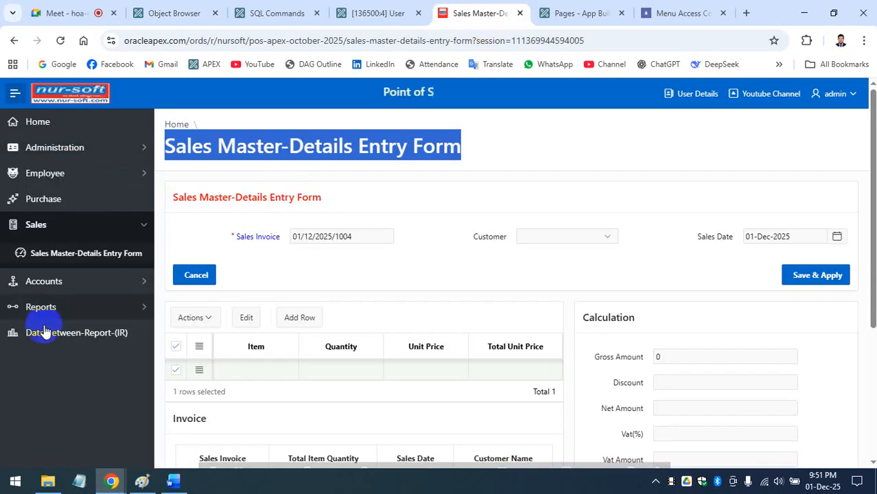
{"action": "left_click", "coordinate": [184, 11]}
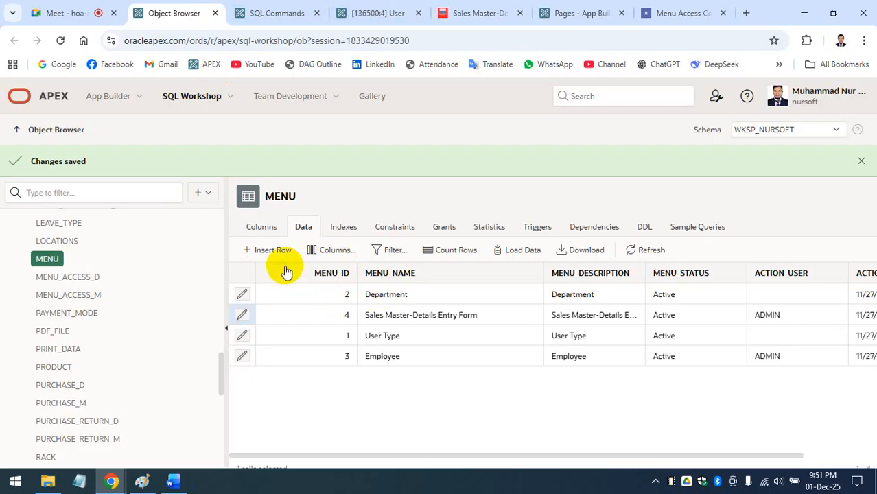
Step: Check the Menu Access Control app's Menu List and entry form, then view its App Builder pages
{"action": "left_click", "coordinate": [707, 5]}
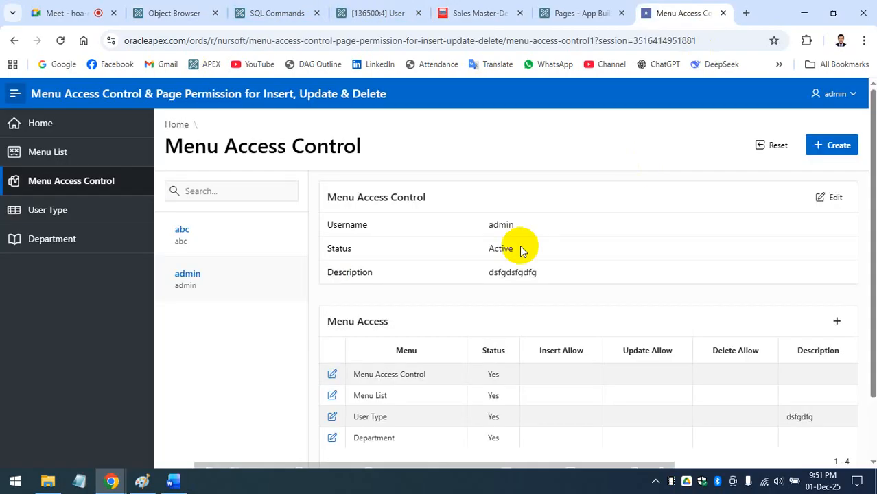
{"action": "left_click", "coordinate": [73, 162]}
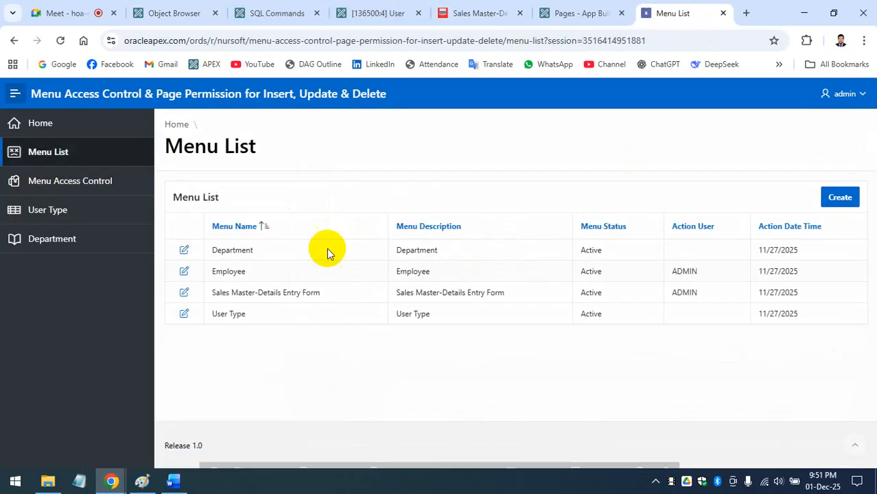
{"action": "left_click", "coordinate": [842, 197]}
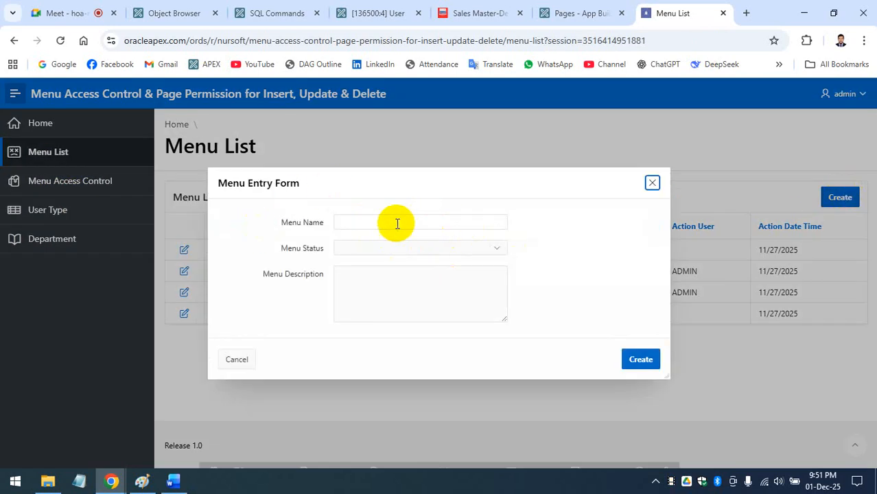
{"action": "left_click", "coordinate": [398, 221]}
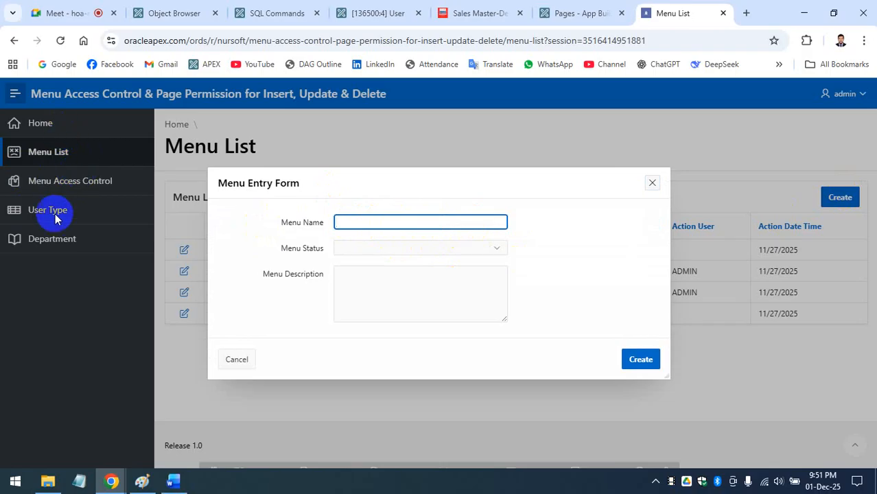
{"action": "left_click", "coordinate": [654, 184]}
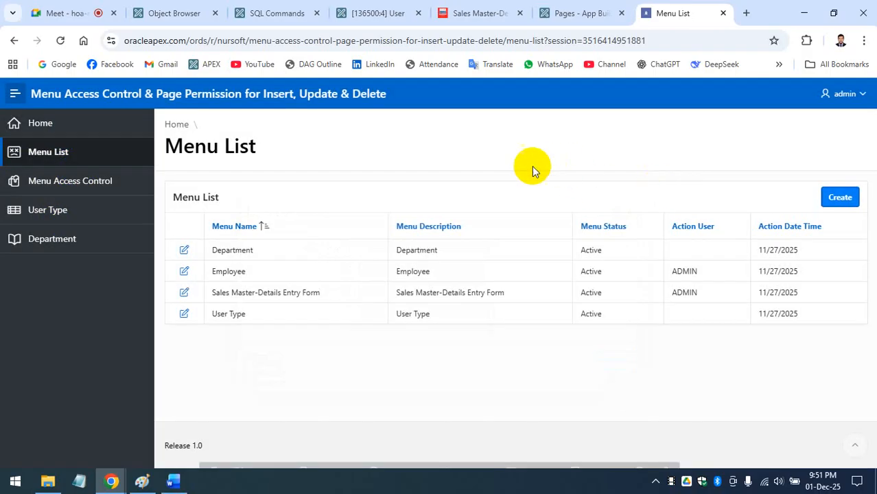
{"action": "left_click", "coordinate": [582, 9]}
{"action": "scroll", "coordinate": [388, 191], "scroll_direction": "up", "scroll_amount": 2}
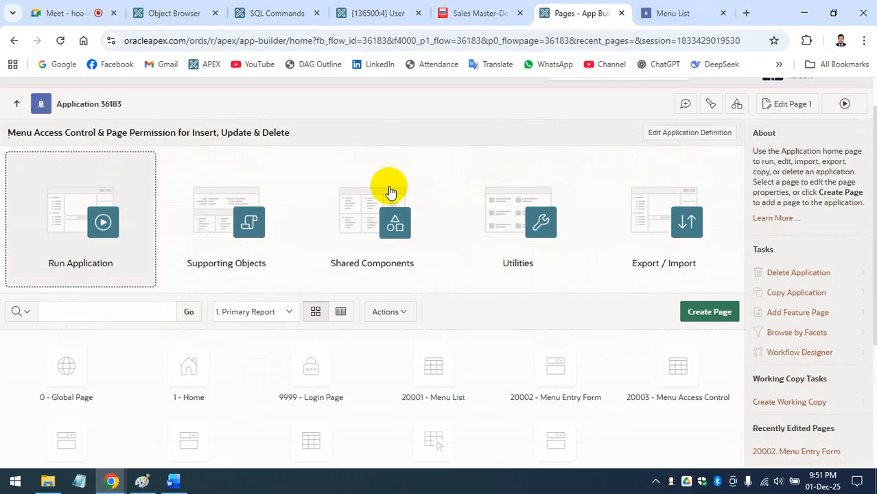
Step: Review the Navigation Menu list entries under Shared Components, including Menu Access Control
{"action": "left_click", "coordinate": [371, 225]}
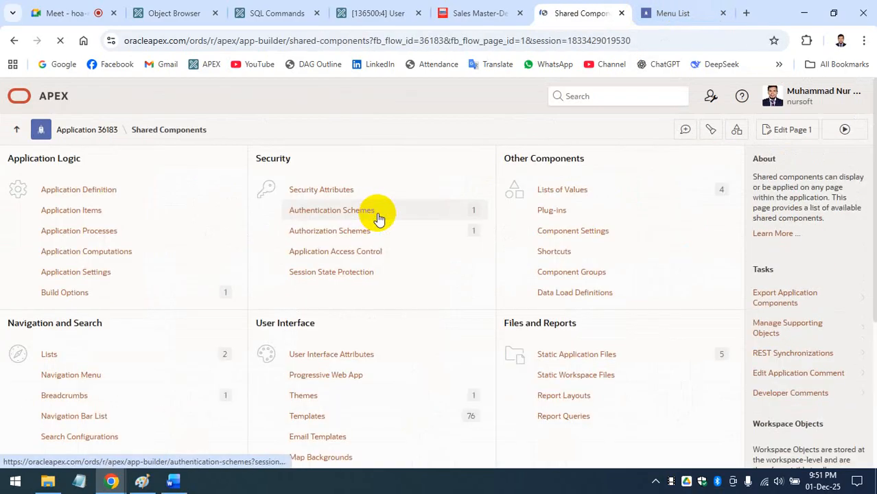
{"action": "scroll", "coordinate": [193, 286], "scroll_direction": "down", "scroll_amount": 3}
{"action": "left_click", "coordinate": [98, 256]}
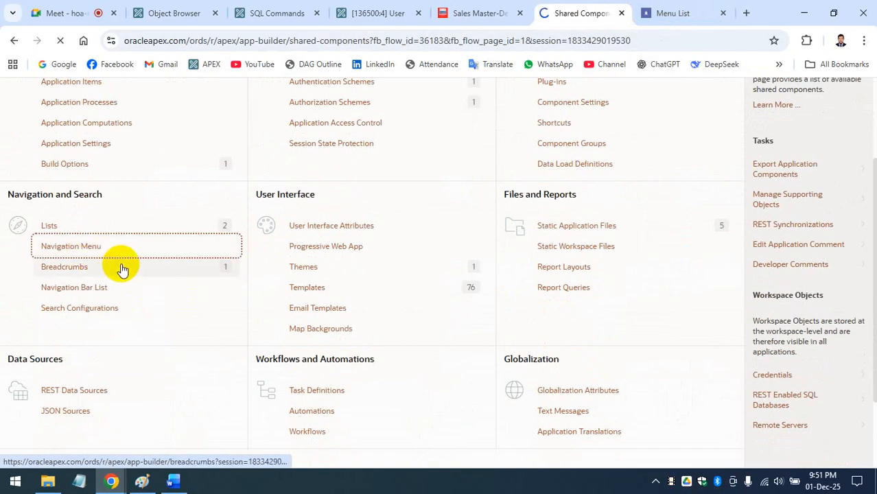
{"action": "left_click", "coordinate": [58, 280]}
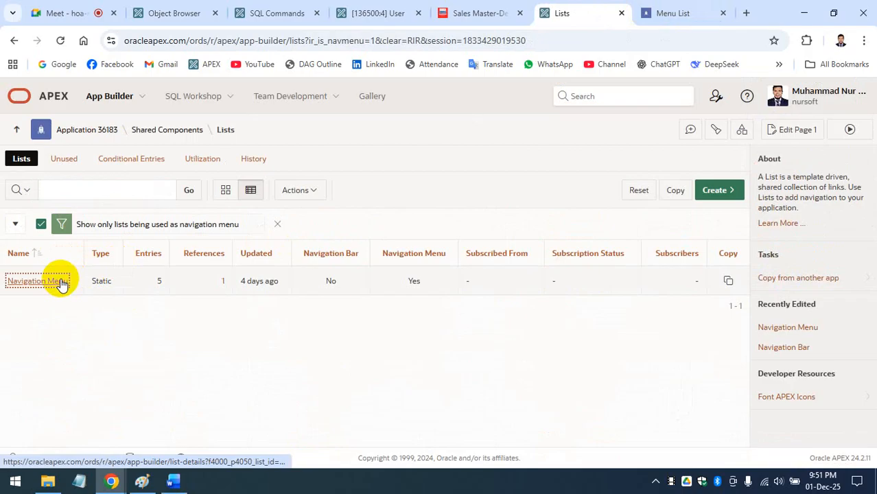
{"action": "left_click", "coordinate": [555, 12]}
{"action": "scroll", "coordinate": [98, 321], "scroll_direction": "down", "scroll_amount": 2}
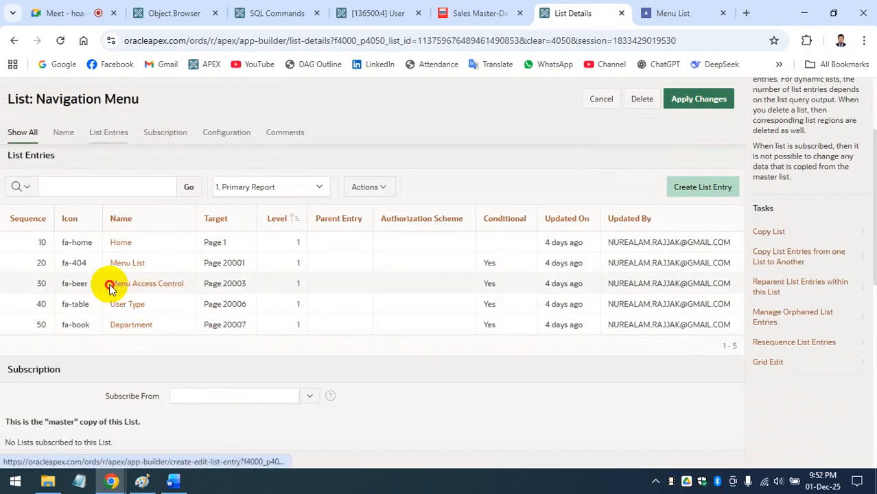
{"action": "left_click_drag", "start_coordinate": [109, 289], "coordinate": [186, 286]}
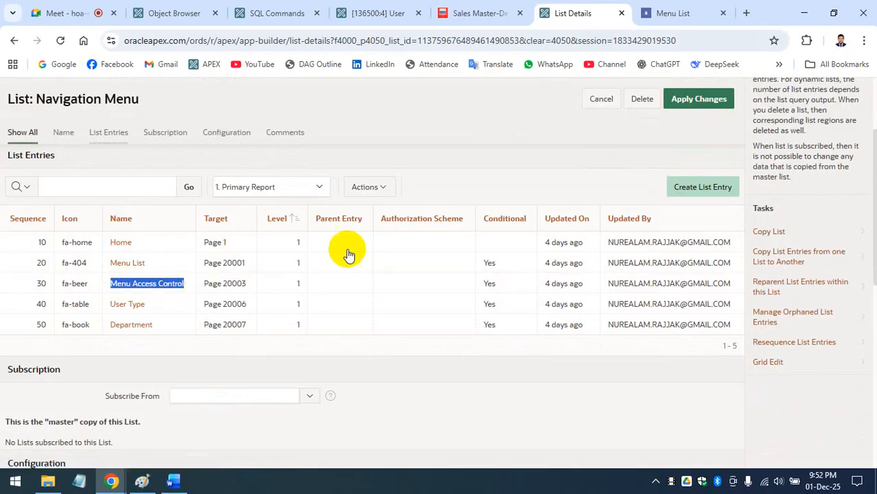
Step: Open the running app's Menu Access Control page showing admin's four renamed menu rows
{"action": "left_click", "coordinate": [697, 11]}
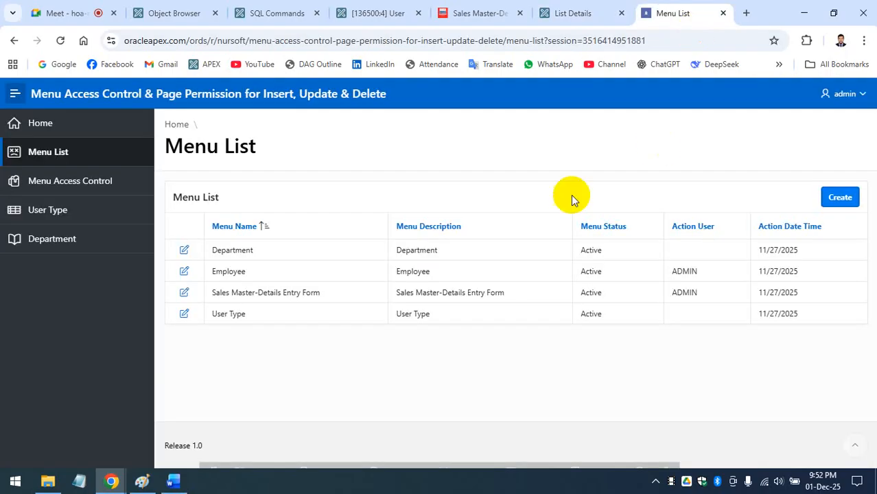
{"action": "left_click", "coordinate": [200, 12]}
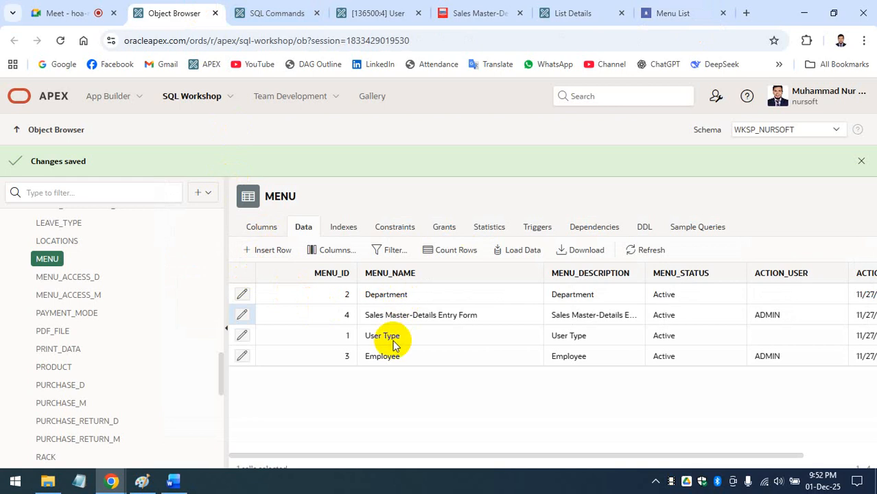
{"action": "left_click", "coordinate": [670, 11]}
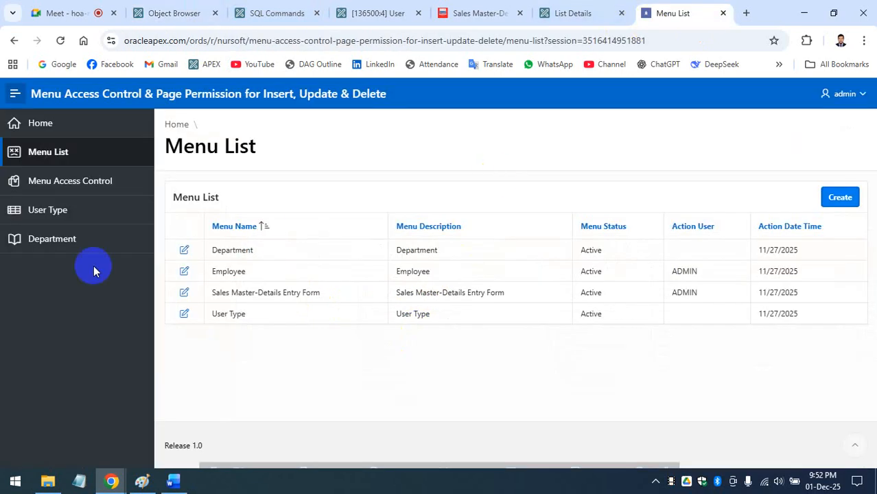
{"action": "left_click", "coordinate": [80, 187]}
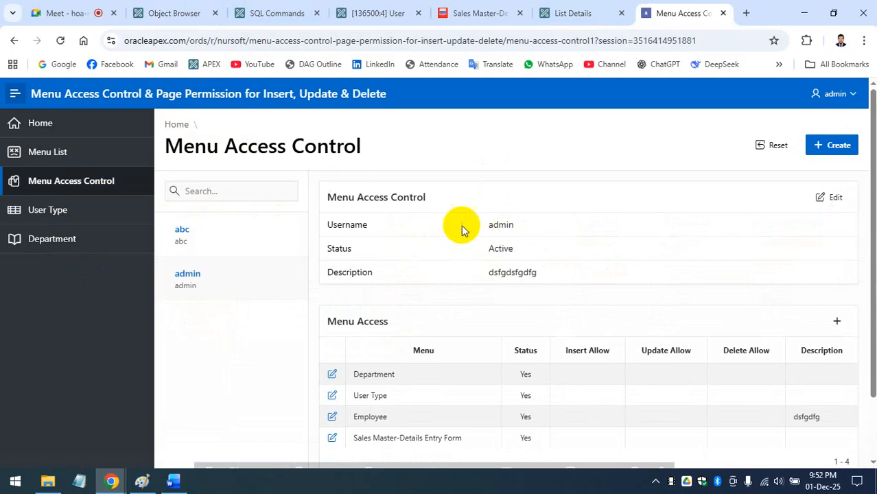
{"action": "scroll", "coordinate": [502, 369], "scroll_direction": "down", "scroll_amount": 2}
{"action": "scroll", "coordinate": [502, 369], "scroll_direction": "up", "scroll_amount": 2}
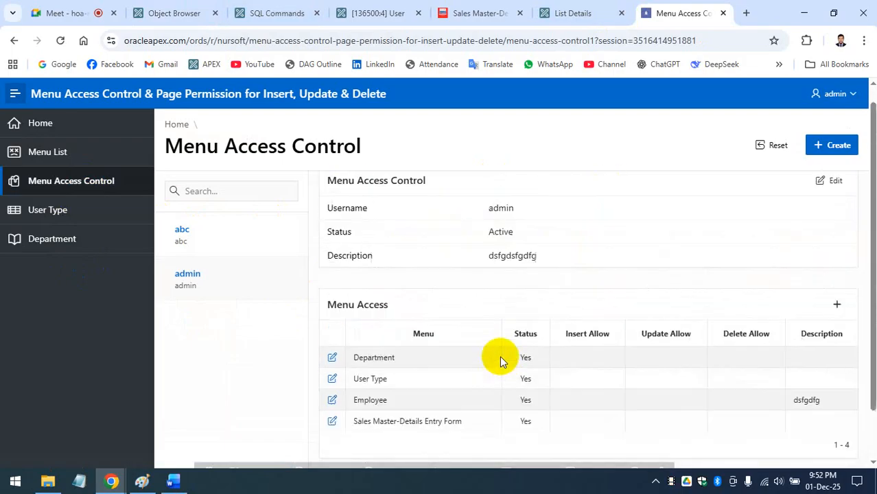
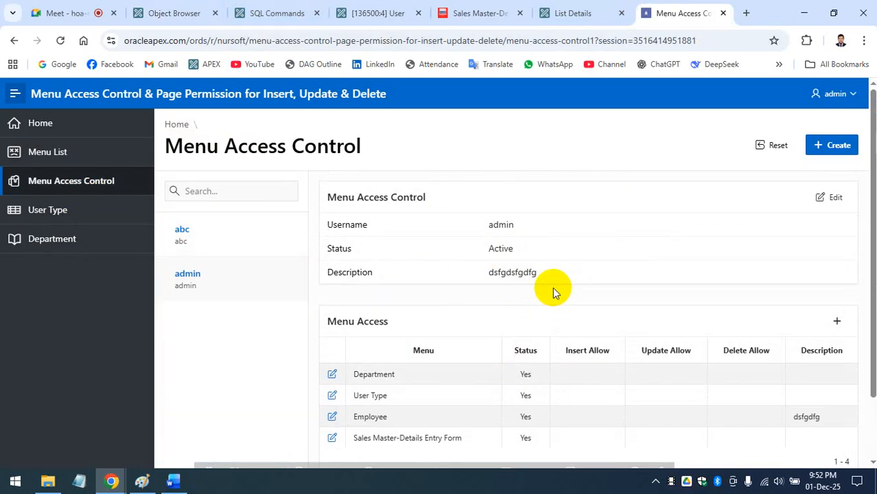
Step: Discard a new menu access record form and open the USER_INFO table's data
{"action": "left_click", "coordinate": [844, 145]}
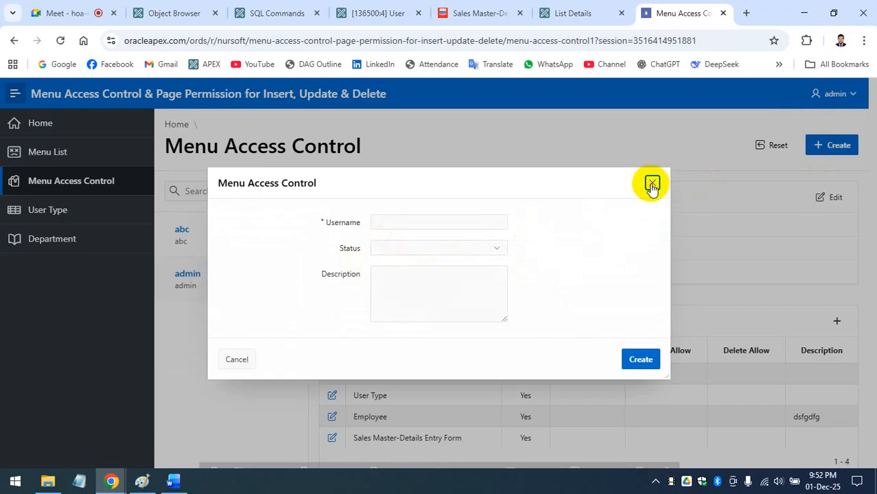
{"action": "left_click", "coordinate": [652, 184]}
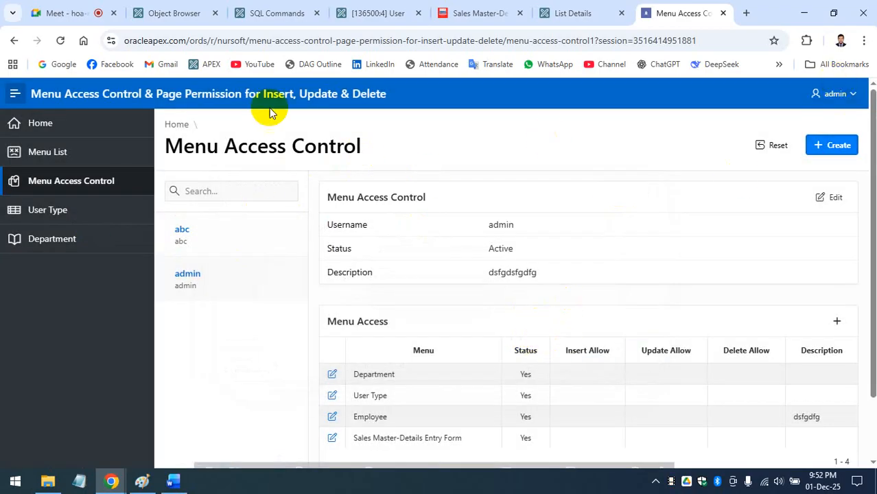
{"action": "left_click", "coordinate": [180, 13]}
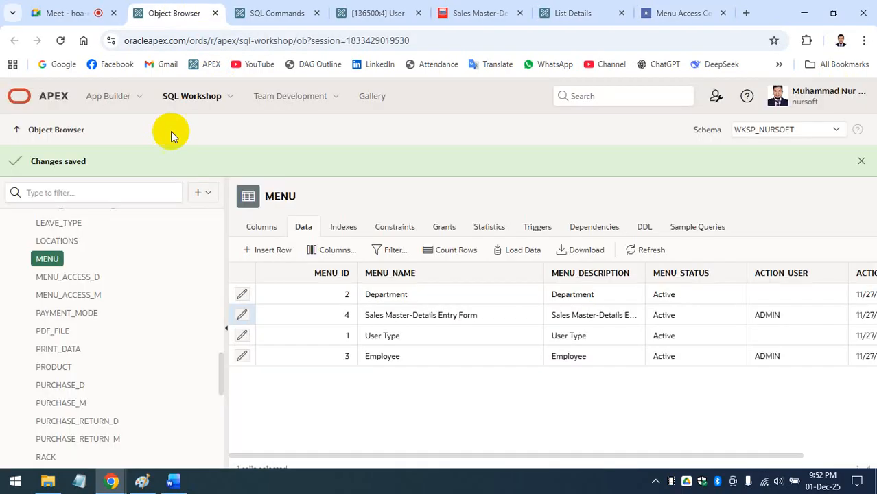
{"action": "scroll", "coordinate": [83, 275], "scroll_direction": "down", "scroll_amount": 10}
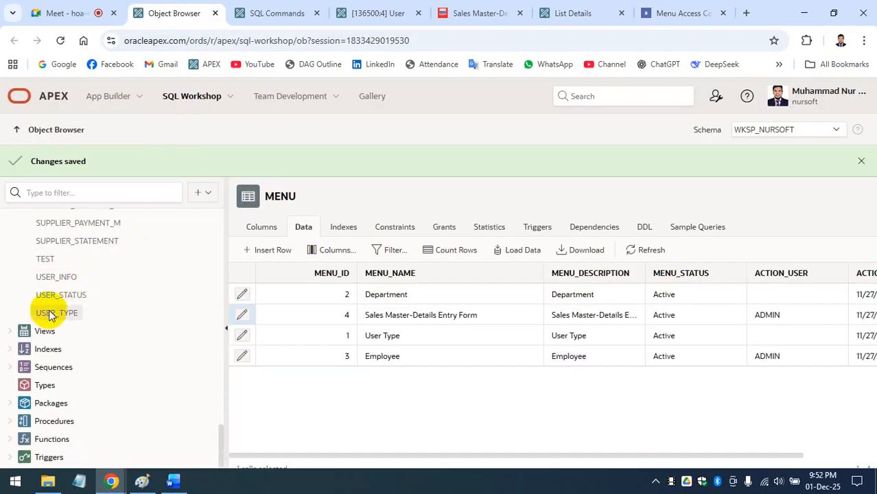
{"action": "left_click", "coordinate": [55, 277]}
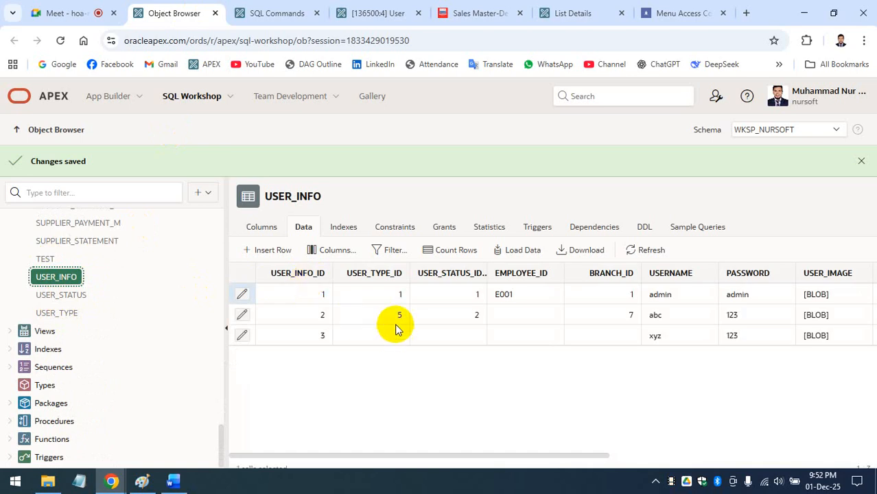
Step: Look over the usernames stored in USER_INFO, including admin and abc
{"action": "left_click", "coordinate": [680, 295]}
{"action": "left_click", "coordinate": [656, 315]}
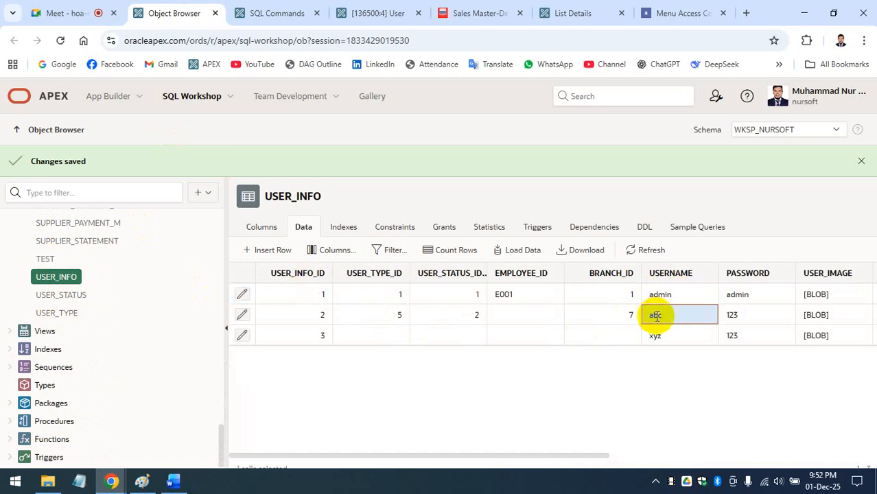
{"action": "left_click", "coordinate": [655, 335]}
{"action": "left_click", "coordinate": [658, 294]}
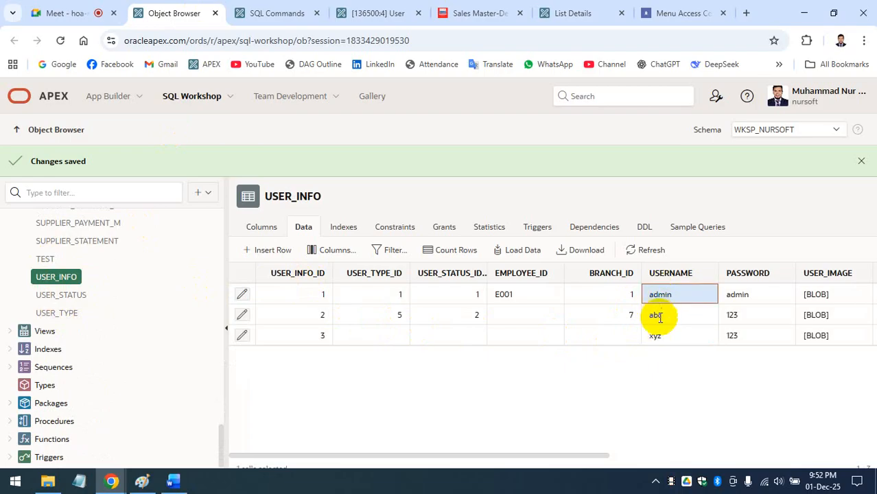
{"action": "left_click", "coordinate": [658, 315]}
{"action": "left_click", "coordinate": [658, 336]}
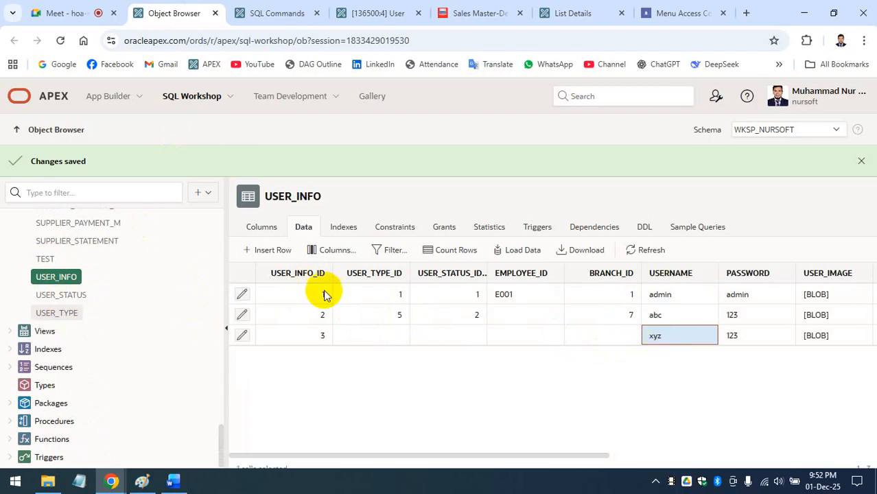
Step: View MENU_ACCESS_D's data, copy its table name, and begin a statement in SQL Commands
{"action": "scroll", "coordinate": [89, 275], "scroll_direction": "up", "scroll_amount": 10}
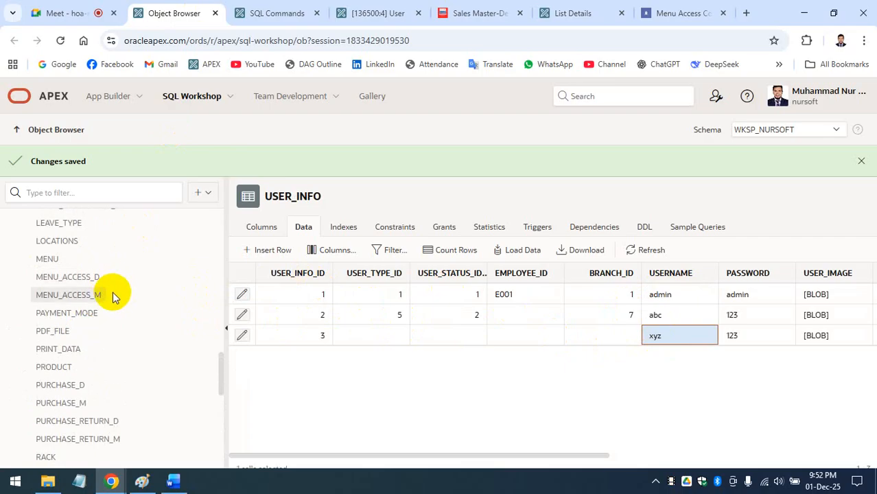
{"action": "left_click", "coordinate": [63, 278]}
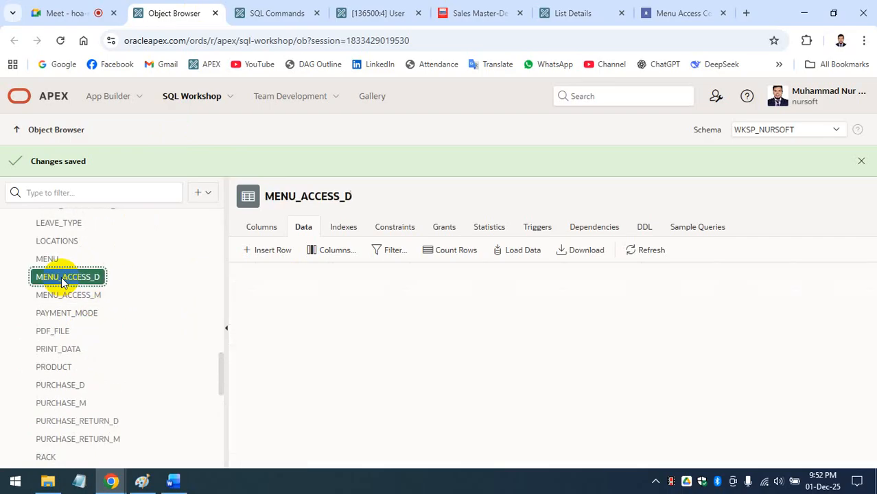
{"action": "double_click", "coordinate": [312, 196]}
{"action": "left_click", "coordinate": [284, 24]}
{"action": "left_click", "coordinate": [167, 228]}
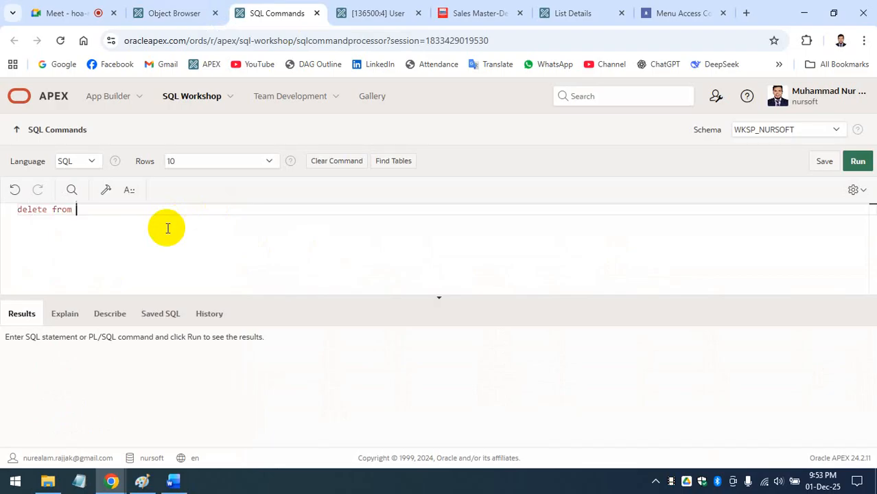
Step: Run 'delete from MENU_ACCESS_D' and 'delete from MENU_ACCESS_M' to empty both tables
{"action": "left_click_drag", "start_coordinate": [167, 213], "coordinate": [17, 209]}
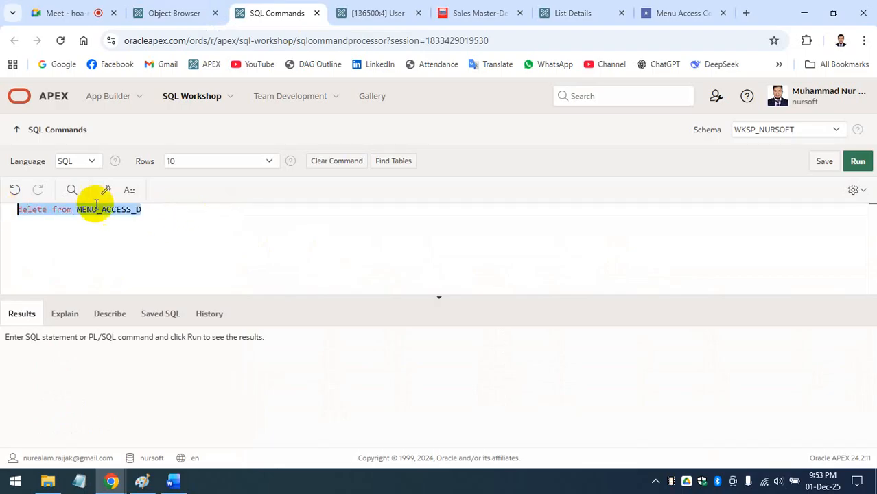
{"action": "left_click", "coordinate": [857, 160]}
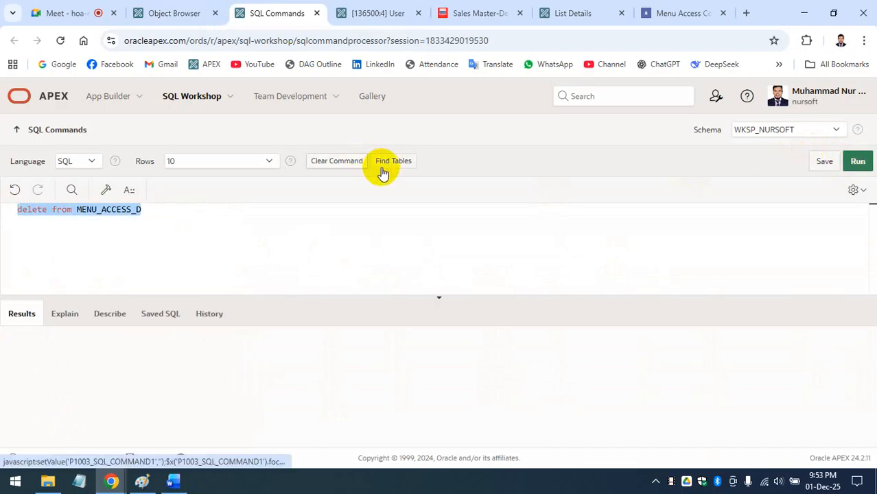
{"action": "left_click", "coordinate": [198, 210]}
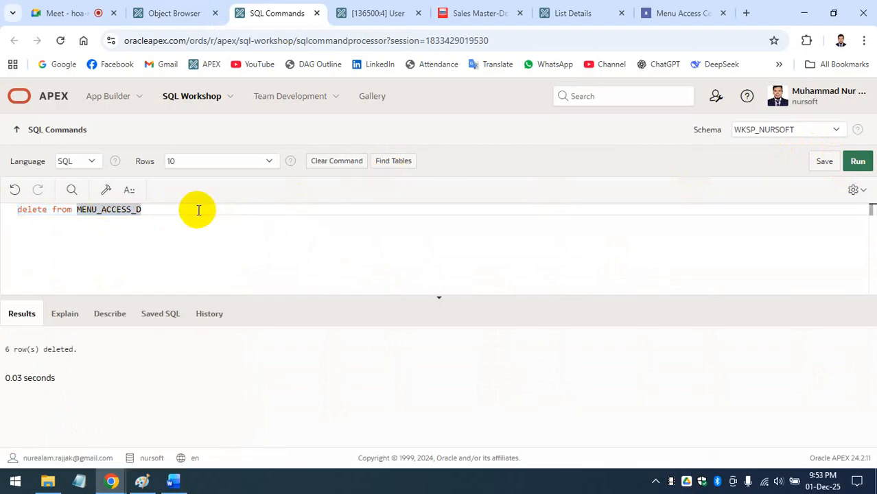
{"action": "left_click_drag", "start_coordinate": [152, 209], "coordinate": [17, 210]}
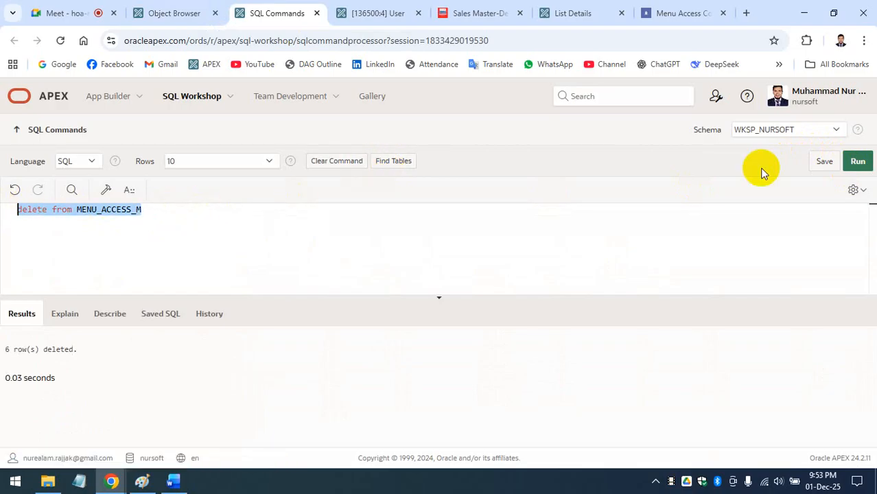
{"action": "left_click", "coordinate": [857, 161]}
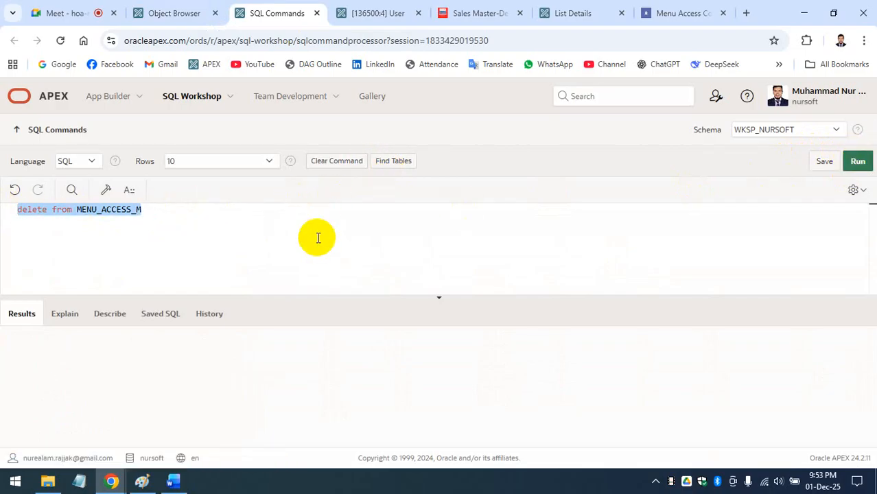
Step: Open MENU_ACCESS_M's data in Object Browser and begin inserting a new row
{"action": "left_click", "coordinate": [175, 11]}
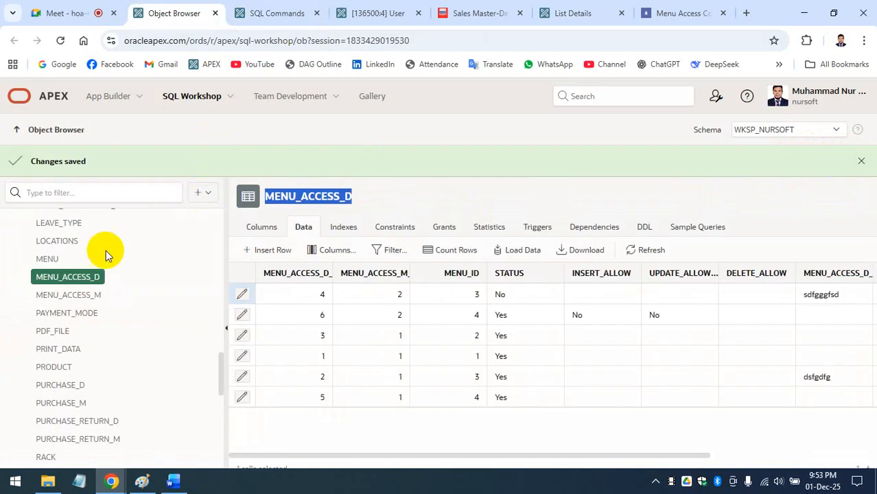
{"action": "left_click", "coordinate": [87, 297]}
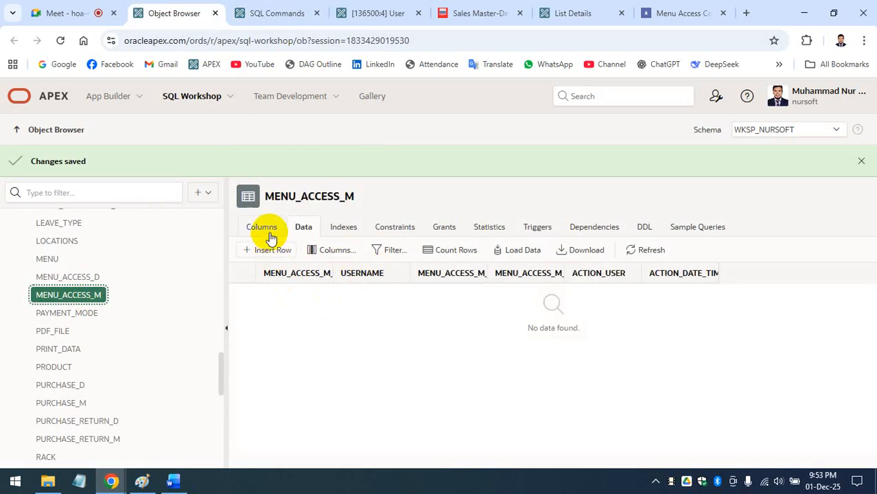
{"action": "left_click", "coordinate": [275, 255]}
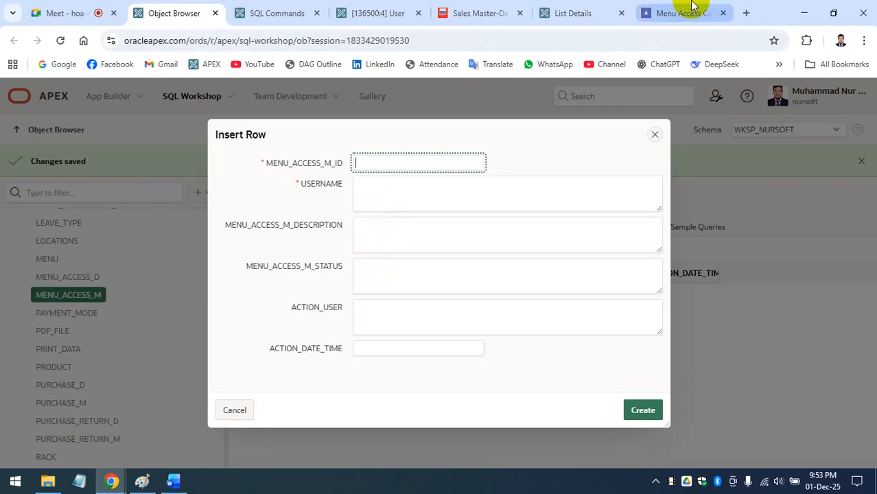
Step: Glance at the running app's new record form and other tabs, then return to the MENU_ACCESS_M row form
{"action": "left_click", "coordinate": [687, 12]}
{"action": "left_click", "coordinate": [820, 146]}
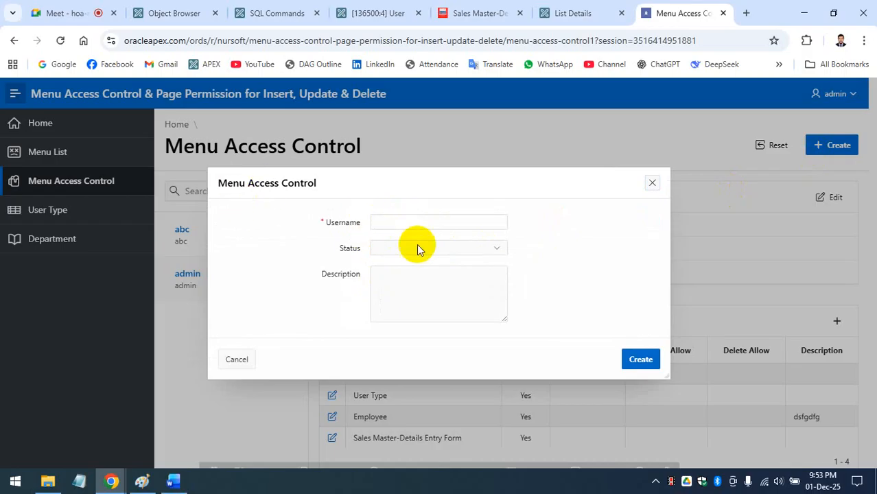
{"action": "left_click", "coordinate": [579, 13]}
{"action": "left_click", "coordinate": [295, 13]}
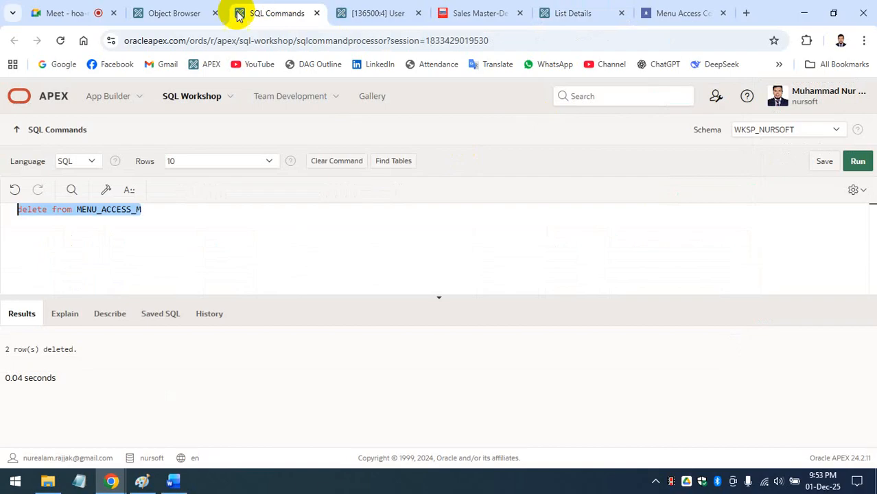
{"action": "left_click", "coordinate": [195, 13]}
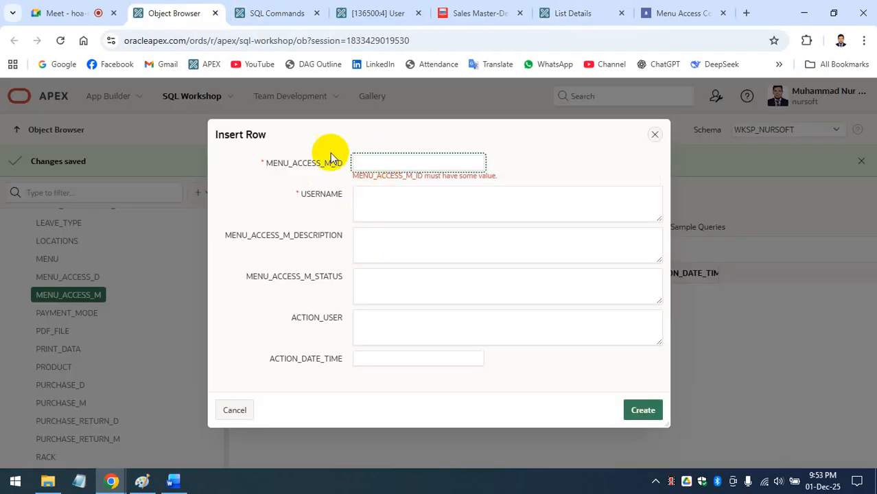
Step: Enter ID 1 and the admin username in the new MENU_ACCESS_M row
{"action": "type", "text": "1"}
{"action": "left_click", "coordinate": [389, 196]}
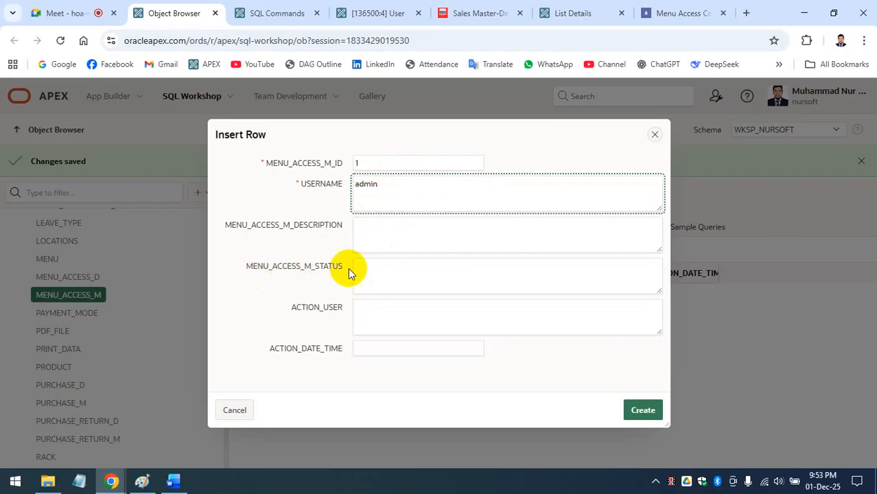
{"action": "left_click", "coordinate": [372, 265]}
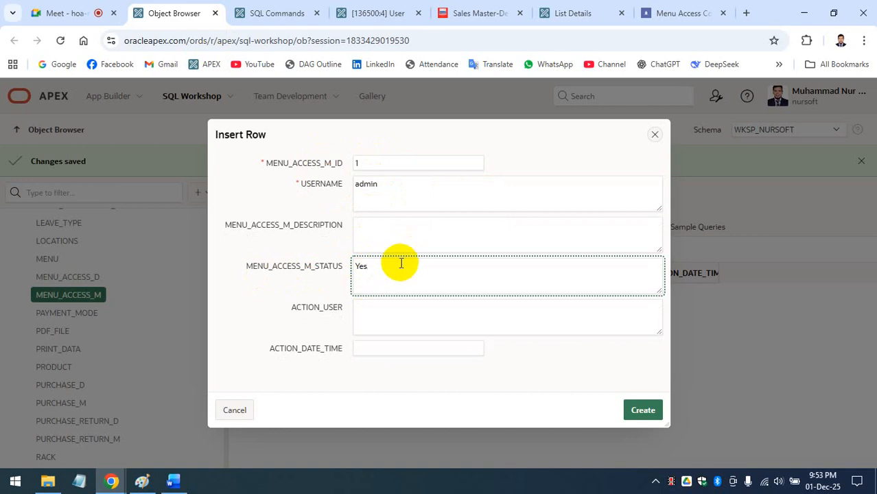
{"action": "left_click", "coordinate": [366, 264]}
{"action": "double_click", "coordinate": [366, 265]}
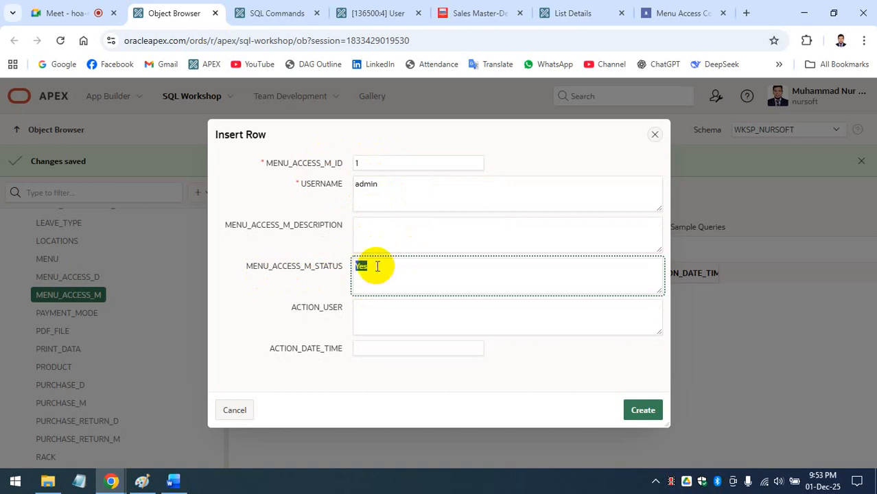
{"action": "left_click", "coordinate": [376, 163]}
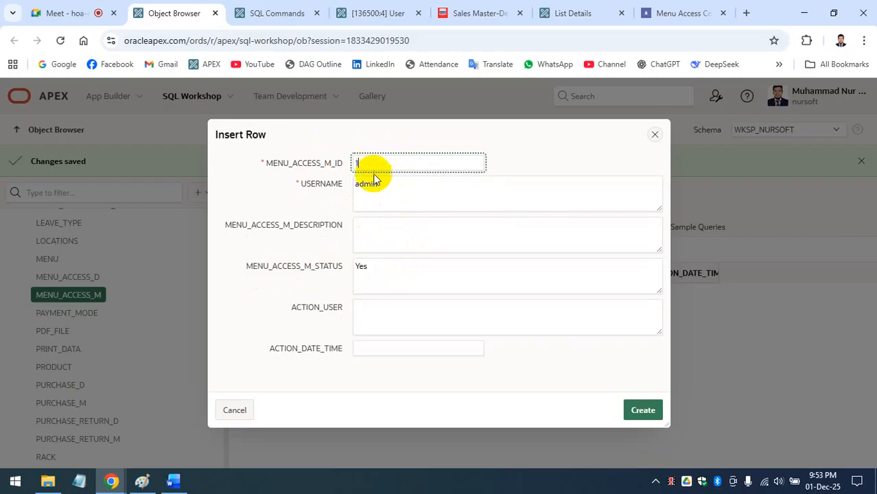
{"action": "left_click", "coordinate": [340, 184]}
Step: Add description ghdfh, set status Active, and create the row
{"action": "left_click", "coordinate": [368, 221]}
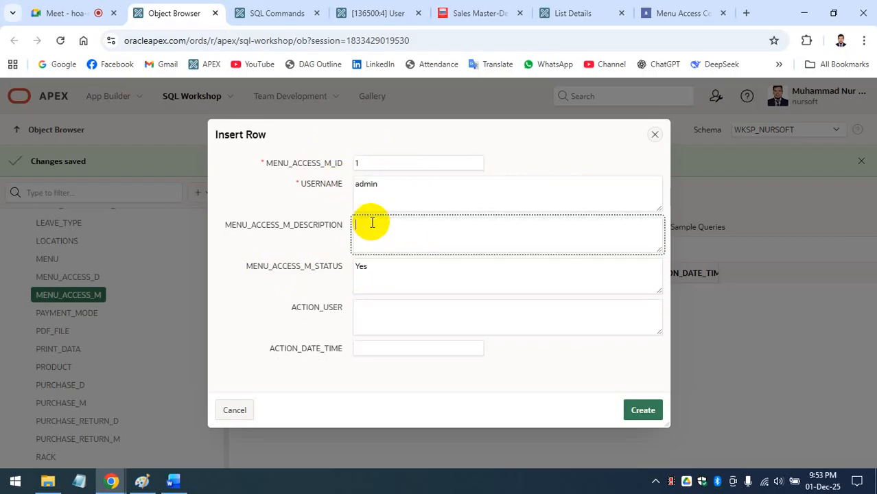
{"action": "type", "text": "ghdfh"}
{"action": "left_click", "coordinate": [405, 272]}
{"action": "left_click", "coordinate": [390, 305]}
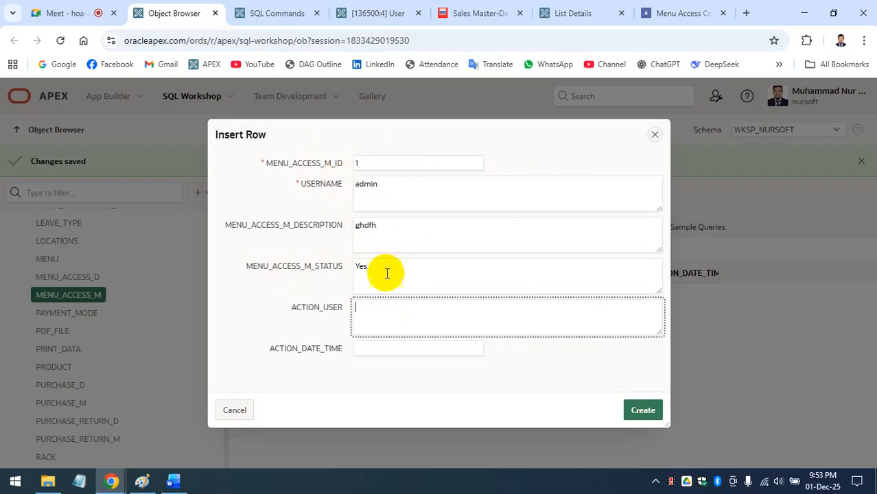
{"action": "left_click", "coordinate": [340, 267]}
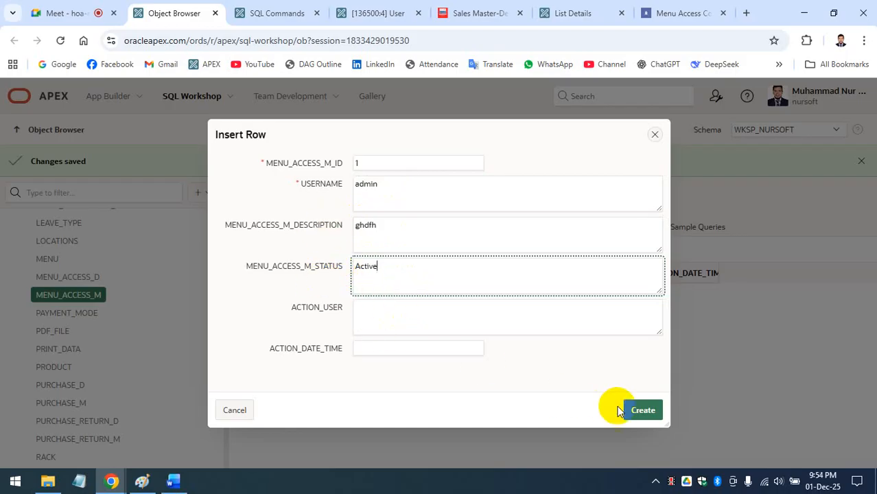
{"action": "left_click", "coordinate": [642, 409]}
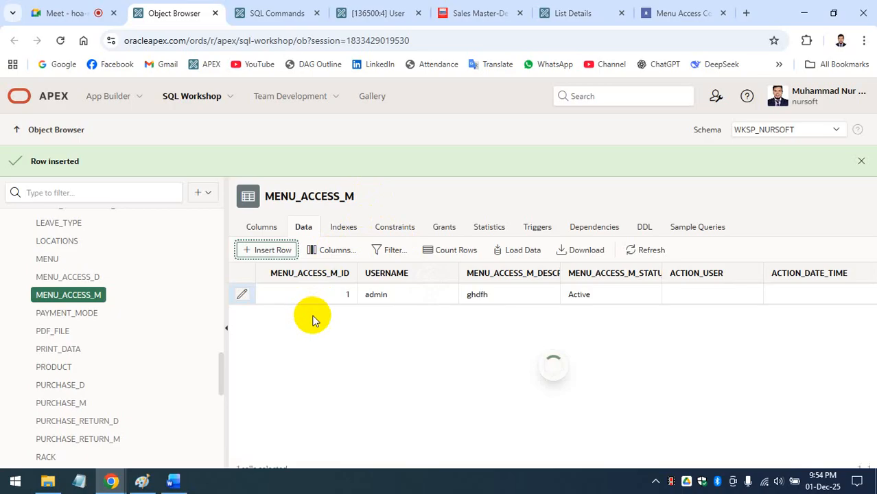
{"action": "left_click", "coordinate": [378, 294]}
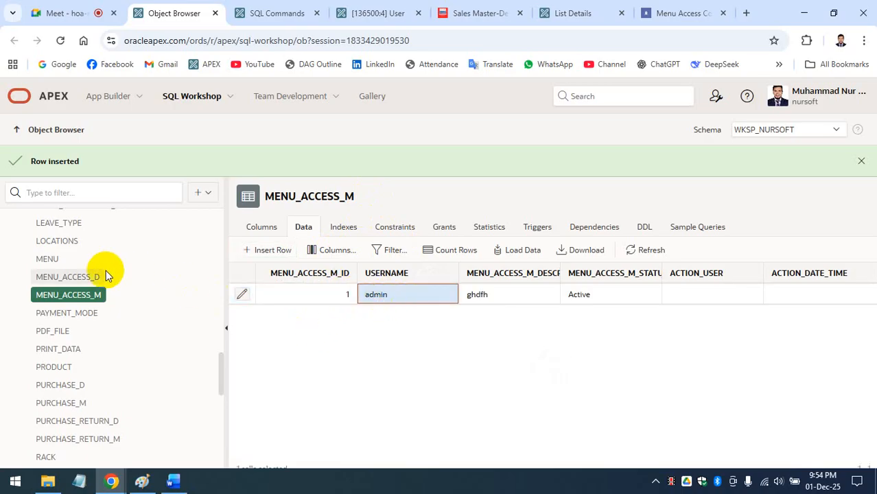
Step: Start a new MENU_ACCESS_D row with detail ID 1, master ID 1 and menu ID 1
{"action": "left_click", "coordinate": [68, 276]}
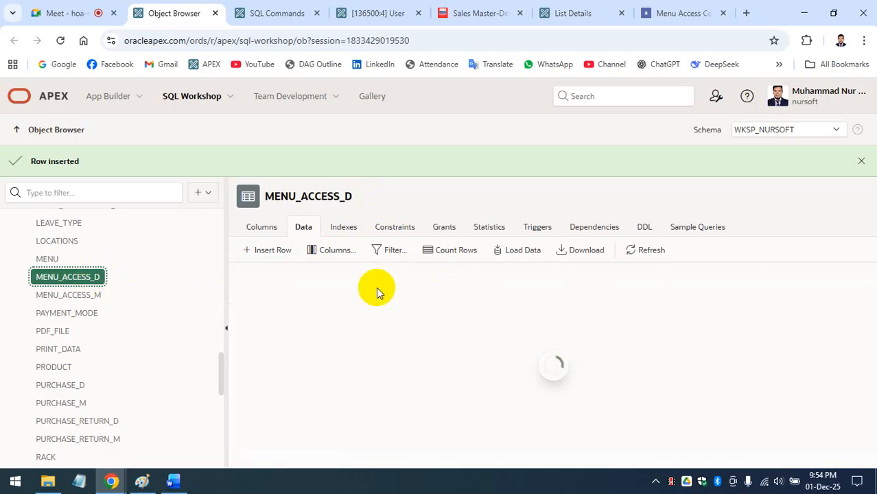
{"action": "left_click", "coordinate": [273, 251]}
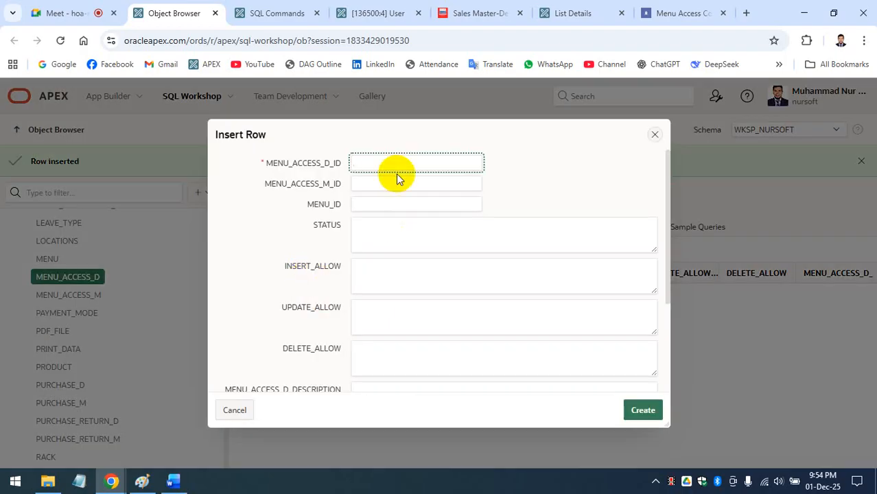
{"action": "type", "text": "1"}
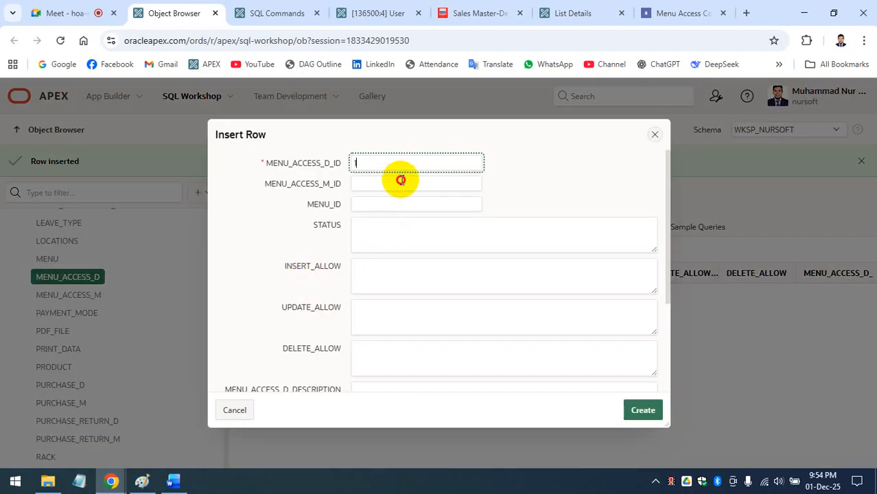
{"action": "left_click", "coordinate": [401, 181]}
{"action": "type", "text": "1"}
{"action": "left_click", "coordinate": [329, 165]}
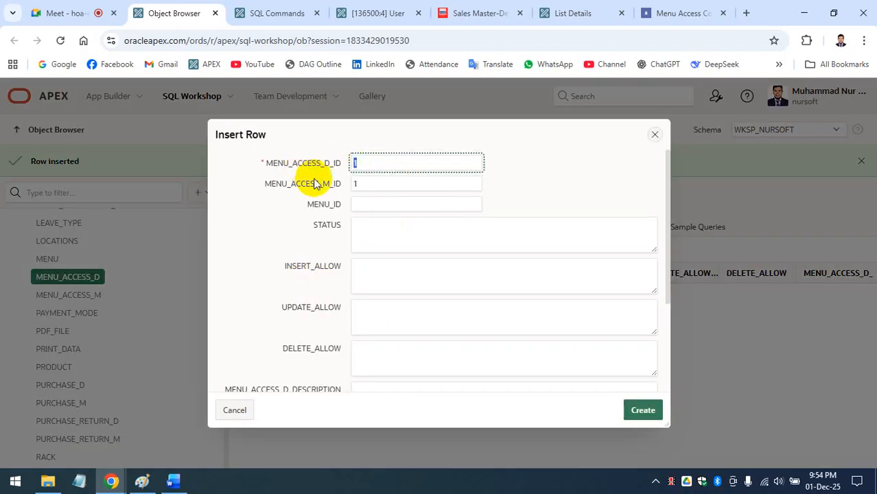
{"action": "left_click", "coordinate": [355, 185]}
{"action": "left_click", "coordinate": [366, 201]}
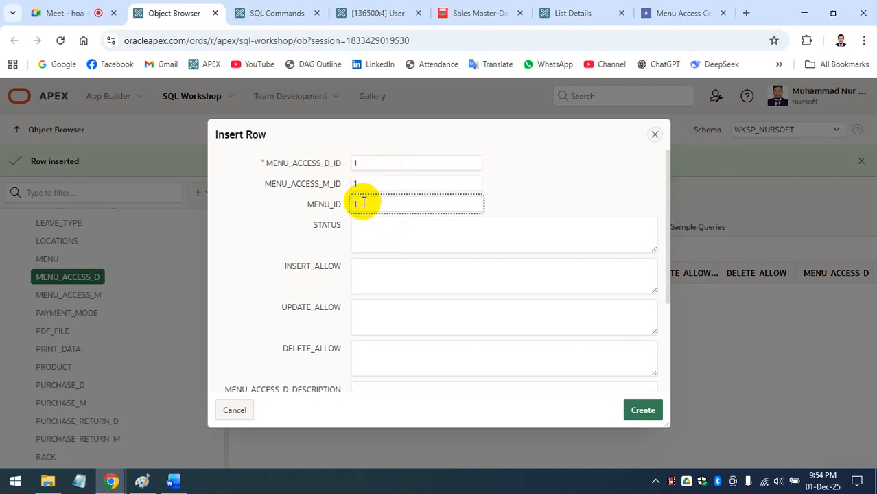
{"action": "type", "text": "1"}
Step: Check the running app's Administration, Employee and Sales menus, then reselect the menu ID value
{"action": "left_click_drag", "start_coordinate": [547, 136], "coordinate": [597, 137]}
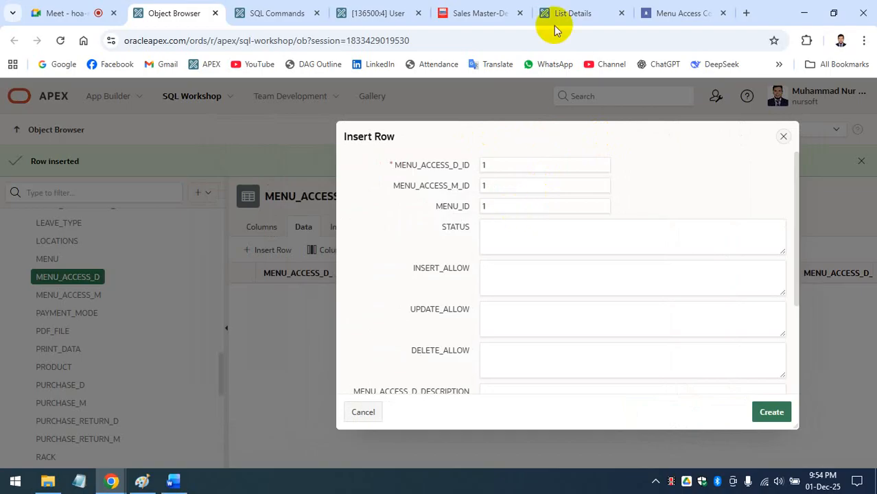
{"action": "left_click", "coordinate": [481, 13]}
{"action": "left_click", "coordinate": [140, 152]}
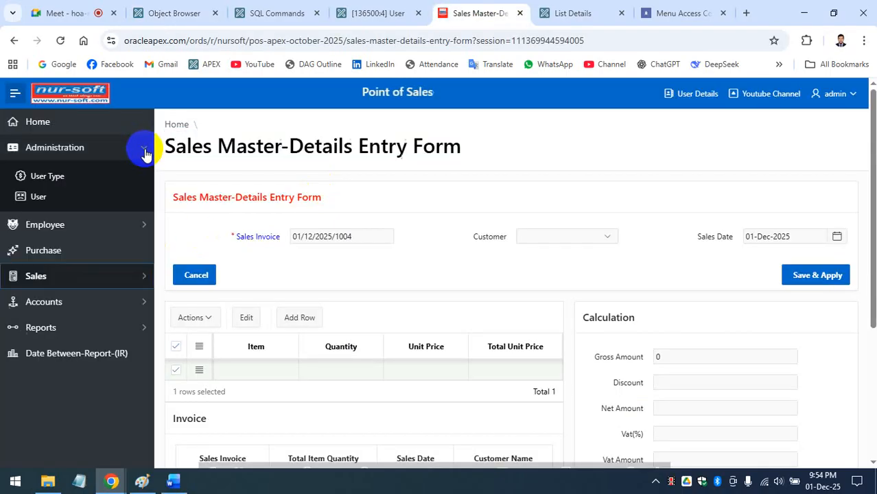
{"action": "left_click", "coordinate": [144, 229]}
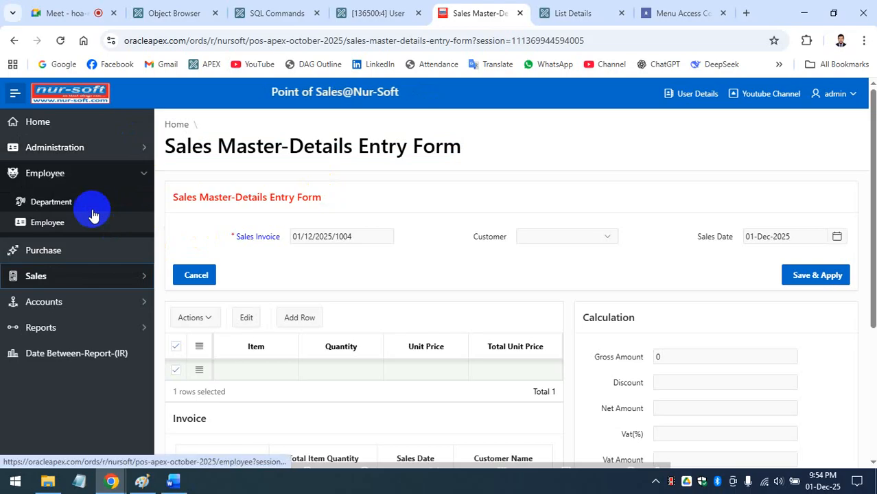
{"action": "left_click", "coordinate": [142, 276]}
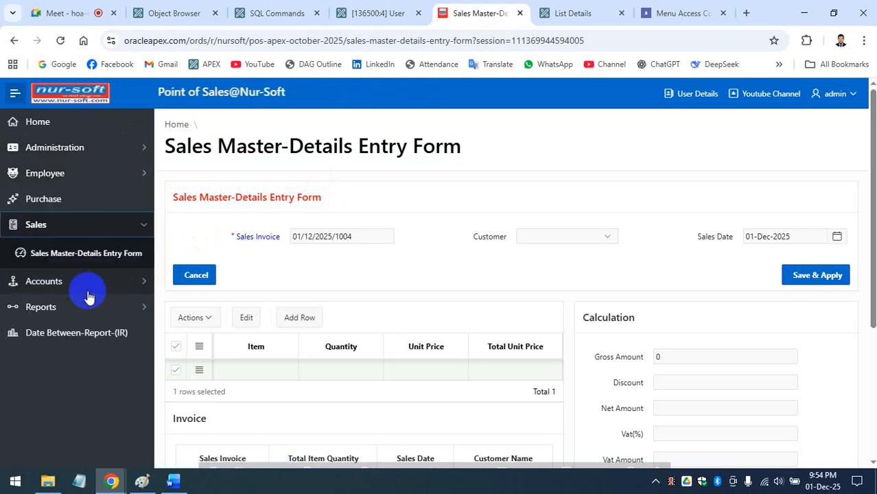
{"action": "left_click", "coordinate": [168, 13]}
{"action": "left_click_drag", "start_coordinate": [494, 205], "coordinate": [451, 214]}
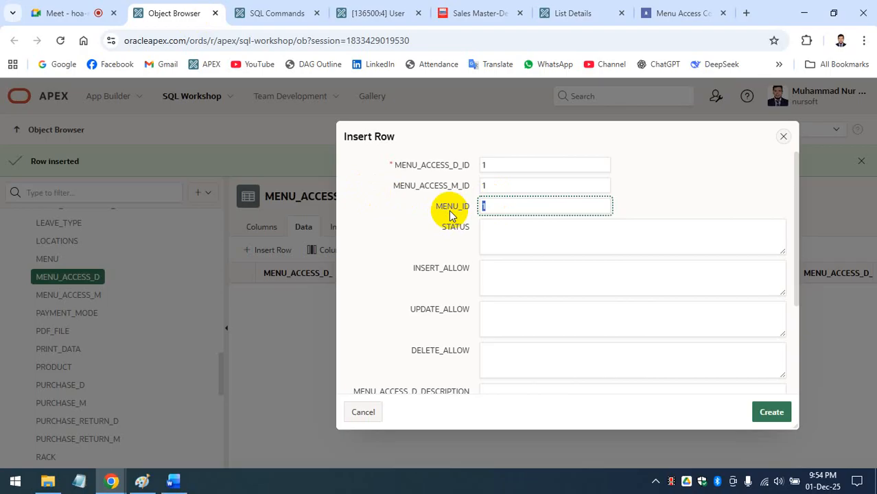
{"action": "left_click", "coordinate": [686, 10]}
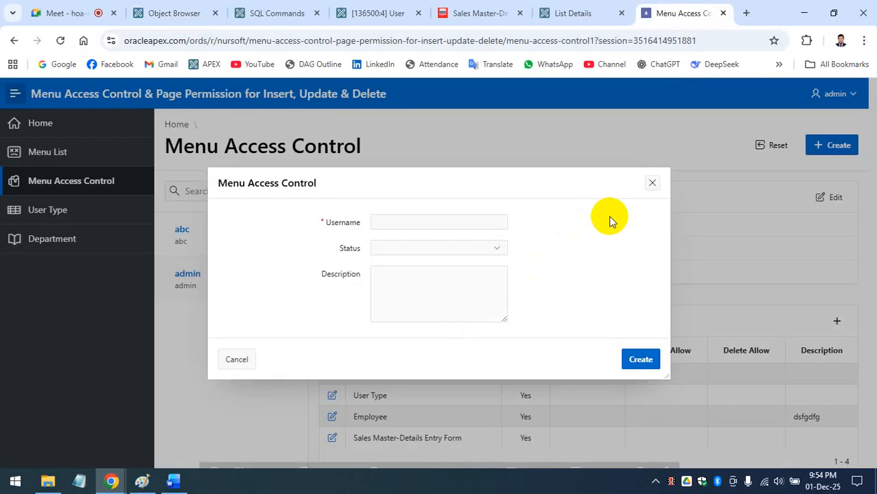
{"action": "left_click", "coordinate": [652, 184]}
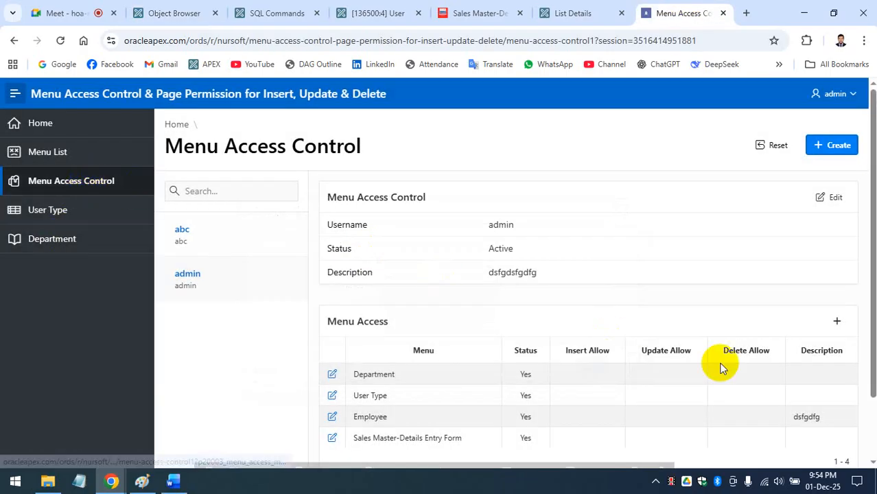
{"action": "left_click", "coordinate": [837, 321]}
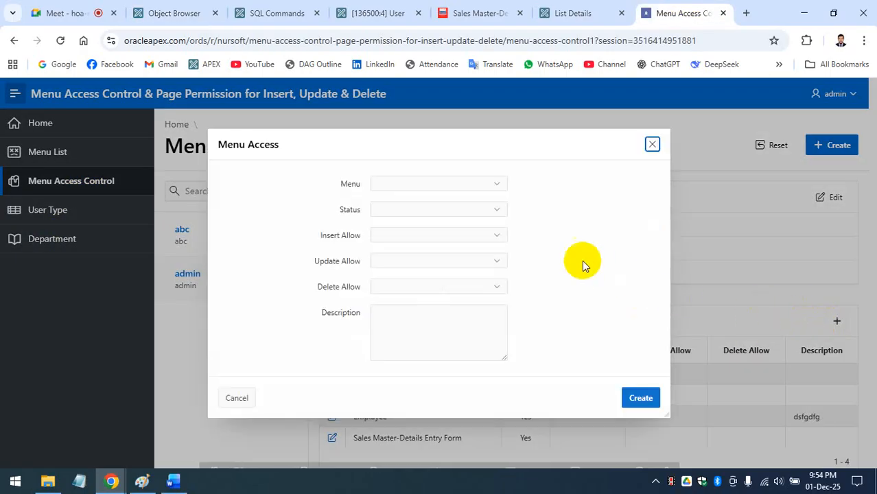
{"action": "left_click", "coordinate": [498, 185]}
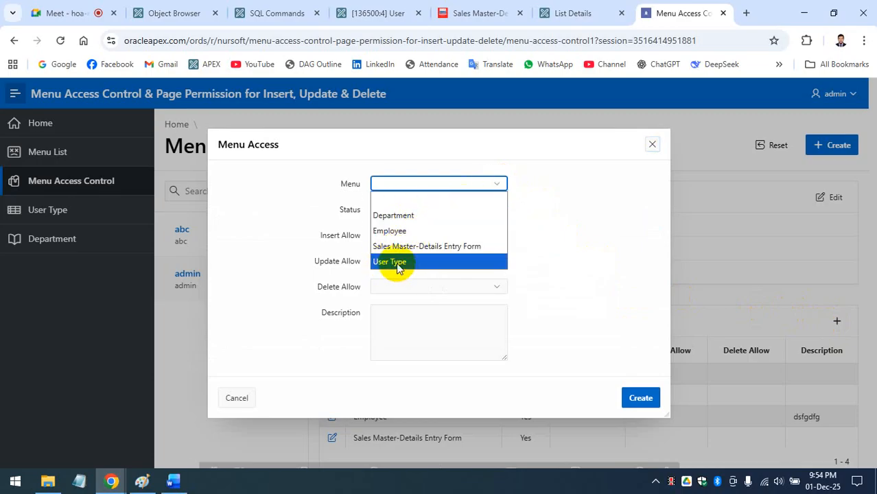
{"action": "left_click", "coordinate": [556, 219]}
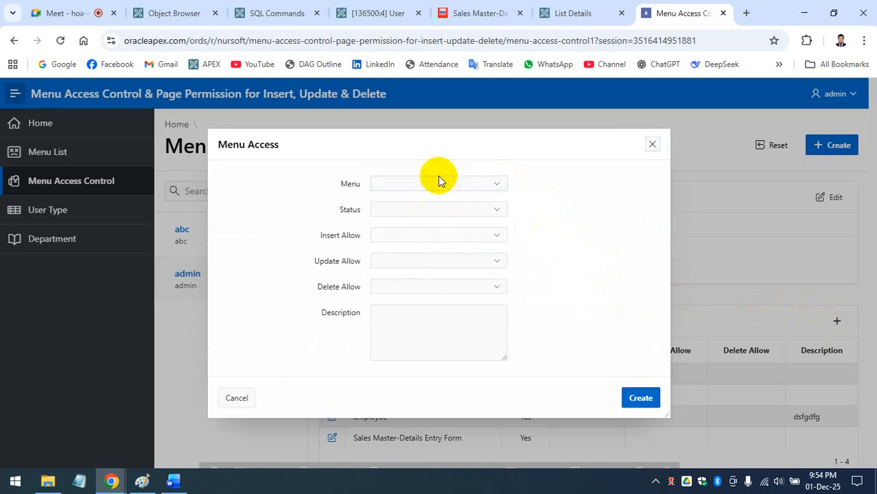
{"action": "left_click", "coordinate": [168, 12]}
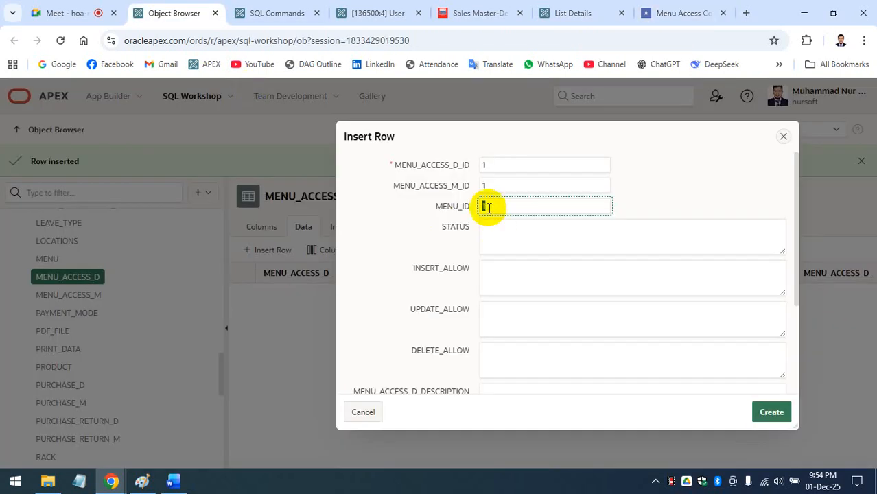
Step: Finish the first MENU_ACCESS_D row with menu 1 and status Yes, and create it
{"action": "type", "text": "1"}
{"action": "left_click", "coordinate": [490, 226]}
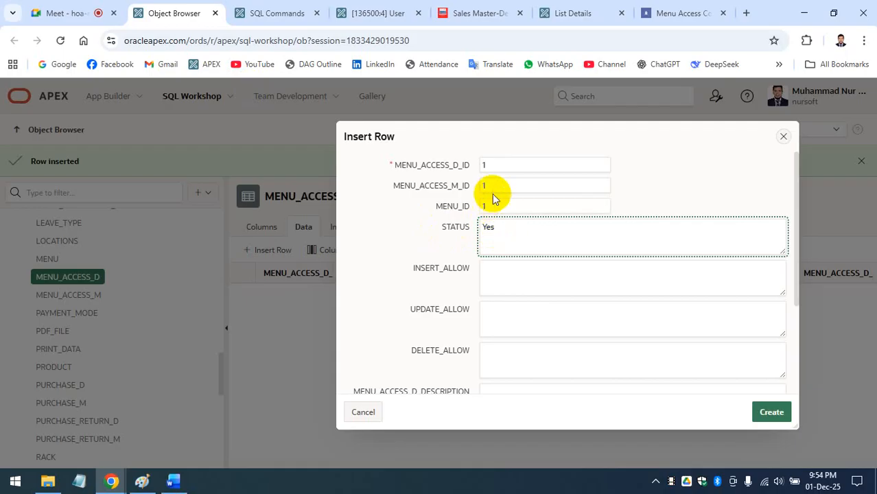
{"action": "left_click", "coordinate": [493, 207]}
{"action": "left_click_drag", "start_coordinate": [502, 228], "coordinate": [456, 226]}
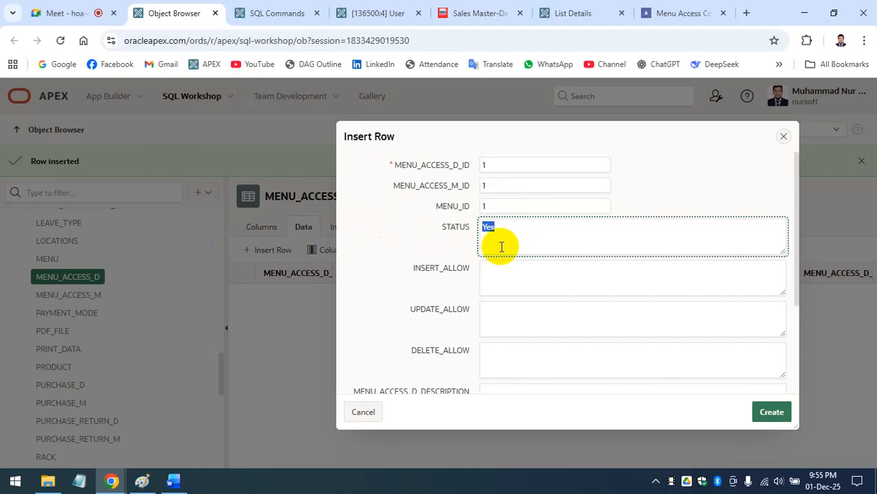
{"action": "left_click", "coordinate": [500, 276]}
{"action": "left_click", "coordinate": [489, 315]}
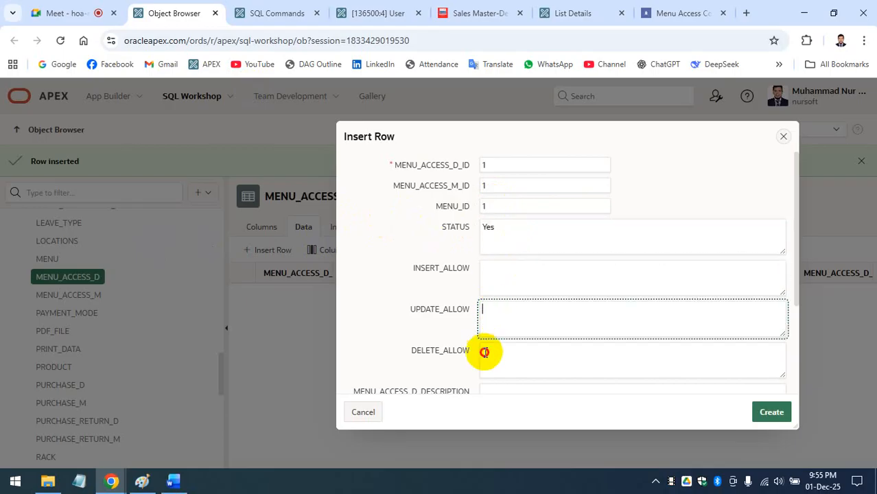
{"action": "left_click", "coordinate": [485, 353]}
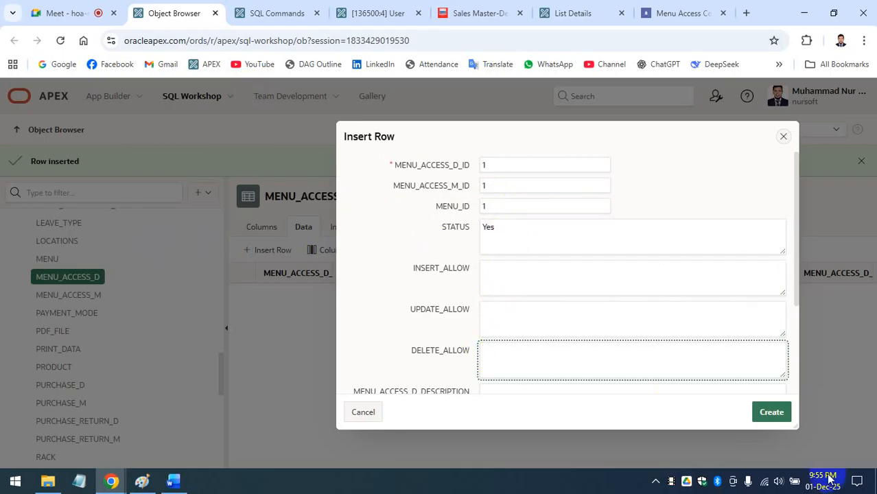
{"action": "left_click", "coordinate": [784, 418]}
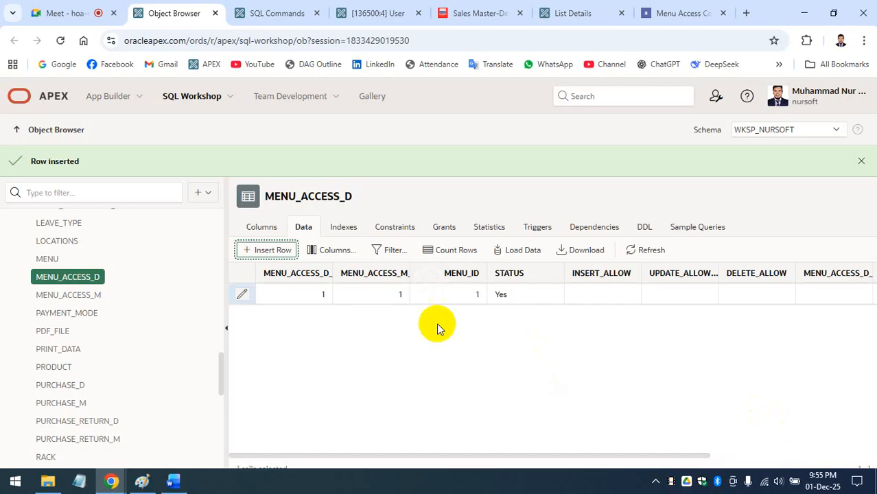
{"action": "left_click", "coordinate": [403, 297]}
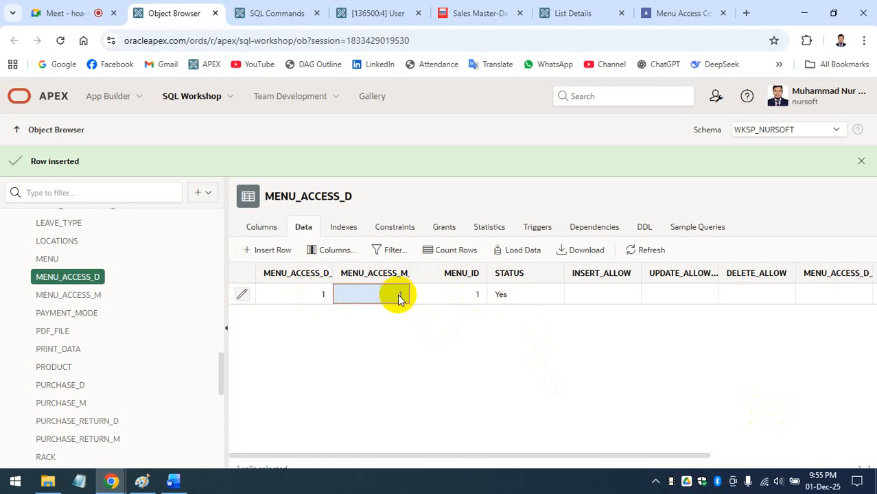
Step: Insert a second MENU_ACCESS_D row, ID 2 with menu 2, under master ID 1
{"action": "left_click", "coordinate": [268, 251]}
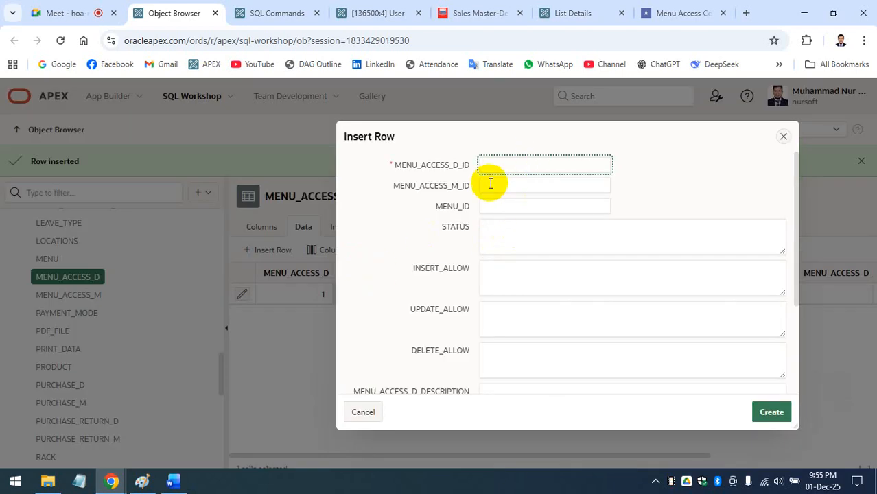
{"action": "type", "text": "2"}
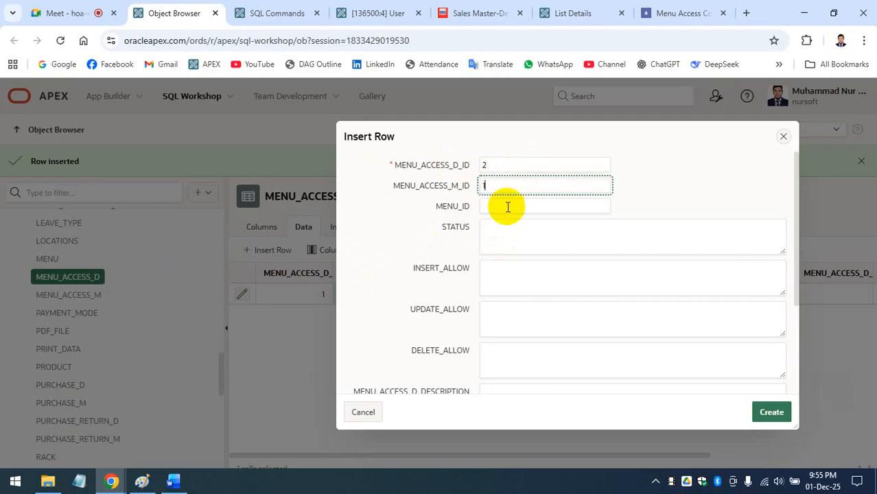
{"action": "type", "text": "/2"}
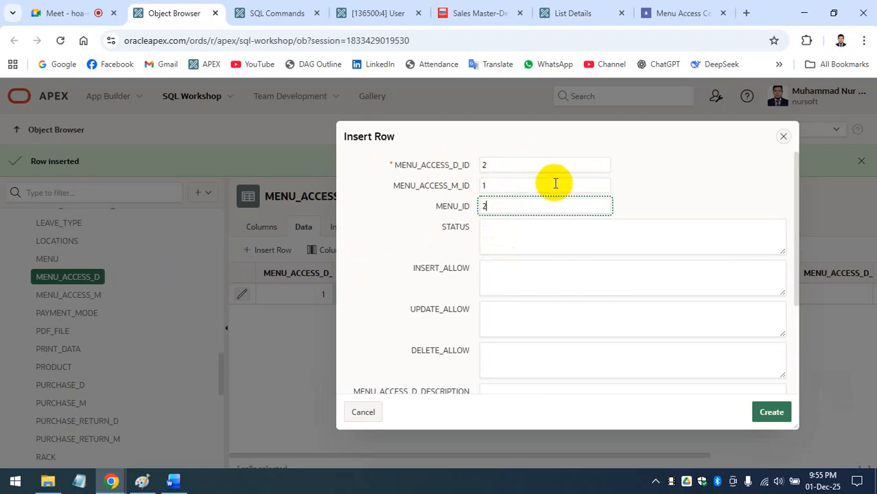
{"action": "left_click", "coordinate": [480, 13]}
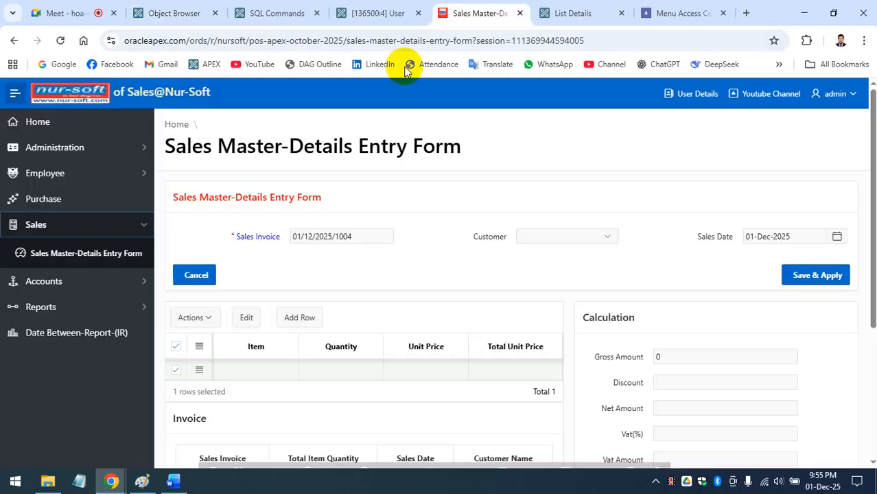
{"action": "left_click", "coordinate": [143, 172]}
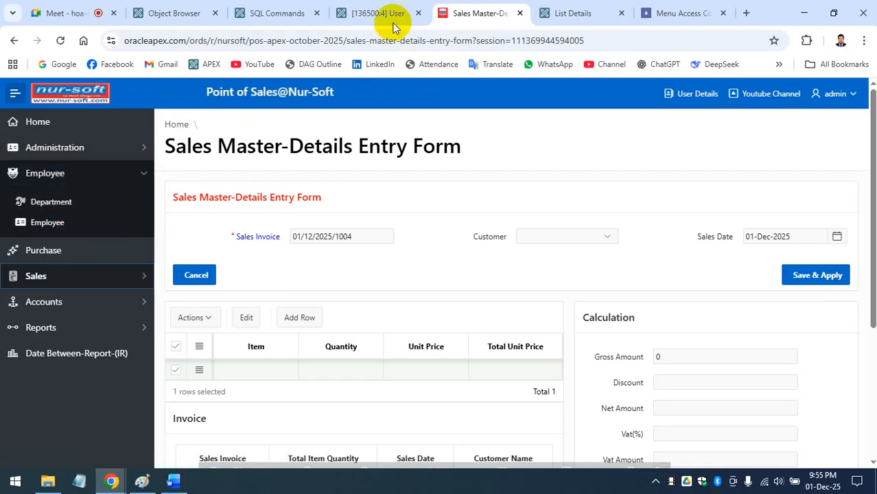
{"action": "left_click", "coordinate": [196, 7]}
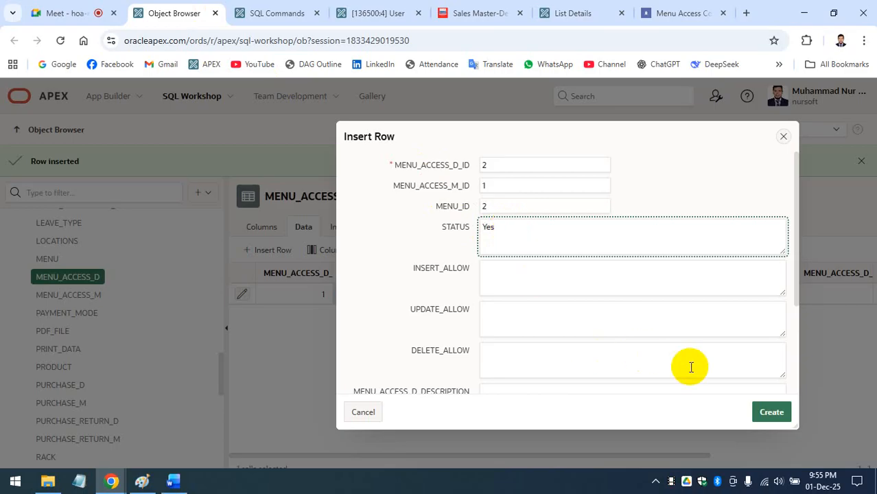
{"action": "scroll", "coordinate": [548, 276], "scroll_direction": "down", "scroll_amount": 3}
{"action": "scroll", "coordinate": [543, 261], "scroll_direction": "up", "scroll_amount": 3}
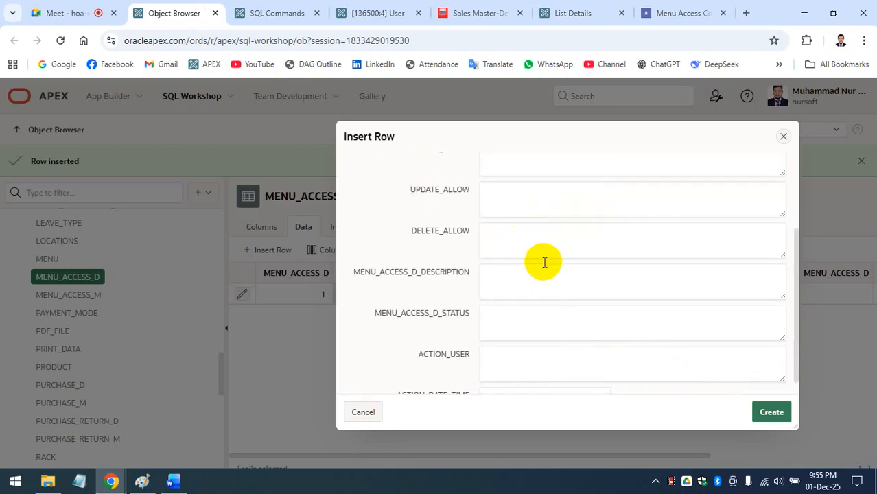
{"action": "left_click", "coordinate": [772, 412]}
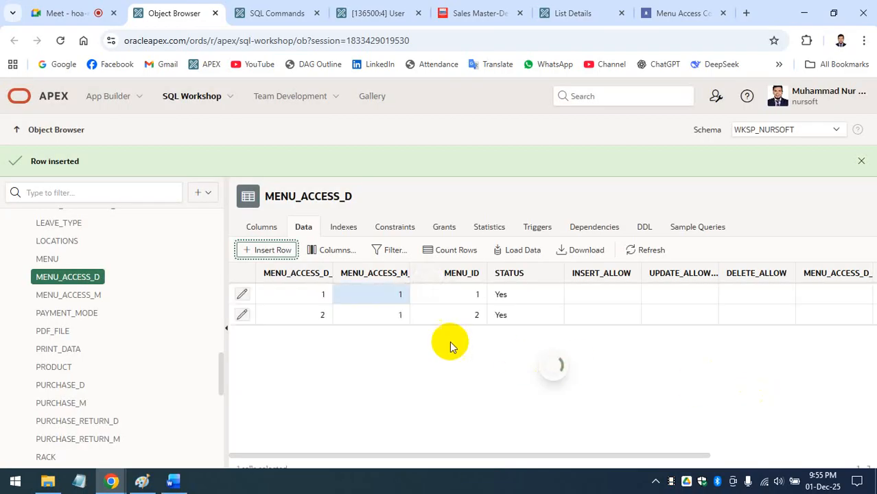
{"action": "left_click", "coordinate": [394, 294]}
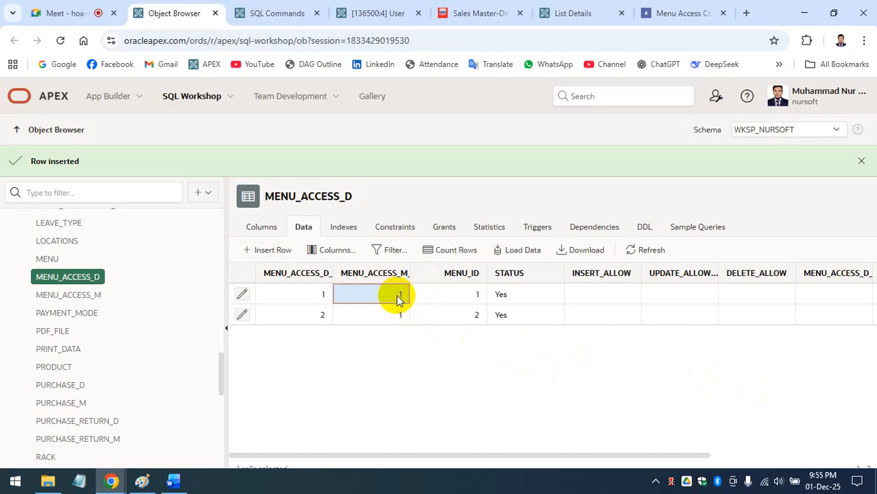
{"action": "left_click", "coordinate": [91, 296]}
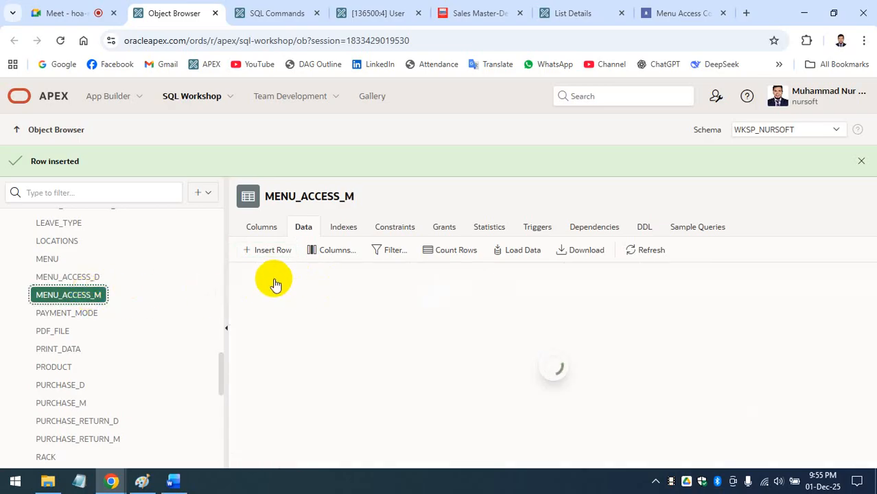
{"action": "left_click", "coordinate": [306, 294]}
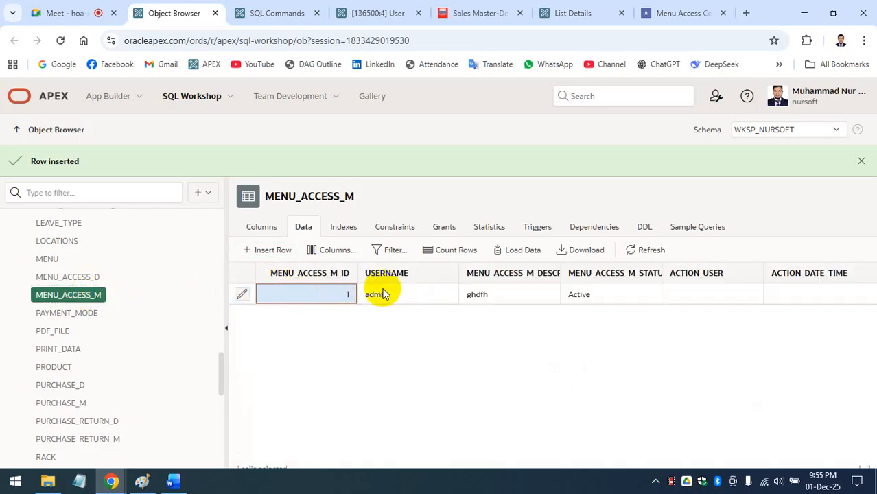
{"action": "left_click", "coordinate": [83, 278]}
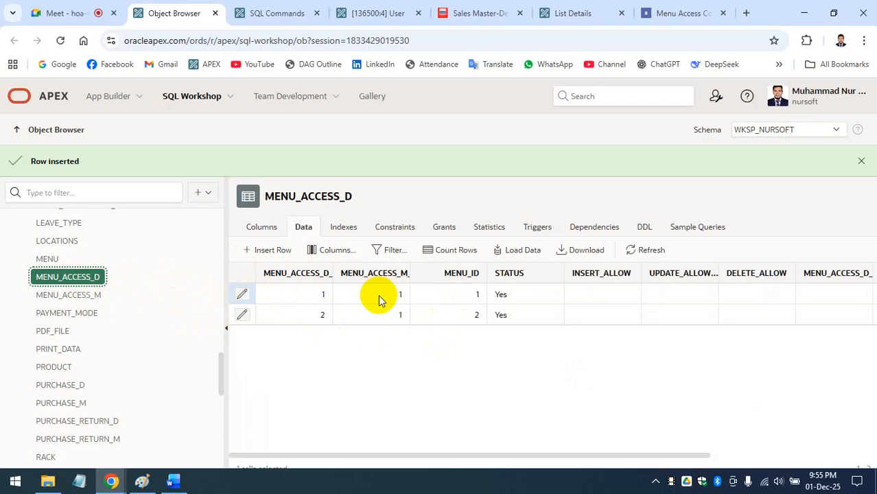
{"action": "left_click", "coordinate": [474, 297]}
{"action": "left_click", "coordinate": [473, 320]}
{"action": "left_click", "coordinate": [471, 298]}
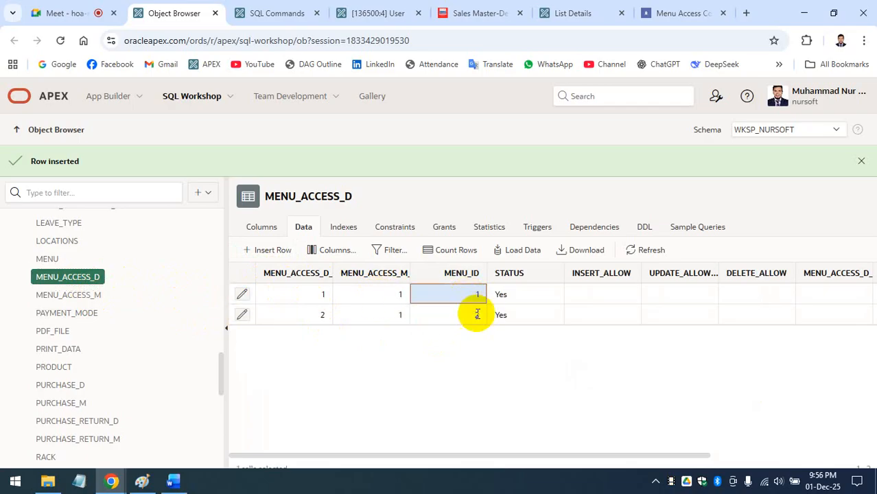
{"action": "left_click", "coordinate": [477, 315]}
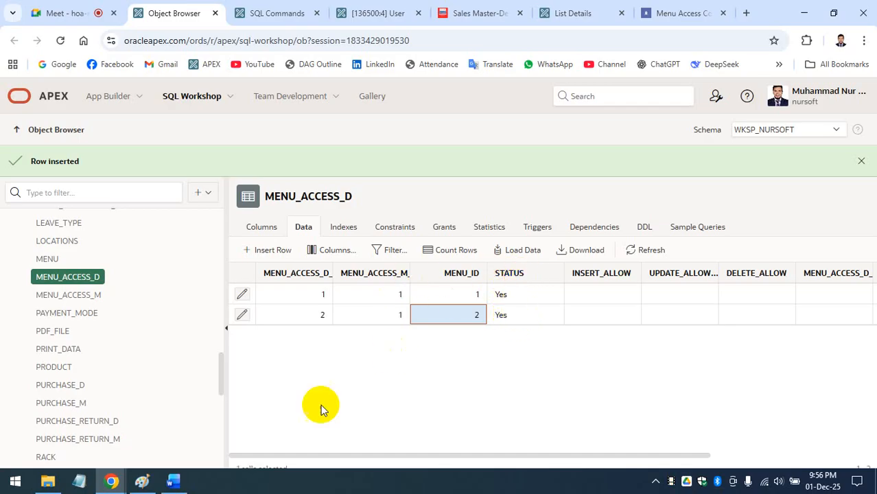
Step: Read the Word notes' Exists query and its V('APP_USER') call, then minimize Word and Chrome
{"action": "left_click", "coordinate": [173, 483]}
{"action": "scroll", "coordinate": [280, 387], "scroll_direction": "down", "scroll_amount": 3}
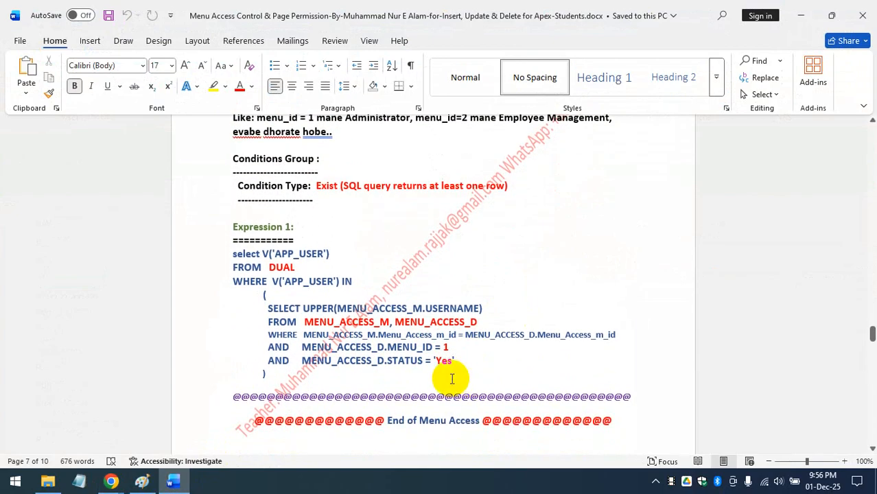
{"action": "left_click_drag", "start_coordinate": [255, 372], "coordinate": [233, 255]}
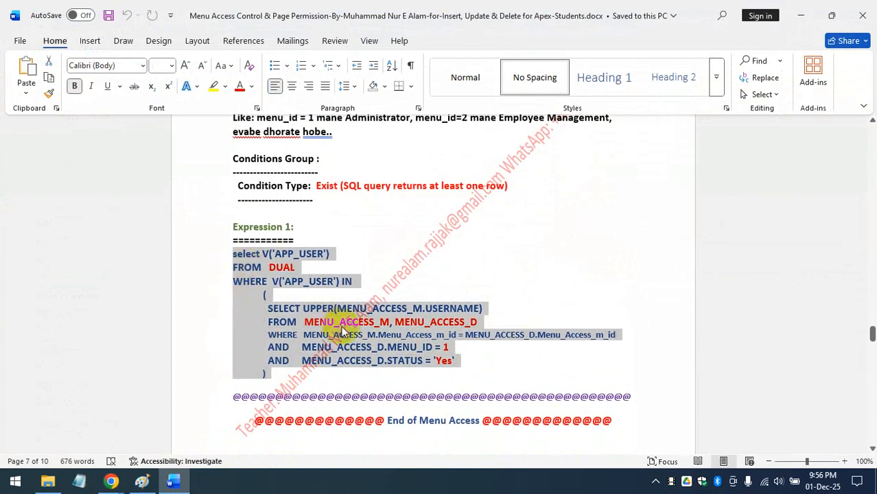
{"action": "scroll", "coordinate": [343, 328], "scroll_direction": "up", "scroll_amount": 8, "text": "ctrl"}
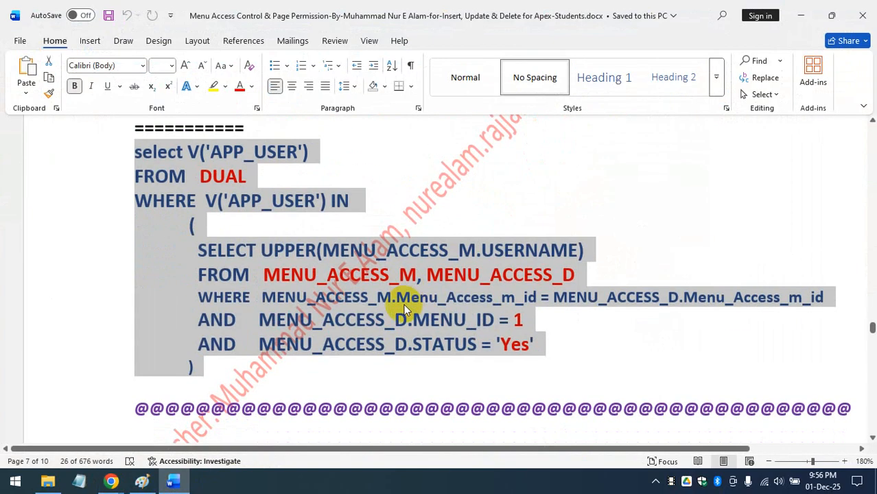
{"action": "left_click", "coordinate": [412, 323]}
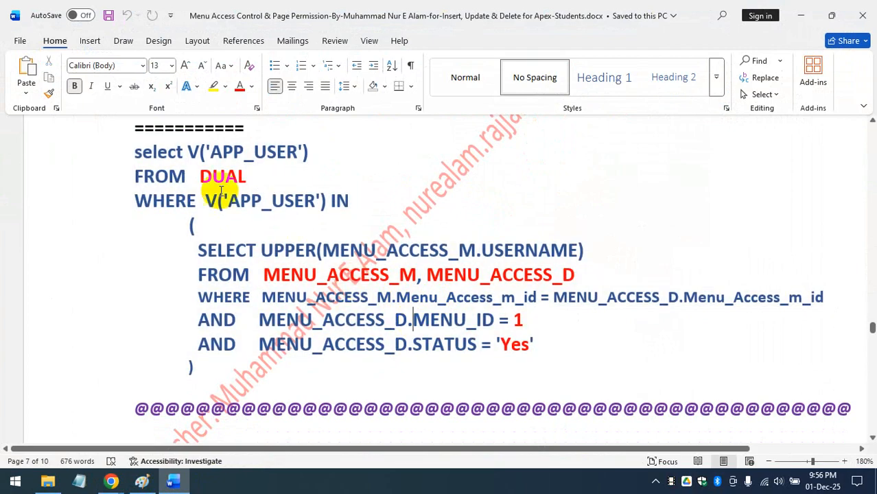
{"action": "left_click_drag", "start_coordinate": [188, 151], "coordinate": [275, 144]}
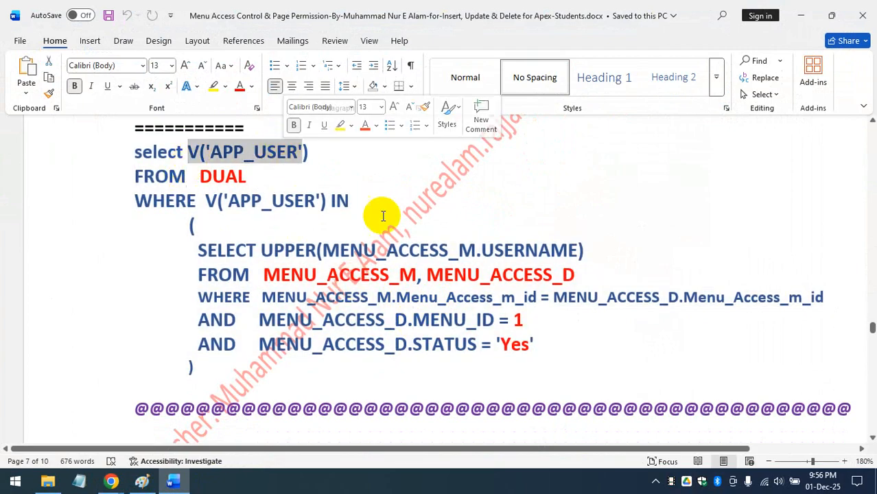
{"action": "left_click", "coordinate": [798, 17]}
{"action": "left_click", "coordinate": [797, 17]}
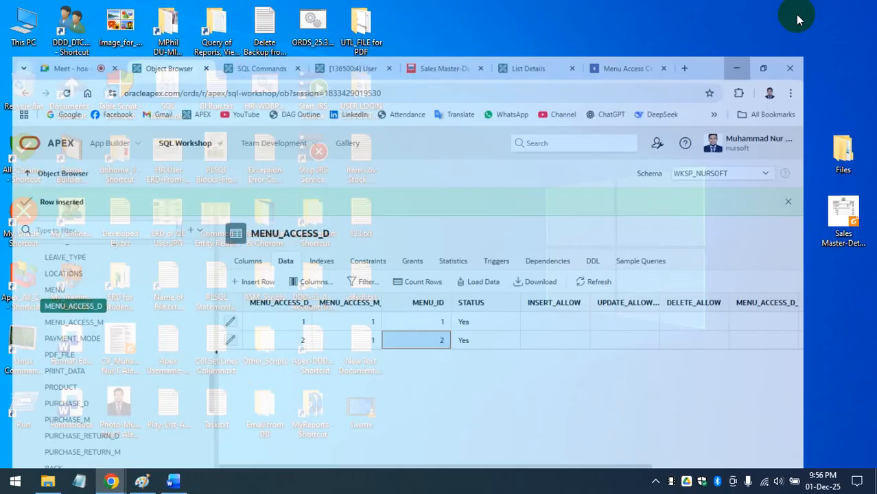
Step: Restore Chrome and look over the running app and Menu Access tabs, closing the empty Menu Access form
{"action": "left_click", "coordinate": [110, 481]}
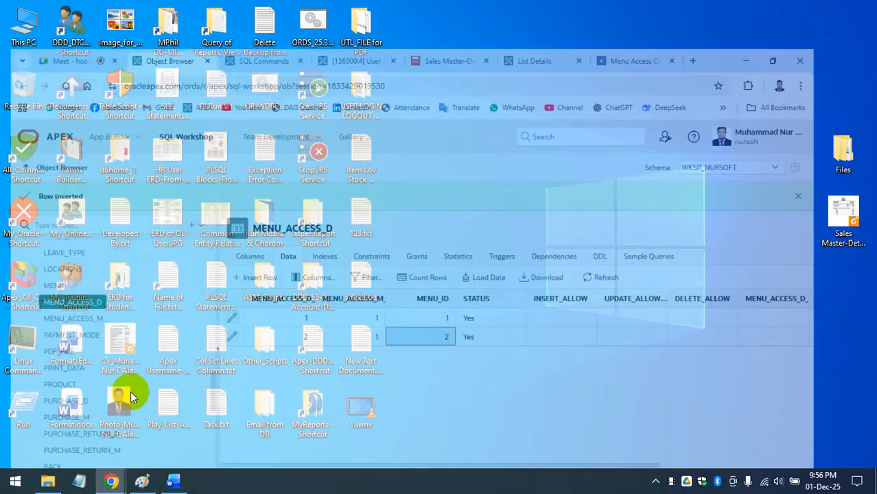
{"action": "left_click", "coordinate": [392, 12]}
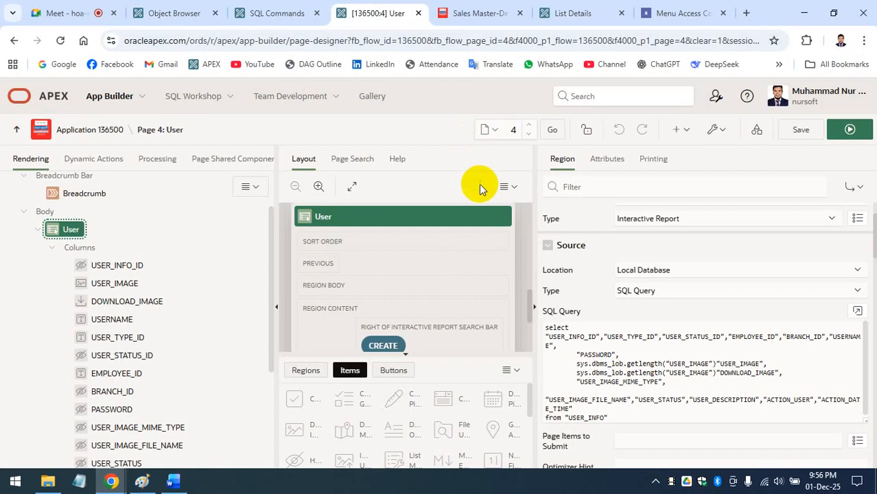
{"action": "left_click", "coordinate": [487, 12]}
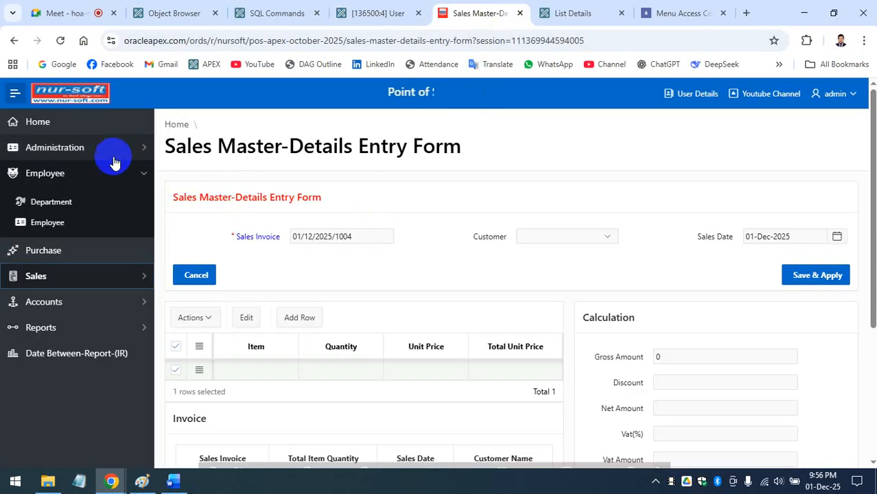
{"action": "left_click", "coordinate": [61, 124]}
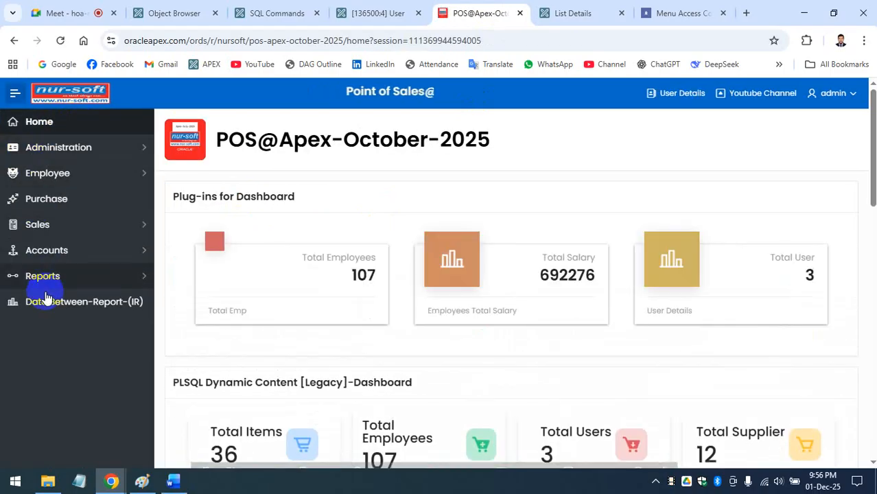
{"action": "left_click", "coordinate": [605, 11]}
{"action": "left_click", "coordinate": [683, 9]}
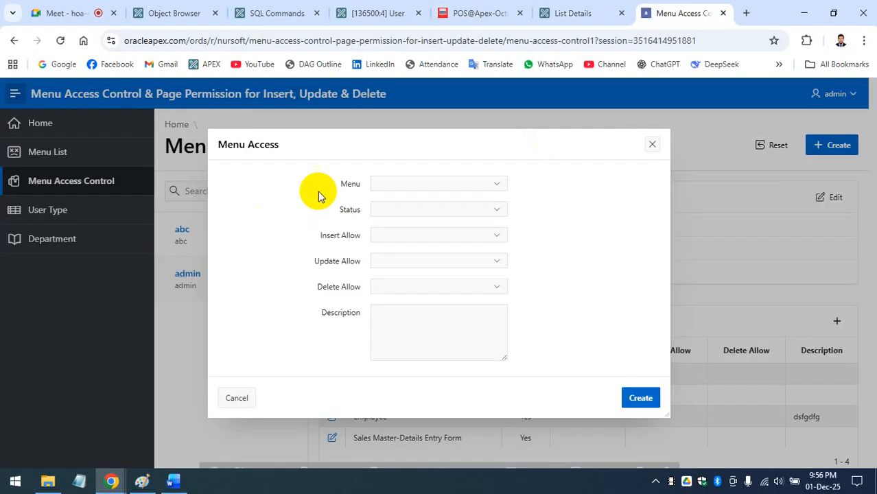
{"action": "left_click", "coordinate": [651, 146]}
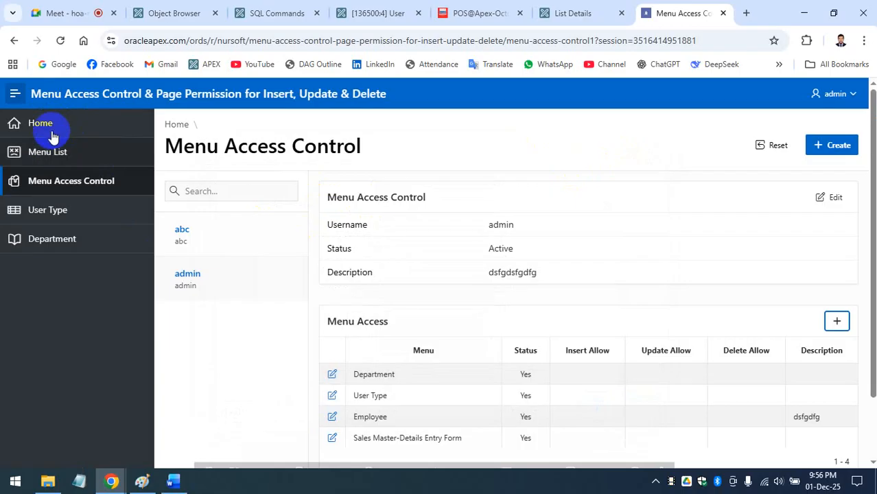
Step: Go from the Page Designer breadcrumb to the Application 136500 home
{"action": "left_click", "coordinate": [477, 20]}
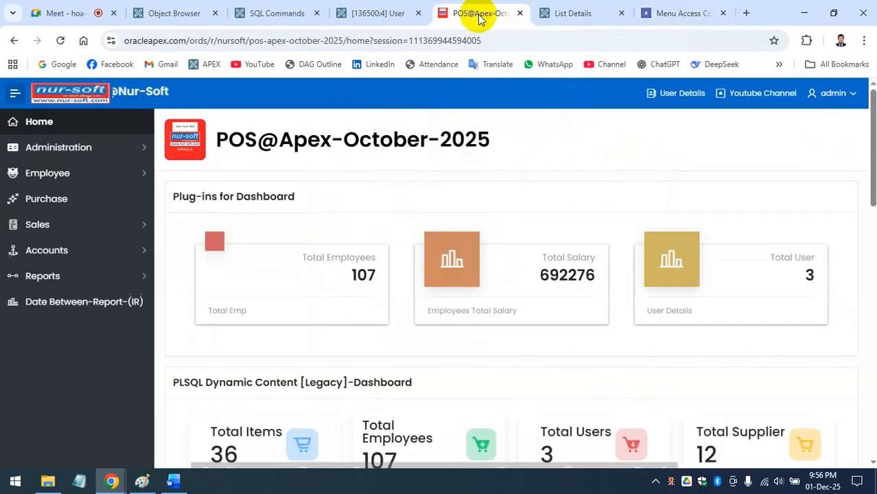
{"action": "left_click", "coordinate": [385, 5]}
{"action": "left_click", "coordinate": [96, 132]}
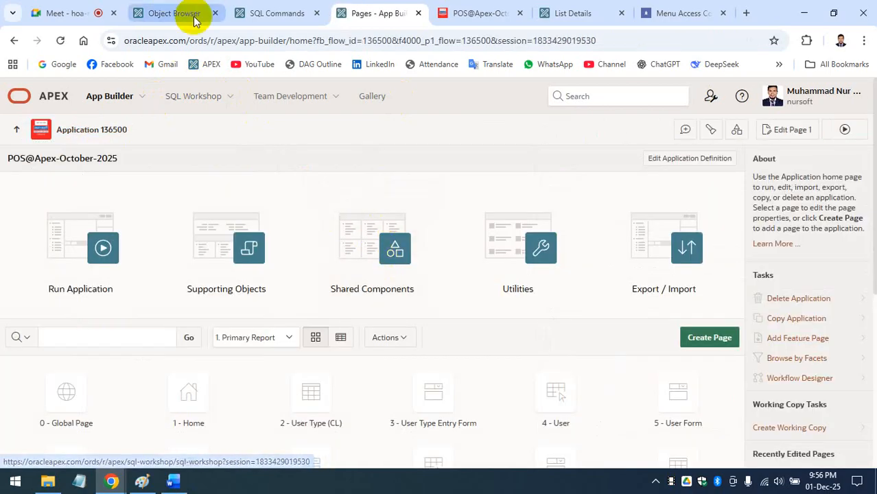
Step: From Shared Components, open Navigation Menu under Navigation and Search and select the Navigation Menu list
{"action": "left_click", "coordinate": [409, 263]}
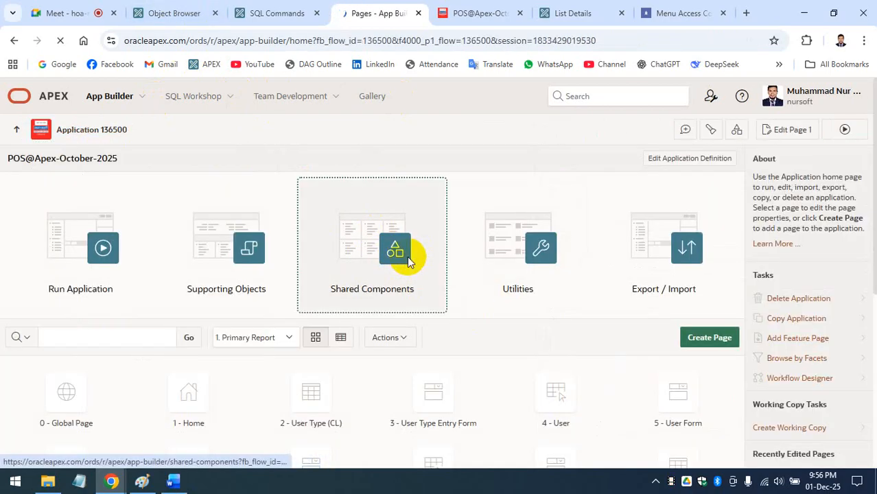
{"action": "left_click", "coordinate": [488, 10]}
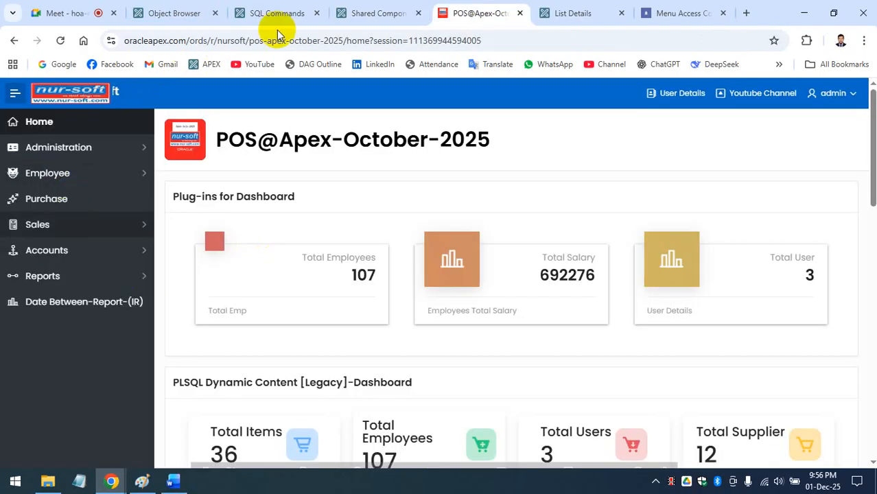
{"action": "left_click", "coordinate": [375, 13]}
{"action": "scroll", "coordinate": [117, 309], "scroll_direction": "down", "scroll_amount": 1}
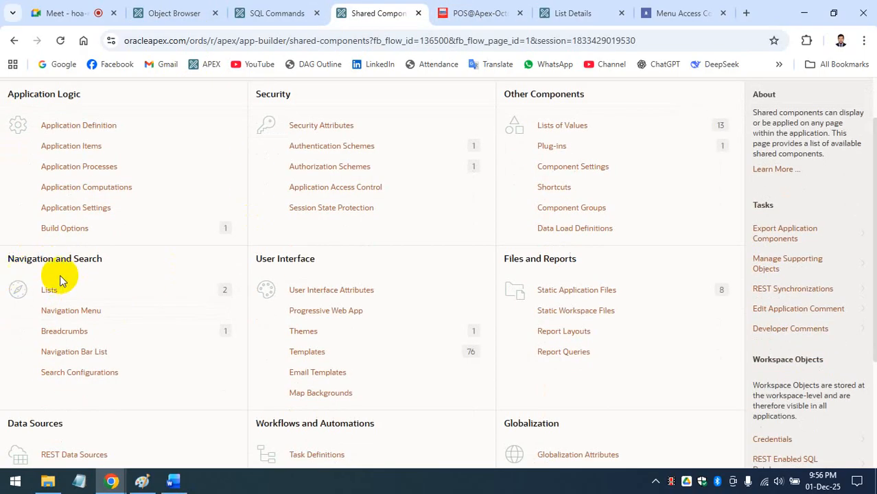
{"action": "left_click", "coordinate": [71, 311]}
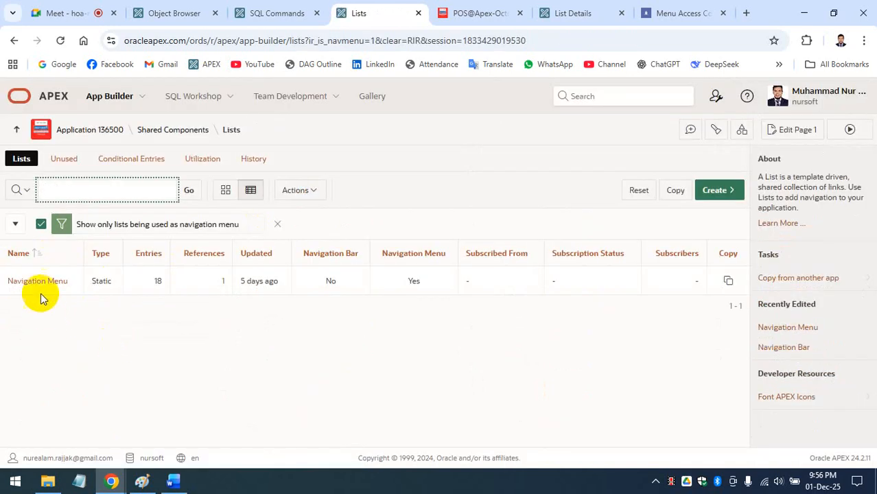
{"action": "left_click", "coordinate": [41, 286]}
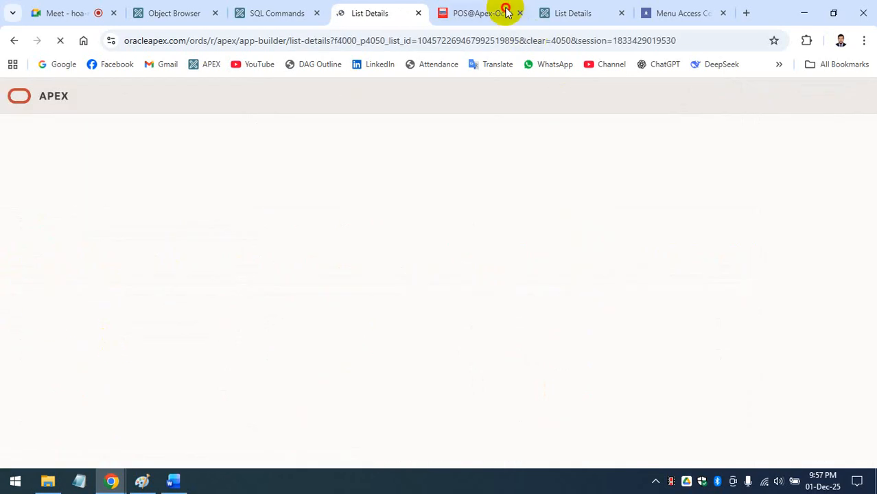
{"action": "left_click", "coordinate": [502, 12]}
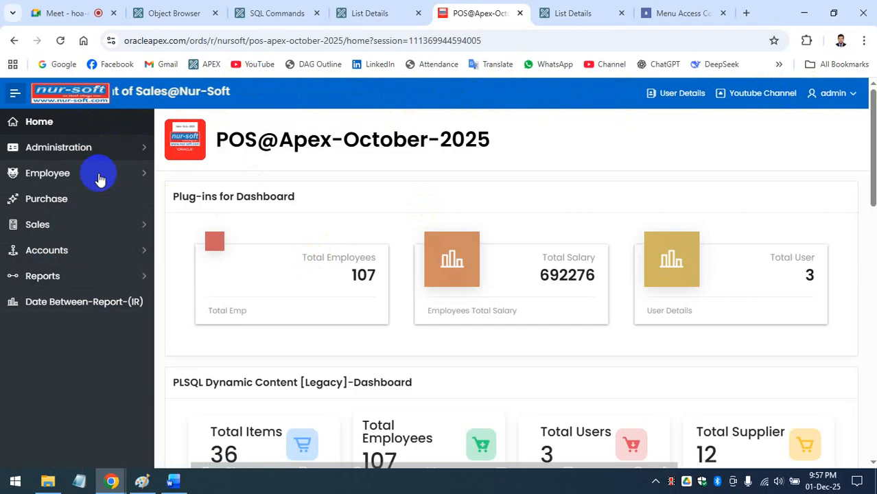
{"action": "left_click", "coordinate": [347, 14]}
{"action": "scroll", "coordinate": [138, 330], "scroll_direction": "down", "scroll_amount": 2}
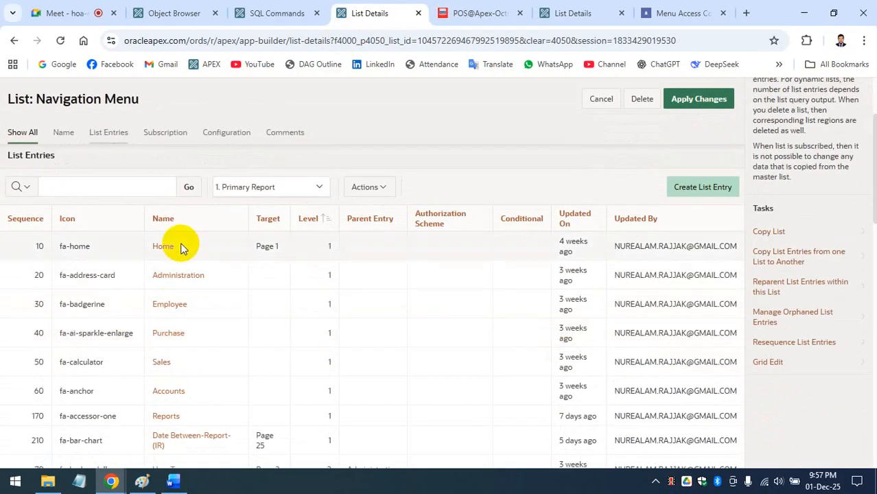
{"action": "scroll", "coordinate": [167, 306], "scroll_direction": "down", "scroll_amount": 5}
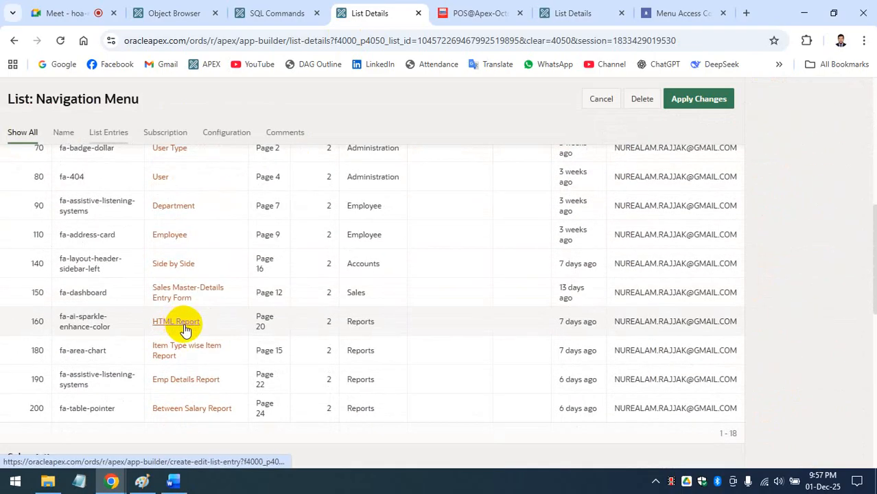
{"action": "scroll", "coordinate": [183, 322], "scroll_direction": "up", "scroll_amount": 5}
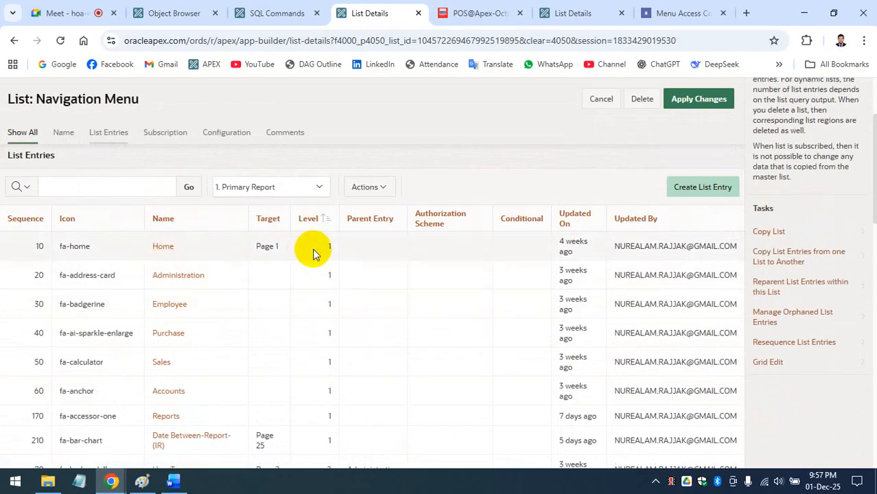
{"action": "scroll", "coordinate": [318, 259], "scroll_direction": "down", "scroll_amount": 4}
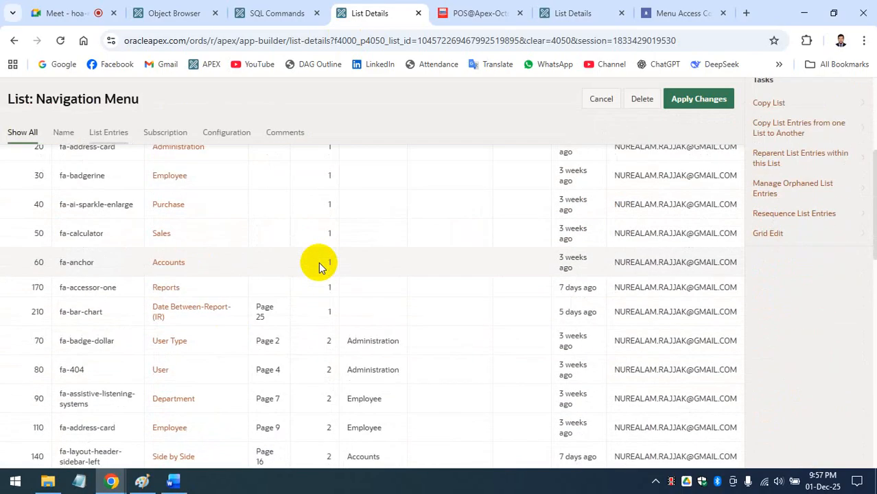
{"action": "scroll", "coordinate": [320, 264], "scroll_direction": "up", "scroll_amount": 6}
{"action": "scroll", "coordinate": [308, 317], "scroll_direction": "down", "scroll_amount": 1}
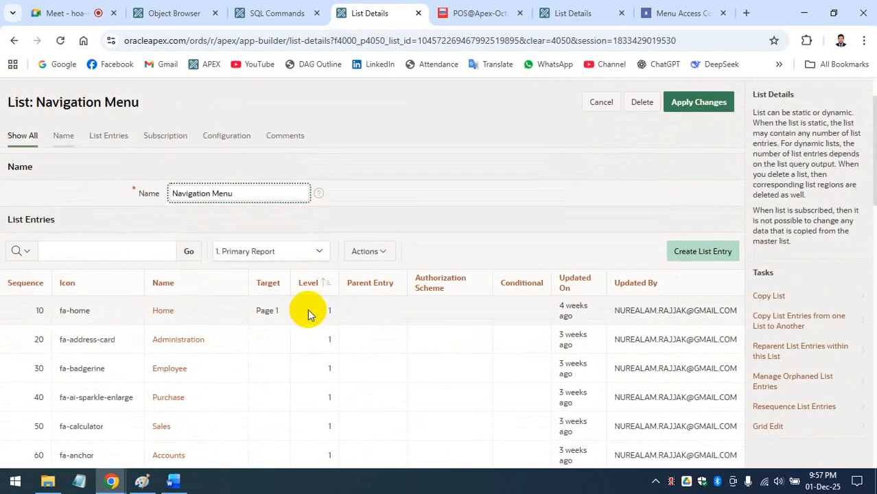
{"action": "scroll", "coordinate": [311, 351], "scroll_direction": "down", "scroll_amount": 4}
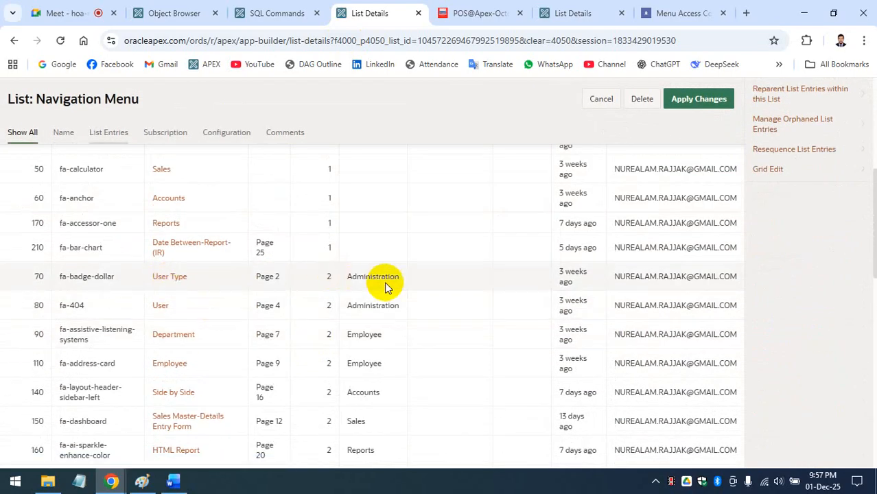
{"action": "scroll", "coordinate": [412, 206], "scroll_direction": "up", "scroll_amount": 1}
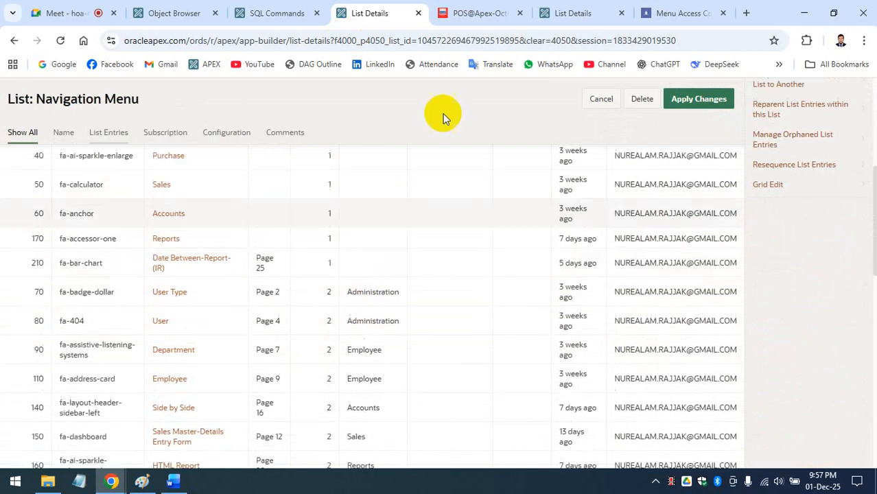
{"action": "left_click", "coordinate": [481, 13]}
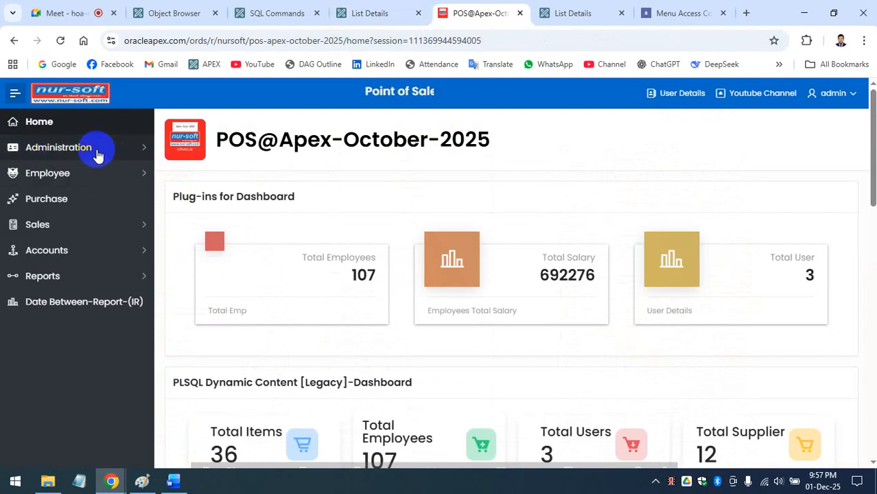
Step: Expand the running app's Administration, Employee and Sales menus, then reload the home page
{"action": "left_click", "coordinate": [139, 148]}
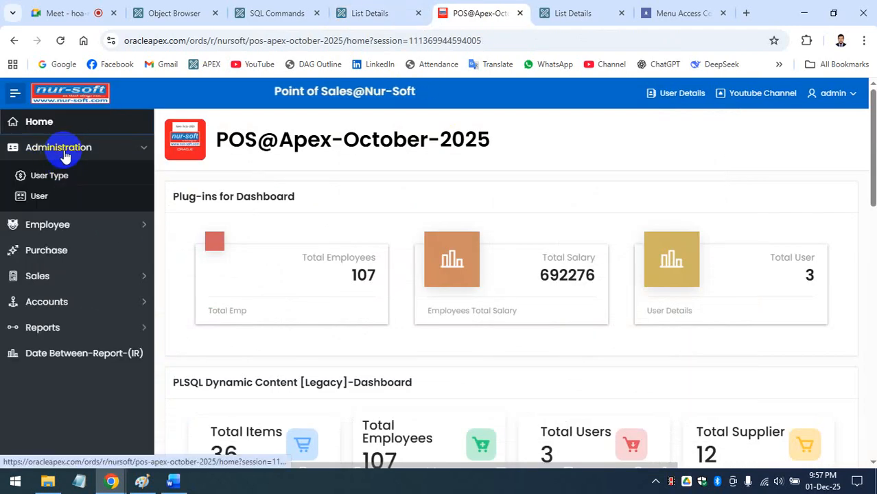
{"action": "left_click", "coordinate": [146, 225]}
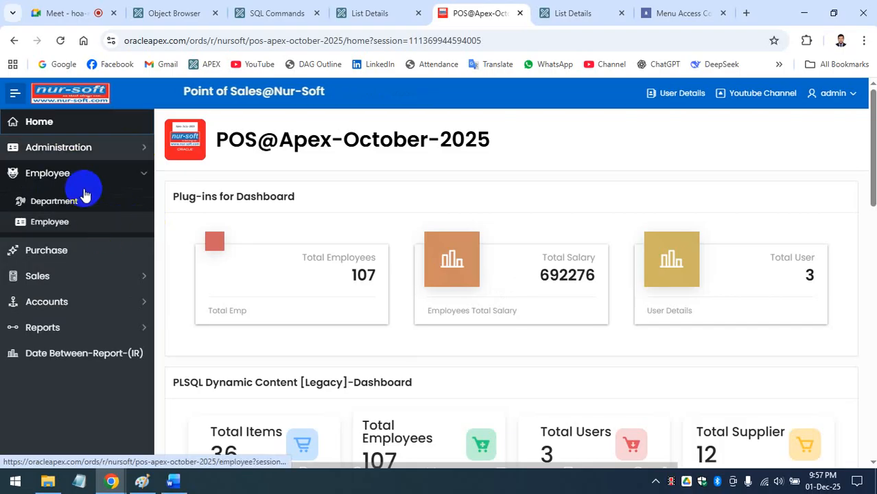
{"action": "left_click", "coordinate": [146, 275]}
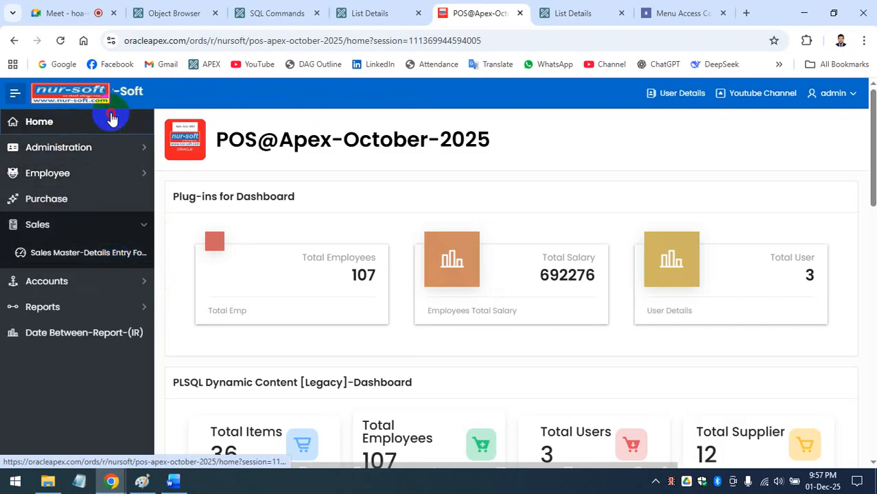
{"action": "left_click", "coordinate": [30, 122]}
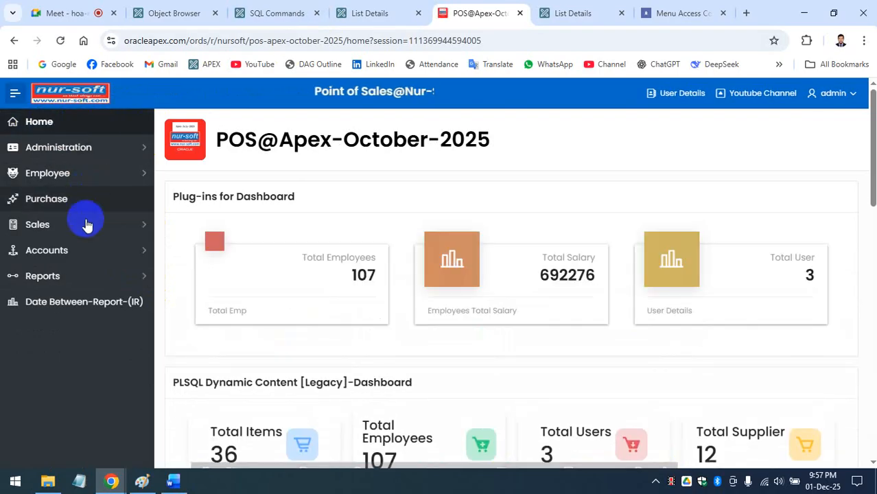
Step: Scroll through the Navigation Menu list entries, comparing them with the running POS dashboard
{"action": "left_click", "coordinate": [369, 13]}
{"action": "scroll", "coordinate": [179, 226], "scroll_direction": "up", "scroll_amount": 3}
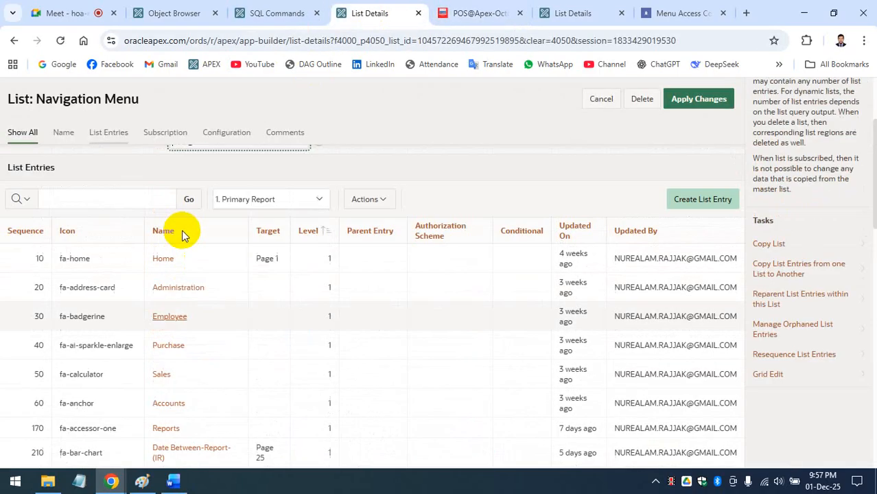
{"action": "scroll", "coordinate": [165, 275], "scroll_direction": "down", "scroll_amount": 2}
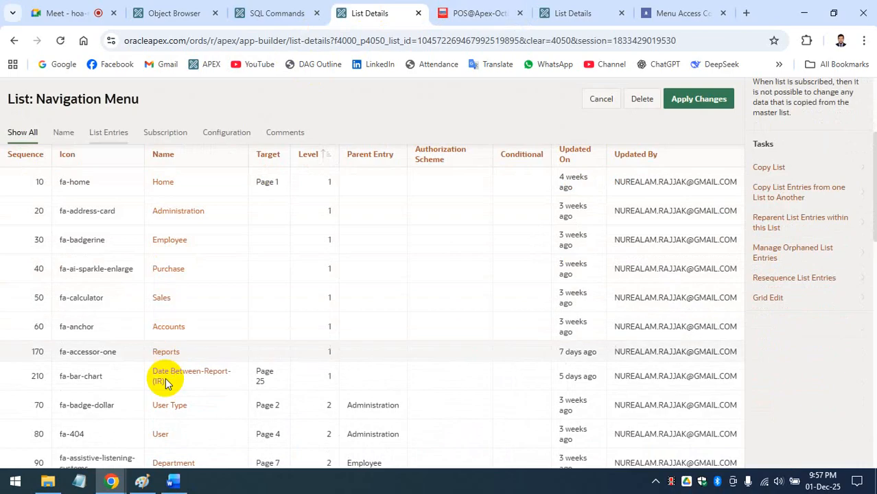
{"action": "scroll", "coordinate": [172, 416], "scroll_direction": "down", "scroll_amount": 3}
{"action": "scroll", "coordinate": [184, 385], "scroll_direction": "down", "scroll_amount": 2}
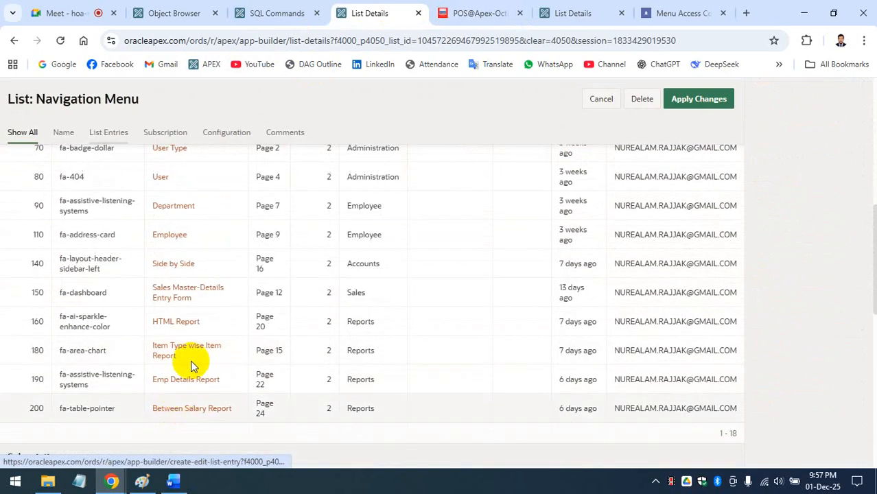
{"action": "scroll", "coordinate": [213, 343], "scroll_direction": "up", "scroll_amount": 3}
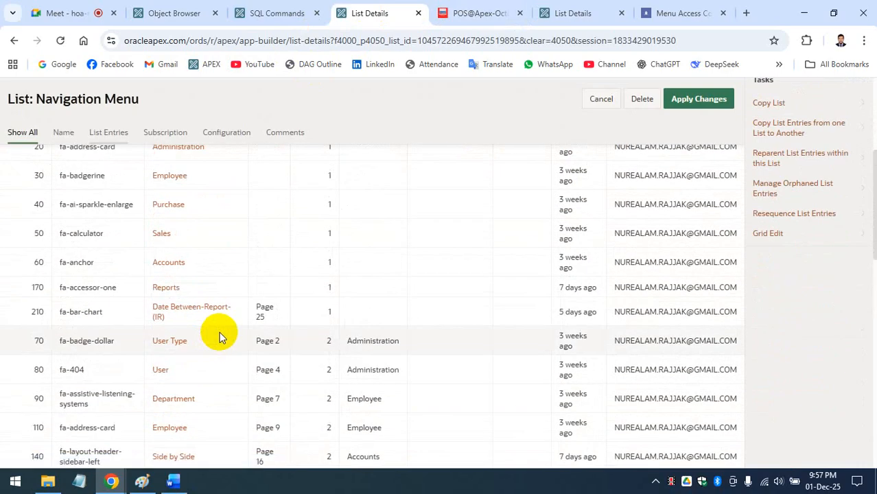
{"action": "scroll", "coordinate": [219, 326], "scroll_direction": "up", "scroll_amount": 1}
{"action": "scroll", "coordinate": [220, 326], "scroll_direction": "up", "scroll_amount": 5}
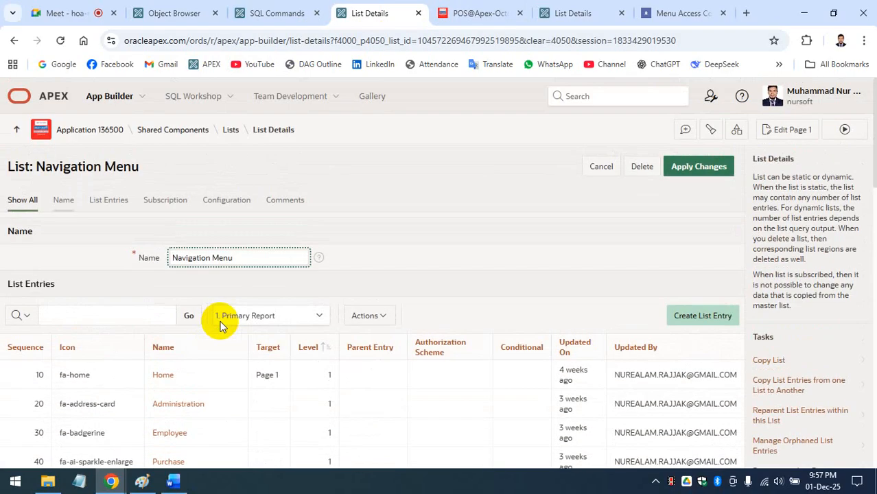
{"action": "scroll", "coordinate": [220, 326], "scroll_direction": "down", "scroll_amount": 2}
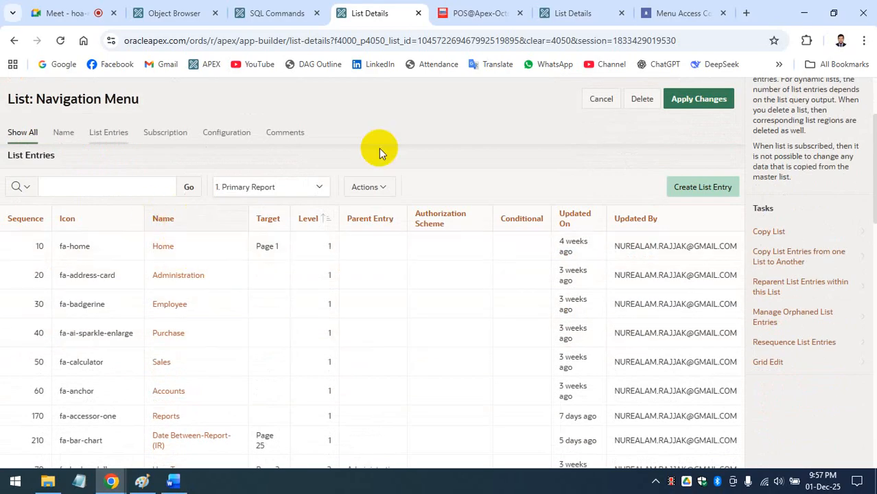
{"action": "left_click", "coordinate": [497, 6]}
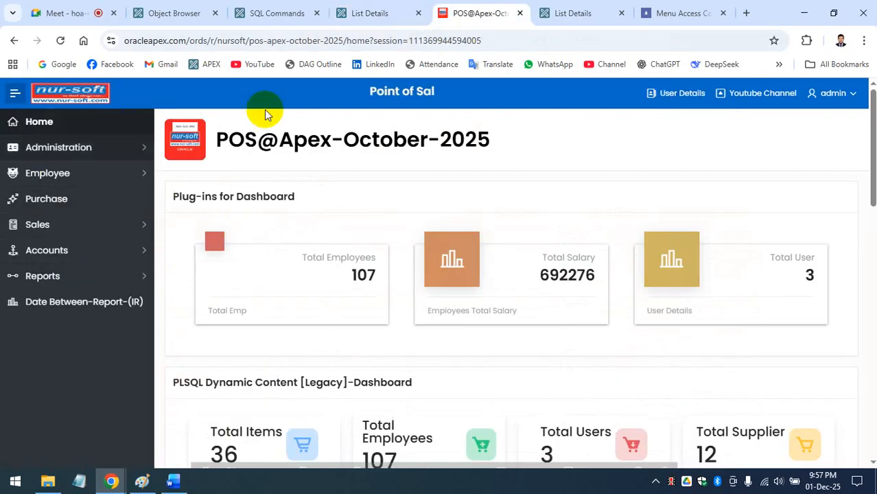
{"action": "left_click", "coordinate": [381, 5]}
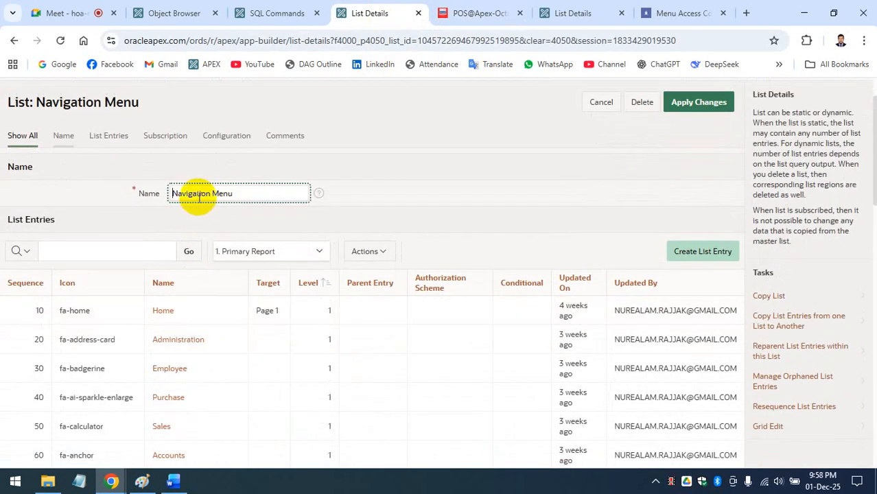
{"action": "scroll", "coordinate": [204, 260], "scroll_direction": "down", "scroll_amount": 3}
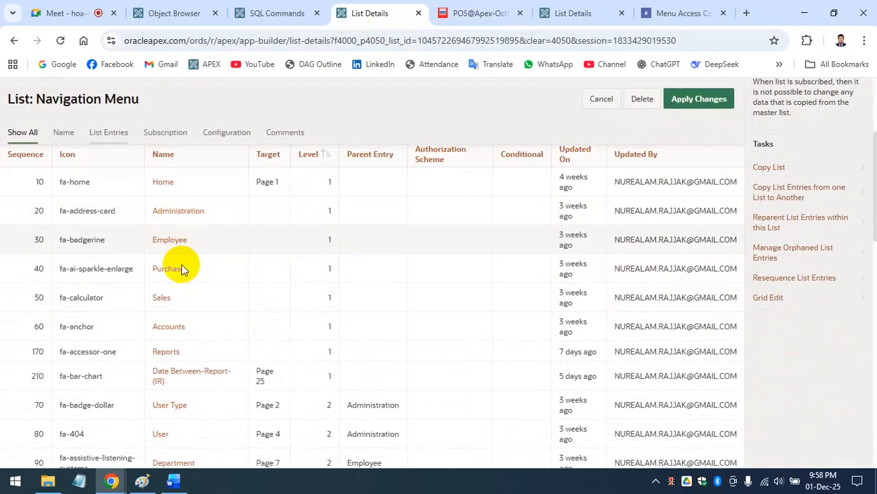
{"action": "scroll", "coordinate": [184, 354], "scroll_direction": "down", "scroll_amount": 2}
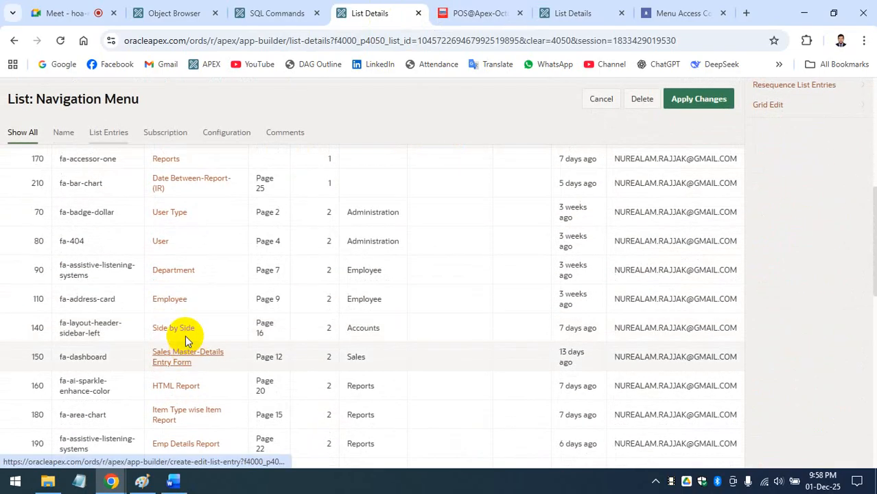
Step: Toggle Administration (User Type, User) and Employee (Department, Employee), leaving Sales expanded
{"action": "left_click", "coordinate": [475, 11]}
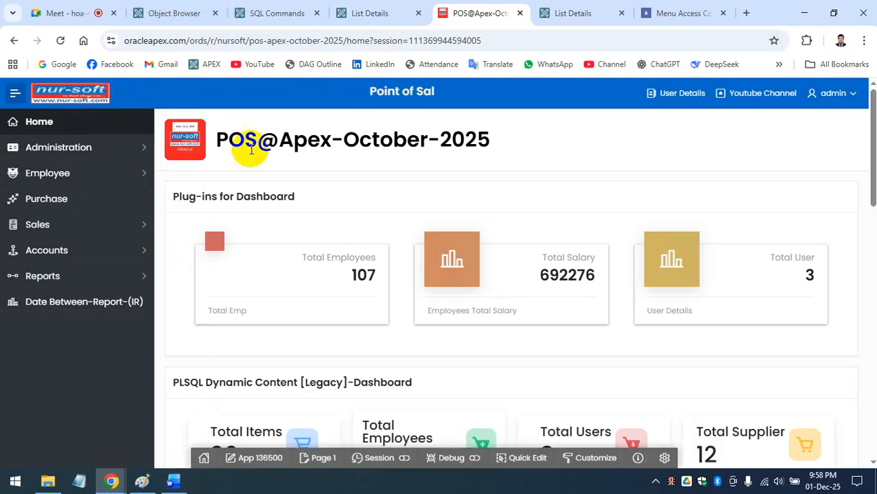
{"action": "left_click", "coordinate": [385, 13]}
{"action": "left_click", "coordinate": [447, 8]}
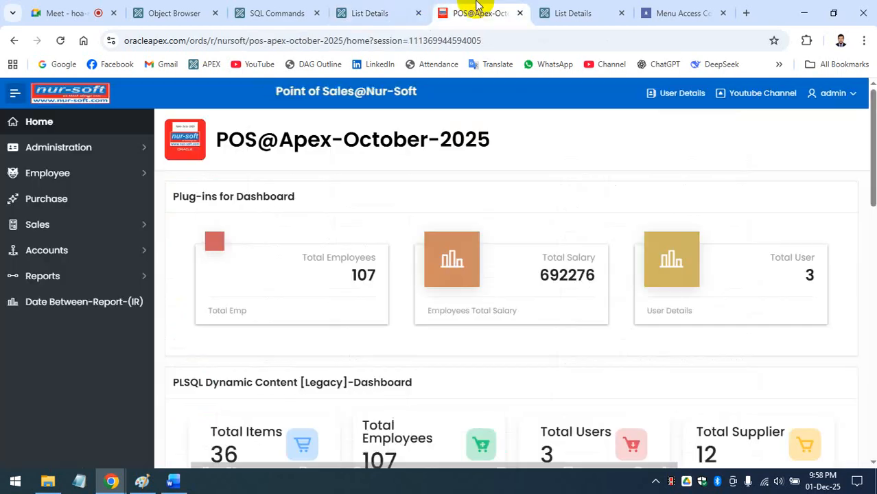
{"action": "left_click", "coordinate": [141, 148]}
{"action": "left_click", "coordinate": [145, 151]}
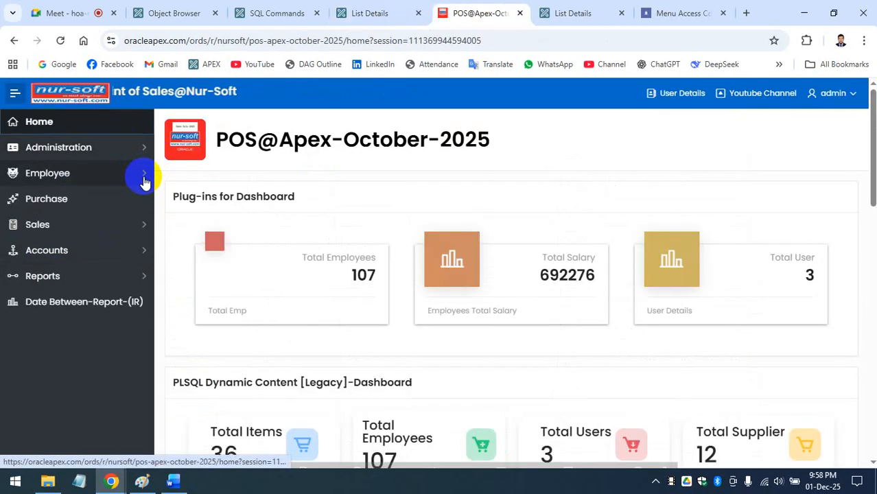
{"action": "left_click", "coordinate": [145, 178]}
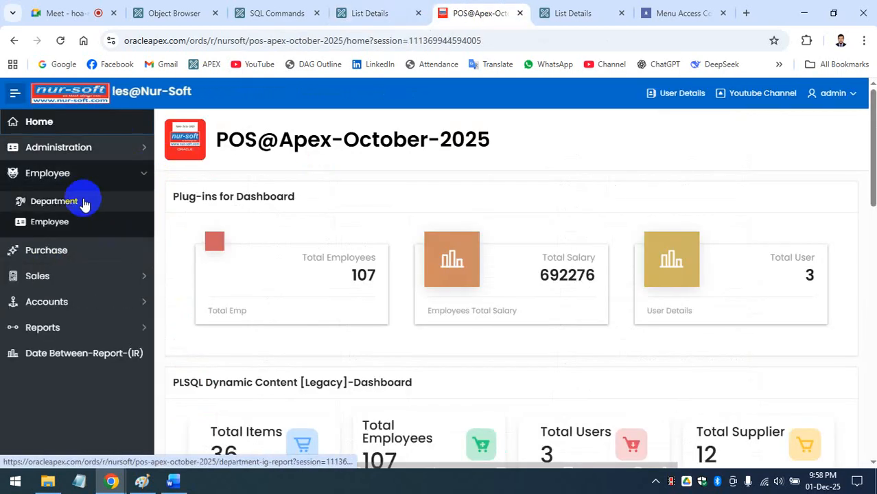
{"action": "left_click", "coordinate": [133, 176]}
{"action": "left_click", "coordinate": [141, 225]}
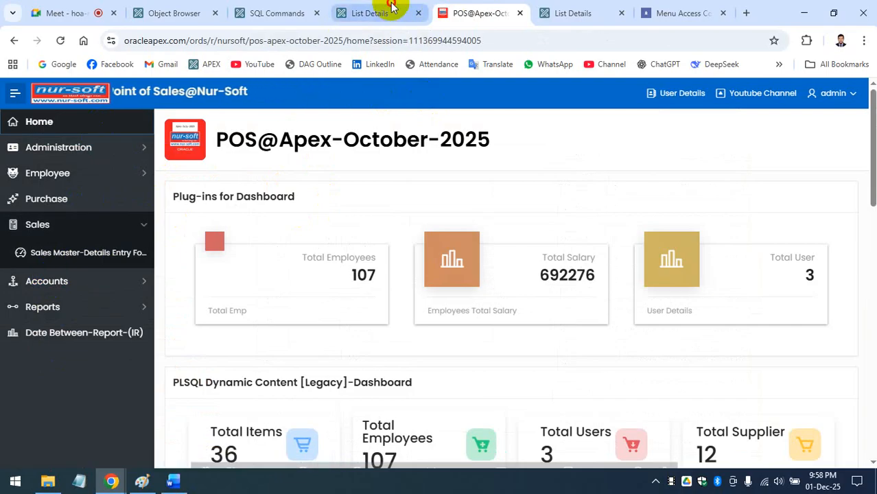
Step: Scroll the User Type list entry editor down to its Conditions section
{"action": "left_click", "coordinate": [370, 13]}
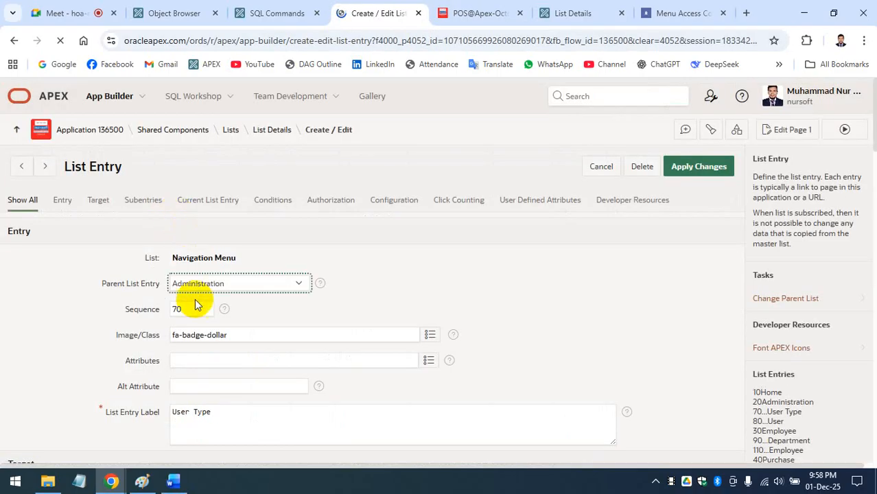
{"action": "scroll", "coordinate": [202, 297], "scroll_direction": "down", "scroll_amount": 2}
{"action": "scroll", "coordinate": [175, 336], "scroll_direction": "down", "scroll_amount": 4}
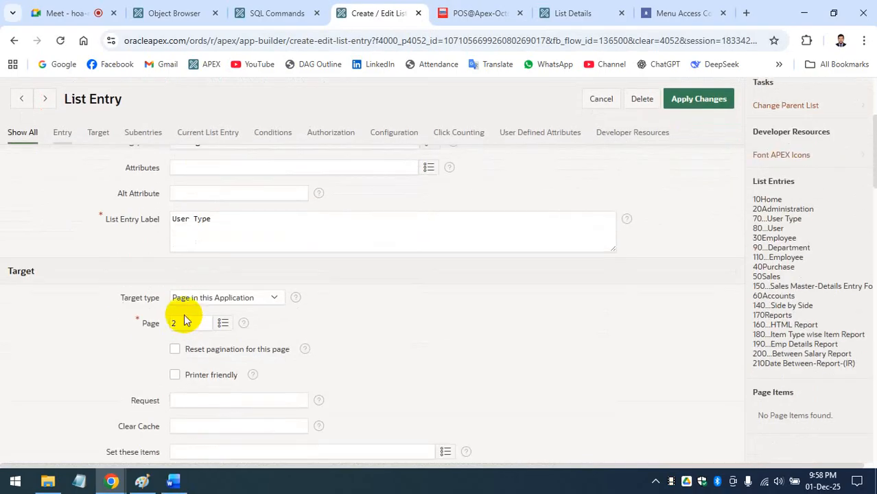
{"action": "scroll", "coordinate": [194, 313], "scroll_direction": "down", "scroll_amount": 10}
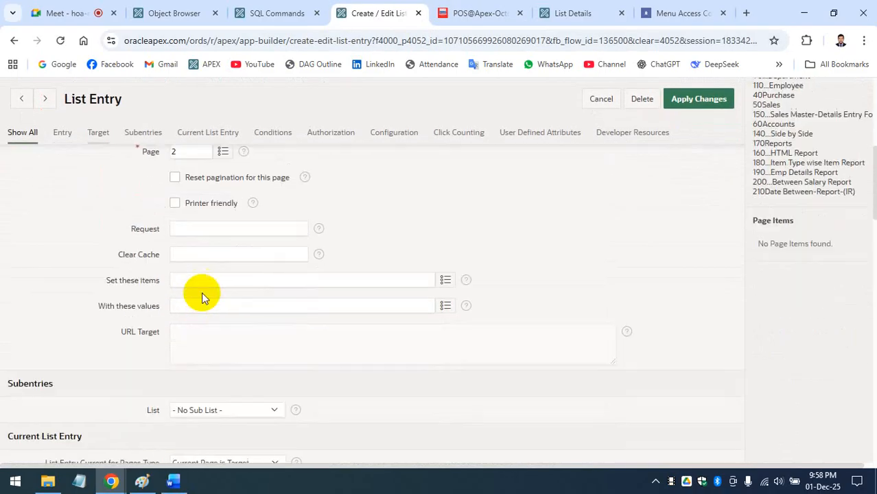
{"action": "scroll", "coordinate": [62, 295], "scroll_direction": "down", "scroll_amount": 2}
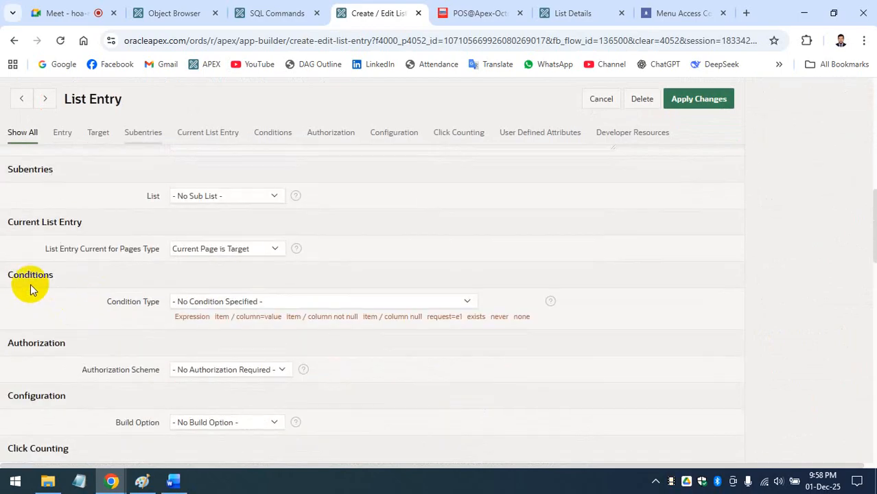
{"action": "left_click_drag", "start_coordinate": [9, 277], "coordinate": [65, 279]}
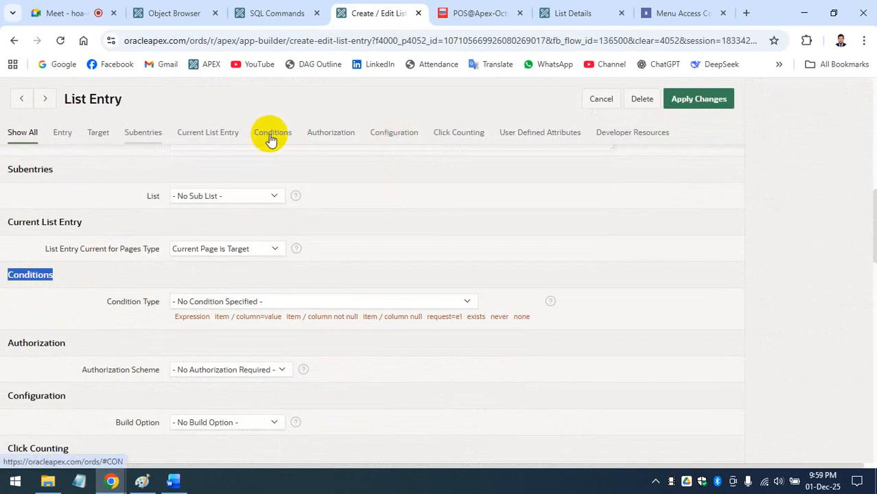
Step: Set Condition Type to Exists (SQL query returns at least one row), then bring up the Word SQL notes
{"action": "left_click", "coordinate": [273, 303]}
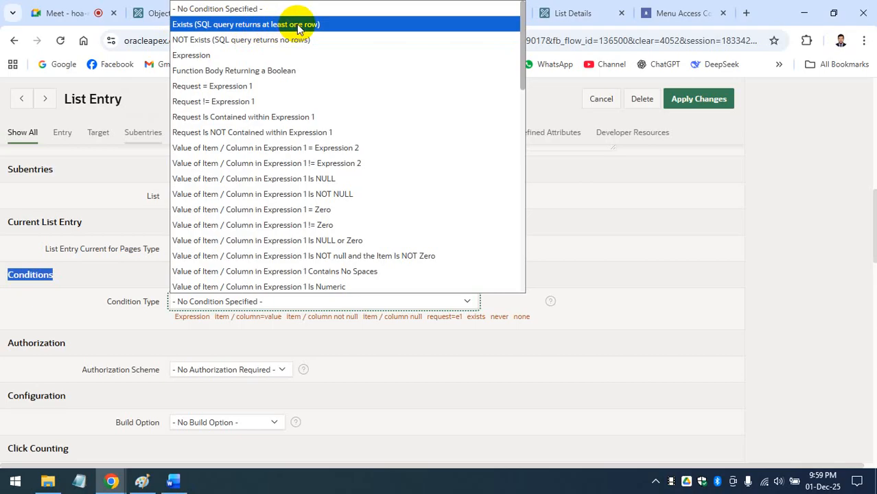
{"action": "scroll", "coordinate": [302, 89], "scroll_direction": "down", "scroll_amount": 10}
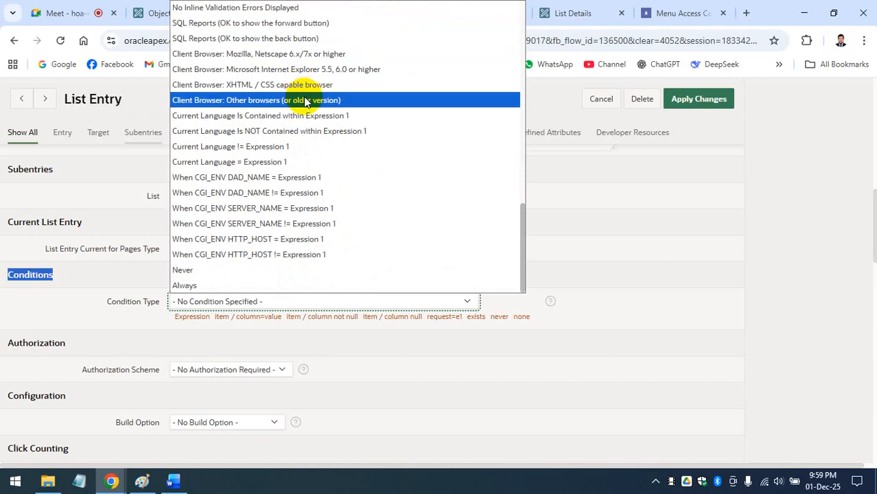
{"action": "scroll", "coordinate": [306, 101], "scroll_direction": "up", "scroll_amount": 10}
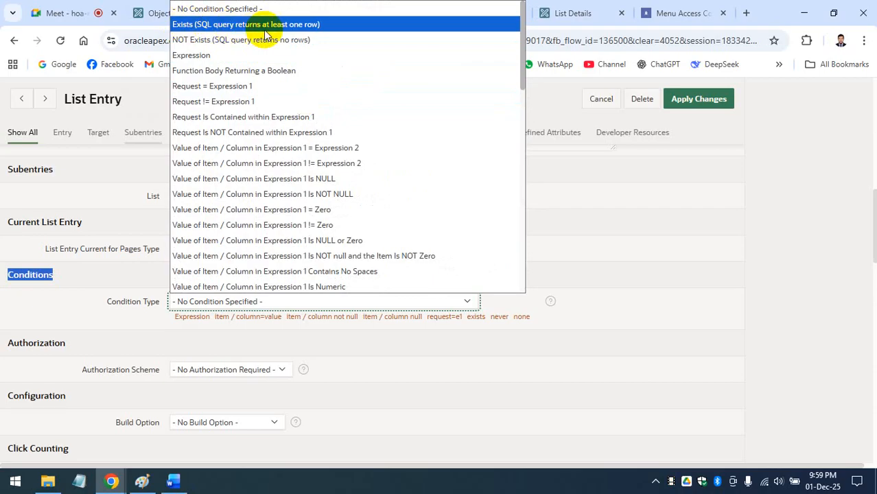
{"action": "left_click", "coordinate": [296, 26]}
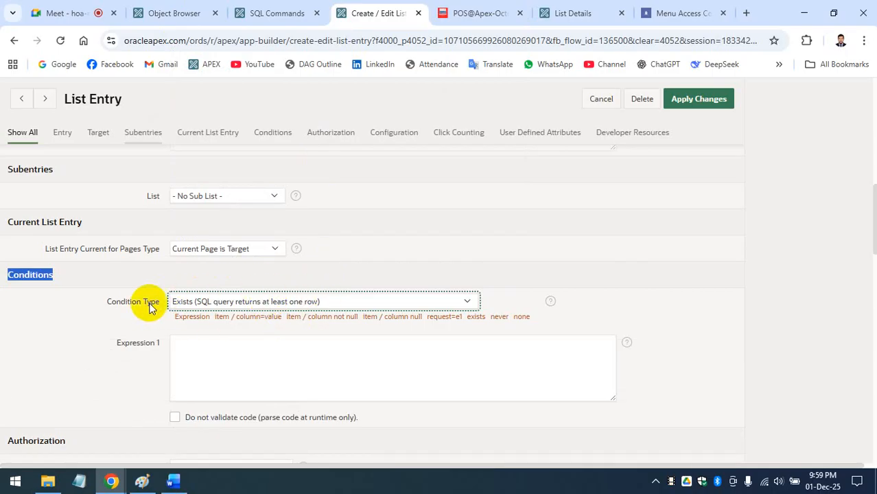
{"action": "left_click", "coordinate": [272, 301]}
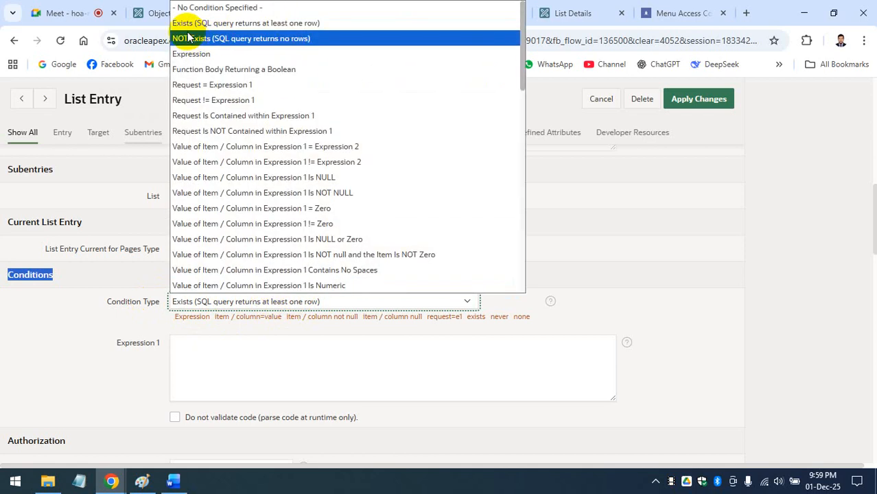
{"action": "left_click", "coordinate": [776, 186]}
{"action": "left_click", "coordinate": [253, 361]}
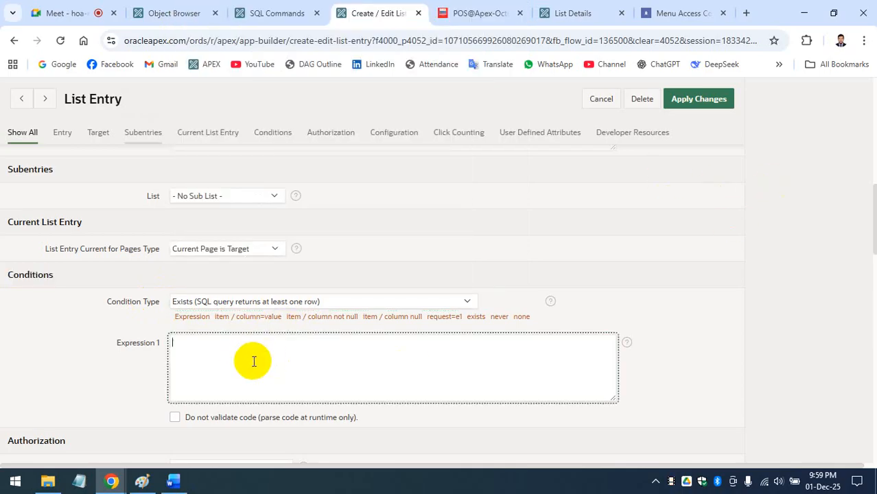
{"action": "left_click", "coordinate": [174, 481]}
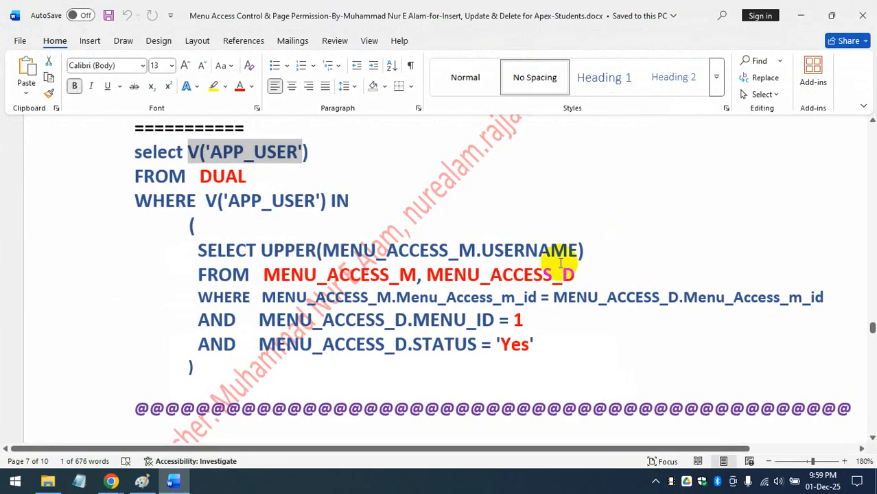
Step: Review the Expression 1 query in Word, highlighting the V('APP_USER') expression
{"action": "scroll", "coordinate": [416, 249], "scroll_direction": "up", "scroll_amount": 10}
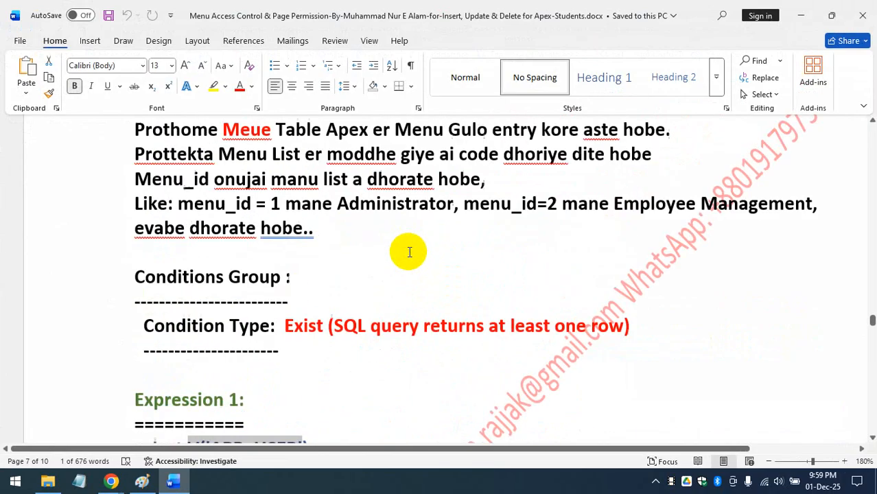
{"action": "left_click_drag", "start_coordinate": [179, 210], "coordinate": [435, 213]}
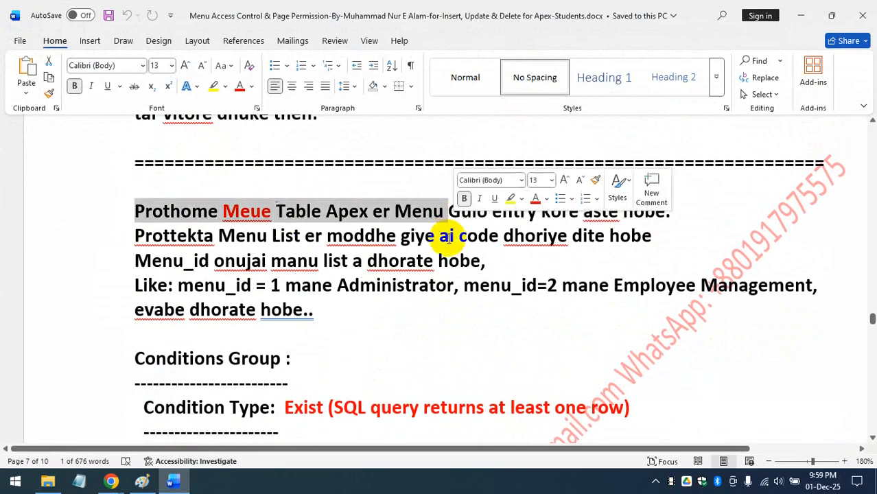
{"action": "scroll", "coordinate": [369, 248], "scroll_direction": "down", "scroll_amount": 2}
{"action": "scroll", "coordinate": [368, 248], "scroll_direction": "down", "scroll_amount": 2}
{"action": "left_click_drag", "start_coordinate": [282, 191], "coordinate": [433, 245]}
{"action": "scroll", "coordinate": [434, 245], "scroll_direction": "down", "scroll_amount": 3}
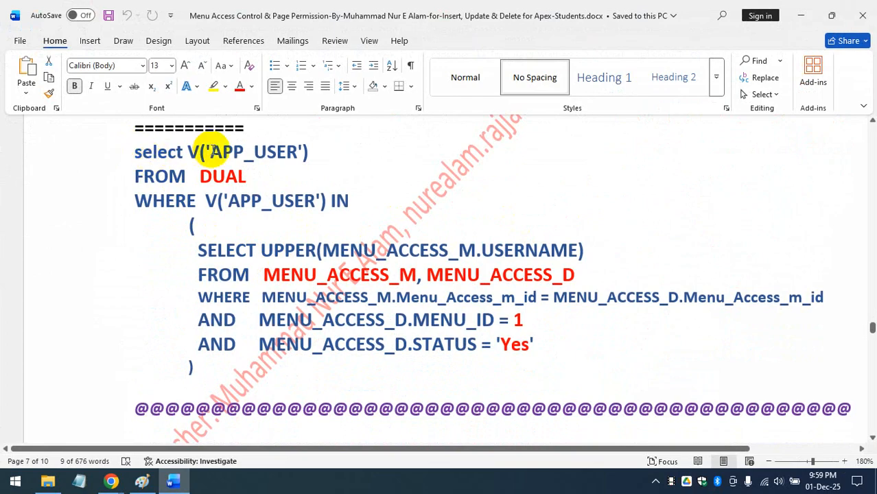
{"action": "left_click", "coordinate": [195, 152]}
{"action": "left_click_drag", "start_coordinate": [197, 152], "coordinate": [309, 152]}
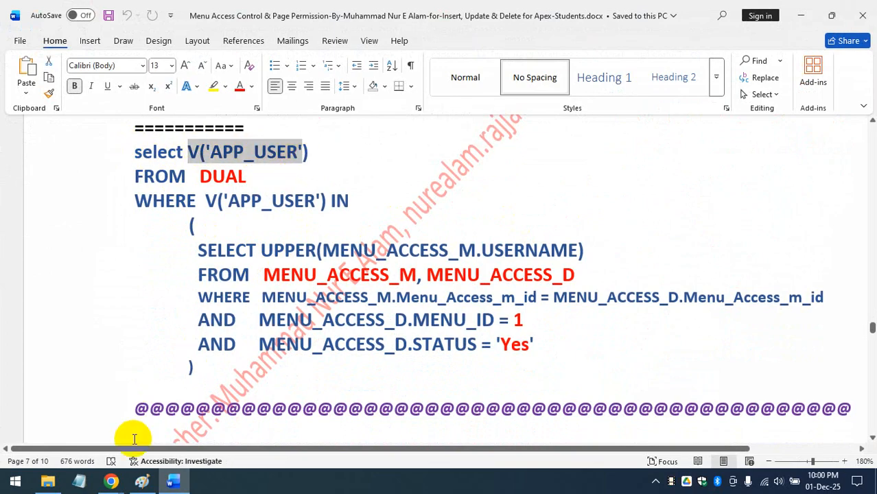
{"action": "left_click", "coordinate": [78, 443]}
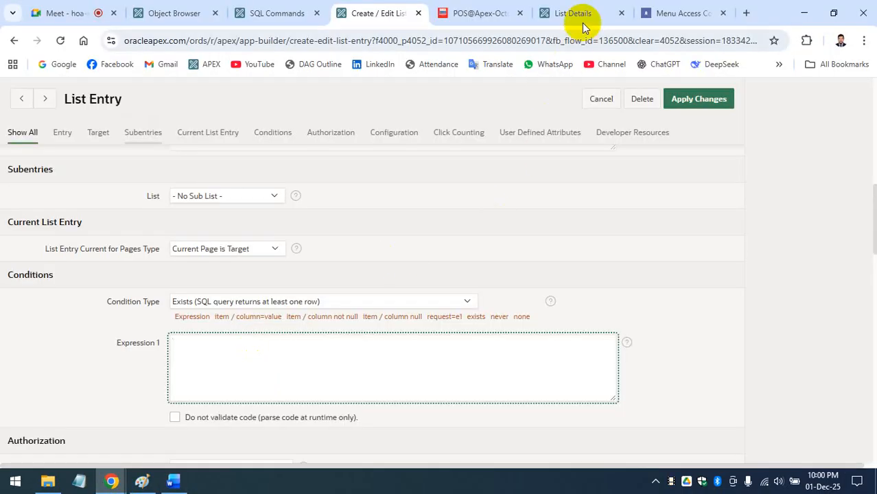
{"action": "left_click", "coordinate": [480, 13]}
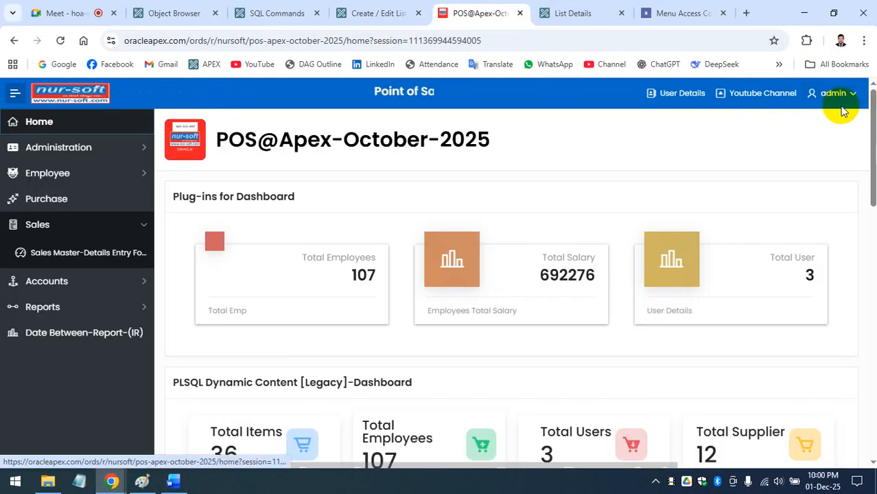
{"action": "left_click", "coordinate": [174, 481]}
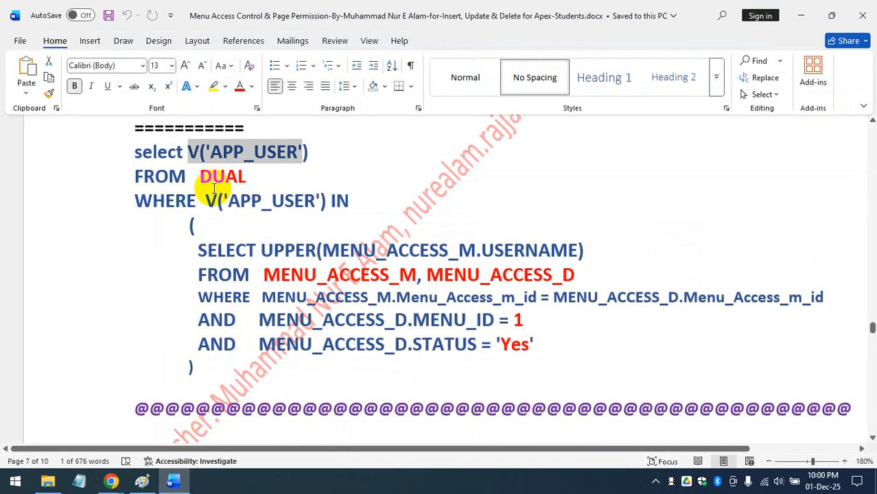
Step: Go over the subquery's SELECT UPPER(MENU_ACCESS_M.USERNAME) line and MENU_ACCESS_M table name
{"action": "scroll", "coordinate": [324, 206], "scroll_direction": "down", "scroll_amount": 4, "text": "ctrl"}
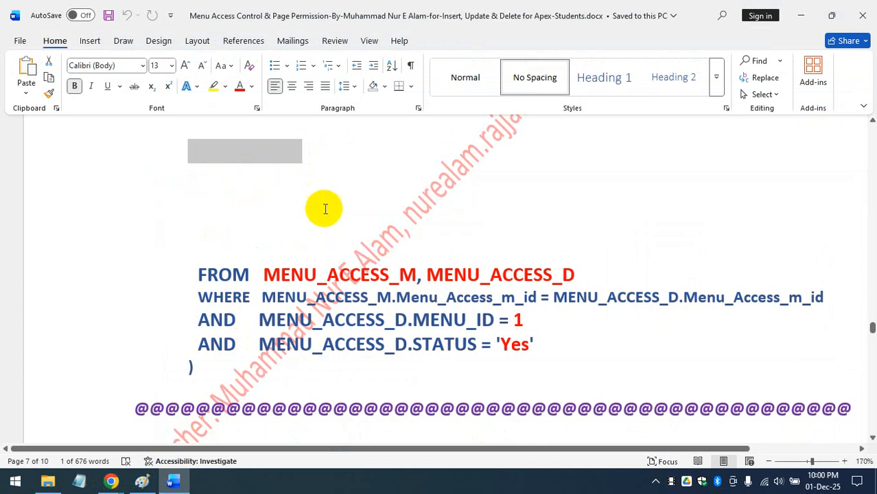
{"action": "scroll", "coordinate": [328, 208], "scroll_direction": "down", "scroll_amount": 2, "text": "ctrl"}
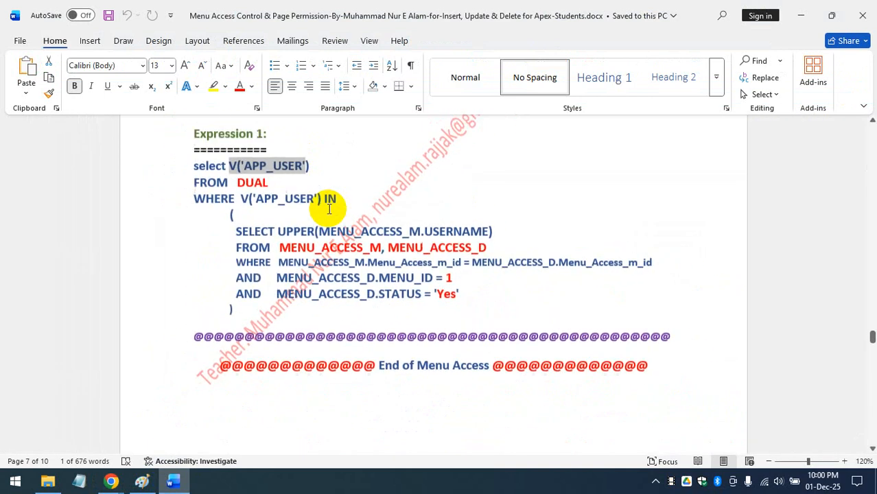
{"action": "left_click", "coordinate": [342, 205]}
{"action": "scroll", "coordinate": [342, 205], "scroll_direction": "up", "scroll_amount": 5}
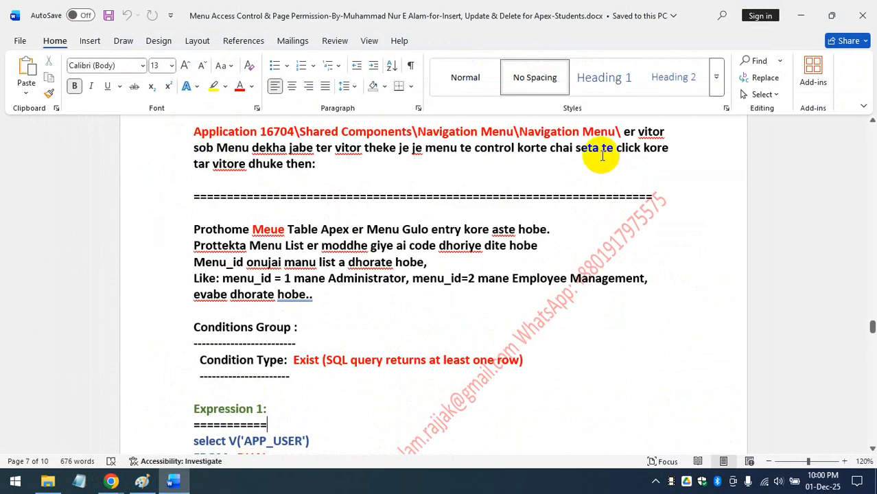
{"action": "scroll", "coordinate": [465, 240], "scroll_direction": "down", "scroll_amount": 5}
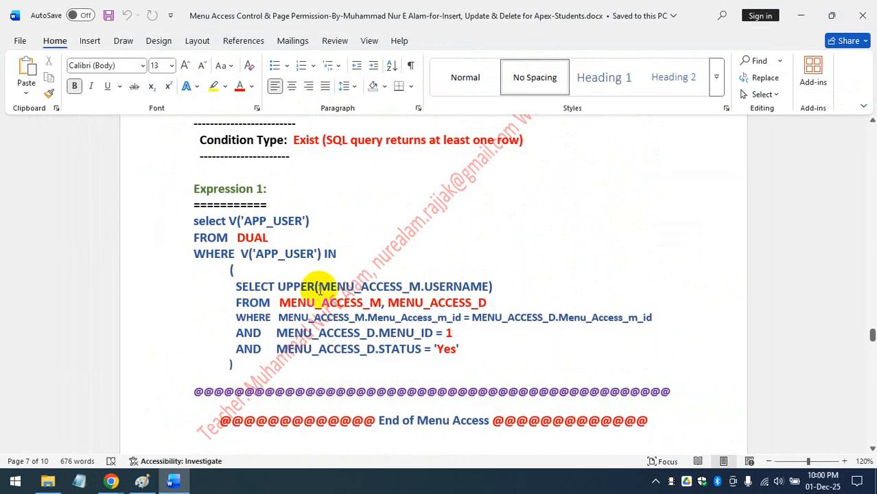
{"action": "left_click_drag", "start_coordinate": [463, 352], "coordinate": [161, 291]}
{"action": "left_click", "coordinate": [294, 320]}
{"action": "left_click", "coordinate": [249, 286]}
{"action": "left_click", "coordinate": [281, 287]}
{"action": "left_click_drag", "start_coordinate": [336, 286], "coordinate": [464, 287]}
{"action": "left_click", "coordinate": [464, 286]}
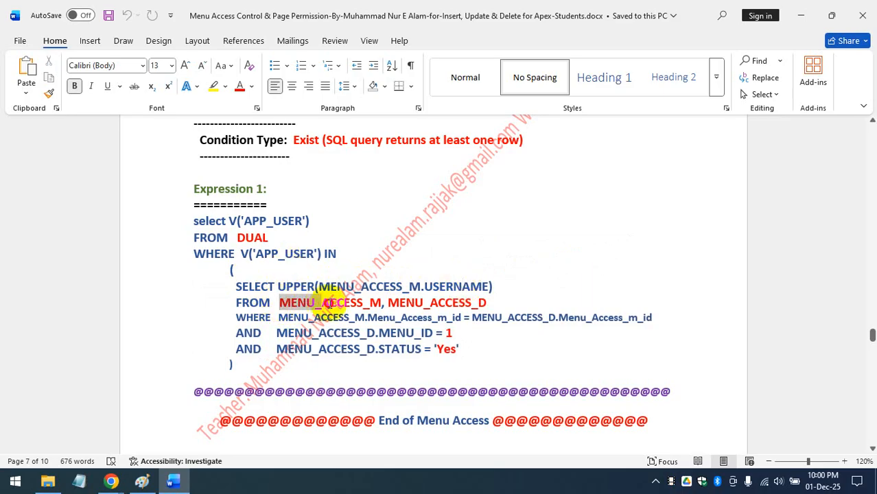
{"action": "left_click_drag", "start_coordinate": [339, 304], "coordinate": [486, 302]}
{"action": "left_click", "coordinate": [384, 304]}
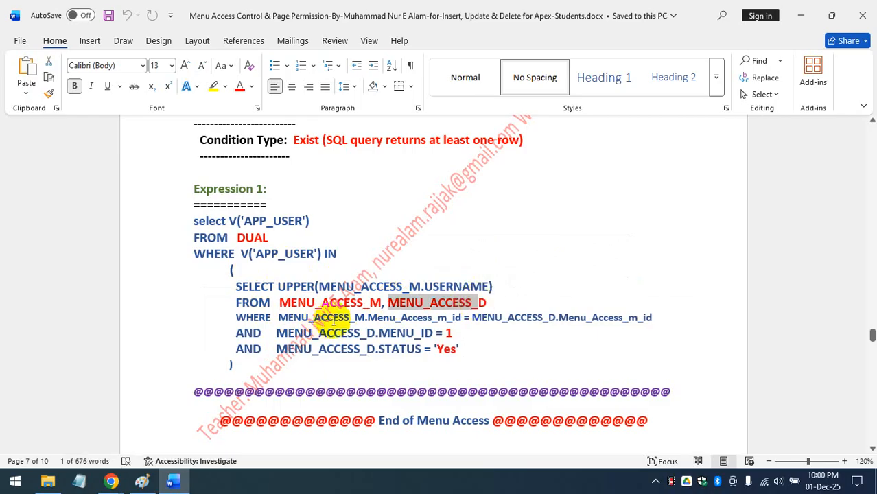
{"action": "left_click", "coordinate": [412, 317]}
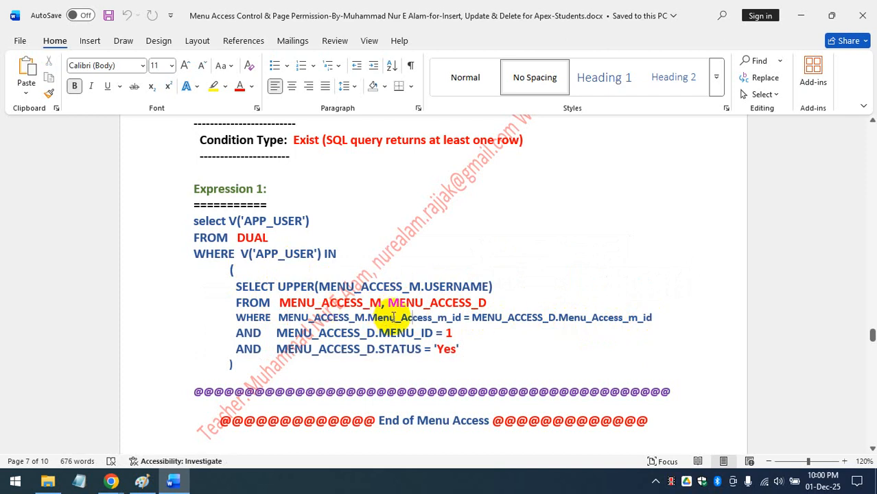
Step: Trace 'APP_USER' and the MENU_ACCESS_M to MENU_ACCESS_D join condition in WHERE
{"action": "double_click", "coordinate": [247, 222]}
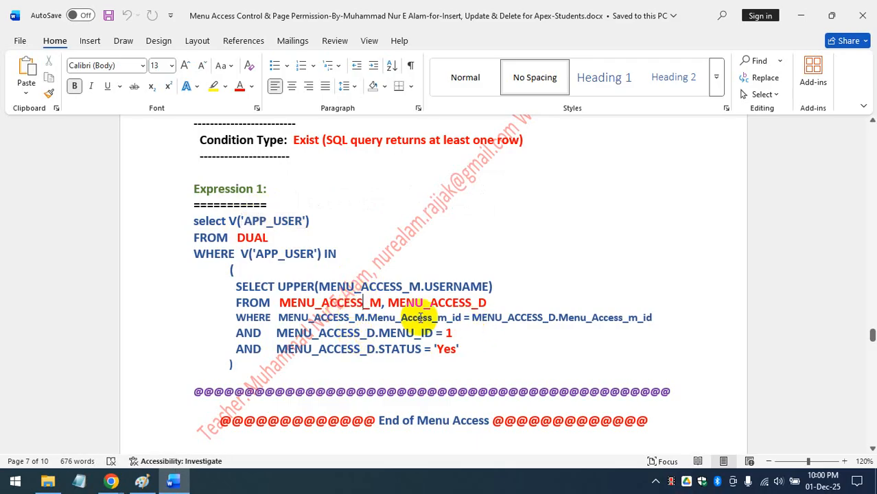
{"action": "left_click_drag", "start_coordinate": [369, 318], "coordinate": [459, 318]}
{"action": "left_click_drag", "start_coordinate": [550, 319], "coordinate": [638, 318]}
{"action": "left_click", "coordinate": [639, 319]}
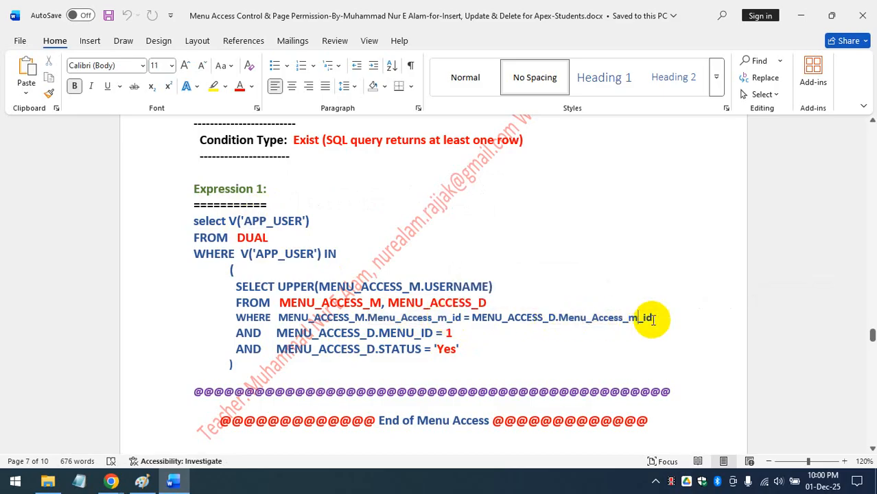
{"action": "left_click_drag", "start_coordinate": [310, 318], "coordinate": [461, 318]}
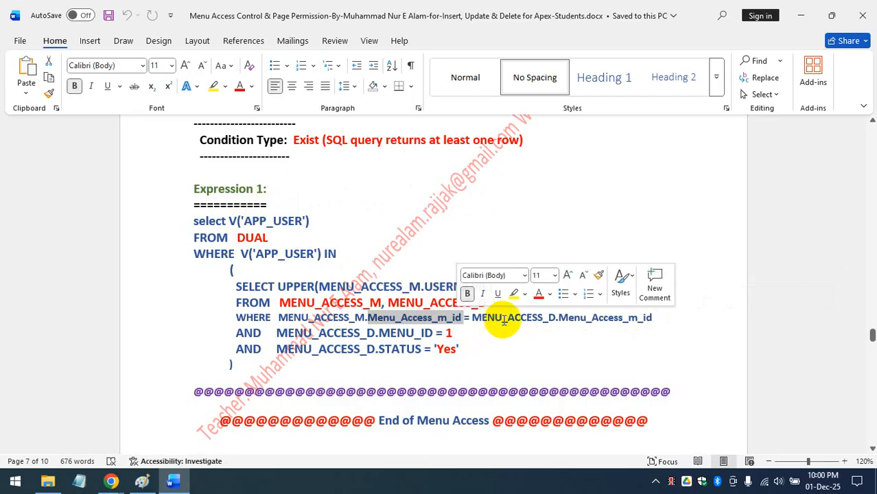
{"action": "left_click", "coordinate": [513, 318]}
{"action": "left_click_drag", "start_coordinate": [562, 317], "coordinate": [622, 318]}
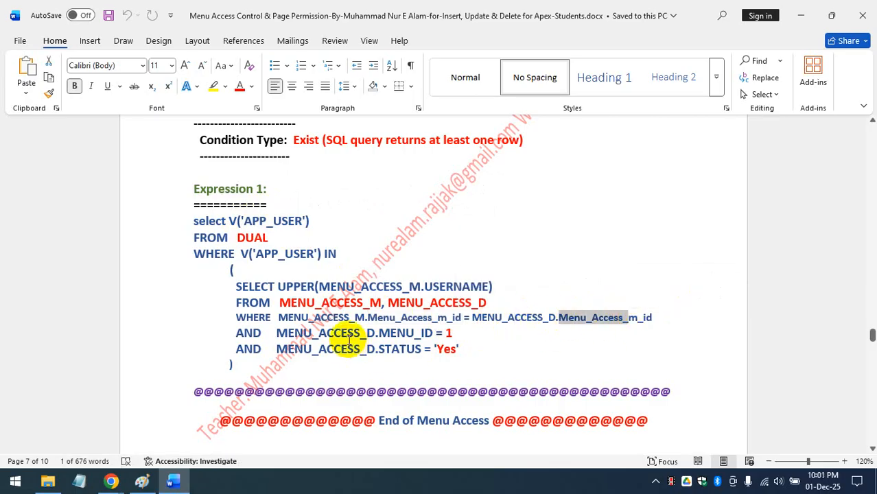
{"action": "left_click", "coordinate": [453, 333]}
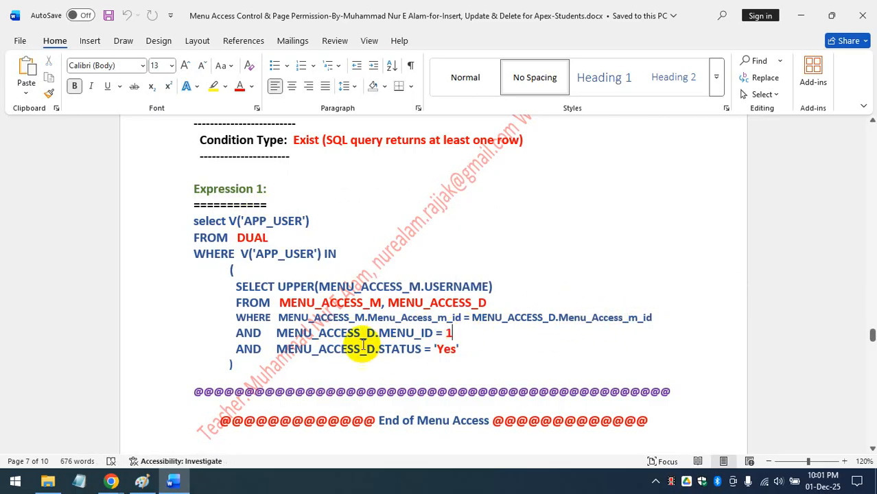
{"action": "left_click", "coordinate": [355, 317]}
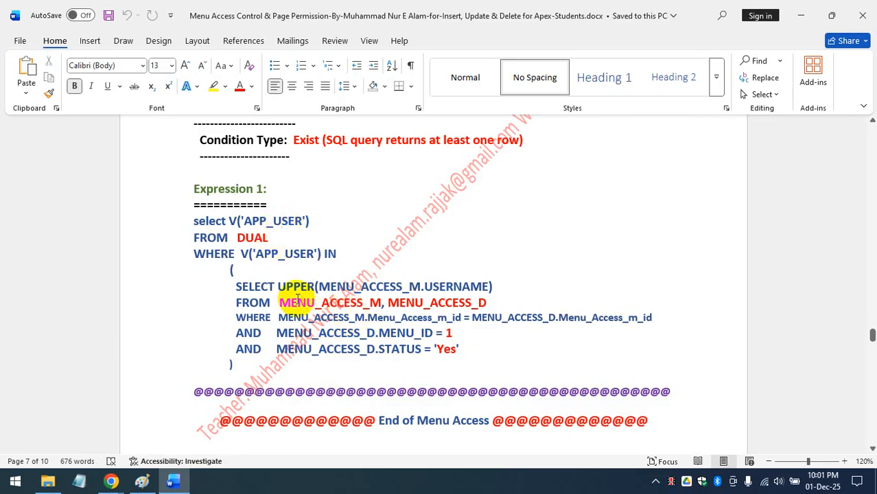
{"action": "double_click", "coordinate": [377, 302]}
{"action": "left_click", "coordinate": [320, 318]}
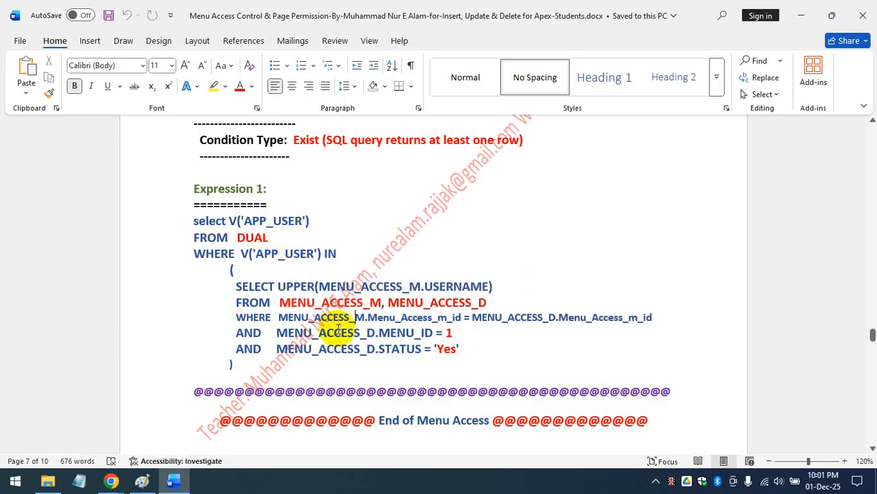
Step: Point out MENU_ACCESS_D.MENU_ID = 1, then switch to the running POS@Apex app
{"action": "double_click", "coordinate": [398, 287]}
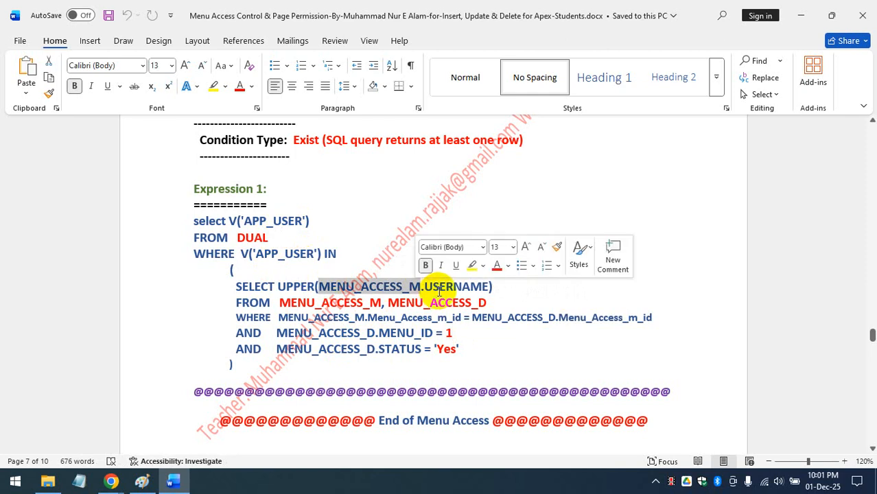
{"action": "left_click", "coordinate": [438, 289]}
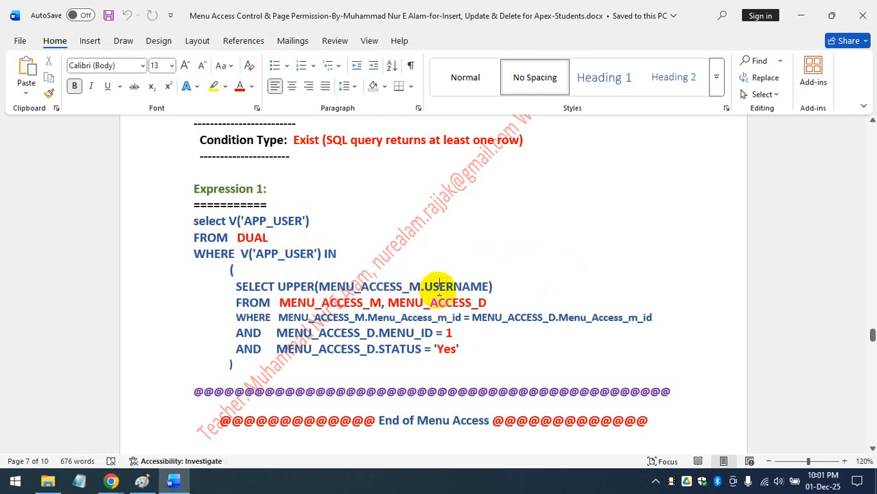
{"action": "double_click", "coordinate": [302, 331]}
{"action": "double_click", "coordinate": [400, 334]}
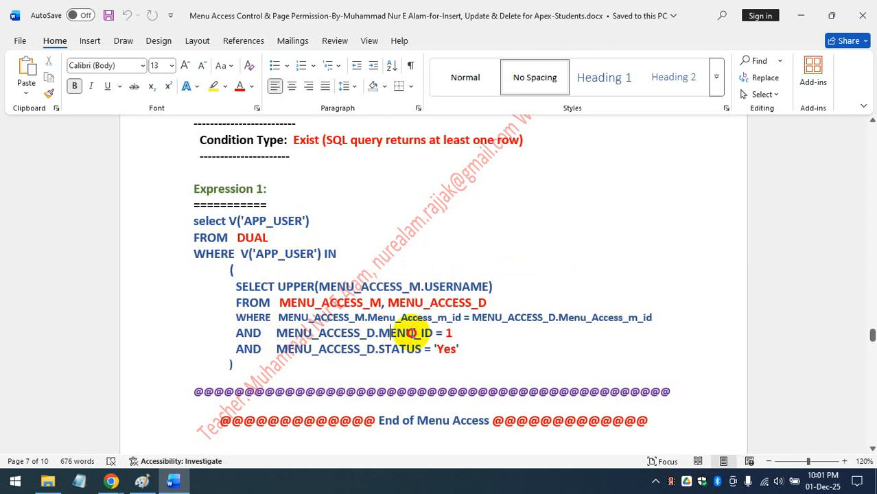
{"action": "left_click", "coordinate": [459, 335]}
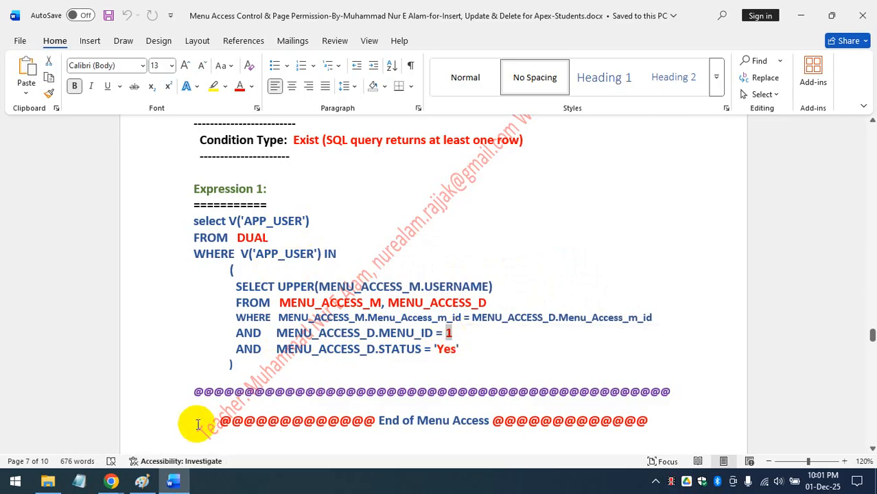
{"action": "mouse_move", "coordinate": [110, 482]}
{"action": "left_click", "coordinate": [68, 440]}
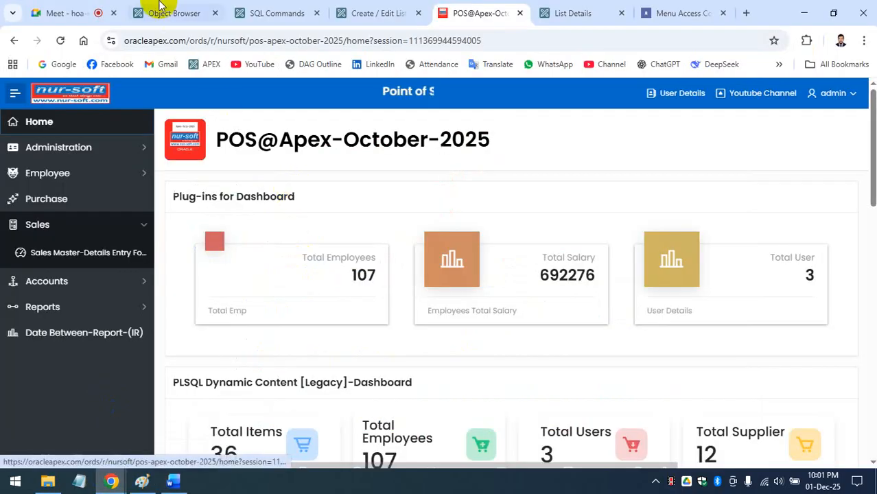
Step: Show the MENU table data, noting User Type has MENU_ID 1, and widen MENU_NAME
{"action": "left_click", "coordinate": [168, 12]}
{"action": "left_click", "coordinate": [48, 260]}
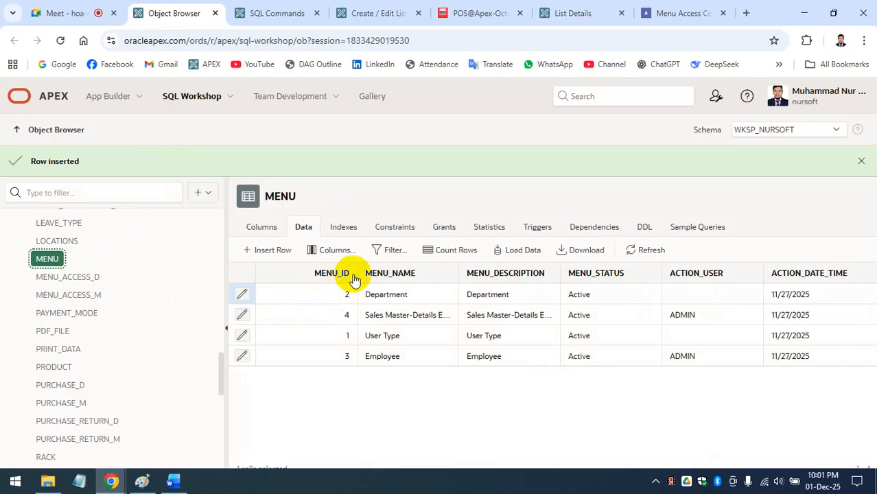
{"action": "left_click", "coordinate": [354, 336]}
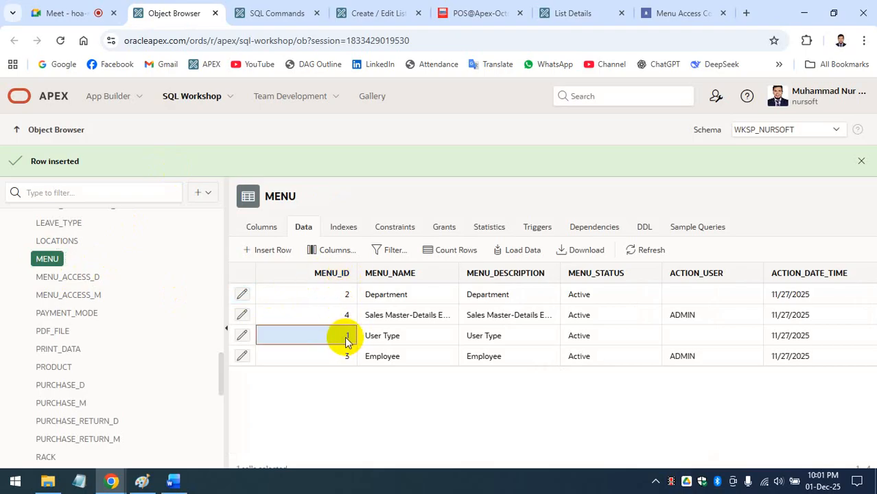
{"action": "left_click", "coordinate": [374, 336]}
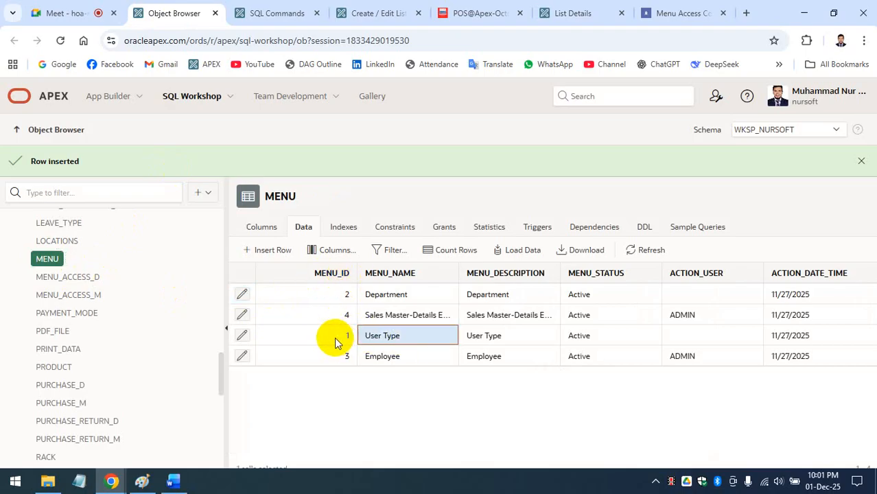
{"action": "left_click", "coordinate": [338, 340]}
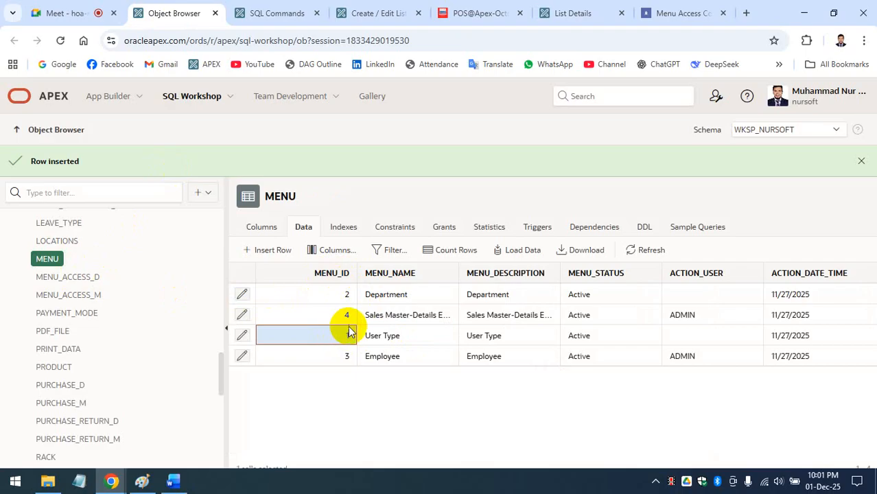
{"action": "left_click_drag", "start_coordinate": [459, 271], "coordinate": [499, 271]}
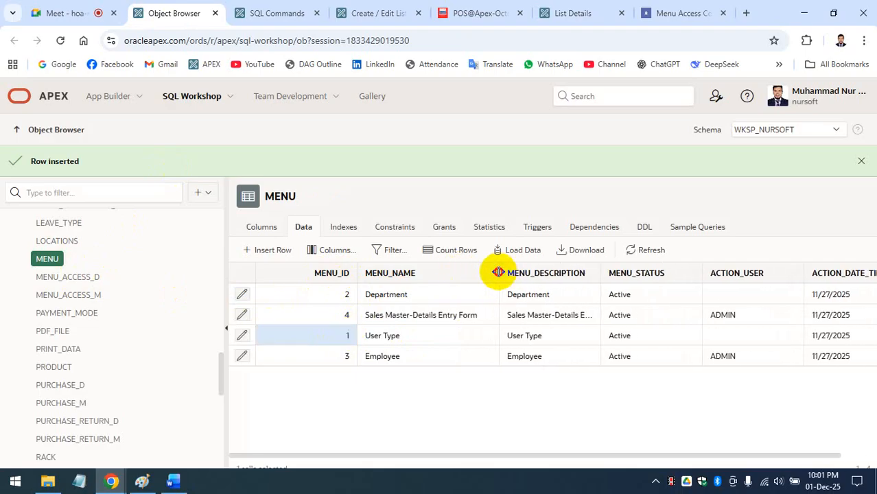
{"action": "left_click", "coordinate": [386, 335]}
{"action": "left_click", "coordinate": [322, 336]}
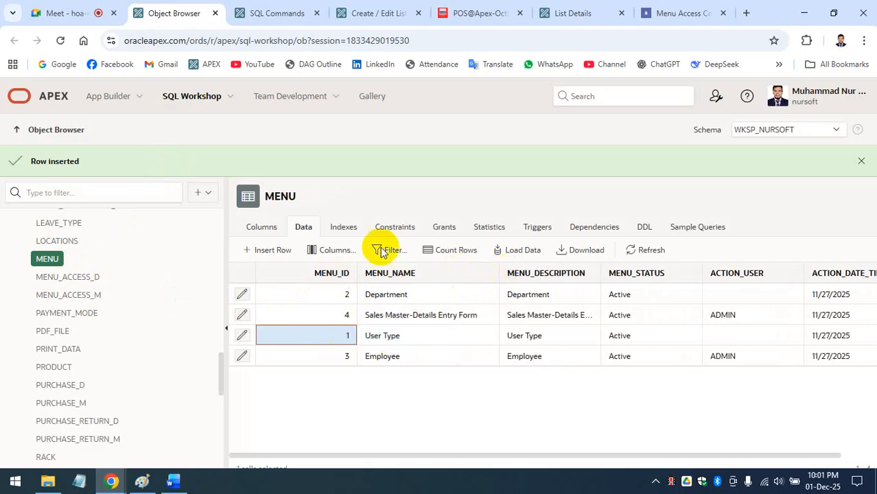
Step: Glance at the list entry page, then recheck User Type's MENU_ID 1 in MENU
{"action": "left_click", "coordinate": [371, 15]}
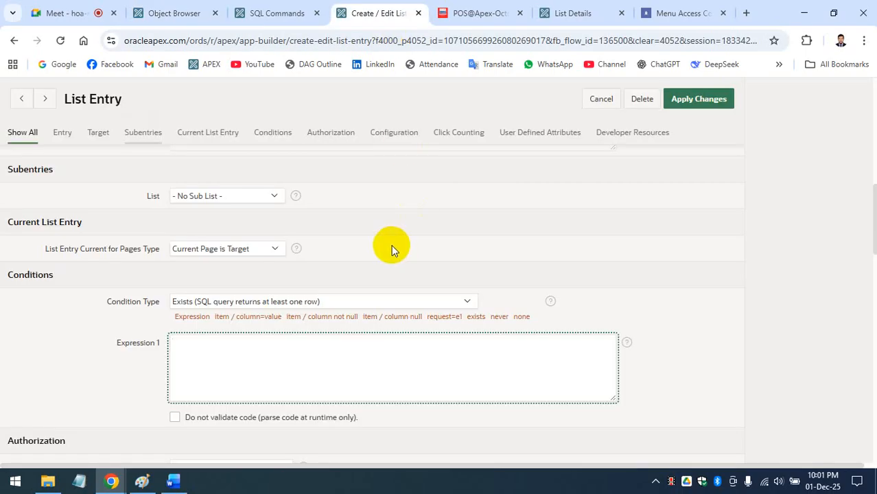
{"action": "scroll", "coordinate": [393, 248], "scroll_direction": "up", "scroll_amount": 5}
{"action": "scroll", "coordinate": [275, 264], "scroll_direction": "up", "scroll_amount": 1}
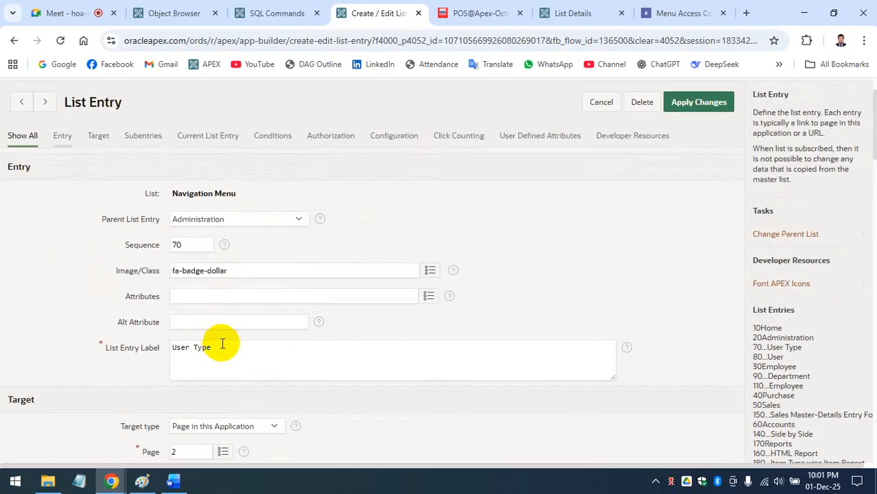
{"action": "left_click_drag", "start_coordinate": [221, 347], "coordinate": [154, 347]}
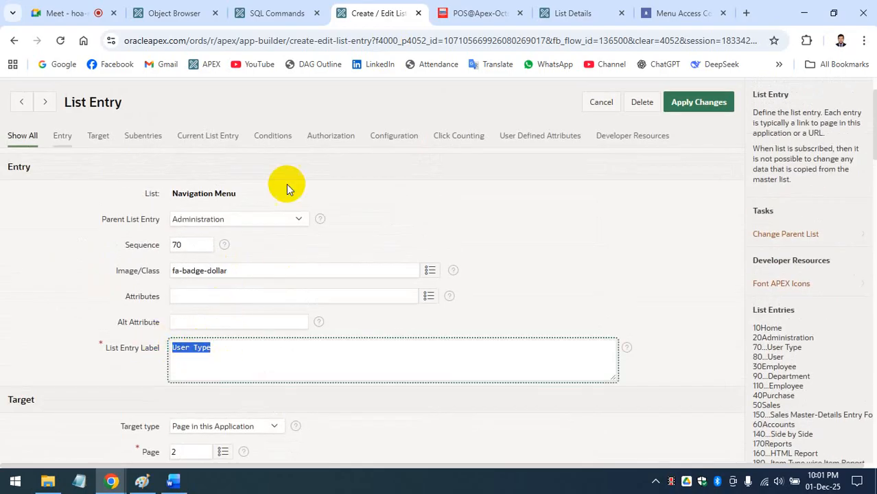
{"action": "left_click", "coordinate": [219, 12]}
{"action": "left_click", "coordinate": [332, 342]}
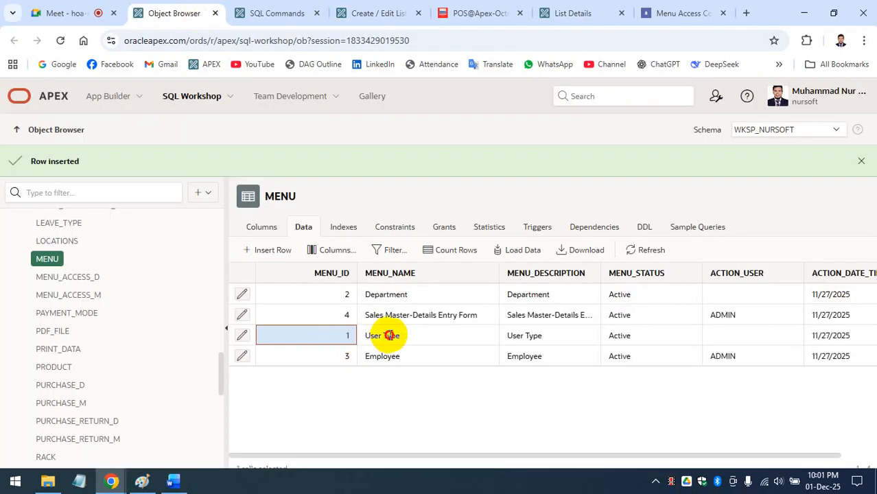
{"action": "left_click", "coordinate": [395, 337]}
Step: Expand Administration in the running app to see User Type and User, then return to the entry
{"action": "left_click", "coordinate": [467, 13]}
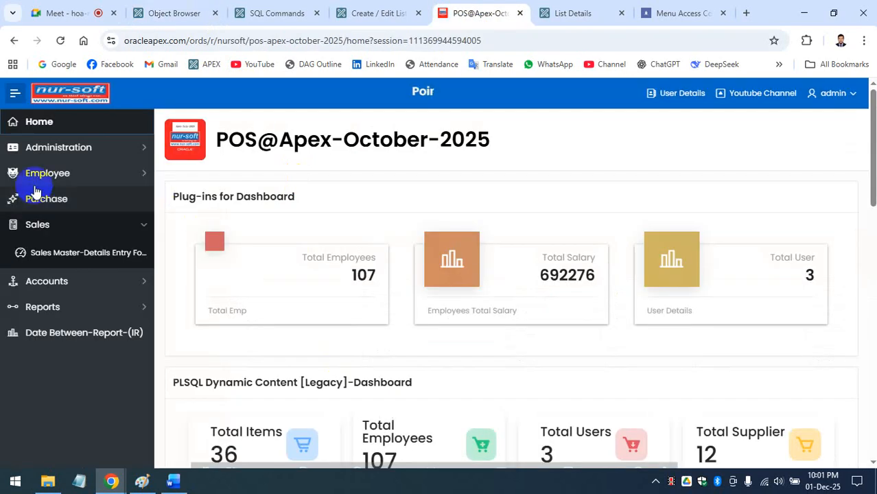
{"action": "left_click", "coordinate": [143, 147]}
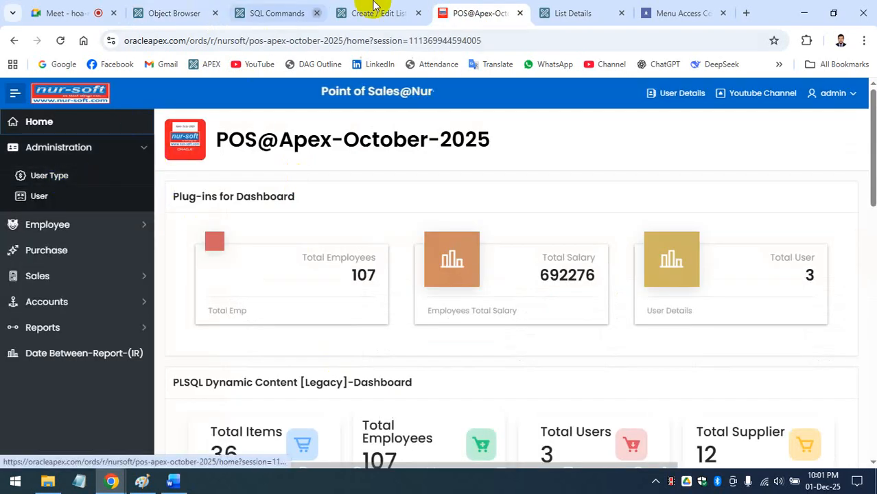
{"action": "left_click", "coordinate": [362, 11]}
{"action": "scroll", "coordinate": [182, 302], "scroll_direction": "up", "scroll_amount": 1}
{"action": "scroll", "coordinate": [192, 309], "scroll_direction": "down", "scroll_amount": 1}
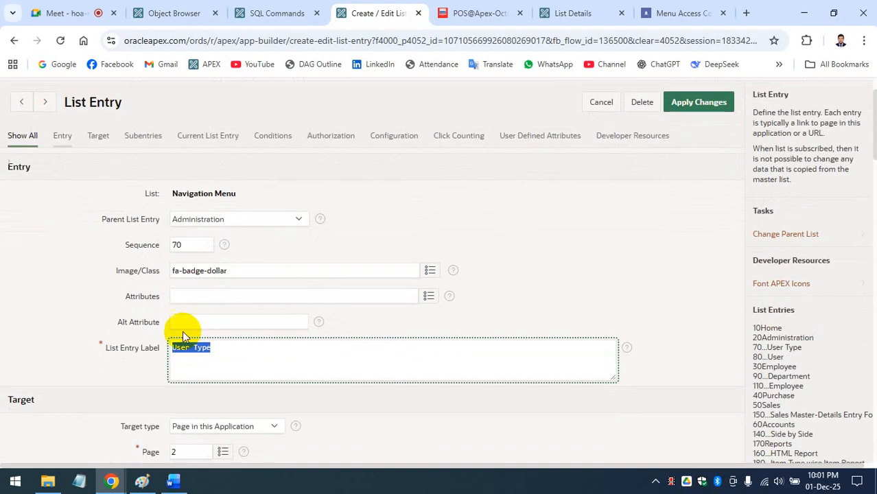
{"action": "scroll", "coordinate": [182, 347], "scroll_direction": "down", "scroll_amount": 8}
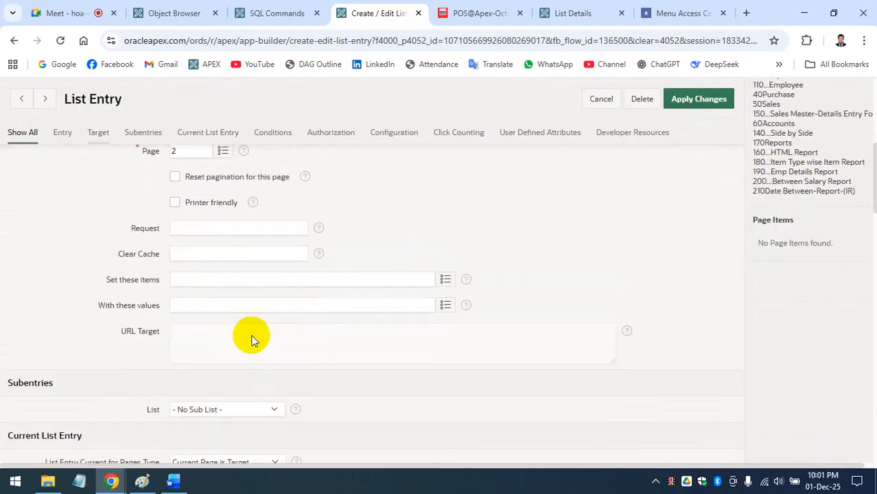
{"action": "scroll", "coordinate": [259, 336], "scroll_direction": "down", "scroll_amount": 2}
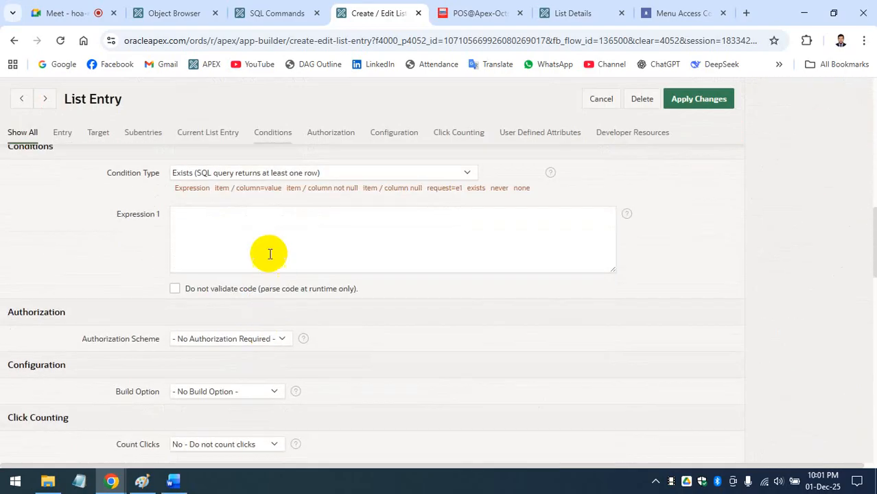
Step: Check the query in the Word notes, then reopen the MENU table data
{"action": "left_click", "coordinate": [173, 481]}
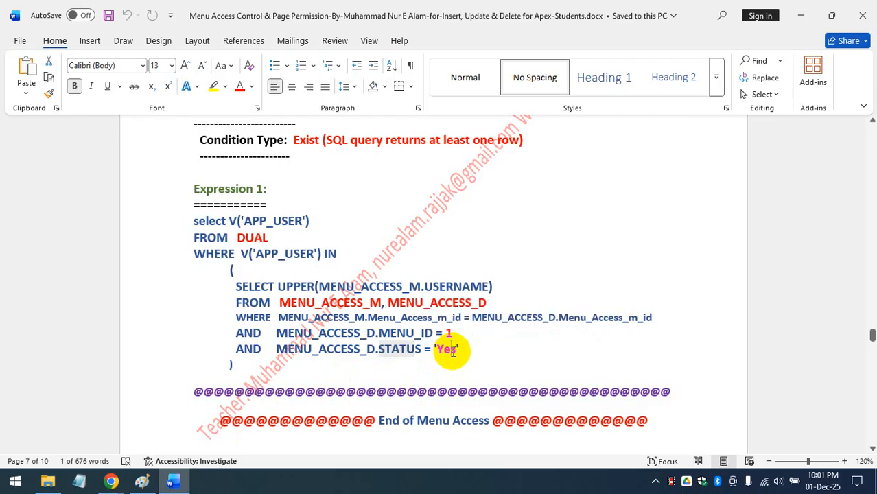
{"action": "left_click", "coordinate": [419, 353]}
{"action": "left_click", "coordinate": [76, 432]}
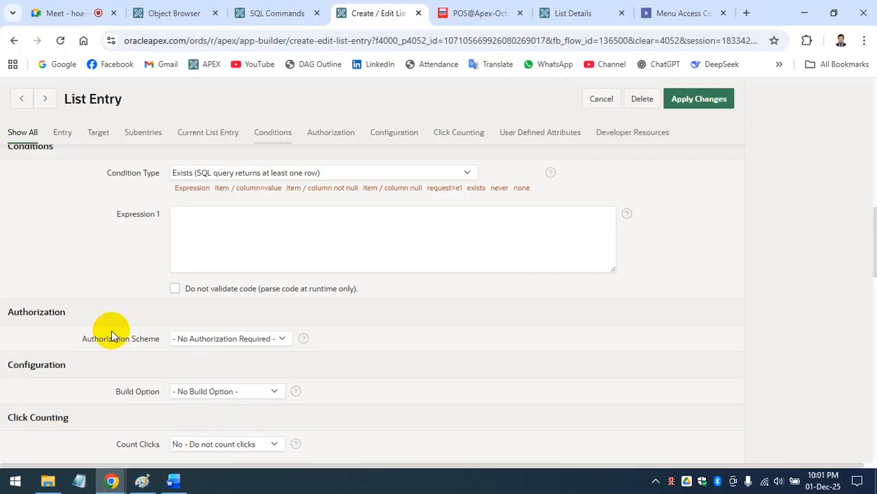
{"action": "left_click", "coordinate": [165, 14]}
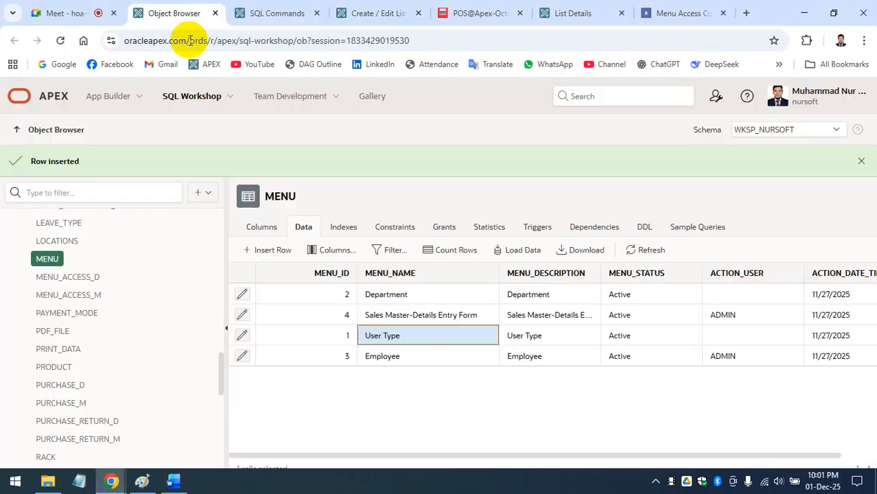
Step: Show the MENU_ACCESS_D data and check the first access row with MENU_ID 1
{"action": "left_click", "coordinate": [72, 278]}
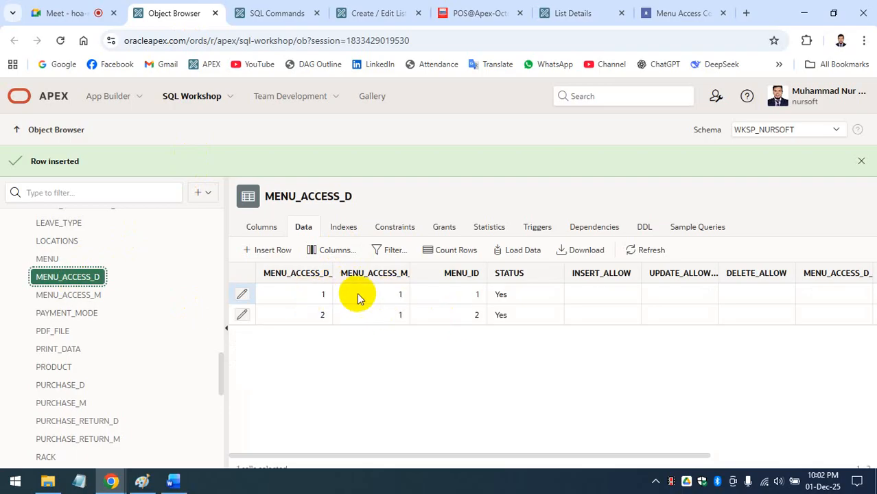
{"action": "left_click", "coordinate": [402, 295]}
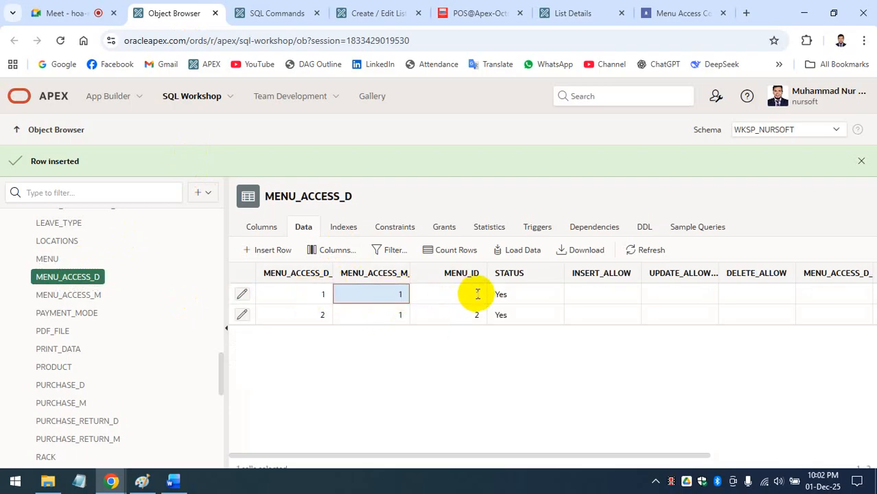
{"action": "left_click", "coordinate": [478, 294]}
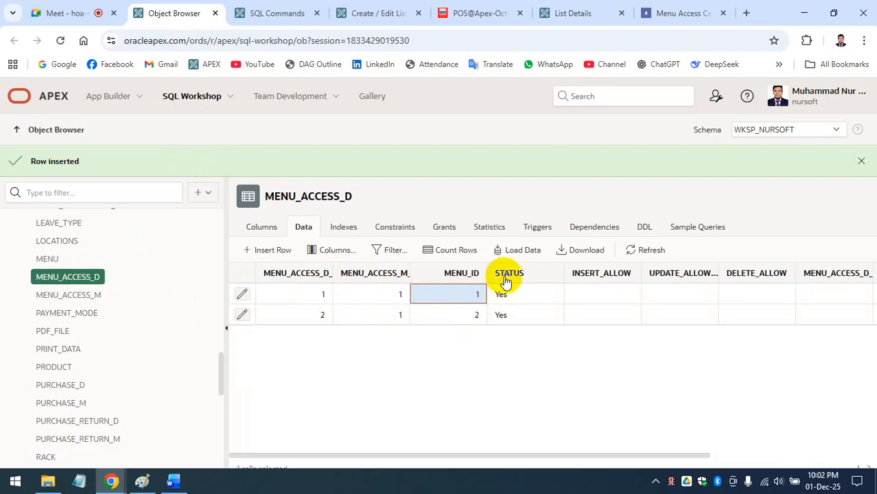
Step: Check the running POS app, then bring up the Word notes with the condition query
{"action": "left_click", "coordinate": [505, 13]}
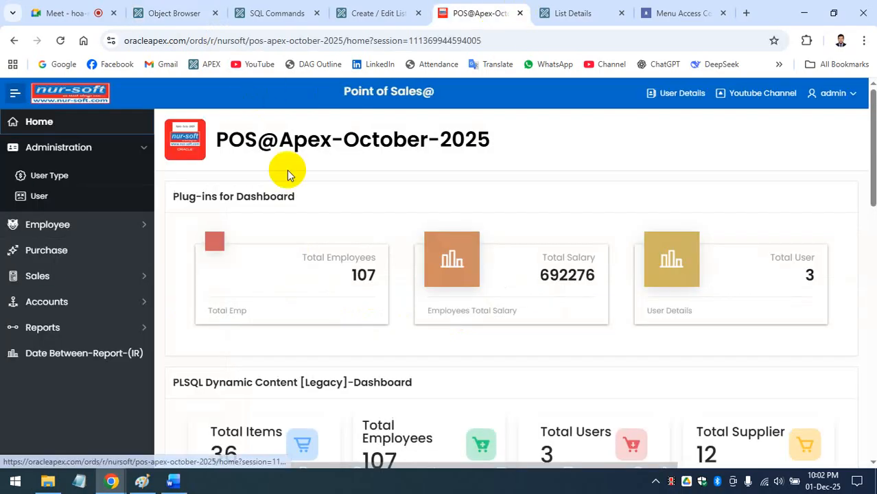
{"action": "left_click", "coordinate": [66, 176]}
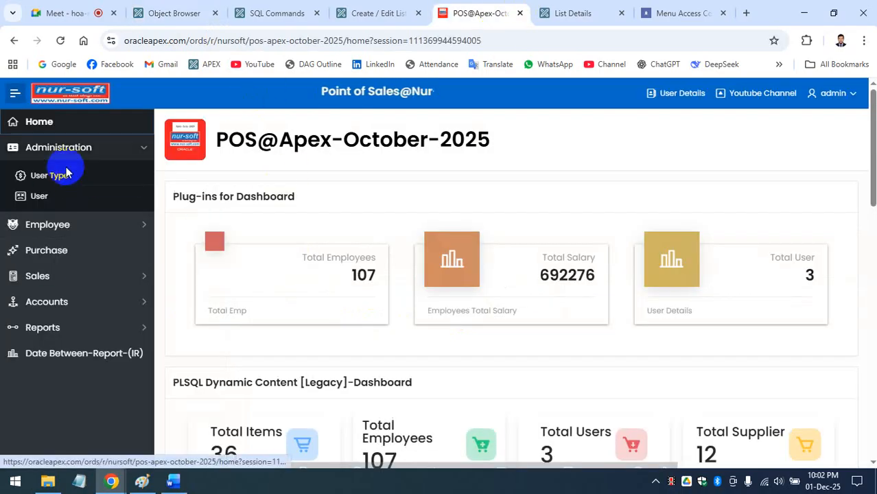
{"action": "left_click", "coordinate": [173, 11]}
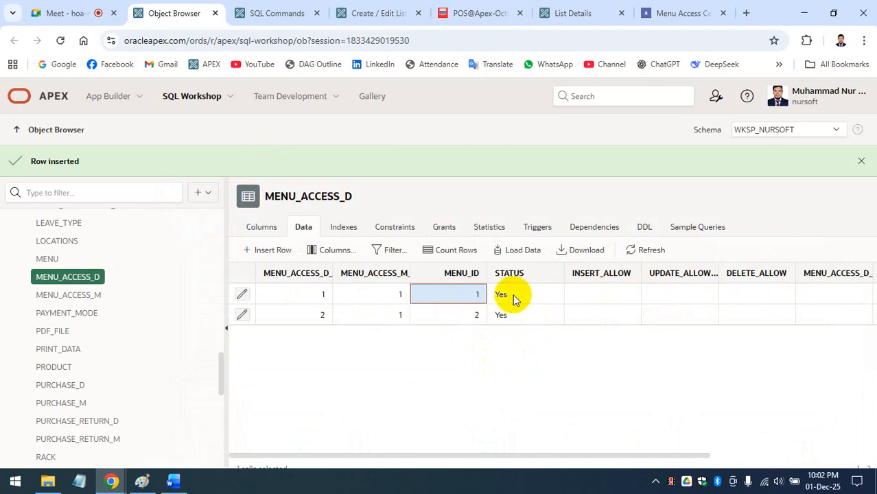
{"action": "left_click", "coordinate": [173, 482]}
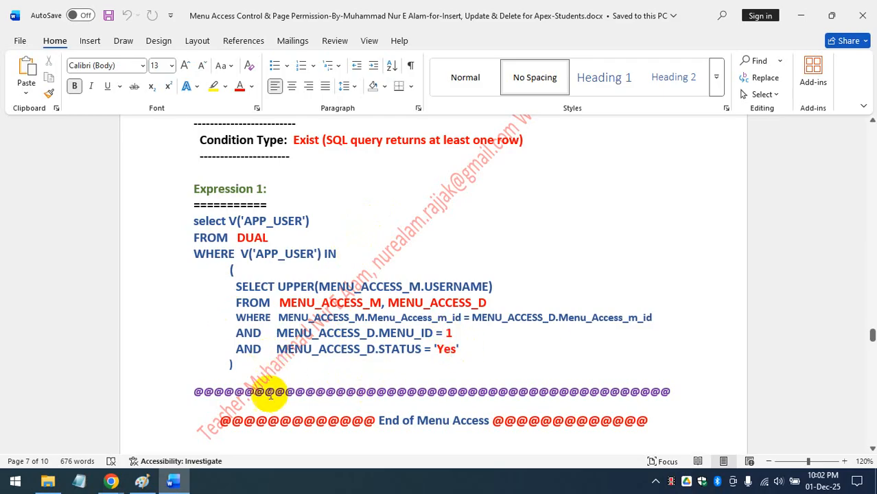
Step: Select the full Exists condition SQL block in the Word notes for copying
{"action": "left_click_drag", "start_coordinate": [236, 365], "coordinate": [180, 226]}
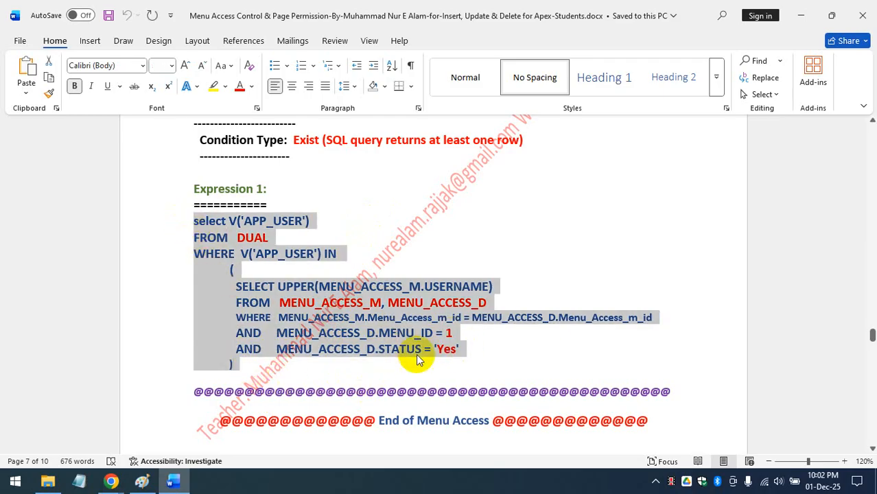
{"action": "left_click", "coordinate": [455, 338]}
{"action": "left_click_drag", "start_coordinate": [284, 358], "coordinate": [196, 223]}
Step: Paste the query into the User Type entry's Expression 1 and apply changes
{"action": "left_click", "coordinate": [802, 17]}
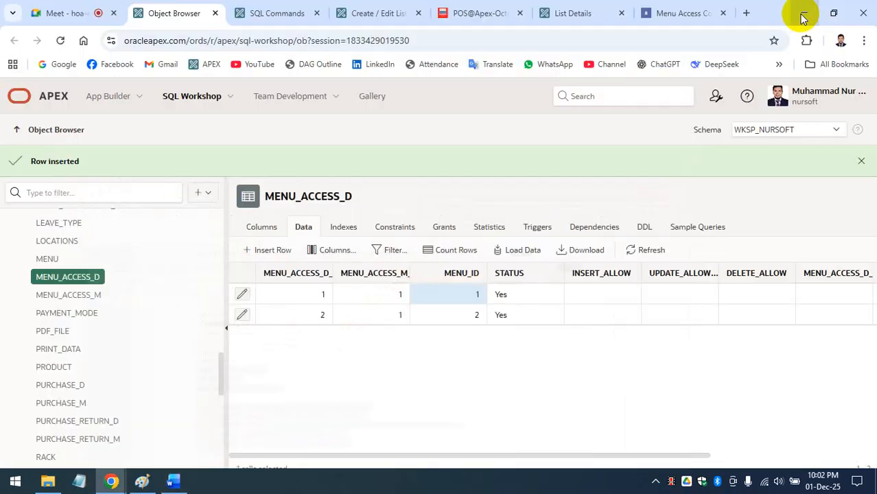
{"action": "left_click", "coordinate": [379, 13]}
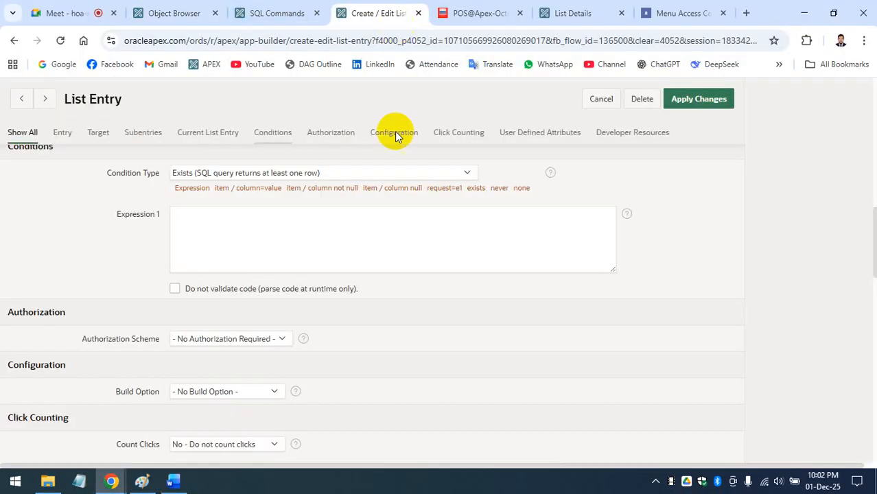
{"action": "left_click", "coordinate": [323, 218]}
{"action": "key", "text": "ctrl+v"}
{"action": "scroll", "coordinate": [476, 251], "scroll_direction": "up", "scroll_amount": 5}
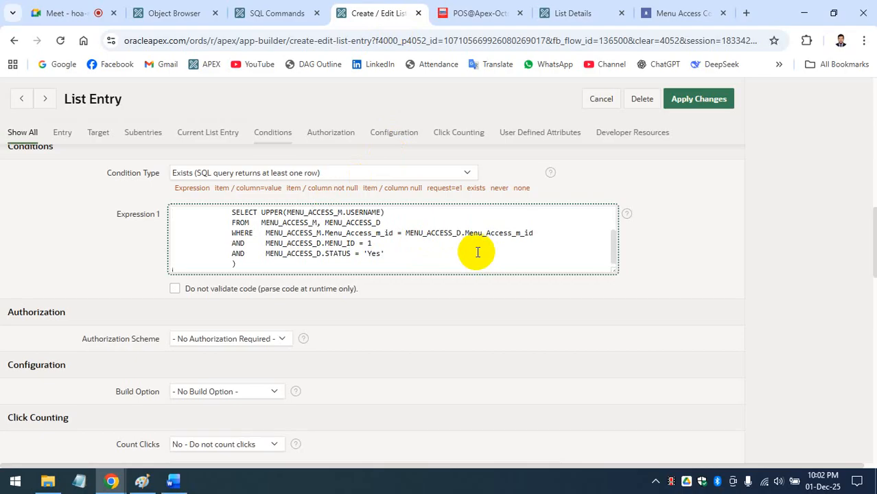
{"action": "left_click", "coordinate": [707, 106]}
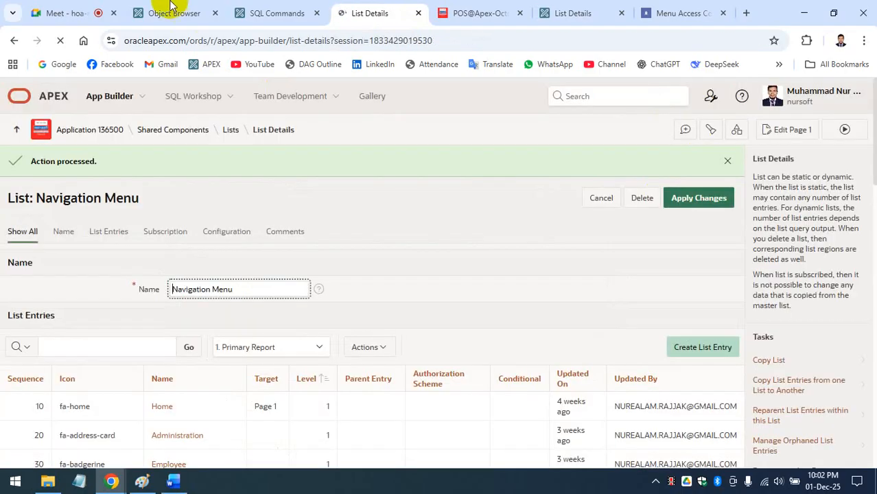
{"action": "left_click", "coordinate": [175, 12]}
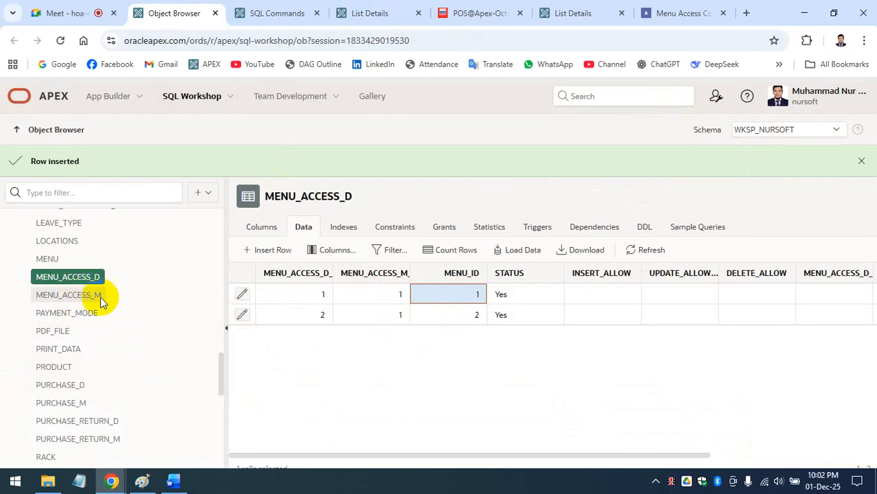
{"action": "left_click", "coordinate": [48, 259]}
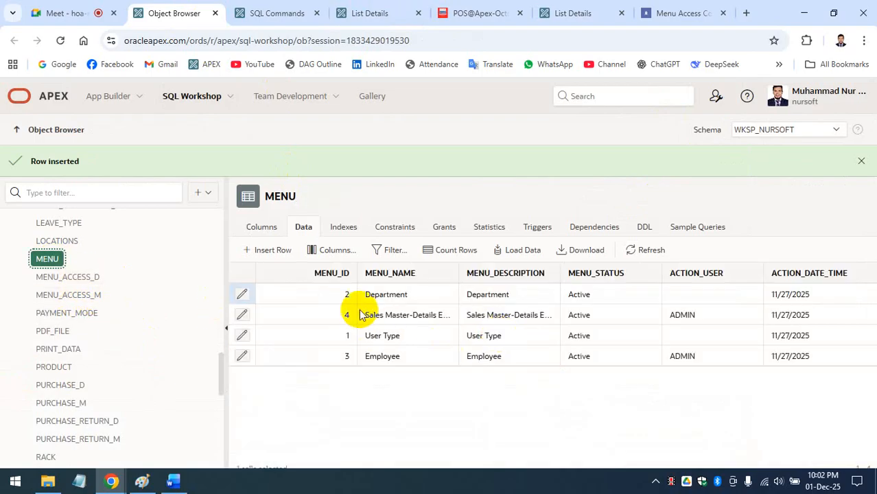
Step: Look up the Department, Employee and Sales menu ids, then open the Department list entry
{"action": "left_click", "coordinate": [375, 294]}
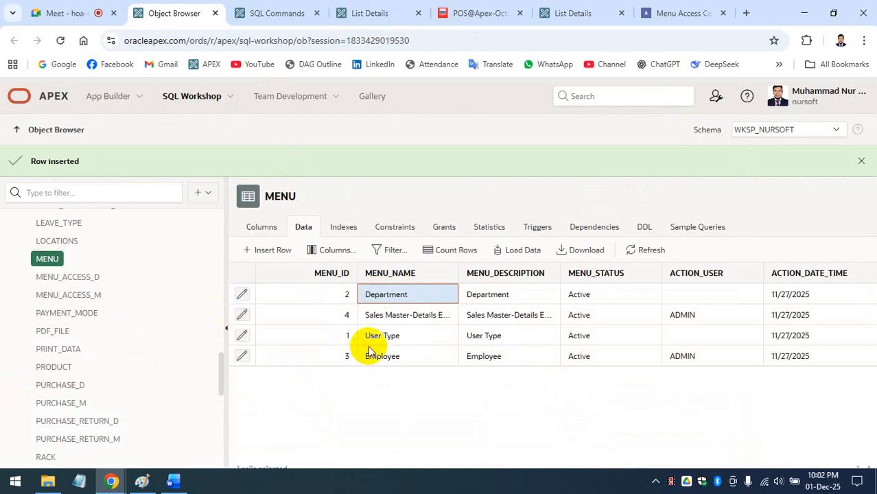
{"action": "left_click", "coordinate": [375, 356]}
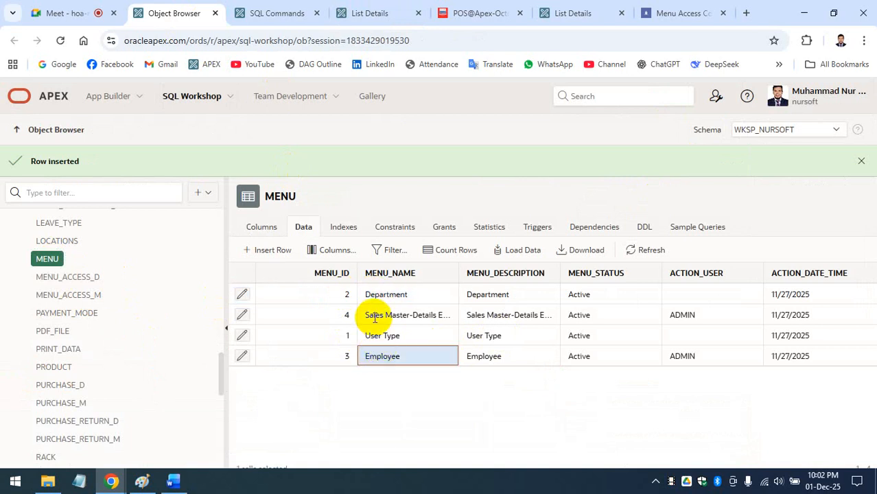
{"action": "left_click", "coordinate": [375, 316]}
{"action": "left_click", "coordinate": [395, 6]}
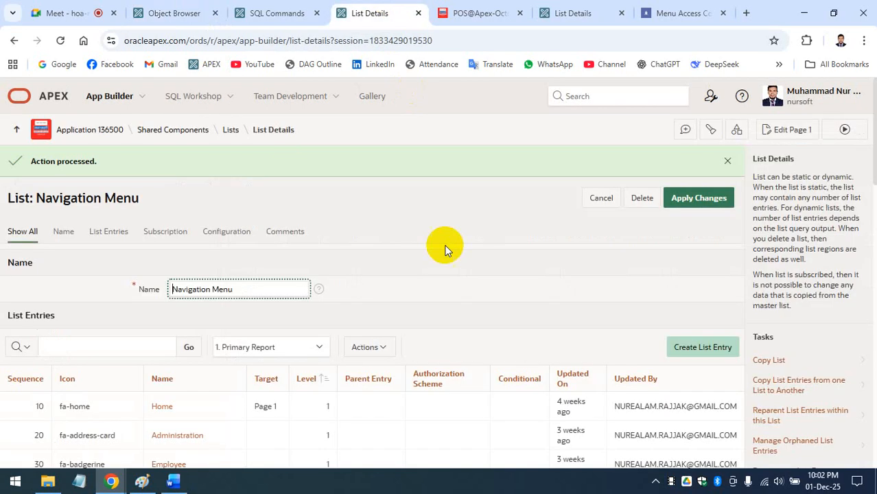
{"action": "scroll", "coordinate": [366, 309], "scroll_direction": "down", "scroll_amount": 2}
{"action": "scroll", "coordinate": [199, 378], "scroll_direction": "down", "scroll_amount": 3}
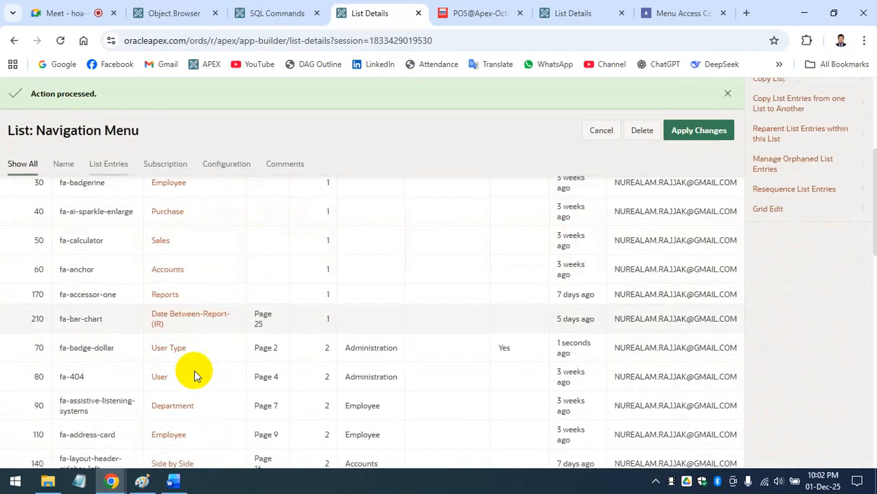
{"action": "scroll", "coordinate": [196, 317], "scroll_direction": "down", "scroll_amount": 1}
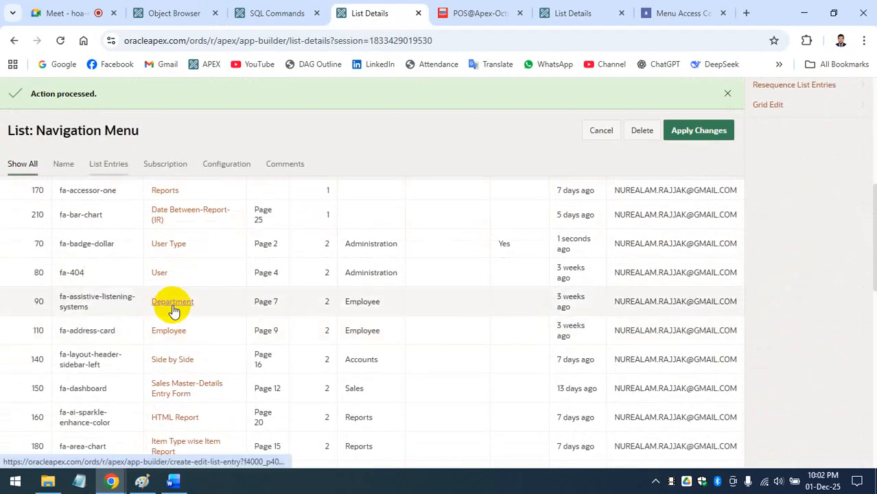
{"action": "left_click", "coordinate": [173, 302]}
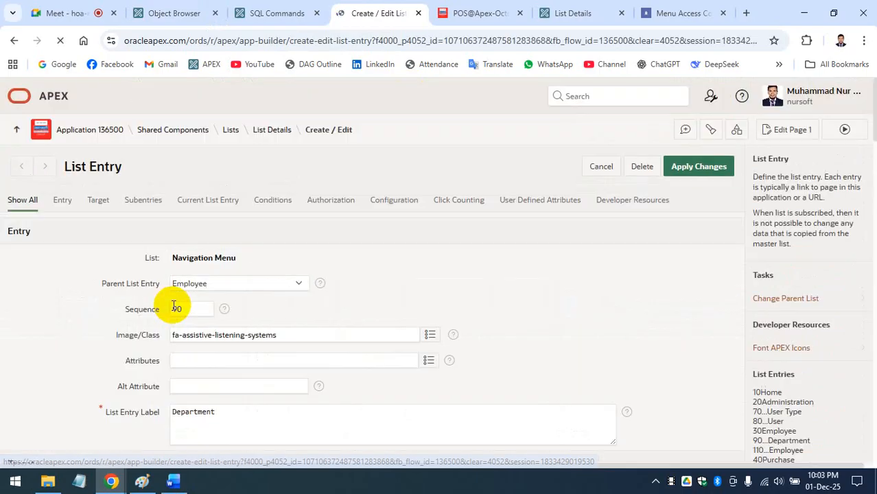
Step: Set its condition to Exists, paste the access query with MENU_ID 2, and apply changes
{"action": "scroll", "coordinate": [190, 309], "scroll_direction": "down", "scroll_amount": 2}
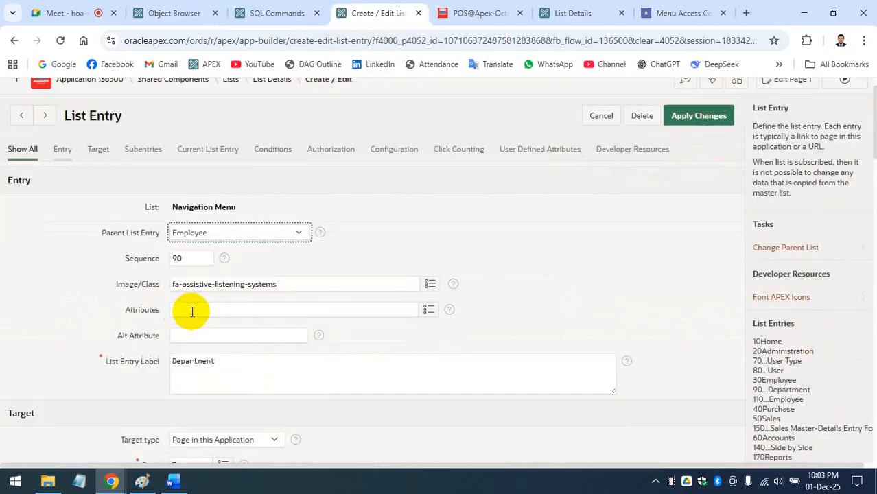
{"action": "scroll", "coordinate": [190, 308], "scroll_direction": "down", "scroll_amount": 7}
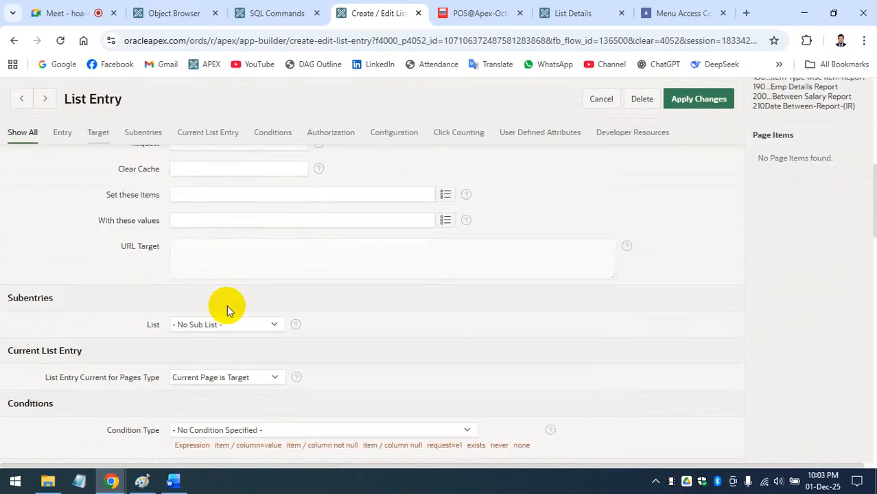
{"action": "left_click", "coordinate": [232, 302]}
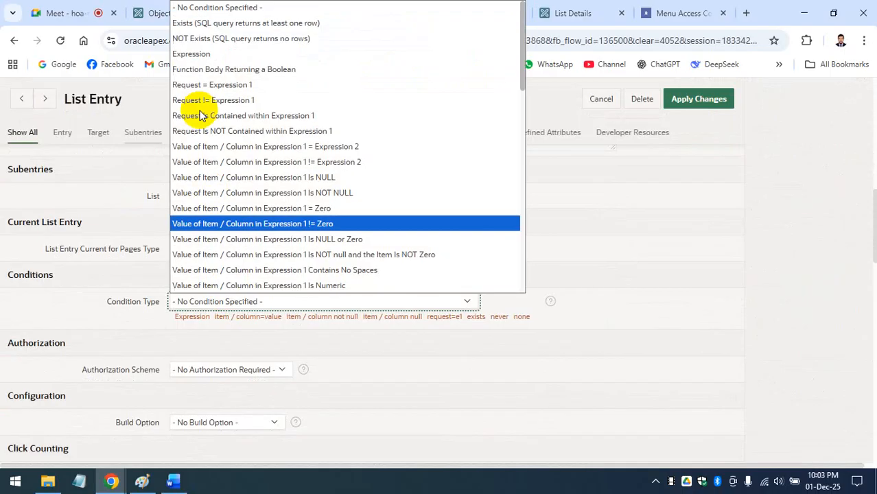
{"action": "left_click", "coordinate": [220, 28]}
{"action": "left_click", "coordinate": [272, 358]}
{"action": "key", "text": "ctrl+v"}
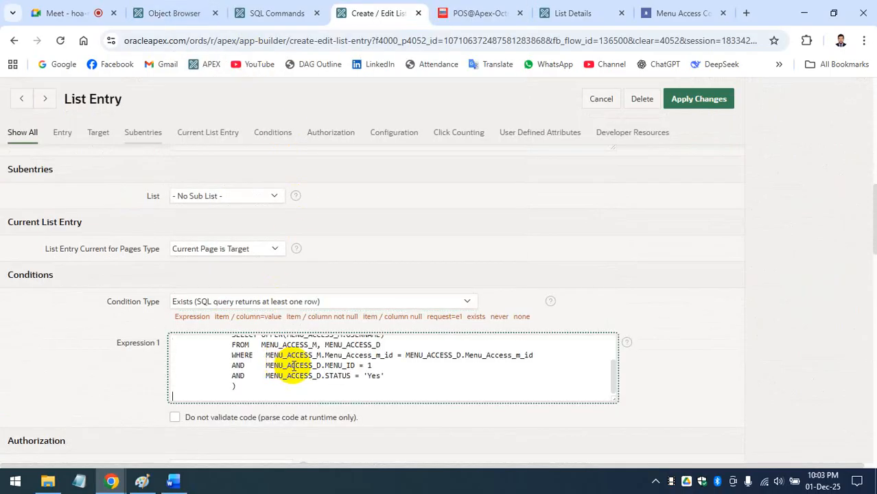
{"action": "type", "text": "2"}
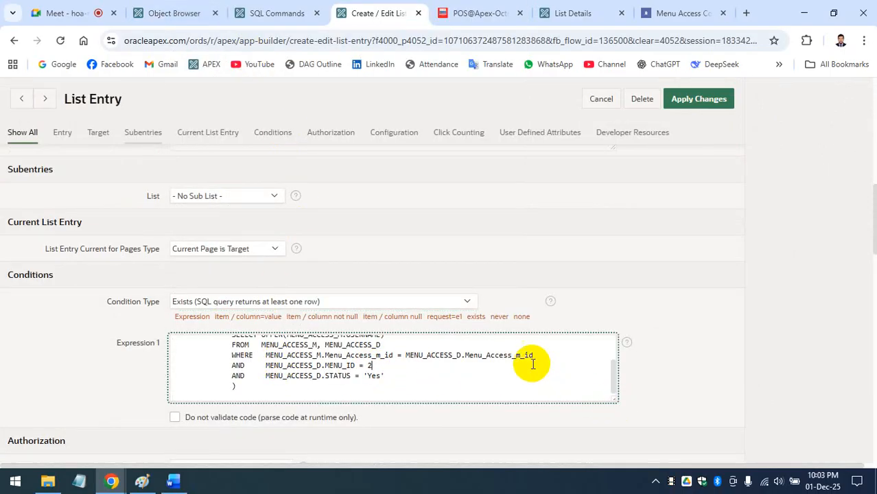
{"action": "scroll", "coordinate": [530, 359], "scroll_direction": "up", "scroll_amount": 4}
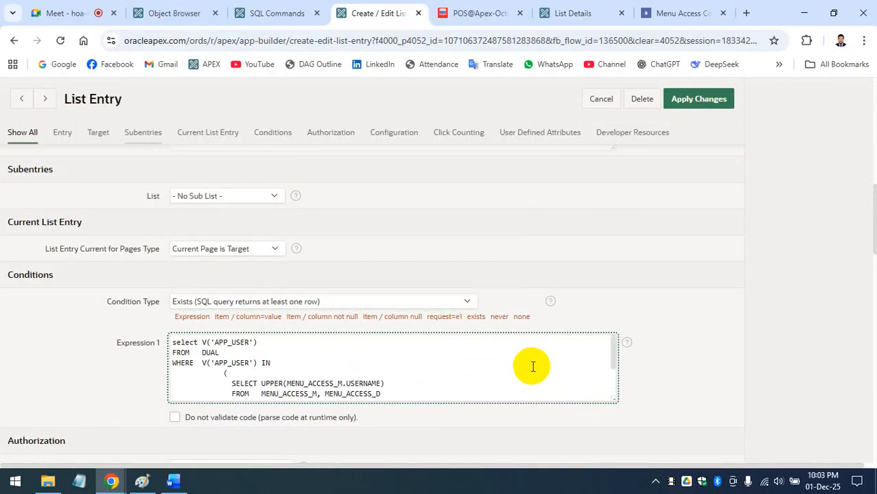
{"action": "scroll", "coordinate": [511, 374], "scroll_direction": "down", "scroll_amount": 3}
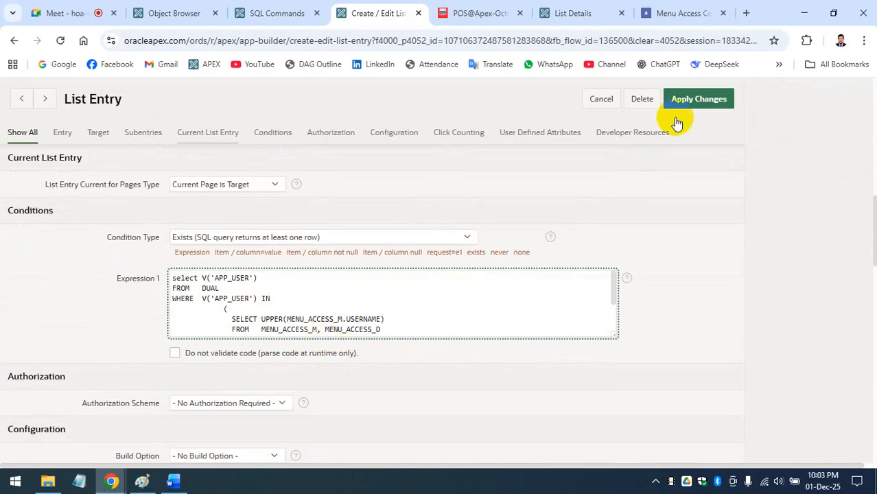
{"action": "left_click", "coordinate": [694, 102]}
{"action": "left_click", "coordinate": [179, 9]}
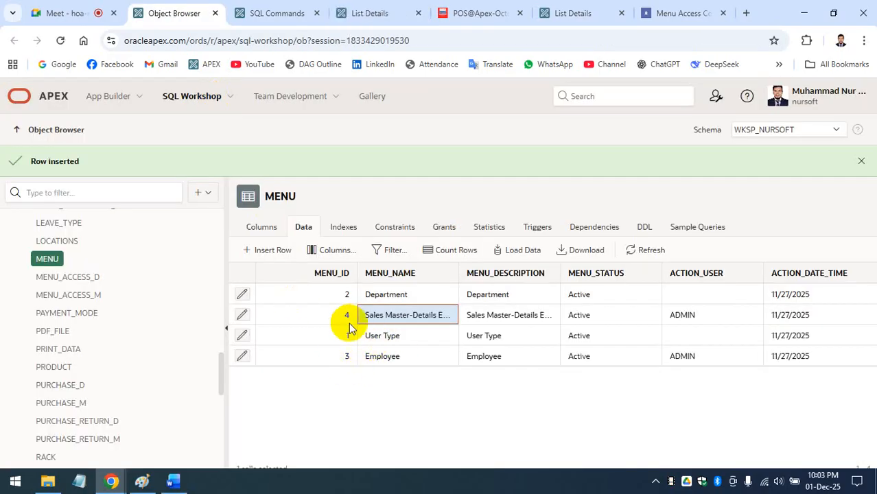
Step: Open the Employee list entry for editing, briefly checking the running POS app
{"action": "left_click", "coordinate": [370, 14]}
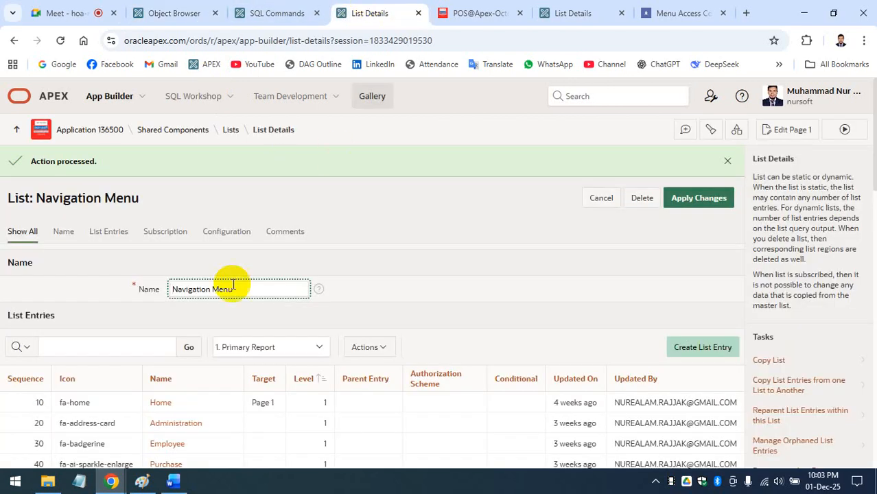
{"action": "scroll", "coordinate": [229, 287], "scroll_direction": "down", "scroll_amount": 4}
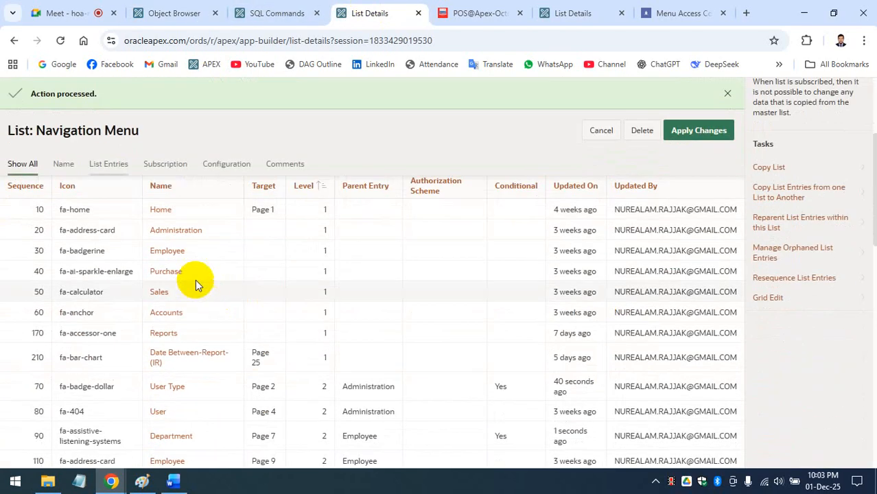
{"action": "left_click", "coordinate": [167, 251]}
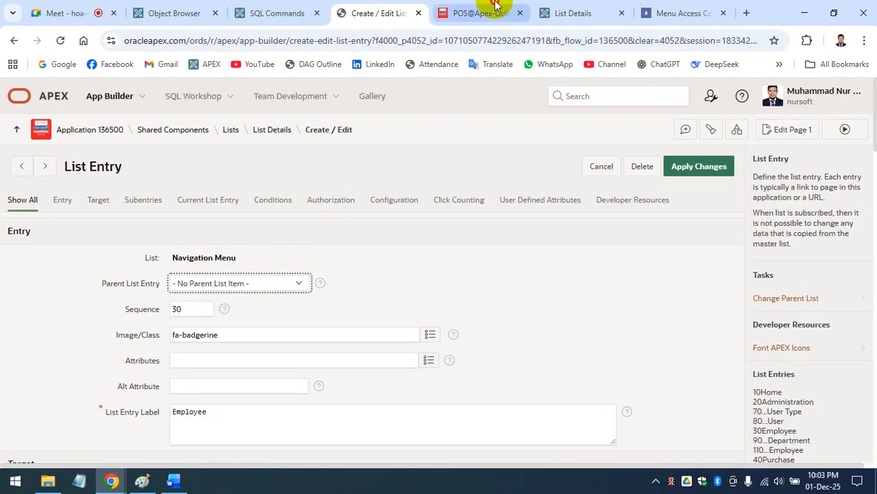
{"action": "left_click", "coordinate": [485, 13]}
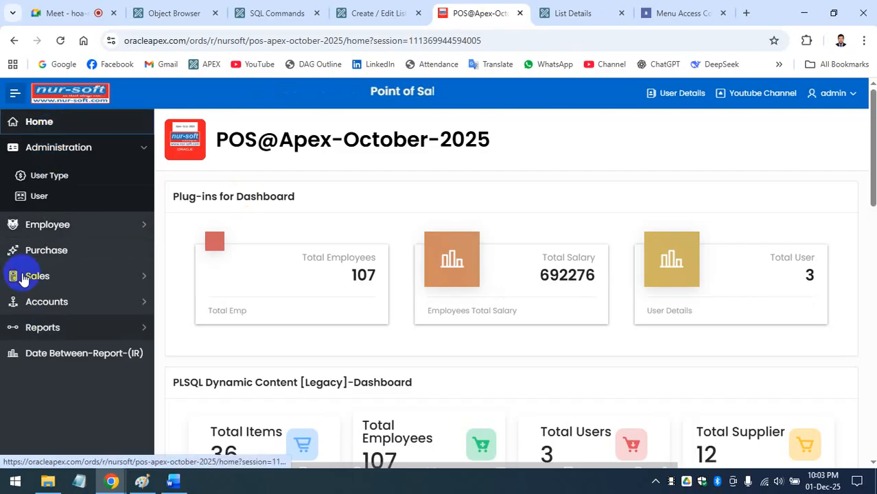
{"action": "left_click", "coordinate": [360, 11]}
{"action": "scroll", "coordinate": [306, 368], "scroll_direction": "down", "scroll_amount": 6}
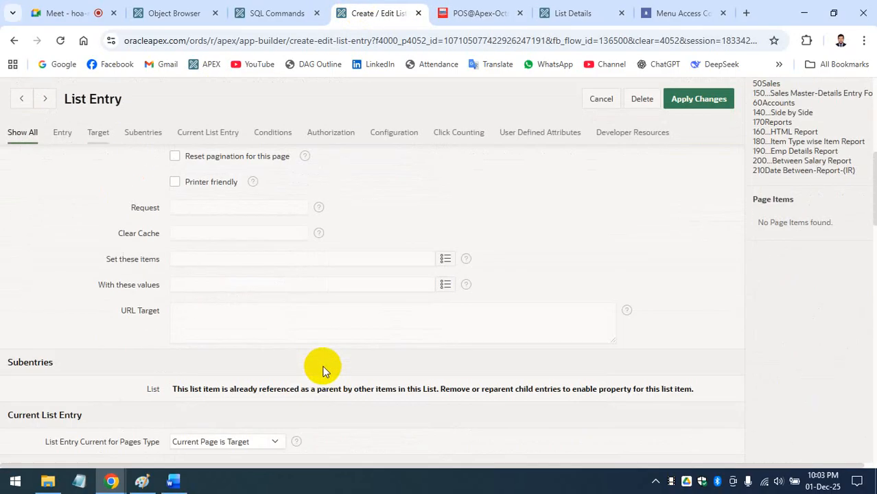
{"action": "scroll", "coordinate": [268, 313], "scroll_direction": "down", "scroll_amount": 2}
{"action": "scroll", "coordinate": [212, 334], "scroll_direction": "down", "scroll_amount": 2}
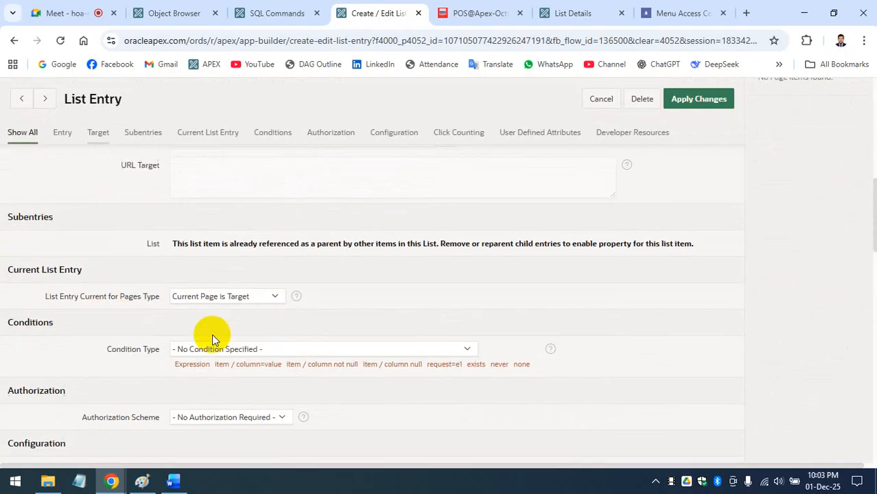
Step: Set its condition to Exists and paste the MENU_ID = 3 access query into Expression 1
{"action": "left_click", "coordinate": [311, 302]}
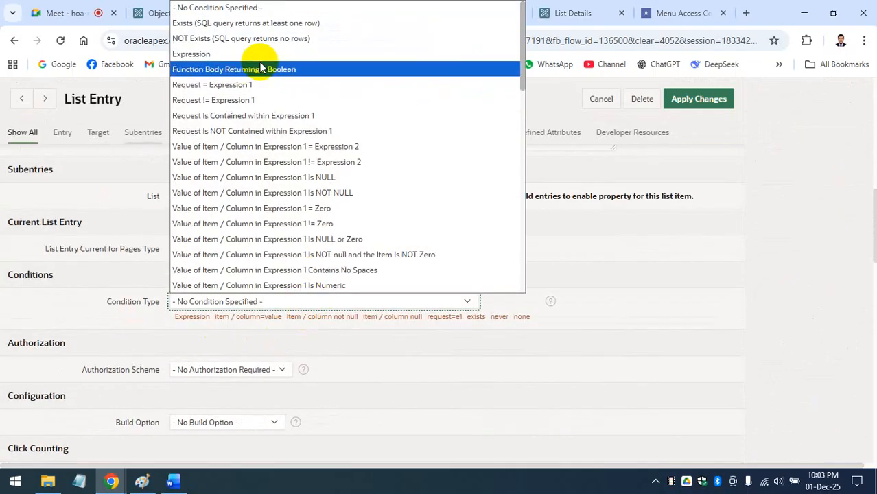
{"action": "left_click", "coordinate": [266, 25]}
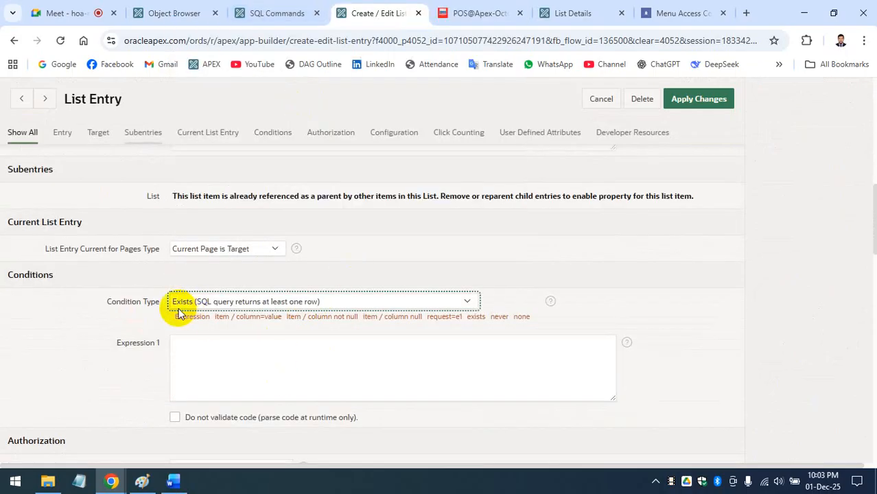
{"action": "left_click", "coordinate": [251, 359]}
{"action": "key", "text": "ctrl+v"}
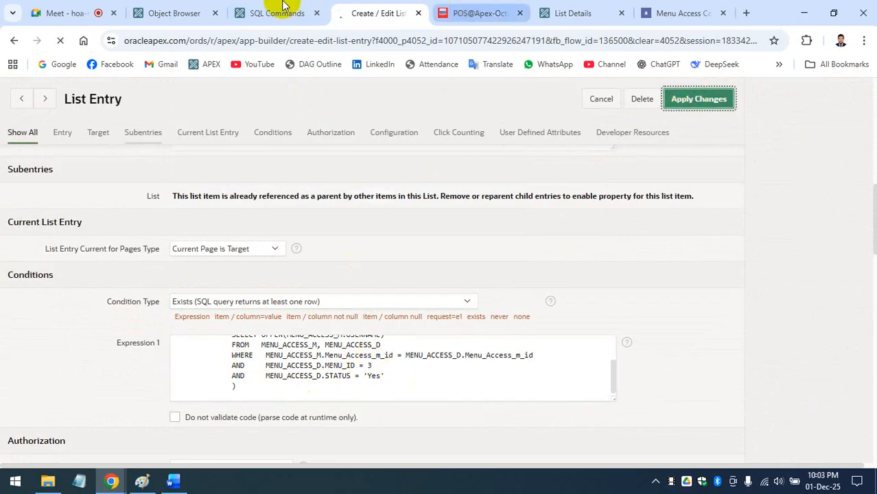
{"action": "left_click", "coordinate": [209, 13]}
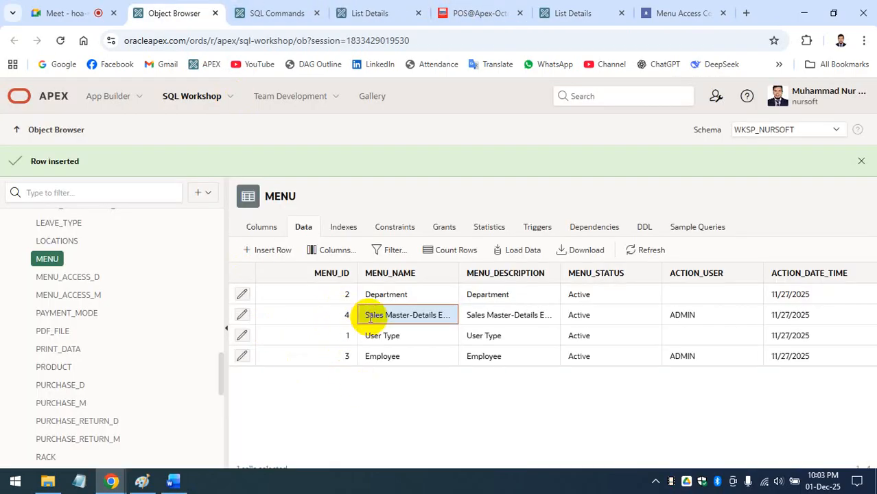
Step: Return to the Navigation Menu entries and reach the Sales Master-Details entry's condition settings
{"action": "left_click", "coordinate": [370, 13]}
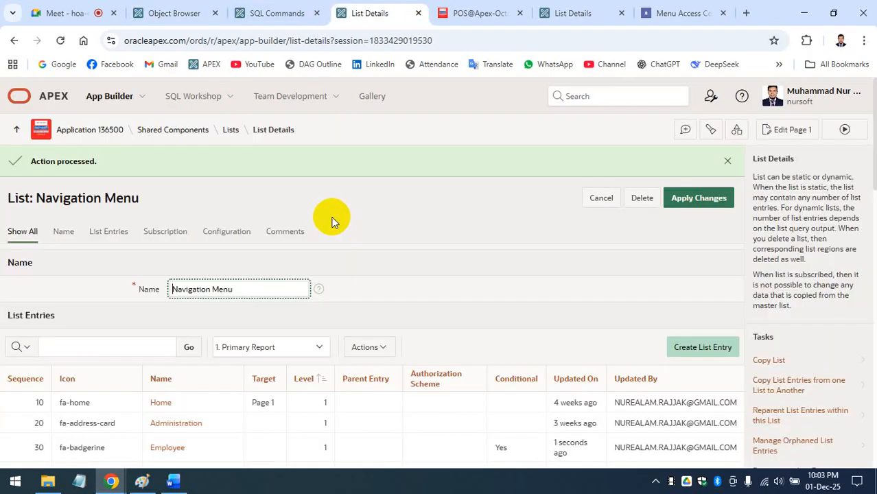
{"action": "scroll", "coordinate": [303, 309], "scroll_direction": "down", "scroll_amount": 2}
{"action": "scroll", "coordinate": [303, 309], "scroll_direction": "down", "scroll_amount": 2}
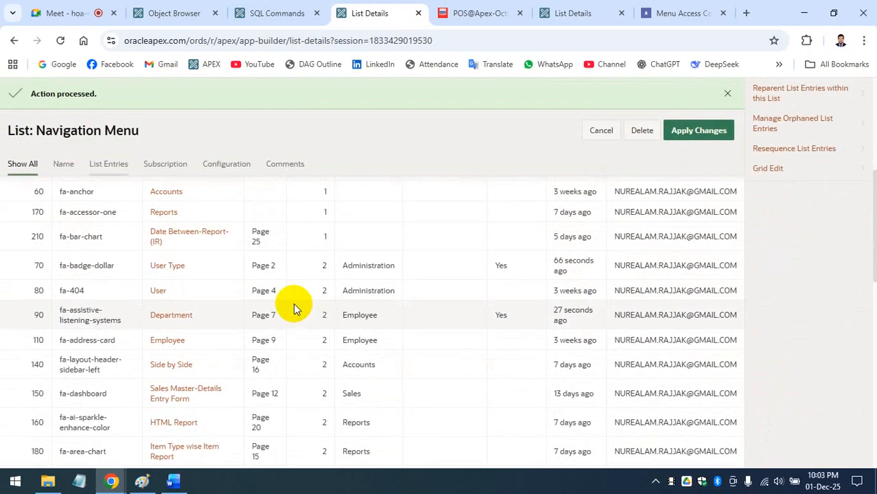
{"action": "scroll", "coordinate": [298, 308], "scroll_direction": "down", "scroll_amount": 1}
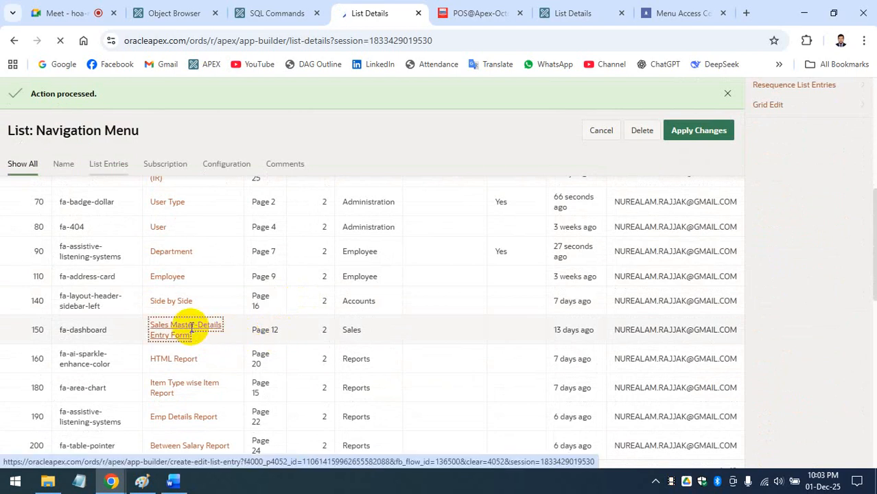
{"action": "scroll", "coordinate": [247, 324], "scroll_direction": "down", "scroll_amount": 3}
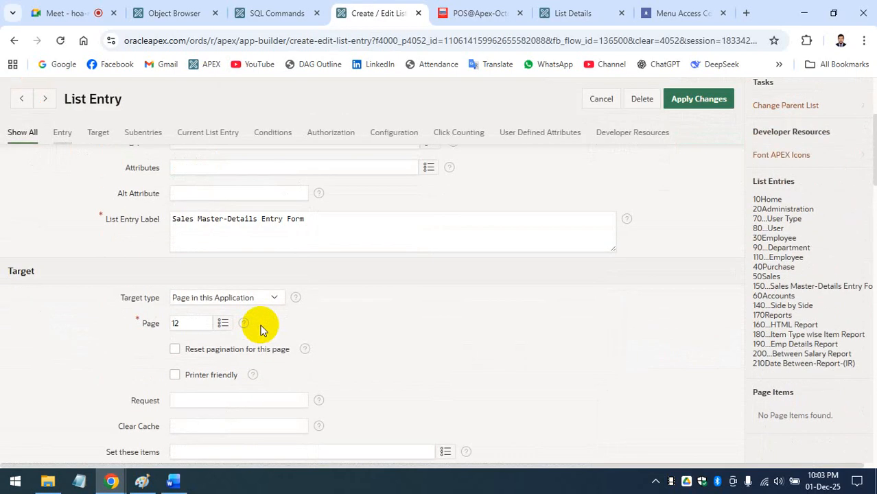
{"action": "scroll", "coordinate": [222, 333], "scroll_direction": "down", "scroll_amount": 5}
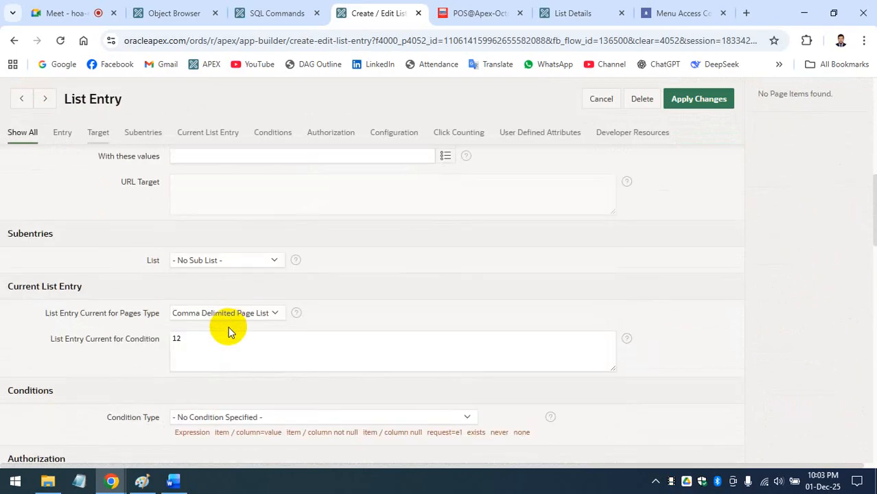
{"action": "scroll", "coordinate": [224, 337], "scroll_direction": "down", "scroll_amount": 1}
{"action": "scroll", "coordinate": [227, 336], "scroll_direction": "down", "scroll_amount": 2}
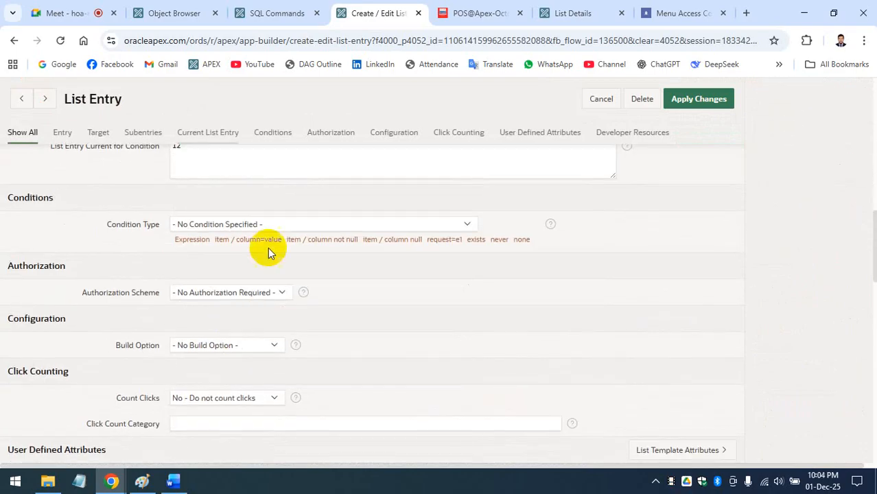
Step: Set the condition to Exists, paste the MENU_ID = 4 access query, and apply changes
{"action": "left_click", "coordinate": [281, 226]}
{"action": "left_click", "coordinate": [275, 256]}
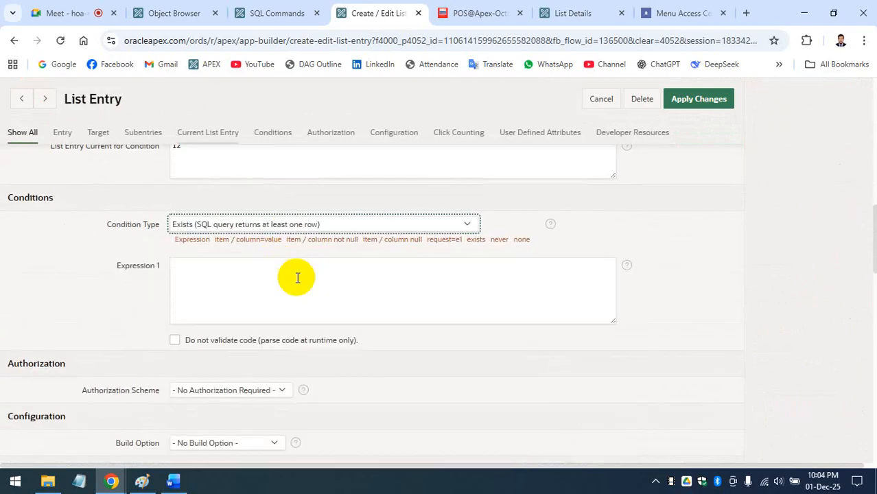
{"action": "left_click", "coordinate": [297, 278]}
{"action": "key", "text": "ctrl+v"}
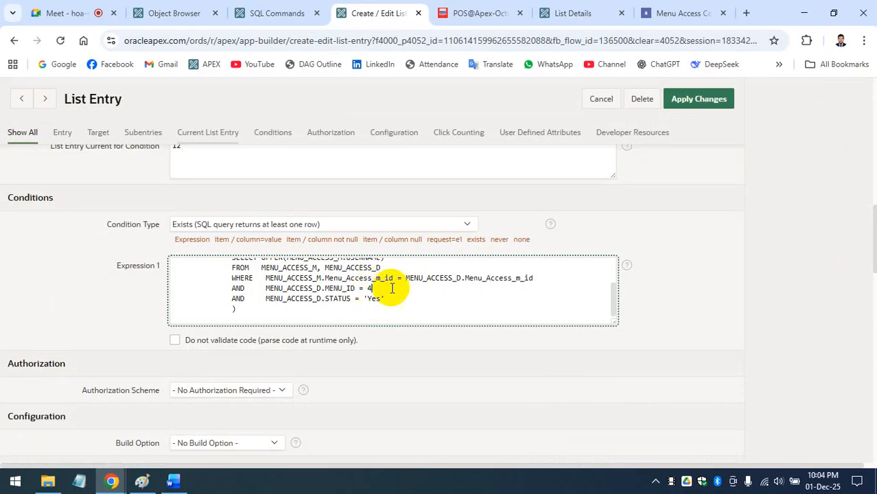
{"action": "left_click", "coordinate": [208, 11]}
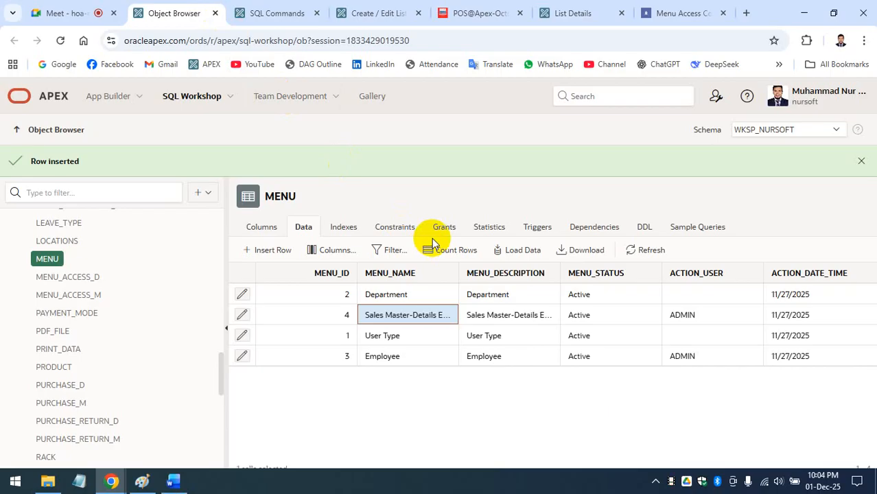
{"action": "left_click", "coordinate": [350, 12]}
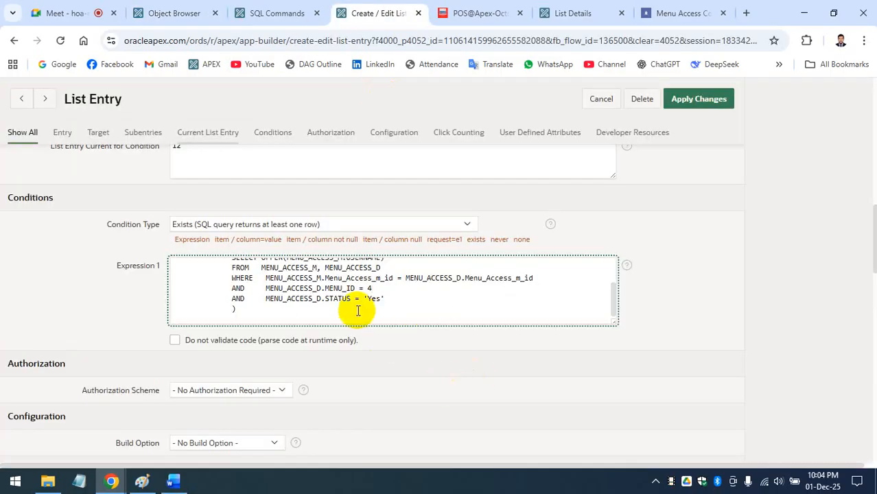
{"action": "left_click", "coordinate": [687, 103]}
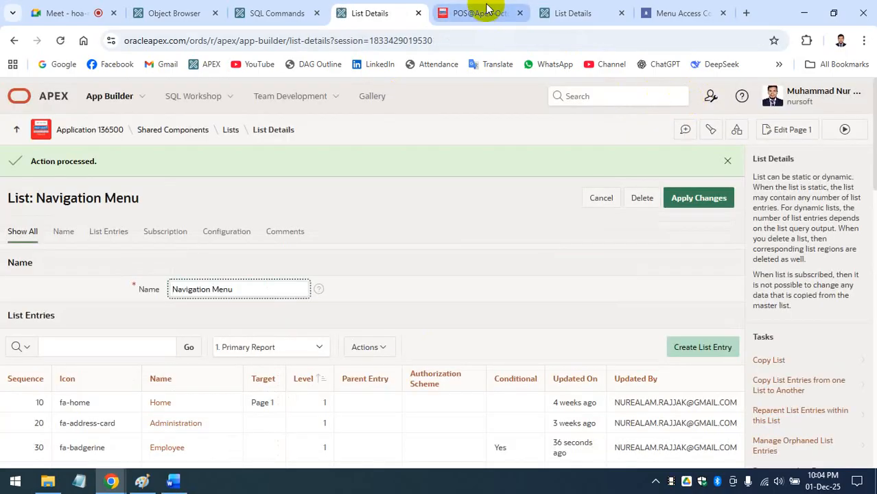
Step: Launch the running POS app, then recheck the MENU table data and the Navigation Menu list entries
{"action": "left_click", "coordinate": [855, 133]}
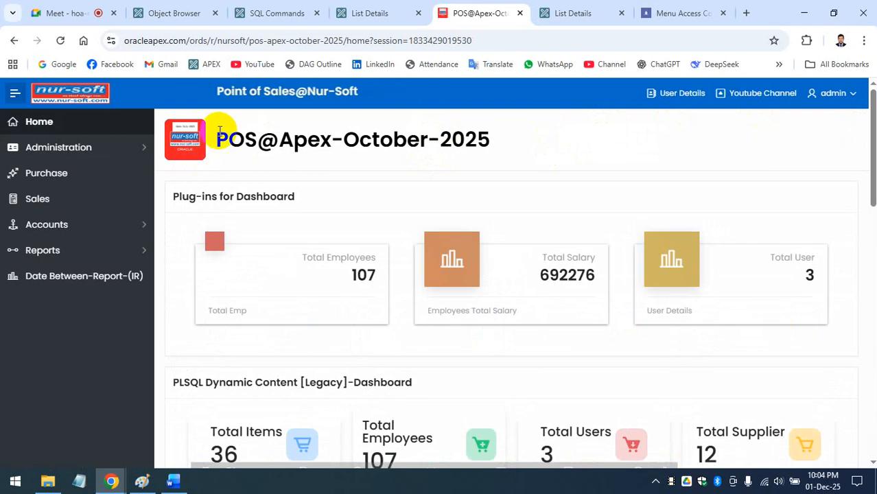
{"action": "left_click", "coordinate": [177, 14]}
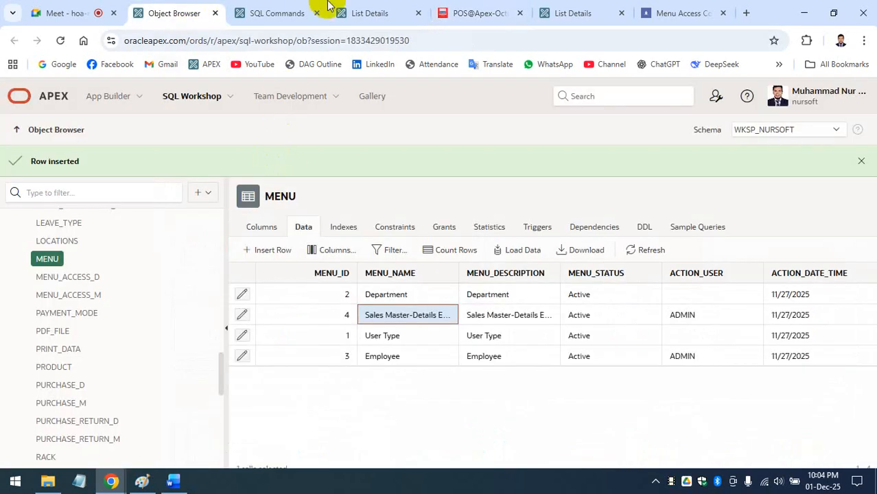
{"action": "left_click", "coordinate": [350, 12]}
{"action": "scroll", "coordinate": [197, 337], "scroll_direction": "down", "scroll_amount": 5}
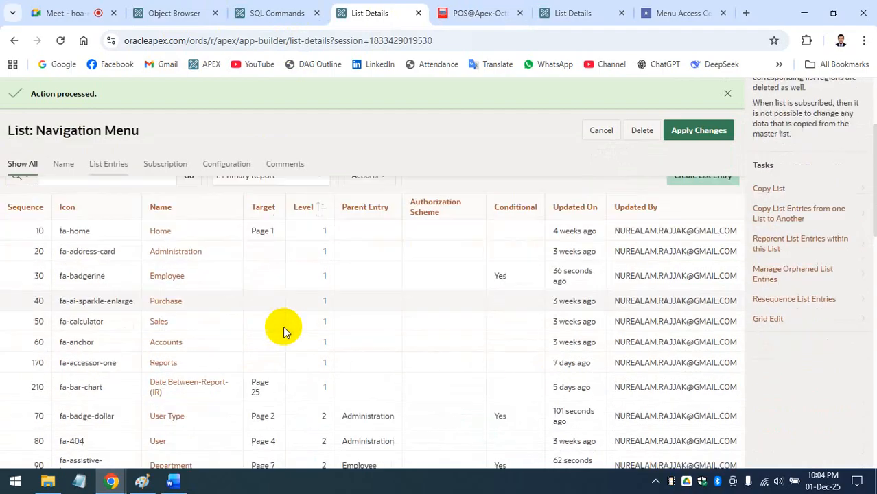
{"action": "scroll", "coordinate": [288, 330], "scroll_direction": "down", "scroll_amount": 1}
{"action": "scroll", "coordinate": [343, 331], "scroll_direction": "up", "scroll_amount": 2}
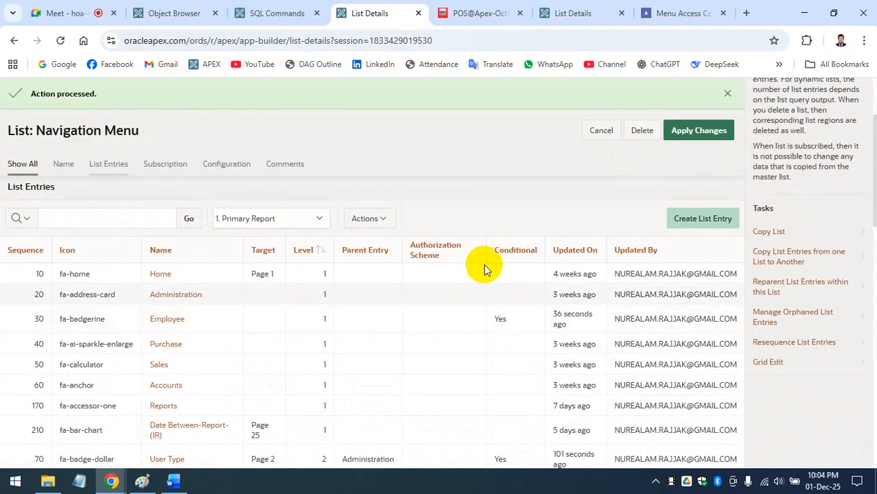
{"action": "scroll", "coordinate": [503, 316], "scroll_direction": "down", "scroll_amount": 4}
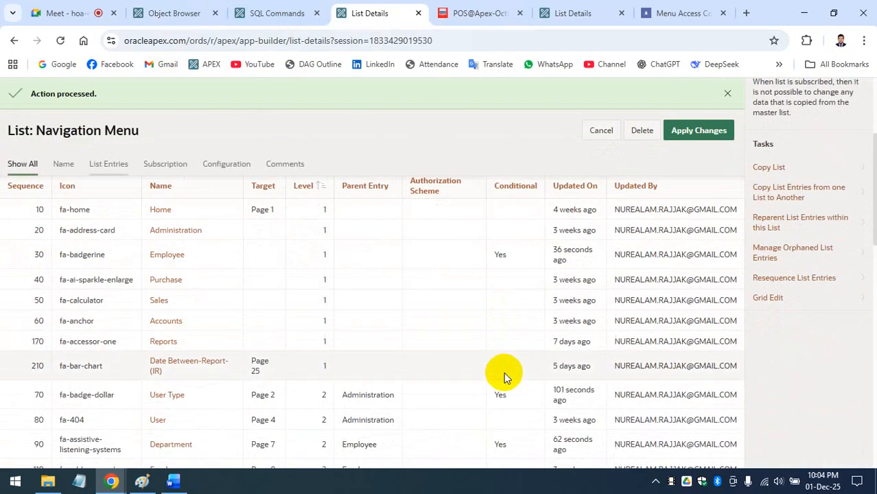
Step: On the POS dashboard, confirm Employee is gone and Administration lists only User Type and User
{"action": "left_click", "coordinate": [480, 13]}
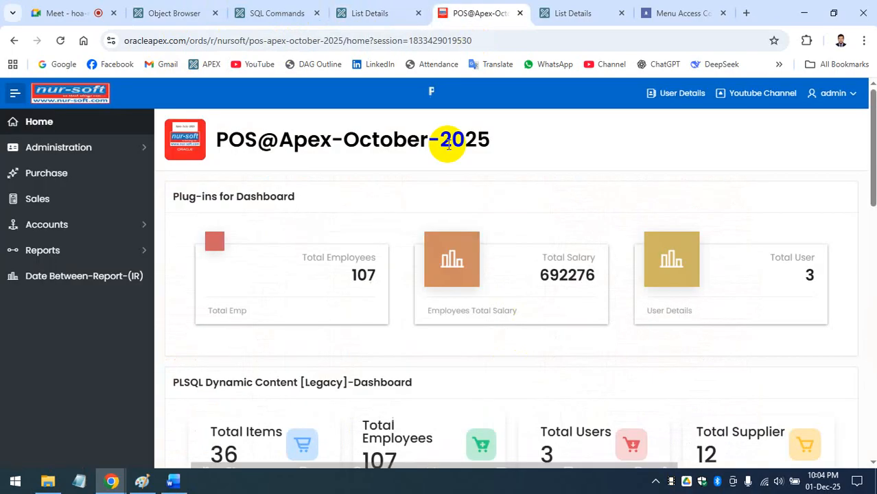
{"action": "left_click", "coordinate": [854, 98]}
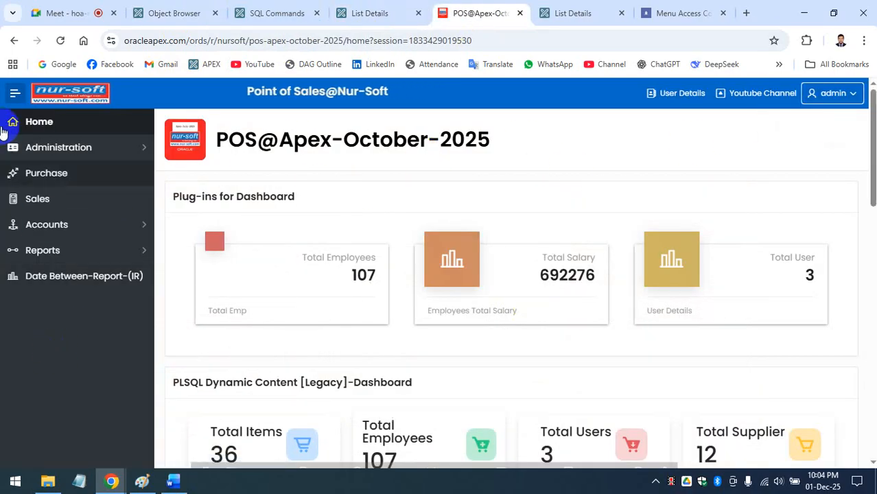
{"action": "left_click", "coordinate": [113, 152]}
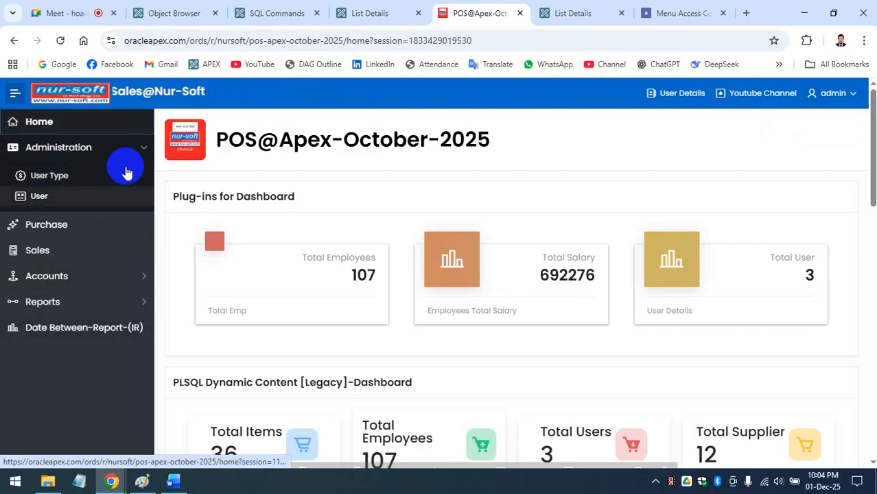
{"action": "left_click", "coordinate": [138, 147]}
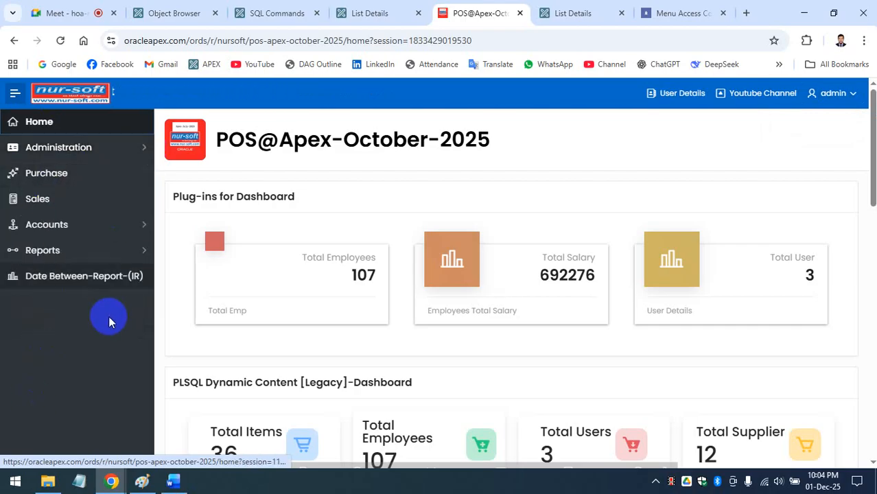
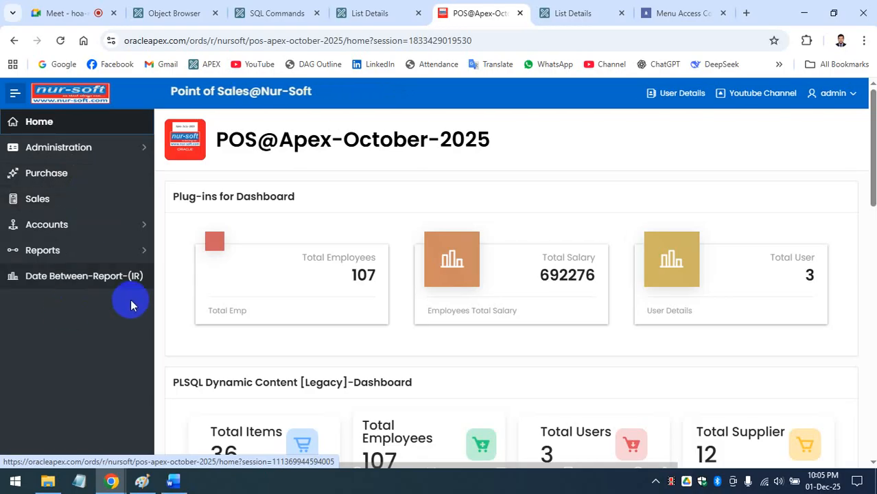
Step: Inspect MENU_ACCESS_M's admin record, then MENU_ACCESS_D's granted MENU_ID values 1 and 2
{"action": "left_click", "coordinate": [200, 10]}
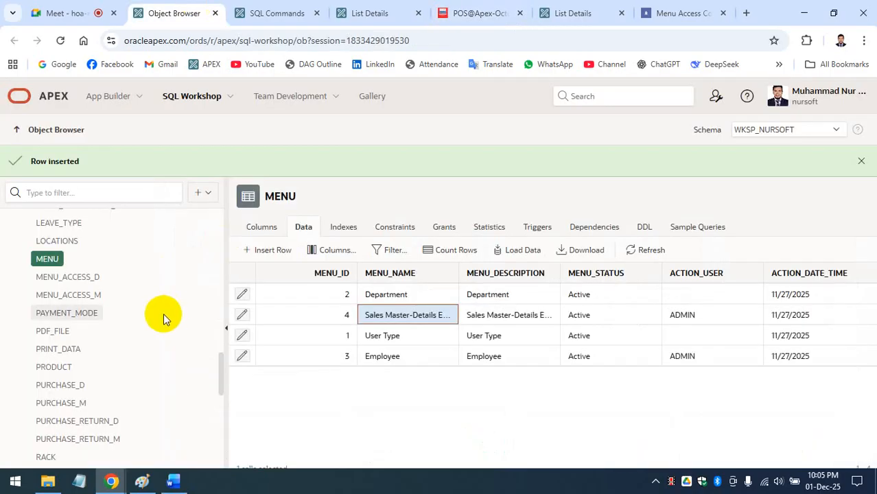
{"action": "left_click", "coordinate": [85, 295]}
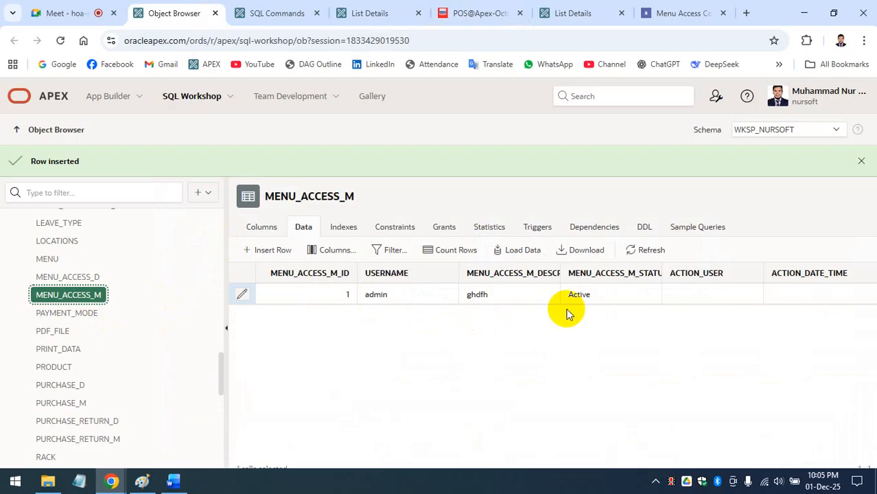
{"action": "left_click", "coordinate": [370, 295]}
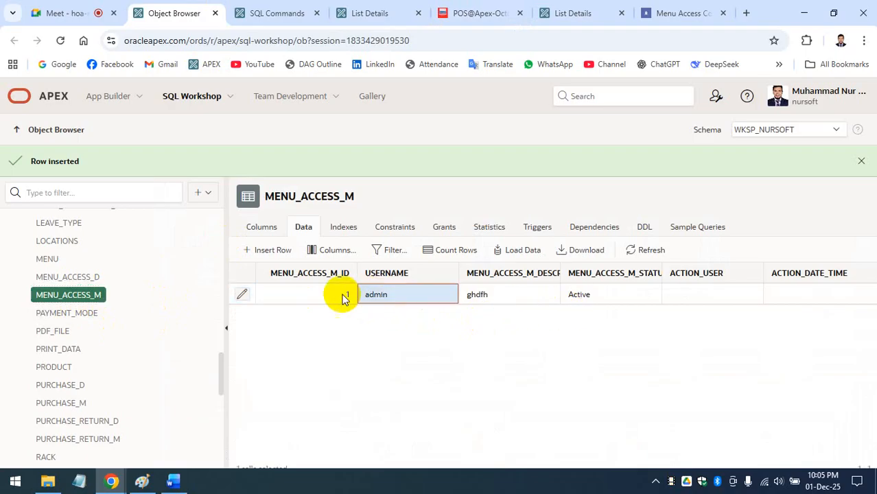
{"action": "left_click", "coordinate": [101, 275]}
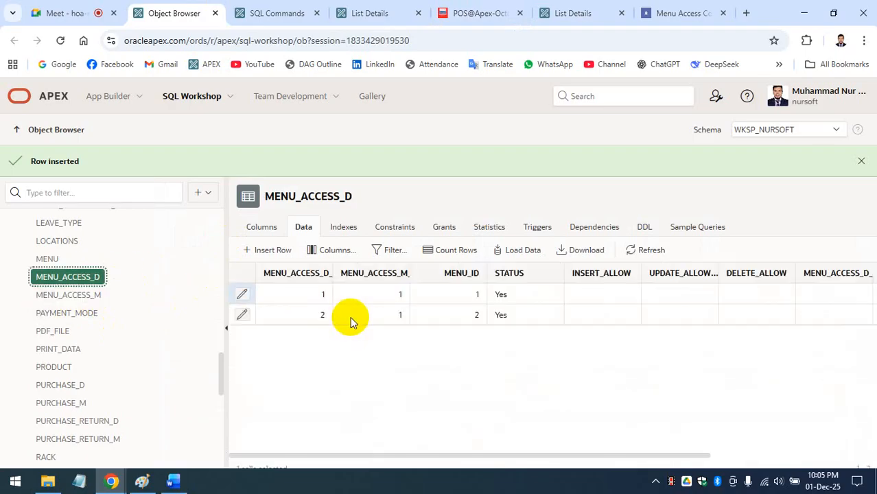
{"action": "left_click", "coordinate": [479, 295]}
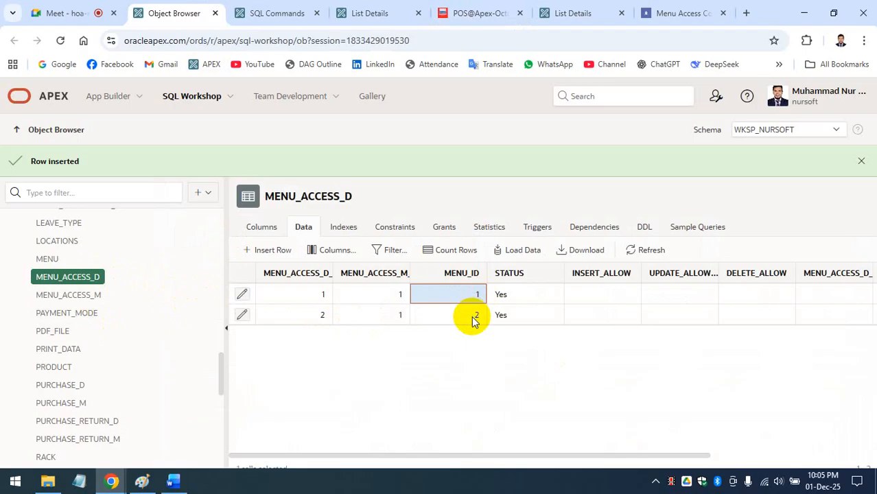
{"action": "left_click", "coordinate": [474, 317]}
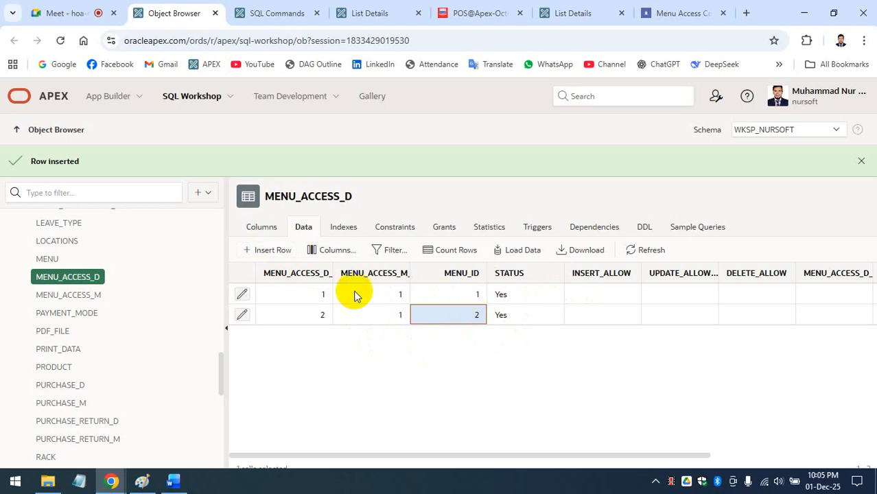
Step: Insert MENU_ACCESS_D rows for MENU_ID 3 and 4 under master 1, each with STATUS Yes
{"action": "left_click", "coordinate": [274, 250]}
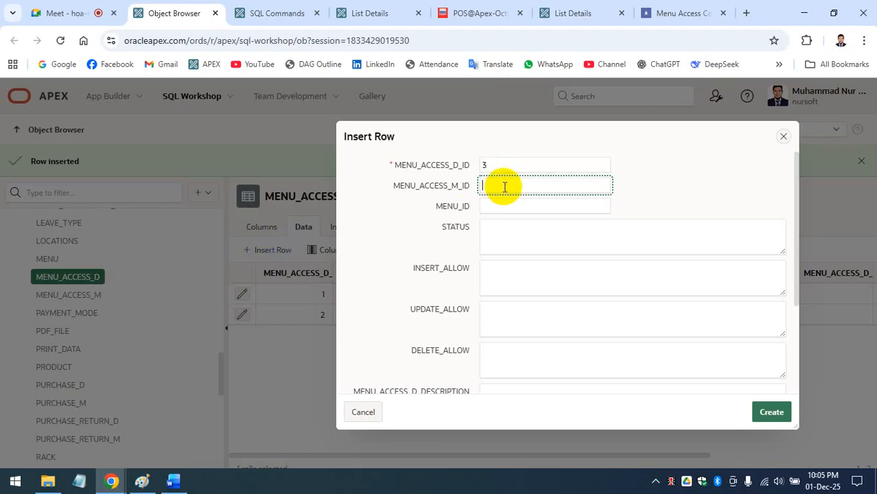
{"action": "type", "text": "3"}
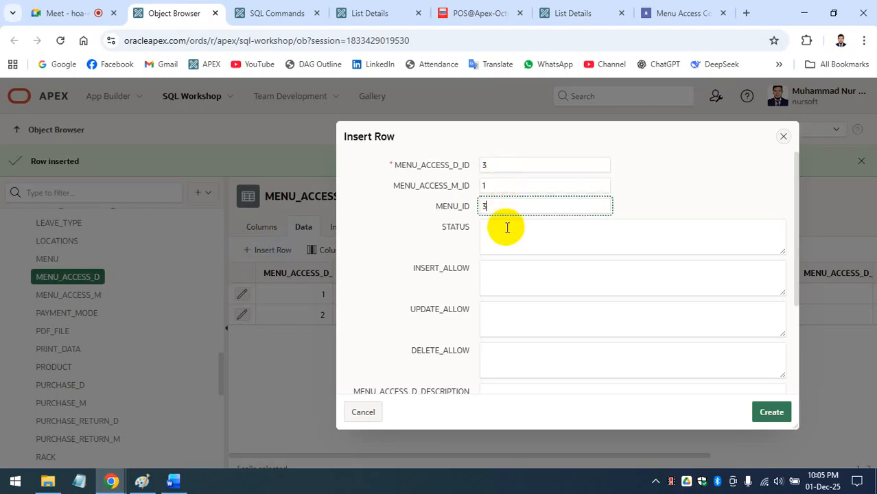
{"action": "left_click", "coordinate": [508, 232]}
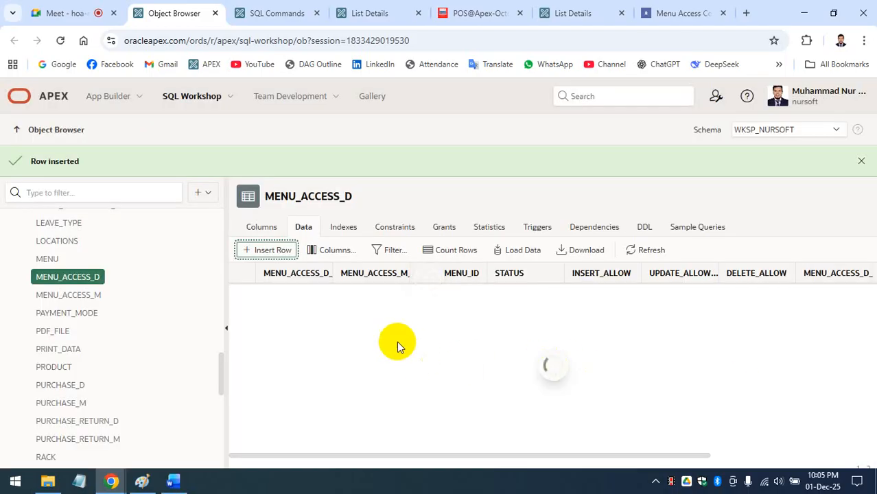
{"action": "left_click", "coordinate": [273, 250]}
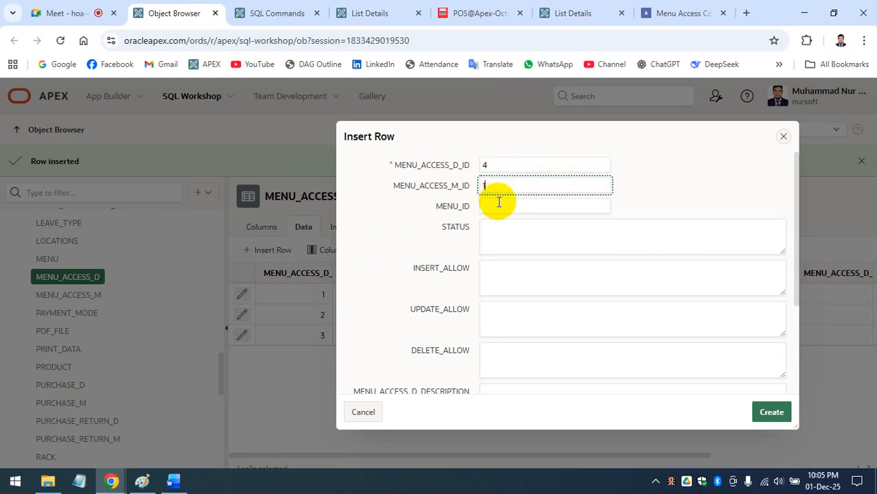
{"action": "left_click", "coordinate": [510, 228]}
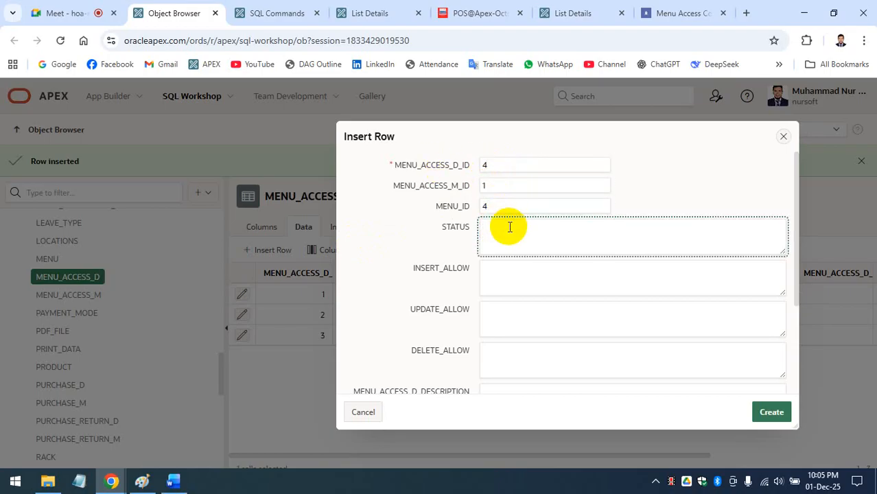
{"action": "left_click", "coordinate": [772, 412]}
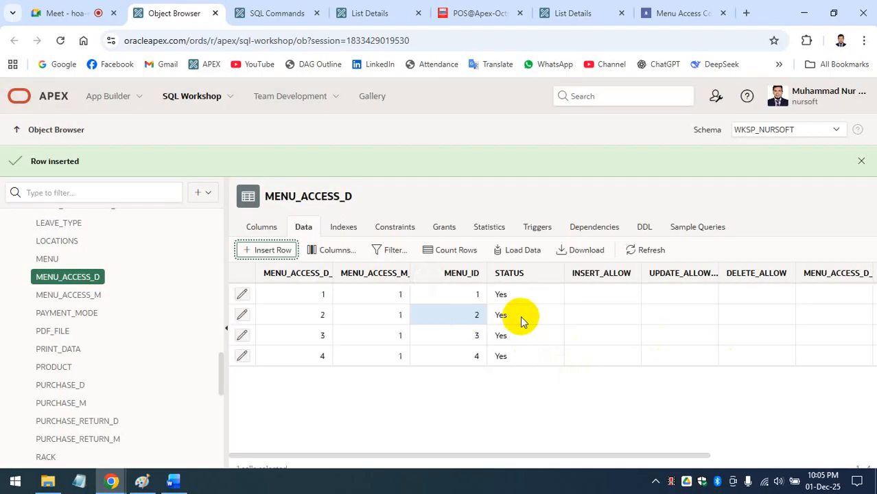
Step: Sign out of the POS app as admin and sign back in
{"action": "left_click", "coordinate": [472, 13]}
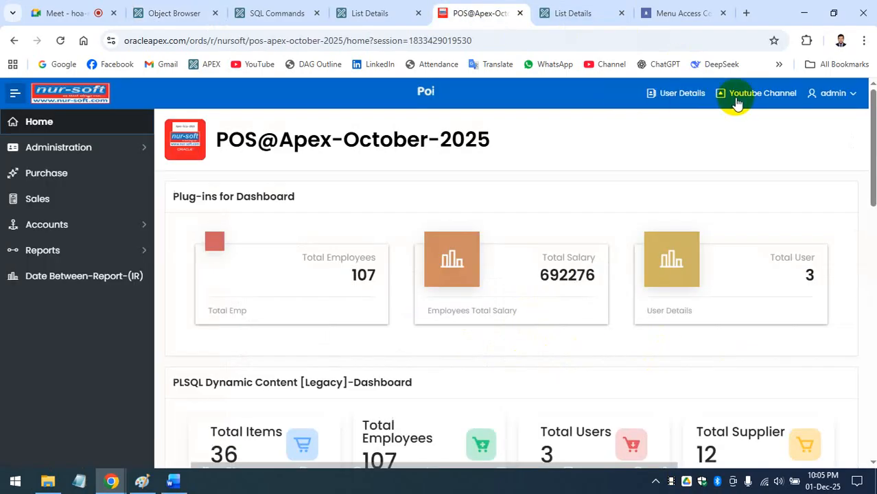
{"action": "left_click", "coordinate": [835, 92]}
{"action": "left_click", "coordinate": [791, 118]}
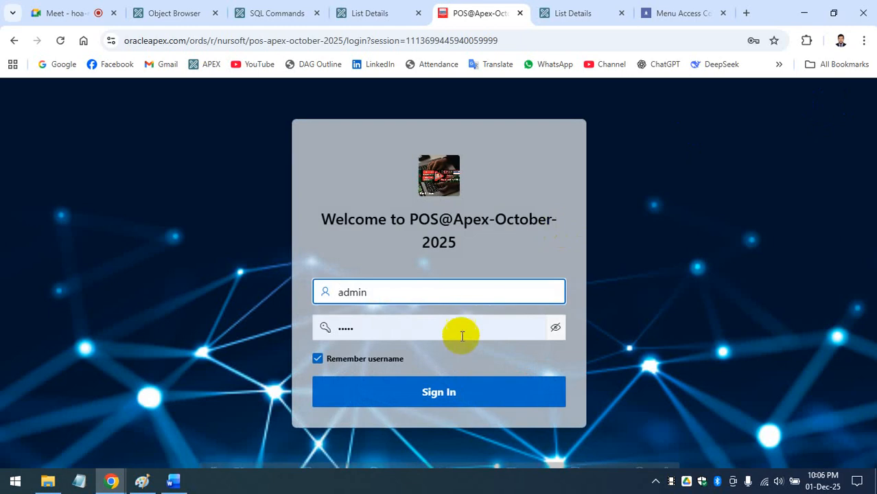
{"action": "left_click", "coordinate": [443, 379]}
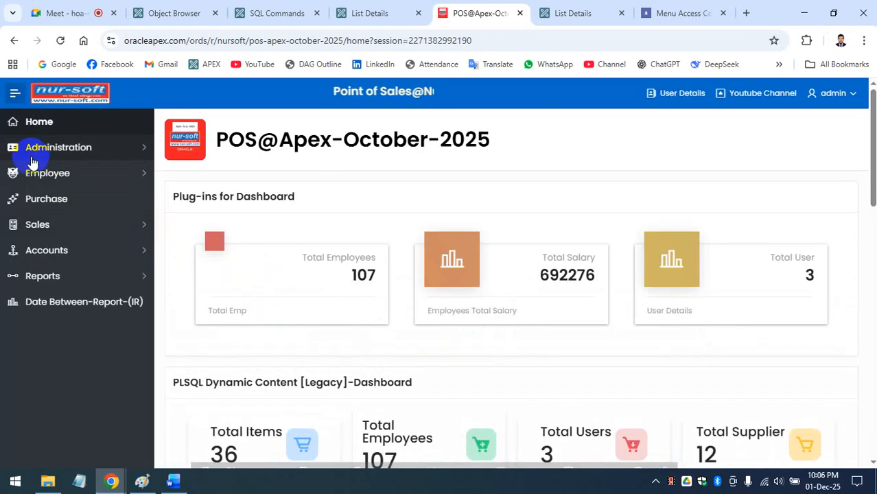
Step: Open the User Type, Department and Employee pages from the POS sidebar
{"action": "left_click", "coordinate": [136, 151]}
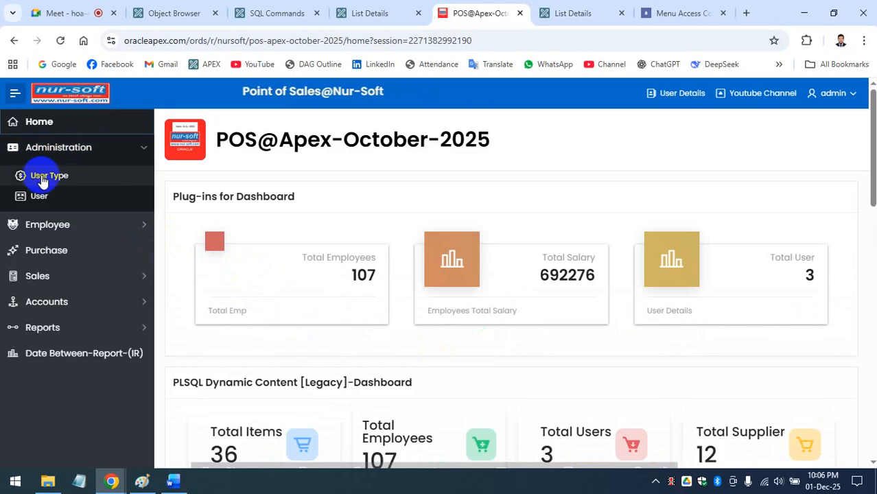
{"action": "left_click", "coordinate": [91, 173]}
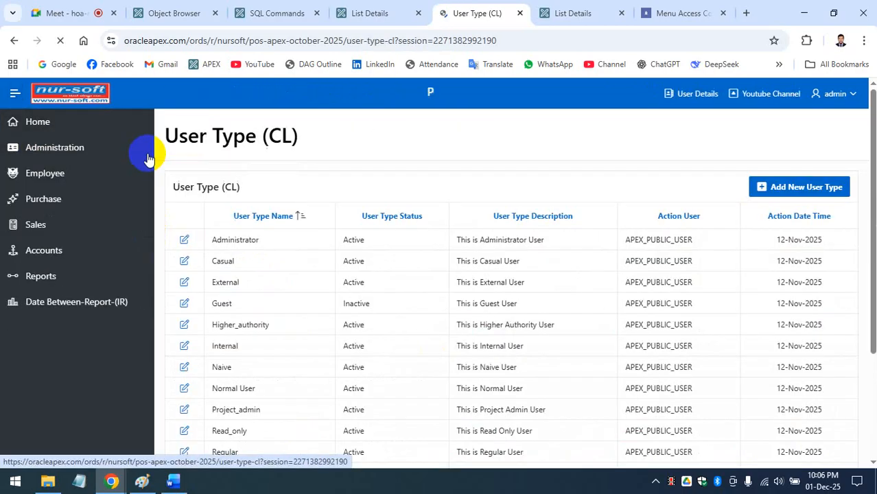
{"action": "left_click", "coordinate": [145, 148]}
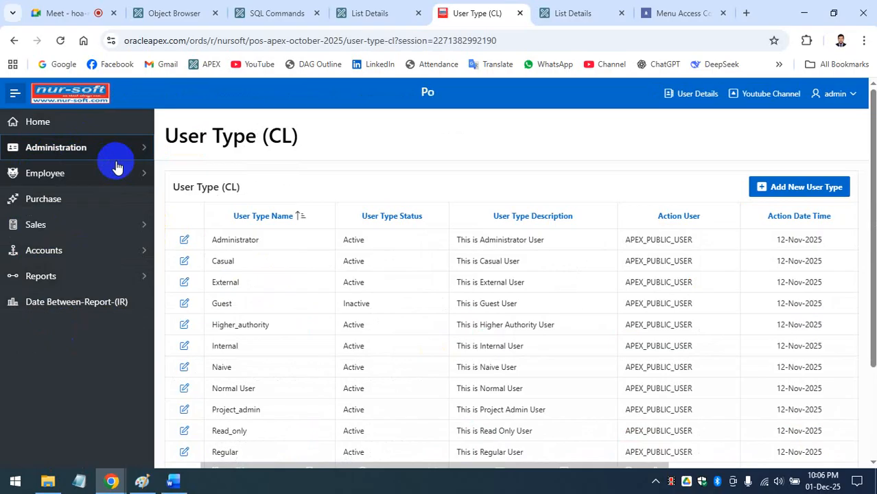
{"action": "left_click", "coordinate": [144, 173]}
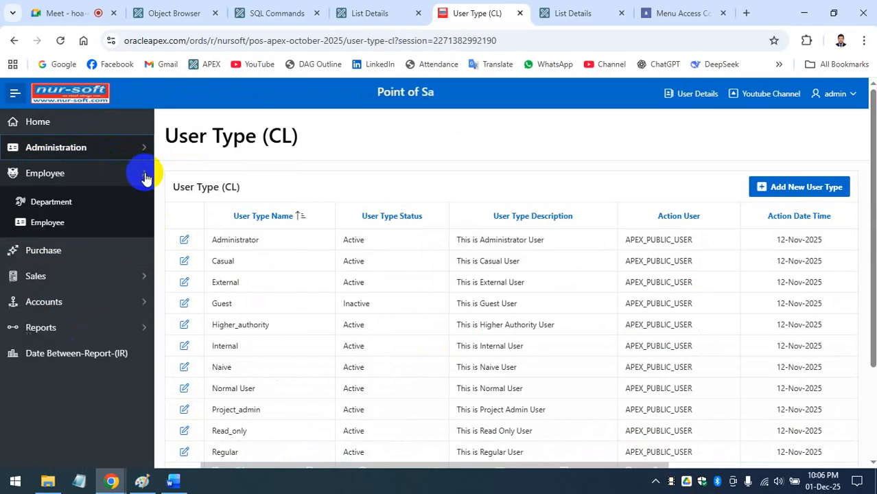
{"action": "left_click", "coordinate": [59, 208]}
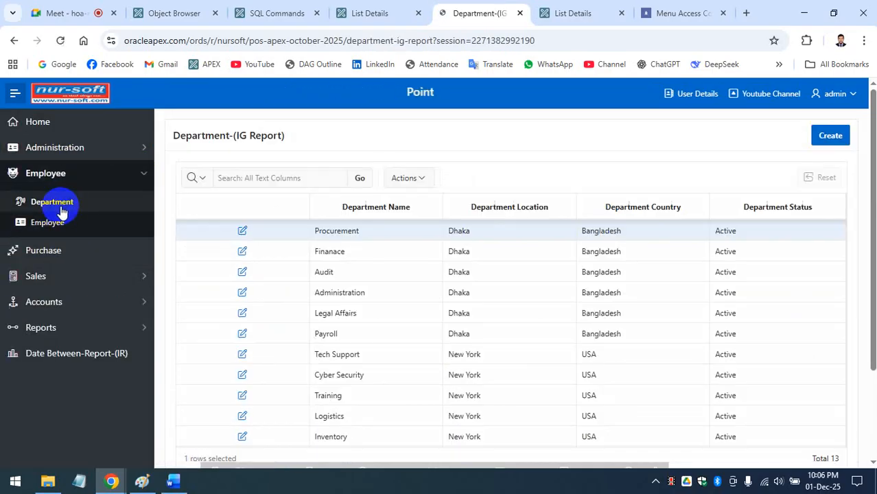
{"action": "left_click", "coordinate": [65, 227]}
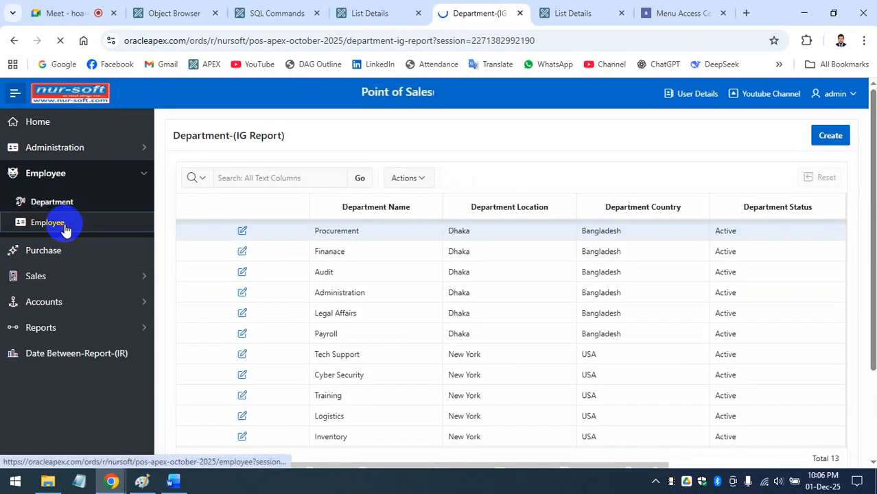
{"action": "left_click", "coordinate": [144, 175]}
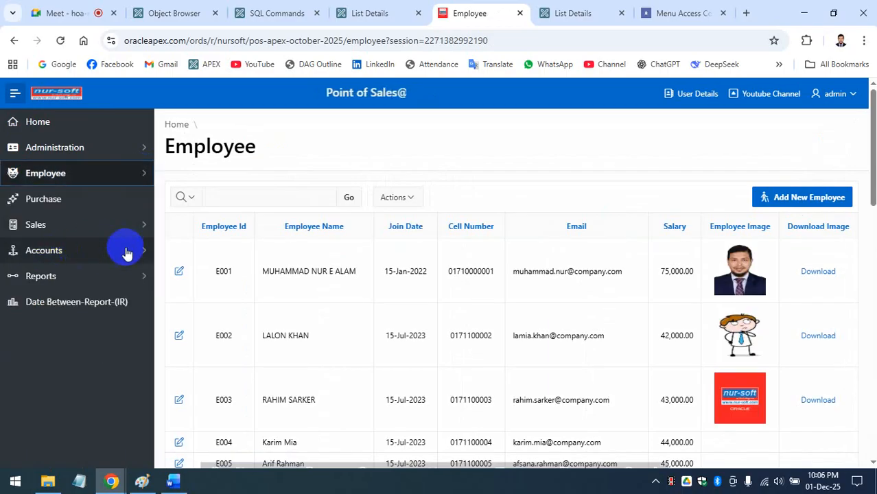
Step: Open the Sales Master-Details Entry Form, then return to the Object Browser
{"action": "left_click", "coordinate": [145, 227]}
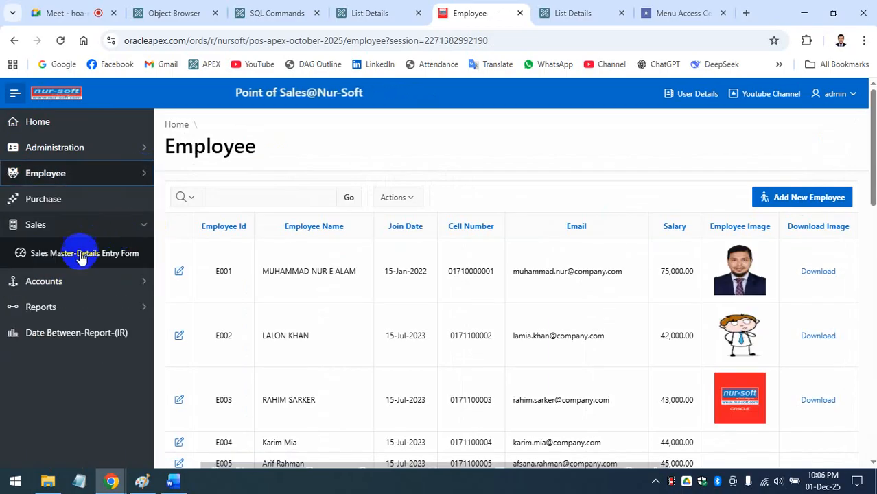
{"action": "left_click", "coordinate": [79, 258]}
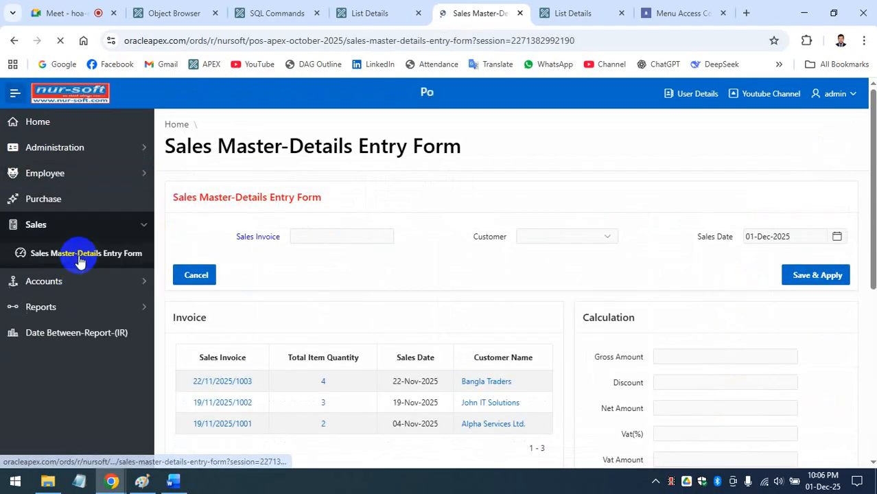
{"action": "left_click", "coordinate": [141, 226]}
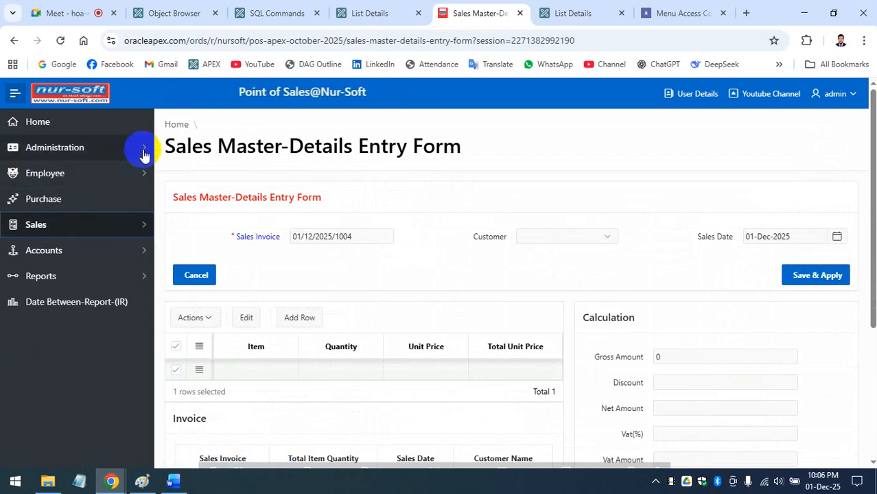
{"action": "left_click", "coordinate": [141, 226]}
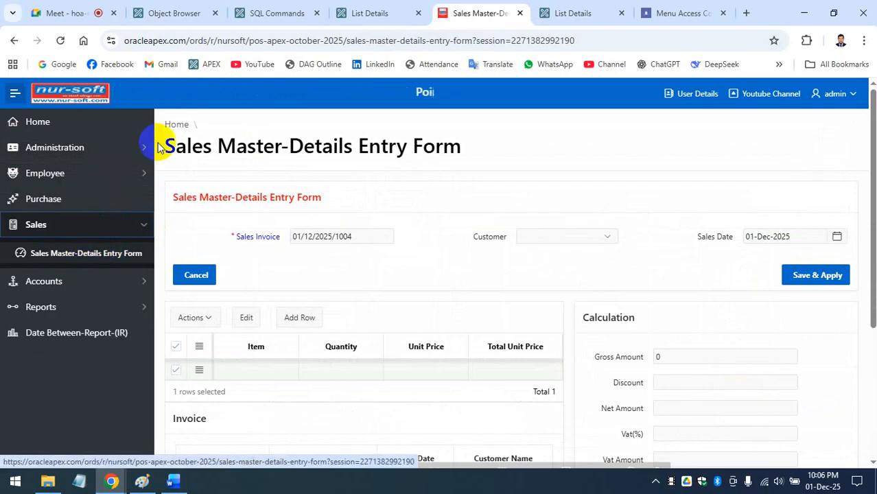
{"action": "left_click", "coordinate": [176, 12]}
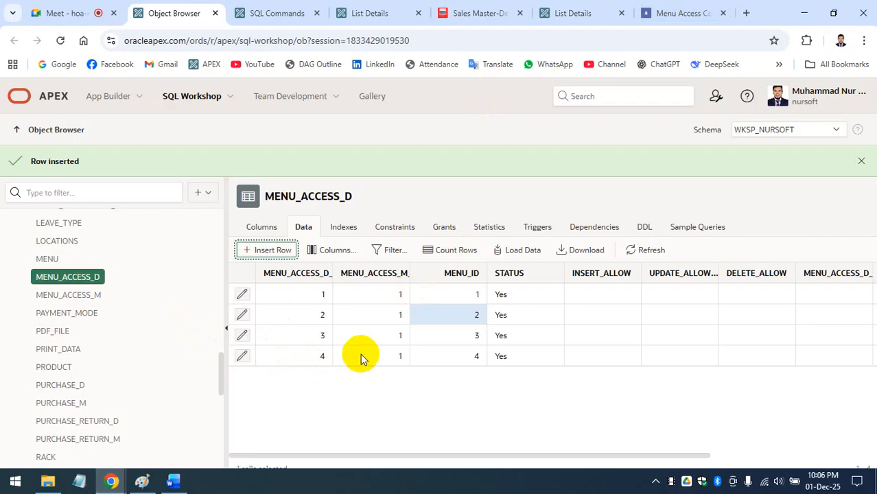
Step: After checking MENU's IDs, change MENU_ACCESS_D row 4's STATUS from Yes to No and save
{"action": "left_click", "coordinate": [49, 260]}
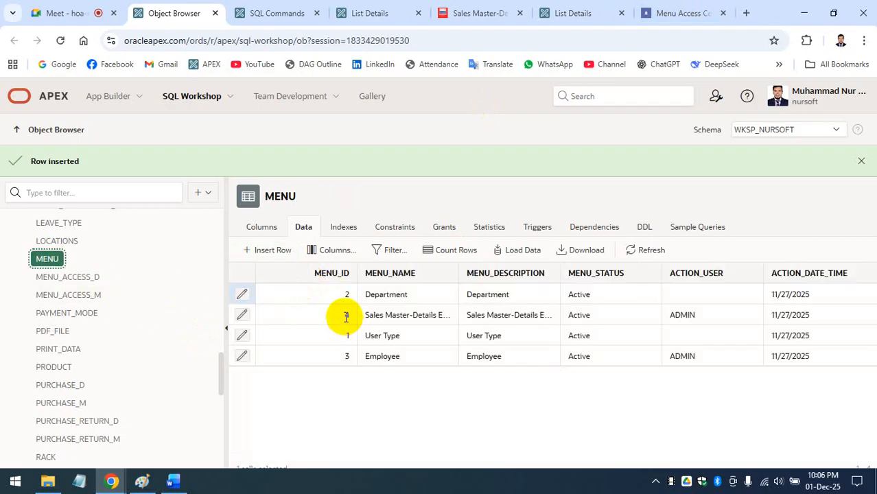
{"action": "left_click", "coordinate": [84, 279]}
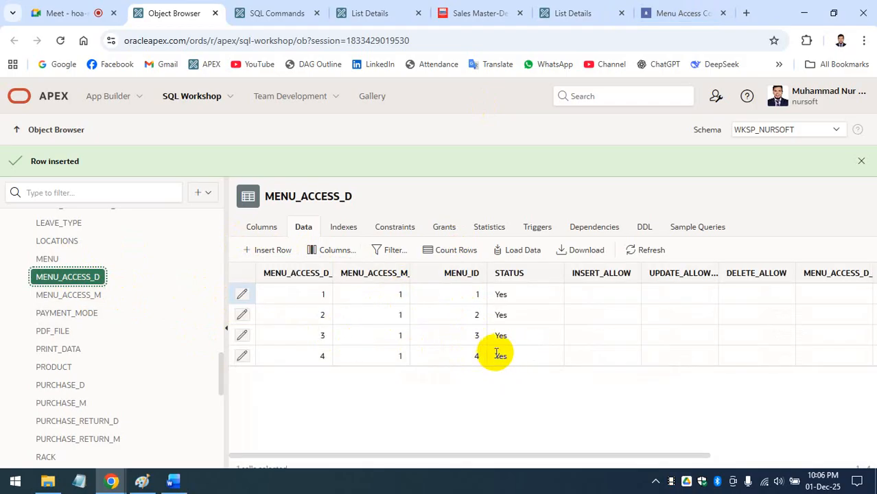
{"action": "left_click", "coordinate": [243, 357]}
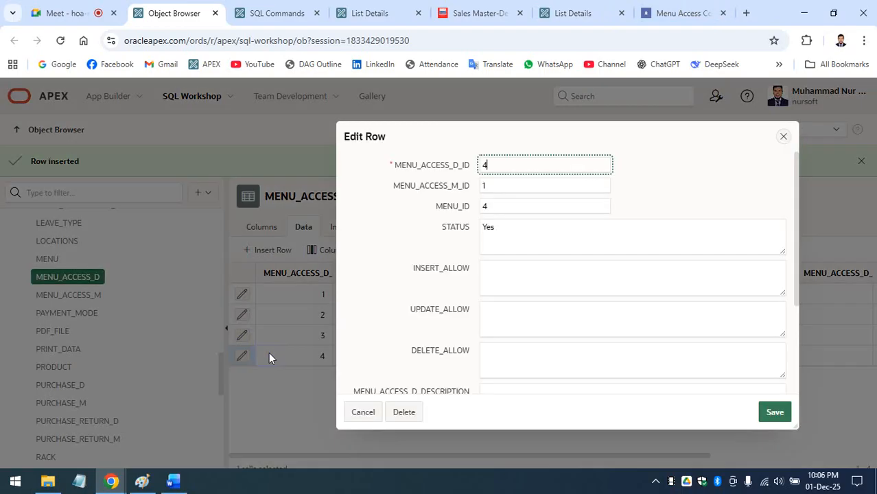
{"action": "left_click_drag", "start_coordinate": [507, 227], "coordinate": [380, 224]}
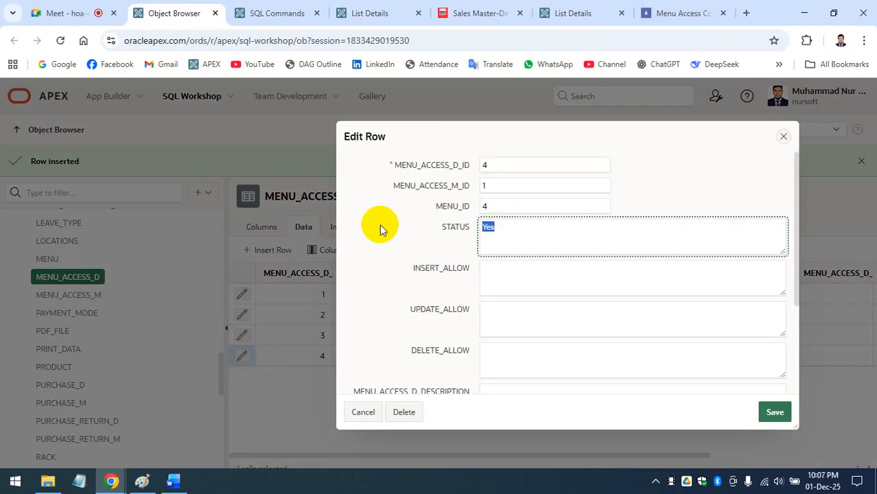
{"action": "type", "text": "No"}
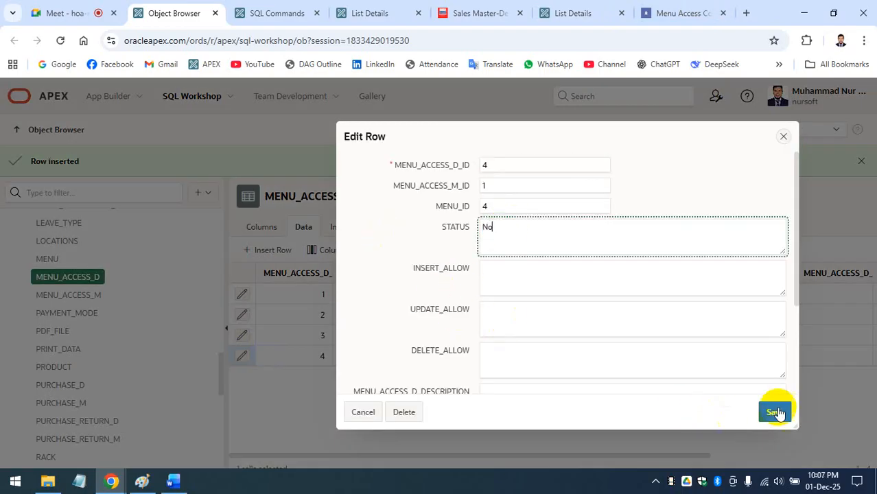
{"action": "left_click", "coordinate": [783, 412]}
{"action": "left_click", "coordinate": [676, 13]}
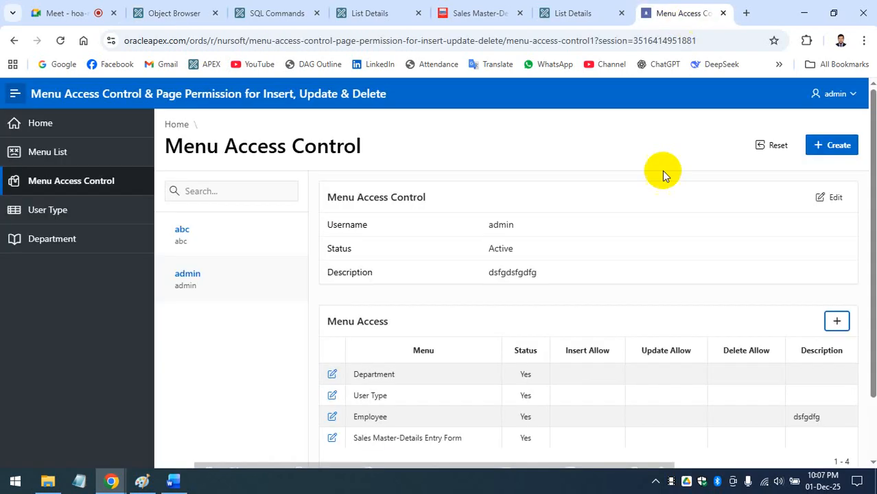
Step: Reload Menu Access Control and confirm Sales Master-Details Entry Form now reads No
{"action": "left_click", "coordinate": [83, 184]}
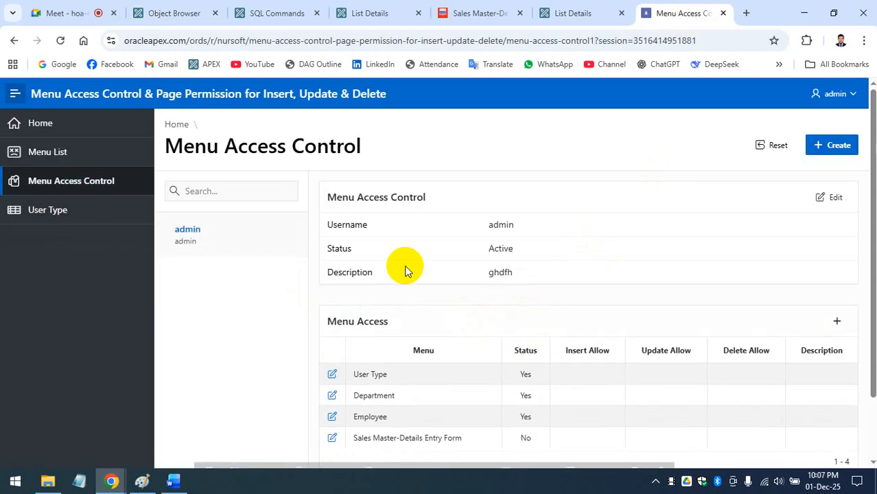
{"action": "scroll", "coordinate": [405, 265], "scroll_direction": "down", "scroll_amount": 1}
{"action": "scroll", "coordinate": [474, 229], "scroll_direction": "up", "scroll_amount": 1}
{"action": "scroll", "coordinate": [492, 234], "scroll_direction": "down", "scroll_amount": 2}
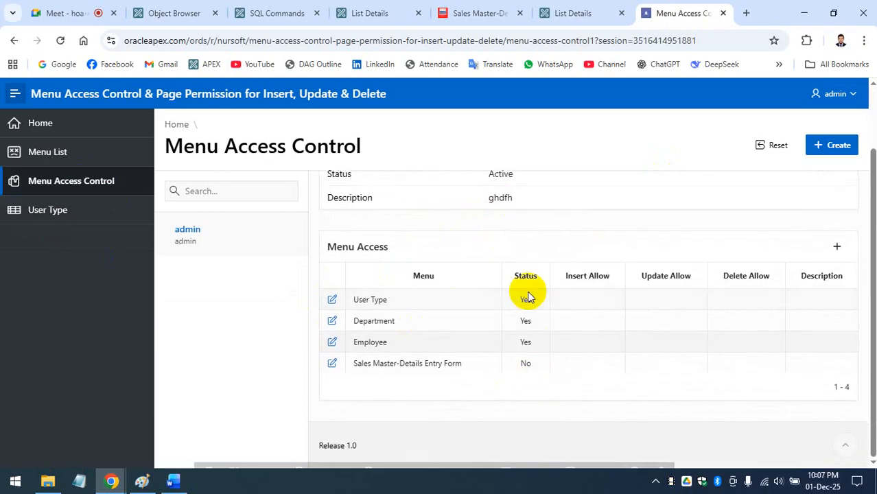
Step: Sign out of the POS app and sign back in as admin
{"action": "left_click", "coordinate": [473, 13]}
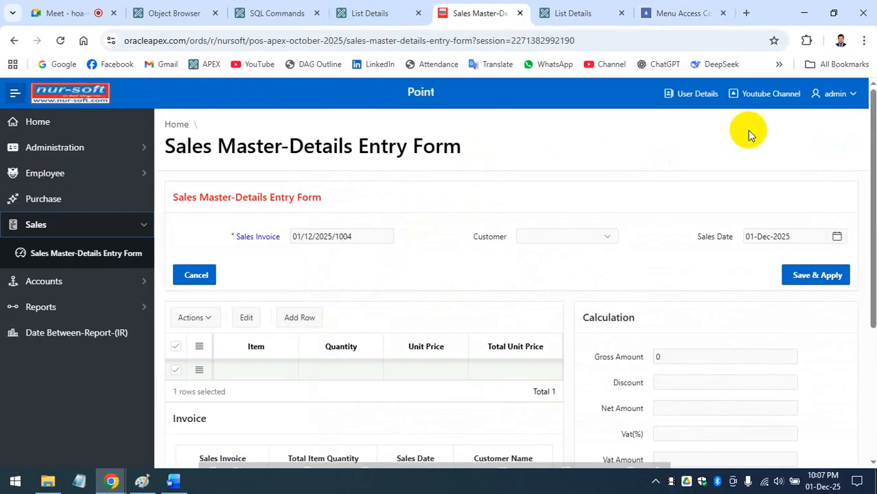
{"action": "left_click", "coordinate": [836, 95]}
{"action": "left_click", "coordinate": [814, 121]}
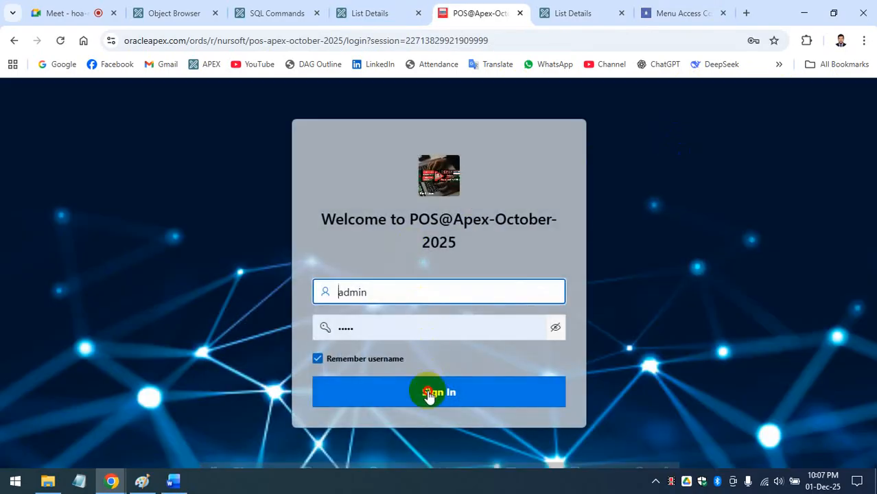
{"action": "left_click", "coordinate": [431, 390]}
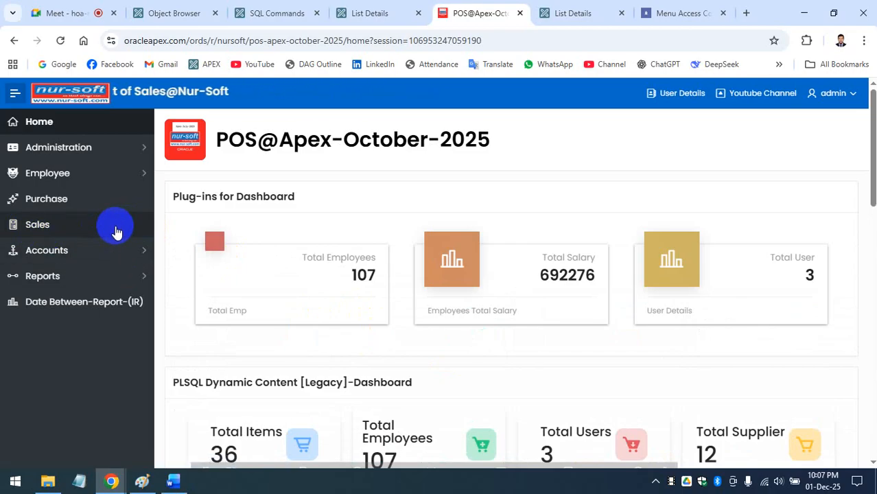
Step: Change the Sales Master-Details Entry Form access row's Status to Yes and apply changes
{"action": "left_click", "coordinate": [680, 13]}
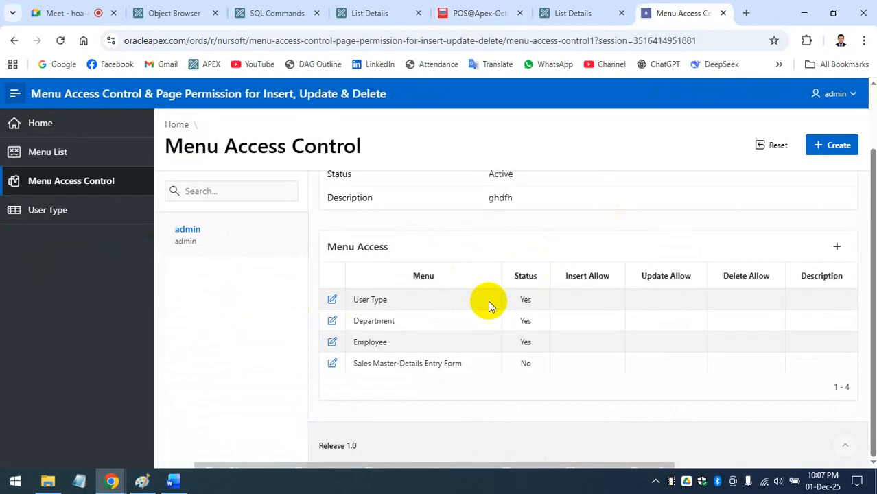
{"action": "left_click", "coordinate": [333, 364]}
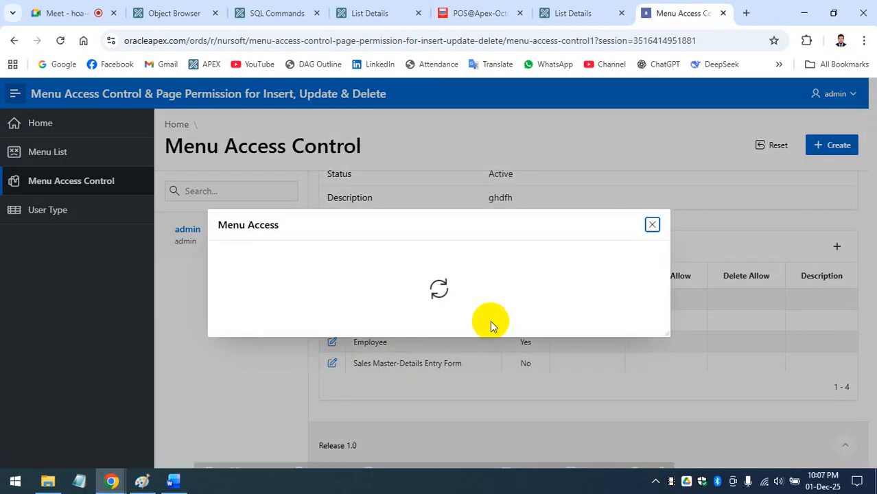
{"action": "left_click", "coordinate": [493, 219]}
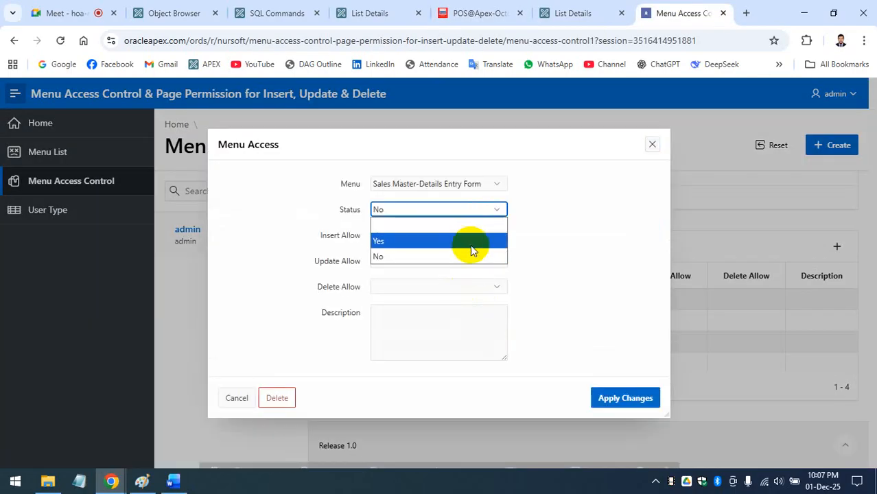
{"action": "left_click", "coordinate": [472, 242]}
{"action": "left_click", "coordinate": [613, 398]}
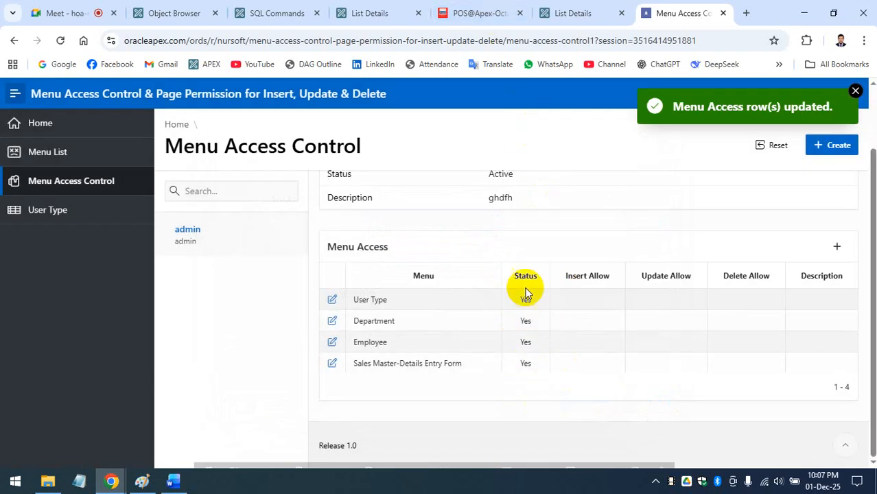
{"action": "left_click", "coordinate": [451, 8]}
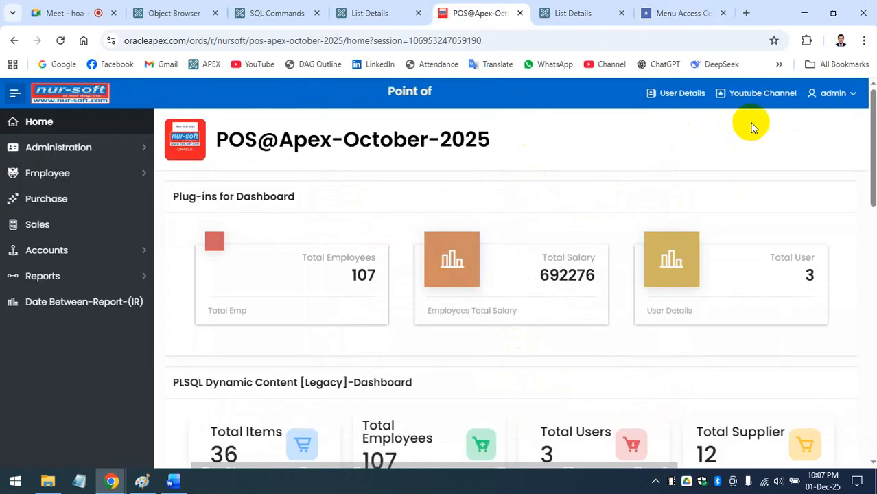
Step: Re-sign into the POS app and confirm Sales lists the Sales Master-Details Entry Form
{"action": "left_click", "coordinate": [833, 92]}
{"action": "left_click", "coordinate": [800, 119]}
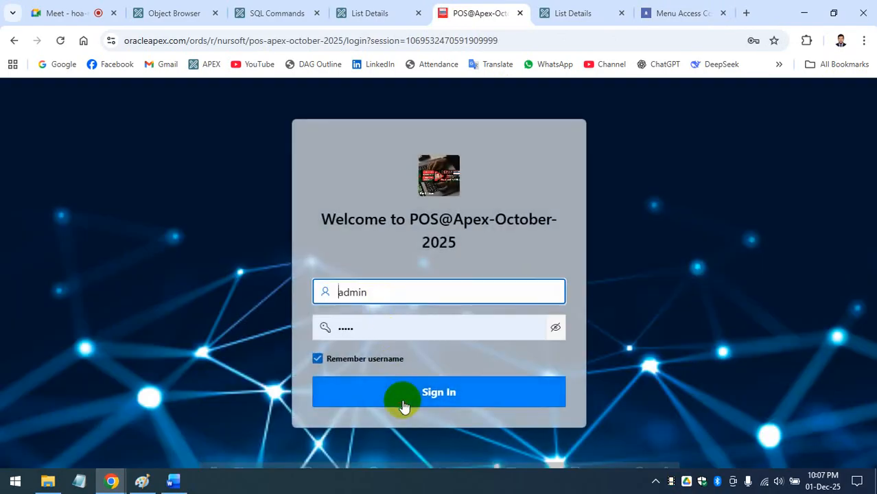
{"action": "left_click", "coordinate": [404, 406]}
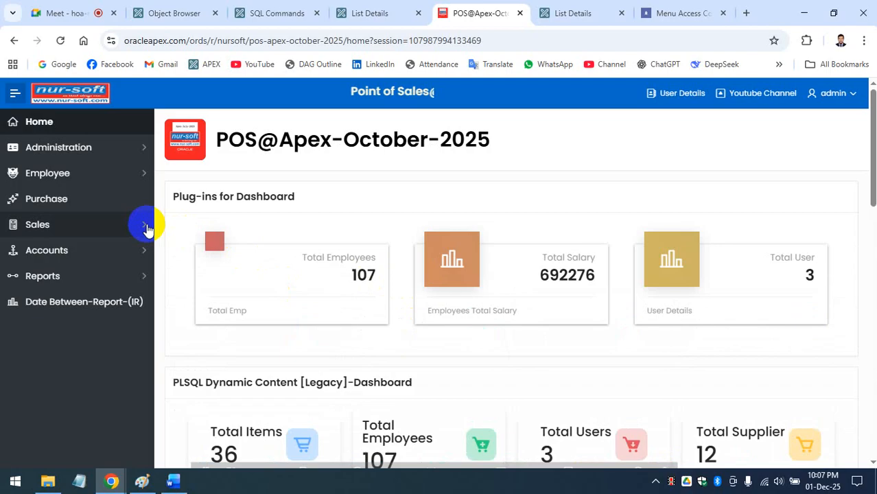
{"action": "left_click", "coordinate": [146, 226]}
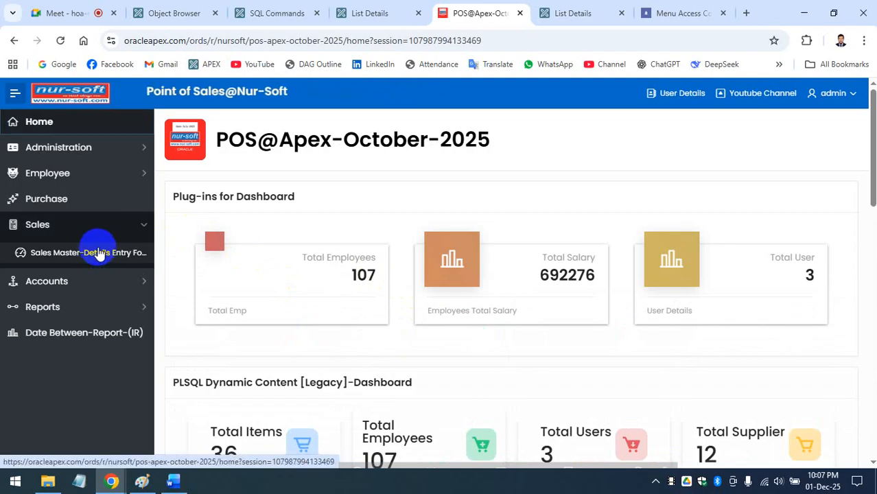
{"action": "left_click", "coordinate": [667, 11]}
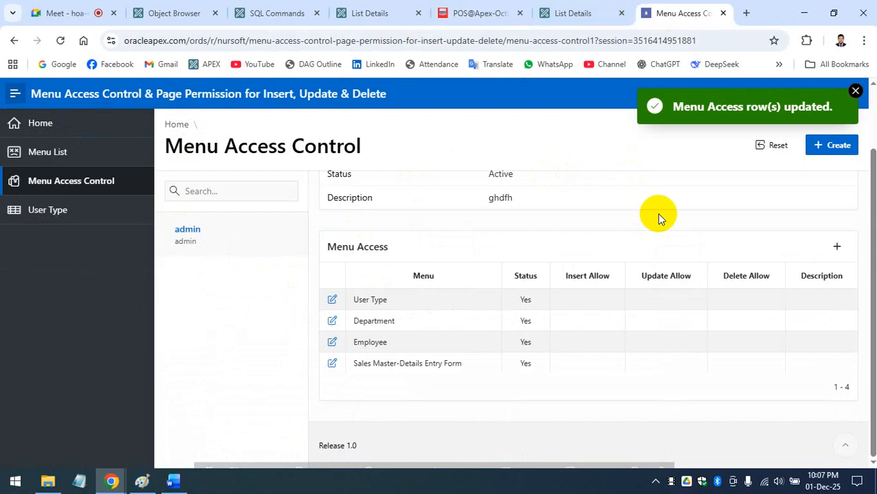
{"action": "left_click", "coordinate": [821, 107]}
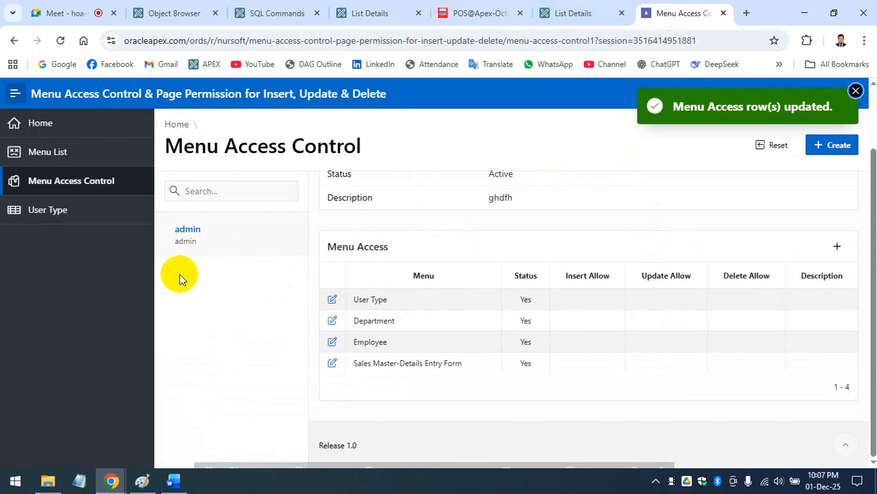
{"action": "scroll", "coordinate": [193, 278], "scroll_direction": "up", "scroll_amount": 2}
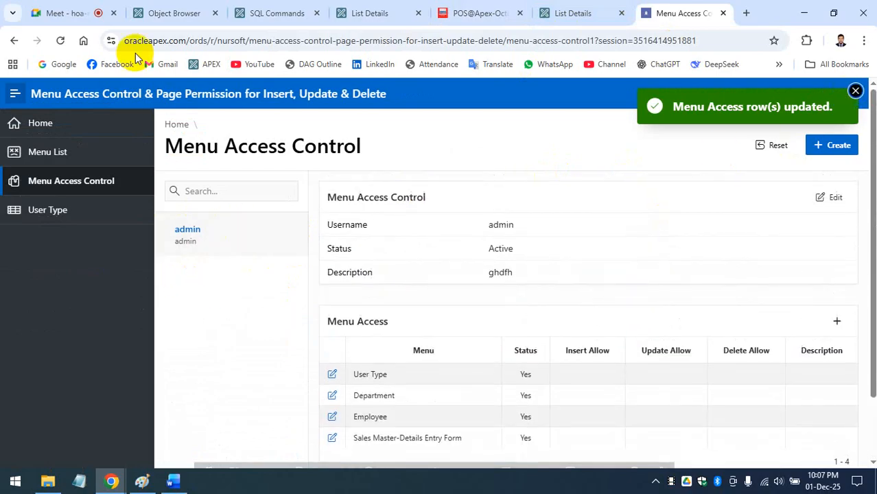
{"action": "left_click", "coordinate": [160, 12]}
{"action": "scroll", "coordinate": [49, 333], "scroll_direction": "down", "scroll_amount": 7}
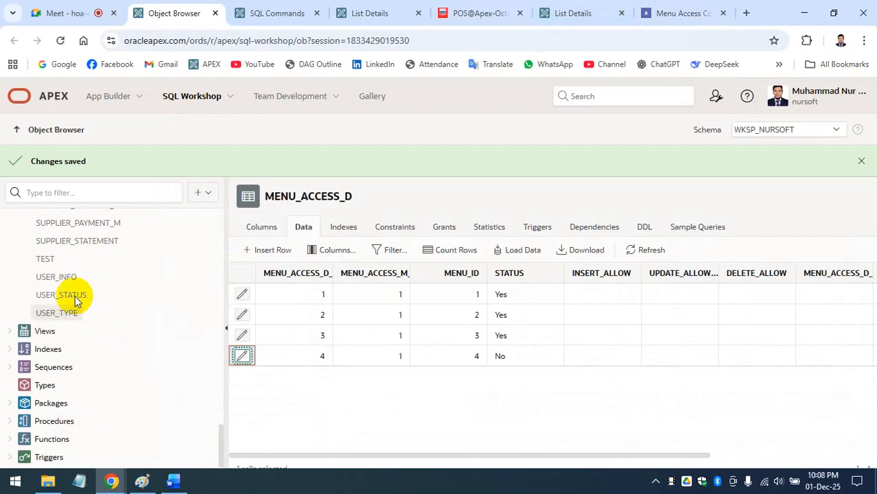
{"action": "left_click", "coordinate": [56, 277]}
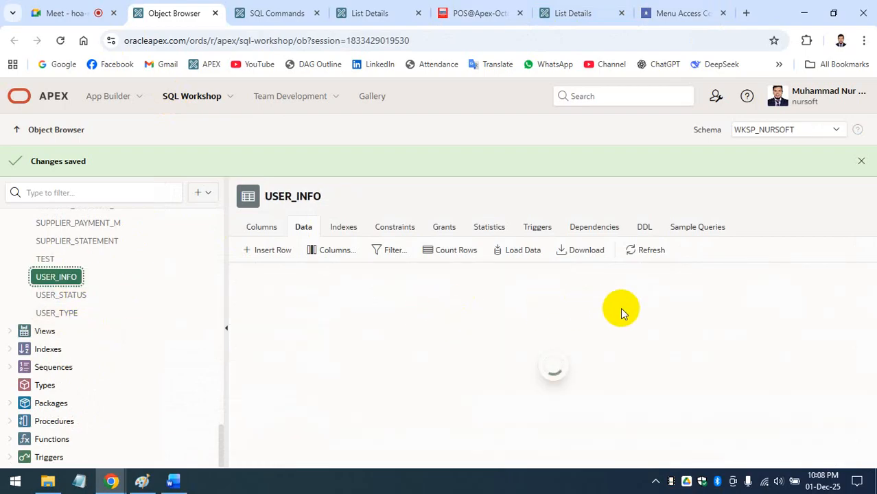
{"action": "left_click", "coordinate": [657, 314]}
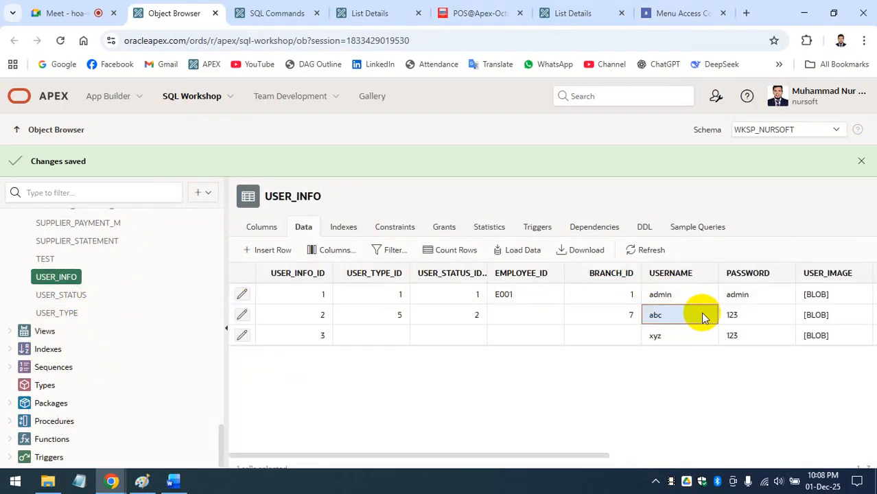
{"action": "left_click", "coordinate": [690, 13]}
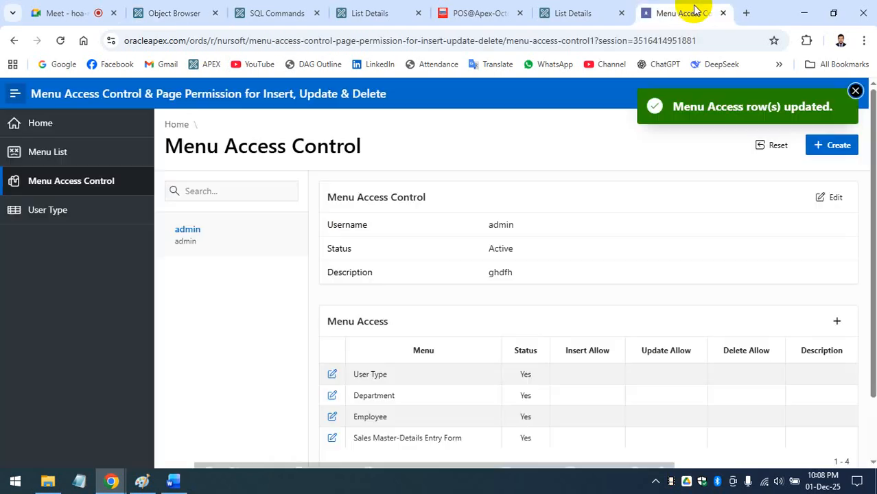
Step: Create a Menu Access Control record for the second user with Status Yes and description 'dfgsdfg'
{"action": "left_click", "coordinate": [839, 145]}
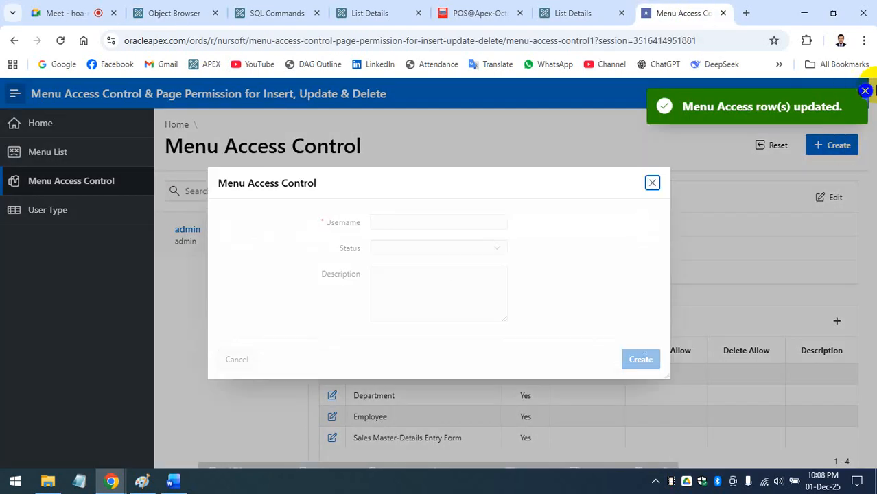
{"action": "left_click", "coordinate": [866, 92]}
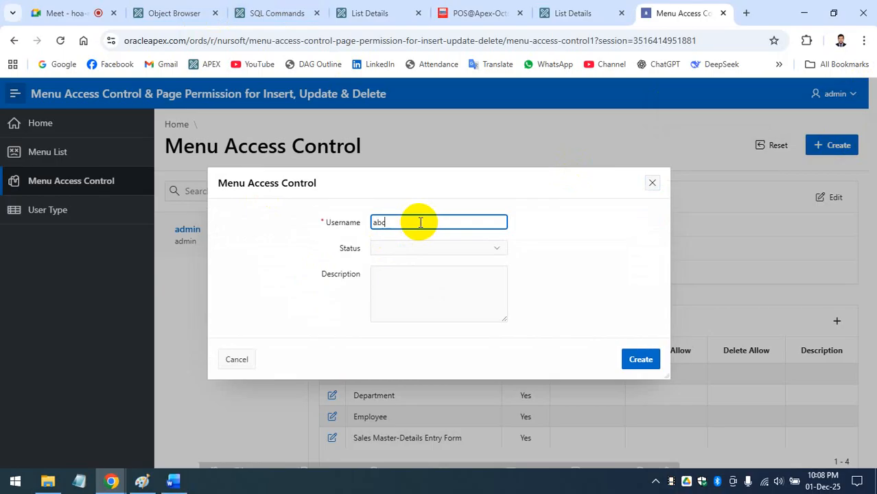
{"action": "left_click", "coordinate": [405, 251]}
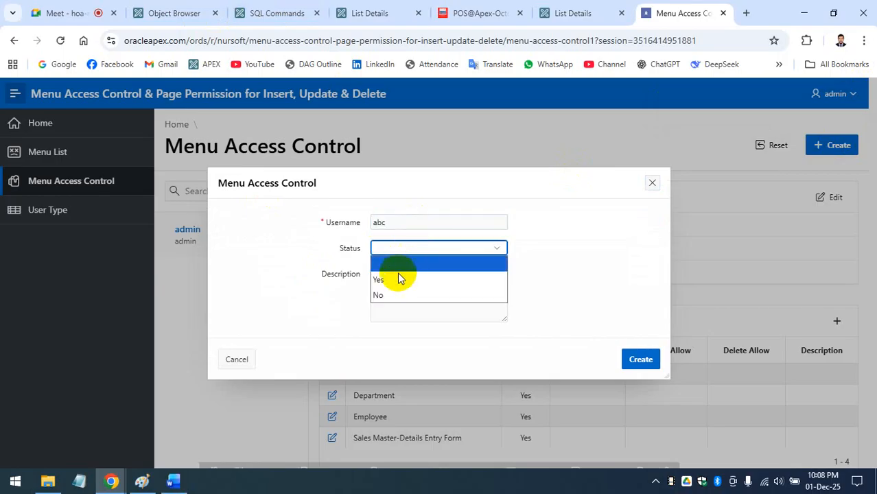
{"action": "left_click", "coordinate": [401, 276]}
{"action": "left_click", "coordinate": [432, 297]}
{"action": "type", "text": "dfgsdfg"}
{"action": "left_click", "coordinate": [635, 357]}
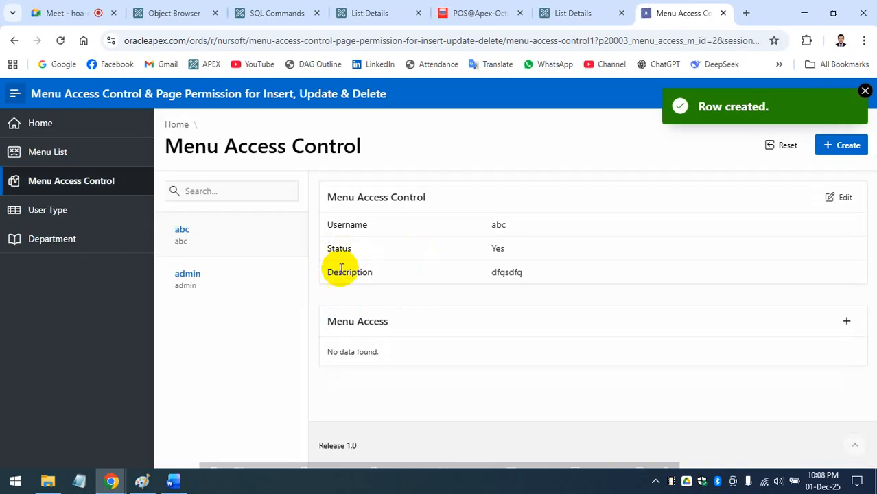
Step: Add a User Type menu access line for this user with Status Yes
{"action": "left_click", "coordinate": [845, 321]}
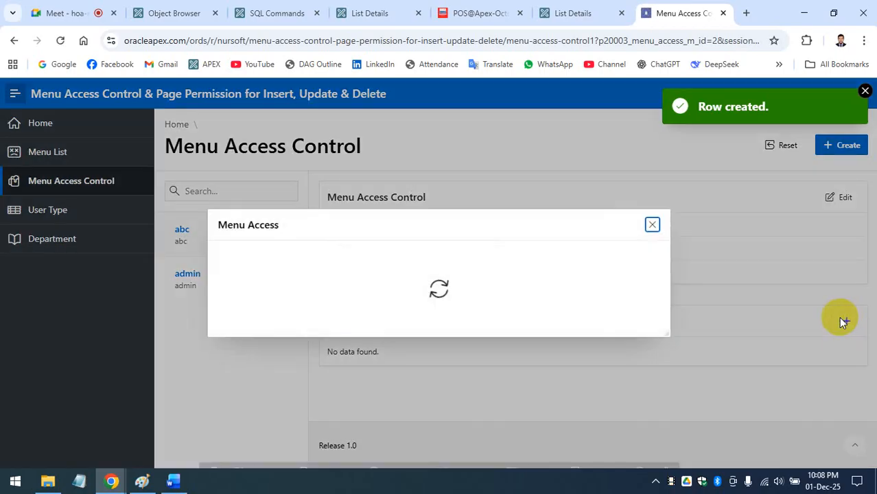
{"action": "left_click", "coordinate": [481, 184]}
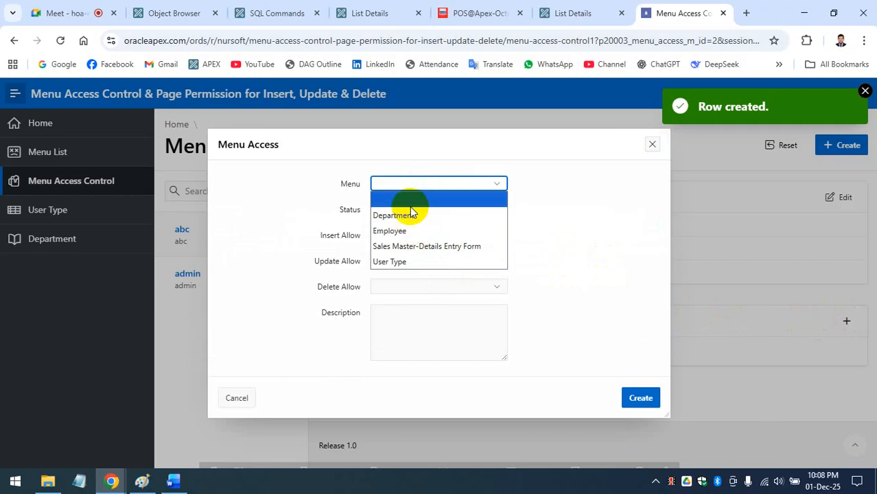
{"action": "left_click", "coordinate": [402, 265]}
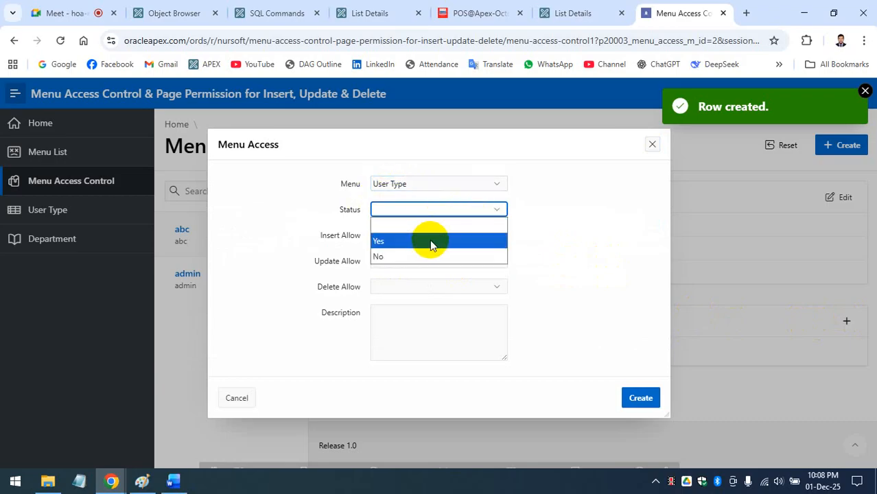
{"action": "left_click", "coordinate": [430, 241]}
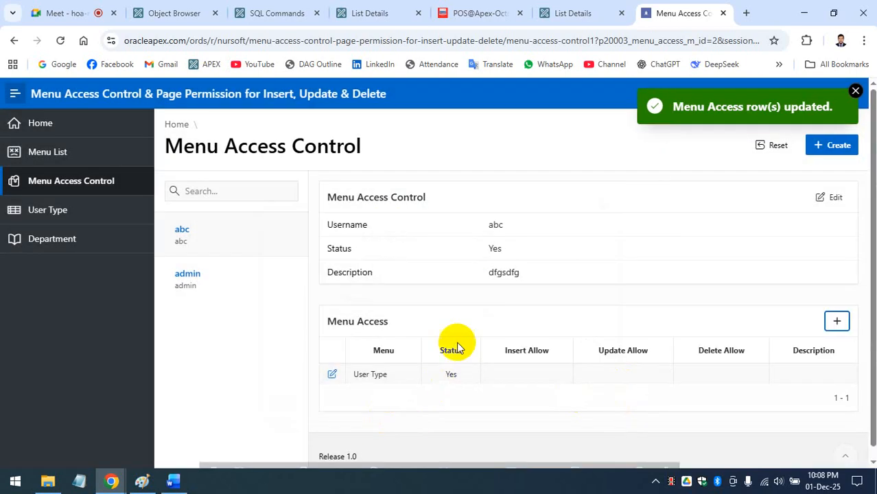
{"action": "left_click", "coordinate": [472, 13]}
Step: Sign out of the POS app and log in as the non-admin test user
{"action": "left_click", "coordinate": [836, 99]}
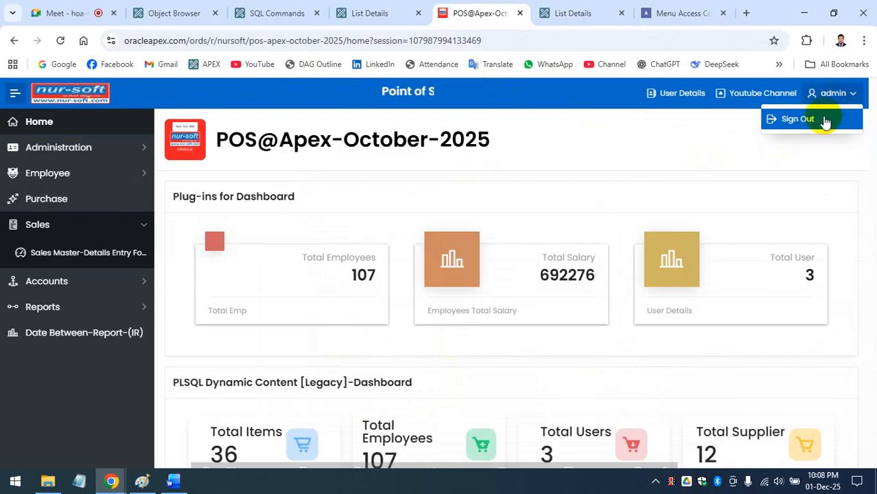
{"action": "left_click", "coordinate": [798, 119]}
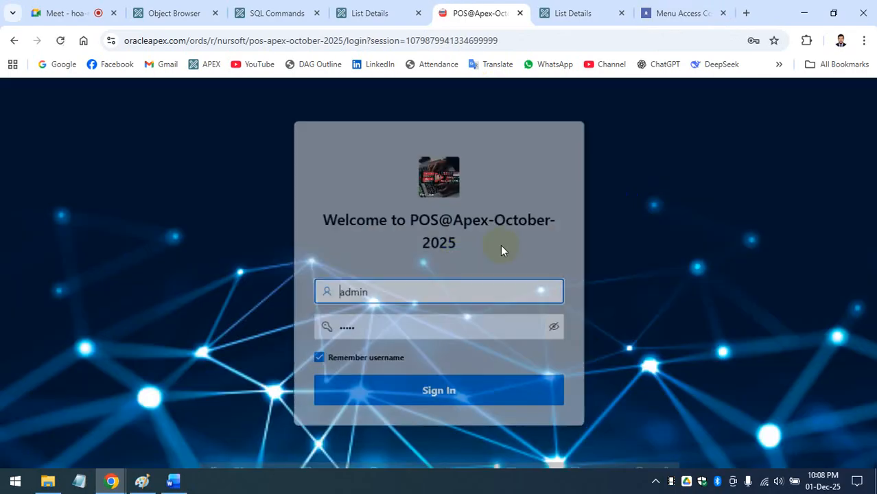
{"action": "left_click_drag", "start_coordinate": [433, 294], "coordinate": [247, 296]}
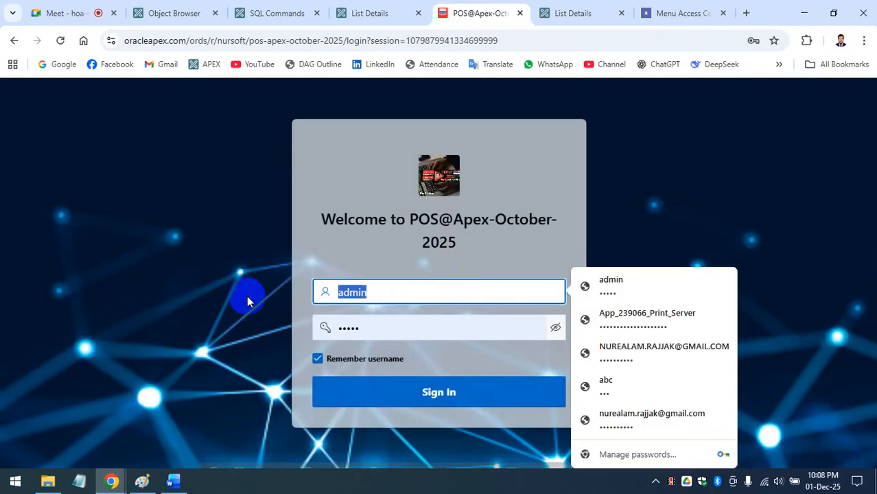
{"action": "type", "text": "abc"}
{"action": "left_click", "coordinate": [440, 323]}
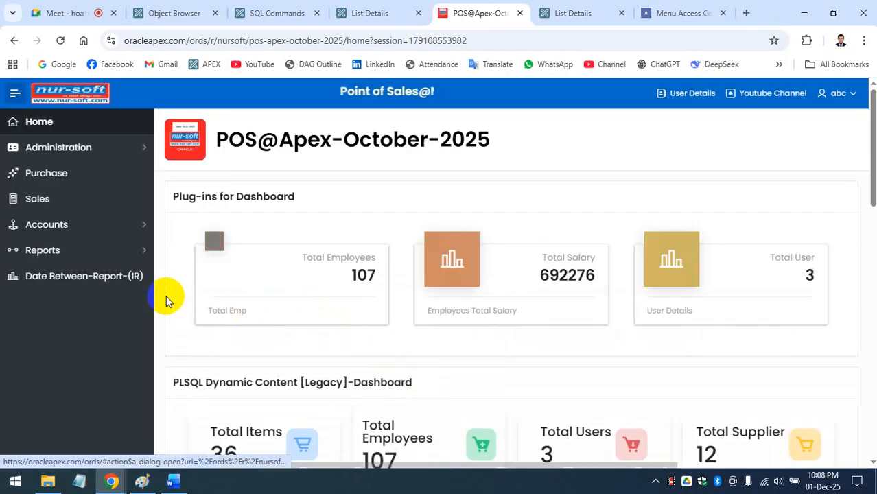
{"action": "left_click", "coordinate": [72, 208]}
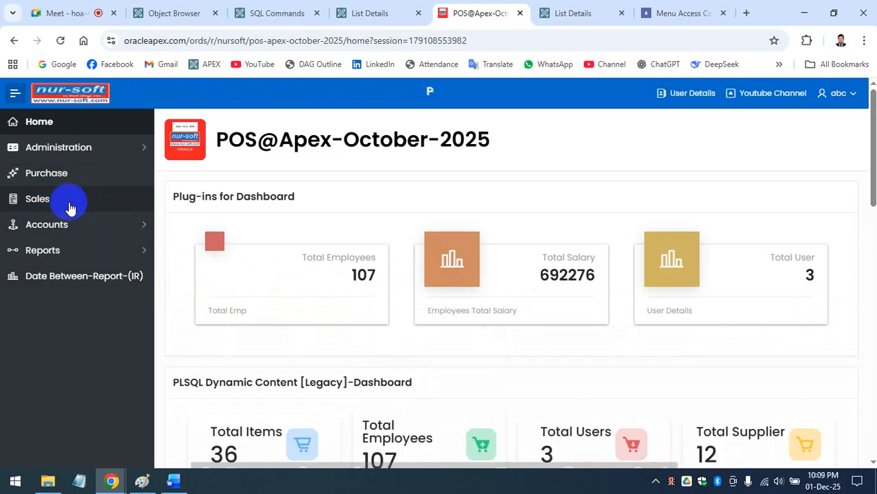
Step: Open Administration > User Type as this user, then return to the Navigation Menu list
{"action": "left_click", "coordinate": [146, 151]}
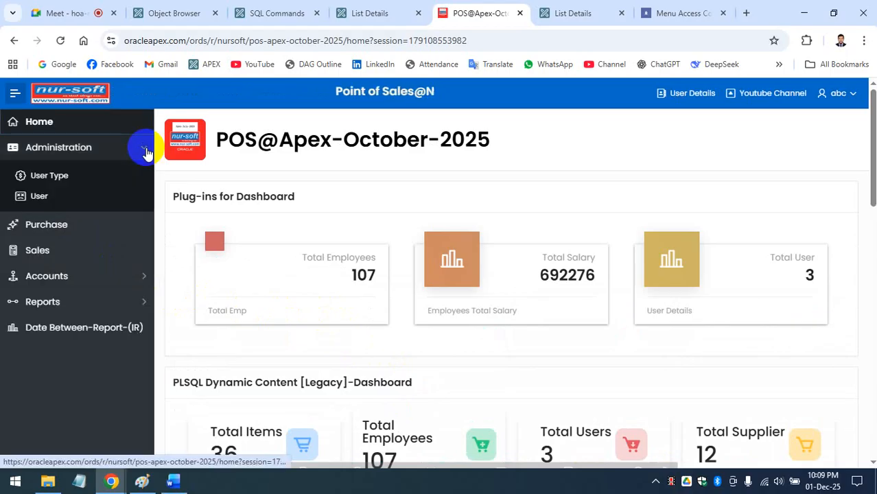
{"action": "left_click", "coordinate": [71, 177]}
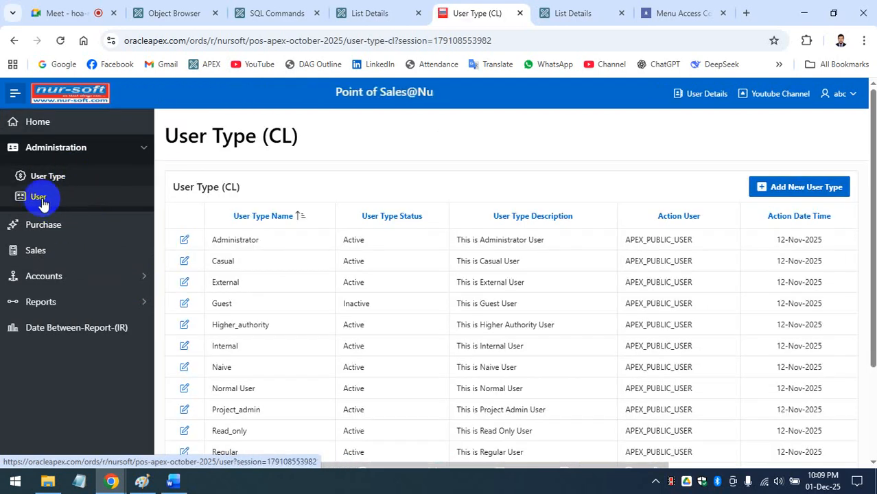
{"action": "left_click", "coordinate": [384, 13]}
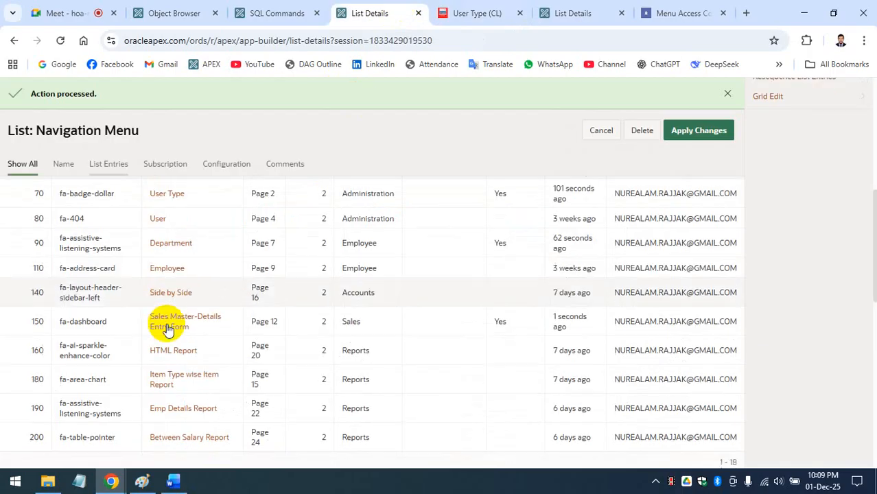
Step: Scroll through the Navigation Menu list entries, then bring back the POS User Type (CL) page
{"action": "scroll", "coordinate": [168, 329], "scroll_direction": "down", "scroll_amount": 3}
{"action": "scroll", "coordinate": [174, 312], "scroll_direction": "up", "scroll_amount": 3}
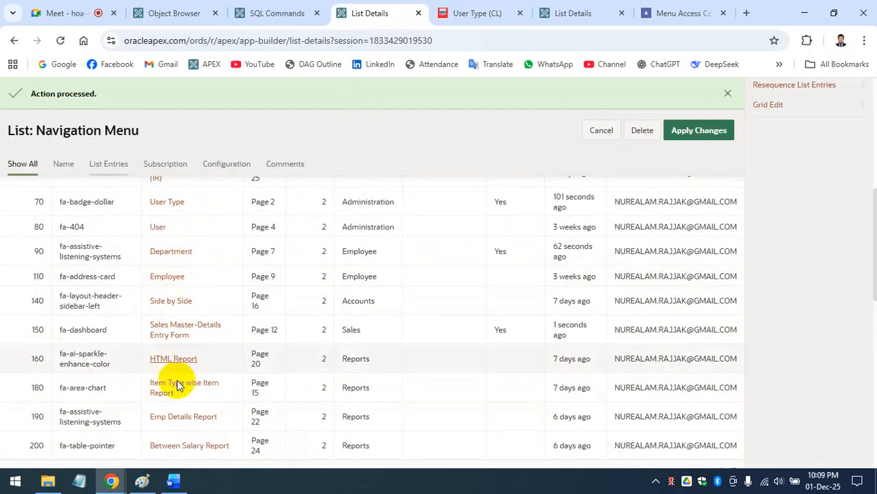
{"action": "scroll", "coordinate": [196, 355], "scroll_direction": "down", "scroll_amount": 2}
{"action": "scroll", "coordinate": [196, 344], "scroll_direction": "up", "scroll_amount": 4}
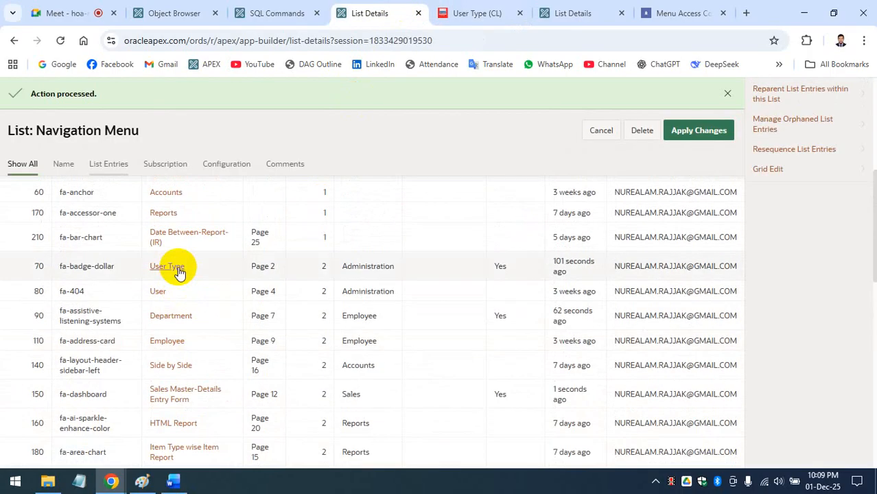
{"action": "scroll", "coordinate": [192, 197], "scroll_direction": "up", "scroll_amount": 1}
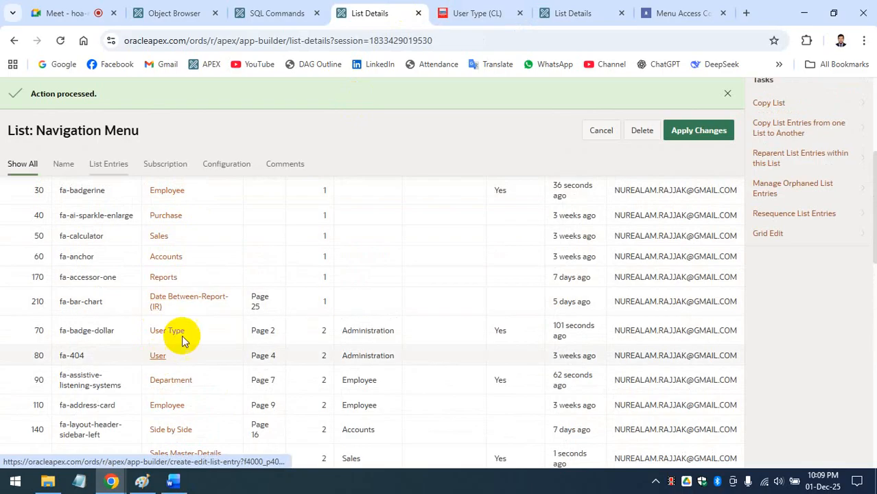
{"action": "scroll", "coordinate": [191, 327], "scroll_direction": "up", "scroll_amount": 2}
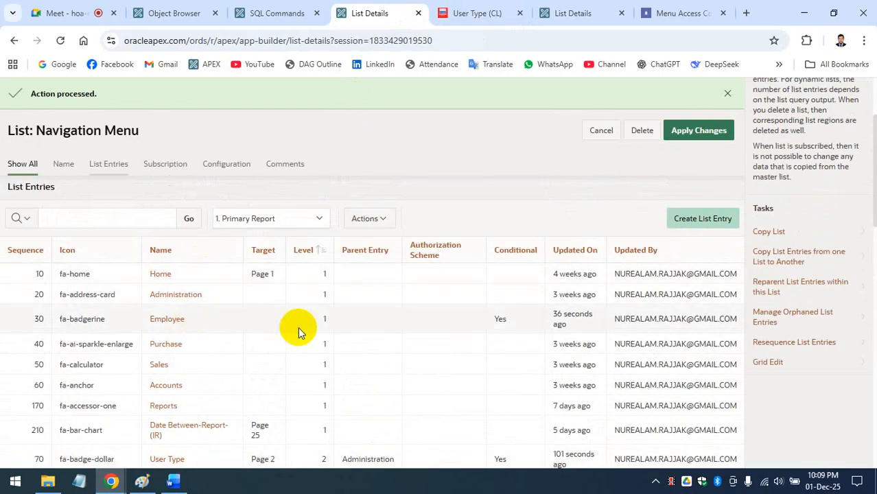
{"action": "scroll", "coordinate": [299, 332], "scroll_direction": "down", "scroll_amount": 1}
{"action": "scroll", "coordinate": [240, 330], "scroll_direction": "down", "scroll_amount": 2}
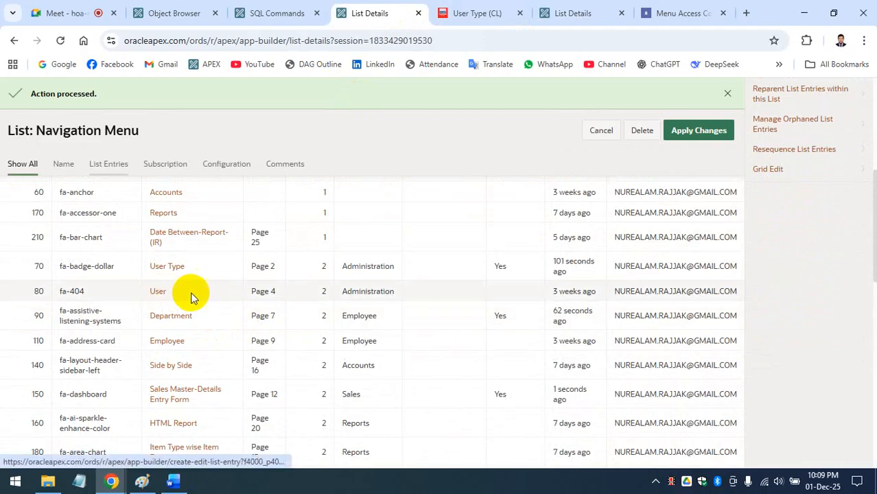
{"action": "scroll", "coordinate": [241, 271], "scroll_direction": "up", "scroll_amount": 3}
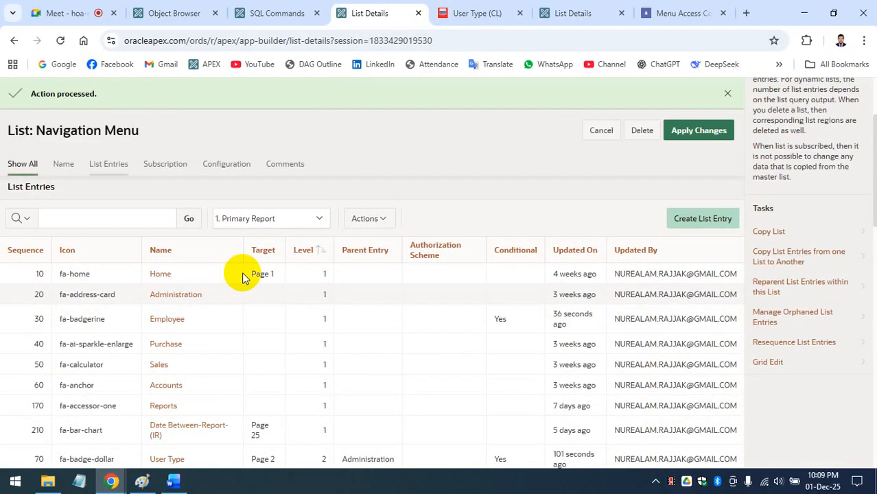
{"action": "scroll", "coordinate": [202, 343], "scroll_direction": "down", "scroll_amount": 4}
{"action": "scroll", "coordinate": [213, 349], "scroll_direction": "down", "scroll_amount": 2}
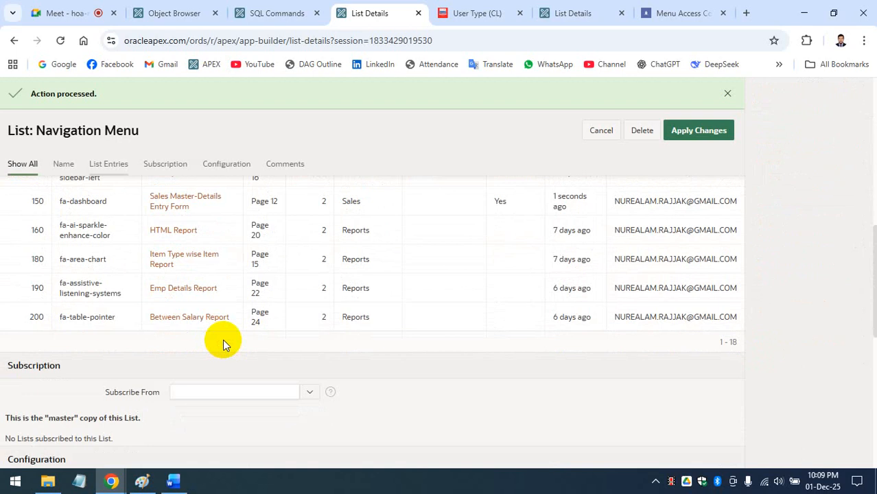
{"action": "left_click", "coordinate": [477, 8]}
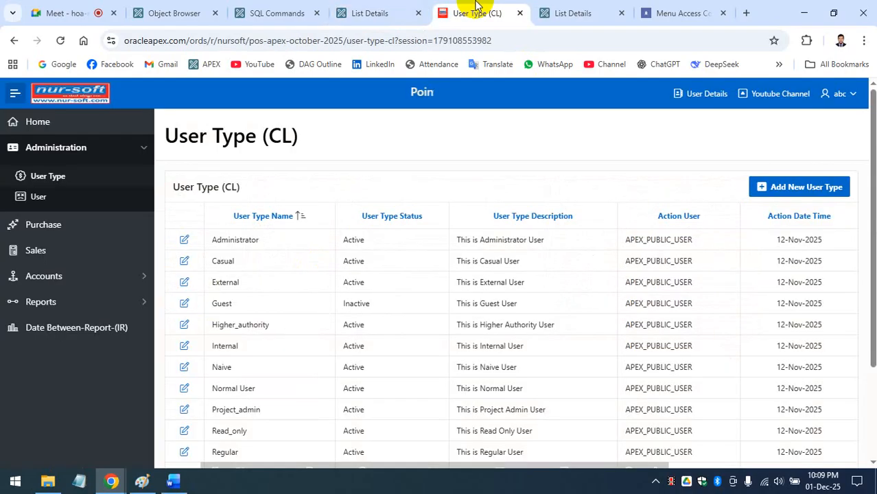
Step: Sign the test user out of the POS app from the account menu
{"action": "left_click", "coordinate": [680, 13]}
{"action": "left_click", "coordinate": [495, 9]}
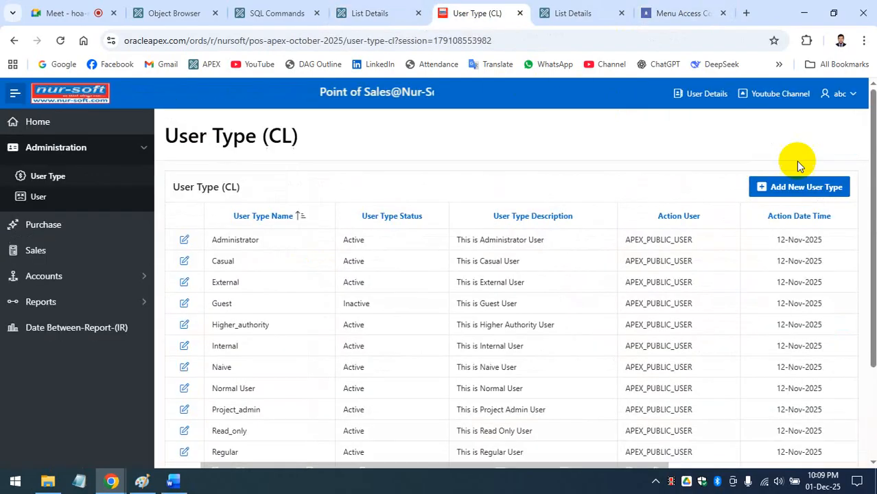
{"action": "left_click", "coordinate": [846, 94]}
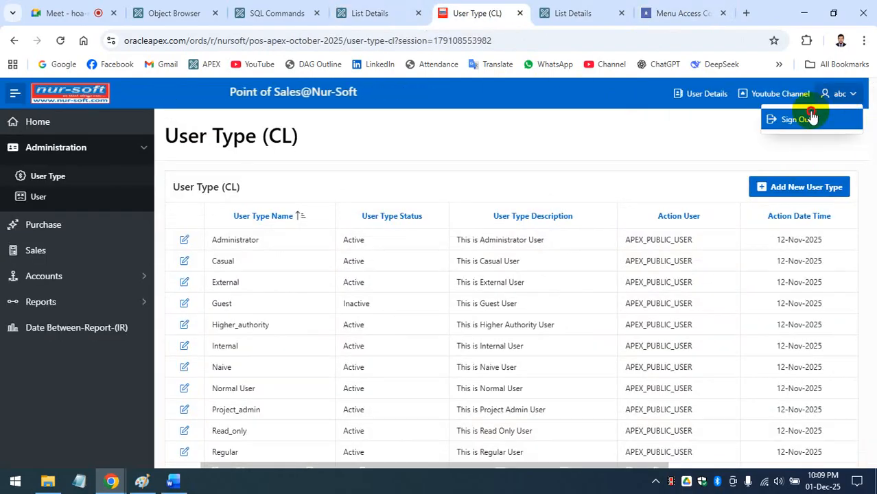
{"action": "left_click", "coordinate": [813, 119]}
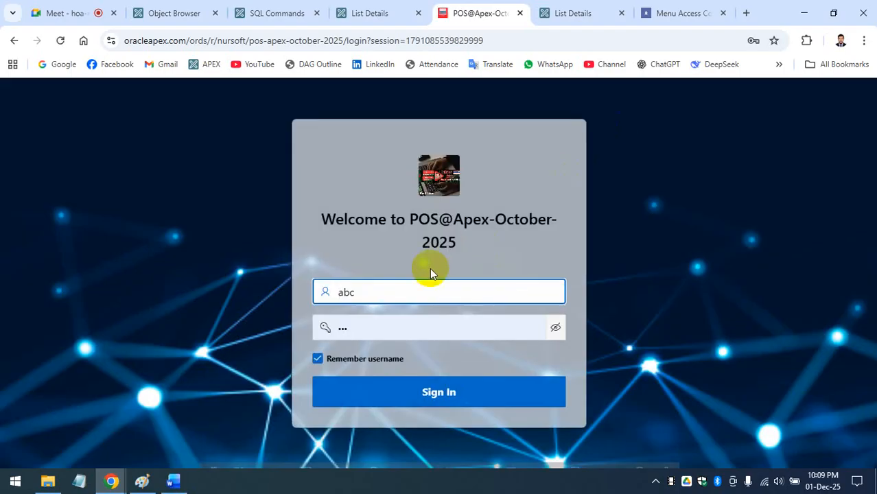
Step: Log in with the saved administrator credentials and go to the Menu Access Control page
{"action": "left_click", "coordinate": [427, 290]}
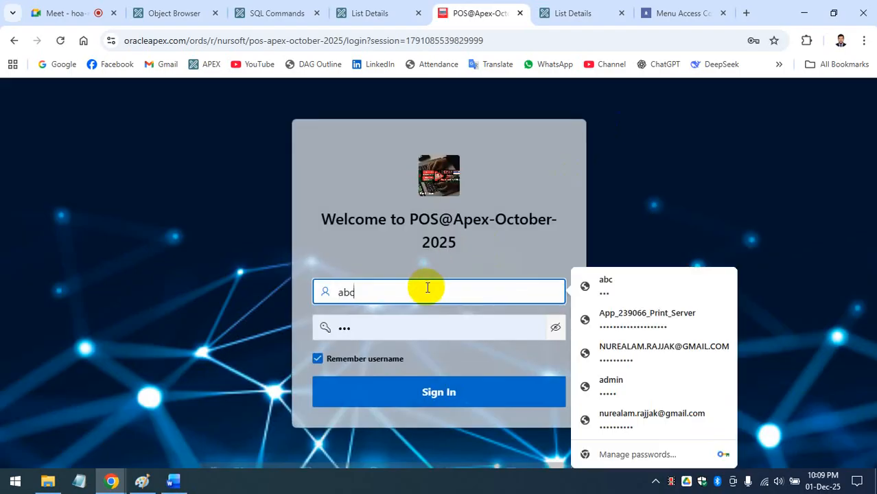
{"action": "left_click", "coordinate": [640, 388]}
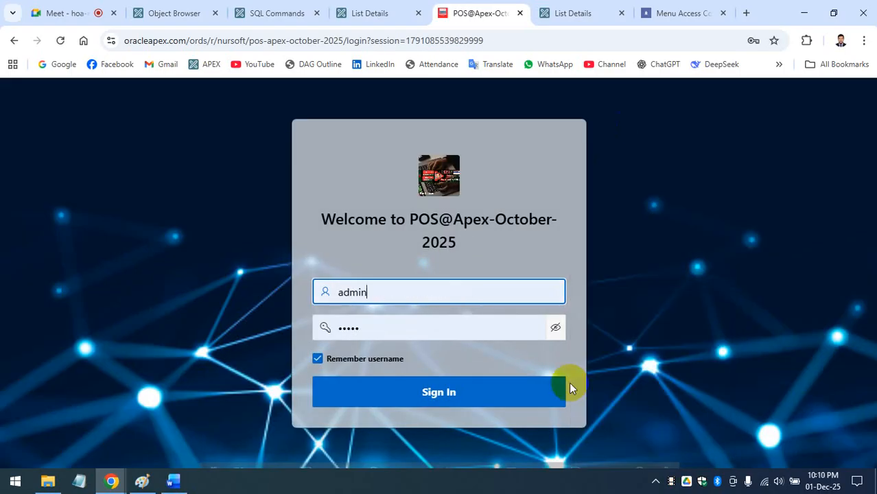
{"action": "left_click", "coordinate": [485, 390]}
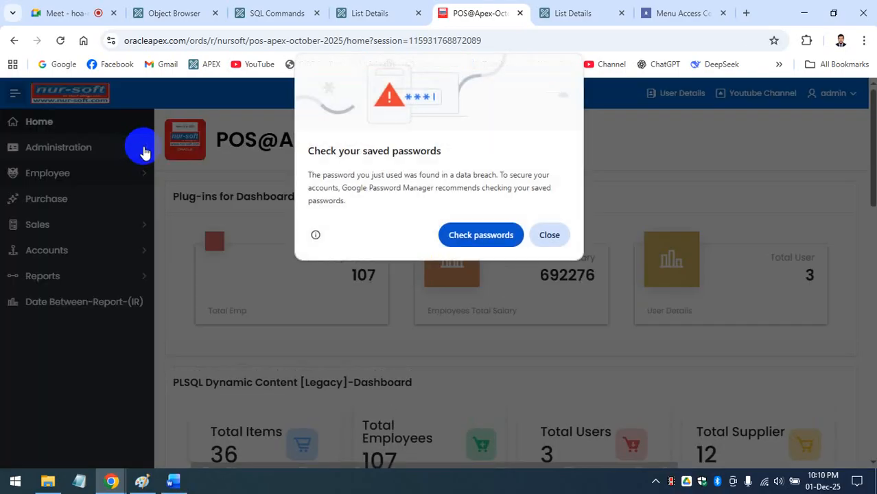
{"action": "left_click", "coordinate": [552, 237]}
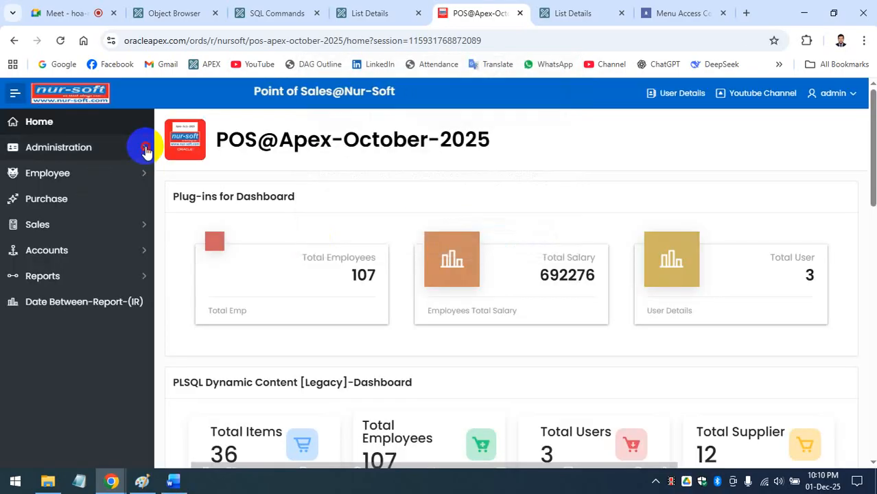
{"action": "left_click", "coordinate": [138, 146]}
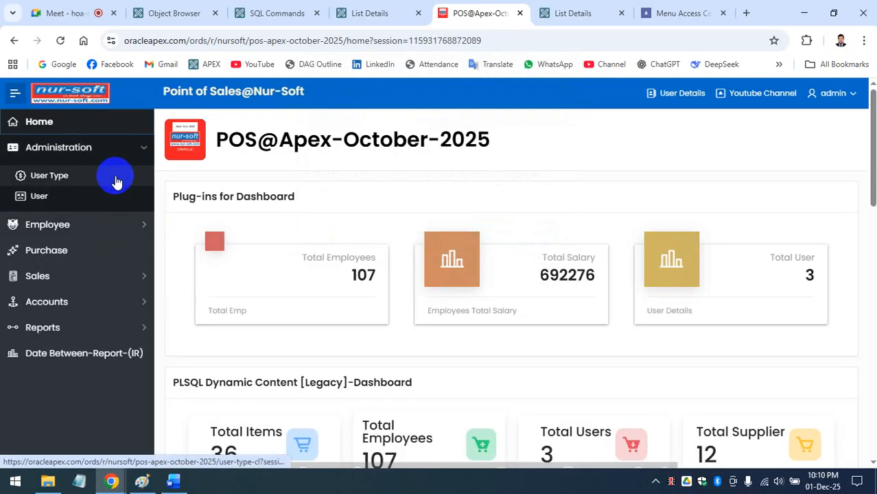
{"action": "left_click", "coordinate": [682, 8]}
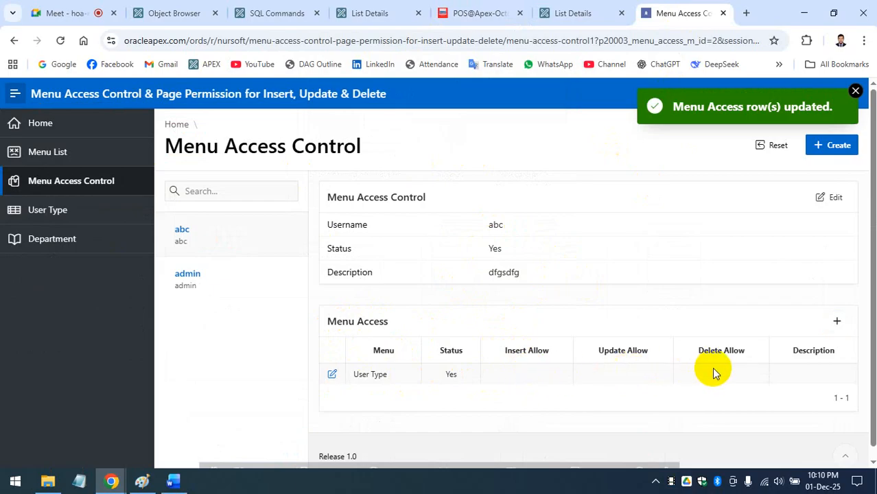
Step: Try setting Insert and Update Allow to Yes on the User Type menu row, then discard the change
{"action": "left_click", "coordinate": [331, 375]}
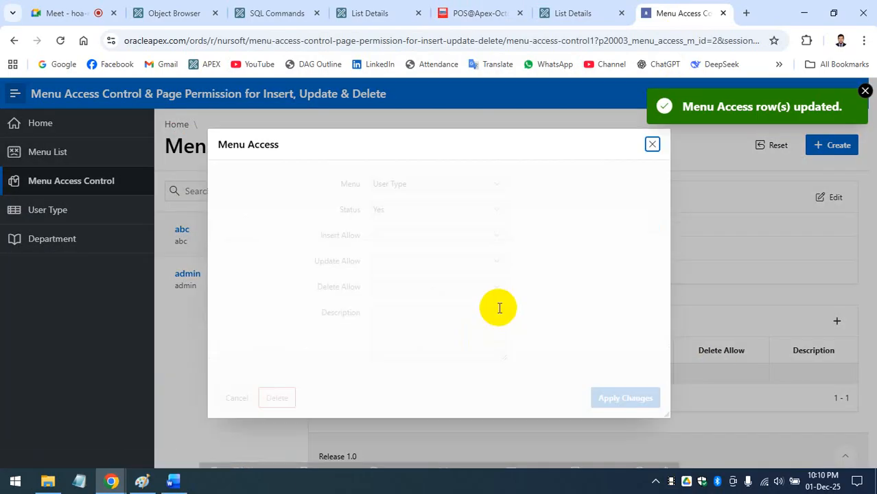
{"action": "left_click", "coordinate": [498, 238]}
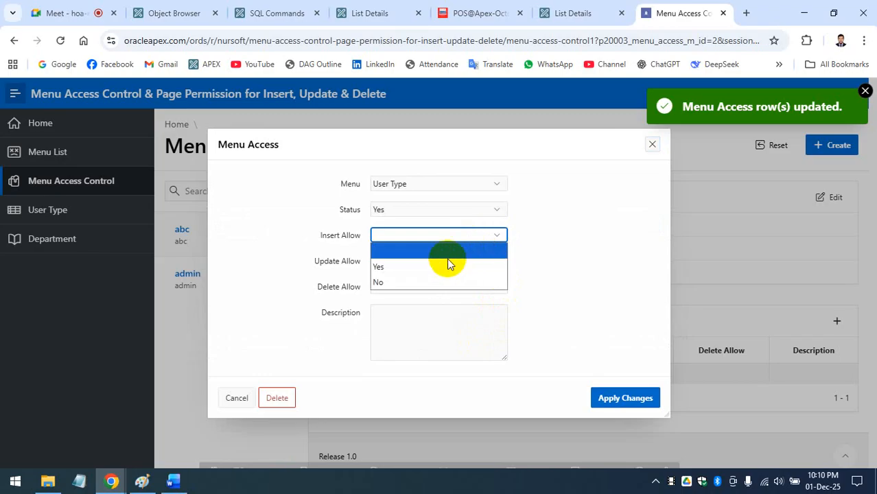
{"action": "left_click", "coordinate": [447, 264]}
{"action": "left_click", "coordinate": [496, 262]}
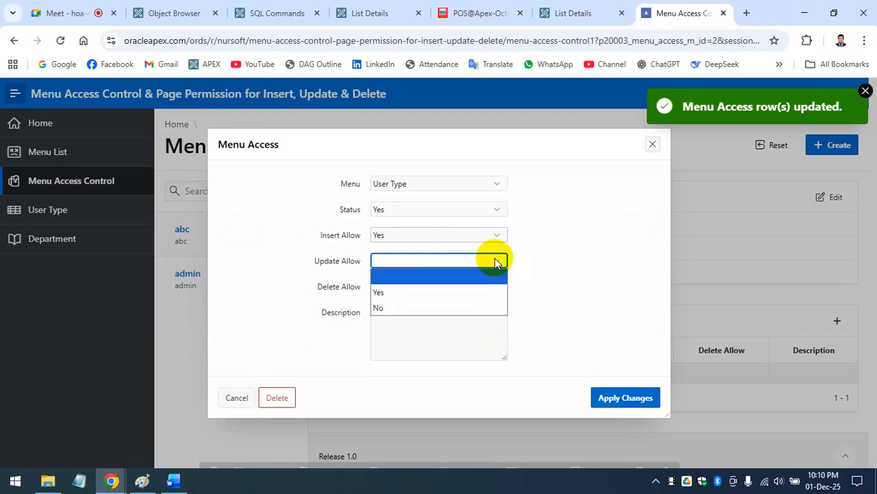
{"action": "left_click", "coordinate": [453, 293]}
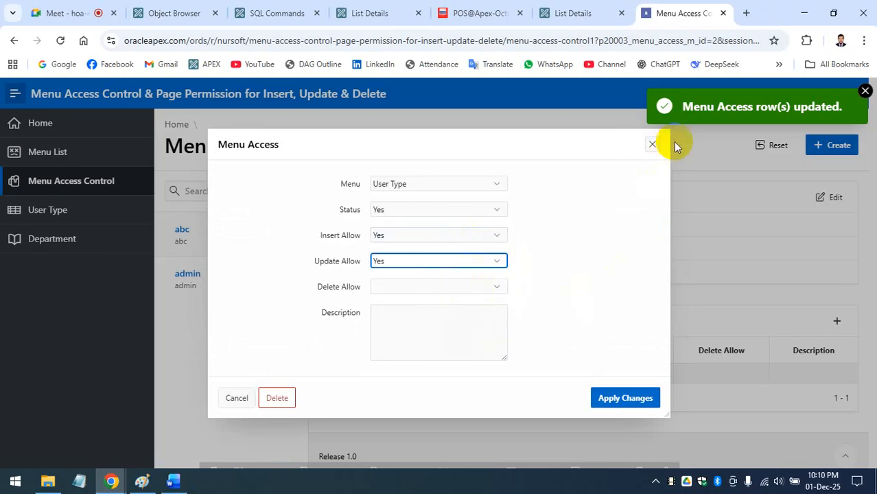
{"action": "left_click", "coordinate": [650, 146]}
Step: Sign the administrator out of the POS app
{"action": "left_click", "coordinate": [478, 13]}
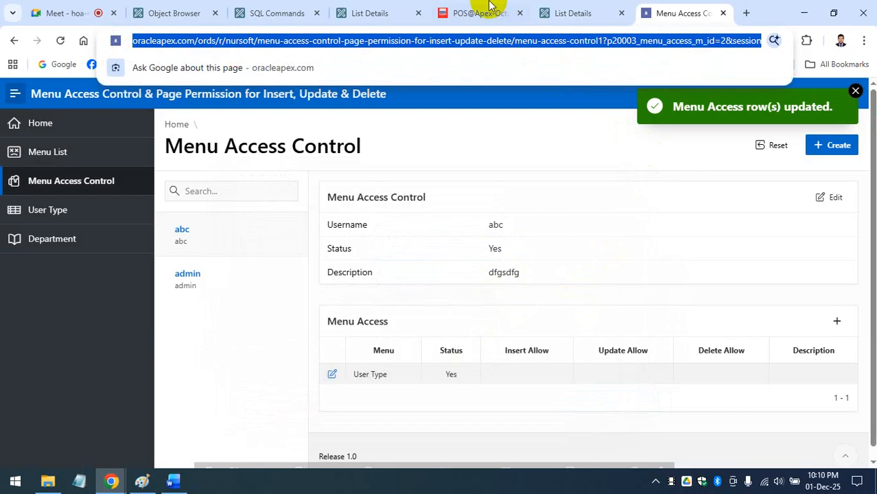
{"action": "left_click", "coordinate": [844, 100]}
{"action": "left_click", "coordinate": [811, 119]}
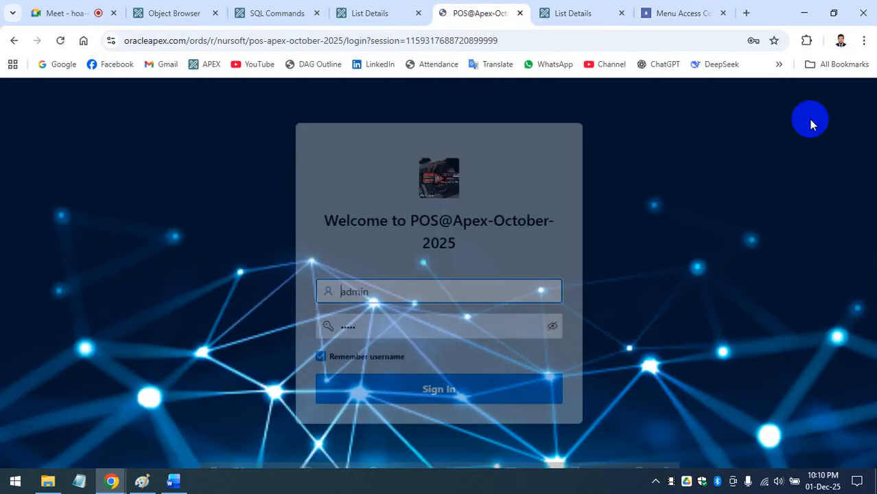
Step: Log in as the test user with the saved login and open the User Type report
{"action": "left_click", "coordinate": [441, 292]}
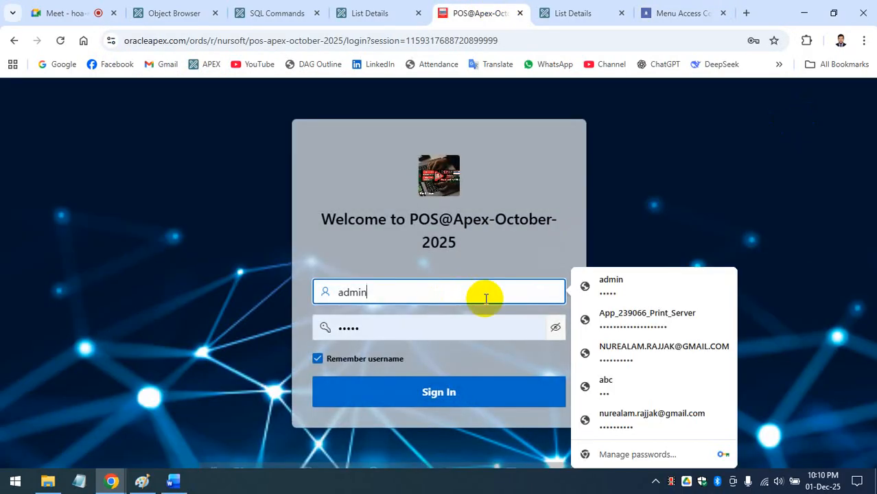
{"action": "left_click", "coordinate": [621, 383]}
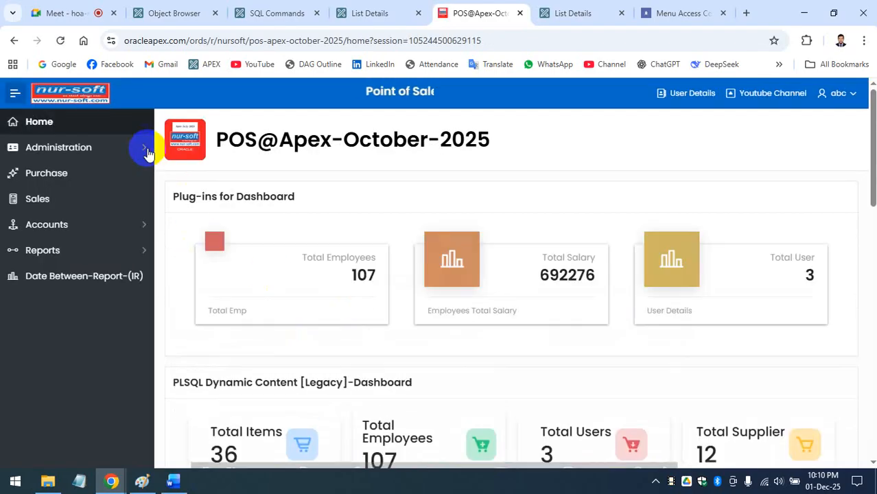
{"action": "left_click", "coordinate": [147, 154]}
{"action": "left_click", "coordinate": [86, 176]}
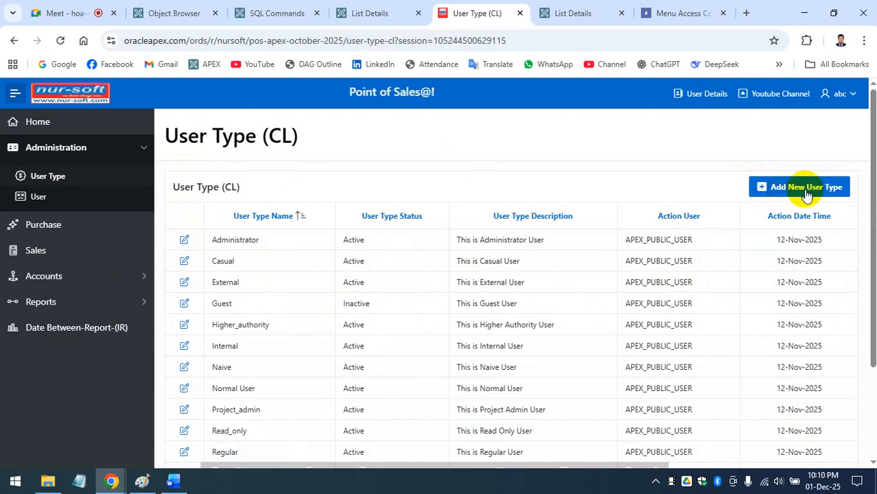
Step: Open and close the Add New User Type form, reload the report, then view the Navigation Menu list
{"action": "left_click", "coordinate": [799, 187]}
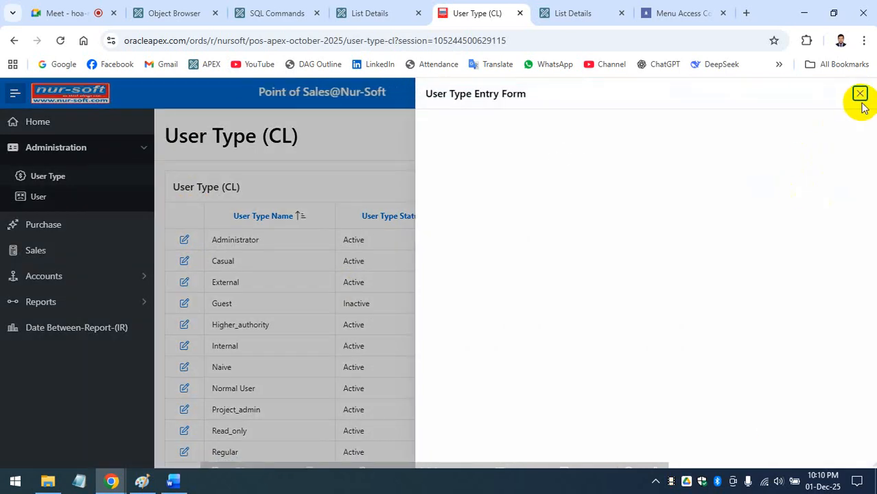
{"action": "left_click", "coordinate": [860, 94]}
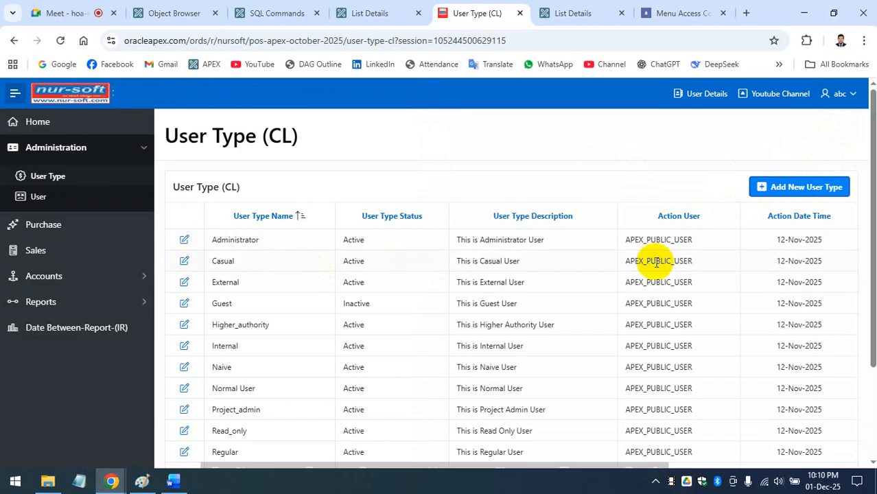
{"action": "left_click", "coordinate": [65, 184]}
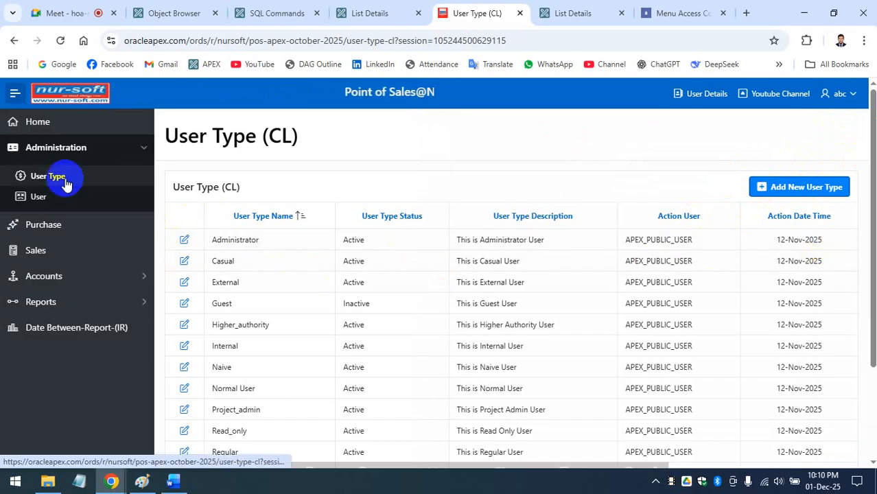
{"action": "left_click", "coordinate": [345, 18]}
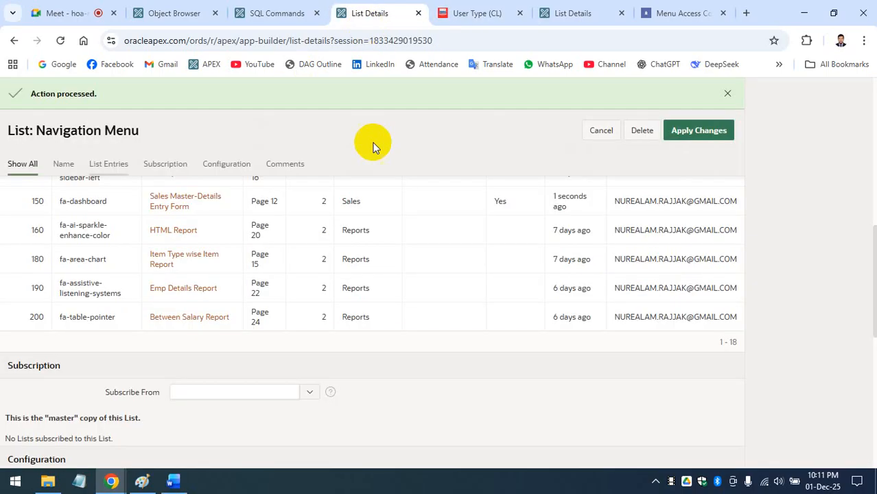
Step: Compare the Navigation Menu list with the refreshed Menu Access Control permissions, ending on the User Type (CL) report
{"action": "scroll", "coordinate": [141, 282], "scroll_direction": "up", "scroll_amount": 6}
{"action": "scroll", "coordinate": [151, 282], "scroll_direction": "up", "scroll_amount": 2}
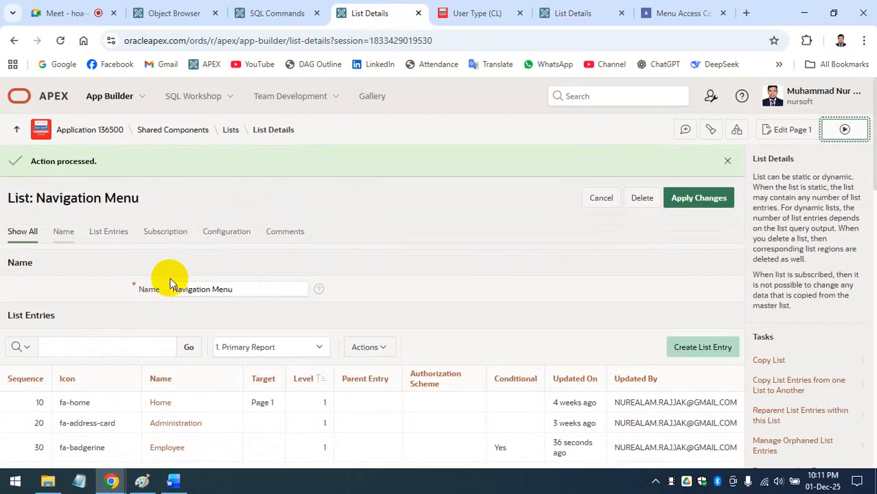
{"action": "scroll", "coordinate": [171, 281], "scroll_direction": "down", "scroll_amount": 4}
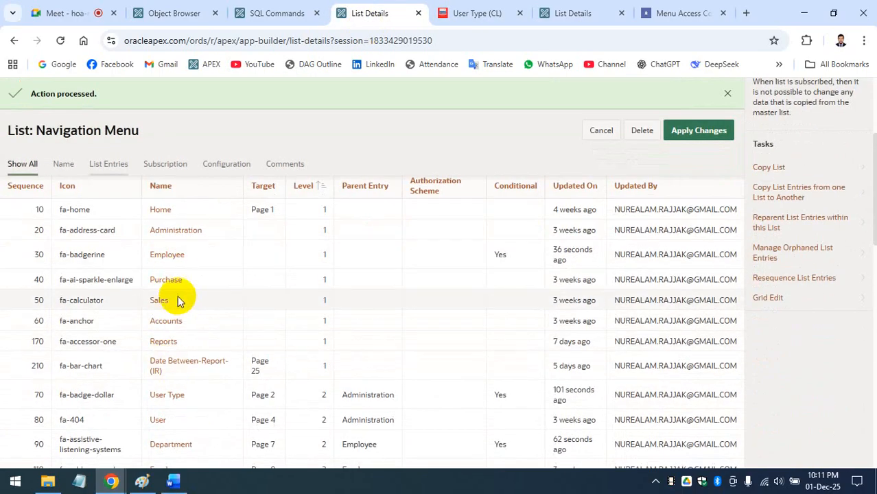
{"action": "left_click", "coordinate": [474, 13]}
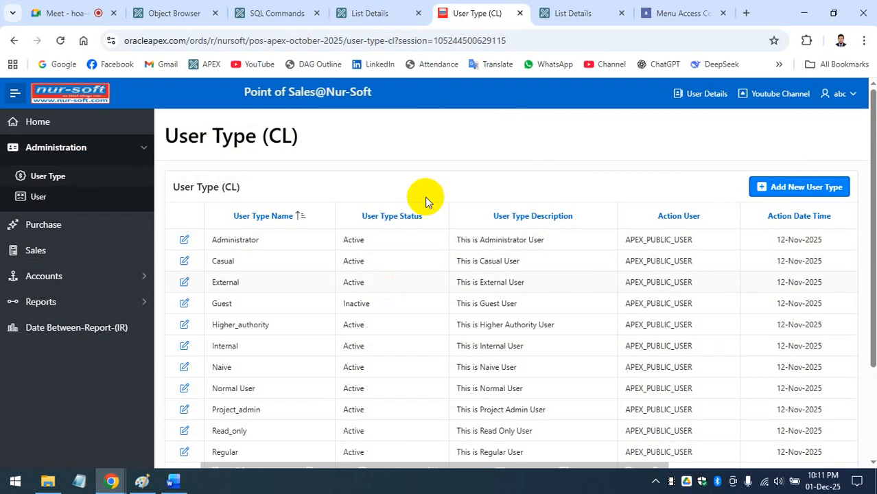
{"action": "left_click", "coordinate": [676, 14]}
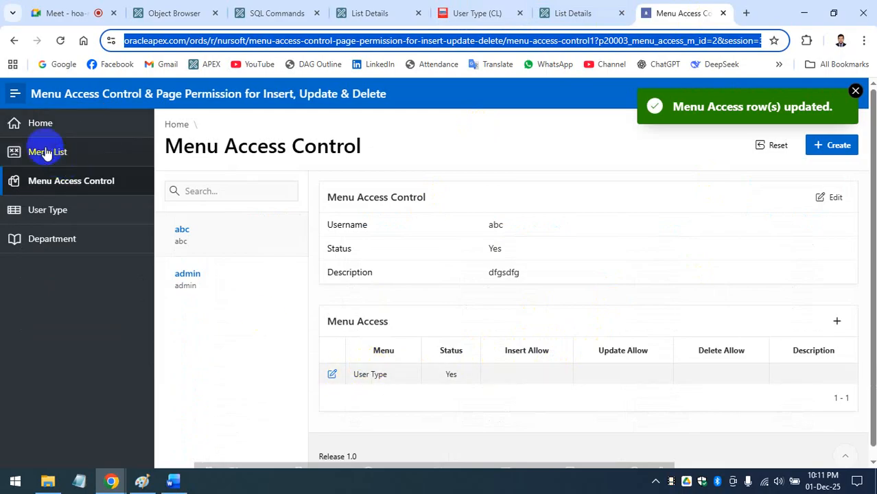
{"action": "left_click", "coordinate": [350, 13]}
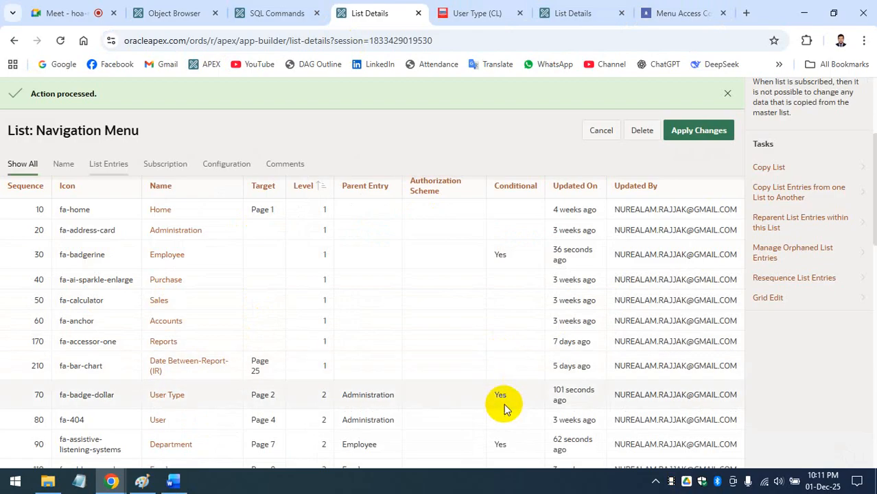
{"action": "left_click", "coordinate": [667, 12]}
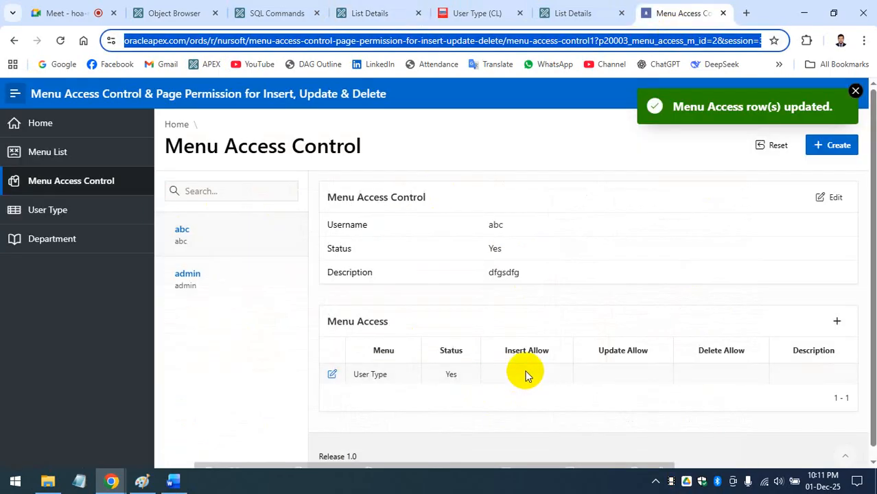
{"action": "left_click", "coordinate": [133, 195]}
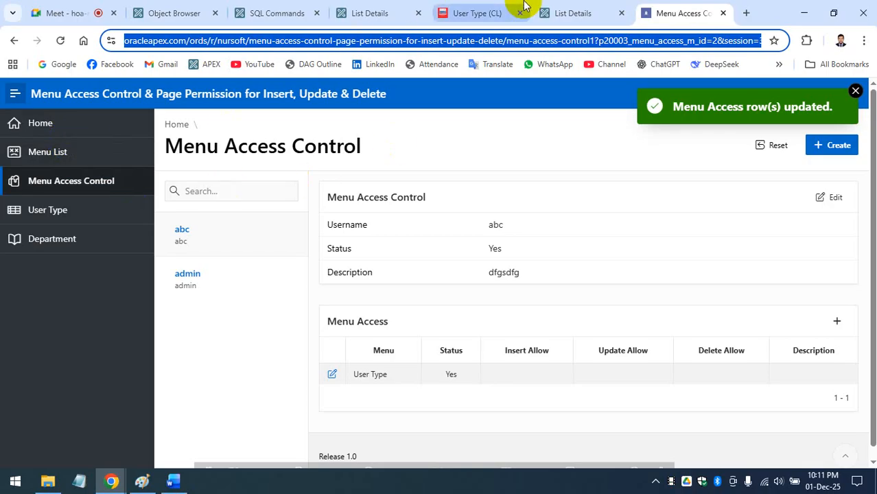
{"action": "left_click", "coordinate": [481, 13]}
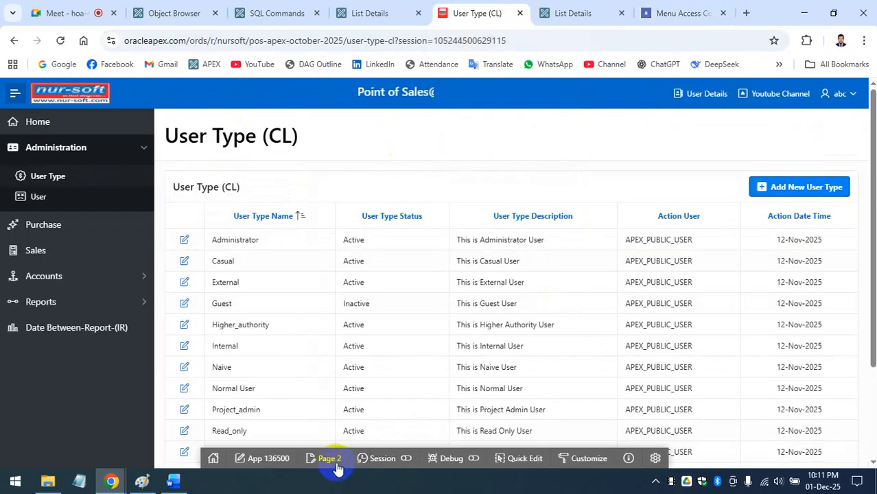
Step: Open Page 2: User Type (CL) in Page Designer and bring the Paint sketch forward
{"action": "left_click", "coordinate": [331, 462]}
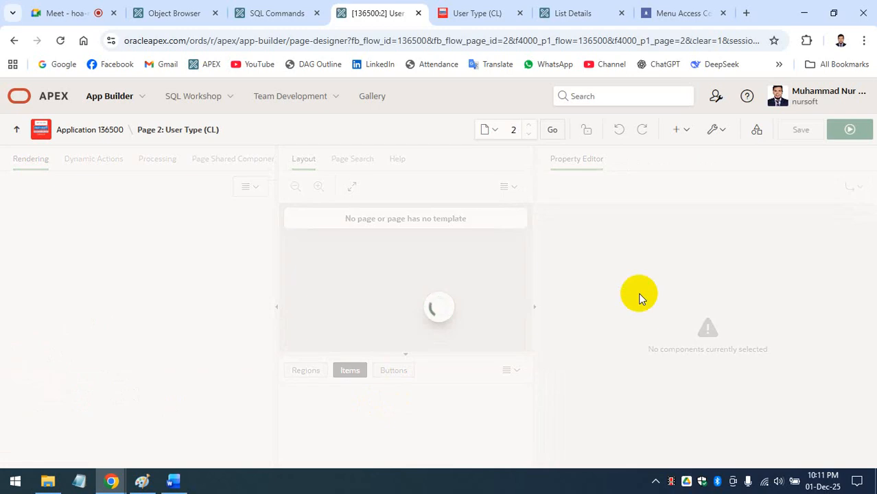
{"action": "left_click", "coordinate": [142, 481]}
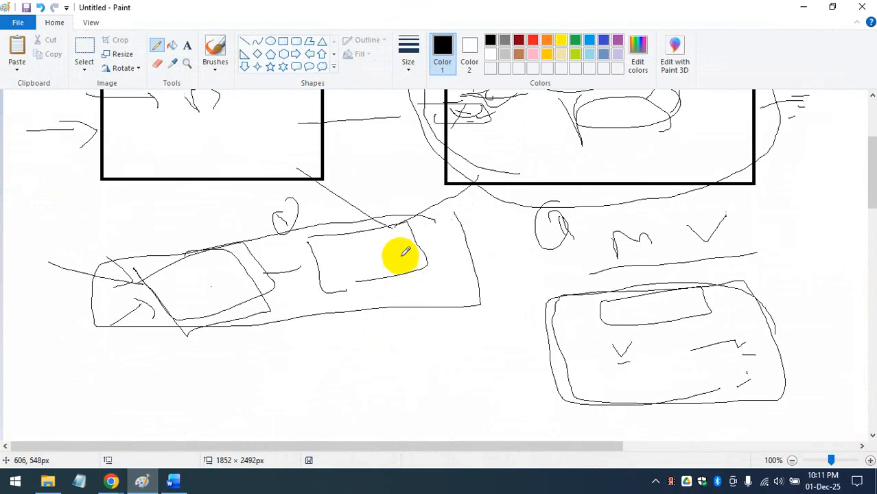
Step: Pencil curves around the car, plus a lower-left oval with diagonal strokes and an arrow line
{"action": "mouse_move", "coordinate": [435, 221]}
{"action": "left_mouse_down"}
{"action": "mouse_move", "coordinate": [398, 218]}
{"action": "mouse_move", "coordinate": [121, 307]}
{"action": "mouse_move", "coordinate": [450, 338]}
{"action": "left_mouse_up"}
{"action": "left_click_drag", "start_coordinate": [490, 282], "coordinate": [255, 241]}
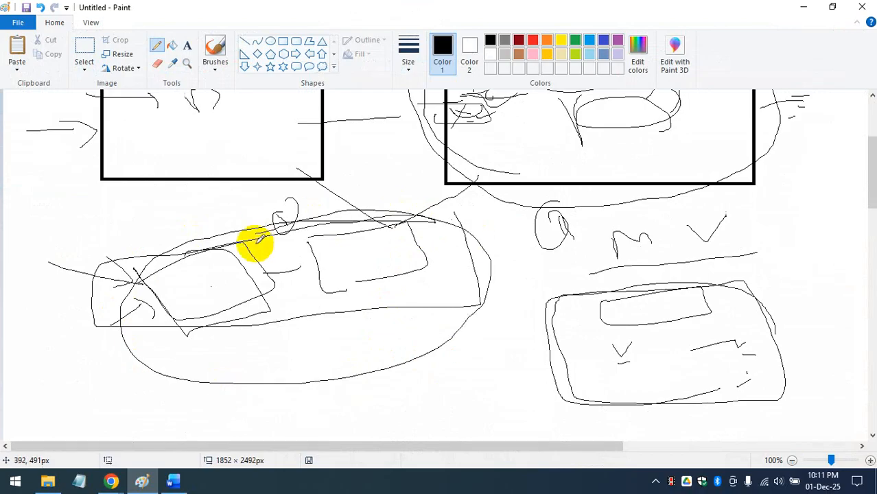
{"action": "left_click_drag", "start_coordinate": [431, 369], "coordinate": [490, 369]}
{"action": "mouse_move", "coordinate": [575, 323]}
{"action": "left_mouse_down"}
{"action": "mouse_move", "coordinate": [597, 388]}
{"action": "mouse_move", "coordinate": [517, 351]}
{"action": "left_mouse_up"}
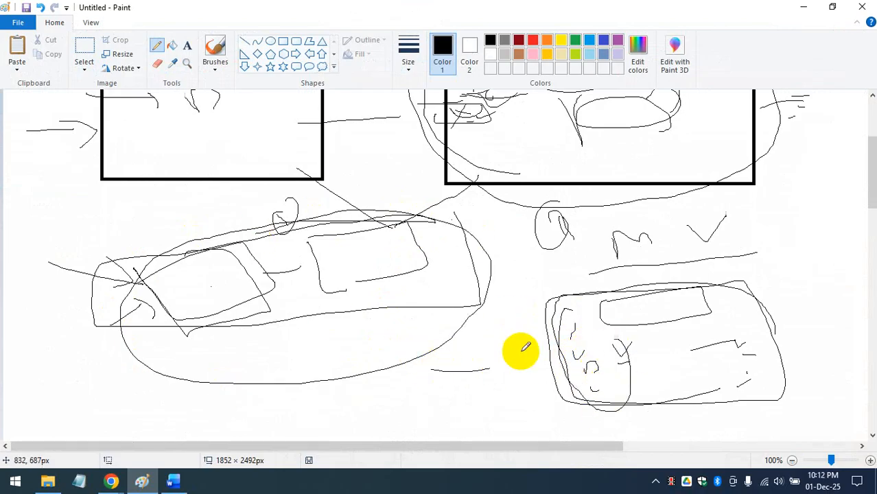
{"action": "mouse_move", "coordinate": [536, 206]}
{"action": "left_mouse_down"}
{"action": "mouse_move", "coordinate": [319, 204]}
{"action": "mouse_move", "coordinate": [134, 393]}
{"action": "left_mouse_up"}
{"action": "left_click_drag", "start_coordinate": [454, 344], "coordinate": [508, 312]}
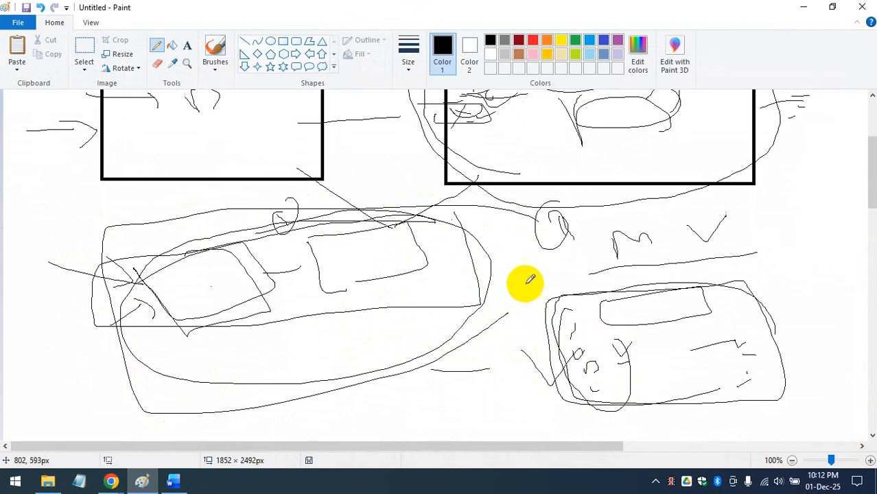
{"action": "scroll", "coordinate": [525, 284], "scroll_direction": "down", "scroll_amount": 3}
{"action": "left_click_drag", "start_coordinate": [28, 371], "coordinate": [66, 347]}
{"action": "left_click_drag", "start_coordinate": [42, 395], "coordinate": [66, 372]}
{"action": "mouse_move", "coordinate": [43, 412]}
{"action": "left_mouse_down"}
{"action": "mouse_move", "coordinate": [69, 390]}
{"action": "mouse_move", "coordinate": [16, 371]}
{"action": "mouse_move", "coordinate": [68, 402]}
{"action": "left_mouse_up"}
{"action": "left_click_drag", "start_coordinate": [79, 348], "coordinate": [265, 440]}
{"action": "left_click", "coordinate": [740, 490]}
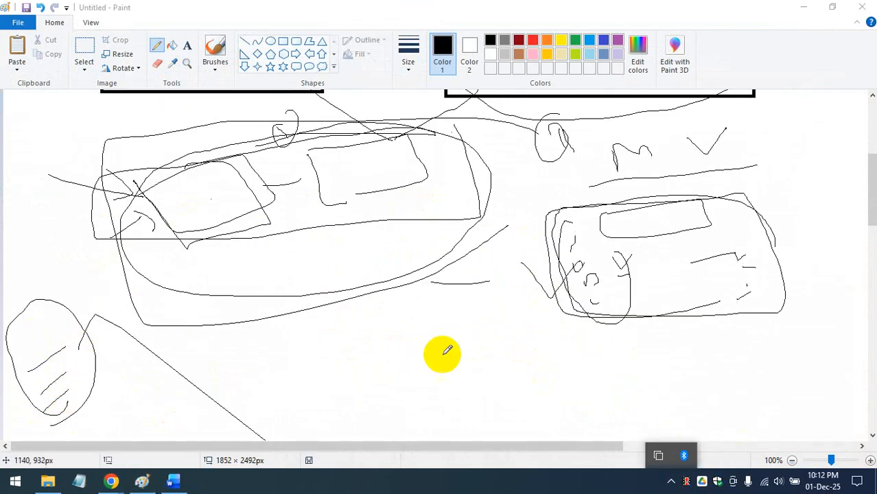
{"action": "left_click_drag", "start_coordinate": [59, 332], "coordinate": [92, 294]}
{"action": "left_click_drag", "start_coordinate": [64, 367], "coordinate": [109, 345]}
{"action": "left_click_drag", "start_coordinate": [78, 389], "coordinate": [134, 351]}
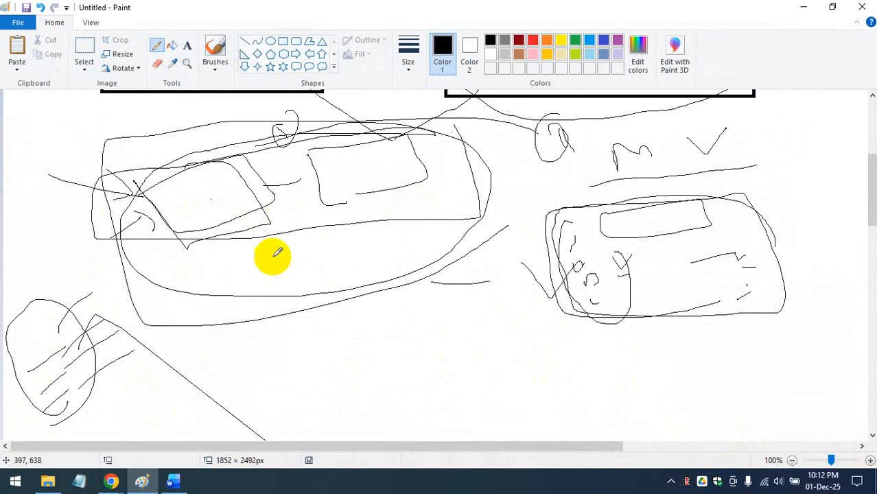
Step: Draw a hatched oval below the car with an M-like zigzag, check marks and tick strokes
{"action": "mouse_move", "coordinate": [228, 237]}
{"action": "left_mouse_down"}
{"action": "mouse_move", "coordinate": [243, 292]}
{"action": "mouse_move", "coordinate": [263, 289]}
{"action": "left_mouse_up"}
{"action": "left_click_drag", "start_coordinate": [251, 339], "coordinate": [275, 326]}
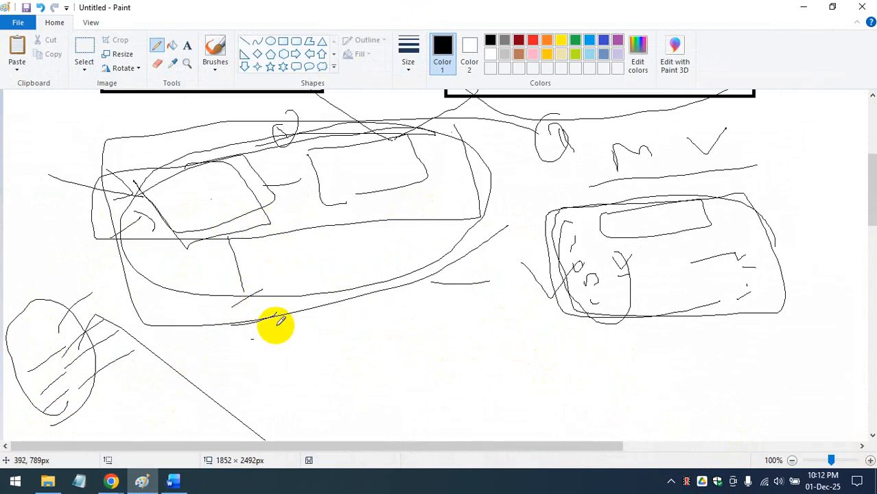
{"action": "left_click_drag", "start_coordinate": [258, 361], "coordinate": [284, 347]}
{"action": "left_click_drag", "start_coordinate": [264, 384], "coordinate": [295, 367]}
{"action": "mouse_move", "coordinate": [303, 312]}
{"action": "left_mouse_down"}
{"action": "mouse_move", "coordinate": [186, 320]}
{"action": "mouse_move", "coordinate": [304, 316]}
{"action": "left_mouse_up"}
{"action": "left_click_drag", "start_coordinate": [289, 350], "coordinate": [332, 350]}
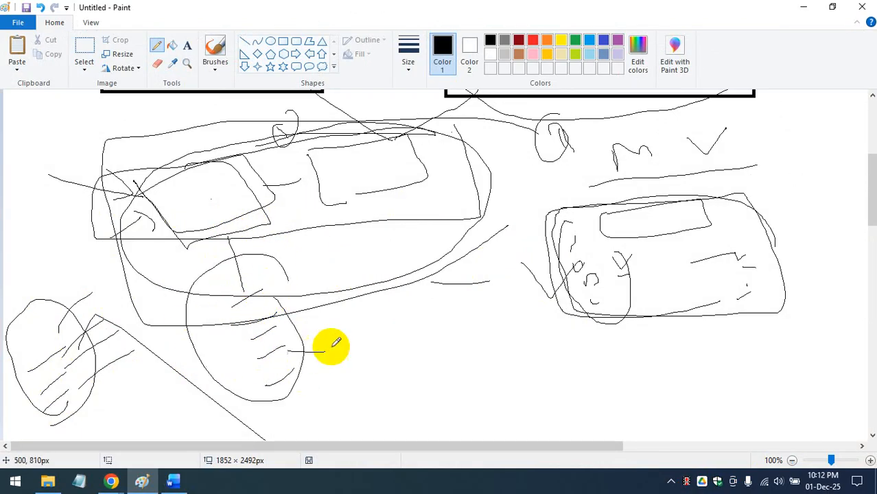
{"action": "mouse_move", "coordinate": [389, 297]}
{"action": "left_mouse_down"}
{"action": "mouse_move", "coordinate": [397, 310]}
{"action": "mouse_move", "coordinate": [452, 312]}
{"action": "left_mouse_up"}
{"action": "mouse_move", "coordinate": [434, 345]}
{"action": "left_mouse_down"}
{"action": "mouse_move", "coordinate": [457, 346]}
{"action": "mouse_move", "coordinate": [477, 363]}
{"action": "left_mouse_up"}
{"action": "mouse_move", "coordinate": [484, 376]}
{"action": "left_mouse_down"}
{"action": "mouse_move", "coordinate": [501, 335]}
{"action": "mouse_move", "coordinate": [395, 328]}
{"action": "left_mouse_up"}
{"action": "left_click_drag", "start_coordinate": [390, 377], "coordinate": [413, 390]}
{"action": "mouse_move", "coordinate": [382, 414]}
{"action": "left_mouse_down"}
{"action": "mouse_move", "coordinate": [420, 387]}
{"action": "mouse_move", "coordinate": [403, 416]}
{"action": "left_mouse_up"}
{"action": "mouse_move", "coordinate": [399, 427]}
{"action": "left_mouse_down"}
{"action": "mouse_move", "coordinate": [436, 399]}
{"action": "mouse_move", "coordinate": [443, 414]}
{"action": "left_mouse_up"}
{"action": "mouse_move", "coordinate": [324, 325]}
{"action": "left_mouse_down"}
{"action": "mouse_move", "coordinate": [340, 340]}
{"action": "mouse_move", "coordinate": [347, 320]}
{"action": "left_mouse_up"}
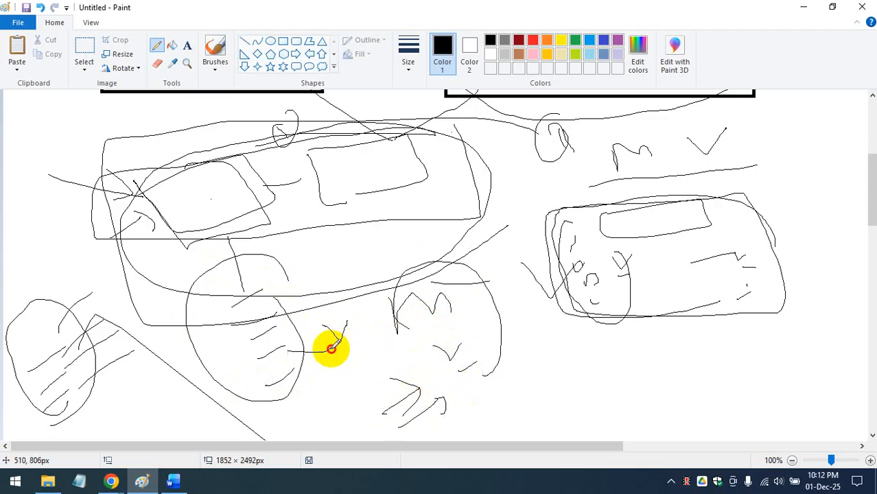
{"action": "mouse_move", "coordinate": [342, 355]}
{"action": "left_mouse_down"}
{"action": "mouse_move", "coordinate": [346, 363]}
{"action": "mouse_move", "coordinate": [369, 346]}
{"action": "left_mouse_up"}
Step: Add an arc, a long horizontal line, lower-right marks and a box outline, then minimise Paint
{"action": "mouse_move", "coordinate": [310, 261]}
{"action": "left_mouse_down"}
{"action": "mouse_move", "coordinate": [357, 411]}
{"action": "mouse_move", "coordinate": [298, 274]}
{"action": "left_mouse_up"}
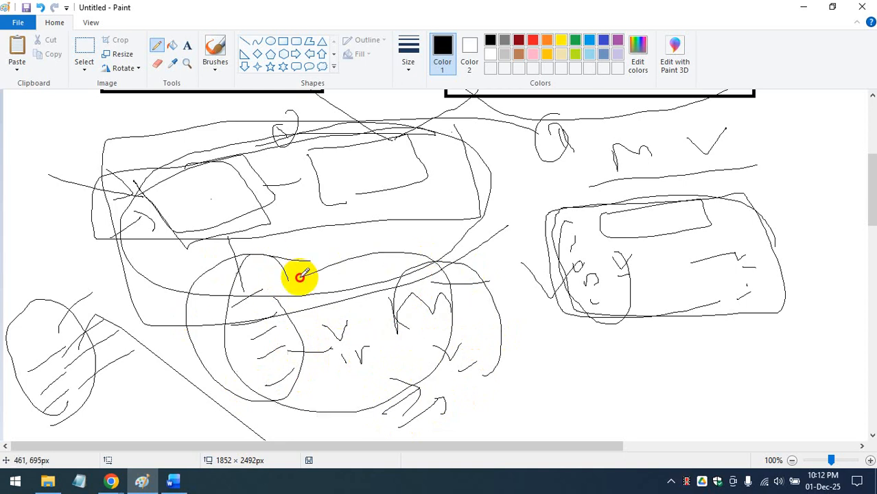
{"action": "mouse_move", "coordinate": [287, 351]}
{"action": "left_mouse_down"}
{"action": "mouse_move", "coordinate": [535, 353]}
{"action": "mouse_move", "coordinate": [562, 332]}
{"action": "mouse_move", "coordinate": [603, 322]}
{"action": "left_mouse_up"}
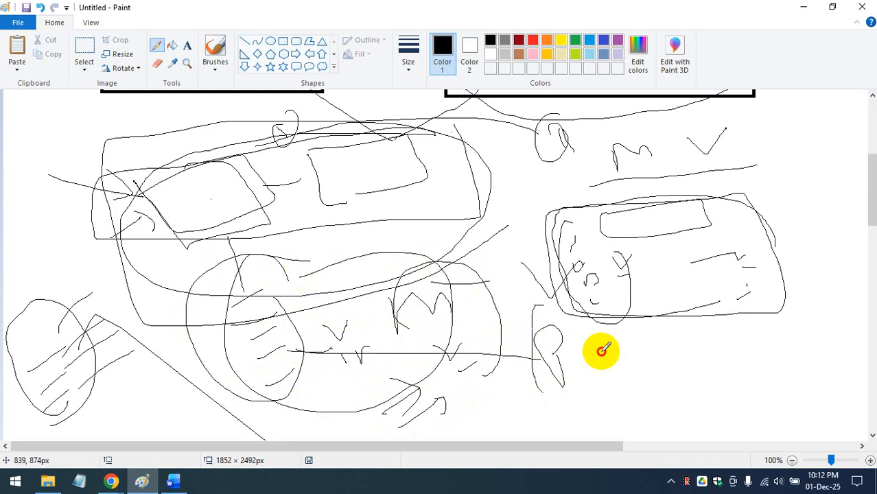
{"action": "left_click_drag", "start_coordinate": [652, 335], "coordinate": [649, 355]}
{"action": "mouse_move", "coordinate": [692, 333]}
{"action": "left_mouse_down"}
{"action": "mouse_move", "coordinate": [731, 330]}
{"action": "mouse_move", "coordinate": [707, 321]}
{"action": "mouse_move", "coordinate": [678, 362]}
{"action": "left_mouse_up"}
{"action": "left_click_drag", "start_coordinate": [727, 374], "coordinate": [784, 356]}
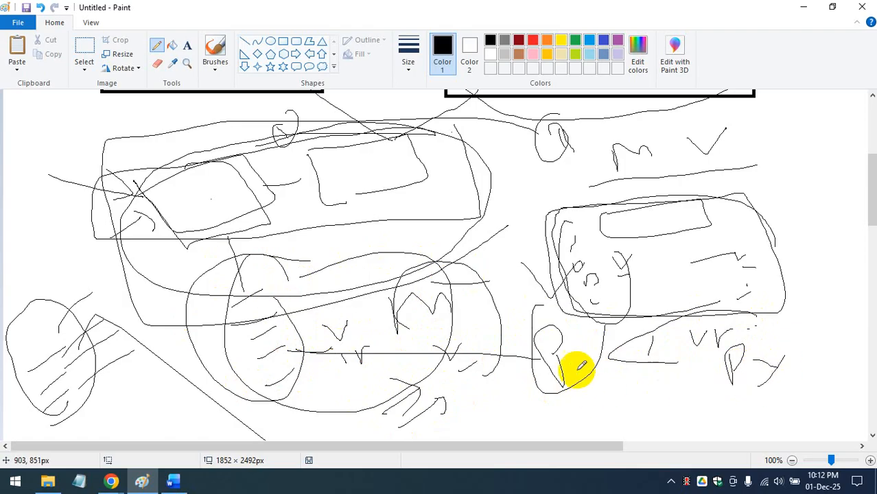
{"action": "mouse_move", "coordinate": [568, 368]}
{"action": "left_mouse_down"}
{"action": "mouse_move", "coordinate": [587, 392]}
{"action": "mouse_move", "coordinate": [582, 410]}
{"action": "mouse_move", "coordinate": [631, 376]}
{"action": "left_mouse_up"}
{"action": "mouse_move", "coordinate": [593, 398]}
{"action": "left_mouse_down"}
{"action": "mouse_move", "coordinate": [581, 405]}
{"action": "mouse_move", "coordinate": [652, 390]}
{"action": "mouse_move", "coordinate": [699, 398]}
{"action": "mouse_move", "coordinate": [772, 390]}
{"action": "mouse_move", "coordinate": [774, 424]}
{"action": "mouse_move", "coordinate": [783, 421]}
{"action": "left_mouse_up"}
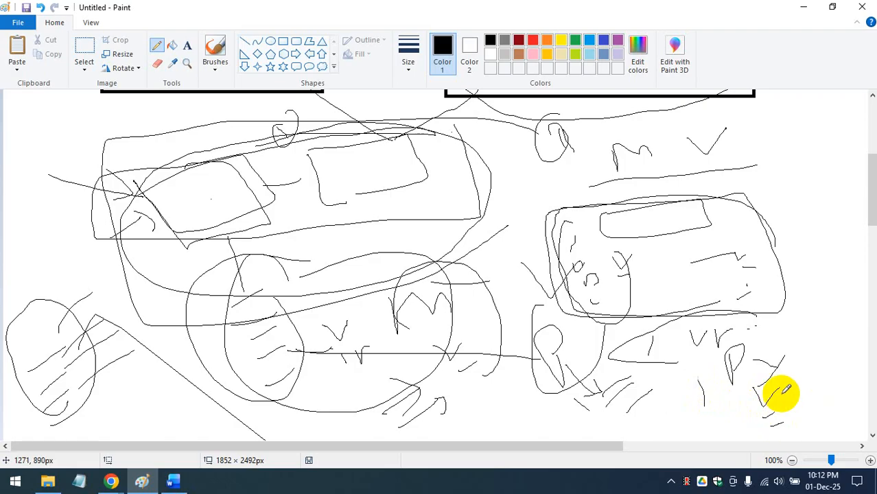
{"action": "mouse_move", "coordinate": [522, 189]}
{"action": "left_mouse_down"}
{"action": "mouse_move", "coordinate": [525, 402]}
{"action": "mouse_move", "coordinate": [758, 410]}
{"action": "mouse_move", "coordinate": [813, 187]}
{"action": "mouse_move", "coordinate": [498, 203]}
{"action": "left_mouse_up"}
{"action": "left_click", "coordinate": [812, 6]}
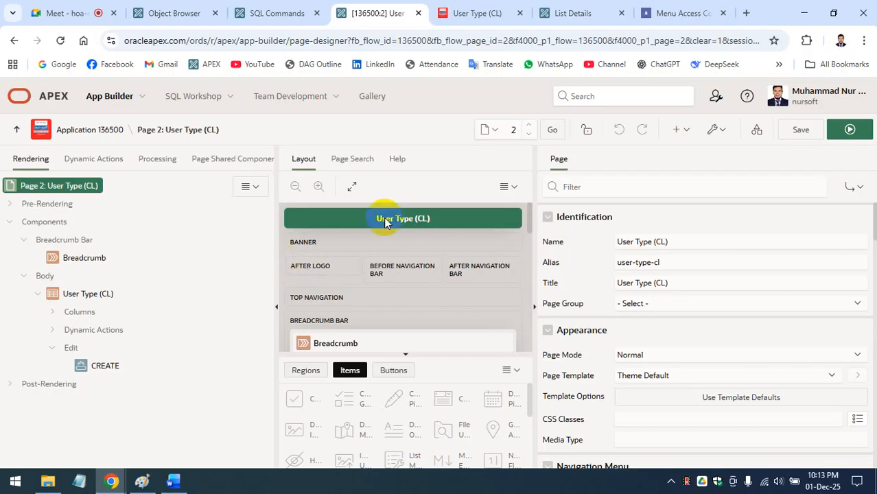
{"action": "right_click", "coordinate": [408, 221]}
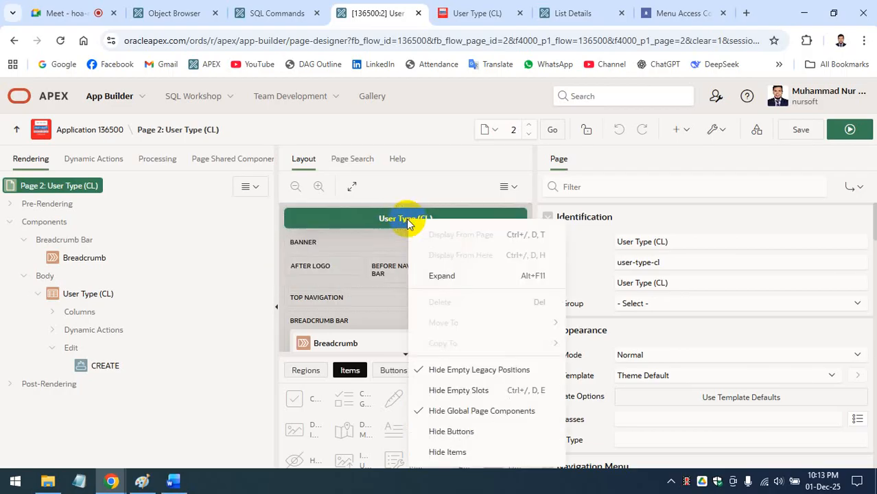
{"action": "left_click", "coordinate": [306, 487]}
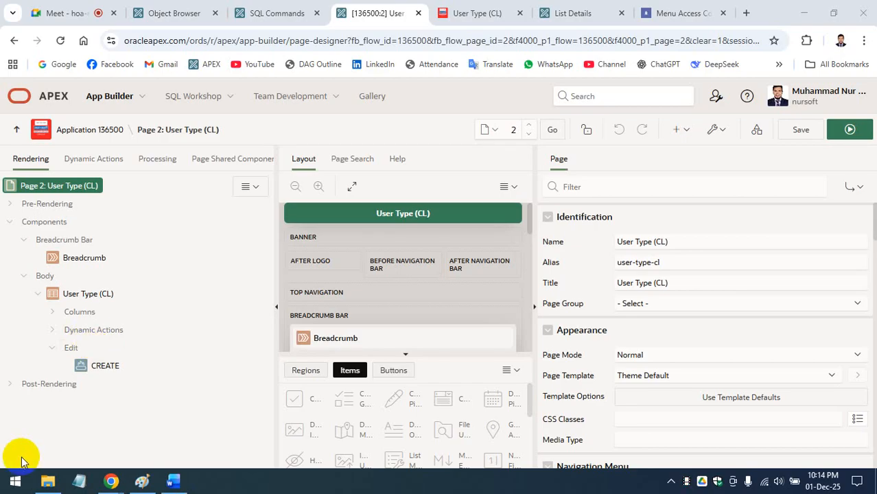
{"action": "left_click", "coordinate": [173, 482]}
{"action": "scroll", "coordinate": [506, 355], "scroll_direction": "up", "scroll_amount": 12}
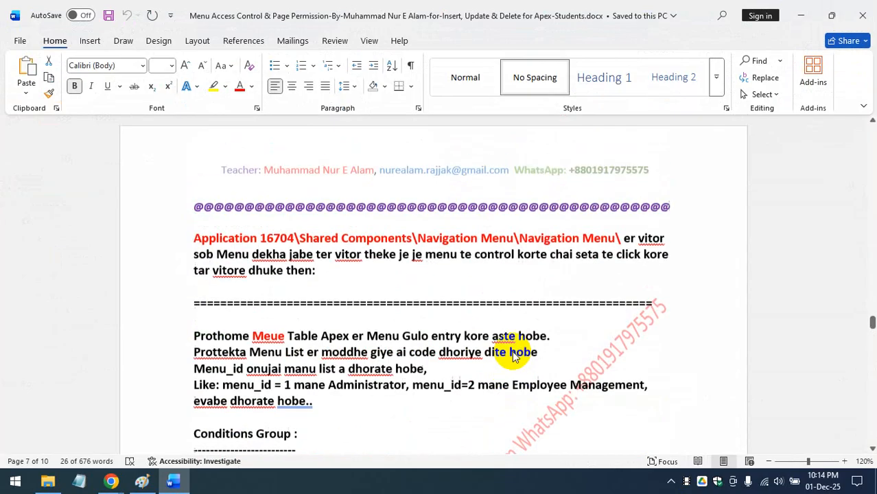
{"action": "scroll", "coordinate": [515, 339], "scroll_direction": "down", "scroll_amount": 6}
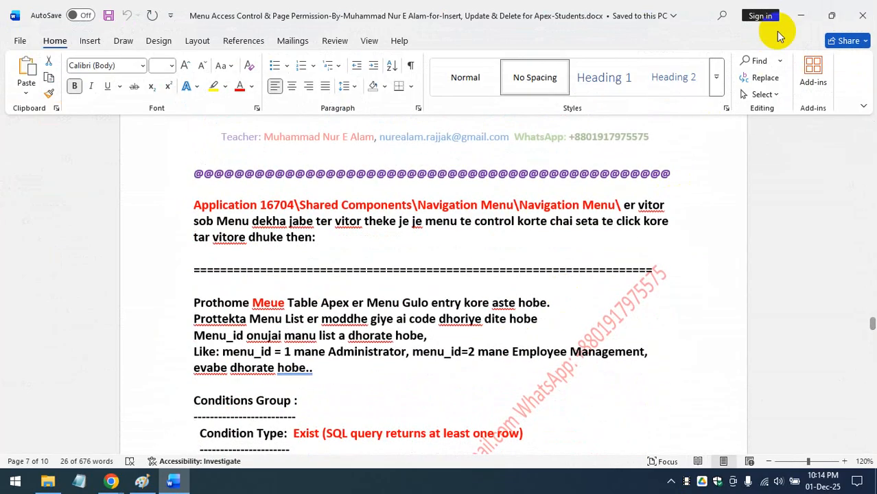
{"action": "left_click", "coordinate": [804, 8]}
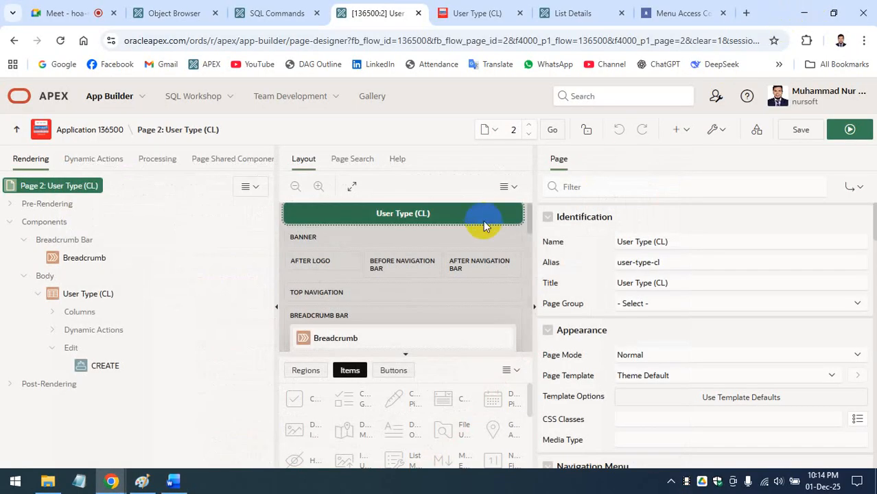
Step: Review the running User Type (CL) report and the user's Menu Access Control permissions
{"action": "left_click", "coordinate": [135, 39]}
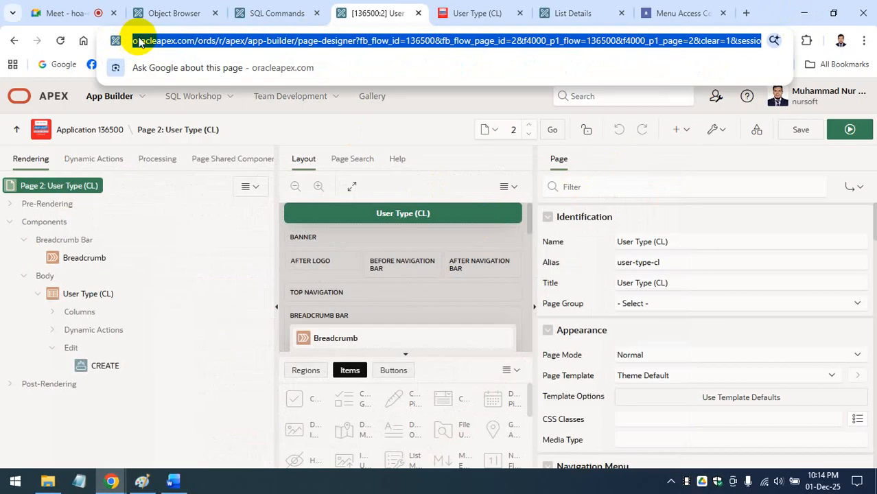
{"action": "left_click", "coordinate": [175, 453]}
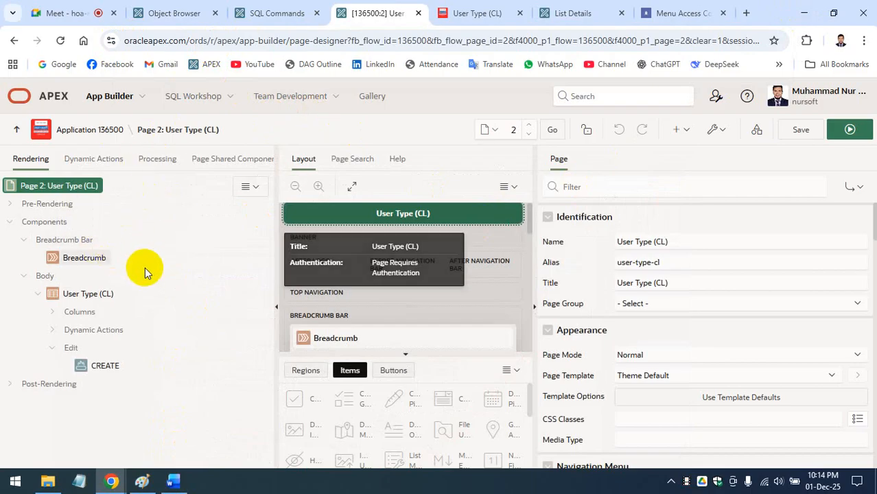
{"action": "left_click", "coordinate": [462, 13]}
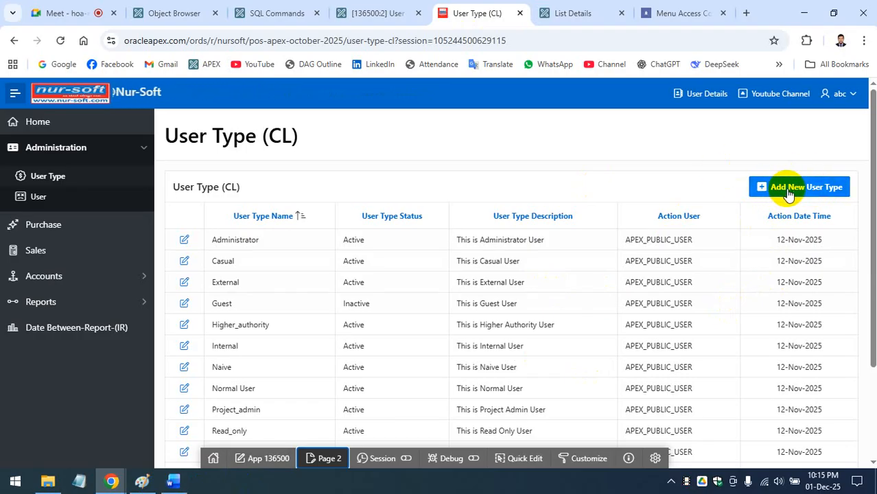
{"action": "left_click", "coordinate": [687, 12]}
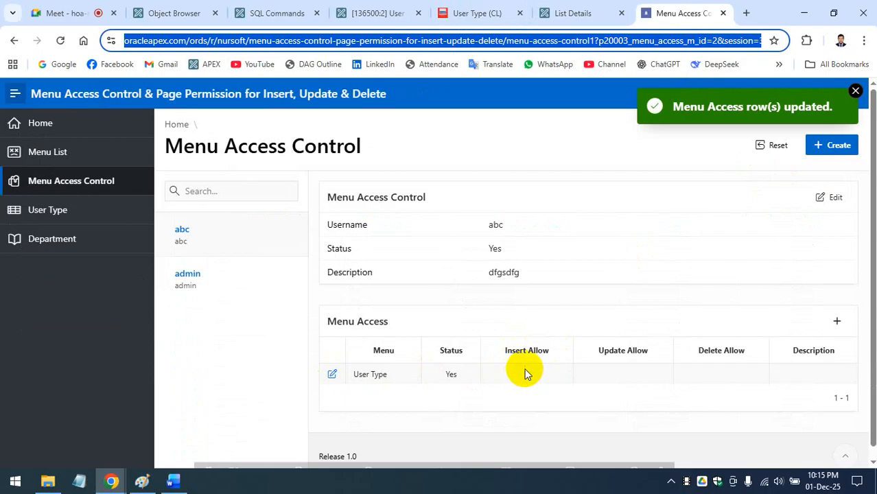
{"action": "left_click", "coordinate": [466, 13]}
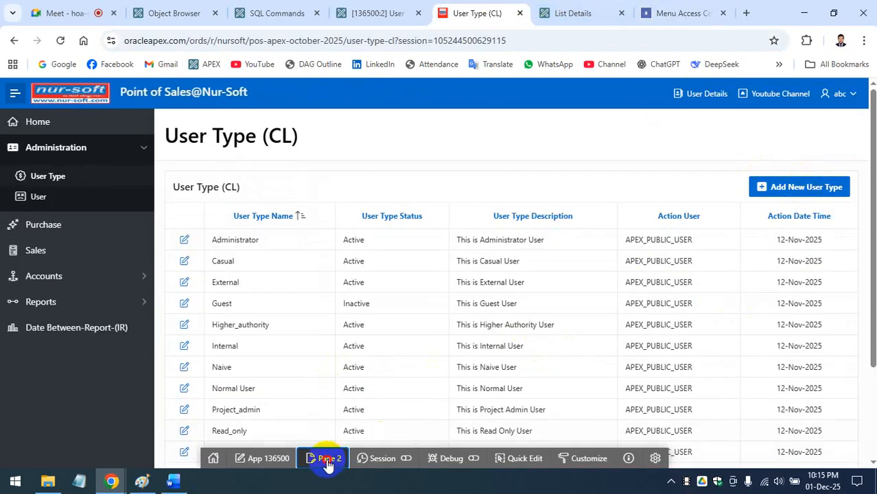
Step: Open Page 2 in Page Designer, select the CREATE button, and bring up the Word SQL notes
{"action": "left_click", "coordinate": [326, 459]}
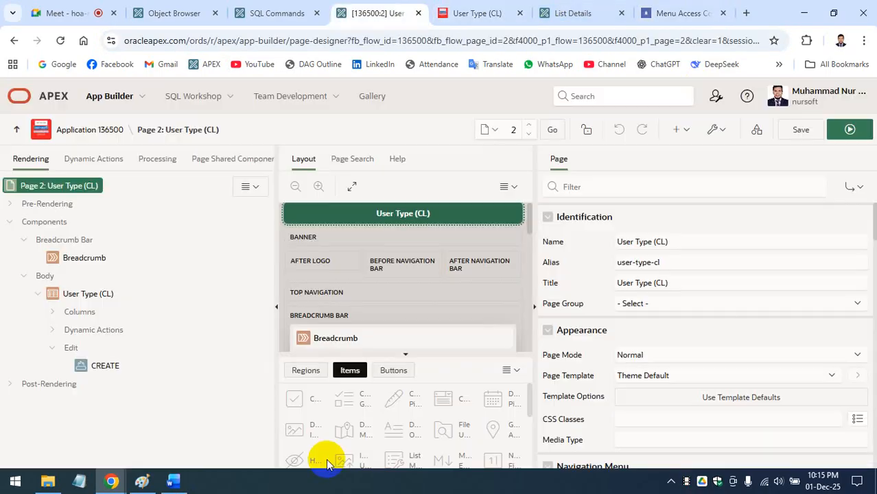
{"action": "left_click", "coordinate": [85, 370]}
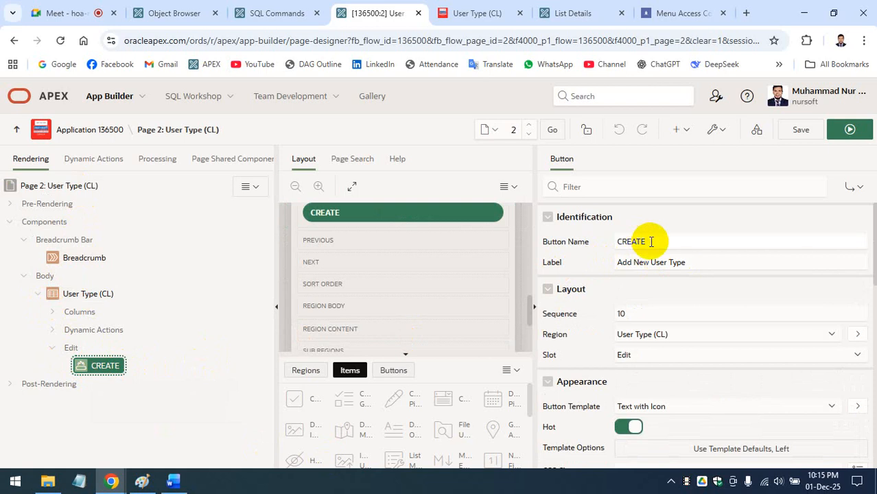
{"action": "left_click", "coordinate": [473, 13]}
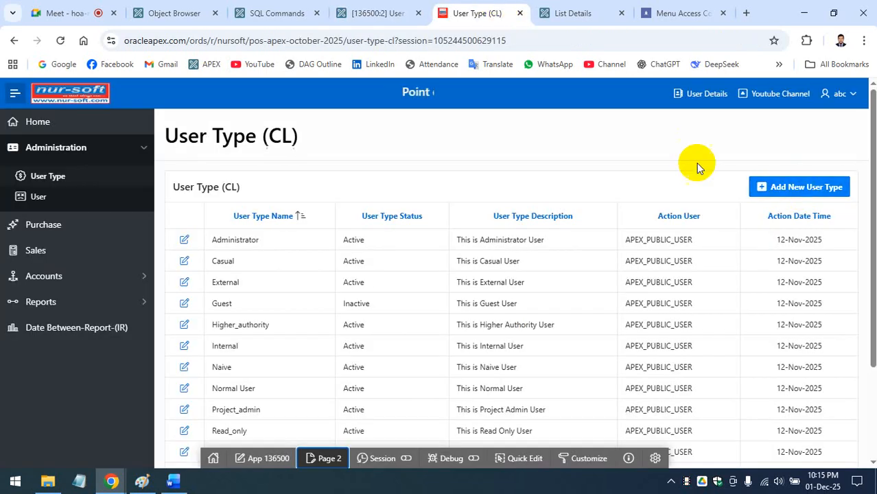
{"action": "left_click", "coordinate": [374, 13]}
{"action": "scroll", "coordinate": [663, 299], "scroll_direction": "down", "scroll_amount": 3}
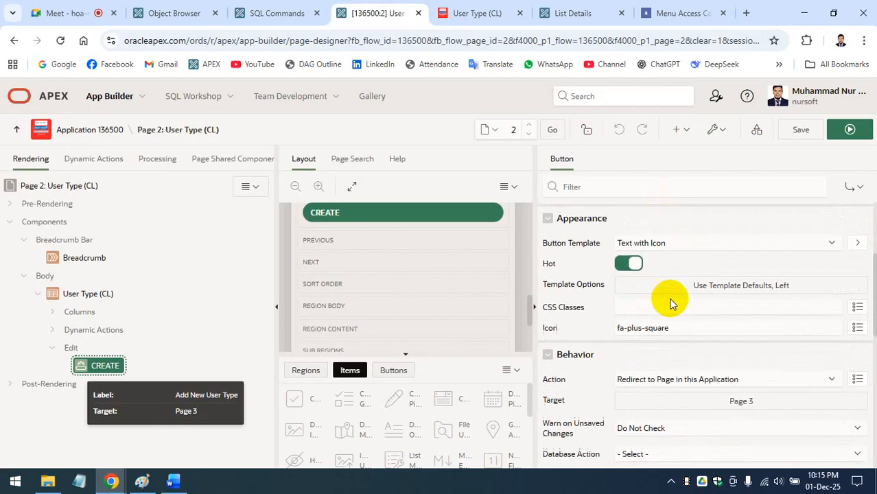
{"action": "scroll", "coordinate": [671, 304], "scroll_direction": "down", "scroll_amount": 2}
{"action": "left_click", "coordinate": [175, 481]}
Step: Find 'On Report Page Create Button Code for Insert Access' and select its SQL query for APEX
{"action": "scroll", "coordinate": [517, 317], "scroll_direction": "down", "scroll_amount": 4}
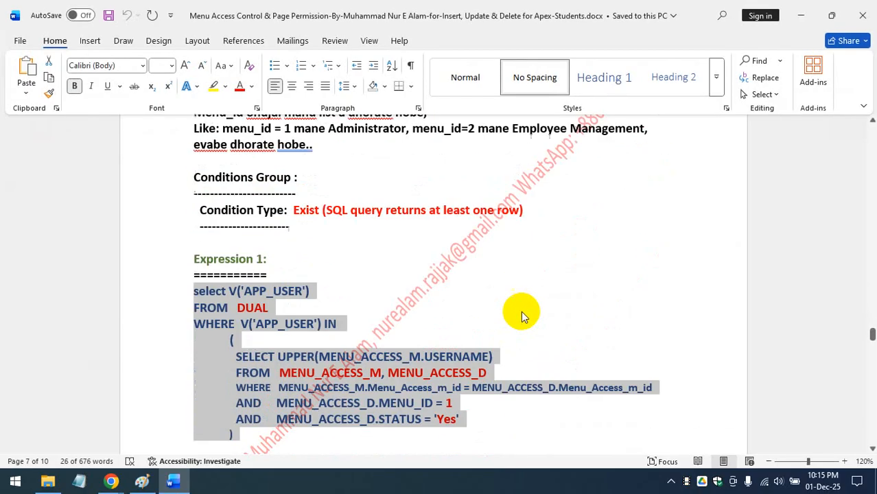
{"action": "scroll", "coordinate": [521, 311], "scroll_direction": "down", "scroll_amount": 12}
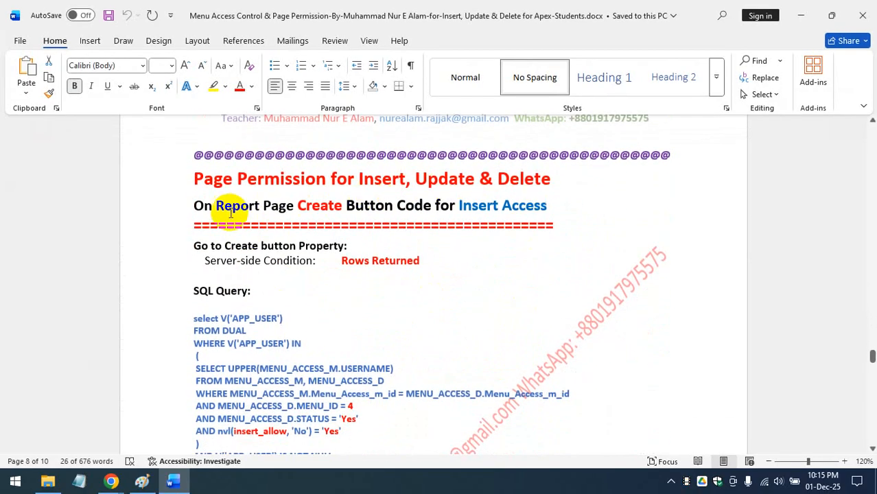
{"action": "left_click_drag", "start_coordinate": [217, 206], "coordinate": [483, 206]}
{"action": "scroll", "coordinate": [434, 218], "scroll_direction": "down", "scroll_amount": 2}
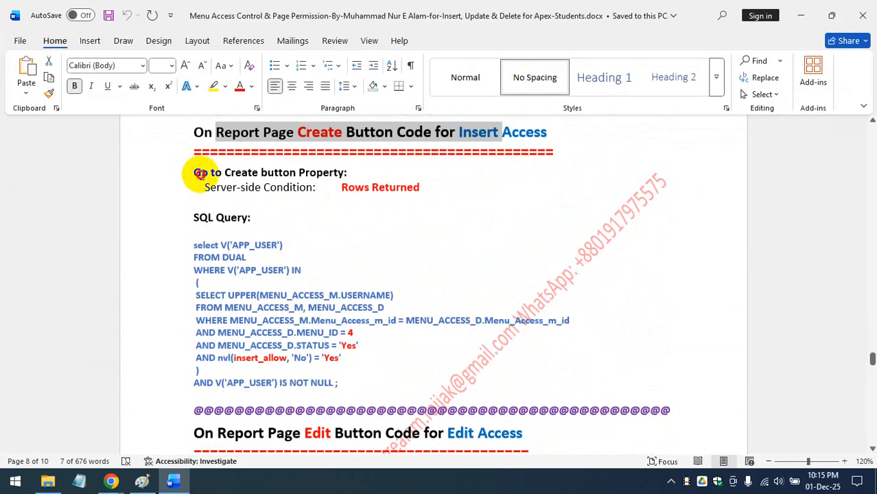
{"action": "left_click_drag", "start_coordinate": [200, 173], "coordinate": [420, 188]}
{"action": "left_click", "coordinate": [324, 172]}
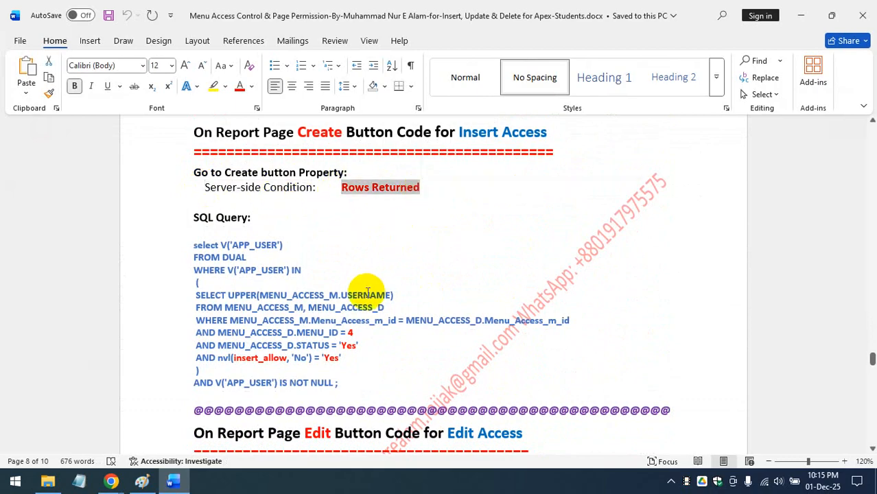
{"action": "scroll", "coordinate": [368, 294], "scroll_direction": "down", "scroll_amount": 2}
{"action": "left_click_drag", "start_coordinate": [349, 308], "coordinate": [184, 171]}
{"action": "key", "text": "ctrl+c"}
{"action": "scroll", "coordinate": [388, 157], "scroll_direction": "up", "scroll_amount": 2}
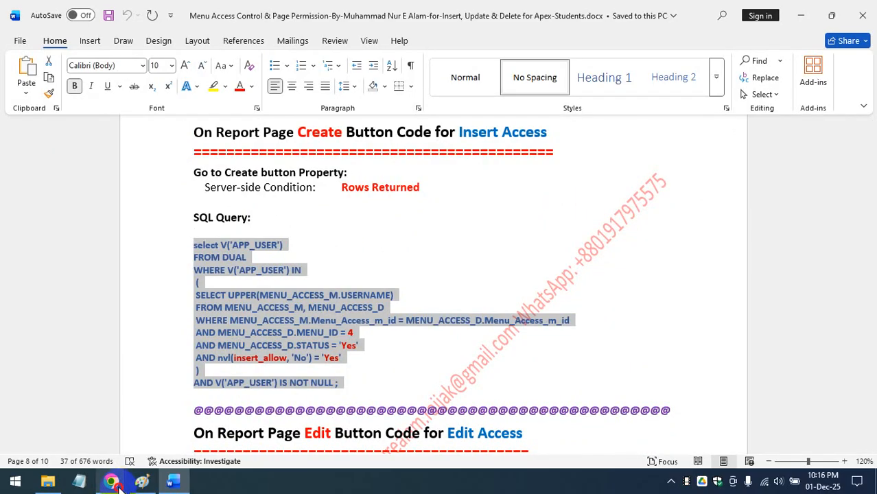
{"action": "left_click", "coordinate": [75, 426]}
{"action": "left_click", "coordinate": [100, 360]}
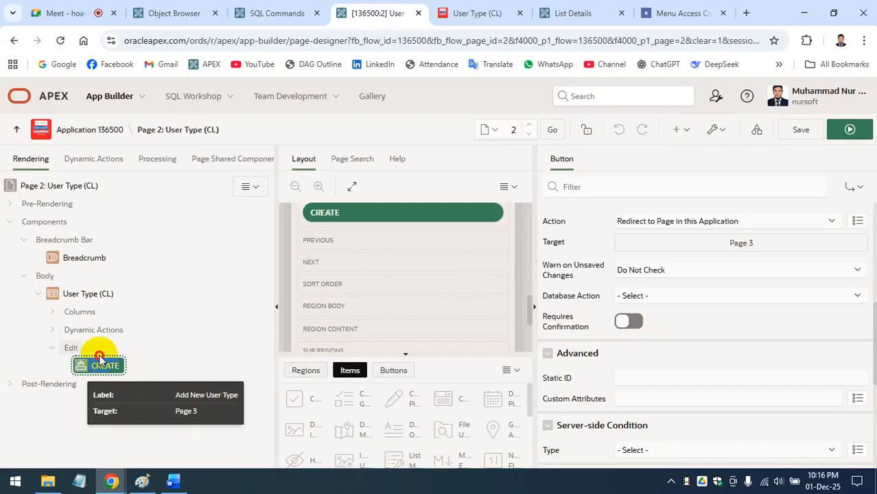
Step: Set the CREATE button's Server-side Condition to Rows returned, paste the insert-access query and validate it
{"action": "left_click", "coordinate": [464, 10]}
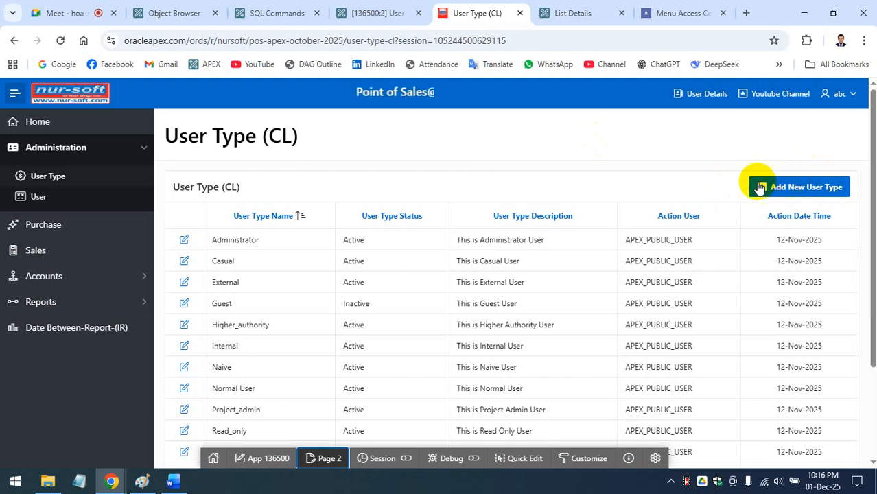
{"action": "left_click", "coordinate": [347, 11]}
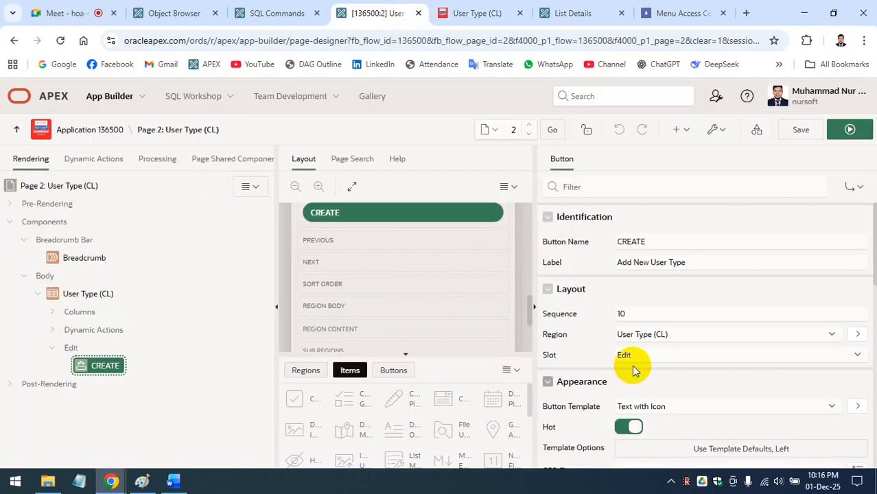
{"action": "scroll", "coordinate": [633, 371], "scroll_direction": "down", "scroll_amount": 5}
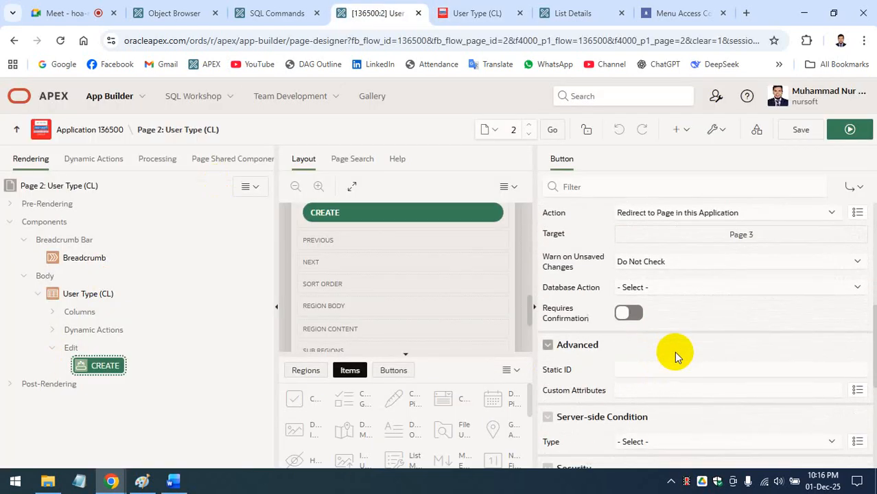
{"action": "scroll", "coordinate": [675, 351], "scroll_direction": "down", "scroll_amount": 3}
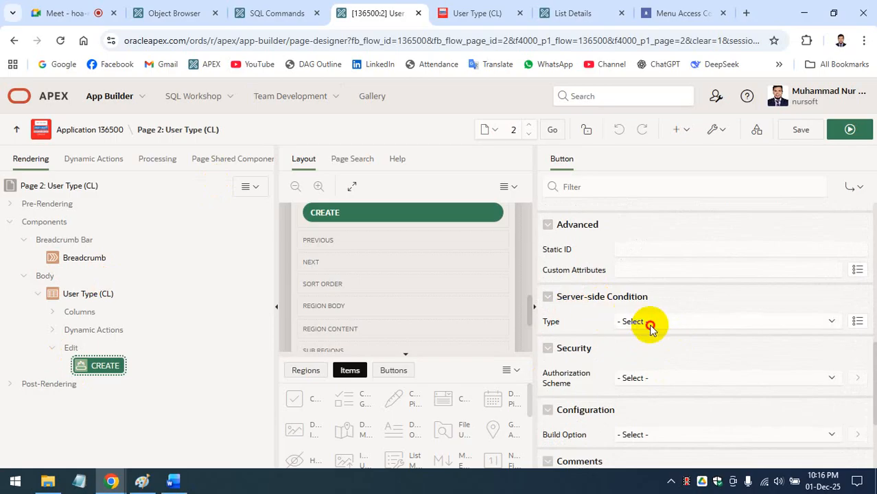
{"action": "left_click", "coordinate": [650, 328]}
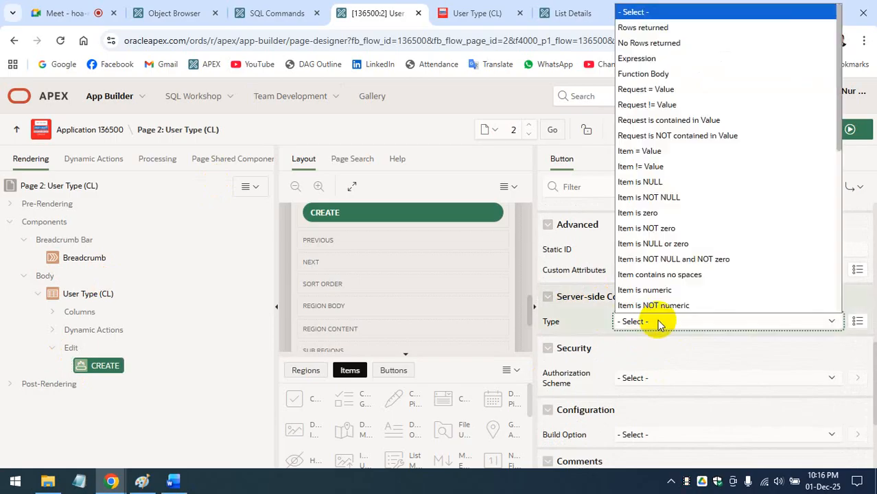
{"action": "left_click", "coordinate": [645, 29]}
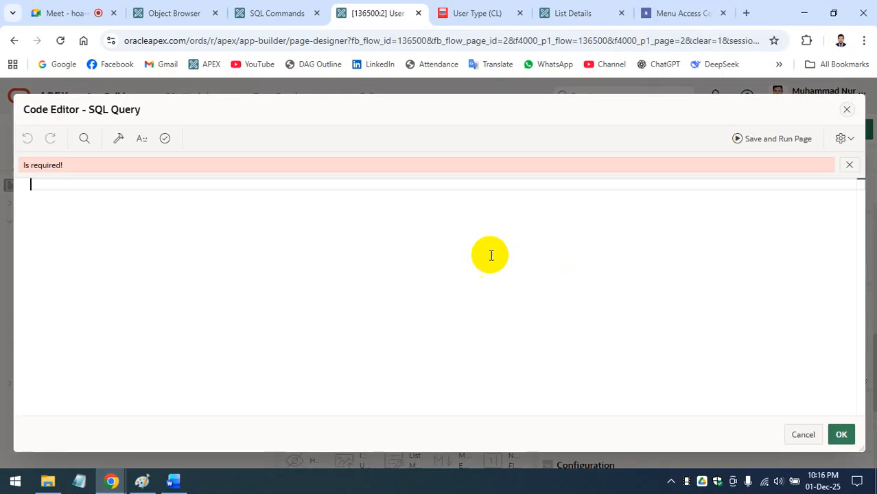
{"action": "key", "text": "ctrl+v"}
{"action": "left_click", "coordinate": [172, 143]}
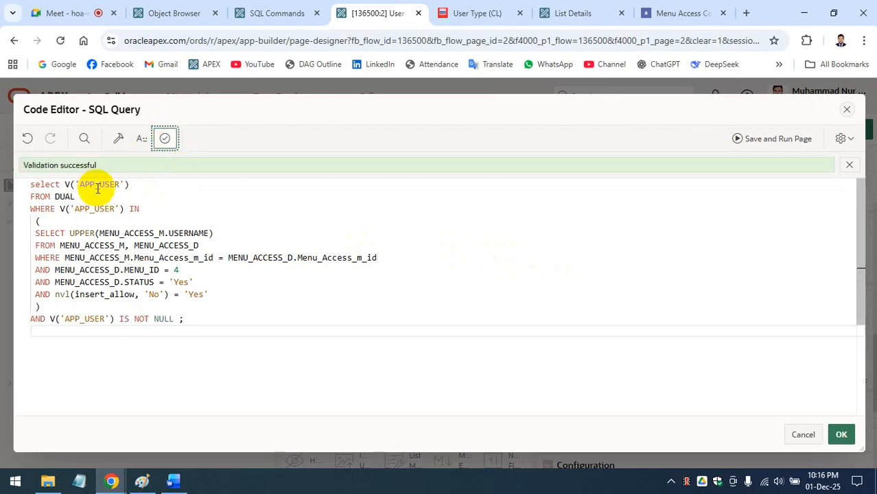
Step: Walk through the query's APP_USER, MENU_ACCESS_M USERNAME, MENU_ACCESS_D STATUS 'Yes' and MENU_ID parts
{"action": "double_click", "coordinate": [99, 187]}
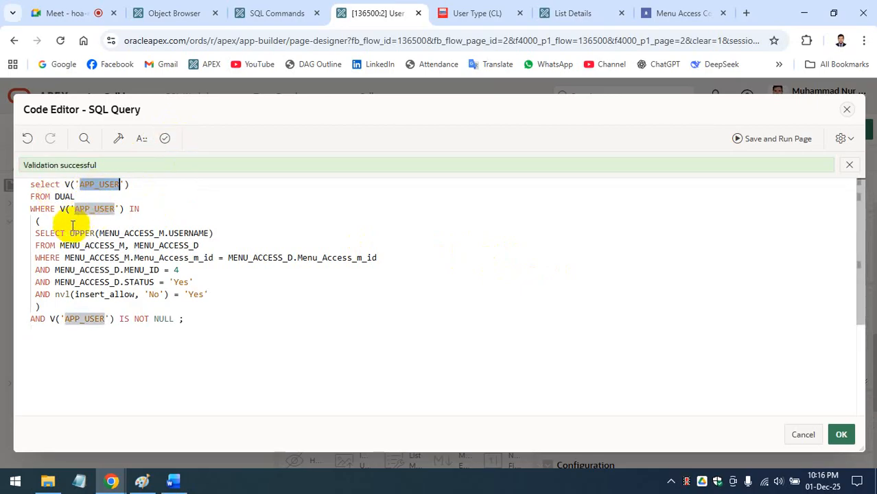
{"action": "double_click", "coordinate": [158, 233]}
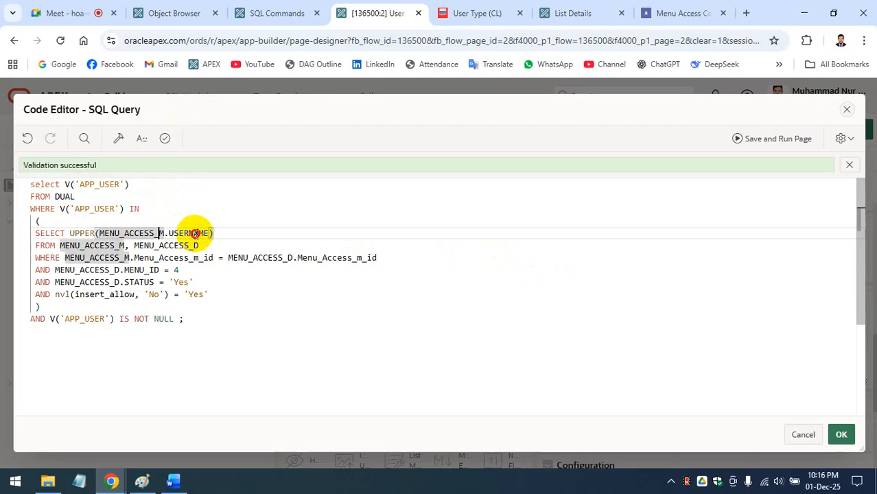
{"action": "double_click", "coordinate": [195, 233]}
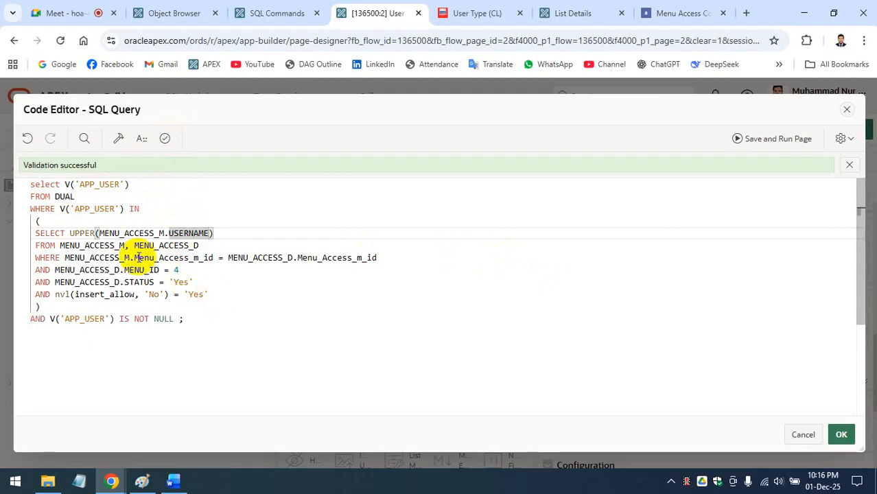
{"action": "left_click_drag", "start_coordinate": [65, 257], "coordinate": [145, 257]}
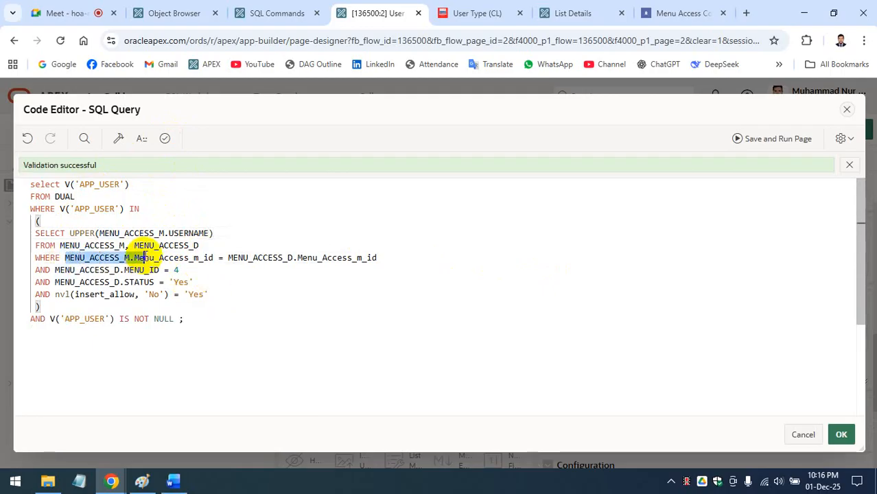
{"action": "left_click", "coordinate": [184, 281]}
{"action": "left_click_drag", "start_coordinate": [56, 281], "coordinate": [115, 281]}
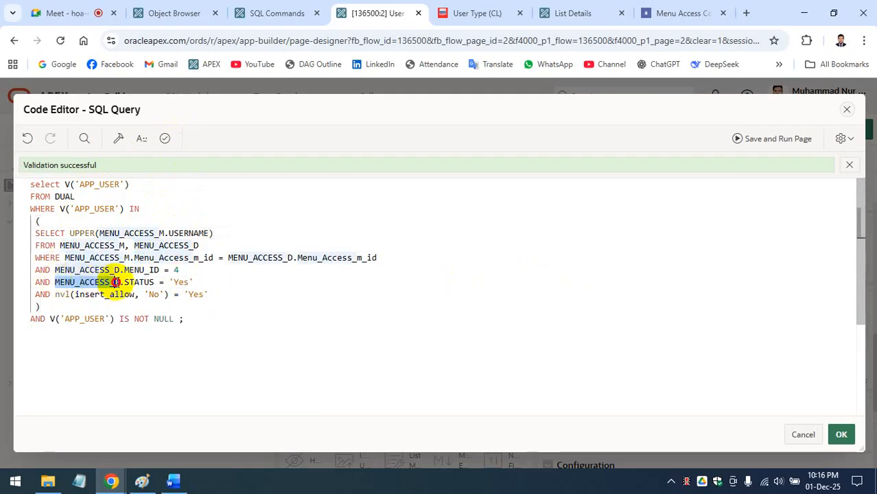
{"action": "left_click", "coordinate": [140, 282]}
{"action": "left_click", "coordinate": [186, 283]}
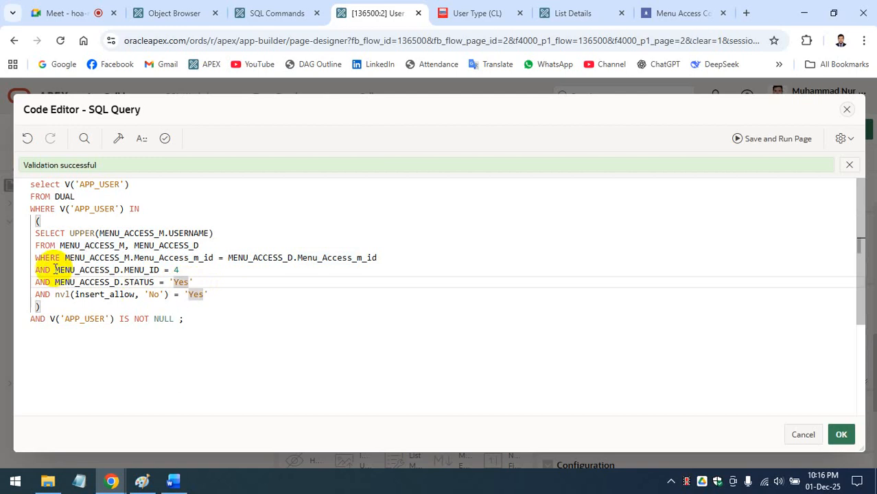
{"action": "left_click_drag", "start_coordinate": [56, 270], "coordinate": [118, 271]}
{"action": "double_click", "coordinate": [127, 270]}
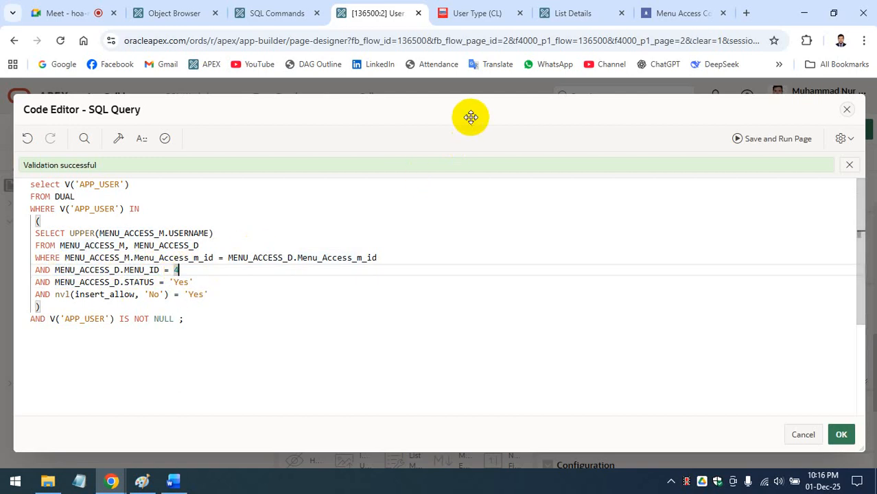
{"action": "left_click", "coordinate": [482, 8]}
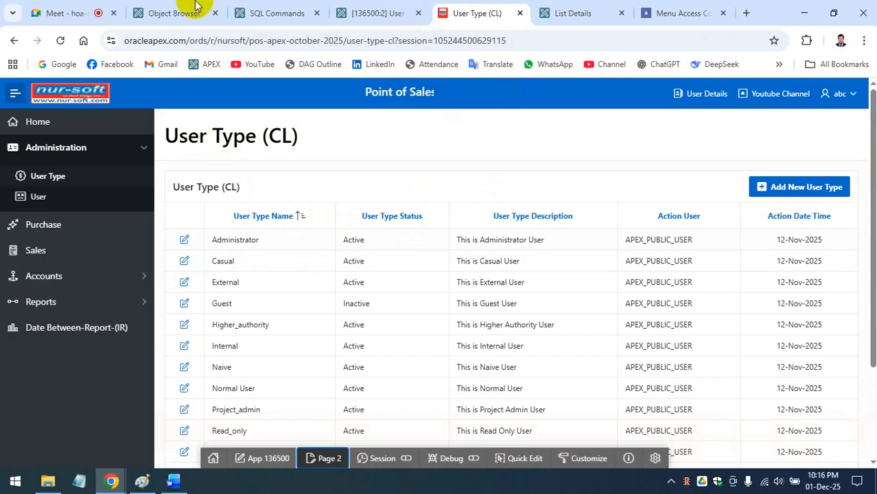
Step: Check the MENU table's data in Object Browser for menu IDs, then return to the condition query
{"action": "left_click", "coordinate": [176, 11]}
{"action": "scroll", "coordinate": [81, 278], "scroll_direction": "up", "scroll_amount": 4}
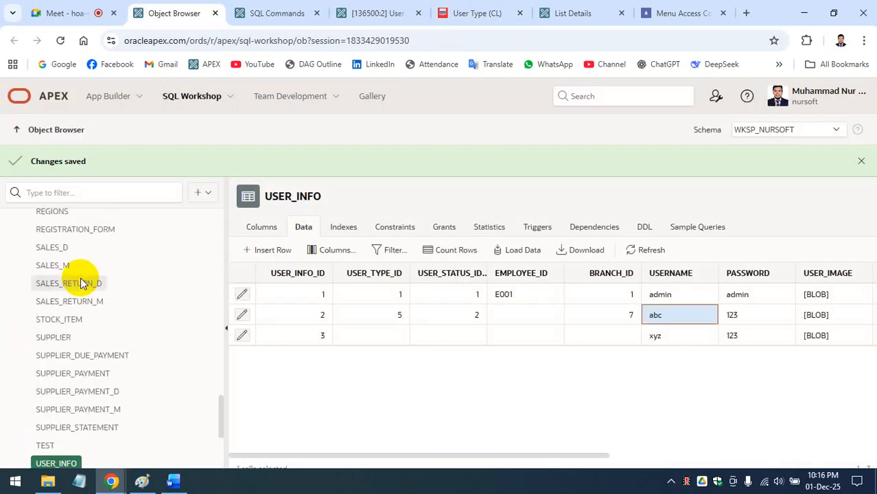
{"action": "scroll", "coordinate": [74, 302], "scroll_direction": "down", "scroll_amount": 1}
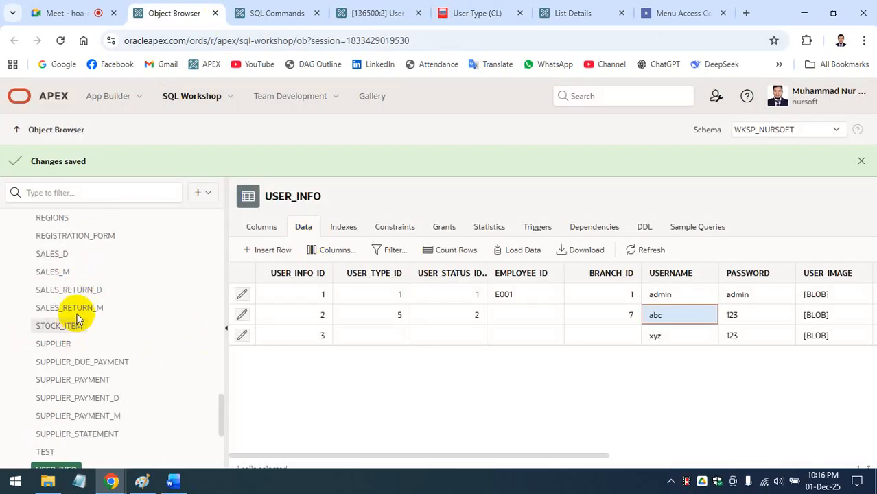
{"action": "scroll", "coordinate": [76, 312], "scroll_direction": "up", "scroll_amount": 2}
{"action": "scroll", "coordinate": [72, 302], "scroll_direction": "up", "scroll_amount": 3}
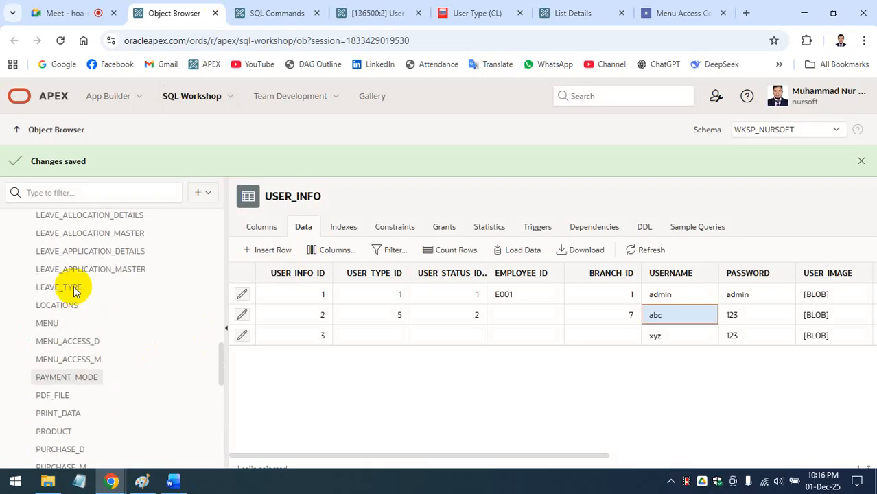
{"action": "left_click", "coordinate": [50, 324]}
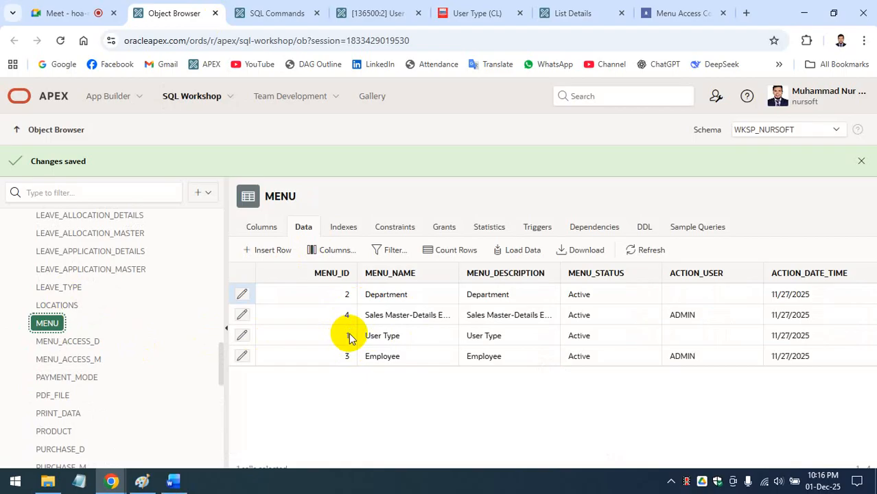
{"action": "left_click", "coordinate": [379, 13]}
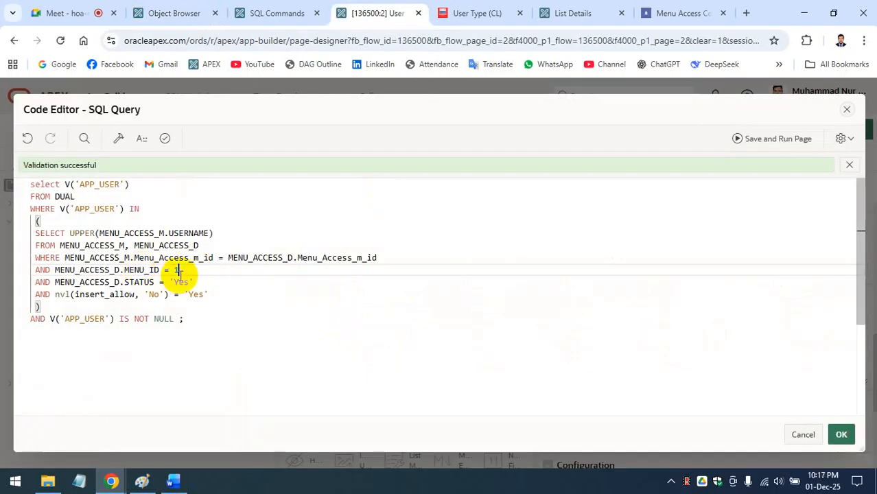
Step: Review the insert-permission query's MENU_ID = 1, STATUS 'Yes' and insert_allow checks, and validate it
{"action": "left_click_drag", "start_coordinate": [93, 283], "coordinate": [127, 282]}
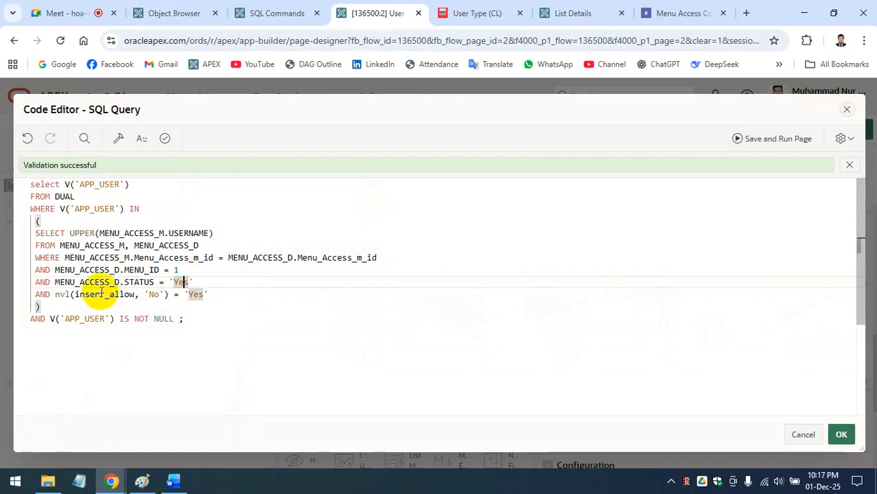
{"action": "left_click_drag", "start_coordinate": [86, 294], "coordinate": [115, 294]}
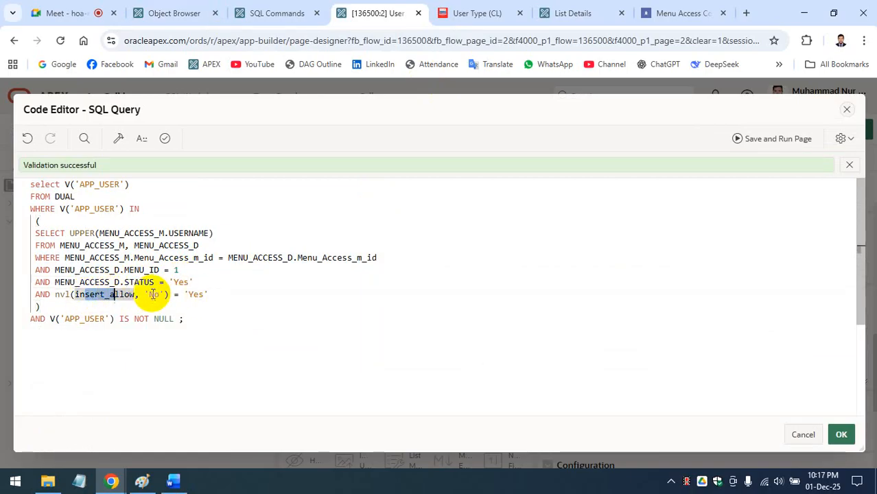
{"action": "left_click", "coordinate": [110, 244]}
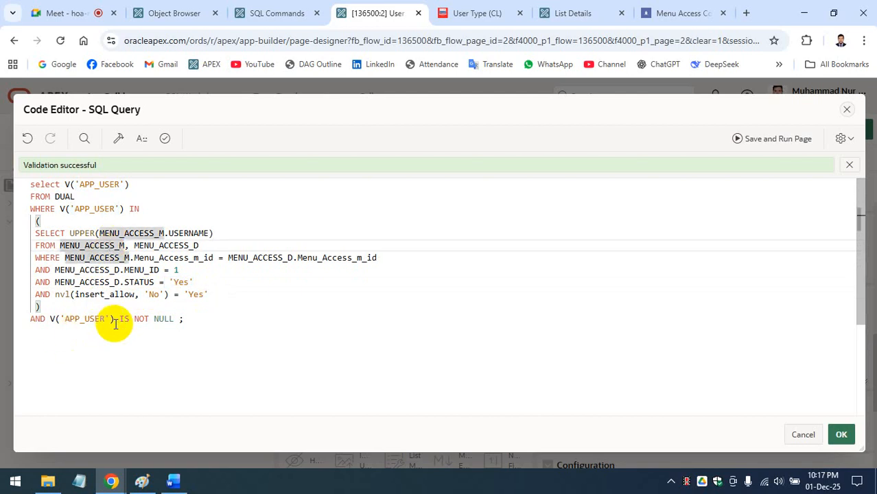
{"action": "left_click", "coordinate": [118, 319]}
{"action": "left_click_drag", "start_coordinate": [208, 328], "coordinate": [147, 158]}
{"action": "left_click", "coordinate": [165, 138]}
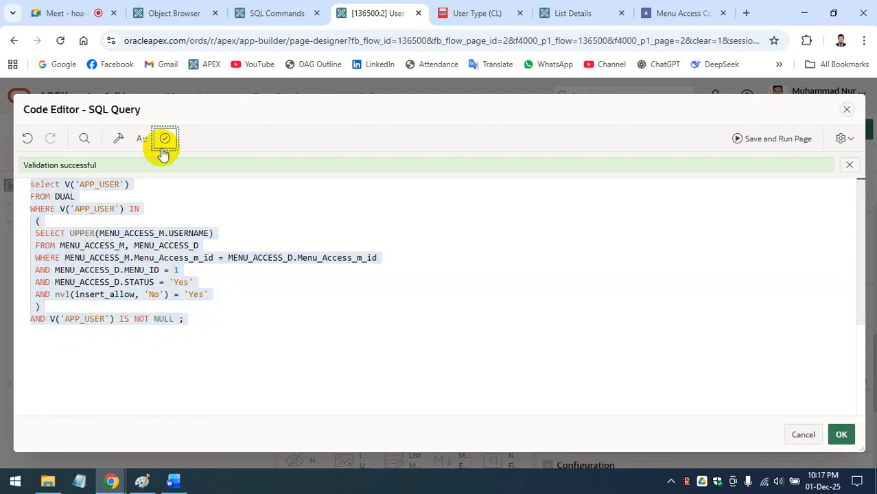
{"action": "left_click_drag", "start_coordinate": [215, 321], "coordinate": [3, 173]}
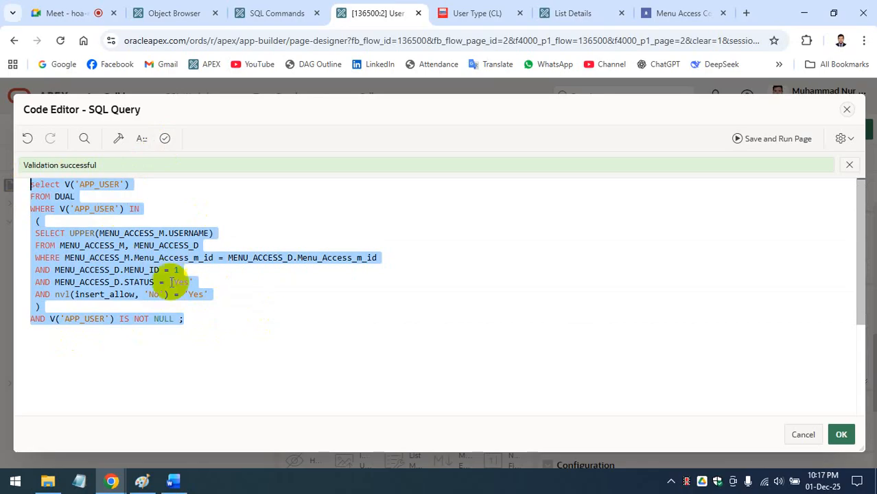
{"action": "left_click", "coordinate": [210, 302]}
{"action": "left_click", "coordinate": [178, 270]}
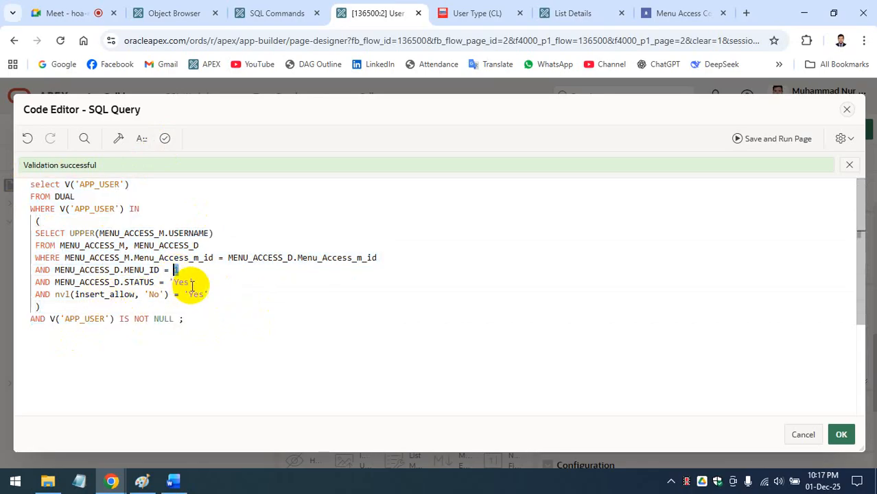
{"action": "left_click", "coordinate": [190, 281]}
{"action": "left_click", "coordinate": [165, 138]}
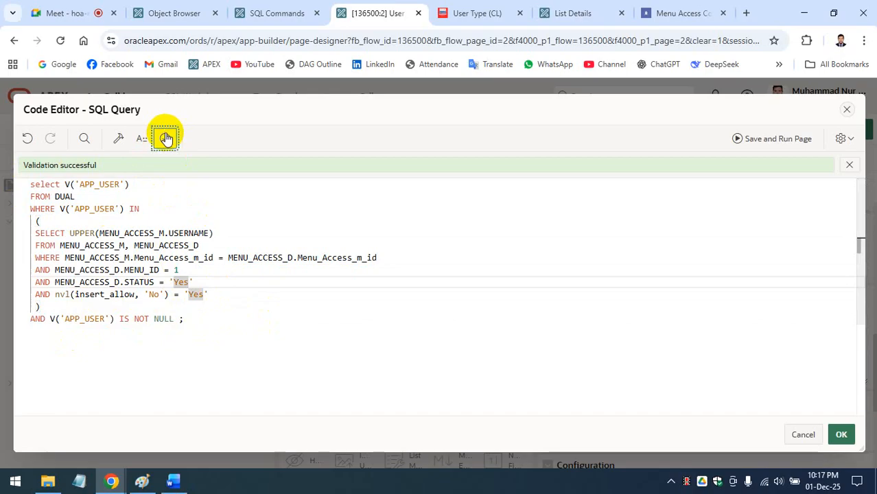
Step: Accept the CREATE button's condition query, save Page 2, and switch to Menu Access Control
{"action": "left_click", "coordinate": [842, 433]}
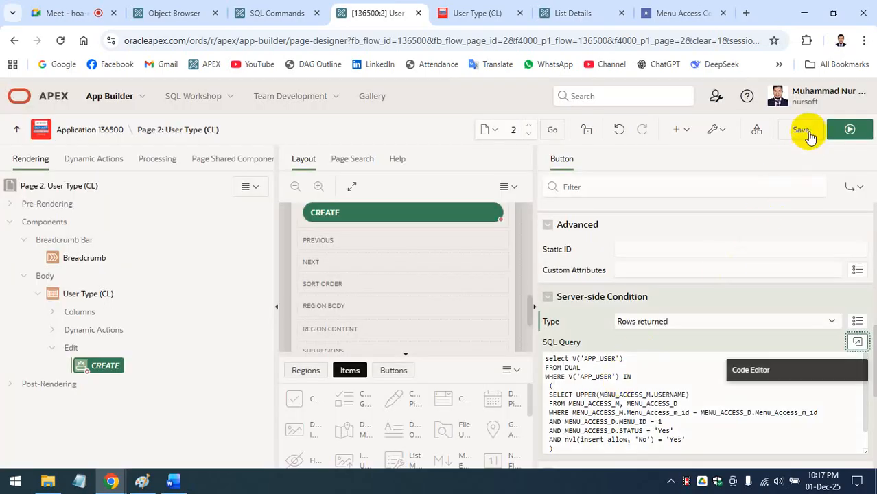
{"action": "left_click", "coordinate": [804, 129]}
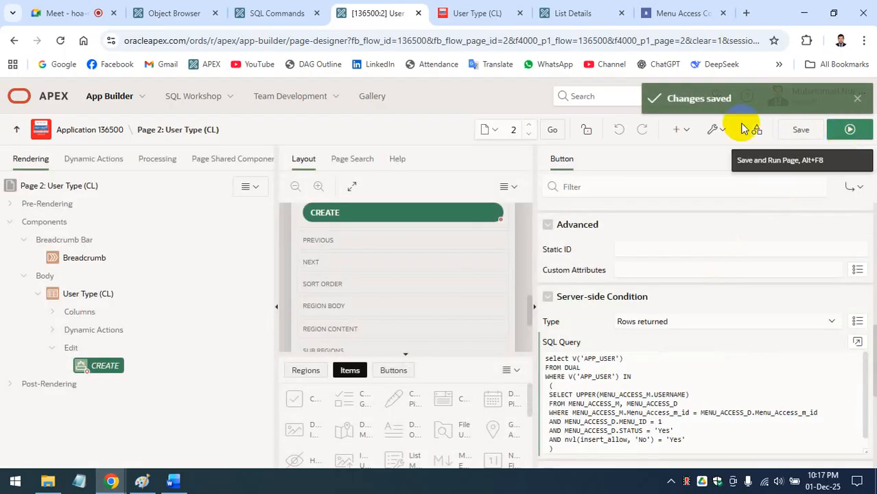
{"action": "left_click", "coordinate": [660, 12]}
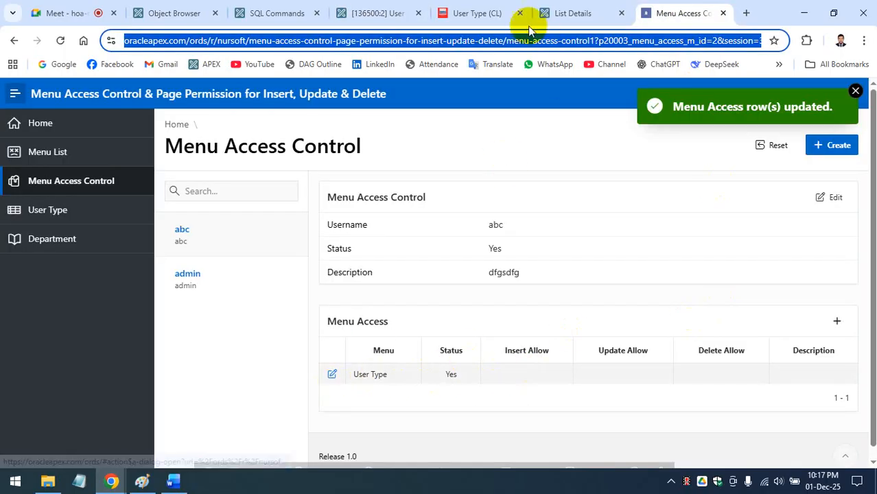
Step: Set Insert Allow to Yes on the User Type menu access row and apply the change
{"action": "left_click", "coordinate": [335, 376]}
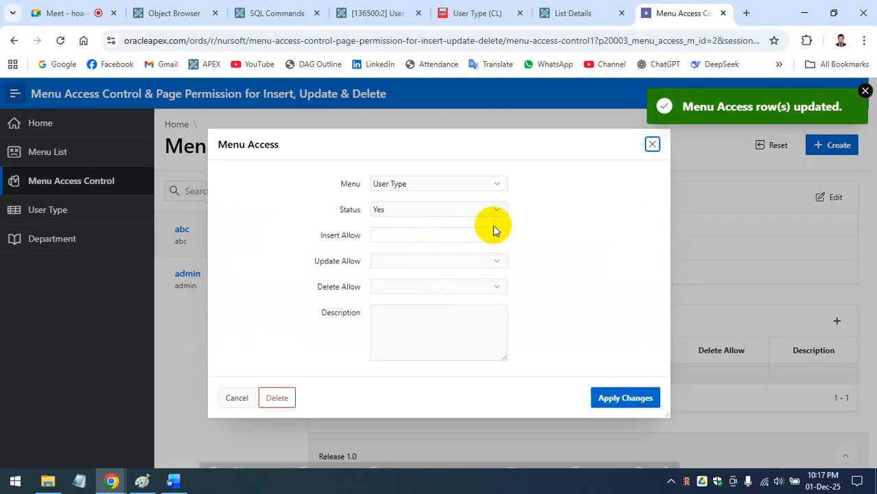
{"action": "left_click", "coordinate": [498, 236]}
{"action": "left_click", "coordinate": [448, 266]}
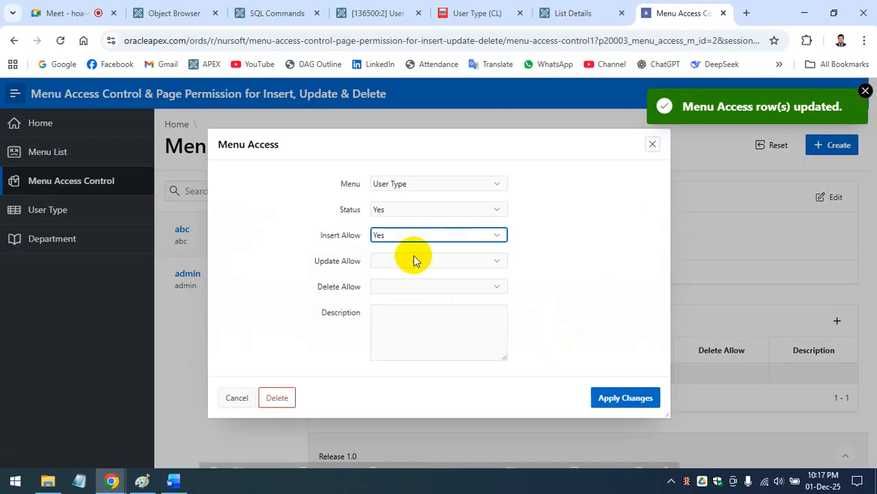
{"action": "left_click", "coordinate": [611, 400]}
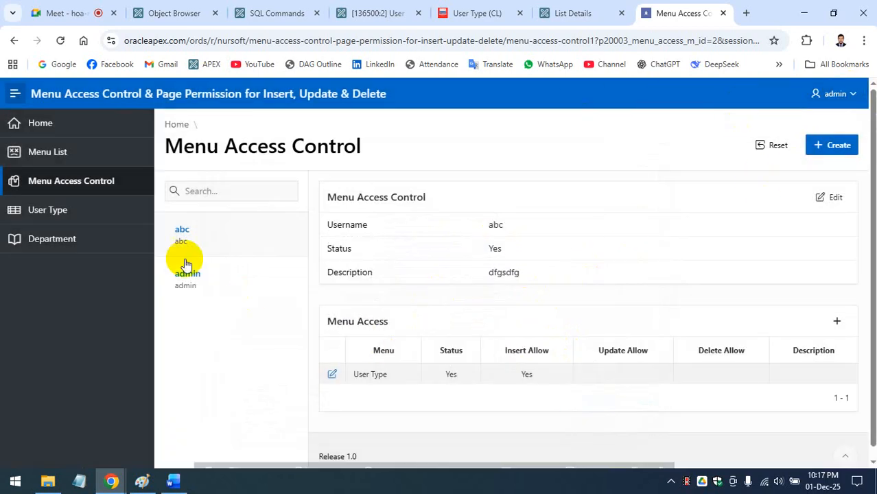
Step: Sign out of the app, then reopen Administration > User Type to check Add New User Type
{"action": "left_click", "coordinate": [440, 9]}
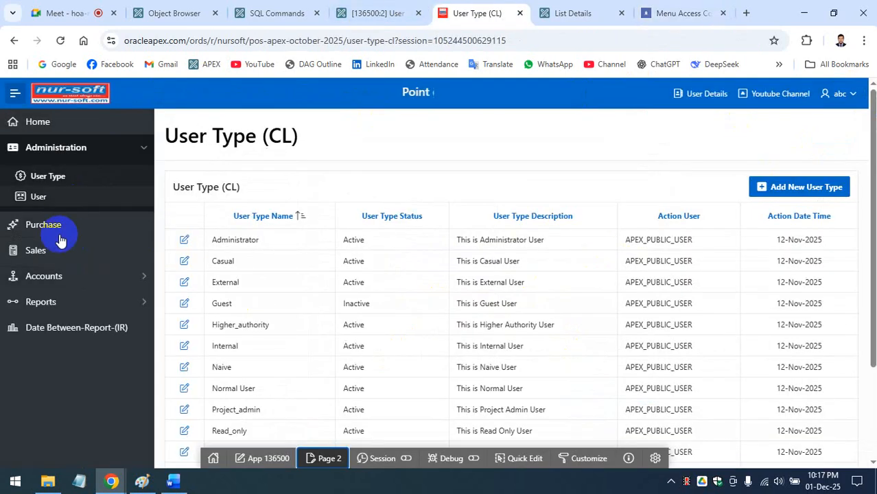
{"action": "left_click", "coordinate": [376, 13]}
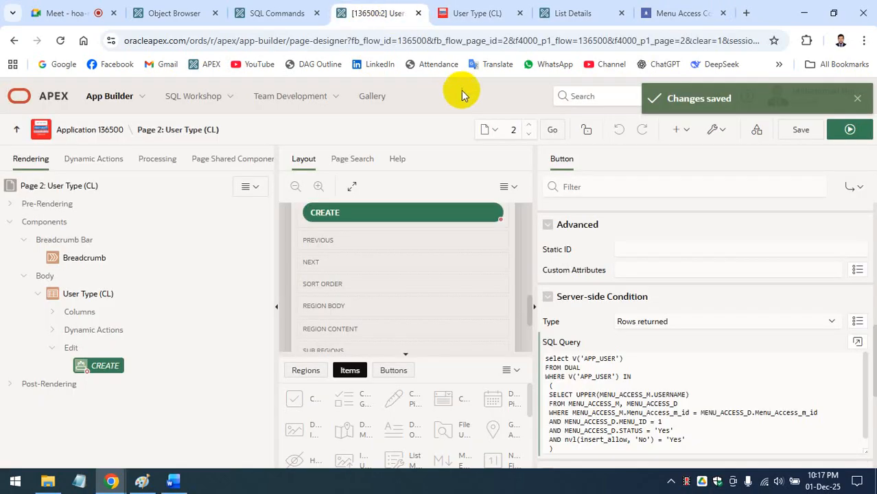
{"action": "left_click", "coordinate": [679, 13]}
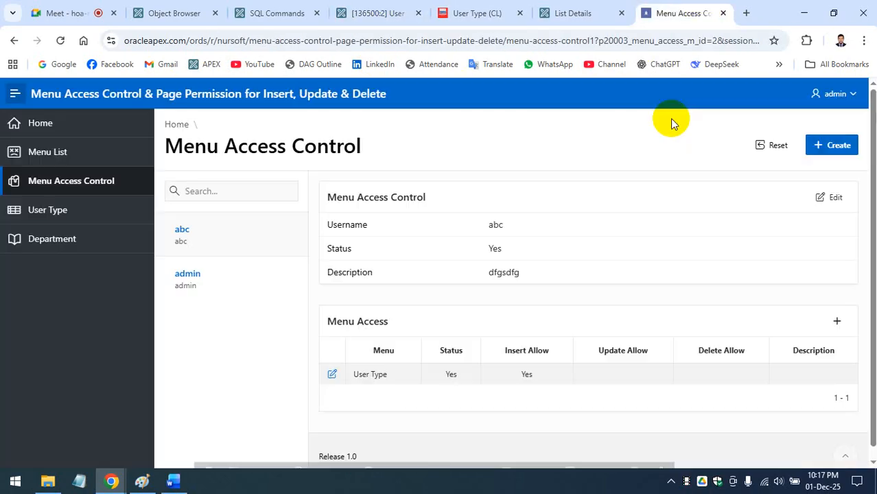
{"action": "left_click", "coordinate": [480, 15]}
{"action": "left_click", "coordinate": [842, 94]}
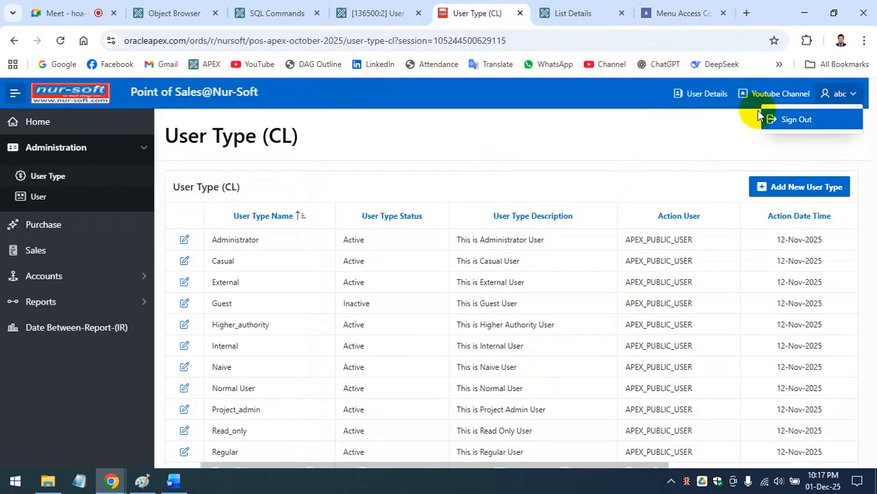
{"action": "left_click", "coordinate": [831, 126]}
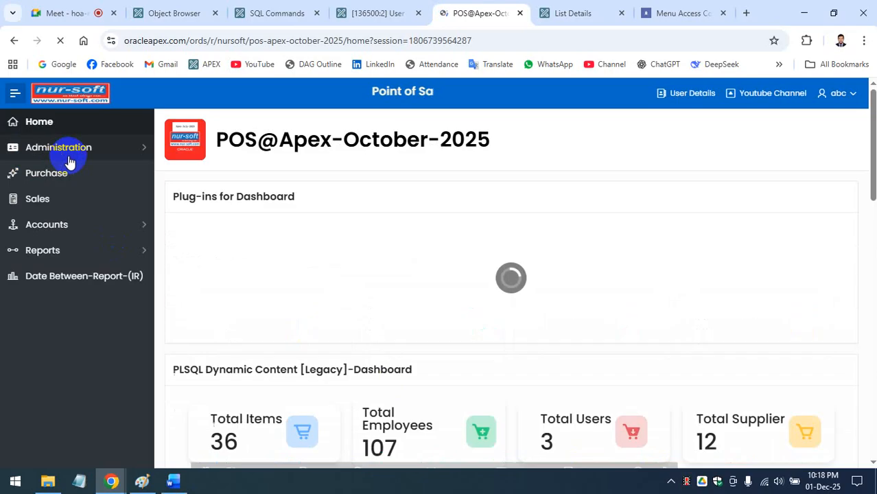
{"action": "left_click", "coordinate": [140, 150]}
{"action": "left_click", "coordinate": [72, 177]}
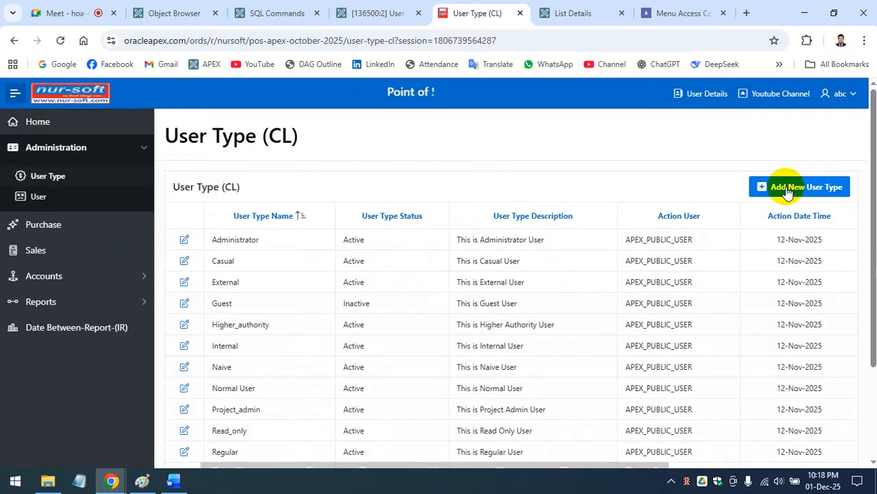
{"action": "left_click", "coordinate": [649, 14]}
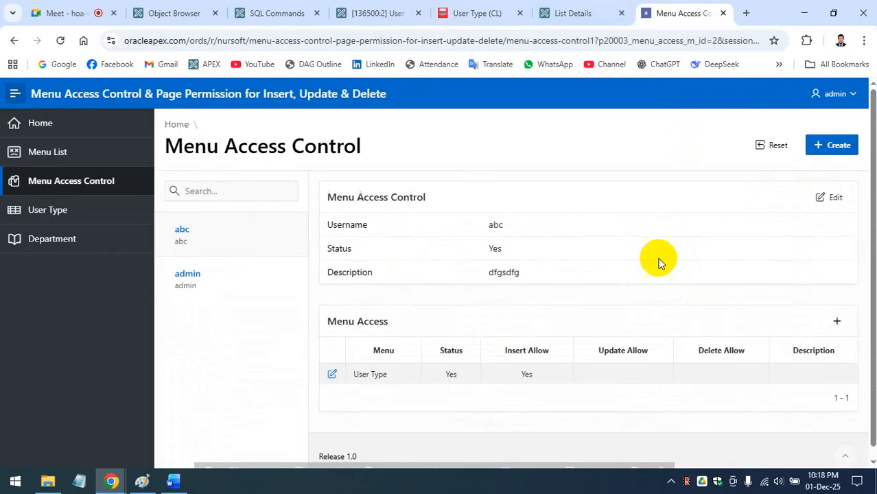
Step: Change the User Type menu access's Insert Allow to No without applying, and bring Paint forward
{"action": "left_click", "coordinate": [330, 376]}
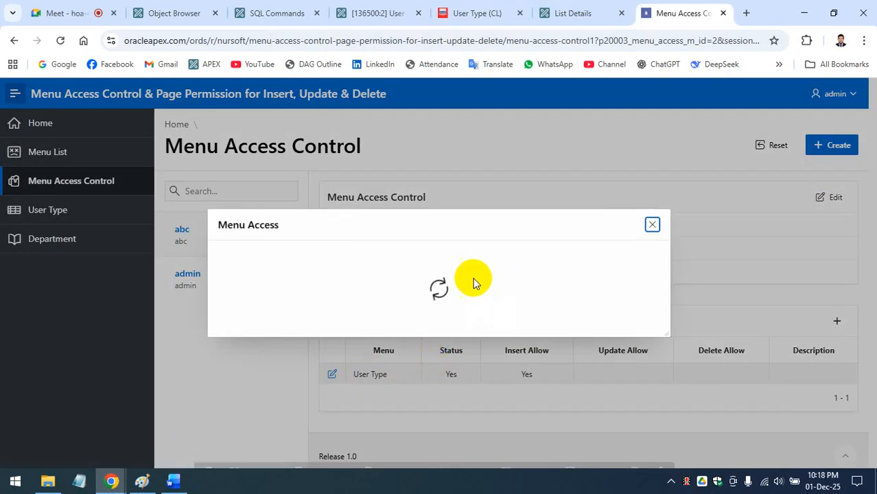
{"action": "left_click", "coordinate": [469, 234]}
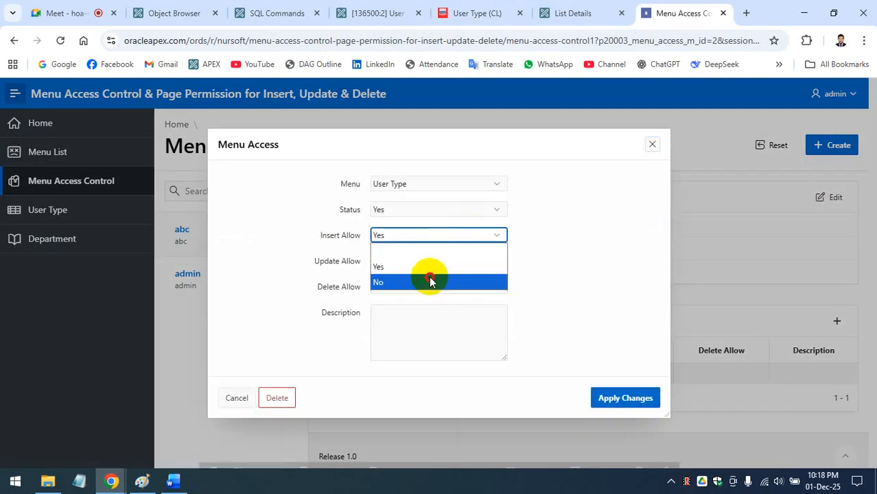
{"action": "left_click", "coordinate": [429, 280]}
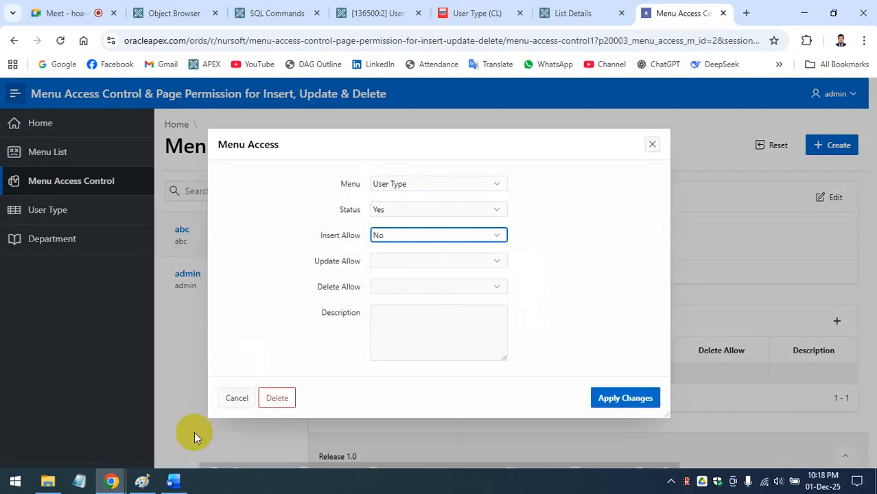
{"action": "left_click", "coordinate": [141, 481]}
{"action": "scroll", "coordinate": [412, 314], "scroll_direction": "up", "scroll_amount": 5}
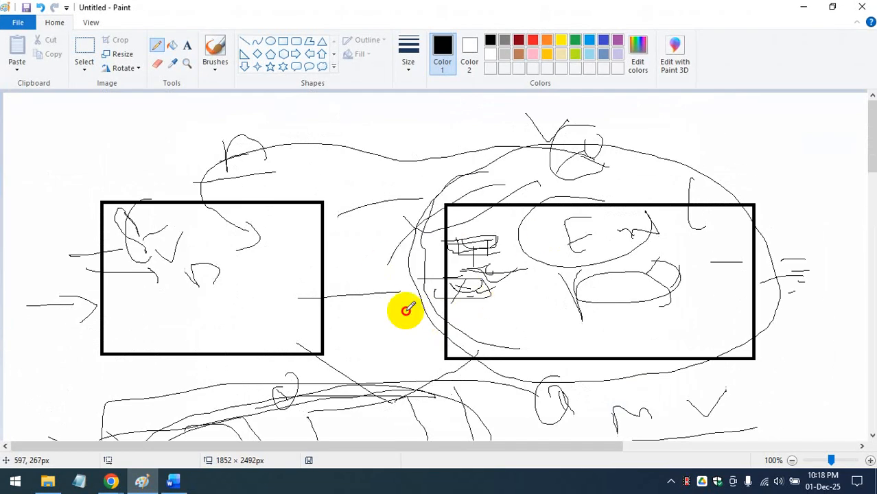
Step: Draw three freehand pencil strokes inside the sketch's right-hand rectangle
{"action": "mouse_move", "coordinate": [453, 248]}
{"action": "left_mouse_down"}
{"action": "mouse_move", "coordinate": [525, 298]}
{"action": "mouse_move", "coordinate": [486, 239]}
{"action": "mouse_move", "coordinate": [488, 309]}
{"action": "mouse_move", "coordinate": [516, 247]}
{"action": "mouse_move", "coordinate": [464, 293]}
{"action": "mouse_move", "coordinate": [560, 203]}
{"action": "left_mouse_up"}
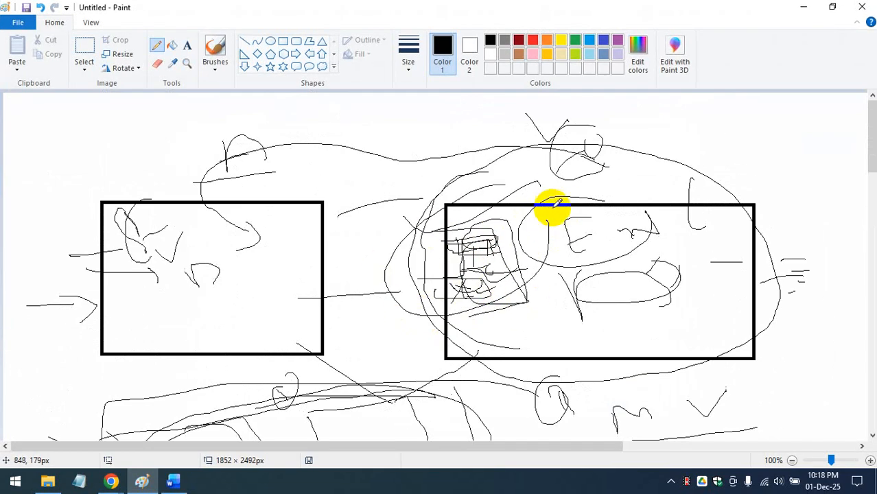
{"action": "mouse_move", "coordinate": [473, 287]}
{"action": "left_mouse_down"}
{"action": "mouse_move", "coordinate": [499, 278]}
{"action": "mouse_move", "coordinate": [480, 308]}
{"action": "mouse_move", "coordinate": [482, 329]}
{"action": "left_mouse_up"}
{"action": "mouse_move", "coordinate": [603, 238]}
{"action": "left_mouse_down"}
{"action": "mouse_move", "coordinate": [529, 290]}
{"action": "mouse_move", "coordinate": [613, 349]}
{"action": "mouse_move", "coordinate": [607, 264]}
{"action": "mouse_move", "coordinate": [666, 232]}
{"action": "left_mouse_up"}
Step: Apply the Insert Allow No change, then sign out of the app and back in
{"action": "left_click", "coordinate": [797, 8]}
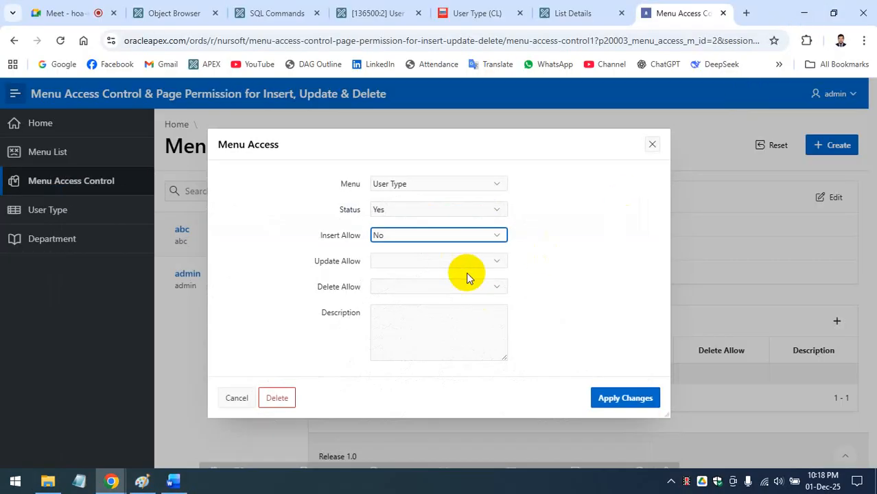
{"action": "left_click", "coordinate": [613, 397]}
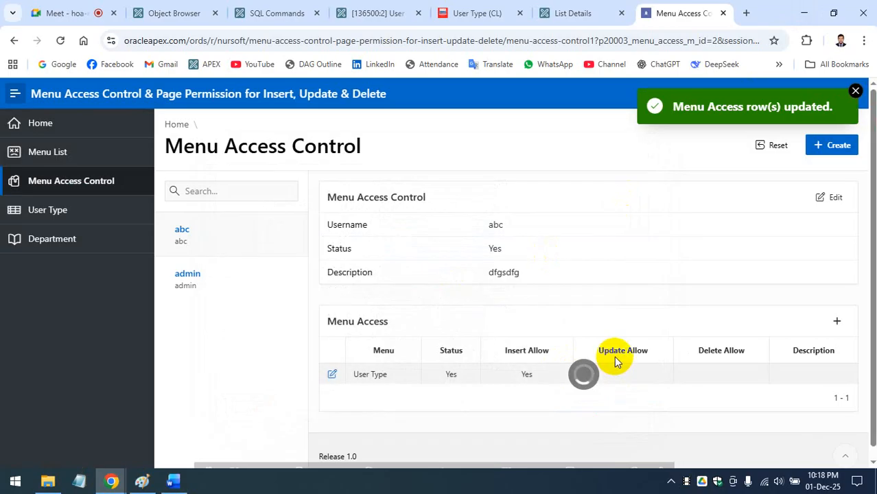
{"action": "left_click", "coordinate": [489, 13]}
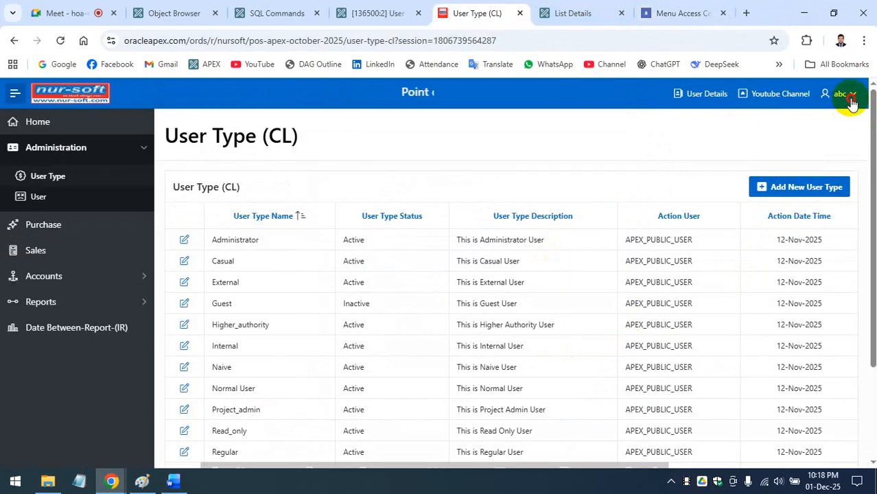
{"action": "left_click", "coordinate": [850, 97]}
{"action": "left_click", "coordinate": [824, 118]}
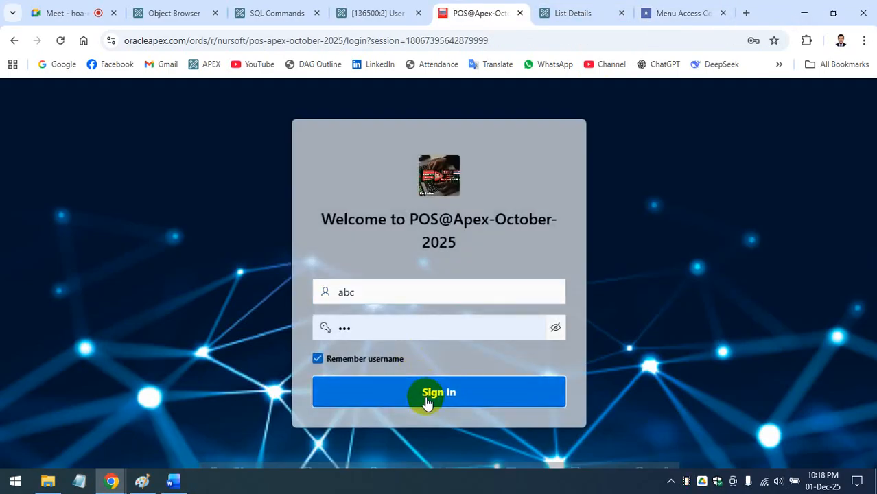
{"action": "left_click", "coordinate": [428, 405]}
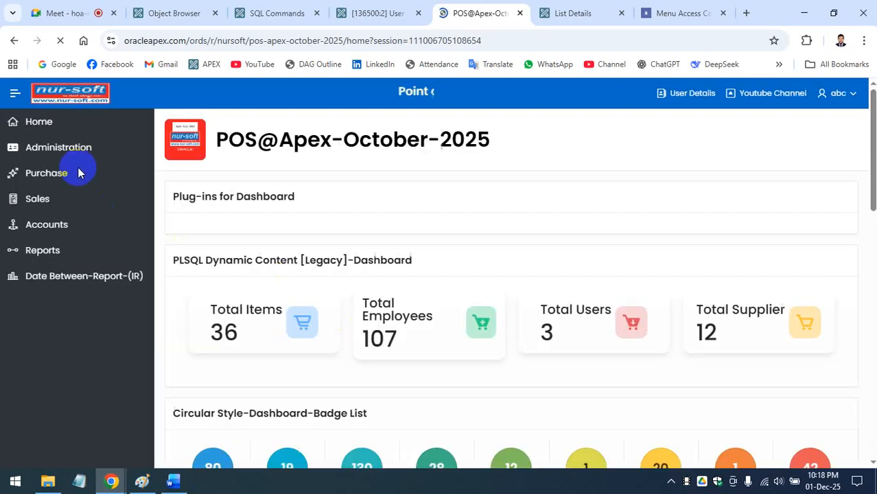
Step: Open Administration > User Type (CL), then open and close the Administrator entry form
{"action": "left_click", "coordinate": [141, 148]}
{"action": "left_click", "coordinate": [101, 176]}
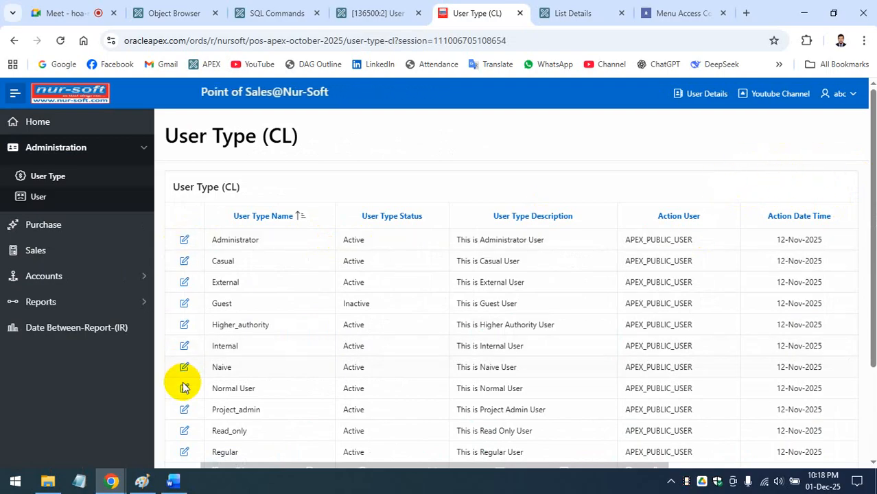
{"action": "left_click", "coordinate": [184, 242]}
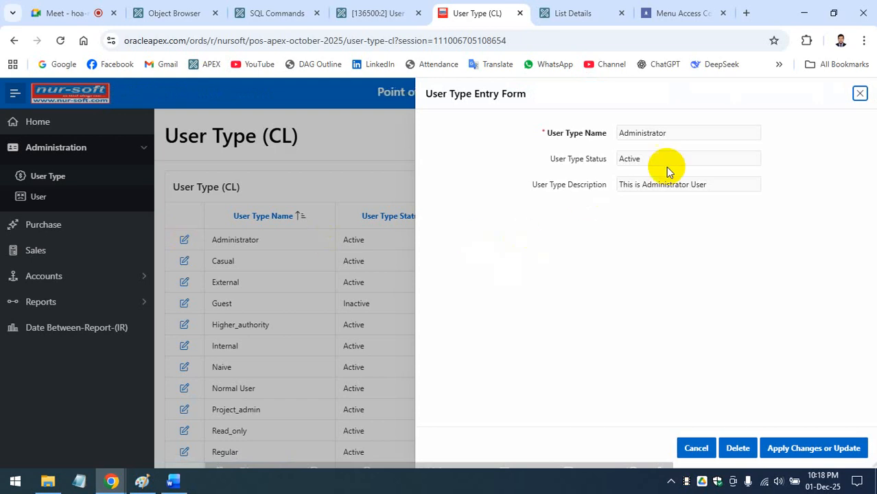
{"action": "left_click", "coordinate": [860, 94]}
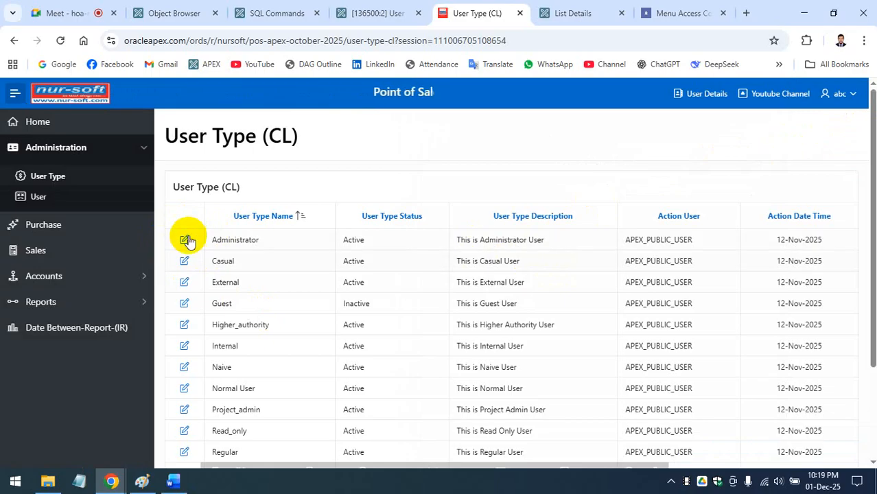
Step: Edit the Edit Access query's MENU_ID from 4 to 1 in the Word notes
{"action": "left_click", "coordinate": [173, 481]}
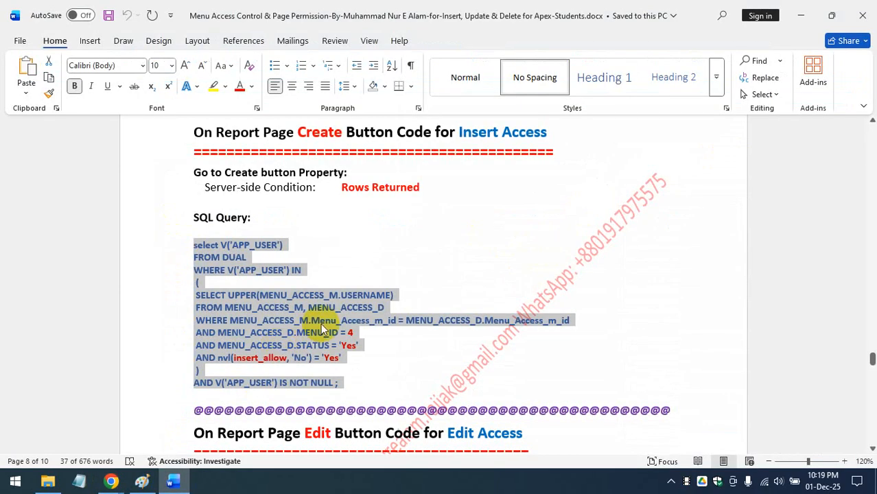
{"action": "scroll", "coordinate": [323, 320], "scroll_direction": "down", "scroll_amount": 5}
{"action": "left_click", "coordinate": [342, 307]}
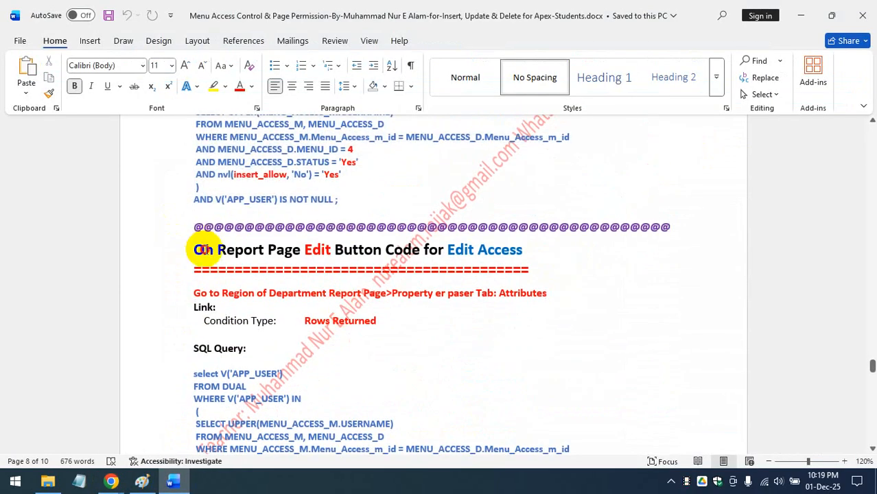
{"action": "left_click_drag", "start_coordinate": [300, 247], "coordinate": [474, 250]}
{"action": "left_click", "coordinate": [455, 250]}
{"action": "left_click", "coordinate": [110, 482]}
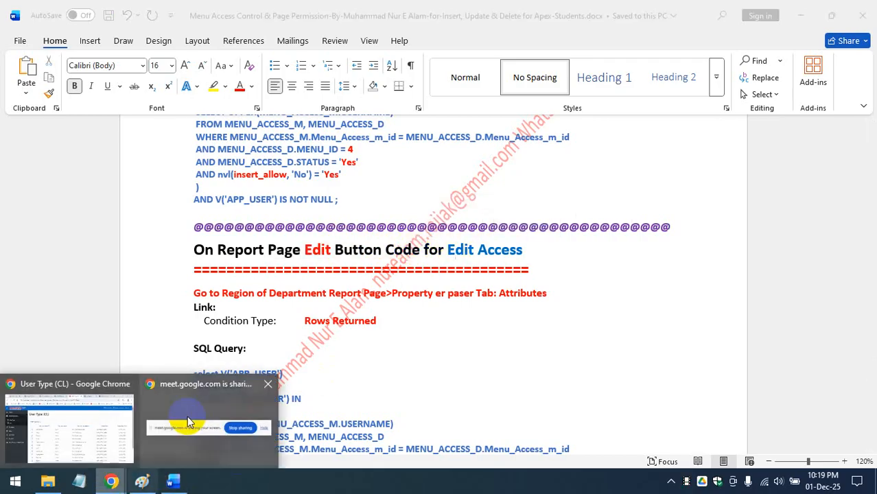
{"action": "left_click", "coordinate": [81, 412]}
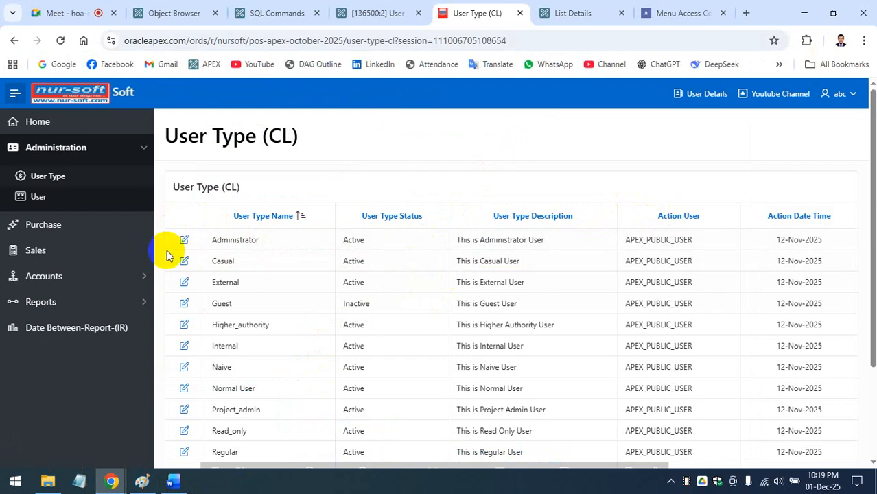
Step: Fix the Rows Returned query's MENU_ID to 1, then return to the User Type (CL) page
{"action": "left_click", "coordinate": [173, 482]}
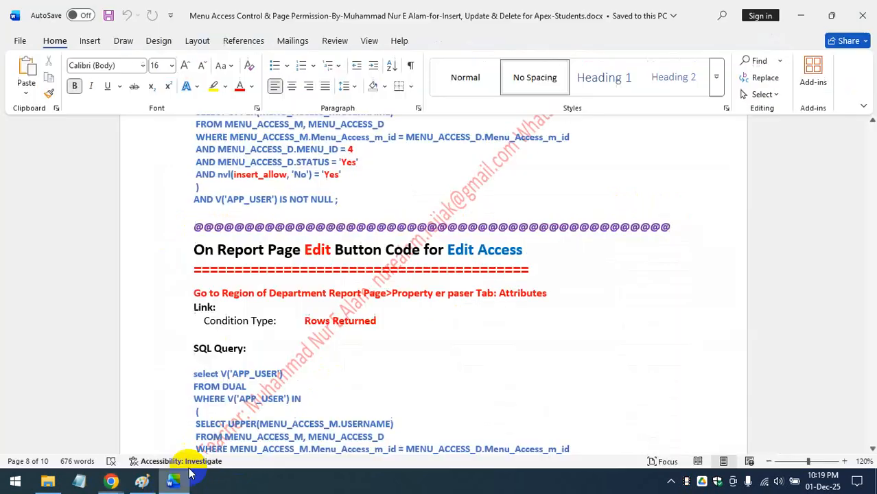
{"action": "scroll", "coordinate": [206, 365], "scroll_direction": "down", "scroll_amount": 2}
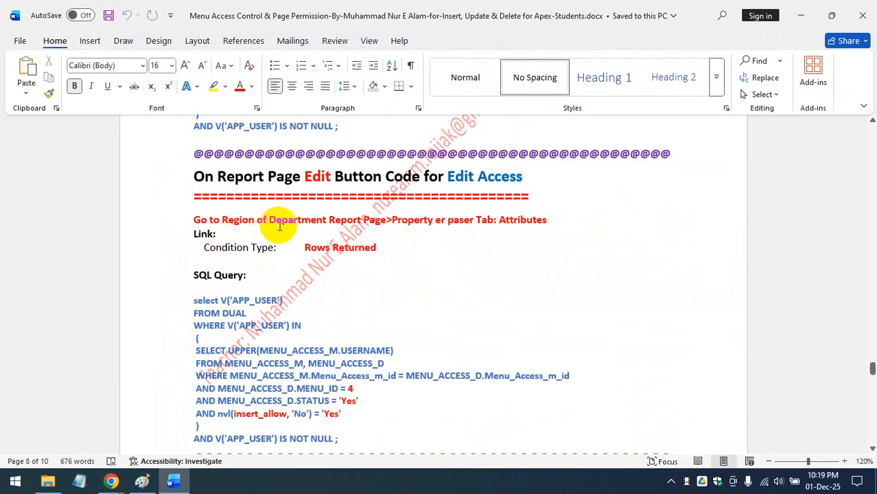
{"action": "left_click", "coordinate": [435, 220]}
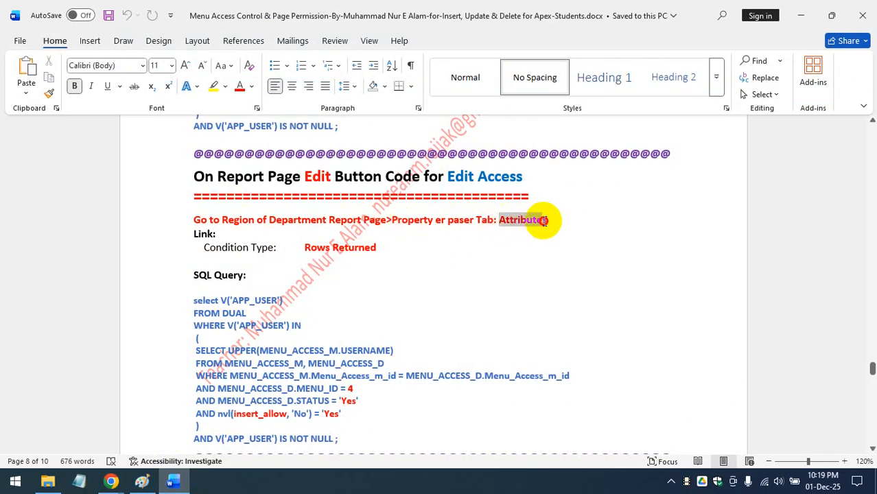
{"action": "left_click", "coordinate": [195, 234]}
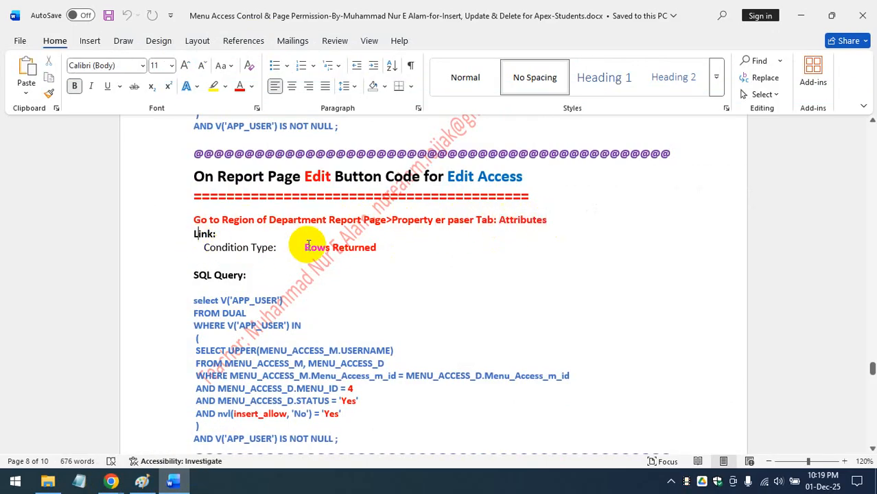
{"action": "left_click", "coordinate": [312, 247]}
{"action": "scroll", "coordinate": [364, 288], "scroll_direction": "down", "scroll_amount": 2}
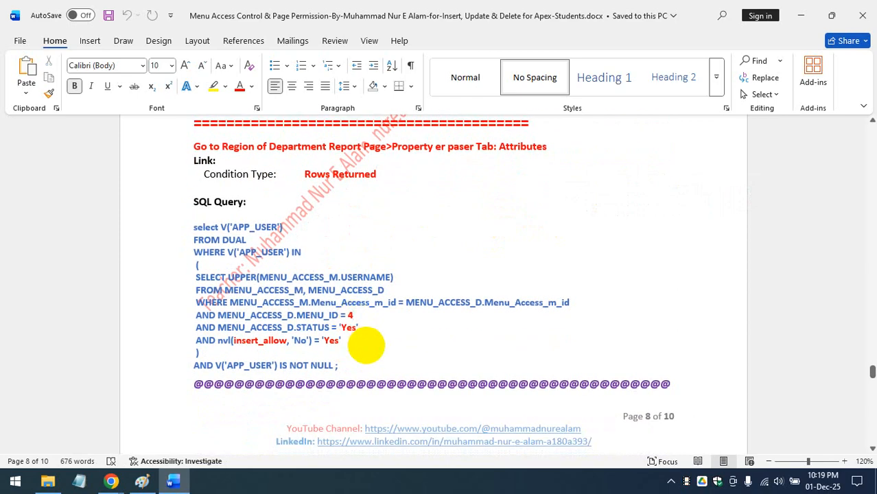
{"action": "scroll", "coordinate": [369, 343], "scroll_direction": "up", "scroll_amount": 9}
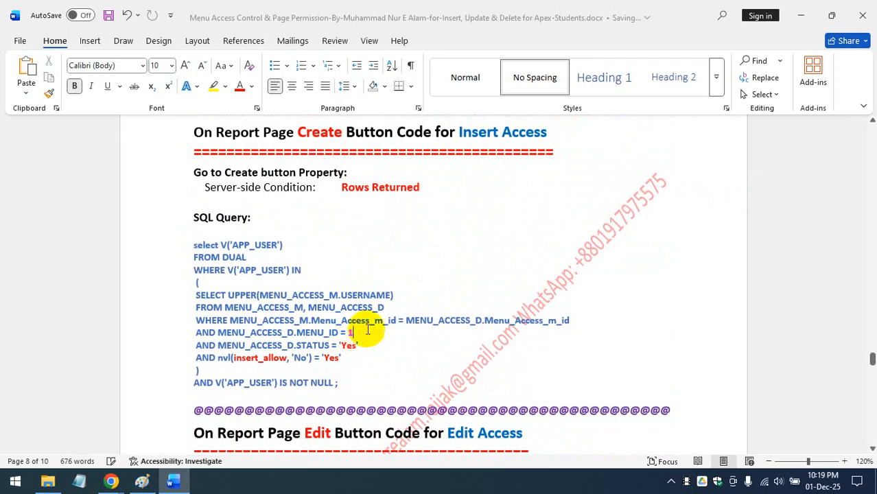
{"action": "scroll", "coordinate": [290, 401], "scroll_direction": "down", "scroll_amount": 9}
{"action": "mouse_move", "coordinate": [113, 482]}
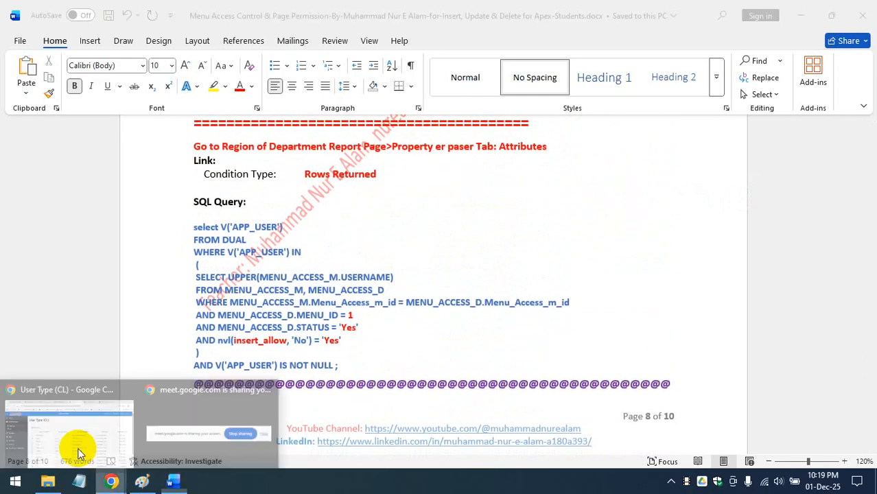
{"action": "left_click", "coordinate": [78, 455]}
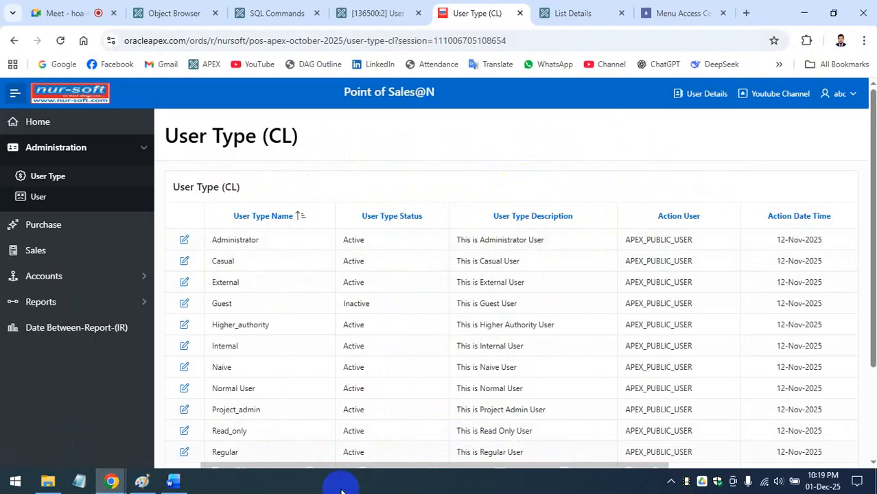
Step: Open Page 2 in Page Designer and show the User Type (CL) region's Attributes
{"action": "left_click", "coordinate": [337, 460]}
{"action": "scroll", "coordinate": [570, 323], "scroll_direction": "down", "scroll_amount": 4}
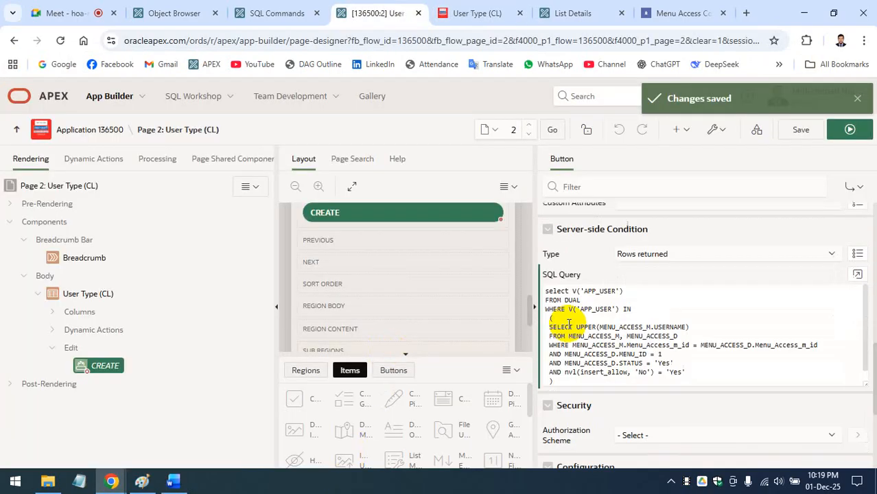
{"action": "left_click", "coordinate": [88, 293]}
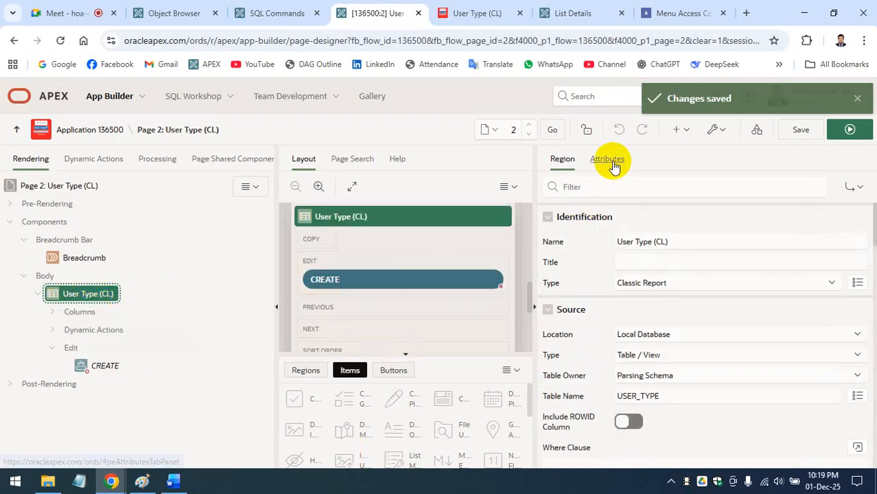
{"action": "left_click", "coordinate": [612, 164]}
{"action": "left_click", "coordinate": [493, 8]}
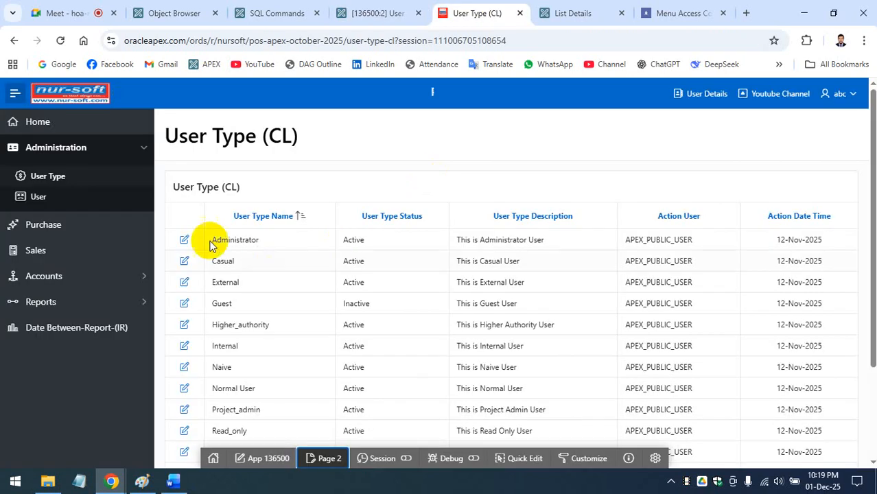
{"action": "left_click", "coordinate": [366, 11]}
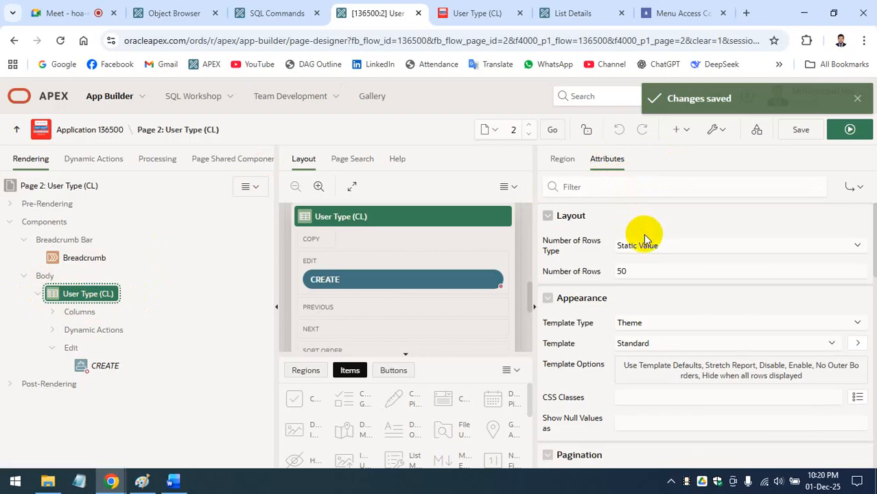
Step: Browse the User Type (CL) region's general properties and Attributes settings
{"action": "scroll", "coordinate": [645, 241], "scroll_direction": "down", "scroll_amount": 2}
{"action": "scroll", "coordinate": [646, 238], "scroll_direction": "down", "scroll_amount": 8}
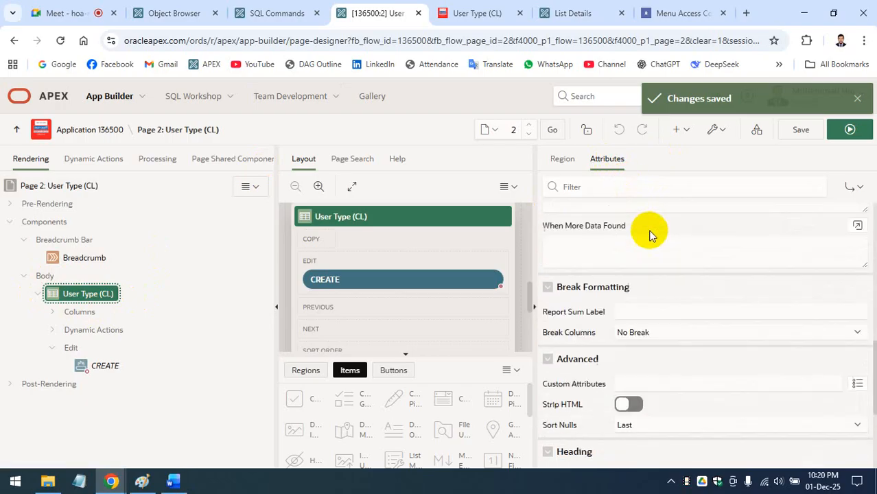
{"action": "scroll", "coordinate": [652, 230], "scroll_direction": "up", "scroll_amount": 10}
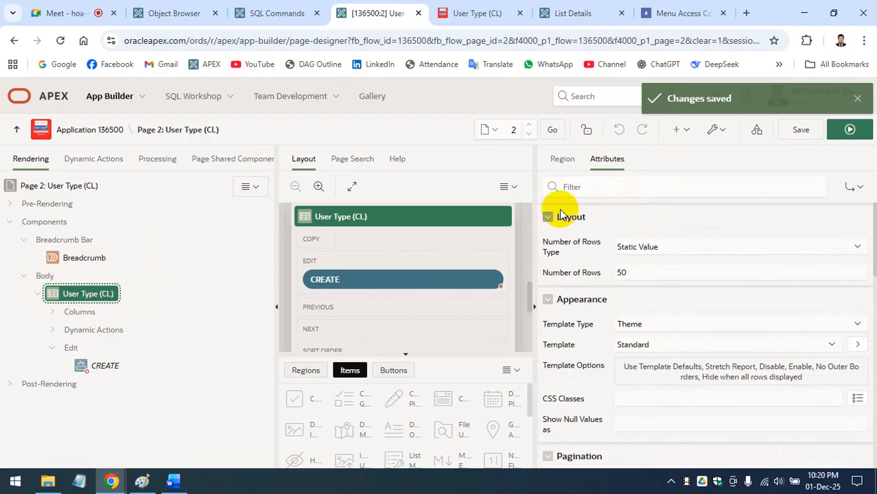
{"action": "left_click", "coordinate": [567, 163]}
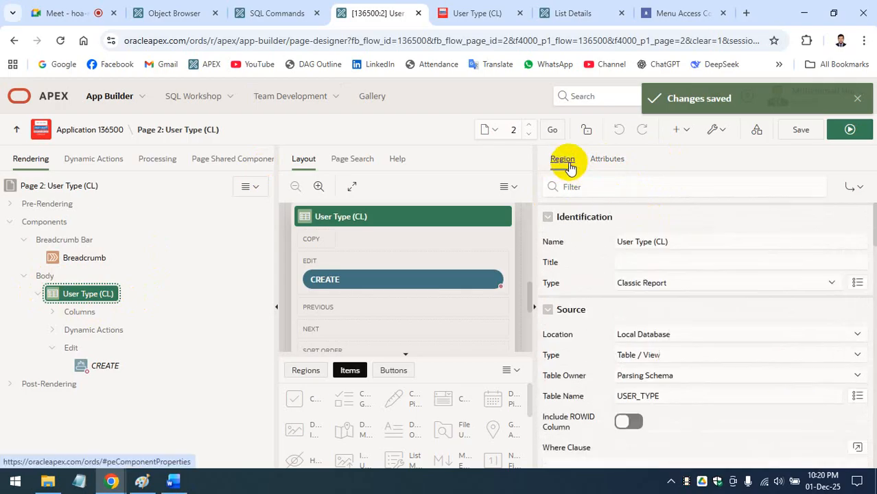
{"action": "scroll", "coordinate": [569, 206], "scroll_direction": "down", "scroll_amount": 2}
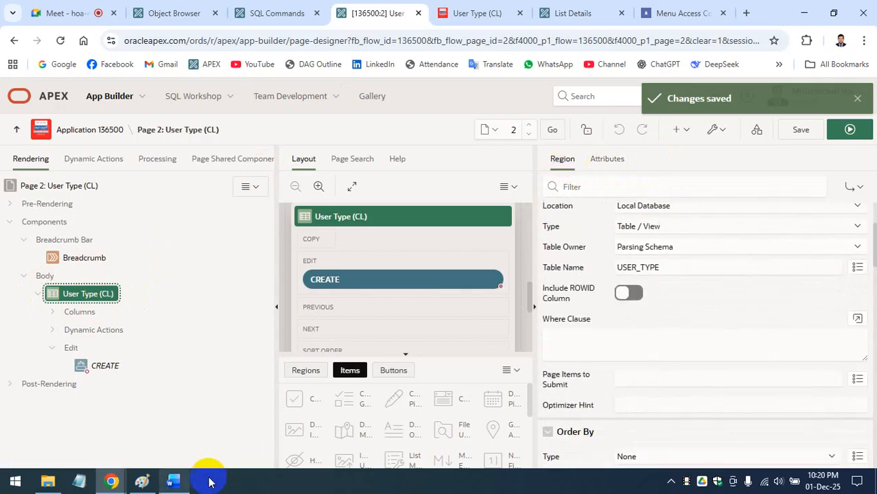
{"action": "left_click", "coordinate": [609, 159]}
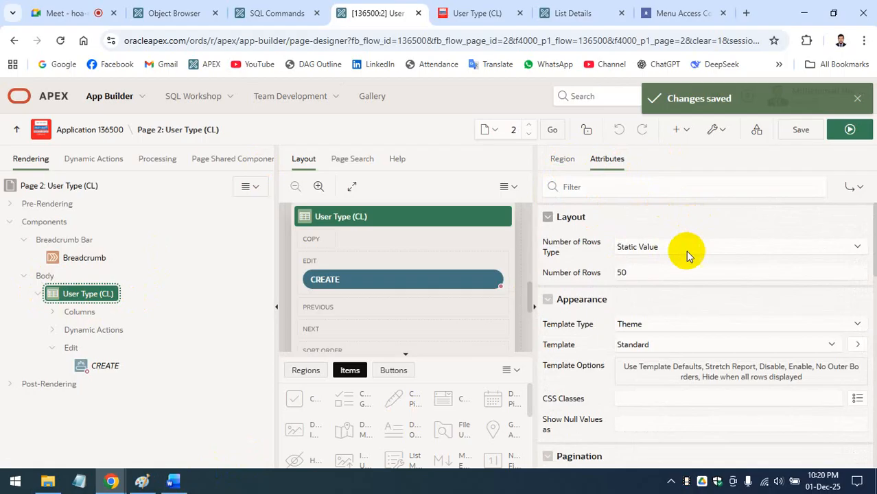
{"action": "scroll", "coordinate": [683, 259], "scroll_direction": "down", "scroll_amount": 2}
{"action": "scroll", "coordinate": [666, 270], "scroll_direction": "down", "scroll_amount": 4}
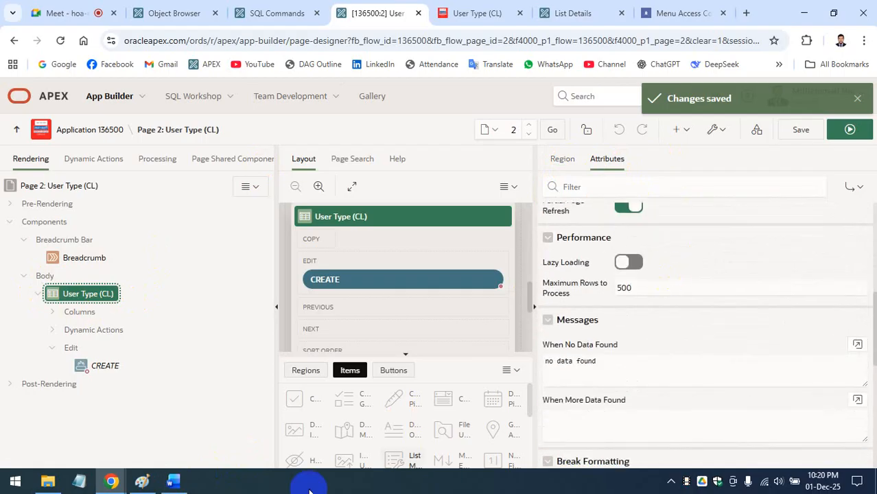
Step: Check the Link and Condition Type lines in the Word notes, then return to Page Designer
{"action": "left_click", "coordinate": [172, 482]}
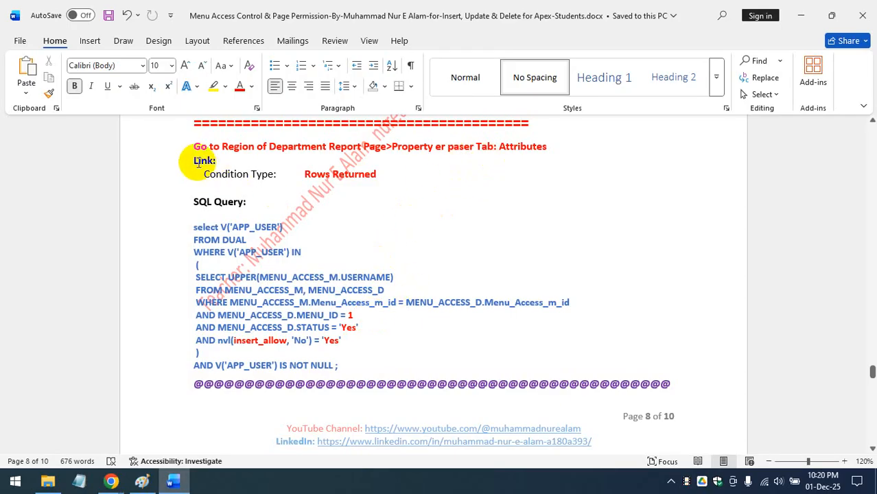
{"action": "left_click_drag", "start_coordinate": [194, 160], "coordinate": [278, 174]}
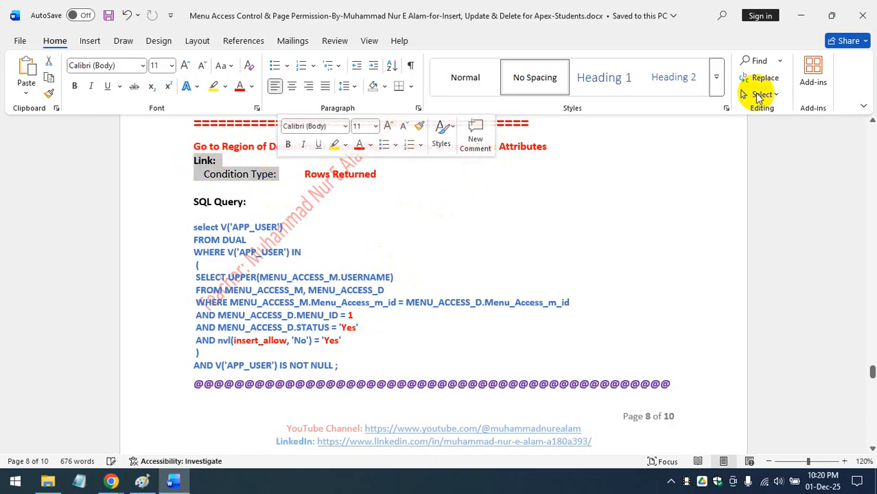
{"action": "left_click", "coordinate": [801, 15]}
{"action": "scroll", "coordinate": [637, 274], "scroll_direction": "up", "scroll_amount": 6}
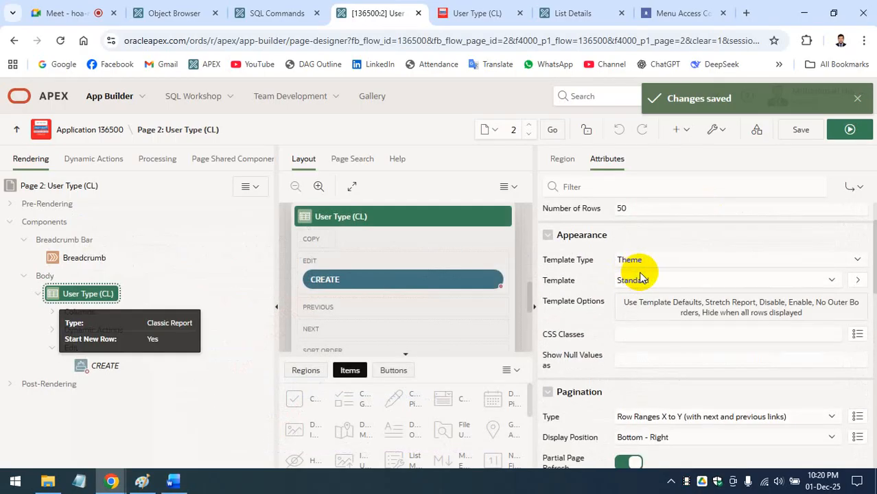
{"action": "scroll", "coordinate": [655, 266], "scroll_direction": "down", "scroll_amount": 10}
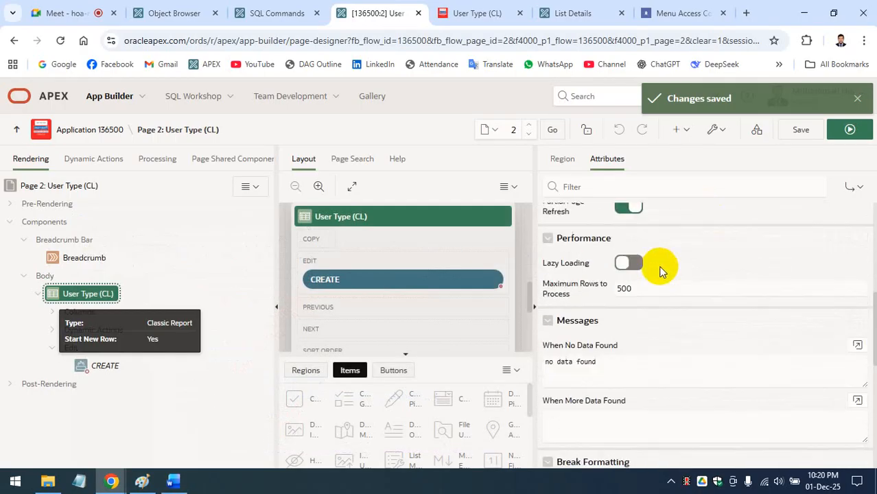
{"action": "scroll", "coordinate": [660, 265], "scroll_direction": "down", "scroll_amount": 4}
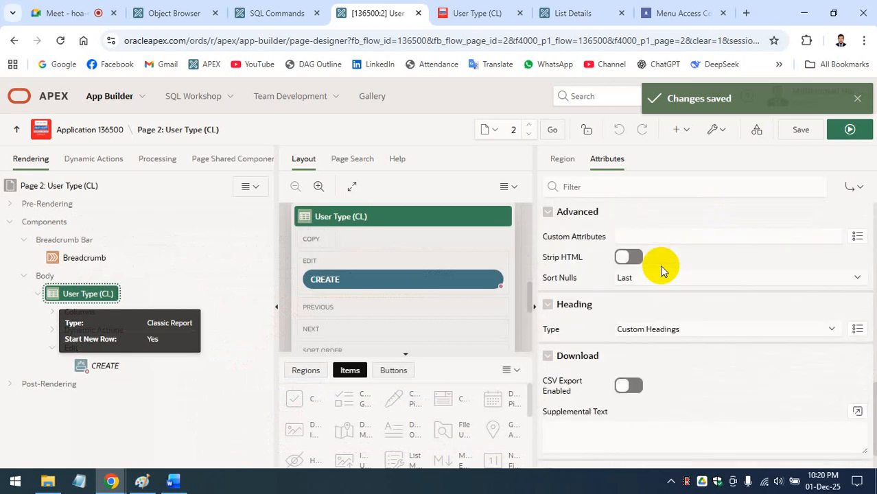
Step: Inspect the USER_TYPE_ID link column and region Attributes, then view the running User Type (CL) report
{"action": "left_click", "coordinate": [53, 312]}
{"action": "left_click", "coordinate": [112, 330]}
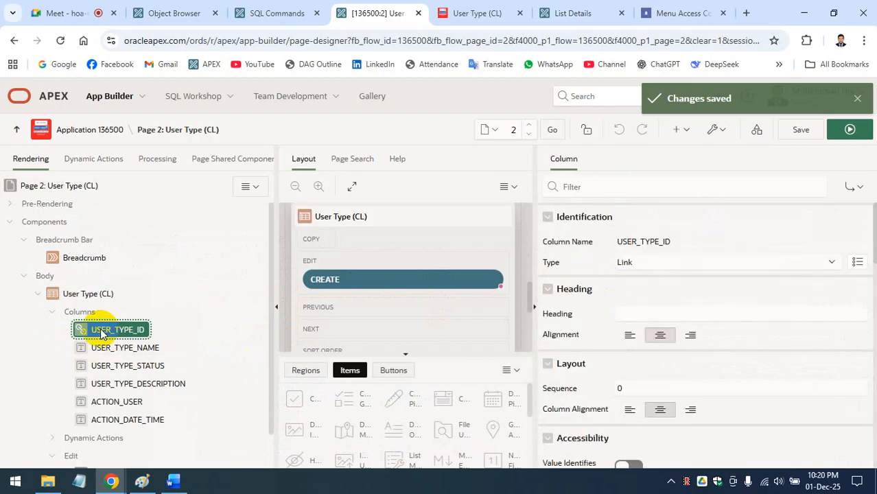
{"action": "left_click", "coordinate": [86, 295]}
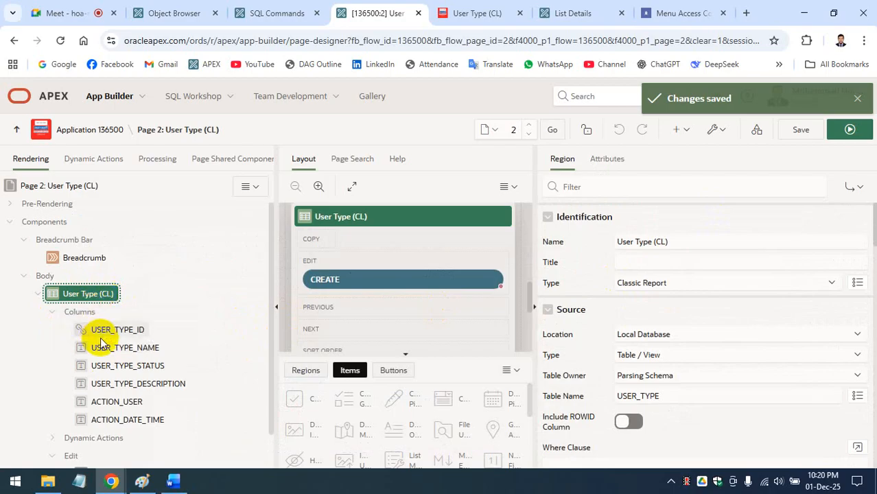
{"action": "left_click", "coordinate": [119, 330]}
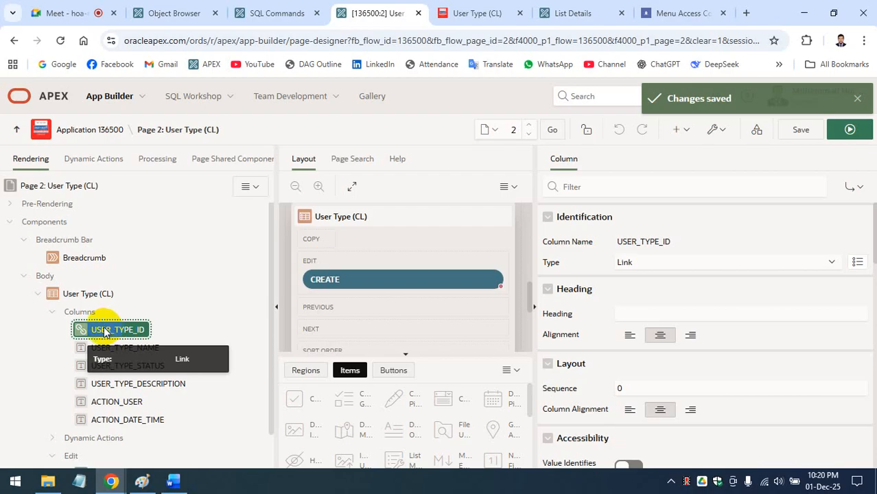
{"action": "left_click", "coordinate": [87, 293]}
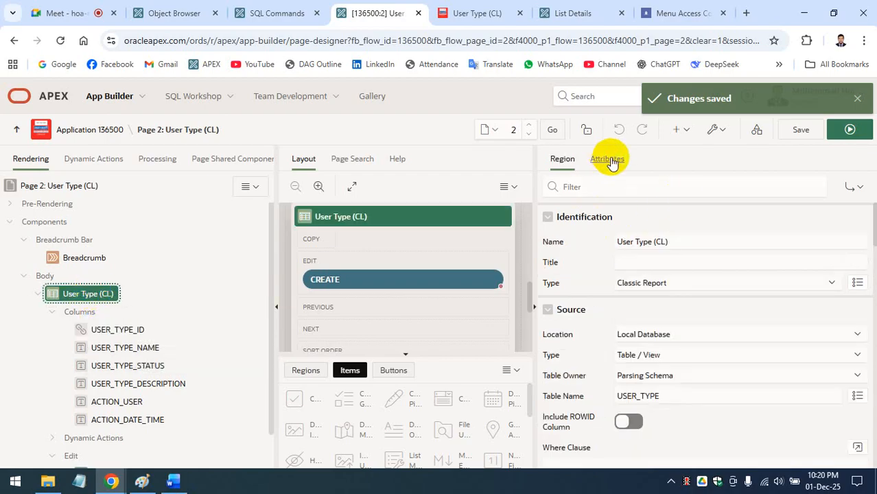
{"action": "left_click", "coordinate": [608, 159]}
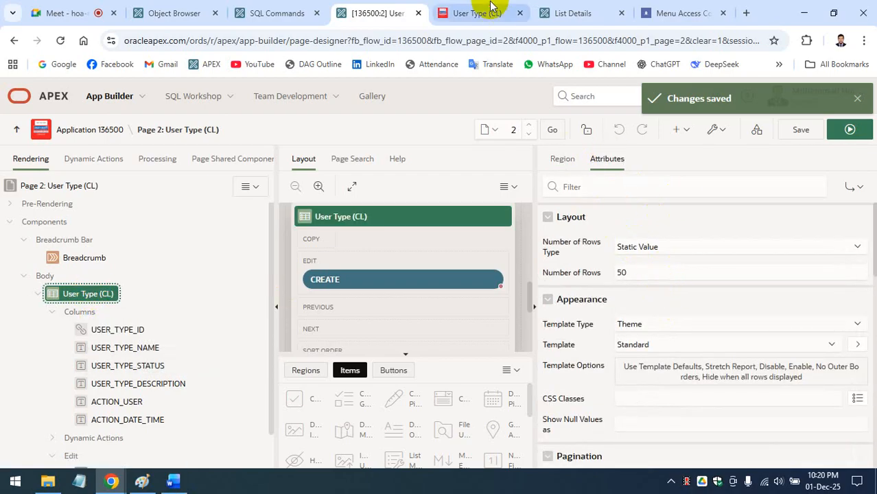
{"action": "left_click", "coordinate": [477, 13]}
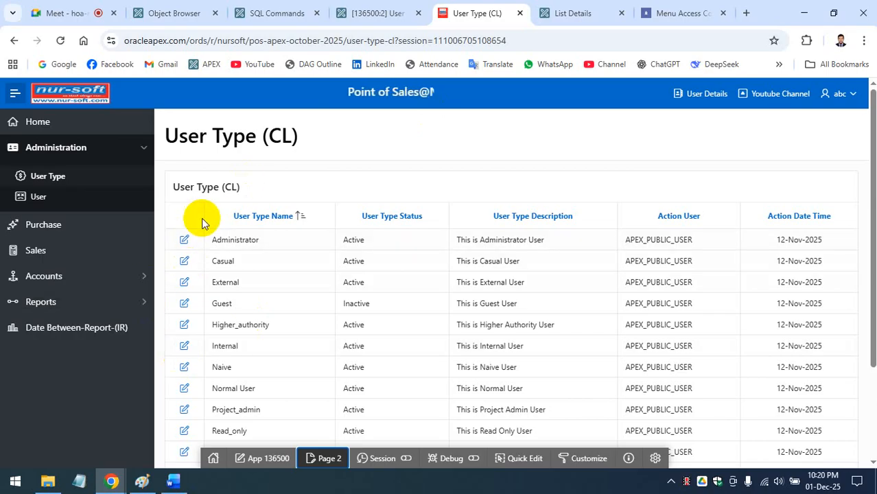
Step: Check USER_TYPE_ID's properties, then open Administration > User in the running app
{"action": "left_click", "coordinate": [388, 12]}
{"action": "left_click", "coordinate": [118, 333]}
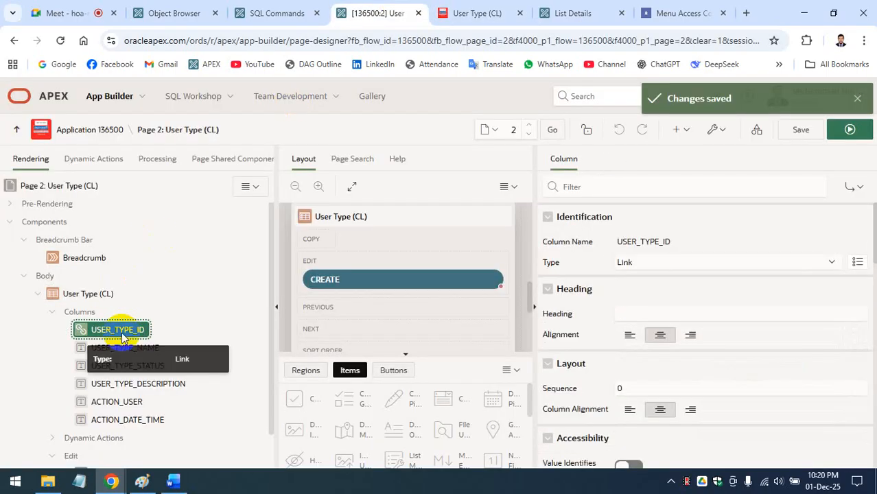
{"action": "left_click", "coordinate": [460, 7]}
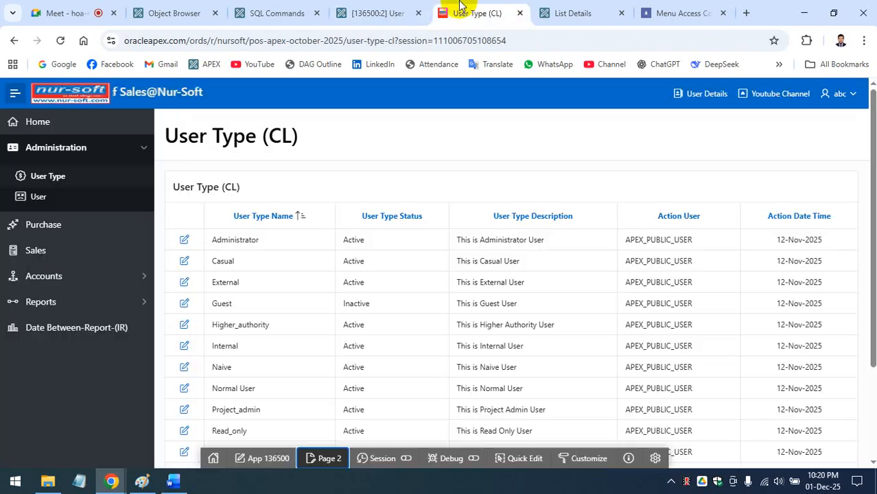
{"action": "left_click", "coordinate": [145, 276]}
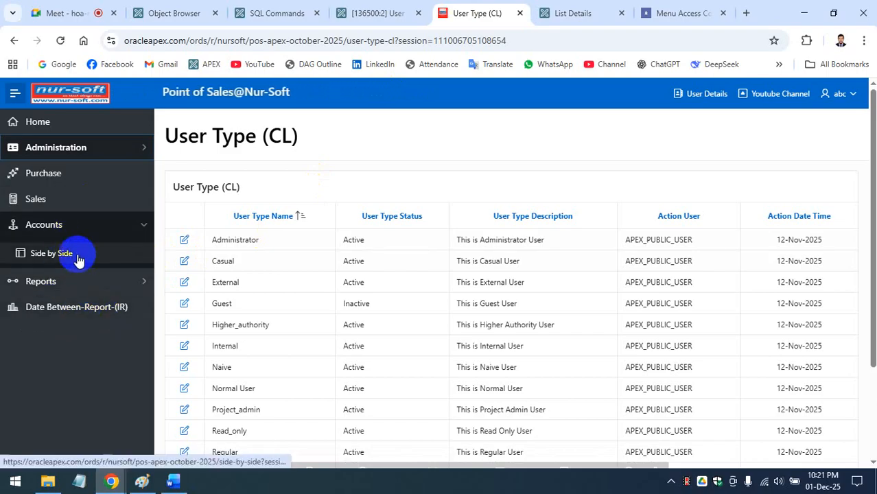
{"action": "left_click", "coordinate": [140, 146]}
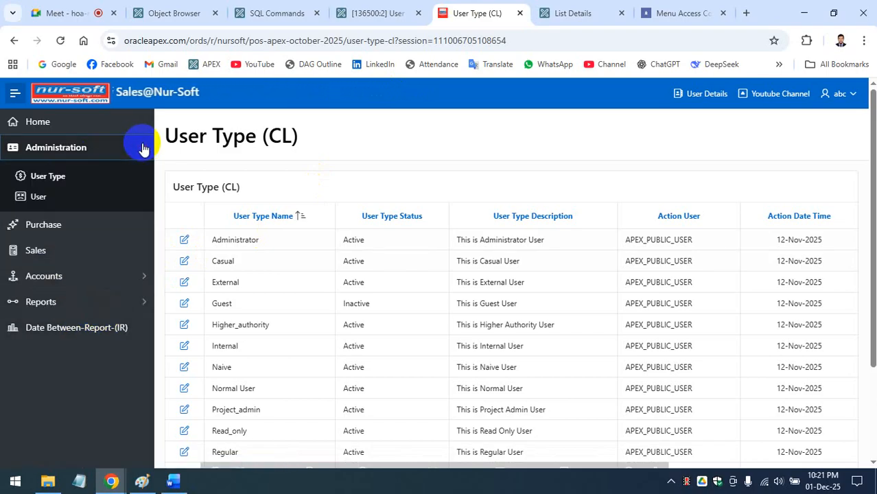
{"action": "left_click", "coordinate": [72, 196]}
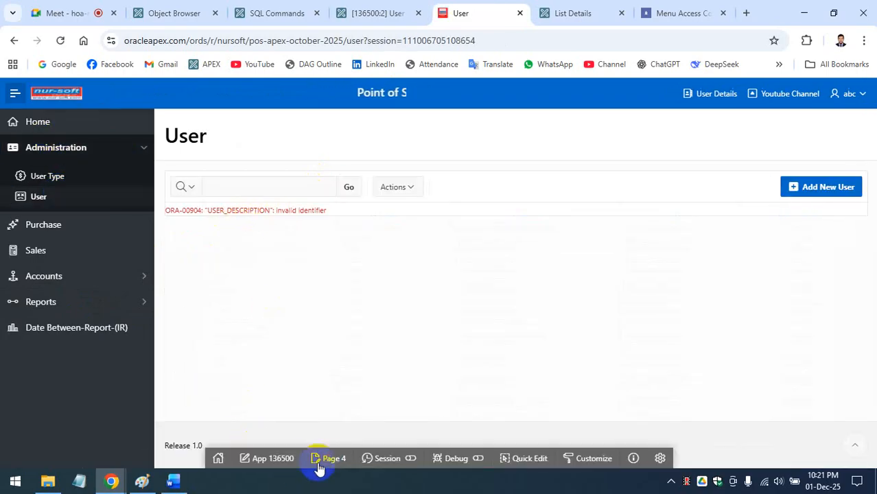
Step: Open Page 4: User in Page Designer and view its region's Link attributes
{"action": "left_click", "coordinate": [332, 460]}
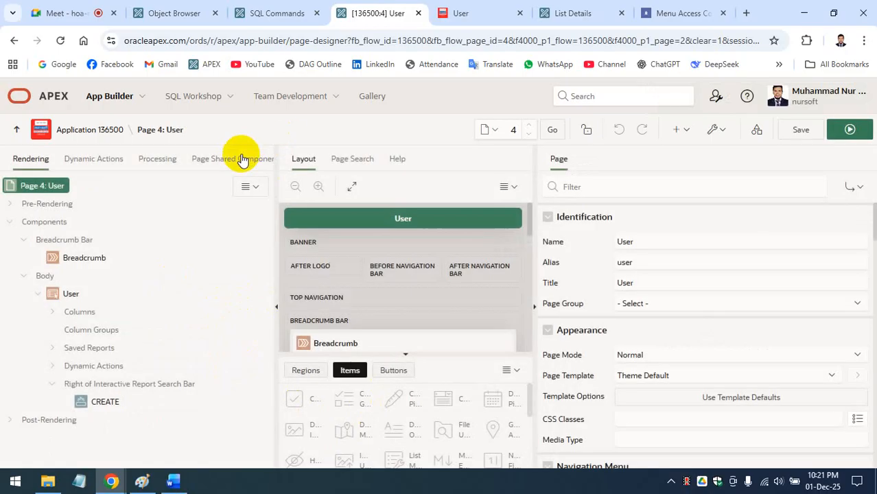
{"action": "left_click", "coordinate": [50, 314]}
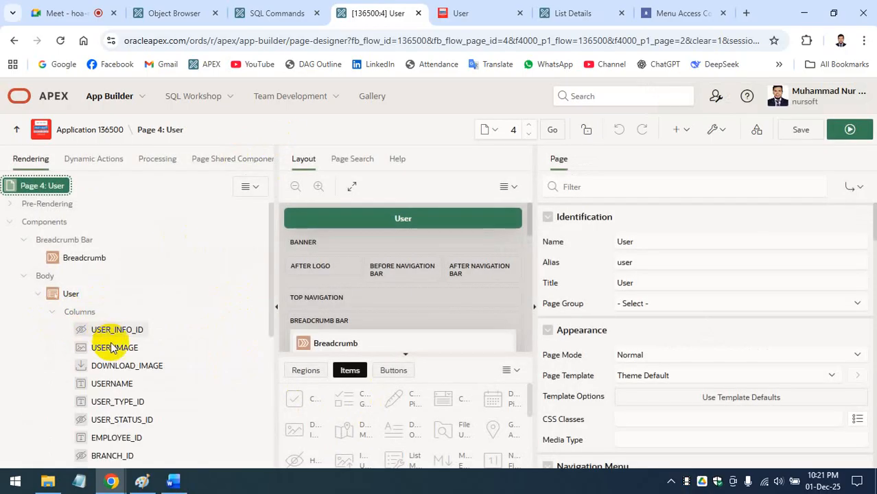
{"action": "left_click", "coordinate": [70, 299]}
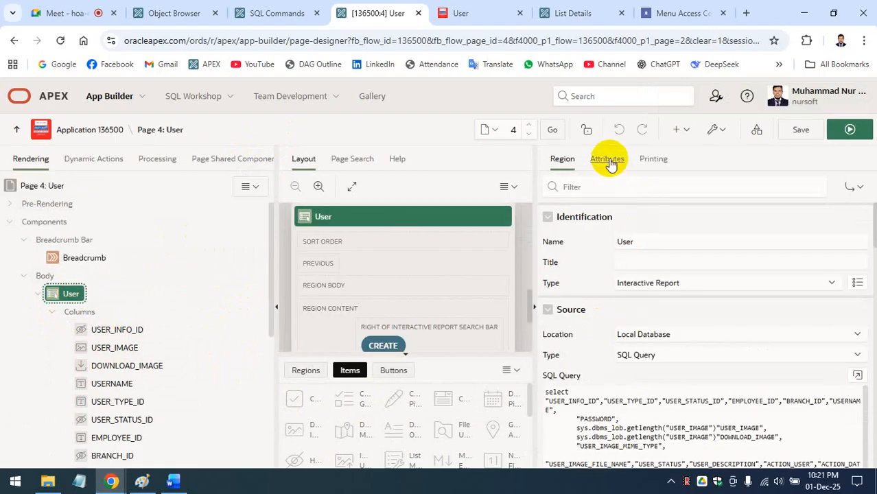
{"action": "left_click", "coordinate": [608, 162]}
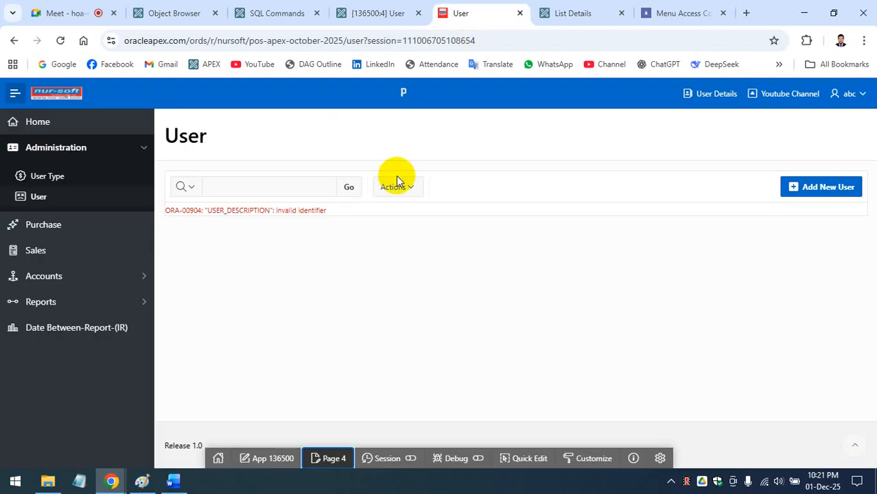
Step: Go back to the User Type page and open Page 2: User Type (CL) in Page Designer
{"action": "left_click", "coordinate": [477, 13]}
{"action": "left_click", "coordinate": [108, 181]}
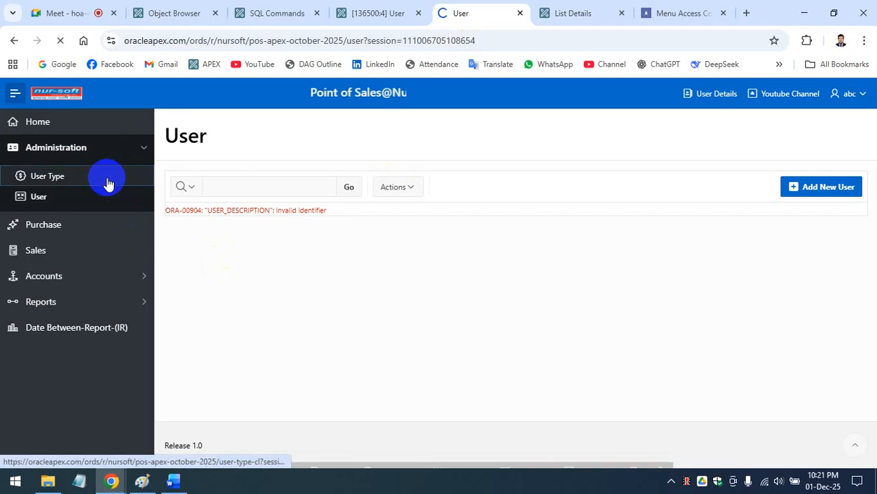
{"action": "left_click", "coordinate": [367, 17]}
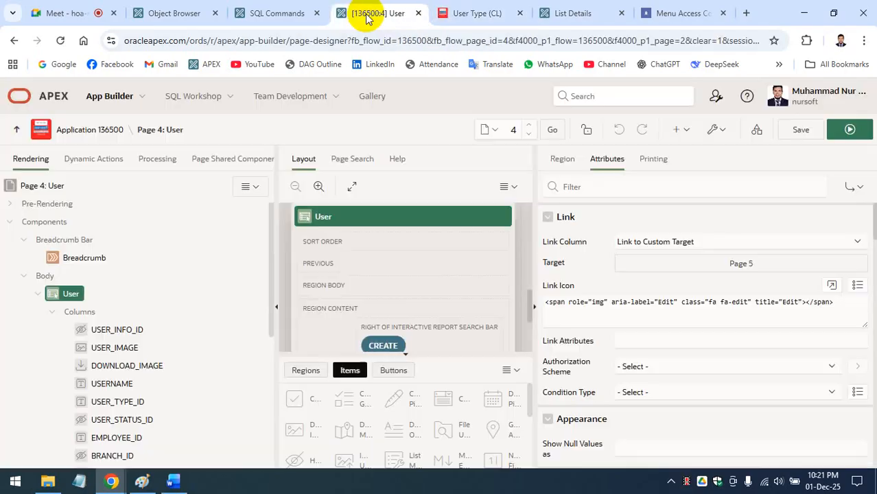
{"action": "left_click", "coordinate": [491, 14]}
{"action": "left_click", "coordinate": [324, 460]}
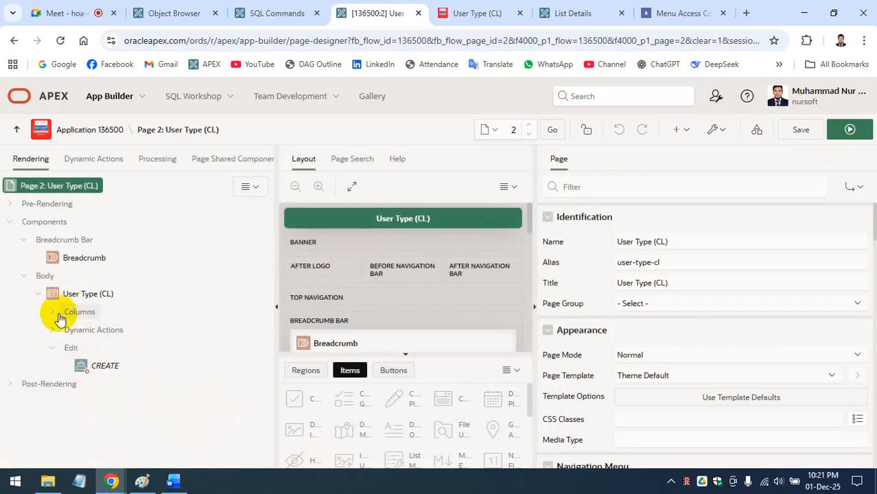
Step: Set USER_TYPE_ID's Server-side Condition to Rows returned and paste the MENU_ACCESS permission query
{"action": "left_click", "coordinate": [53, 313]}
{"action": "left_click", "coordinate": [141, 331]}
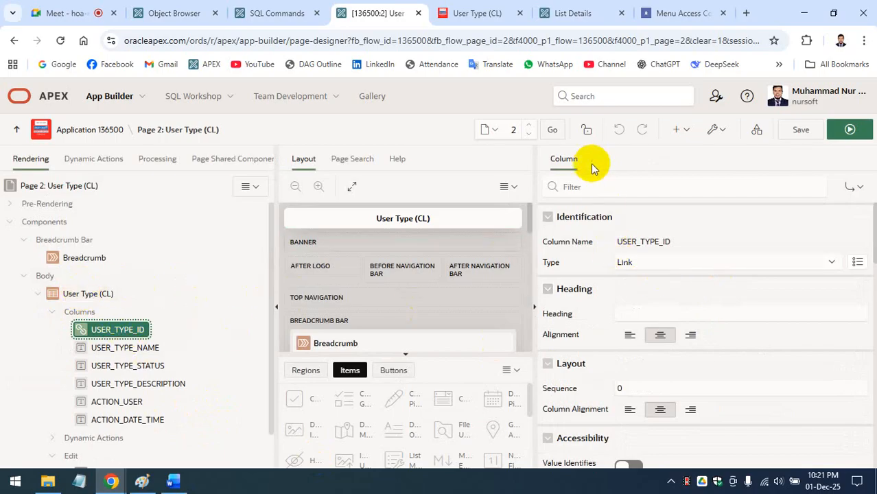
{"action": "scroll", "coordinate": [661, 300], "scroll_direction": "down", "scroll_amount": 4}
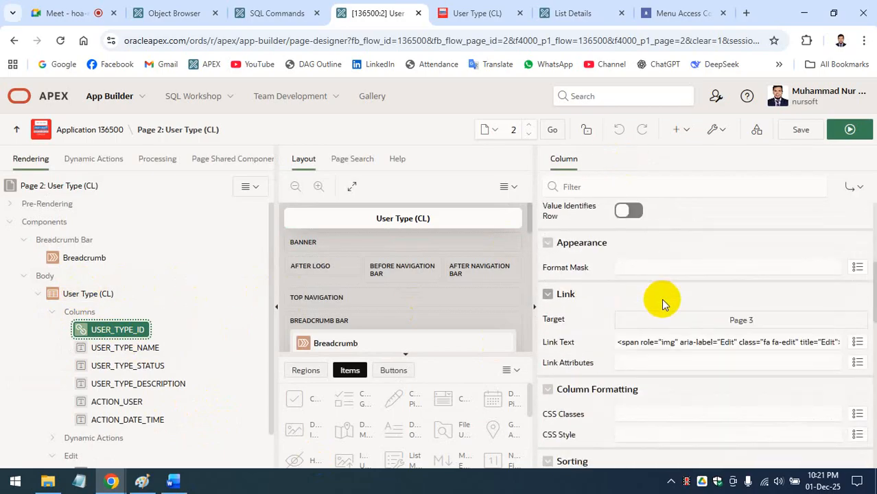
{"action": "scroll", "coordinate": [662, 302], "scroll_direction": "down", "scroll_amount": 5}
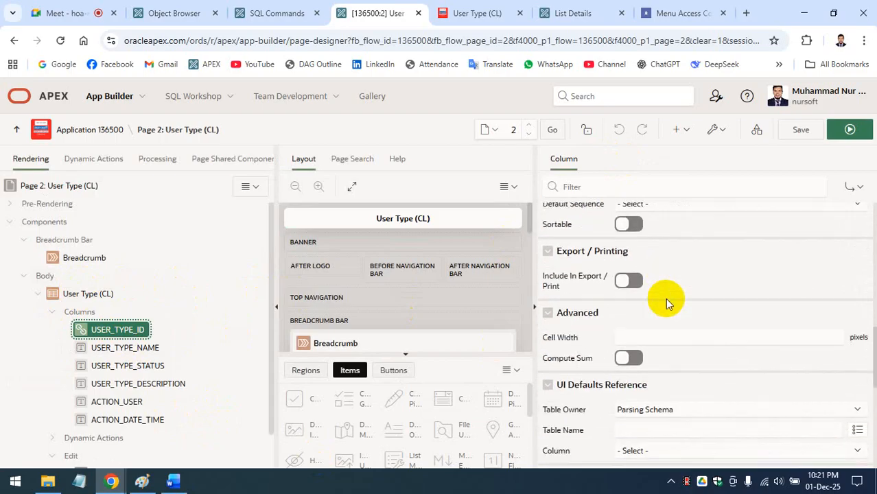
{"action": "scroll", "coordinate": [670, 302], "scroll_direction": "down", "scroll_amount": 4}
{"action": "left_click", "coordinate": [633, 334]}
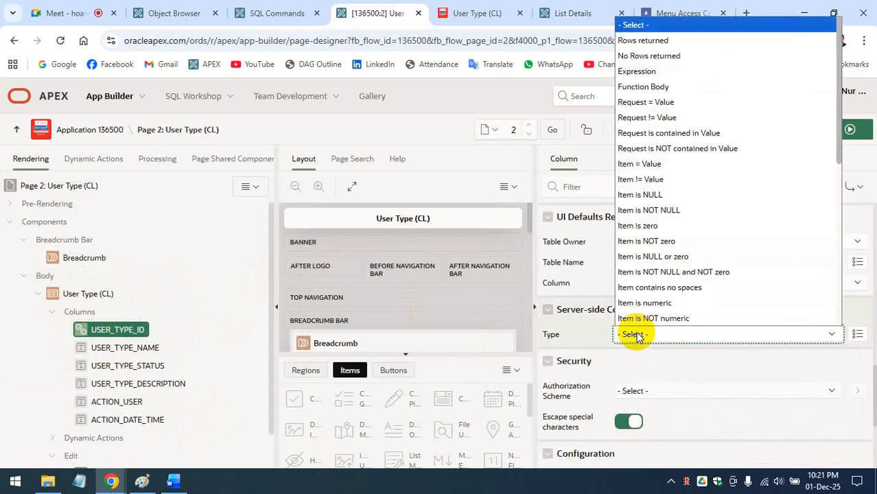
{"action": "left_click", "coordinate": [649, 35]}
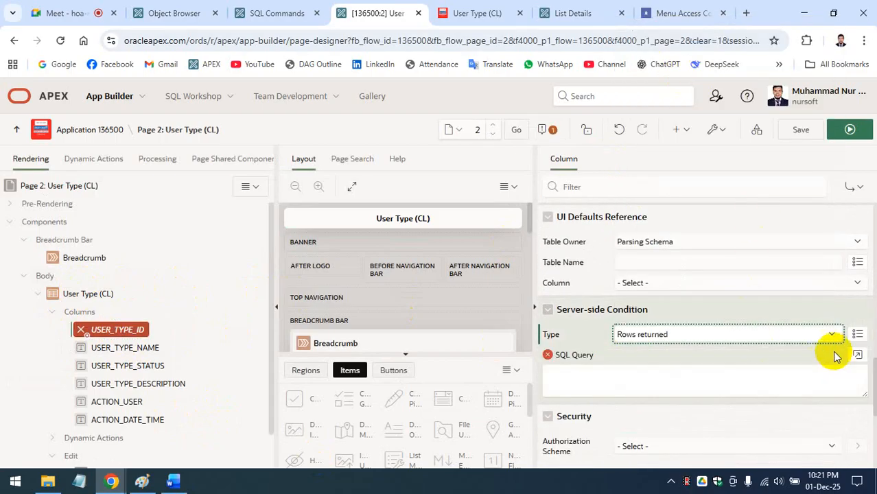
{"action": "left_click", "coordinate": [858, 355]}
{"action": "type", "text": "select V('APP_USER') FROM DUAL WHERE V('APP_USER') IN  (  SELECT UPPER(MENU_ACCESS_M.USERNAME)  FROM MENU_ACCESS_M, MENU_ACCESS_D  WHERE MENU_ACCESS_M.Menu_Access_m_id = MENU_ACCESS_D.Menu_Access_m_id  AND MENU_ACCESS_D.MENU_ID = 1  AND MENU_ACCESS_D.STATUS = 'Yes'  AND nvl(insert_allow, 'No') = 'Yes'  ) AND V('APP_USER') IS NOT NULL ;"}
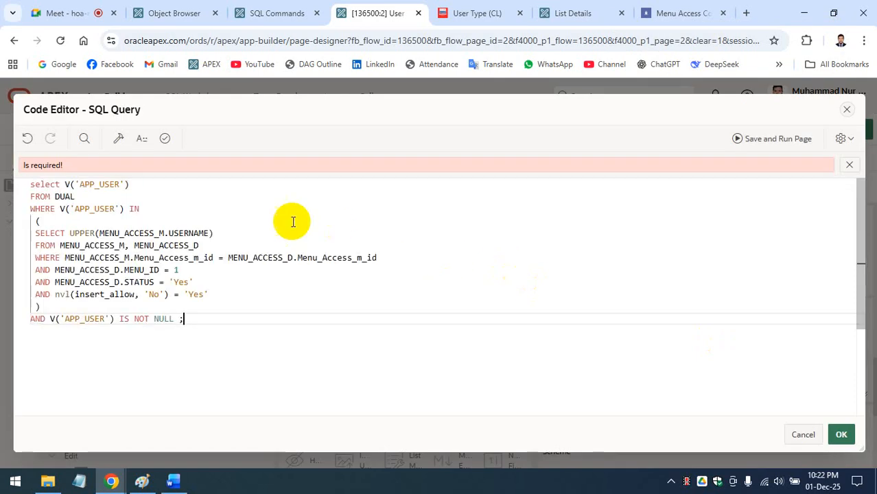
Step: Check the Word notes' Edit Access Rows Returned query for MENU_ID 1
{"action": "left_click", "coordinate": [173, 482]}
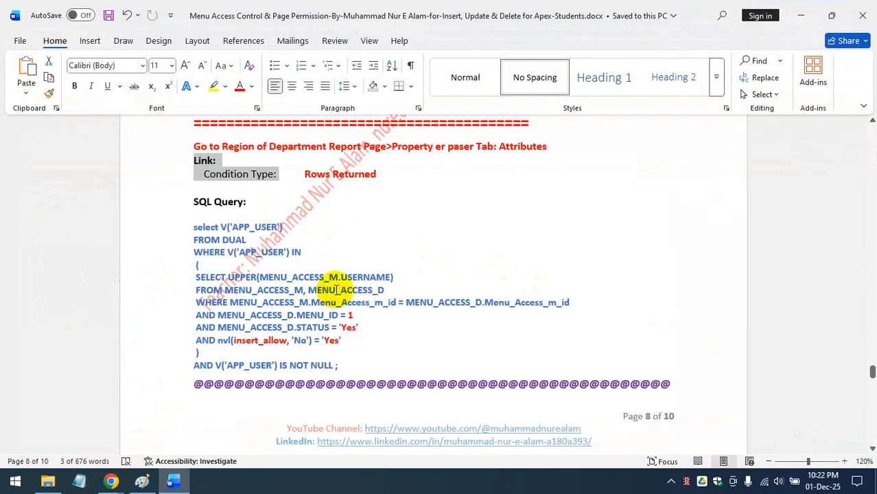
{"action": "scroll", "coordinate": [338, 288], "scroll_direction": "down", "scroll_amount": 8}
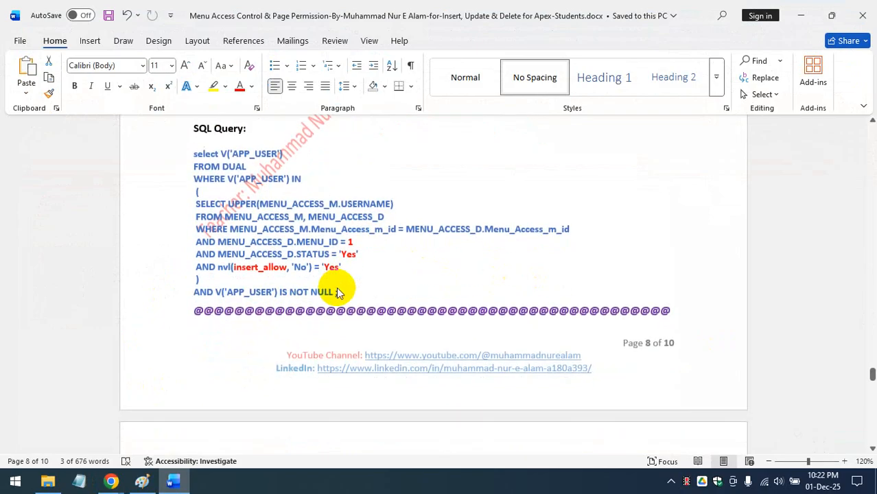
{"action": "scroll", "coordinate": [339, 287], "scroll_direction": "down", "scroll_amount": 2}
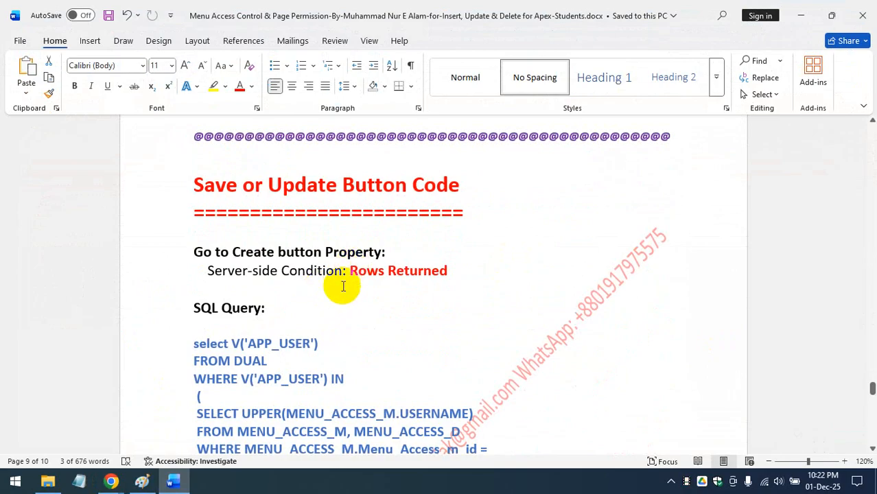
{"action": "scroll", "coordinate": [346, 283], "scroll_direction": "up", "scroll_amount": 10}
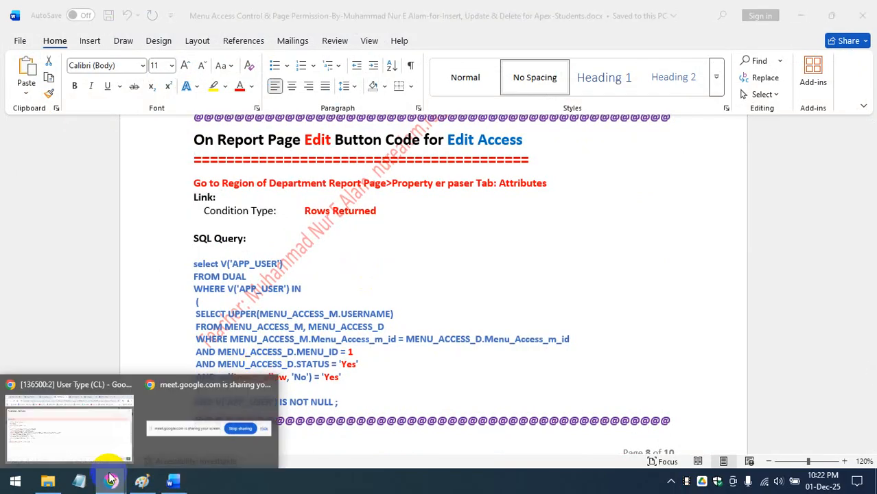
Step: Check the running User Type report, then open the MENU_ACCESS_D table's data in the Object Browser
{"action": "left_click", "coordinate": [68, 419]}
{"action": "left_click", "coordinate": [168, 11]}
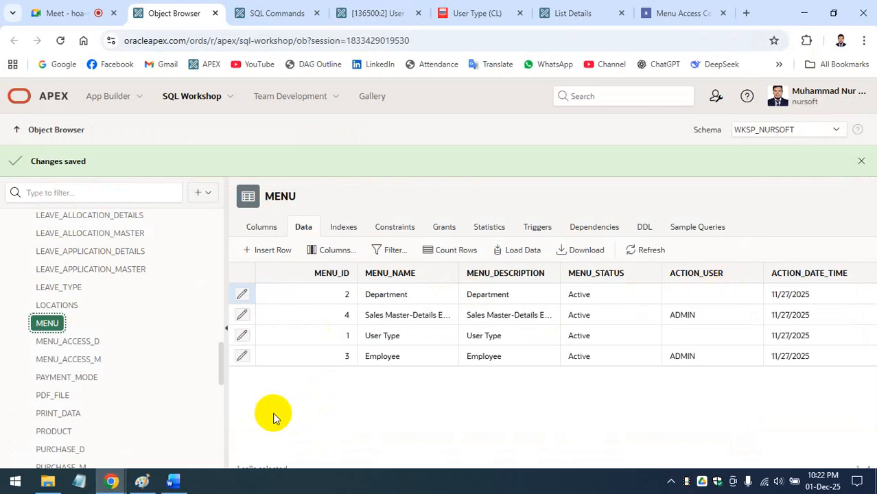
{"action": "left_click", "coordinate": [480, 13]}
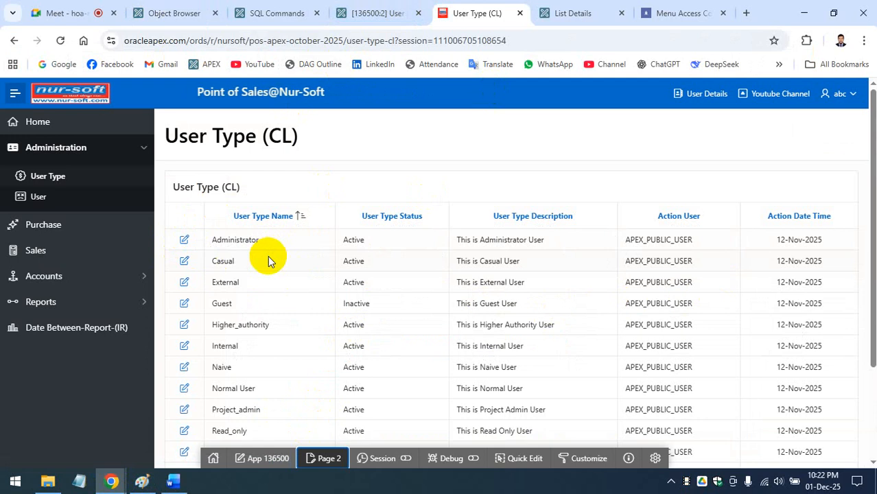
{"action": "left_click", "coordinate": [175, 13]}
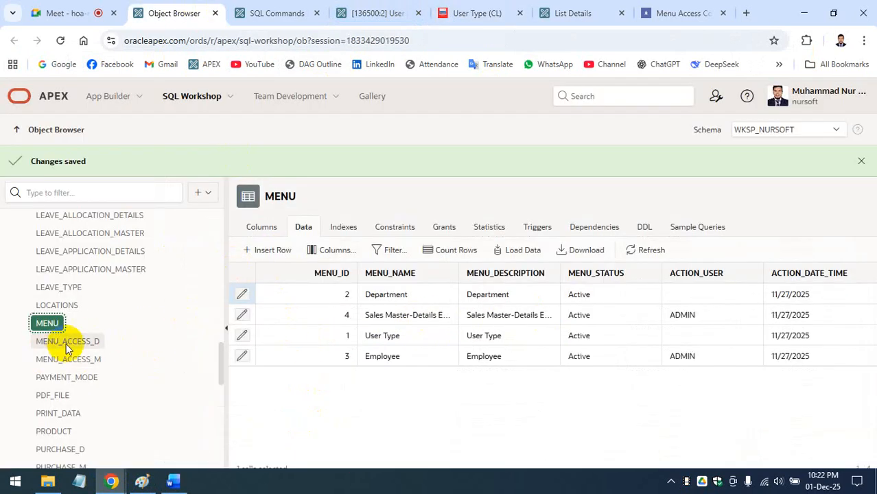
{"action": "left_click", "coordinate": [87, 363]}
{"action": "left_click", "coordinate": [88, 343]}
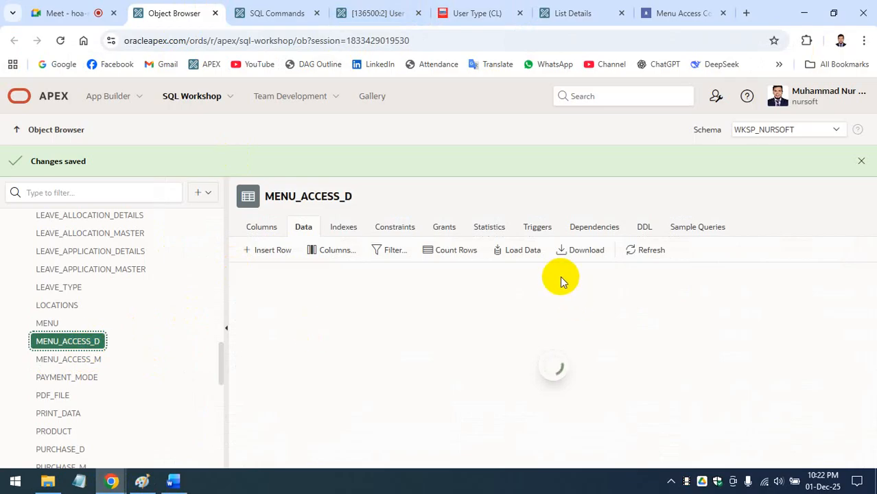
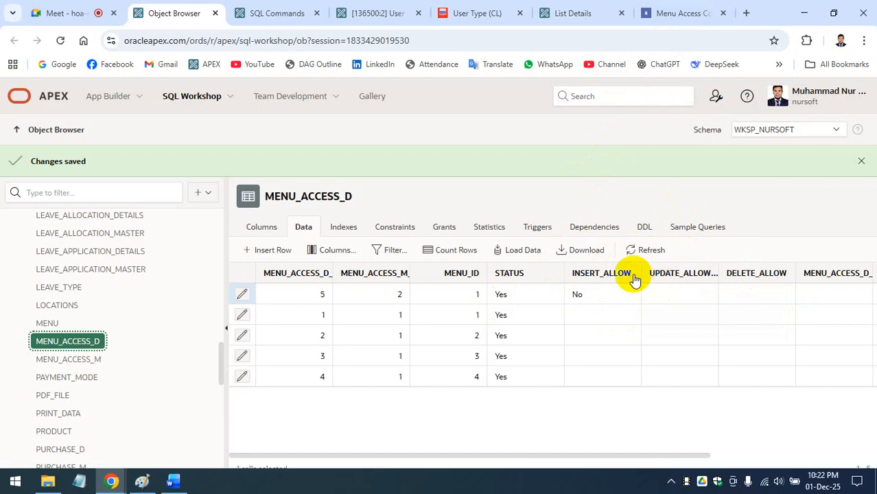
Step: Find and select insert_allow in the User Type condition query
{"action": "left_click", "coordinate": [482, 10]}
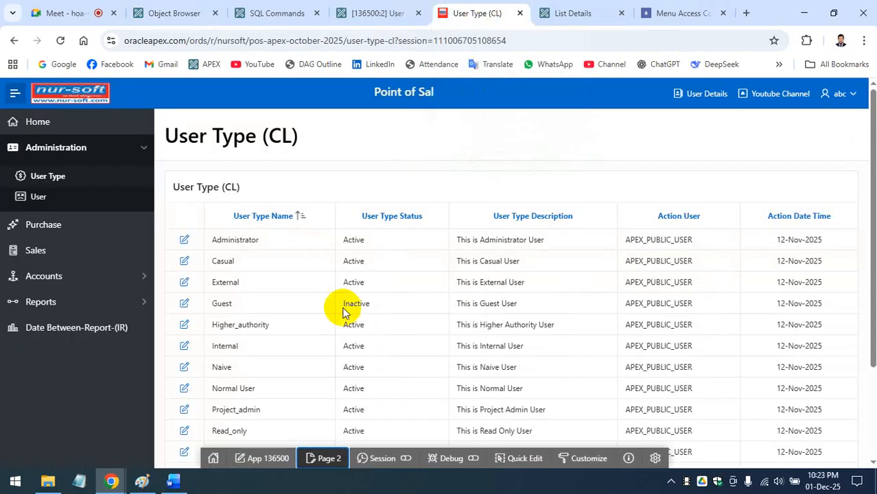
{"action": "left_click", "coordinate": [343, 13]}
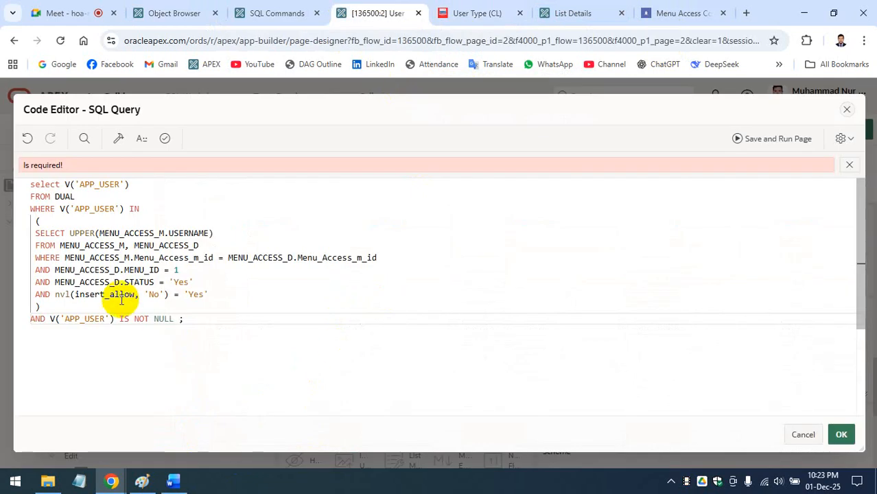
{"action": "double_click", "coordinate": [92, 296]}
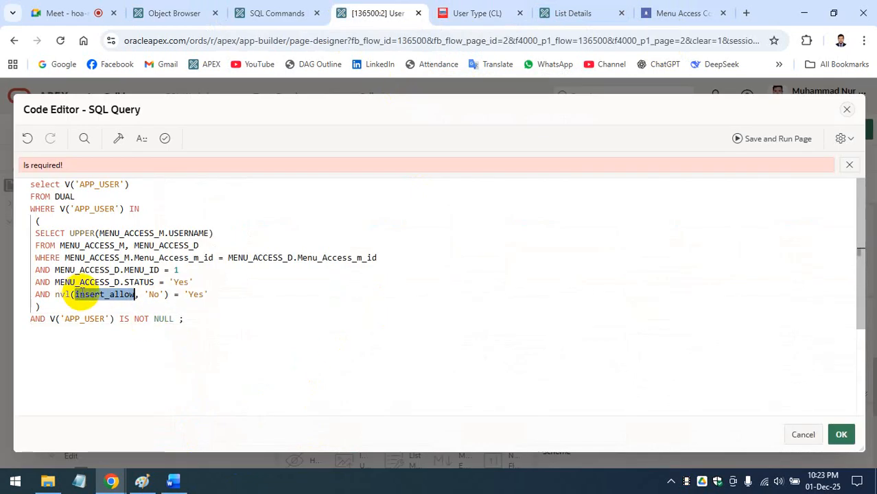
{"action": "left_click", "coordinate": [223, 284]}
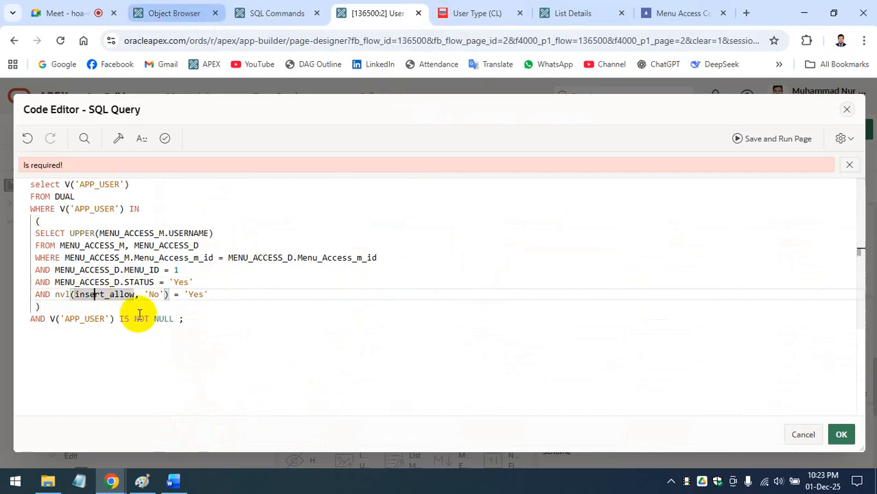
{"action": "left_click", "coordinate": [108, 319]}
{"action": "left_click", "coordinate": [103, 294]}
{"action": "double_click", "coordinate": [103, 294]}
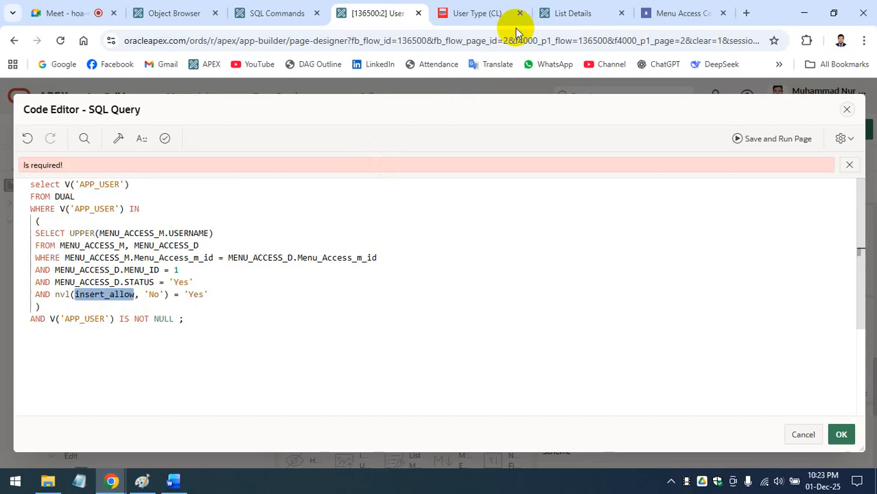
Step: Find the UPDATE_ALLOW column among the MENU_ACCESS_D table's columns
{"action": "left_click", "coordinate": [580, 8]}
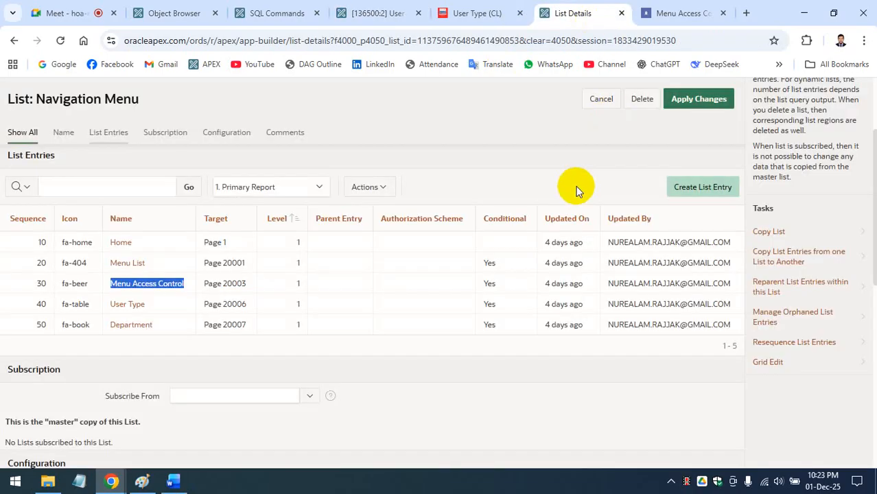
{"action": "left_click", "coordinate": [512, 12]}
{"action": "left_click", "coordinate": [145, 13]}
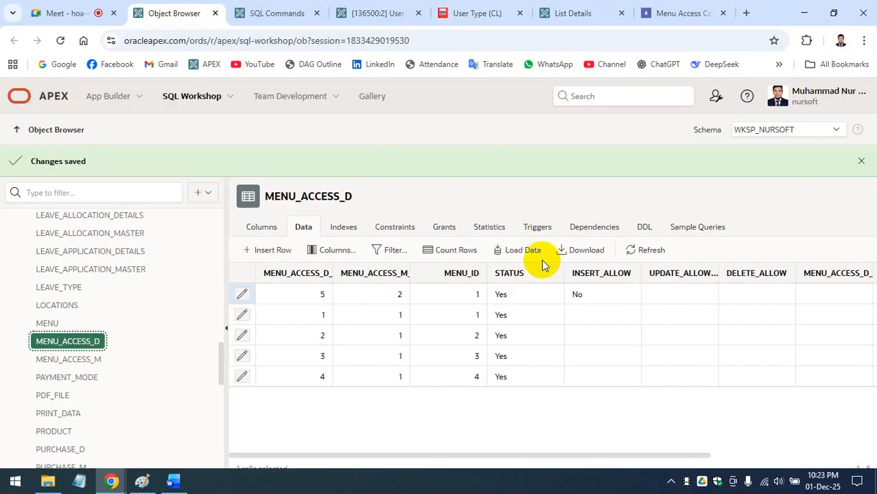
{"action": "left_click", "coordinate": [258, 225]}
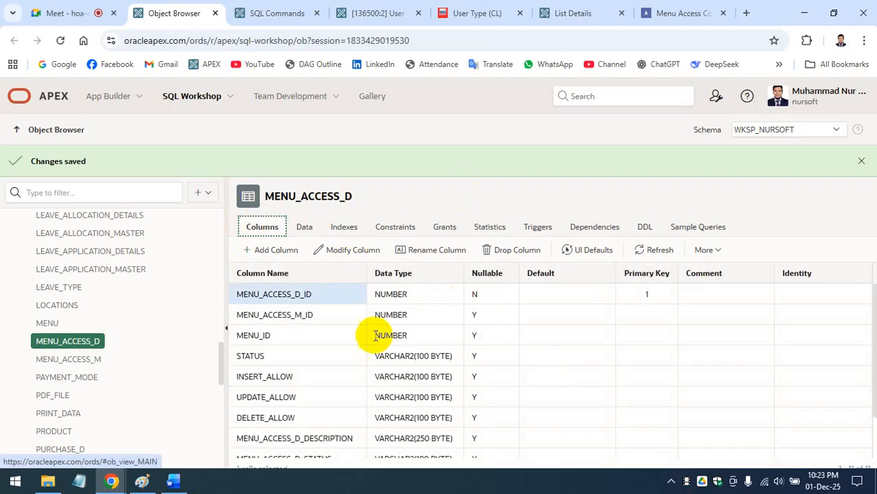
{"action": "scroll", "coordinate": [293, 388], "scroll_direction": "down", "scroll_amount": 1}
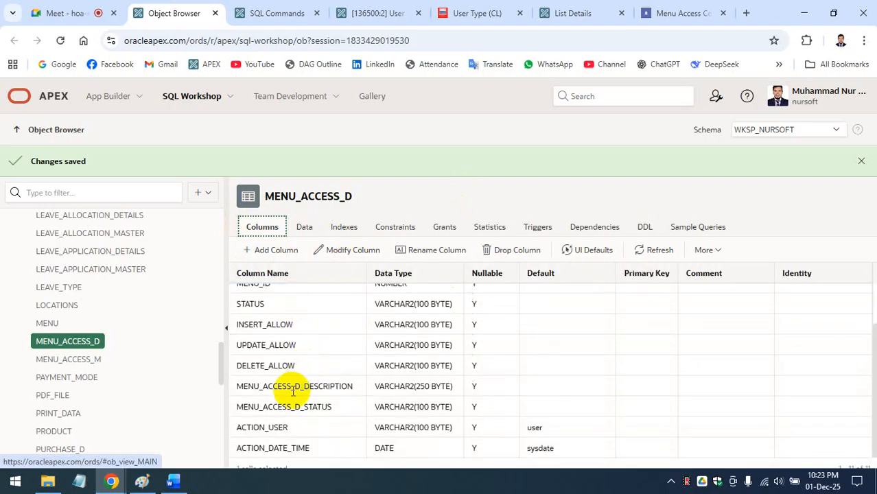
{"action": "left_click", "coordinate": [276, 355]}
Step: Replace insert_allow with UPDATE_ALLOW, validate the query, and save the page
{"action": "left_click", "coordinate": [374, 13]}
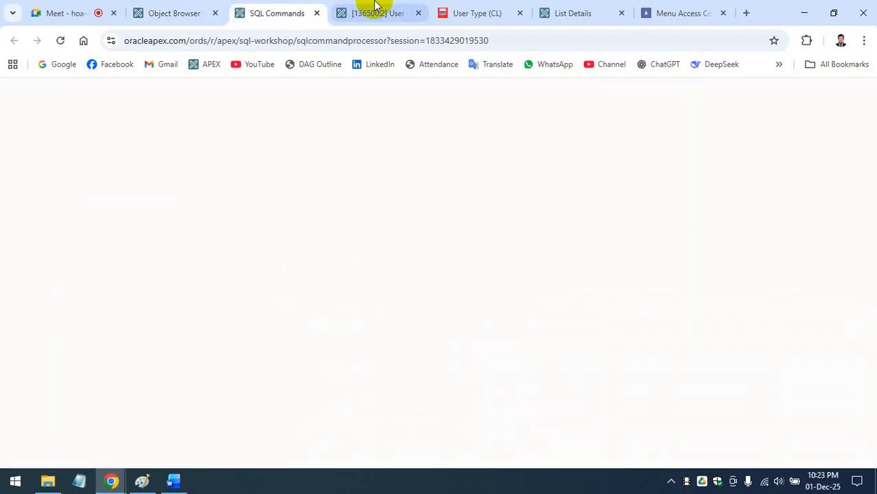
{"action": "left_click", "coordinate": [88, 316]}
{"action": "double_click", "coordinate": [103, 294]}
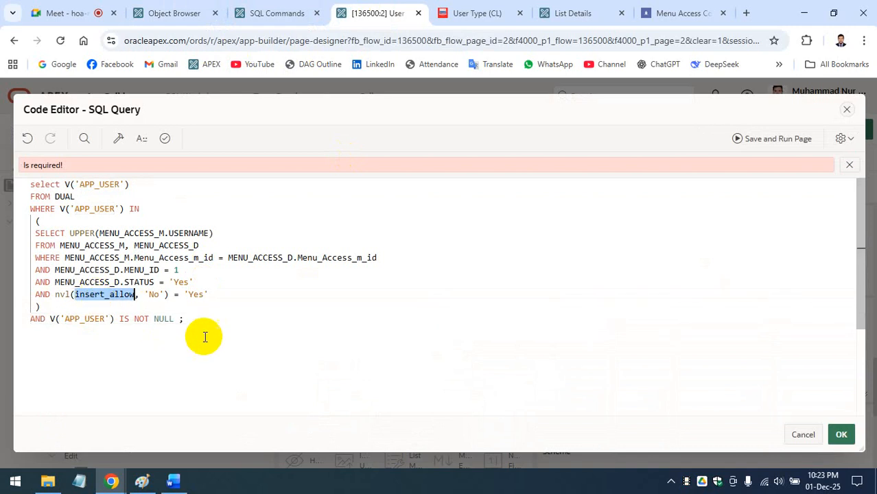
{"action": "type", "text": "UPDATE_ALLOW"}
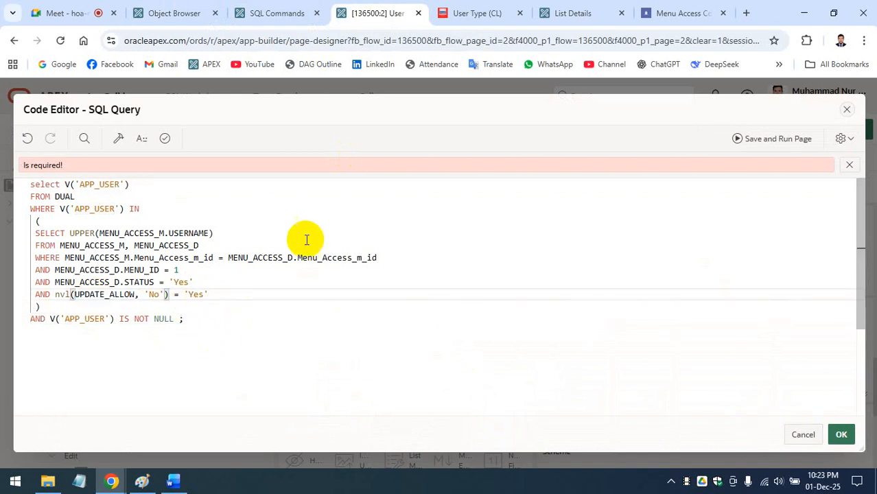
{"action": "left_click", "coordinate": [166, 138]}
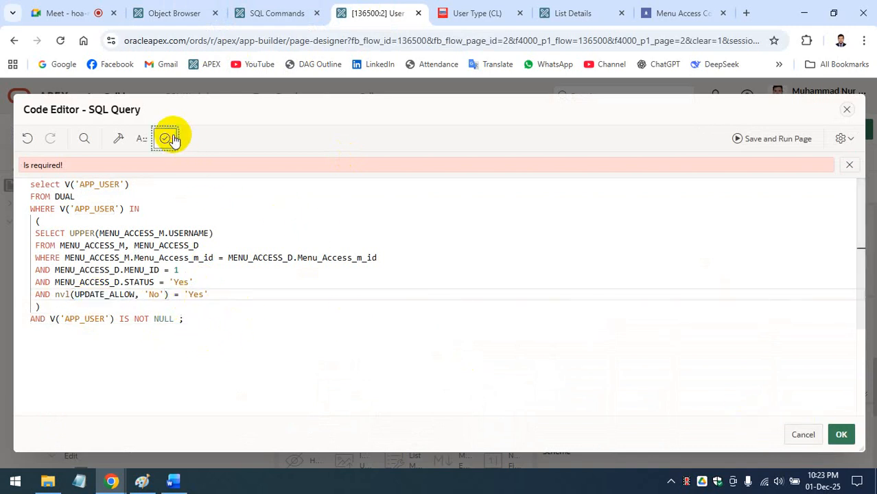
{"action": "left_click", "coordinate": [845, 435]}
{"action": "left_click", "coordinate": [801, 131]}
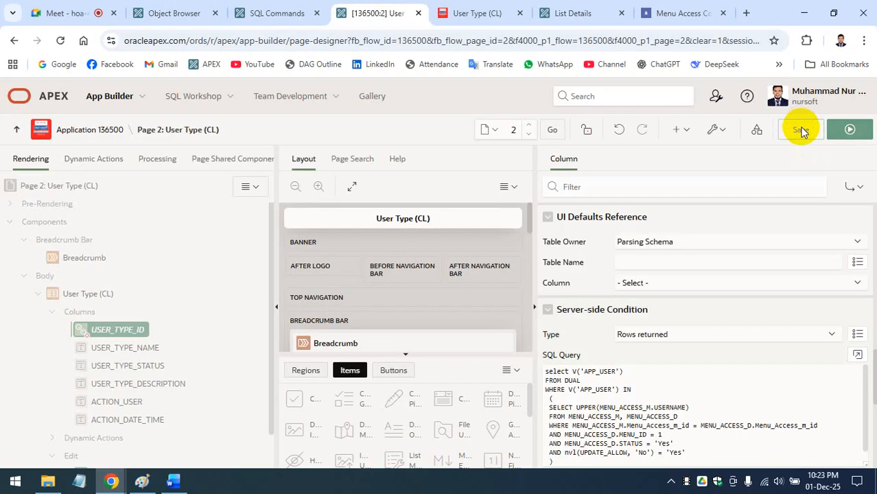
{"action": "left_click", "coordinate": [679, 13]}
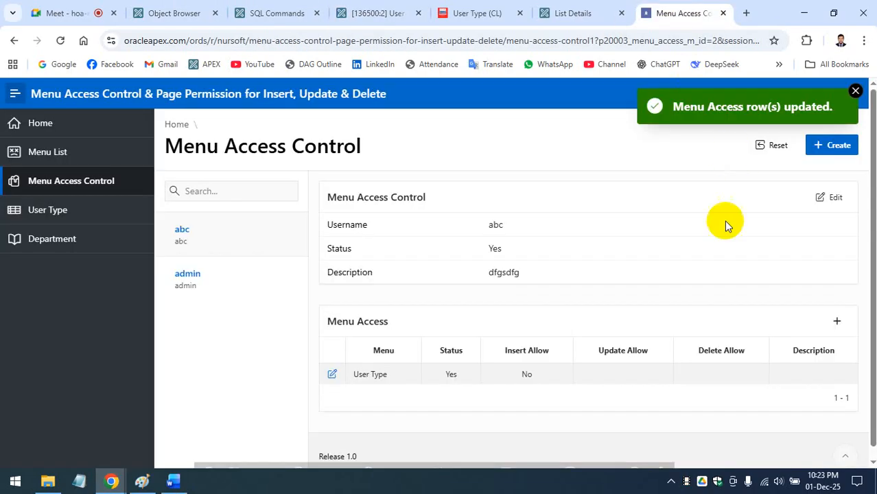
Step: Set Update Allow to Yes on the User Type menu access row
{"action": "left_click", "coordinate": [332, 375]}
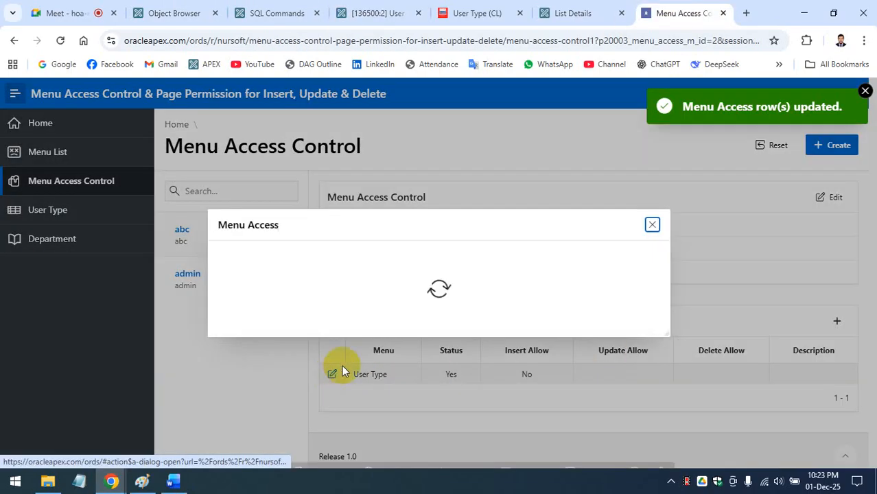
{"action": "left_click", "coordinate": [481, 261]}
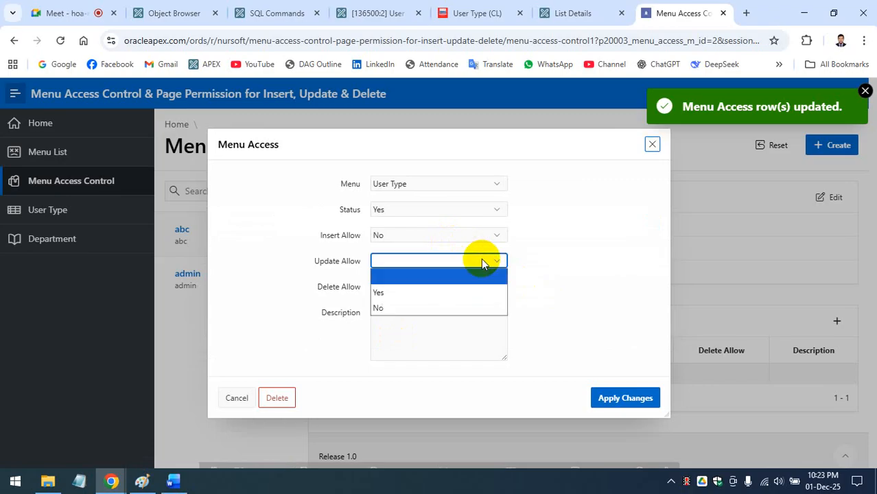
{"action": "left_click", "coordinate": [445, 293]}
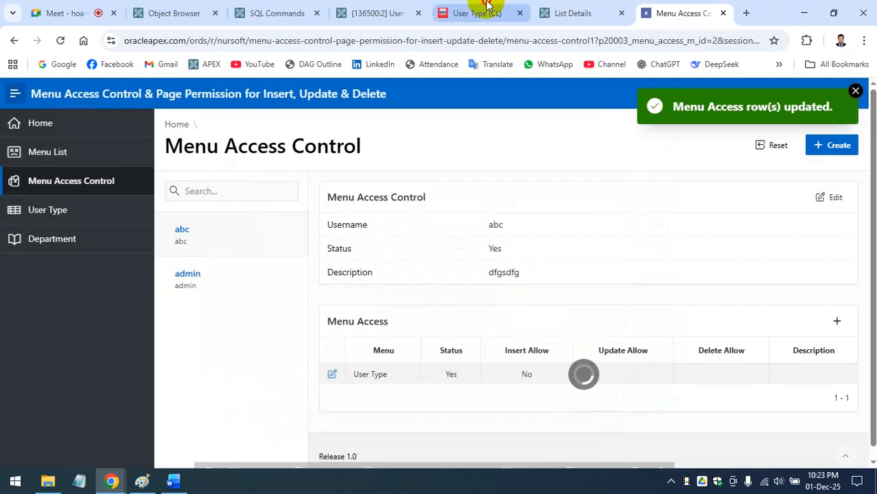
{"action": "left_click", "coordinate": [481, 13]}
Step: Sign out of the POS app, sign back in, and open Administration > User Type
{"action": "left_click", "coordinate": [842, 94]}
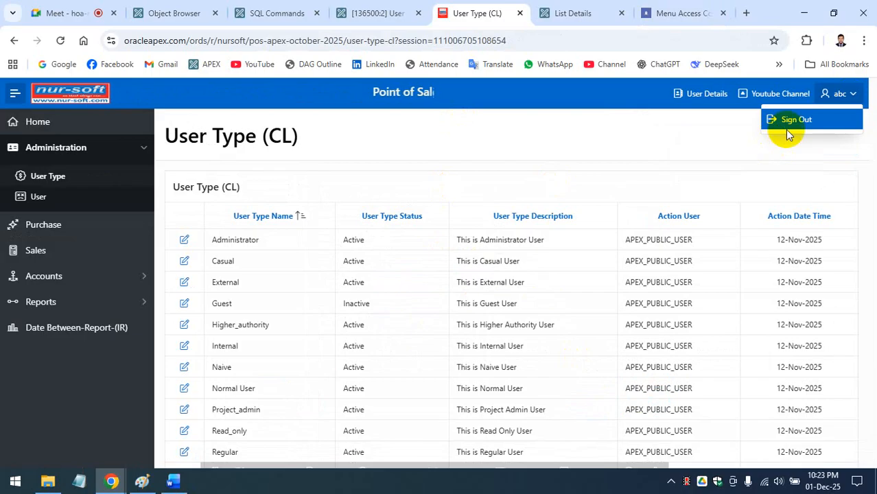
{"action": "left_click", "coordinate": [790, 121]}
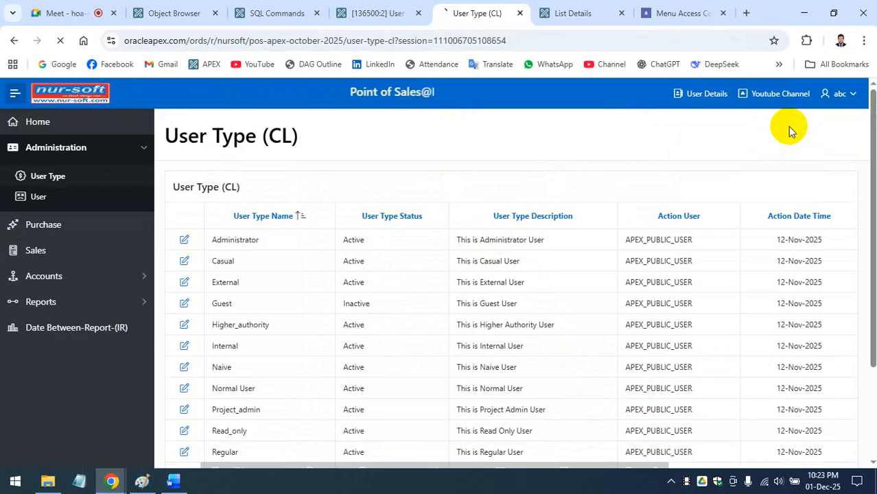
{"action": "left_click", "coordinate": [394, 10]}
{"action": "left_click", "coordinate": [497, 13]}
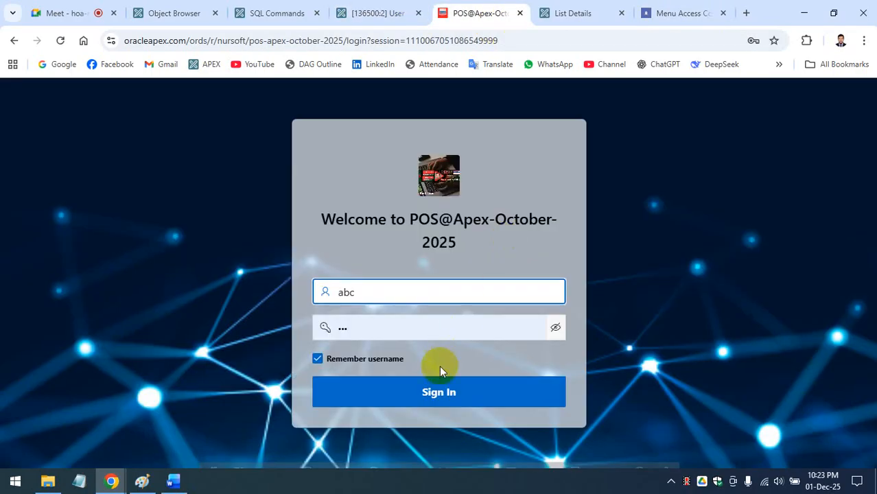
{"action": "left_click", "coordinate": [439, 393]}
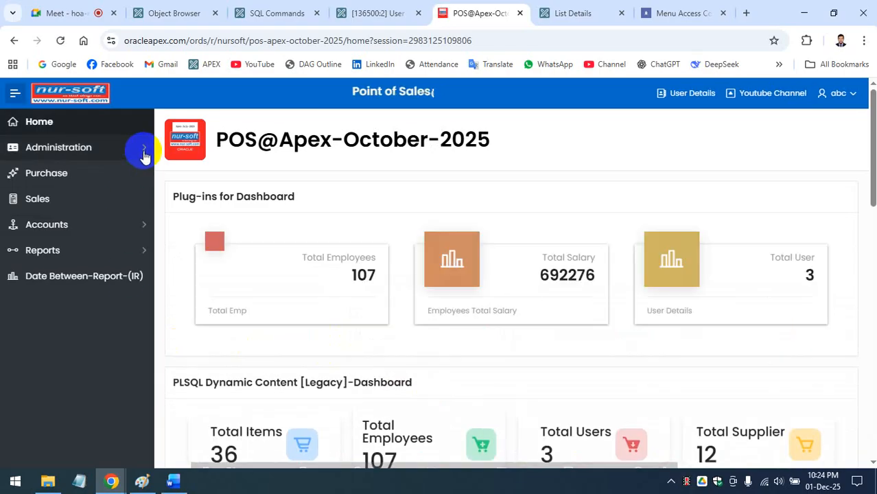
{"action": "left_click", "coordinate": [146, 152]}
{"action": "left_click", "coordinate": [101, 172]}
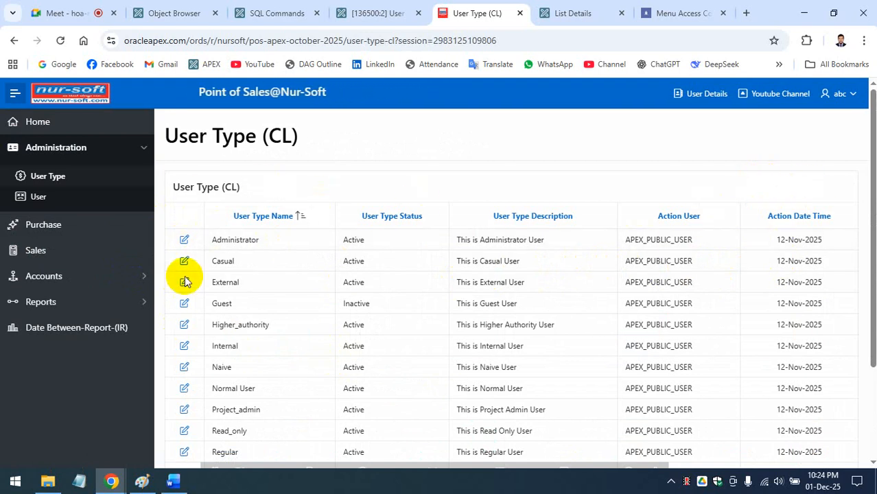
Step: Set Update Allow back to No on the User Type menu access row
{"action": "left_click", "coordinate": [676, 15]}
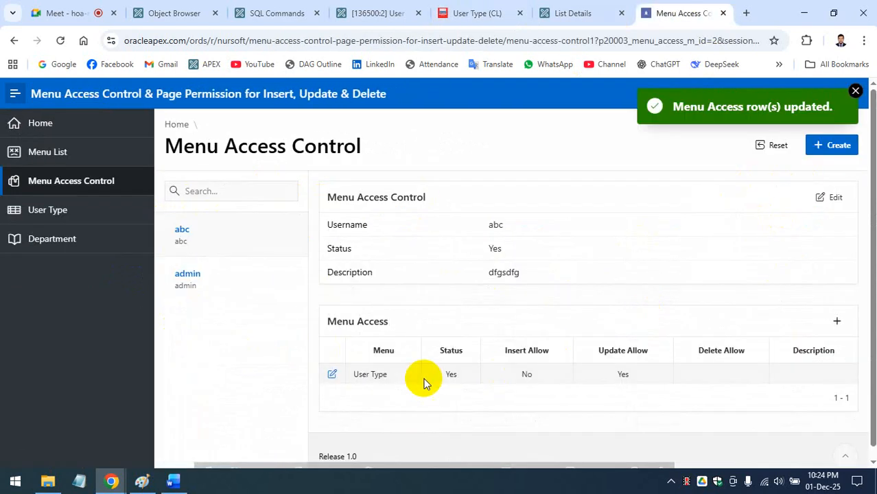
{"action": "left_click", "coordinate": [333, 374]}
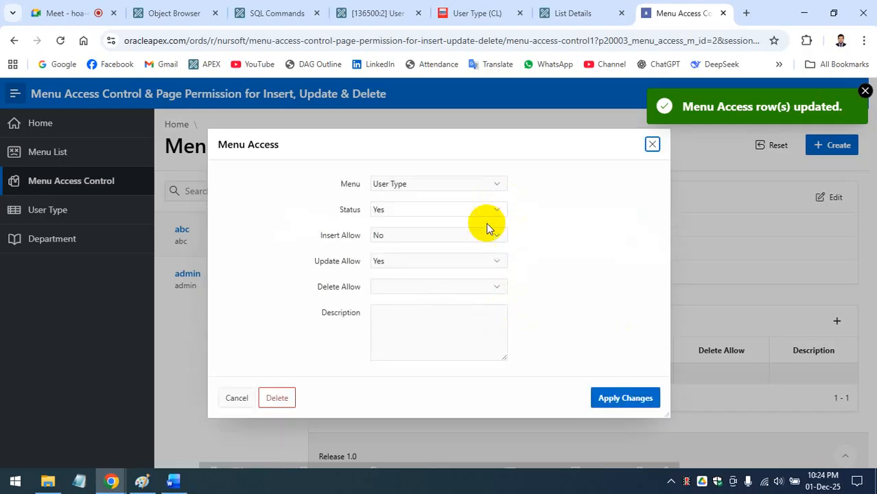
{"action": "left_click", "coordinate": [498, 261]}
{"action": "left_click", "coordinate": [443, 310]}
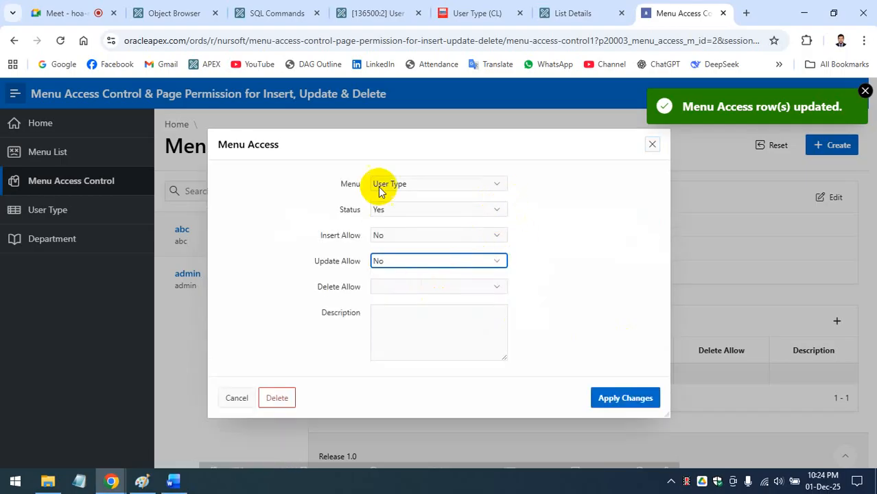
{"action": "left_click", "coordinate": [627, 399]}
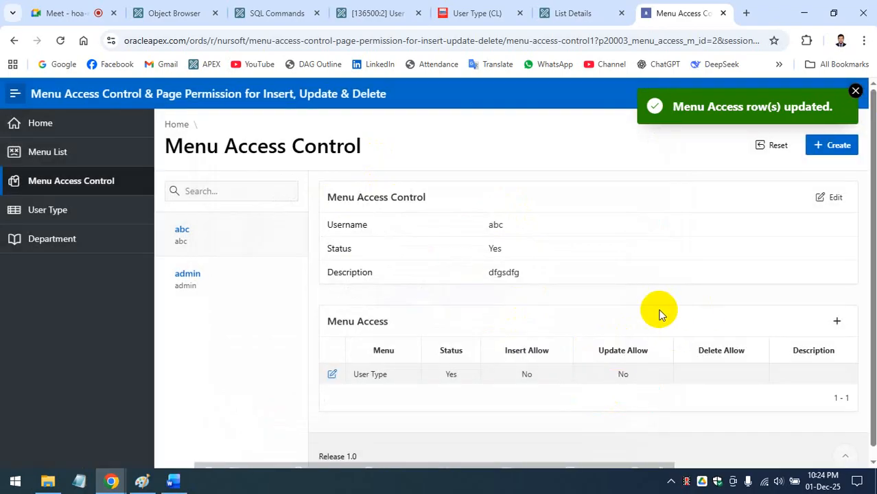
Step: Sign out, sign back in, and open Administration > User Type
{"action": "left_click", "coordinate": [456, 13]}
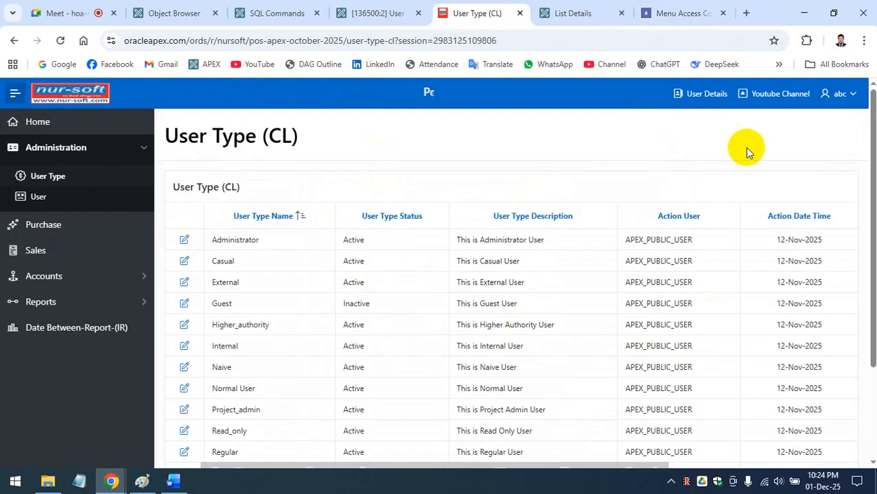
{"action": "left_click", "coordinate": [840, 93]}
{"action": "left_click", "coordinate": [799, 117]}
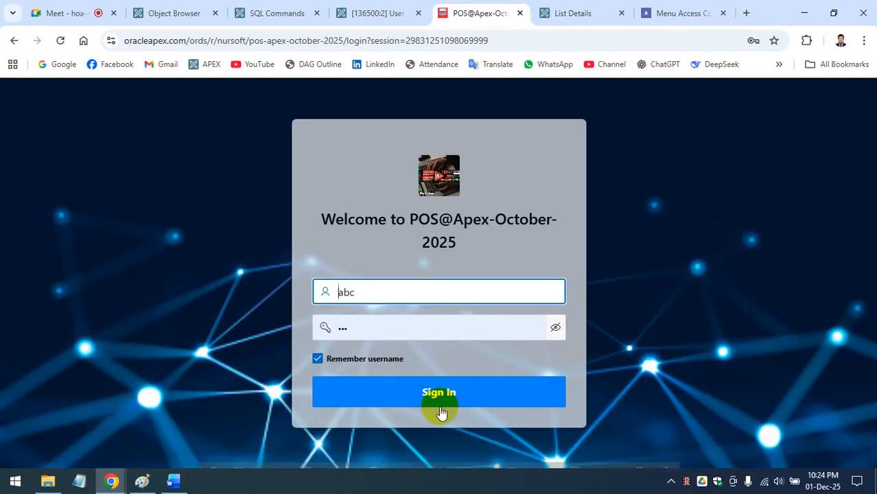
{"action": "left_click", "coordinate": [445, 407]}
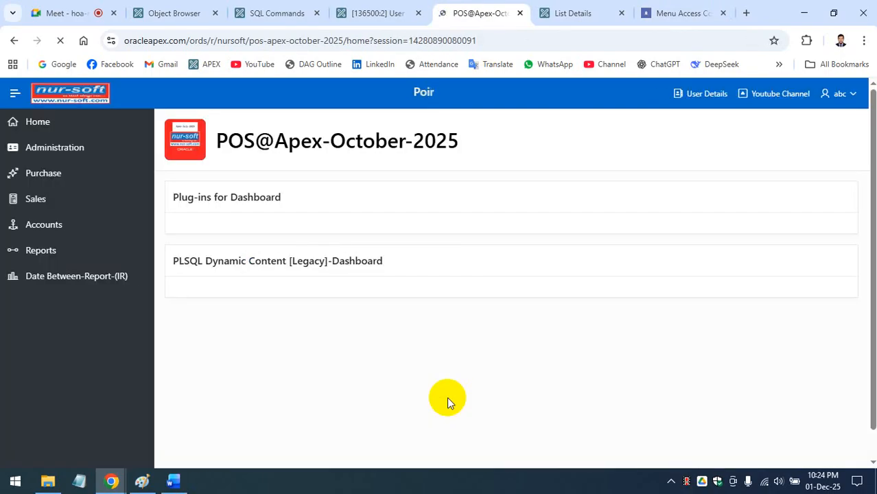
{"action": "left_click", "coordinate": [139, 155]}
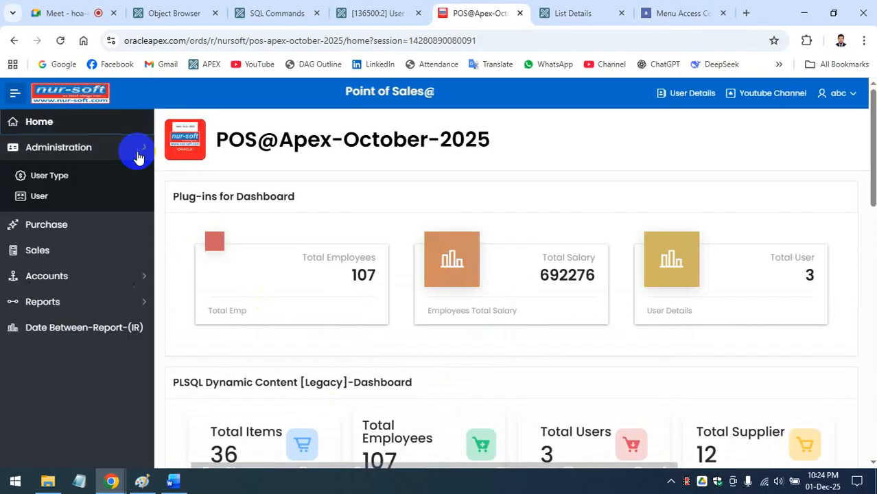
{"action": "left_click", "coordinate": [90, 175]}
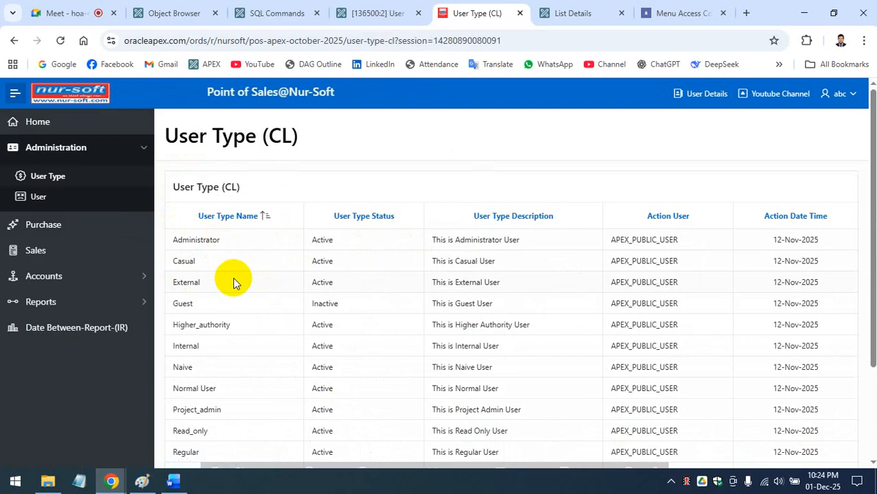
{"action": "left_click", "coordinate": [173, 481]}
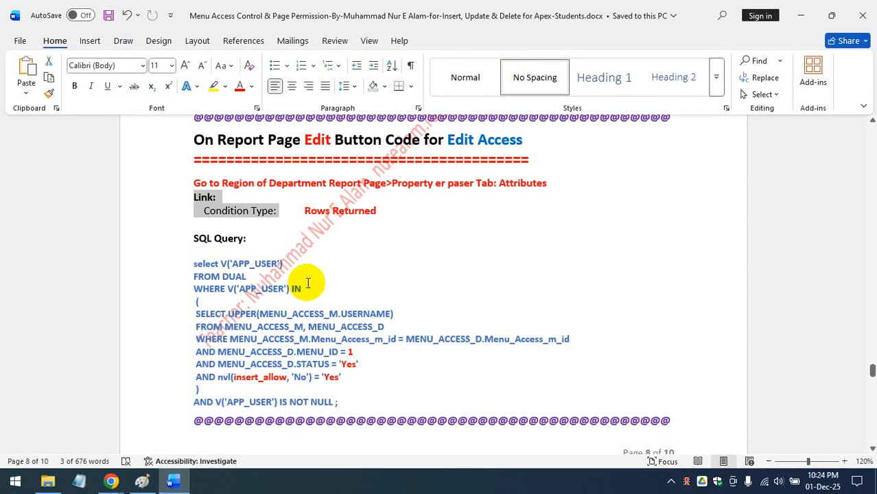
{"action": "scroll", "coordinate": [308, 283], "scroll_direction": "up", "scroll_amount": 10}
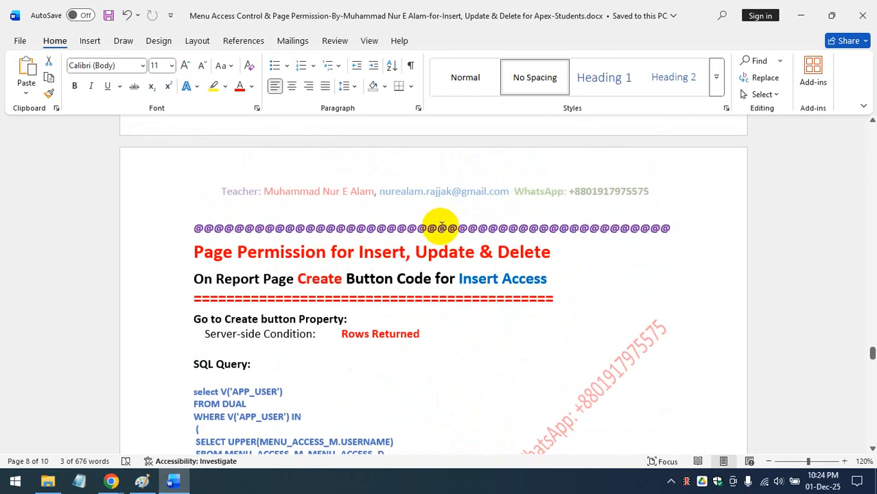
{"action": "scroll", "coordinate": [442, 226], "scroll_direction": "down", "scroll_amount": 3}
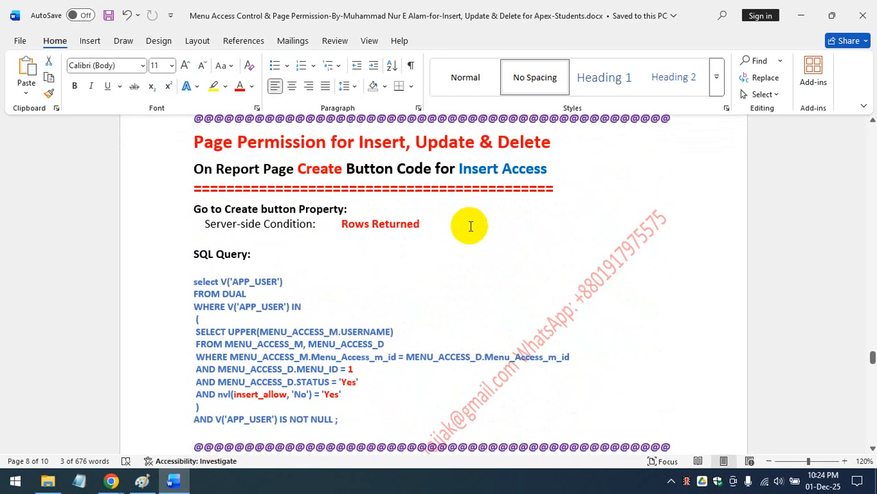
{"action": "scroll", "coordinate": [474, 230], "scroll_direction": "down", "scroll_amount": 6}
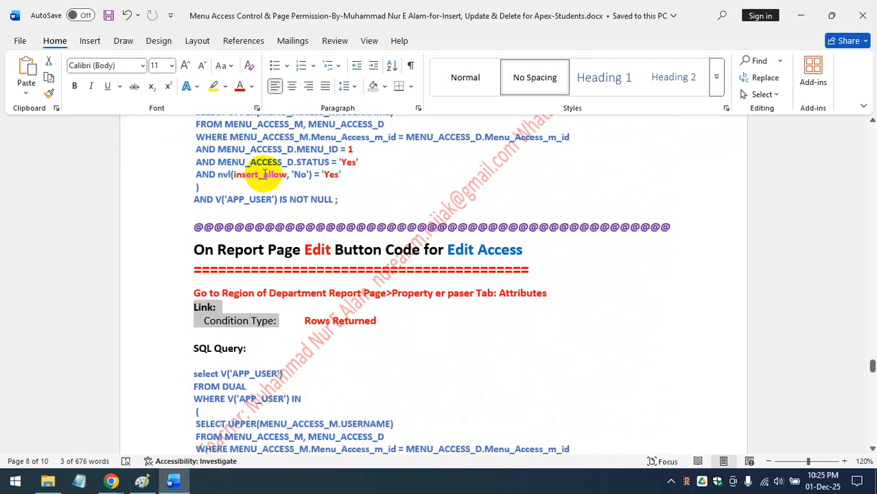
{"action": "left_click", "coordinate": [800, 10]}
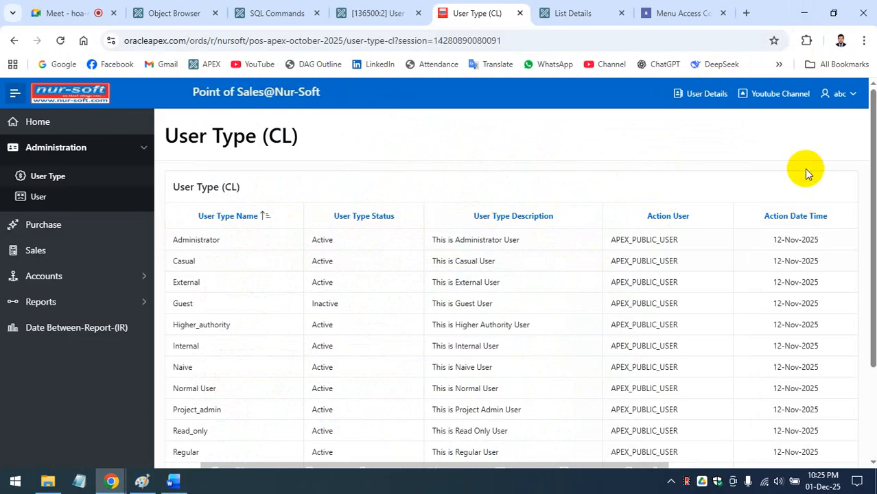
Step: Set Insert Allow to Yes on the User Type menu access row
{"action": "left_click", "coordinate": [661, 12]}
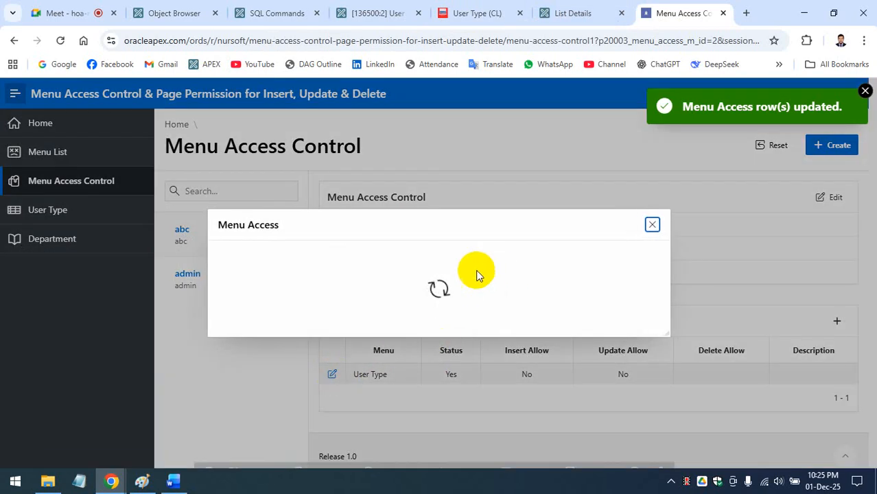
{"action": "left_click", "coordinate": [496, 235]}
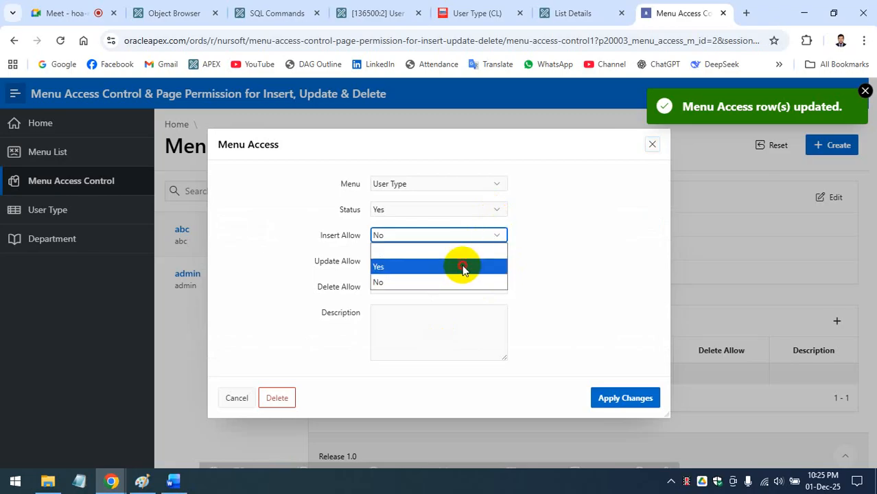
{"action": "left_click", "coordinate": [462, 267]}
{"action": "left_click", "coordinate": [616, 401]}
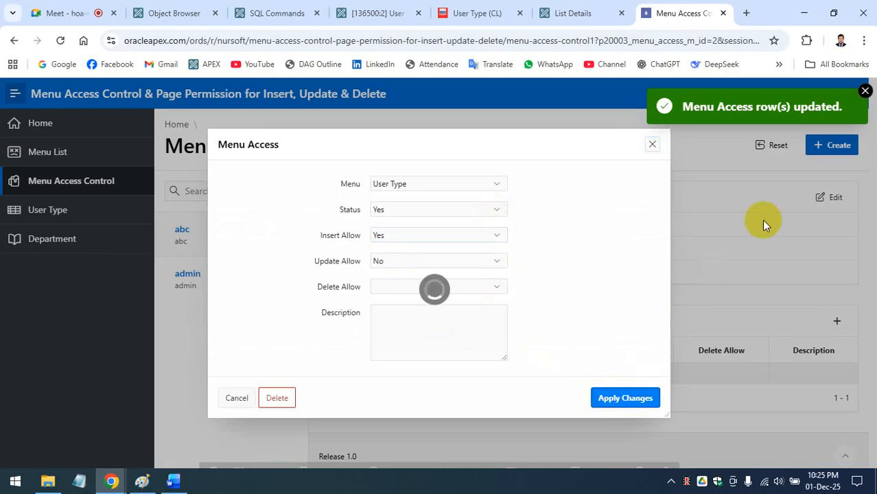
Step: Add user type 'sgdsgf' with status 'sdfgdsf' and description 'gdsgdfg'
{"action": "left_click", "coordinate": [477, 13]}
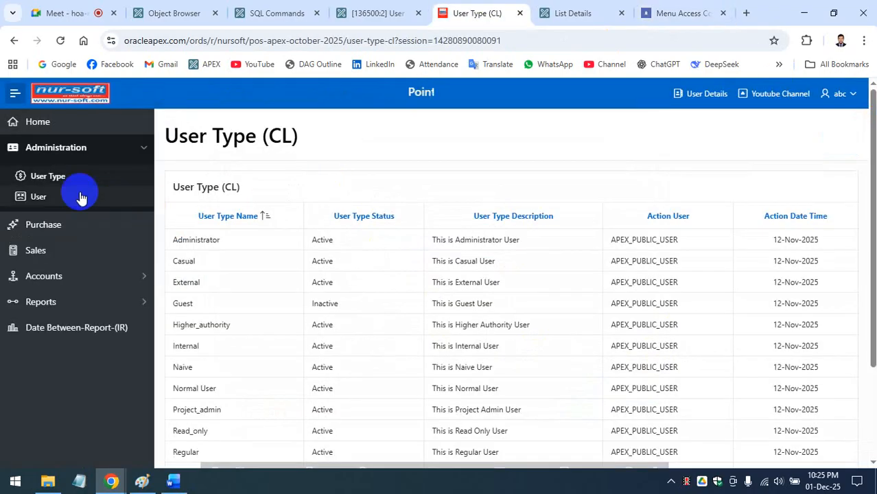
{"action": "left_click", "coordinate": [69, 176]}
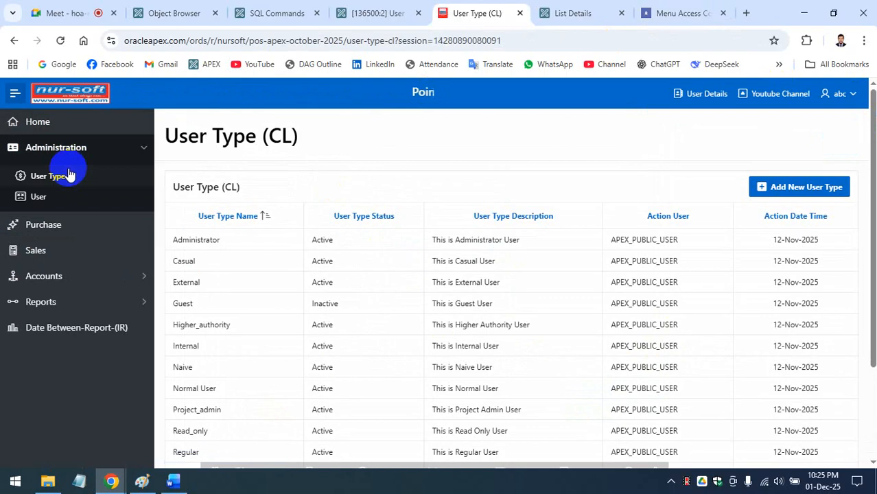
{"action": "left_click", "coordinate": [797, 191]}
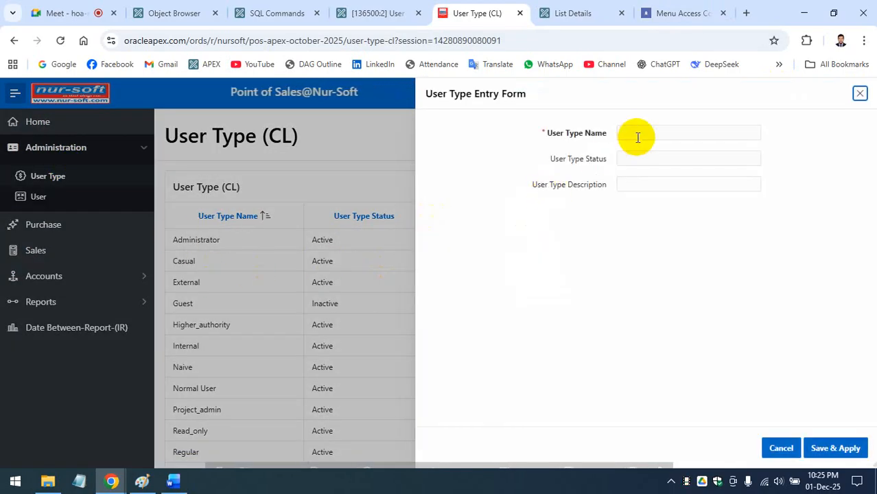
{"action": "left_click", "coordinate": [637, 137]}
{"action": "type", "text": "sgdsgf"}
{"action": "left_click", "coordinate": [646, 159]}
{"action": "type", "text": "sdfgdsf"}
{"action": "left_click", "coordinate": [646, 184]}
{"action": "type", "text": "gdsgd"}
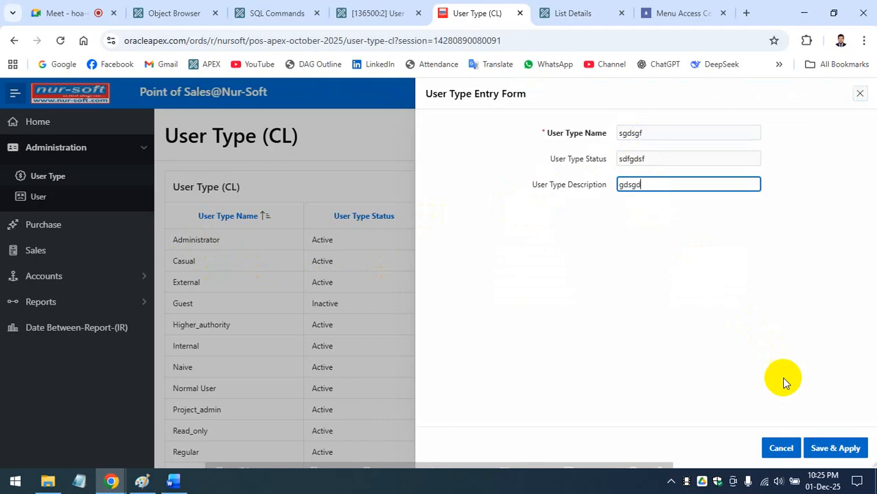
{"action": "type", "text": "fg"}
{"action": "left_click", "coordinate": [820, 448]}
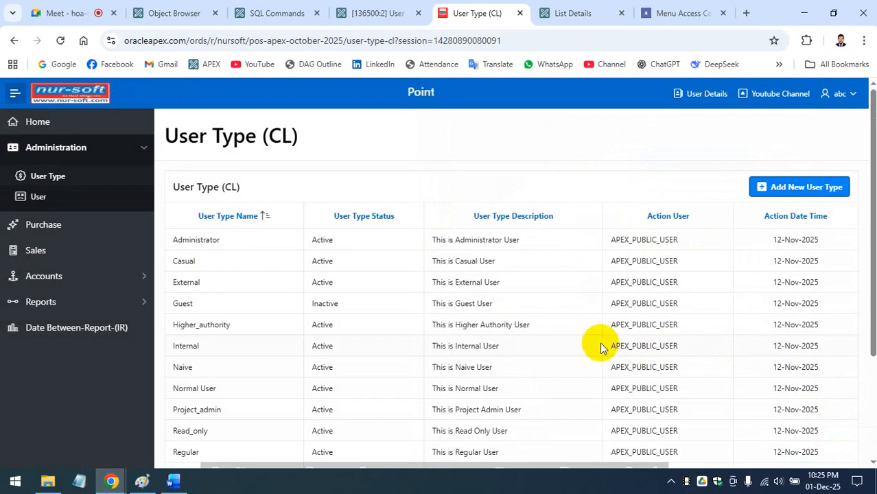
Step: Check the new sgdsgf row in the User Type report
{"action": "scroll", "coordinate": [597, 345], "scroll_direction": "down", "scroll_amount": 3}
{"action": "left_click_drag", "start_coordinate": [166, 390], "coordinate": [359, 388]}
{"action": "left_click", "coordinate": [203, 406]}
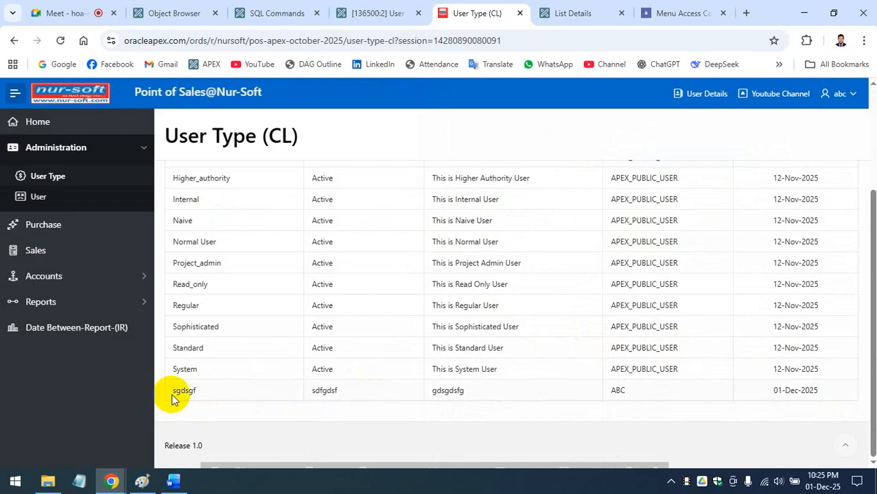
{"action": "scroll", "coordinate": [213, 386], "scroll_direction": "up", "scroll_amount": 3}
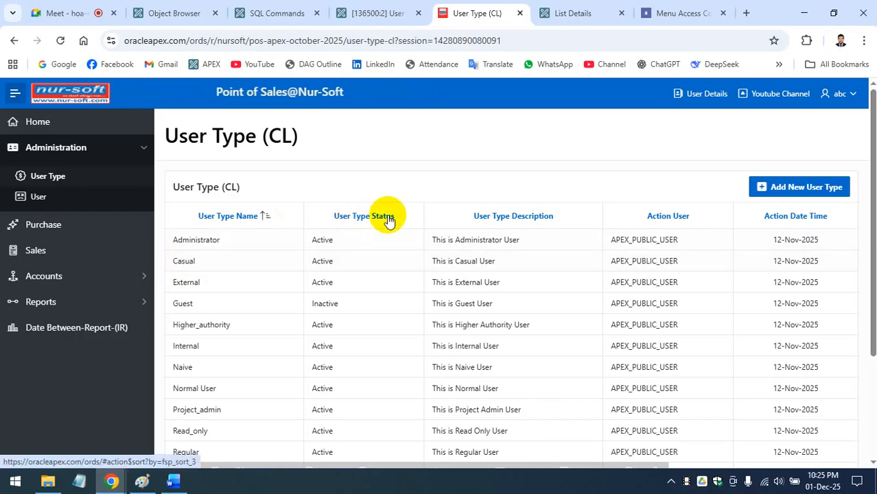
Step: Set Update Allow to Yes on the User Type menu access row
{"action": "left_click", "coordinate": [601, 14]}
{"action": "left_click", "coordinate": [663, 13]}
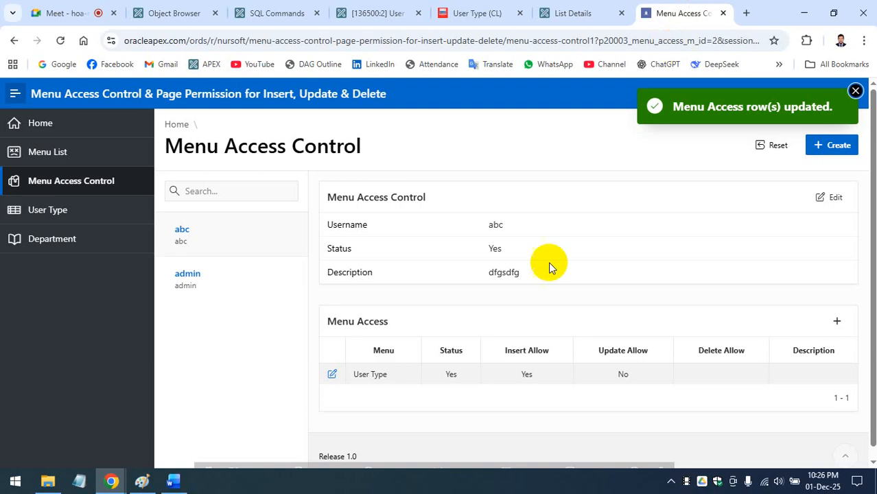
{"action": "left_click", "coordinate": [333, 376]}
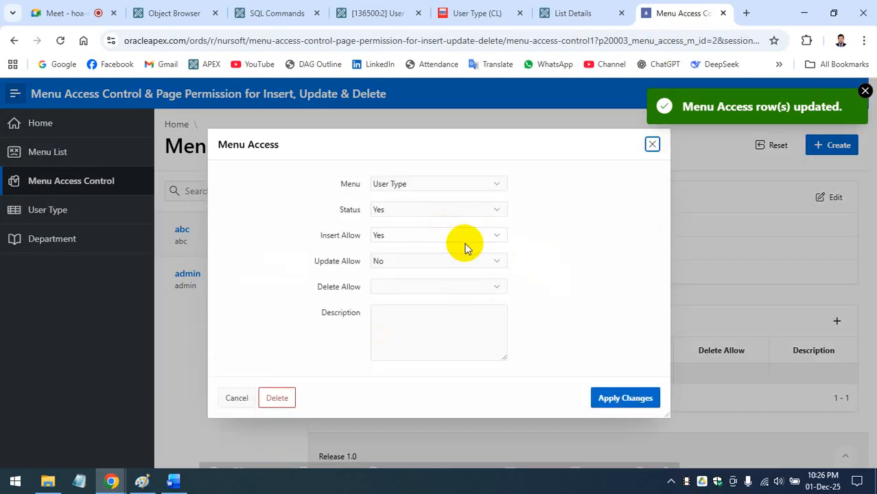
{"action": "left_click", "coordinate": [480, 264]}
{"action": "left_click", "coordinate": [451, 292]}
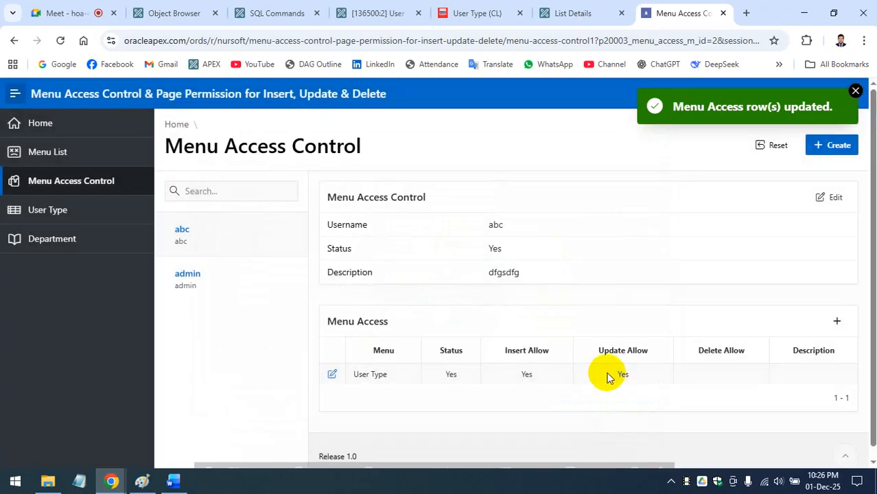
{"action": "left_click", "coordinate": [855, 90]}
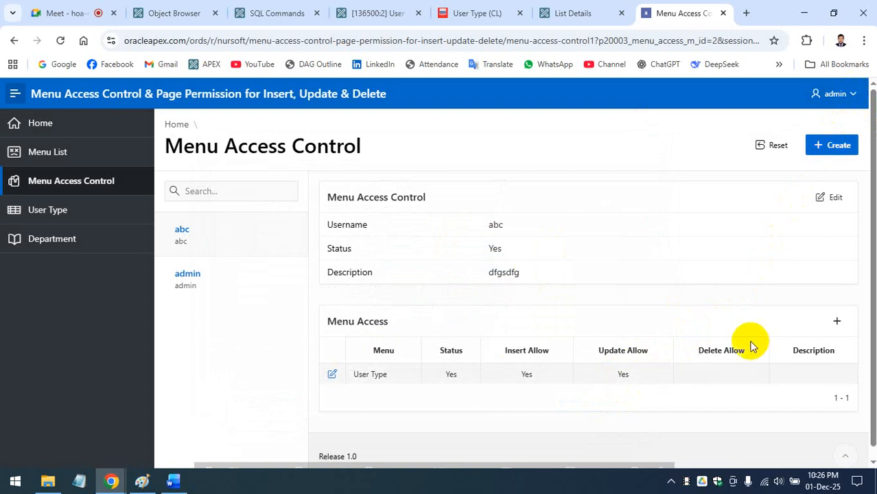
Step: Set Delete Allow to Yes on the same row and return to the User Type (CL) report
{"action": "left_click", "coordinate": [333, 375]}
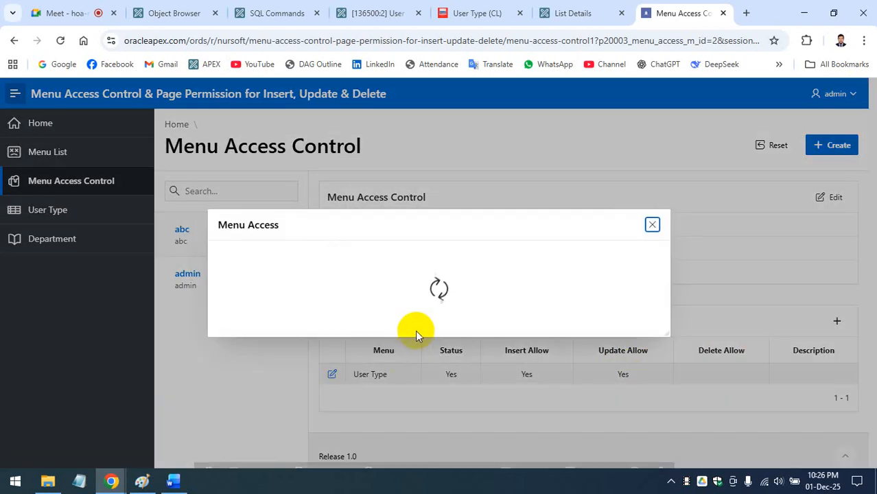
{"action": "left_click", "coordinate": [444, 286]}
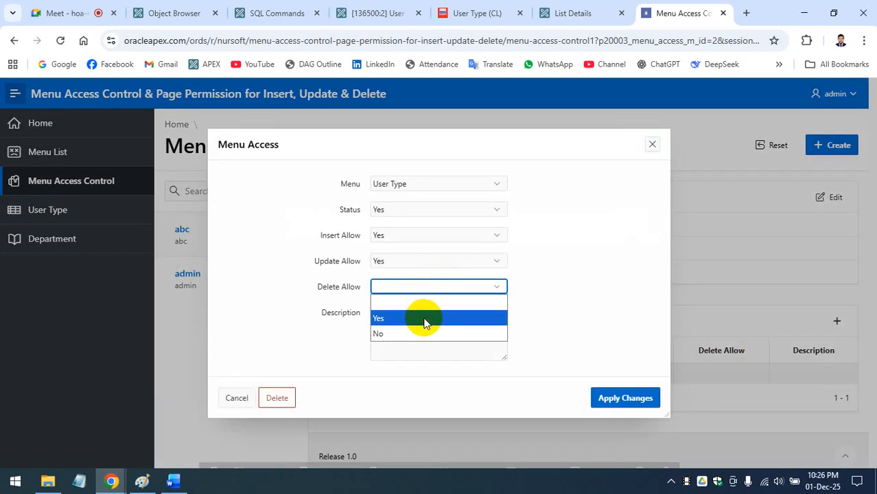
{"action": "left_click", "coordinate": [425, 316]}
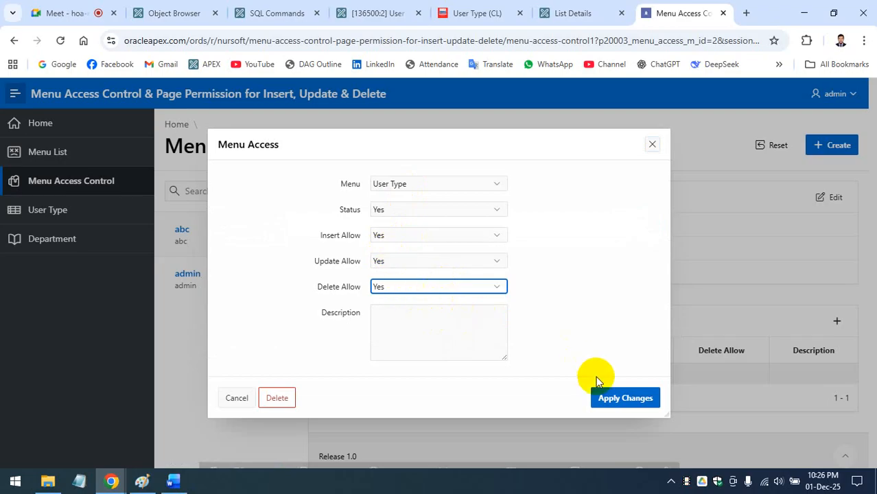
{"action": "left_click", "coordinate": [617, 399]}
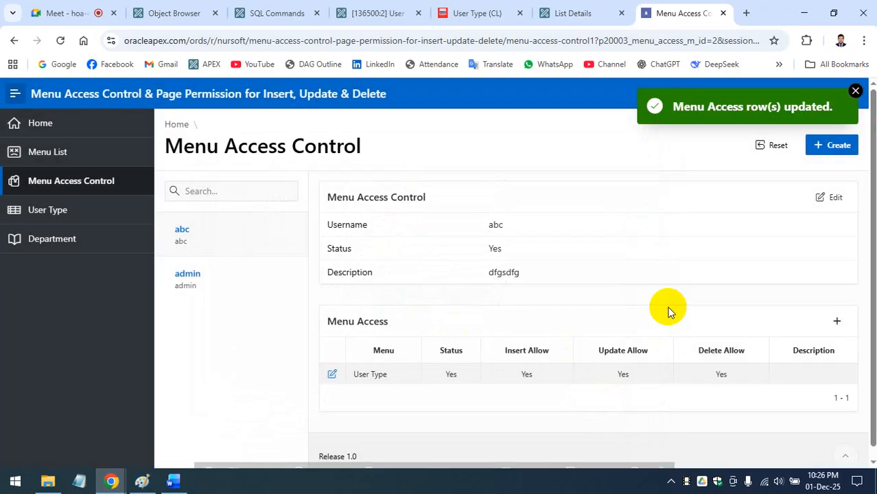
{"action": "left_click", "coordinate": [505, 13]}
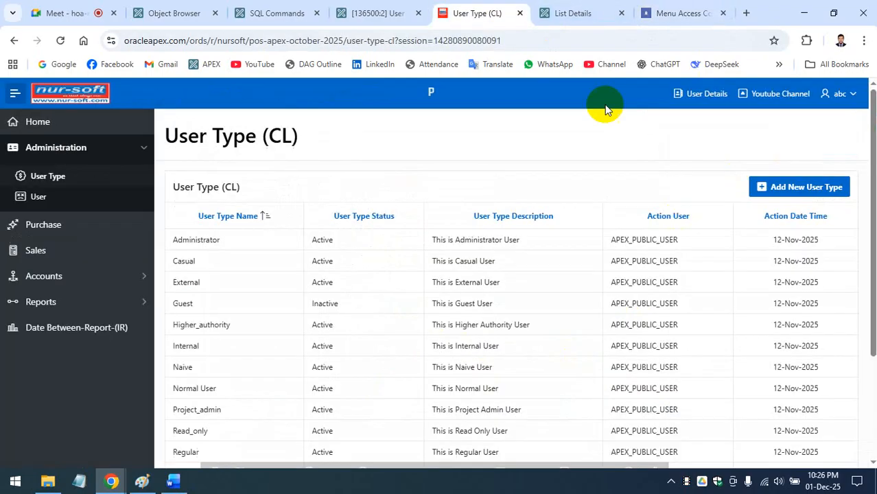
Step: Reload the User Type report and check the Add New User Type form
{"action": "left_click", "coordinate": [62, 176]}
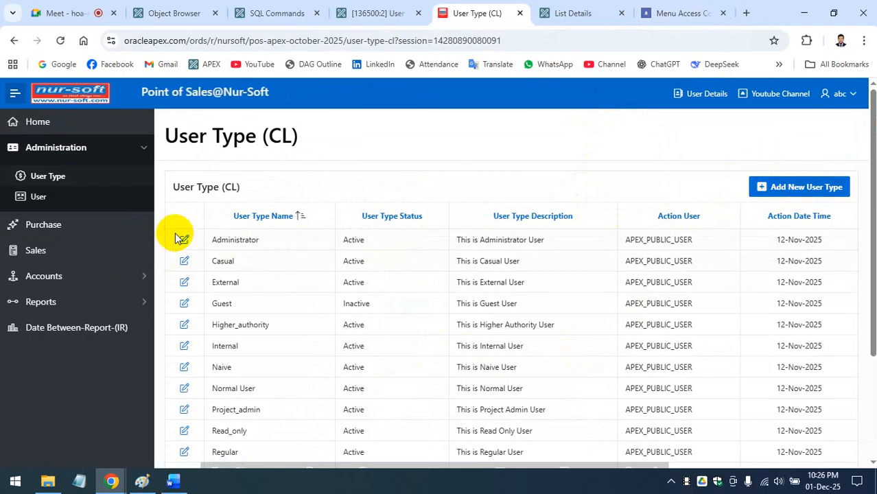
{"action": "left_click", "coordinate": [808, 191]}
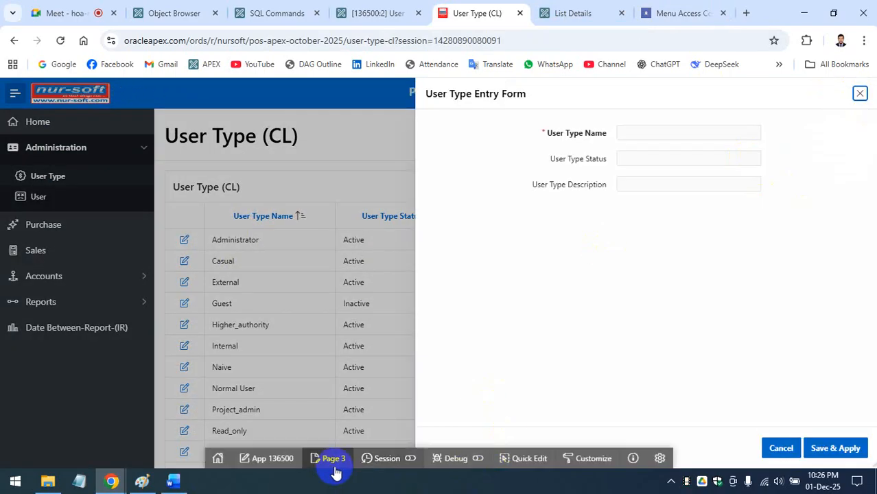
{"action": "left_click", "coordinate": [861, 93]}
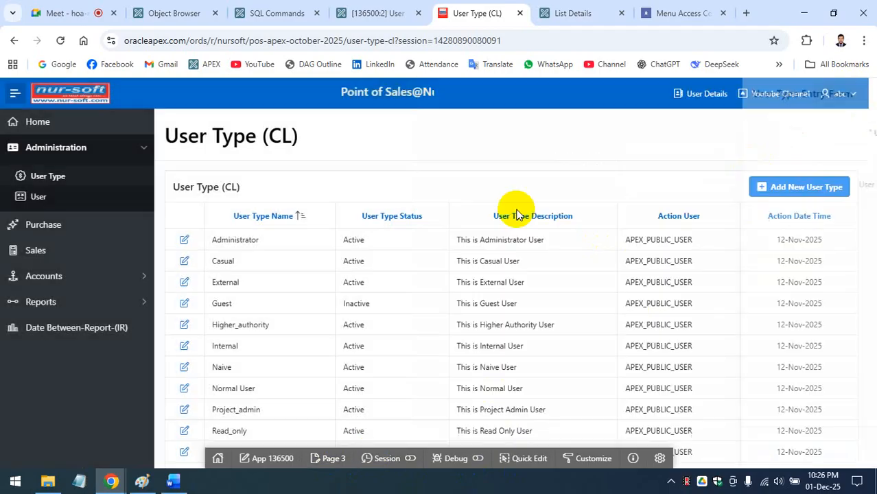
Step: Open the Administrator user type's edit form and launch its page in Page Designer
{"action": "left_click", "coordinate": [184, 240]}
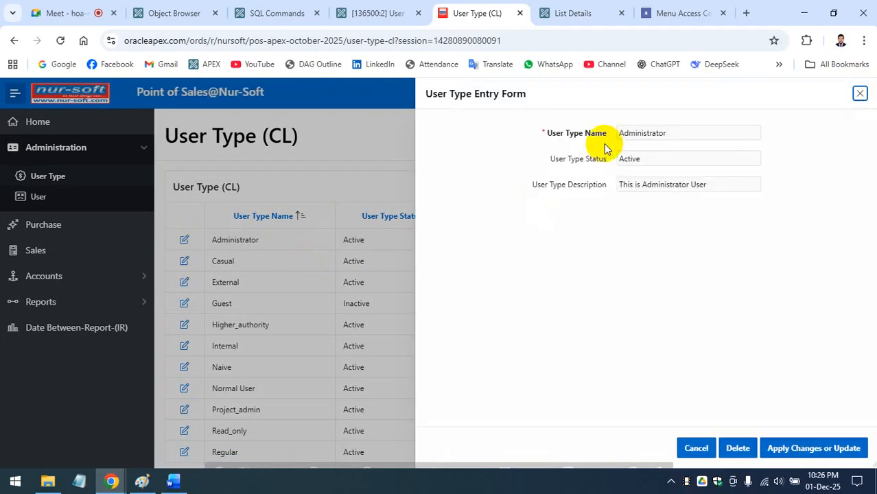
{"action": "left_click_drag", "start_coordinate": [665, 133], "coordinate": [621, 133]}
{"action": "mouse_move", "coordinate": [515, 476]}
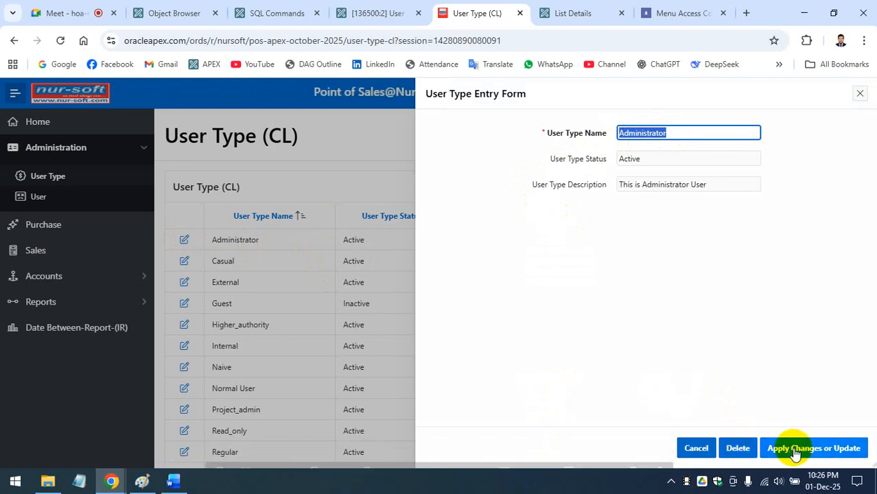
{"action": "mouse_move", "coordinate": [329, 471]}
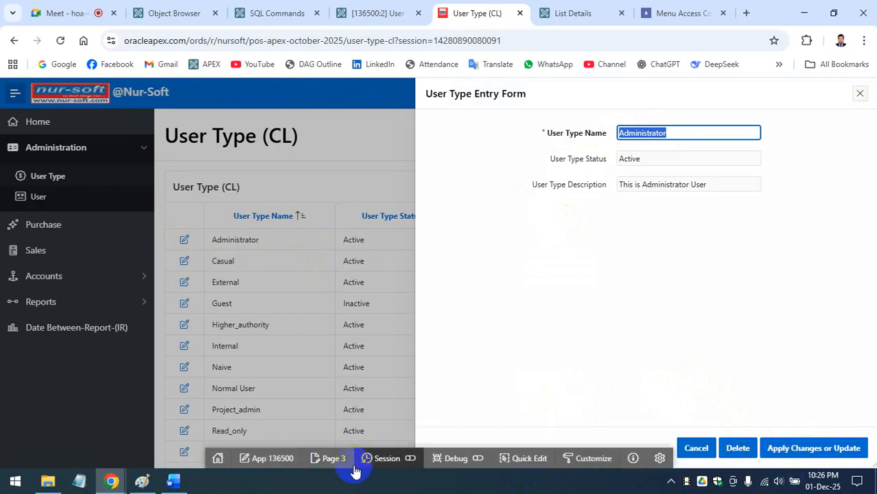
{"action": "left_click", "coordinate": [858, 94]}
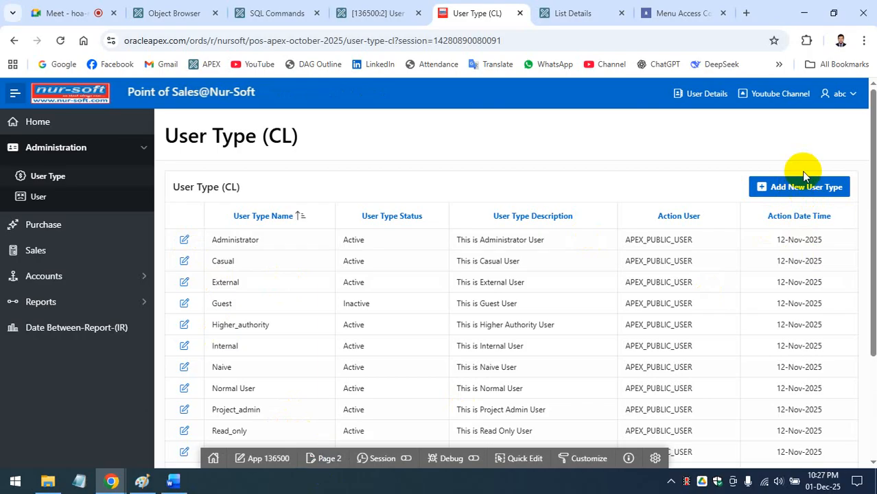
{"action": "left_click", "coordinate": [184, 240]}
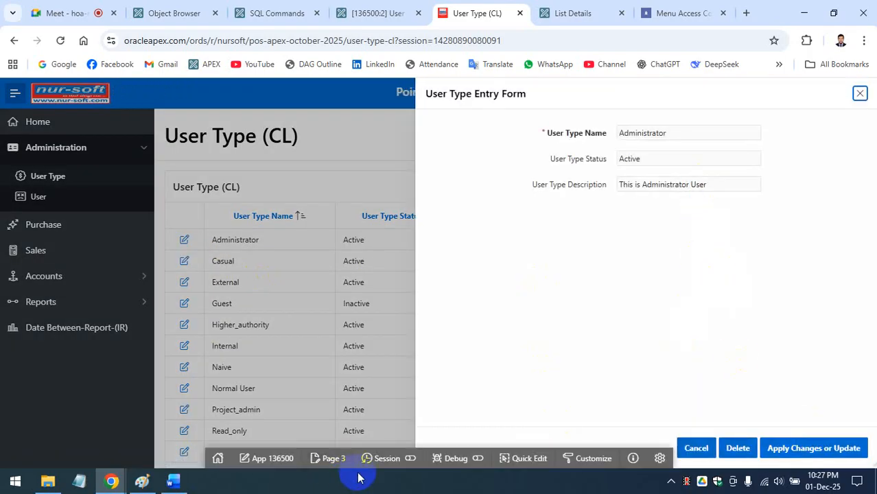
{"action": "left_click", "coordinate": [328, 466]}
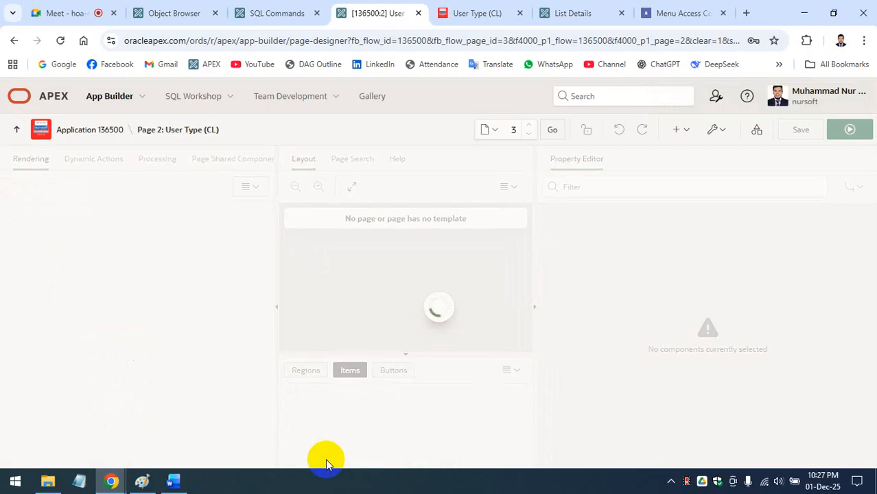
Step: Find the Save or Update Button Code section and its update_allow query in the Word notes
{"action": "left_click", "coordinate": [175, 484]}
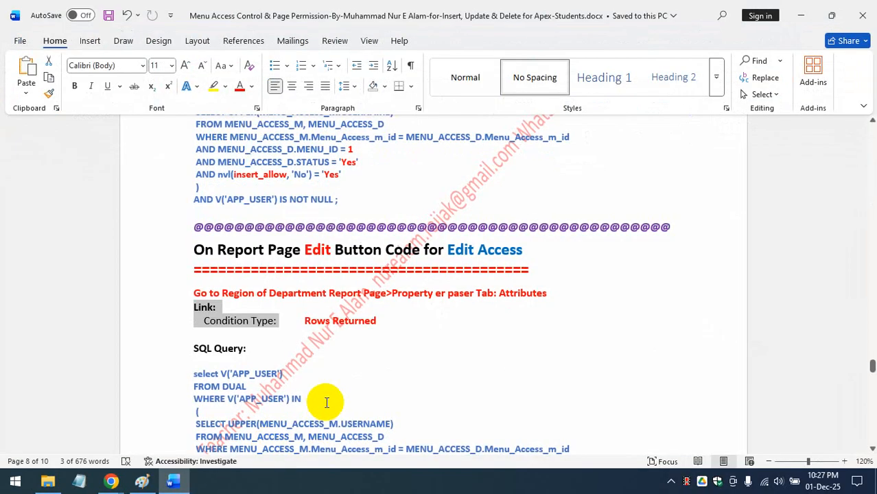
{"action": "scroll", "coordinate": [352, 390], "scroll_direction": "down", "scroll_amount": 4}
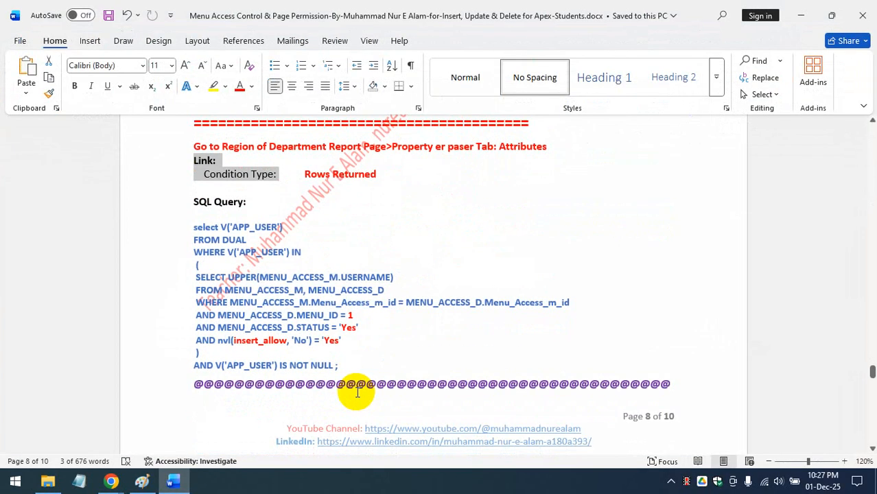
{"action": "scroll", "coordinate": [360, 385], "scroll_direction": "down", "scroll_amount": 13}
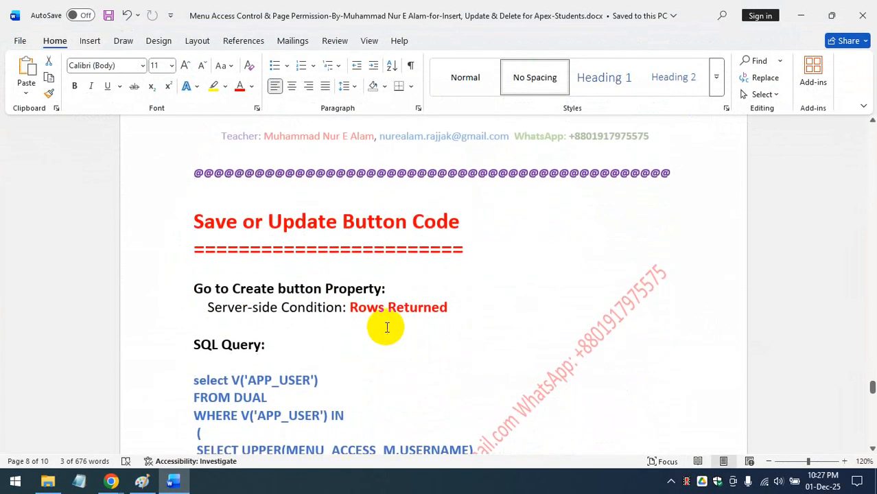
{"action": "left_click_drag", "start_coordinate": [195, 219], "coordinate": [429, 230]}
{"action": "scroll", "coordinate": [429, 232], "scroll_direction": "down", "scroll_amount": 6}
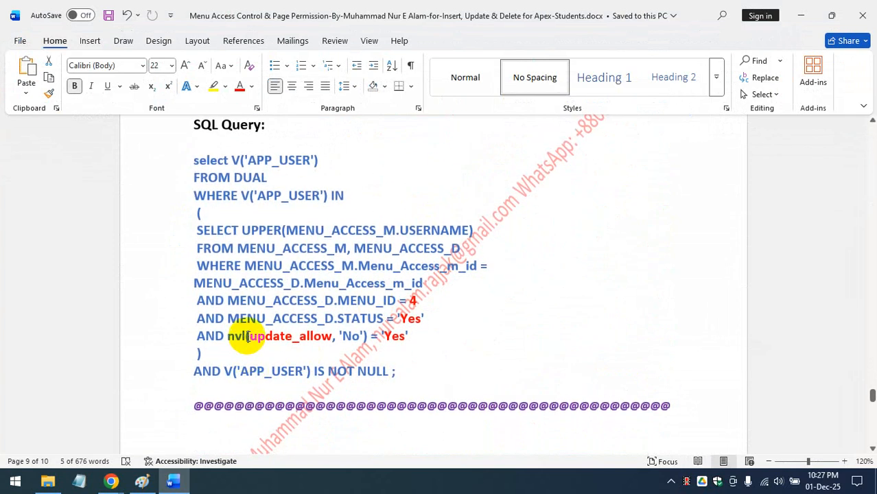
{"action": "double_click", "coordinate": [295, 337]}
{"action": "left_click_drag", "start_coordinate": [395, 371], "coordinate": [182, 164]}
{"action": "left_click", "coordinate": [367, 300]}
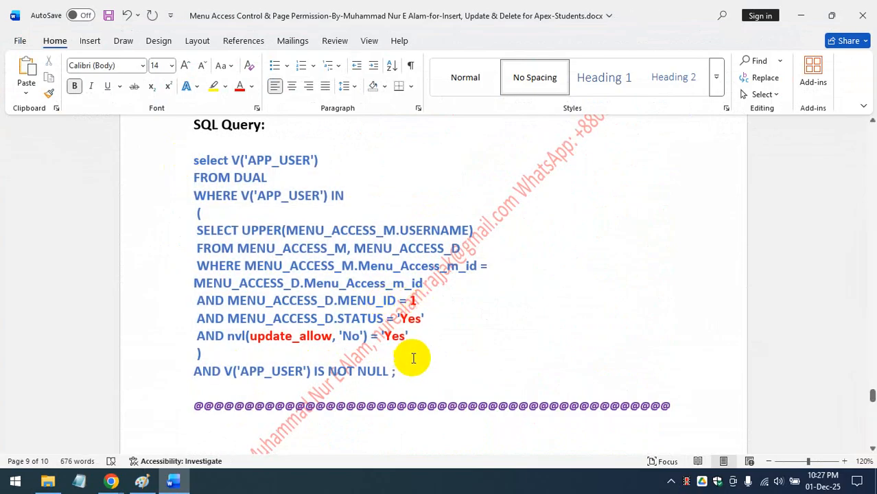
{"action": "left_click_drag", "start_coordinate": [397, 371], "coordinate": [182, 168]}
{"action": "left_click", "coordinate": [190, 177]}
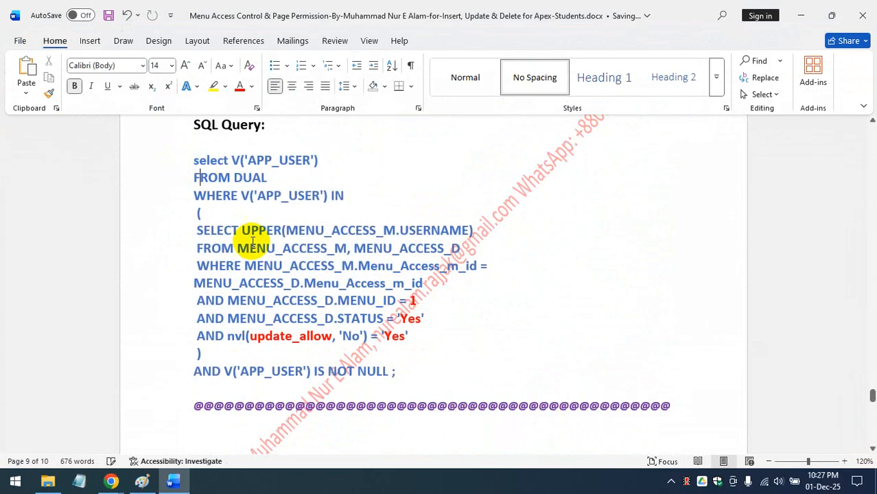
{"action": "scroll", "coordinate": [255, 241], "scroll_direction": "up", "scroll_amount": 5}
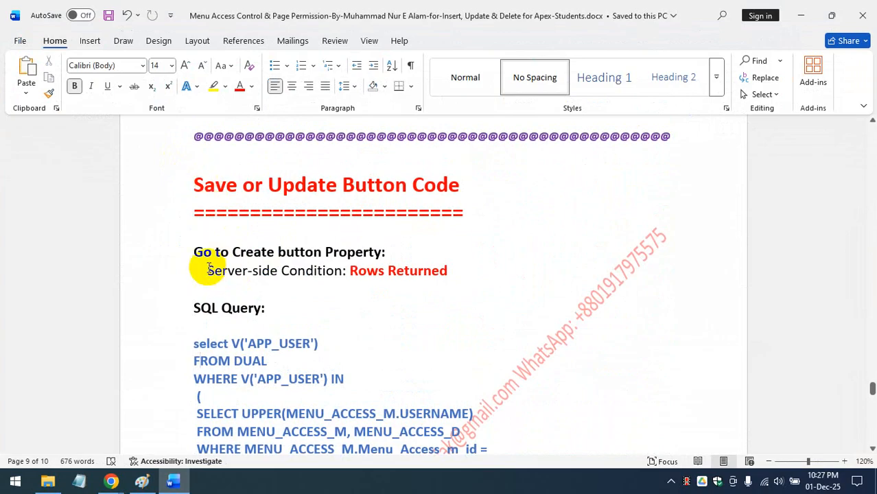
Step: Review the section's Create and Rows Returned instructions and reselect the SQL query
{"action": "left_click_drag", "start_coordinate": [194, 252], "coordinate": [353, 255]}
{"action": "left_click", "coordinate": [357, 267]}
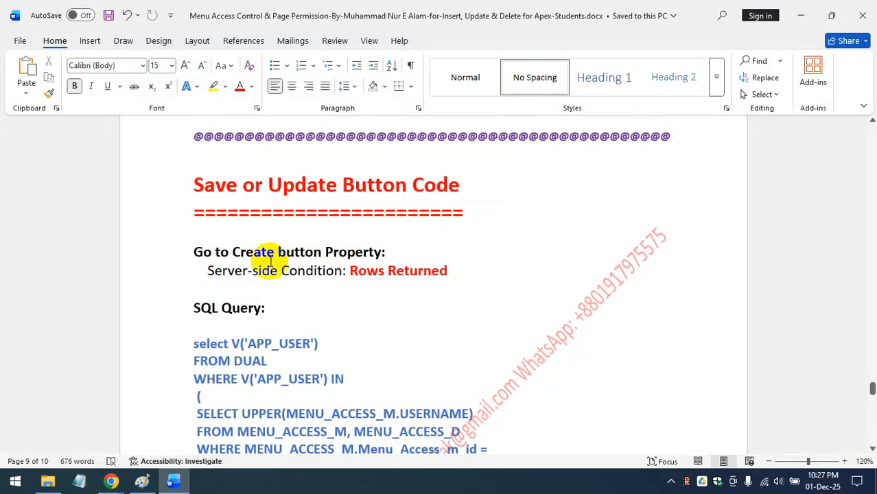
{"action": "scroll", "coordinate": [231, 265], "scroll_direction": "down", "scroll_amount": 3}
{"action": "scroll", "coordinate": [333, 269], "scroll_direction": "down", "scroll_amount": 2}
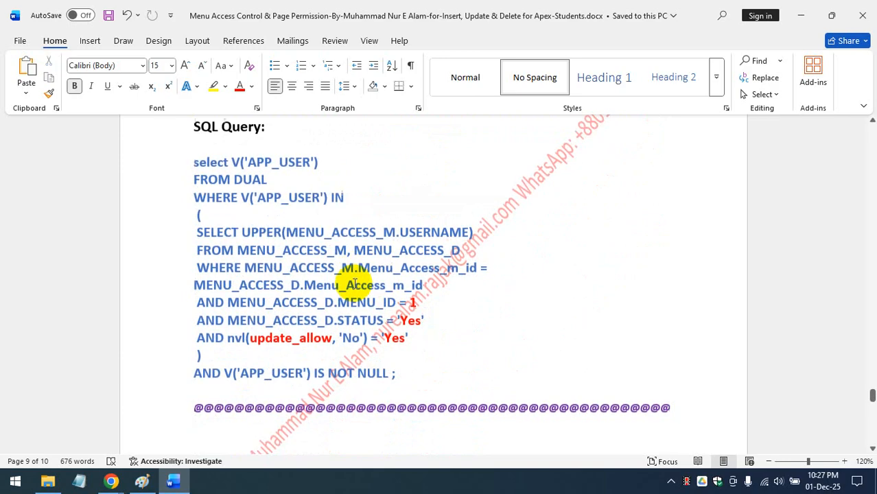
{"action": "scroll", "coordinate": [271, 343], "scroll_direction": "up", "scroll_amount": 4}
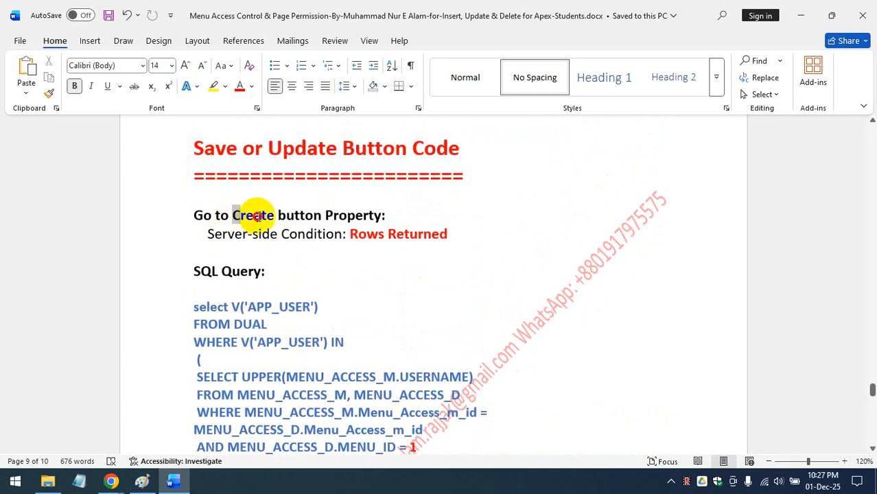
{"action": "left_click_drag", "start_coordinate": [254, 216], "coordinate": [275, 216]}
{"action": "left_click_drag", "start_coordinate": [350, 233], "coordinate": [388, 228]}
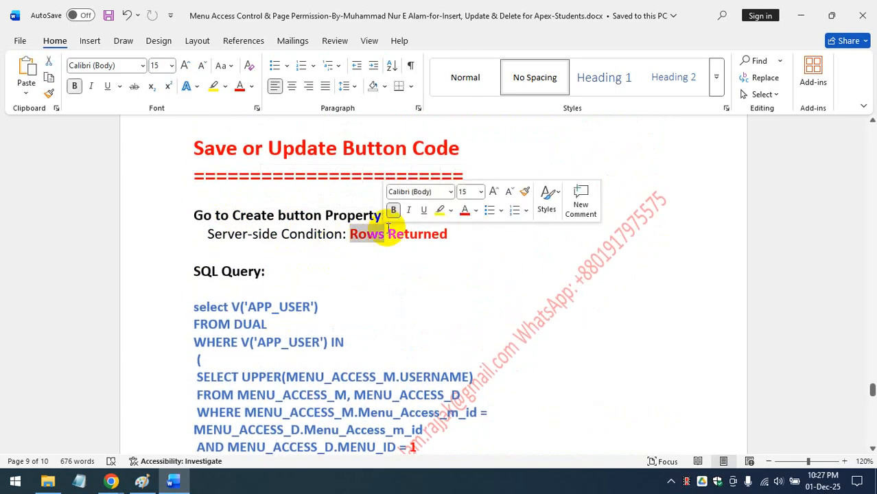
{"action": "scroll", "coordinate": [388, 229], "scroll_direction": "down", "scroll_amount": 5}
{"action": "left_click_drag", "start_coordinate": [410, 334], "coordinate": [196, 155]}
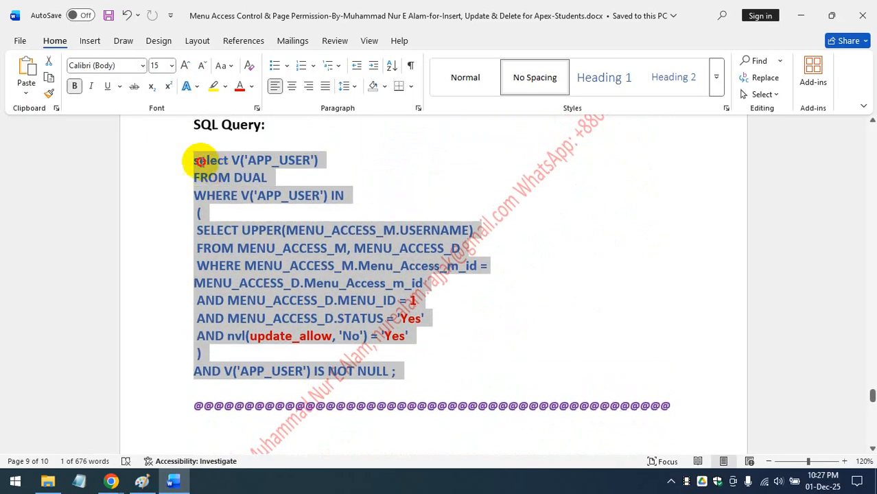
{"action": "left_click", "coordinate": [800, 20]}
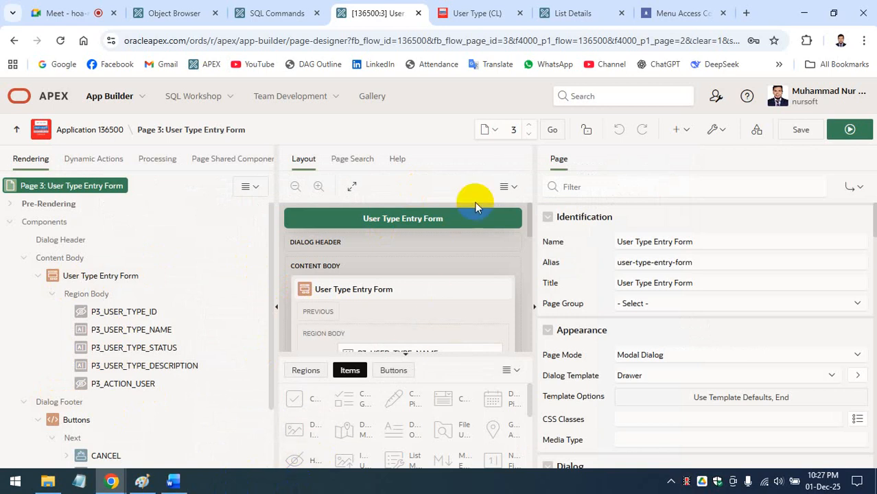
Step: Select the SAVE button in the Page 3 Rendering tree, then return to the Word notes
{"action": "left_click", "coordinate": [649, 13]}
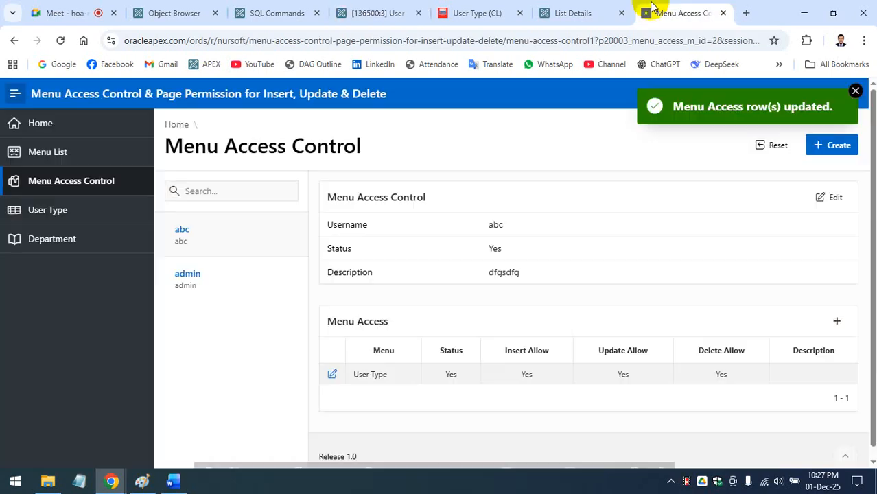
{"action": "left_click", "coordinate": [492, 12]}
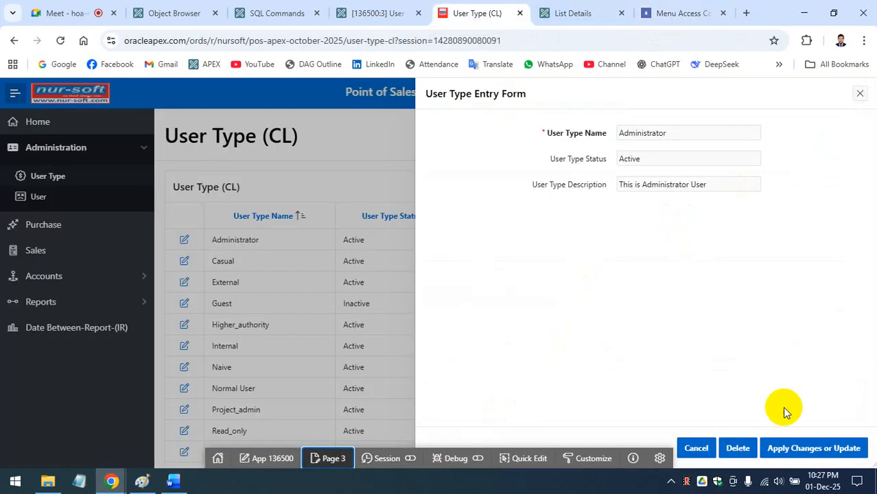
{"action": "left_click", "coordinate": [388, 11]}
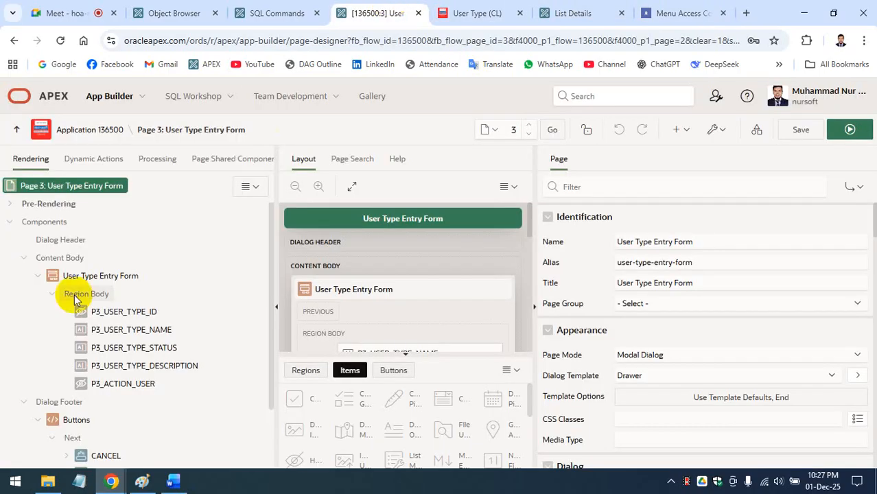
{"action": "scroll", "coordinate": [106, 412], "scroll_direction": "down", "scroll_amount": 2}
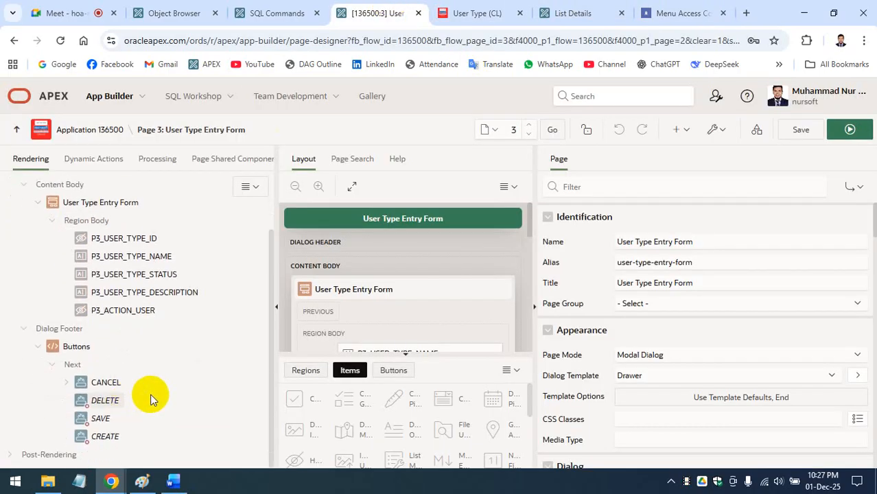
{"action": "left_click", "coordinate": [99, 420]}
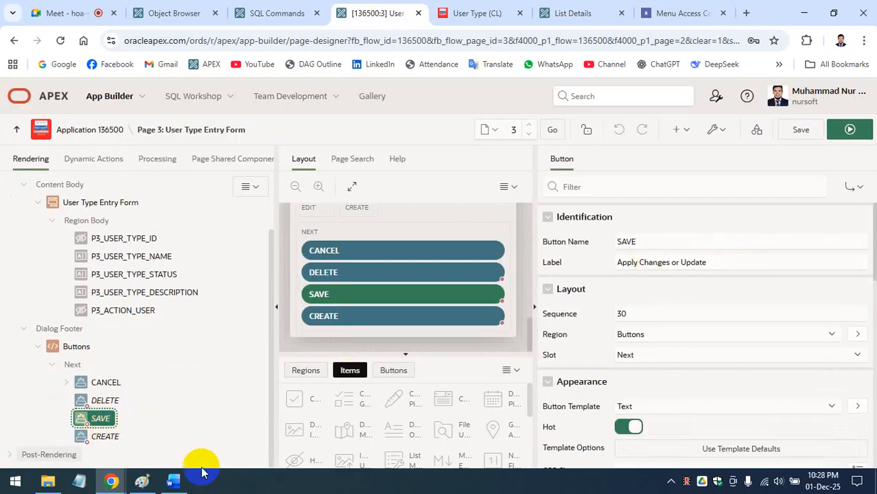
{"action": "left_click", "coordinate": [173, 482]}
{"action": "scroll", "coordinate": [311, 272], "scroll_direction": "up", "scroll_amount": 3}
{"action": "left_click", "coordinate": [313, 274]}
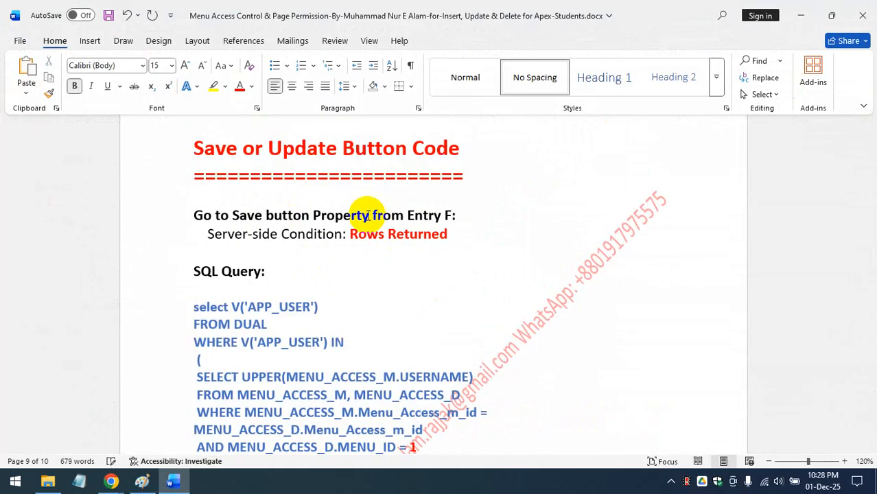
Step: Save the notes and select the 'On Report Page' heading words
{"action": "key", "text": "ctrl+s"}
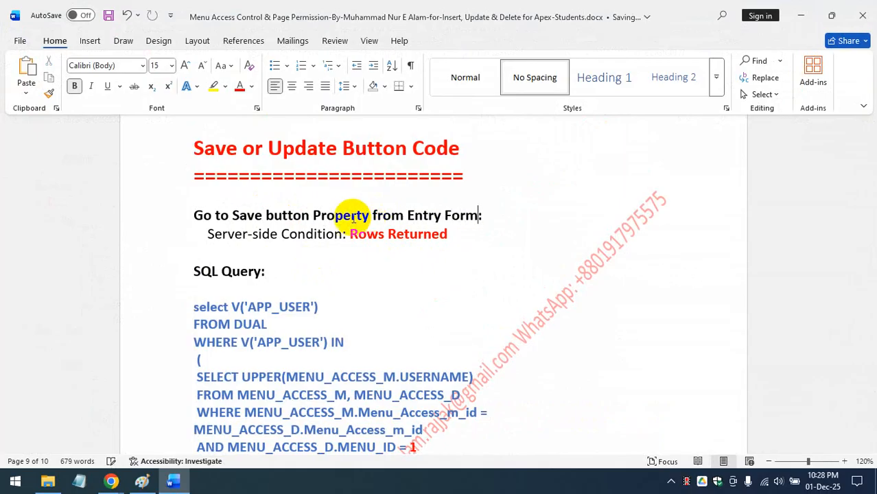
{"action": "scroll", "coordinate": [365, 211], "scroll_direction": "up", "scroll_amount": 8}
{"action": "scroll", "coordinate": [372, 221], "scroll_direction": "up", "scroll_amount": 4}
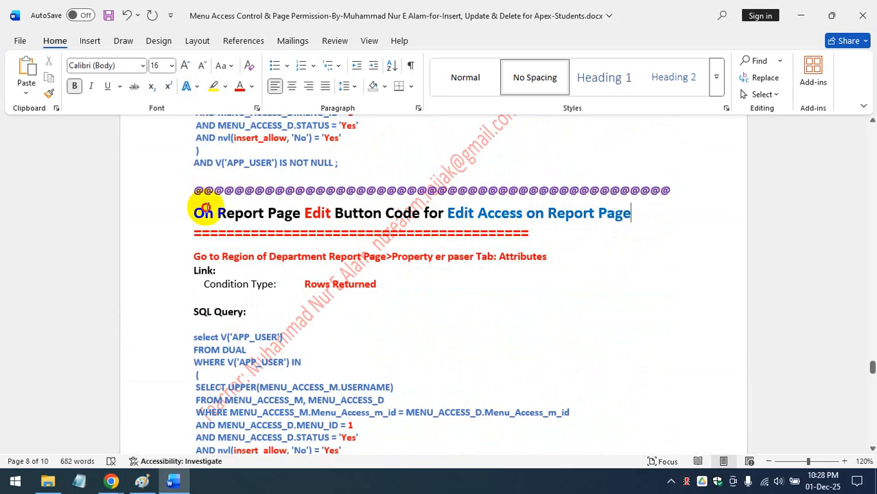
{"action": "left_click_drag", "start_coordinate": [204, 208], "coordinate": [295, 210]}
{"action": "left_click", "coordinate": [605, 226]}
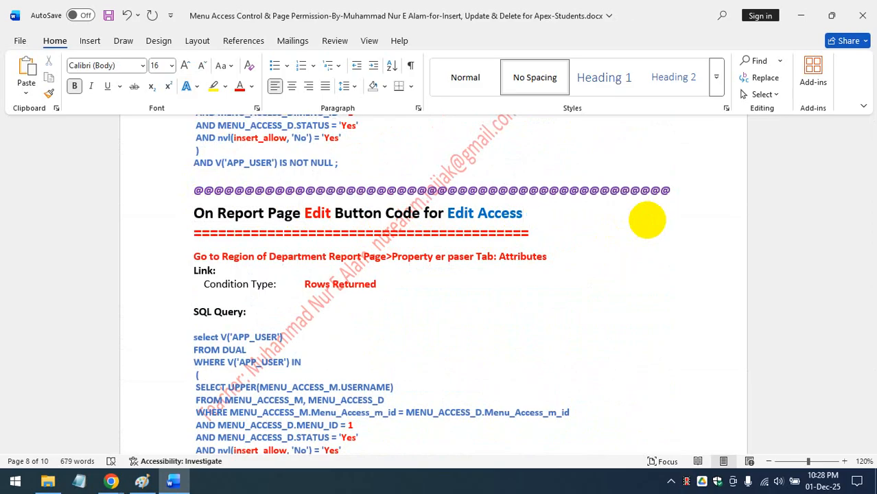
{"action": "scroll", "coordinate": [558, 255], "scroll_direction": "up", "scroll_amount": 7}
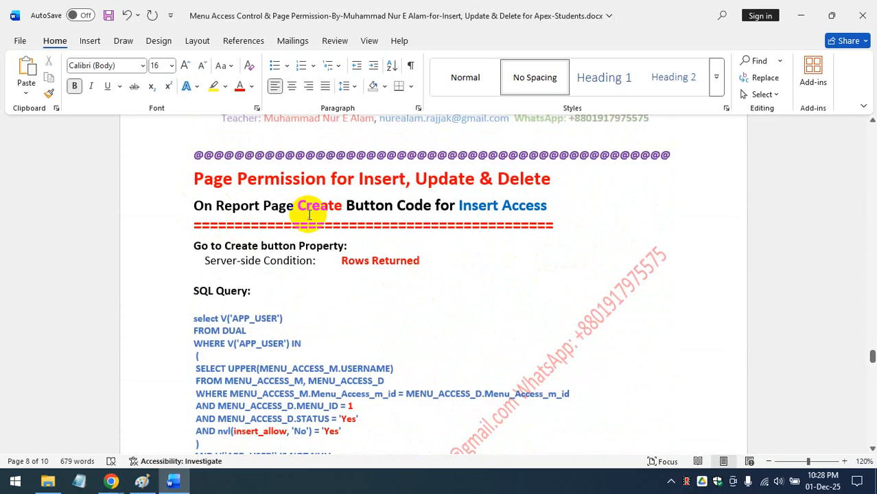
{"action": "scroll", "coordinate": [309, 215], "scroll_direction": "down", "scroll_amount": 8}
{"action": "scroll", "coordinate": [206, 213], "scroll_direction": "up", "scroll_amount": 1}
{"action": "left_click_drag", "start_coordinate": [195, 213], "coordinate": [284, 214]}
{"action": "key", "text": "ctrl+c"}
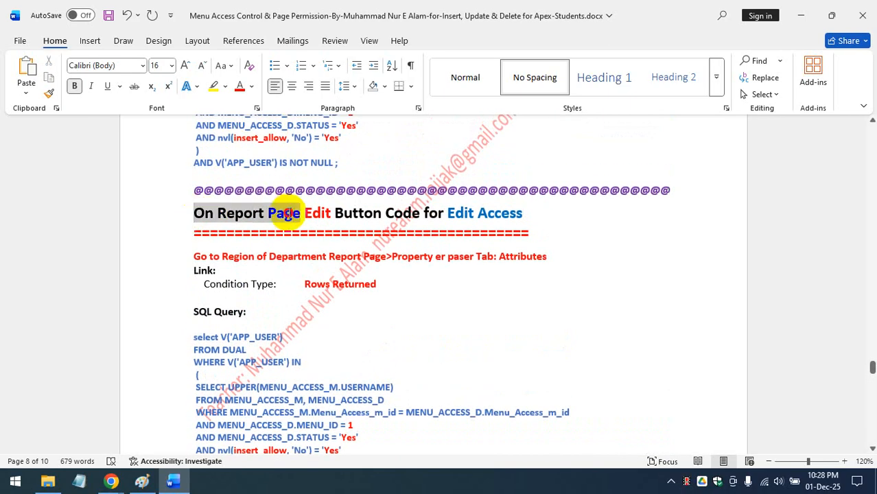
{"action": "scroll", "coordinate": [289, 264], "scroll_direction": "down", "scroll_amount": 9}
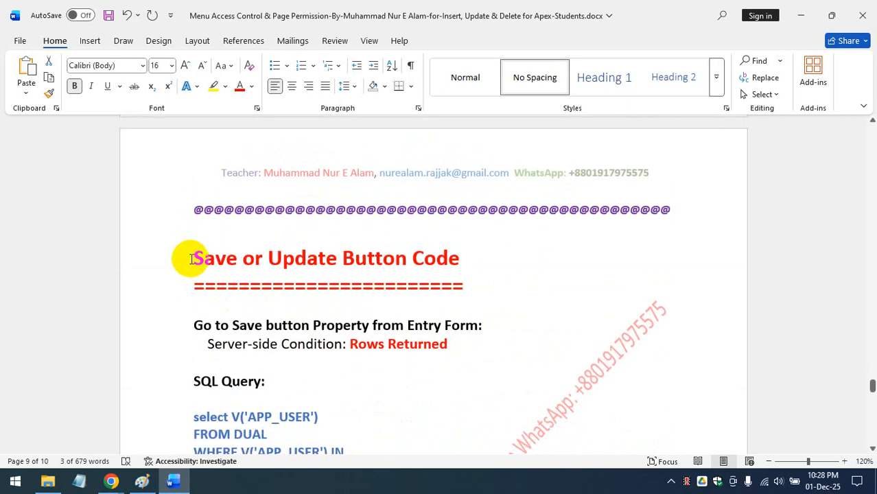
Step: Add the heading 'On form Page' before the Save or Update Button Code title
{"action": "left_click", "coordinate": [192, 258]}
{"action": "key", "text": "ctrl+v"}
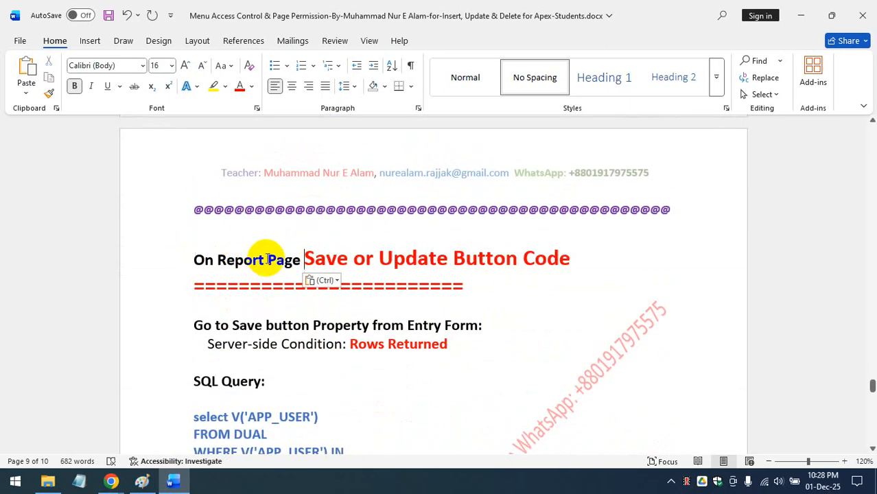
{"action": "key", "text": "BackSpace"}
{"action": "key", "text": "BackSpace"}
{"action": "key", "text": "BackSpace"}
{"action": "key", "text": "BackSpace"}
{"action": "key", "text": "BackSpace"}
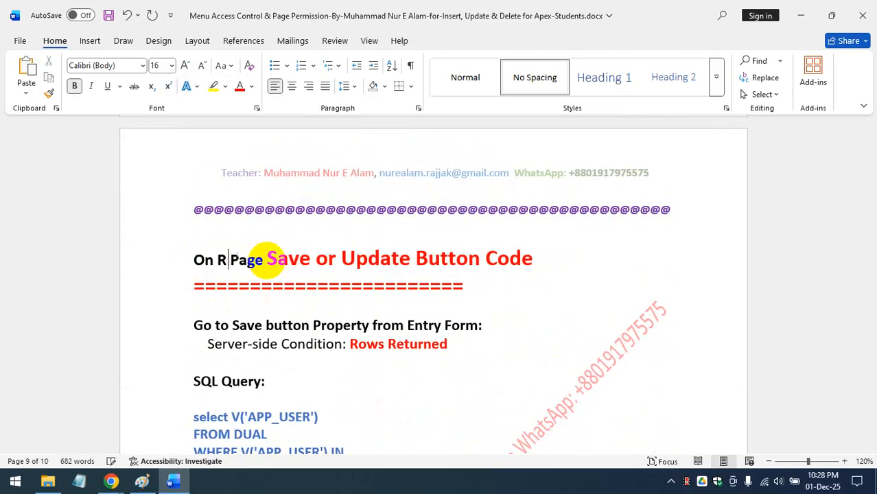
{"action": "key", "text": "BackSpace"}
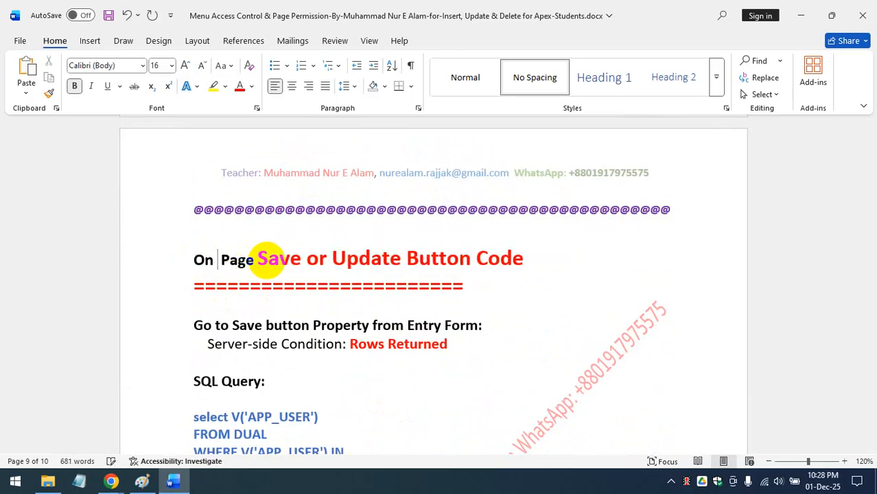
{"action": "type", "text": "form"}
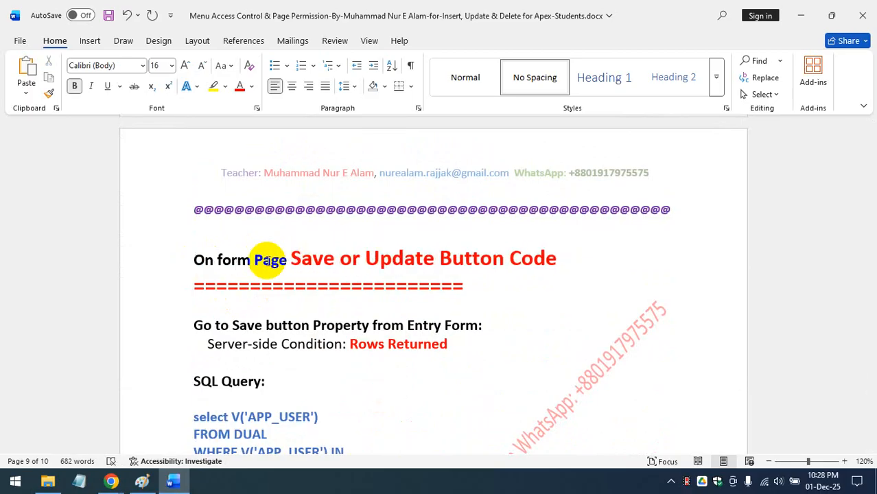
Step: Select the whole update_allow SQL query in the notes
{"action": "scroll", "coordinate": [288, 279], "scroll_direction": "down", "scroll_amount": 3}
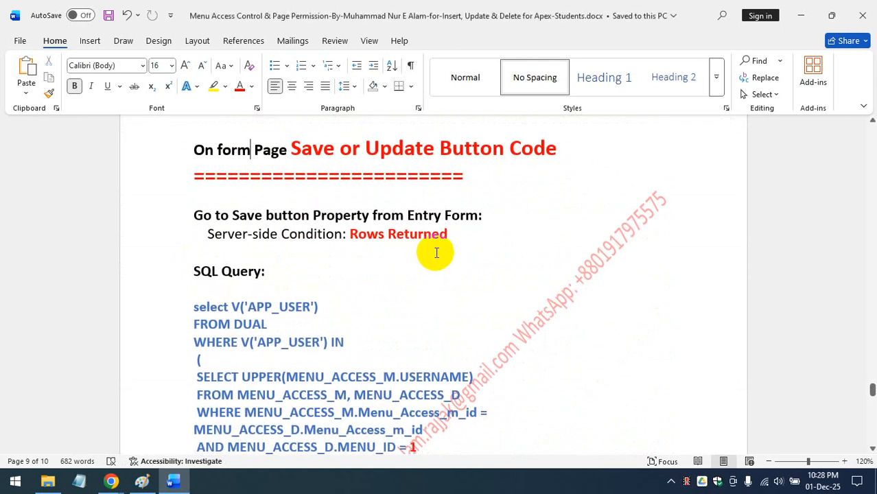
{"action": "scroll", "coordinate": [436, 254], "scroll_direction": "down", "scroll_amount": 3}
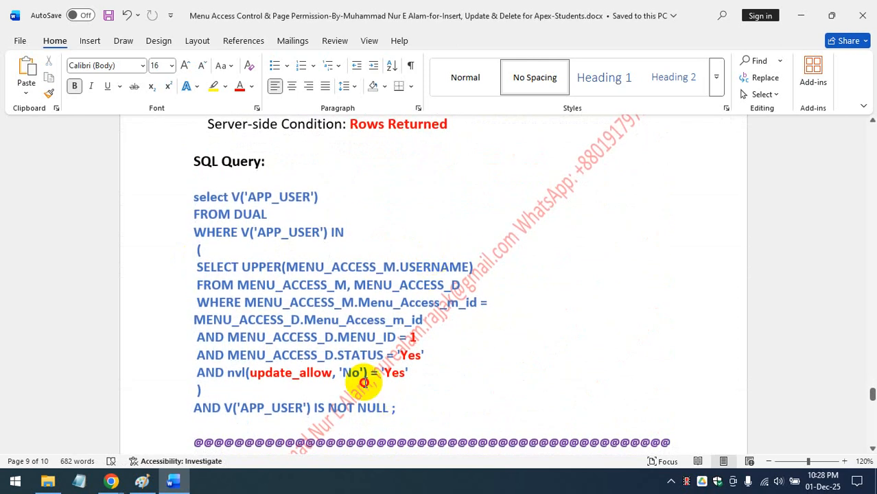
{"action": "left_click_drag", "start_coordinate": [396, 408], "coordinate": [182, 195]}
{"action": "key", "text": "ctrl+c"}
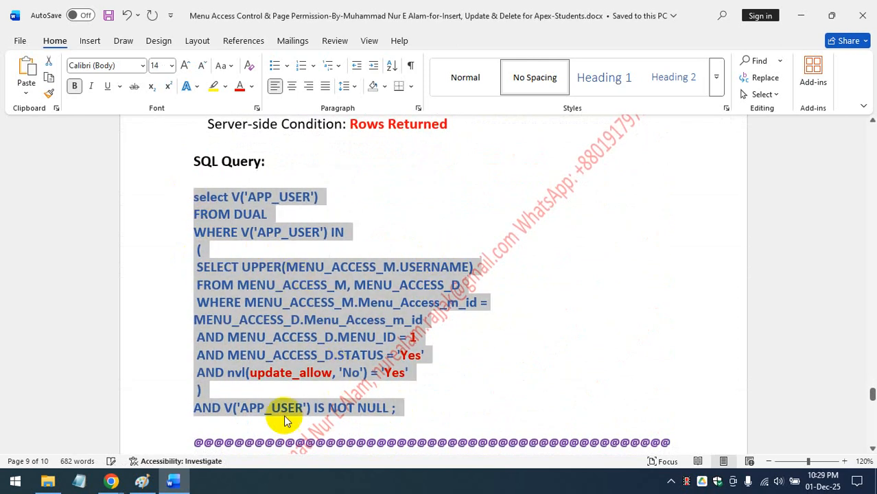
{"action": "left_click", "coordinate": [112, 480]}
{"action": "left_click", "coordinate": [59, 434]}
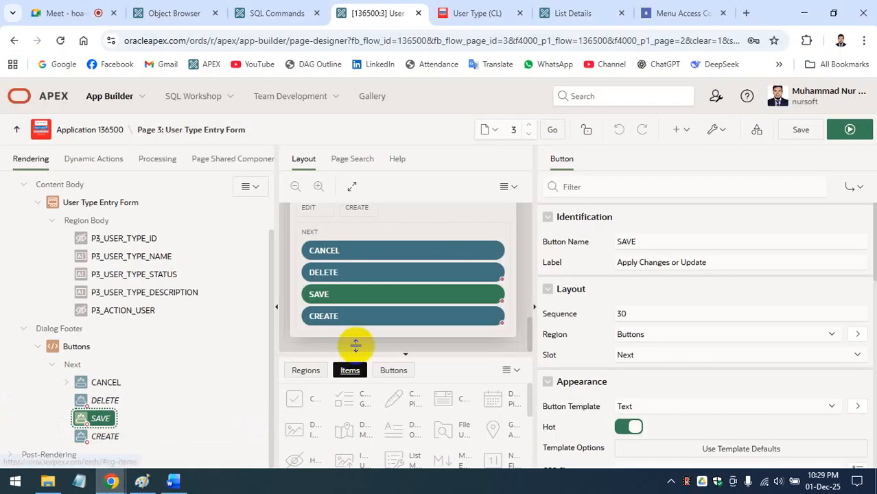
Step: Select the entry form's SAVE button and set its Server-side Condition Type to Rows returned
{"action": "left_click", "coordinate": [92, 421]}
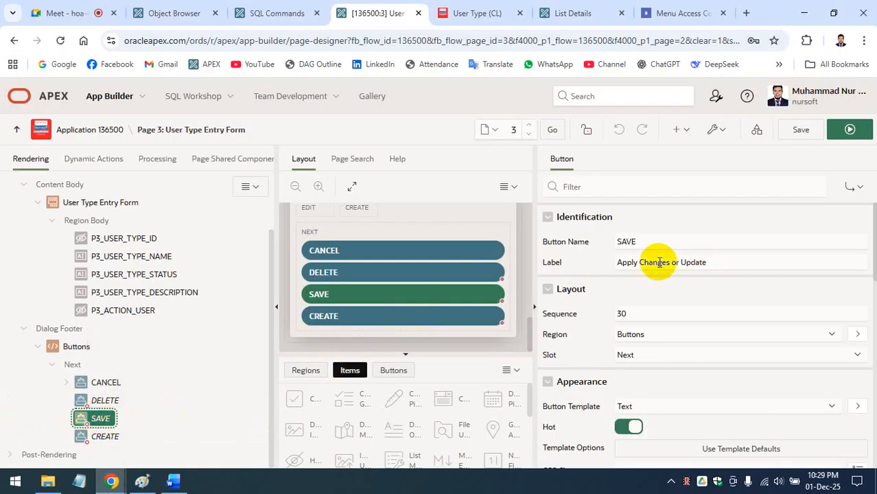
{"action": "left_click", "coordinate": [495, 7]}
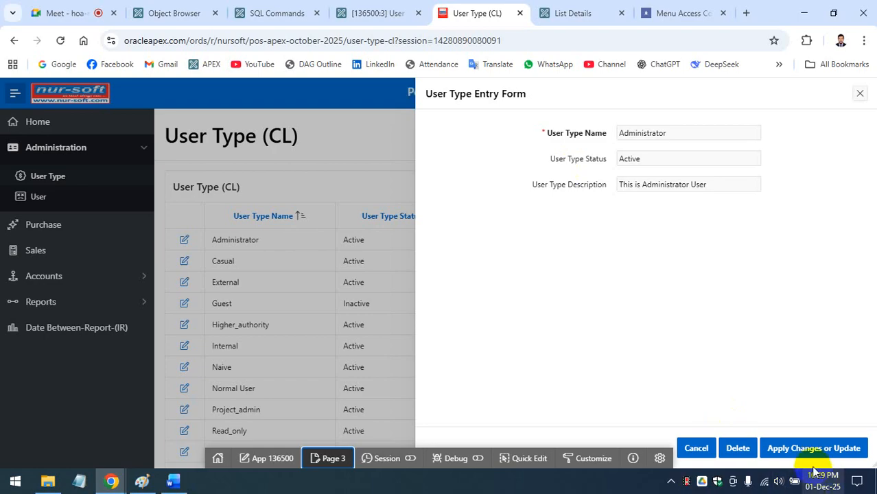
{"action": "left_click", "coordinate": [392, 14]}
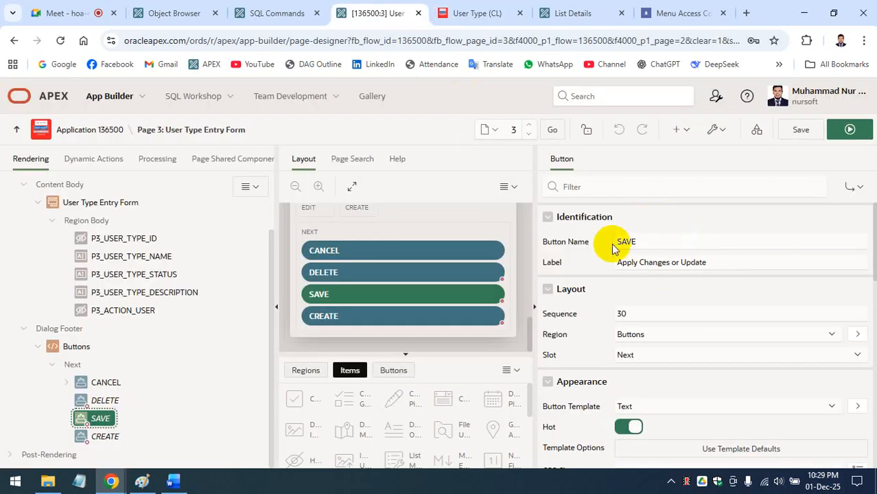
{"action": "scroll", "coordinate": [680, 352], "scroll_direction": "down", "scroll_amount": 4}
{"action": "scroll", "coordinate": [683, 355], "scroll_direction": "down", "scroll_amount": 6}
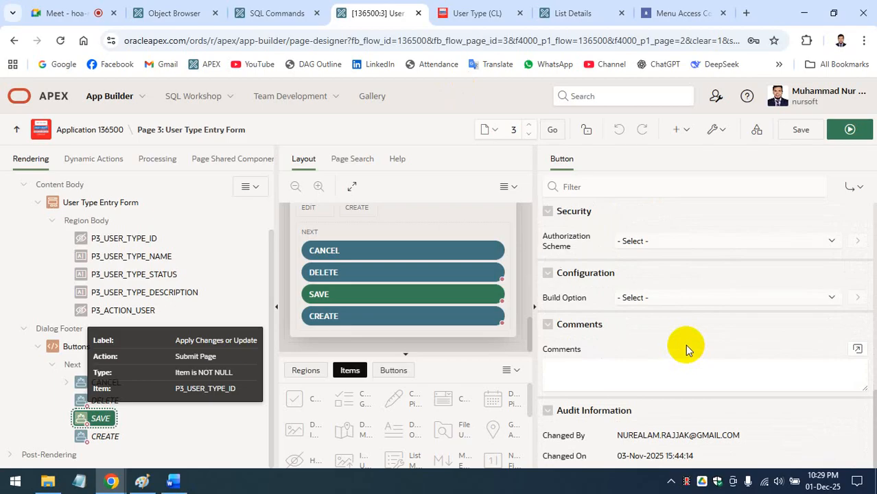
{"action": "scroll", "coordinate": [685, 345], "scroll_direction": "up", "scroll_amount": 2}
{"action": "scroll", "coordinate": [622, 346], "scroll_direction": "up", "scroll_amount": 1}
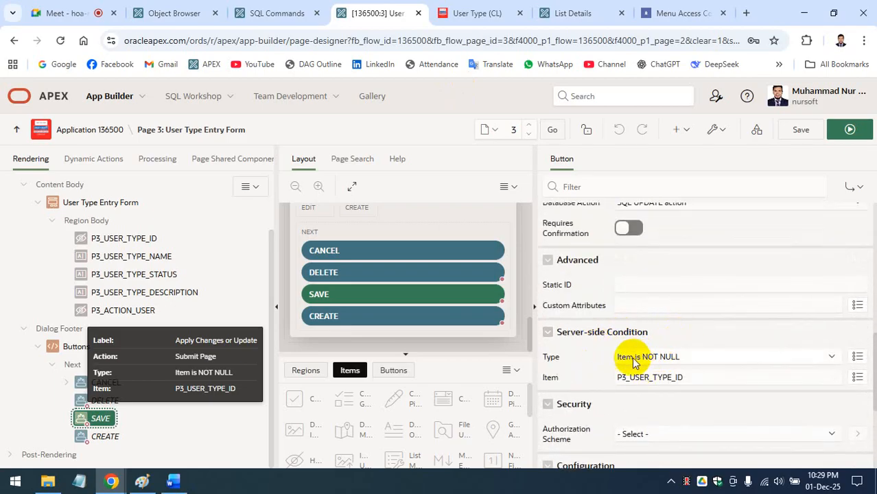
{"action": "left_click", "coordinate": [686, 357]}
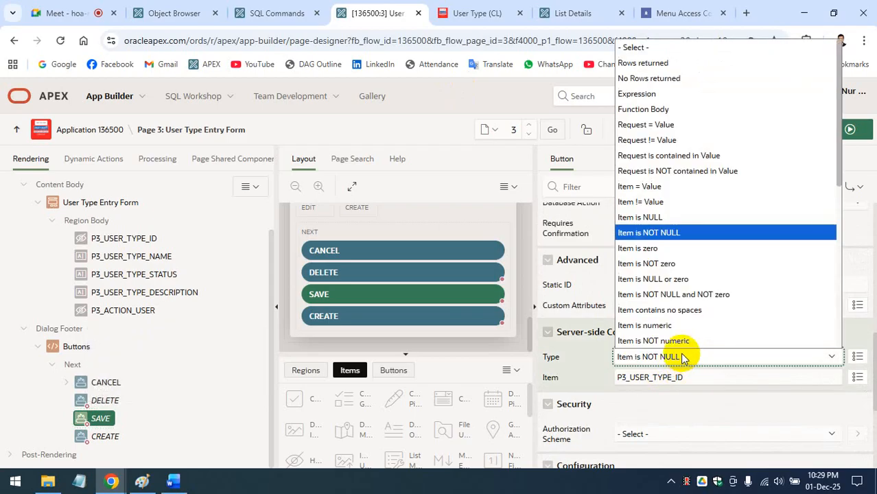
{"action": "left_click", "coordinate": [666, 63]}
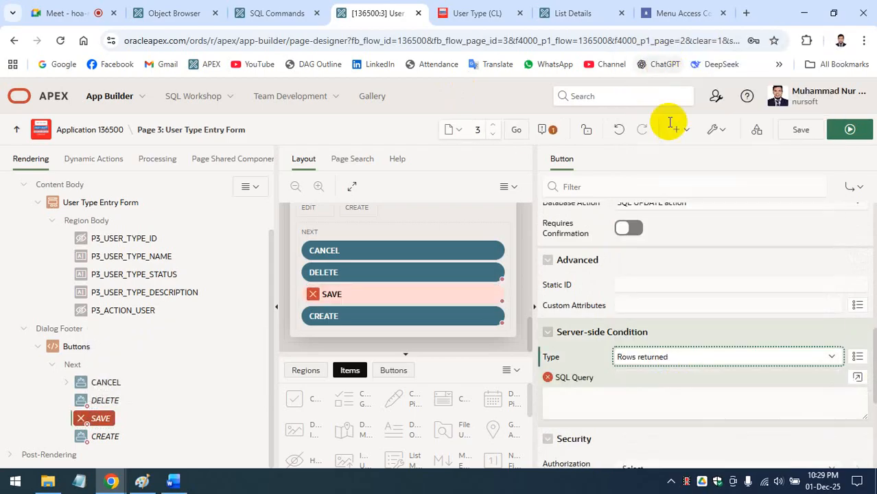
Step: Paste the update_allow permission query into the code editor, validate it and accept it
{"action": "left_click", "coordinate": [857, 380]}
{"action": "key", "text": "ctrl+v"}
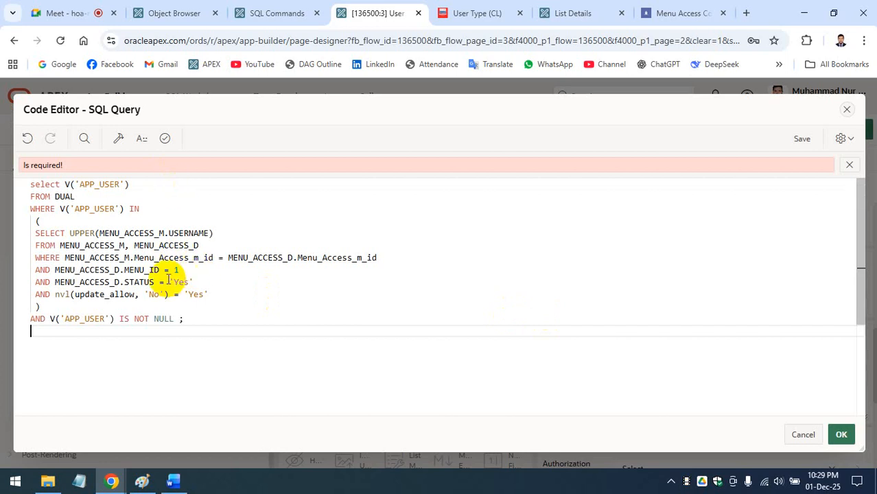
{"action": "double_click", "coordinate": [96, 296]}
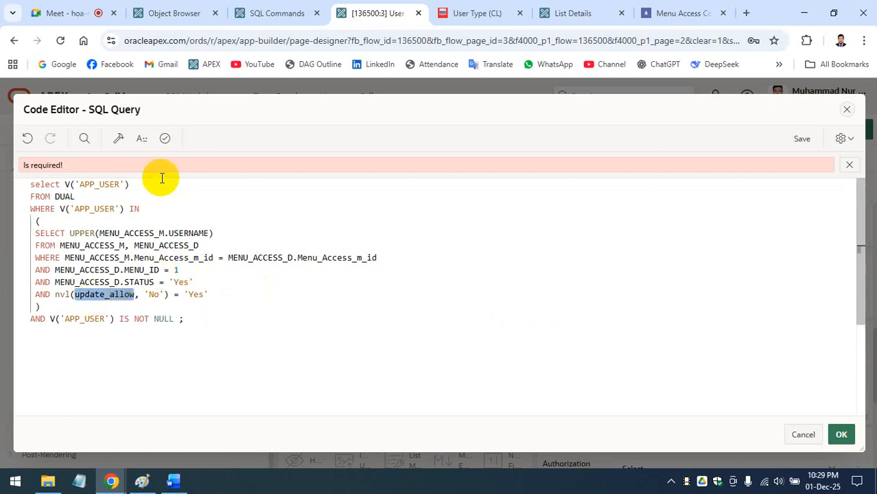
{"action": "left_click", "coordinate": [165, 138]}
{"action": "left_click", "coordinate": [168, 13]}
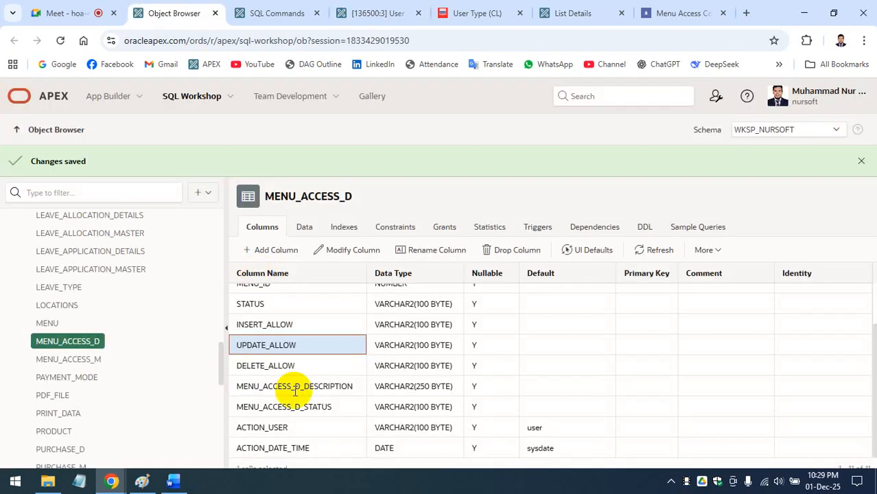
{"action": "left_click", "coordinate": [282, 13]}
{"action": "left_click", "coordinate": [381, 8]}
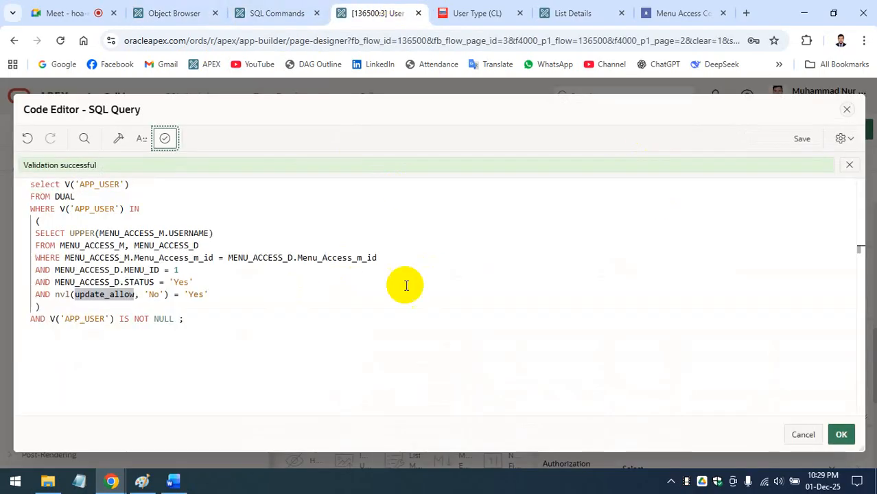
{"action": "left_click", "coordinate": [843, 434]}
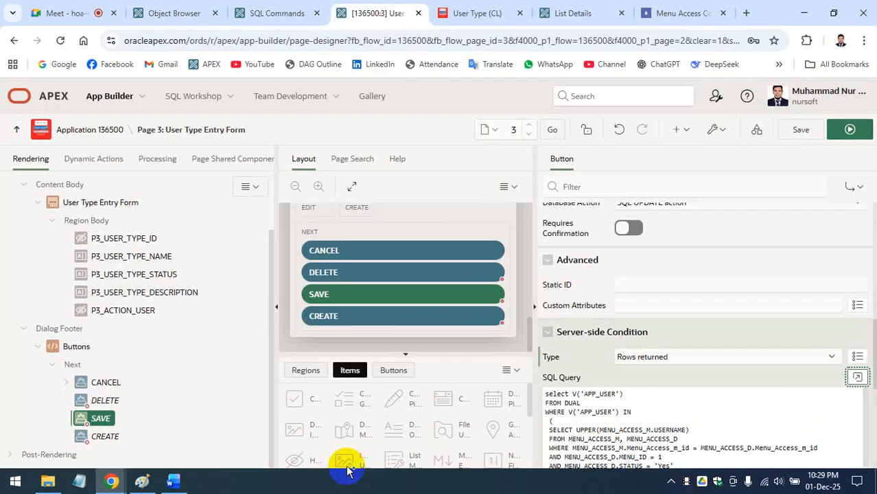
Step: Select the DELETE button, check the running entry form, and bring the Word notes back
{"action": "left_click", "coordinate": [103, 400]}
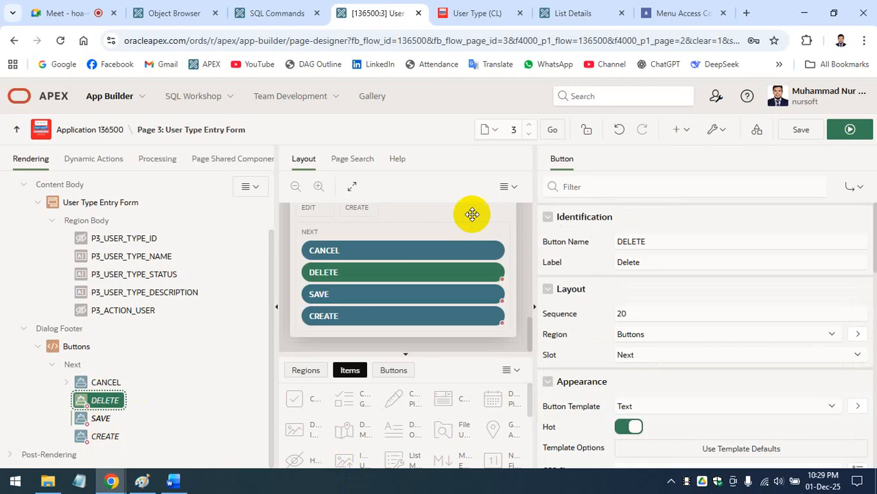
{"action": "left_click", "coordinate": [560, 13]}
{"action": "left_click", "coordinate": [497, 13]}
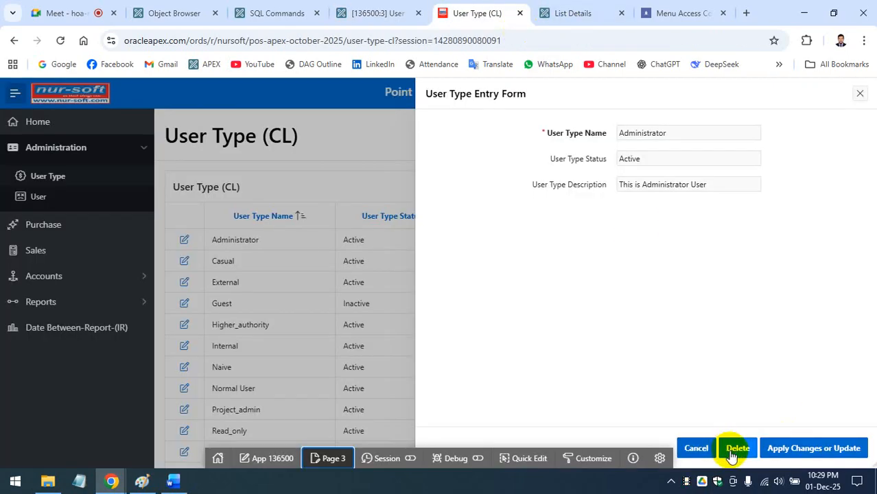
{"action": "left_click", "coordinate": [360, 11]}
{"action": "left_click", "coordinate": [173, 482]}
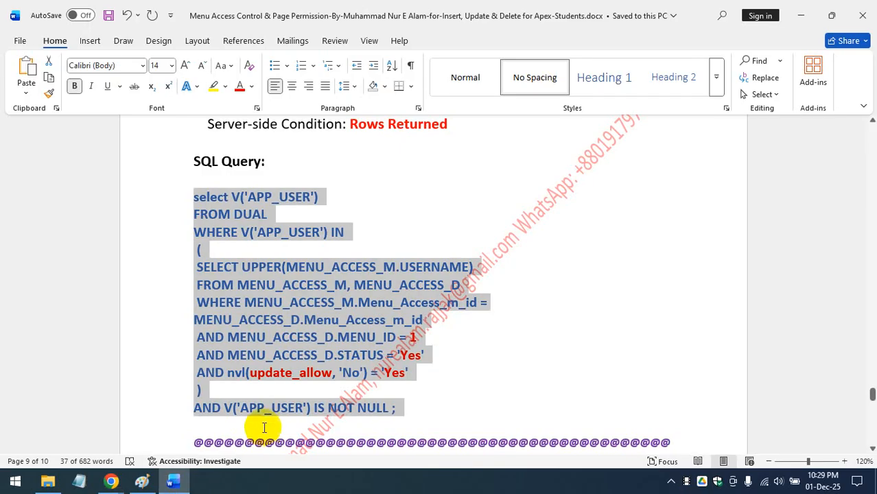
Step: Copy the 'On form Page' label and paste it before the Delete Button Code heading
{"action": "scroll", "coordinate": [309, 405], "scroll_direction": "down", "scroll_amount": 12}
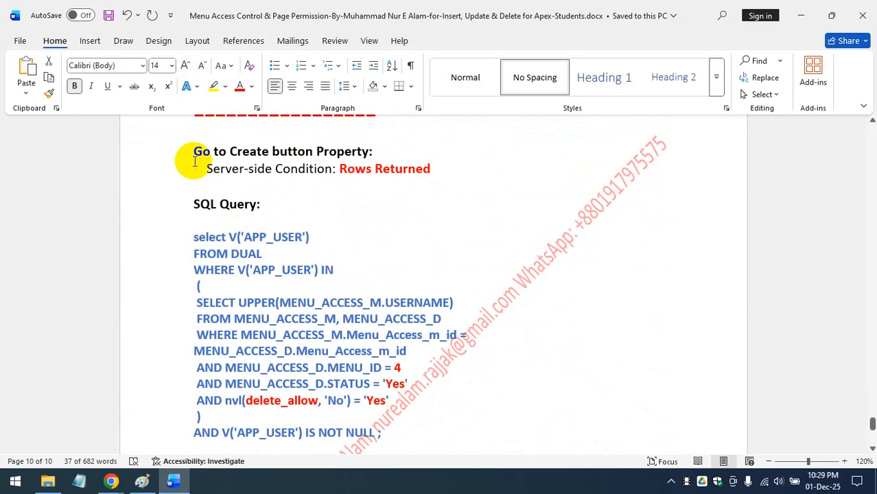
{"action": "scroll", "coordinate": [196, 172], "scroll_direction": "up", "scroll_amount": 2}
{"action": "left_click", "coordinate": [192, 160]}
{"action": "scroll", "coordinate": [287, 282], "scroll_direction": "up", "scroll_amount": 15}
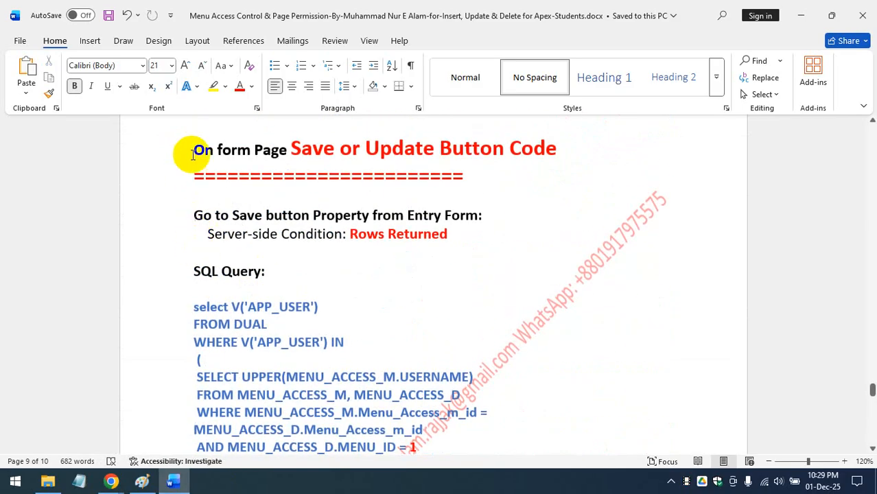
{"action": "left_click_drag", "start_coordinate": [191, 146], "coordinate": [244, 149]}
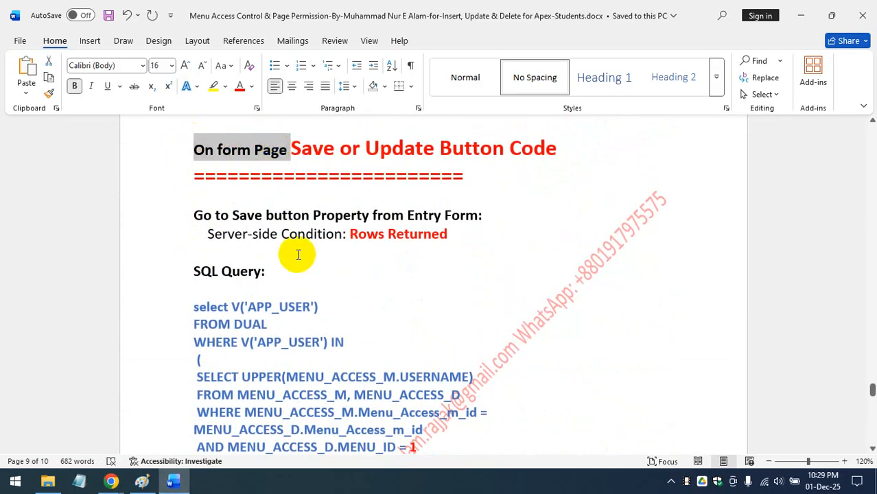
{"action": "scroll", "coordinate": [303, 264], "scroll_direction": "down", "scroll_amount": 10}
{"action": "scroll", "coordinate": [296, 290], "scroll_direction": "down", "scroll_amount": 2}
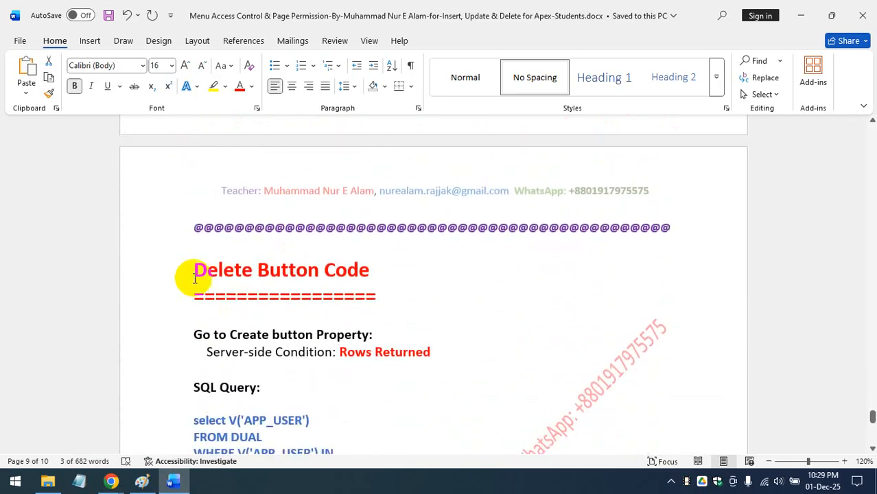
{"action": "left_click", "coordinate": [195, 272]}
{"action": "type", "text": "On form Page"}
Step: Change 'Create' to 'Delete' on the Go to line and the MENU_ID value from 4 to 1
{"action": "left_click", "coordinate": [430, 295]}
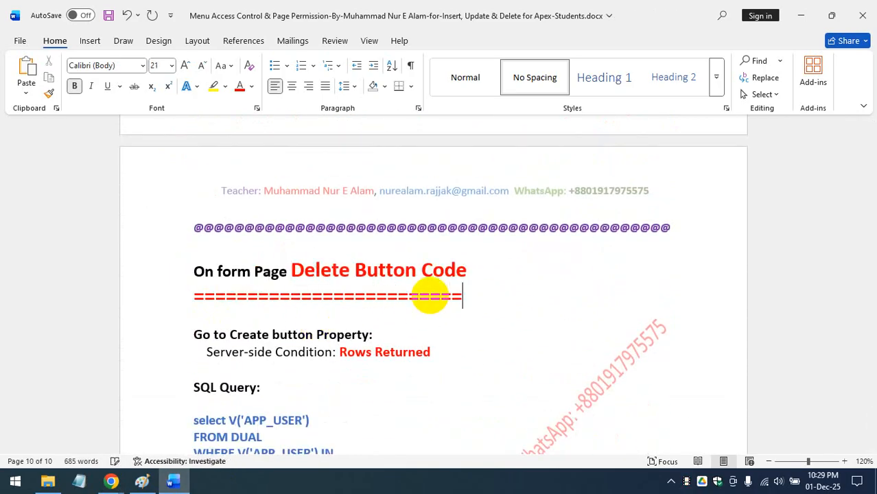
{"action": "scroll", "coordinate": [459, 330], "scroll_direction": "down", "scroll_amount": 3}
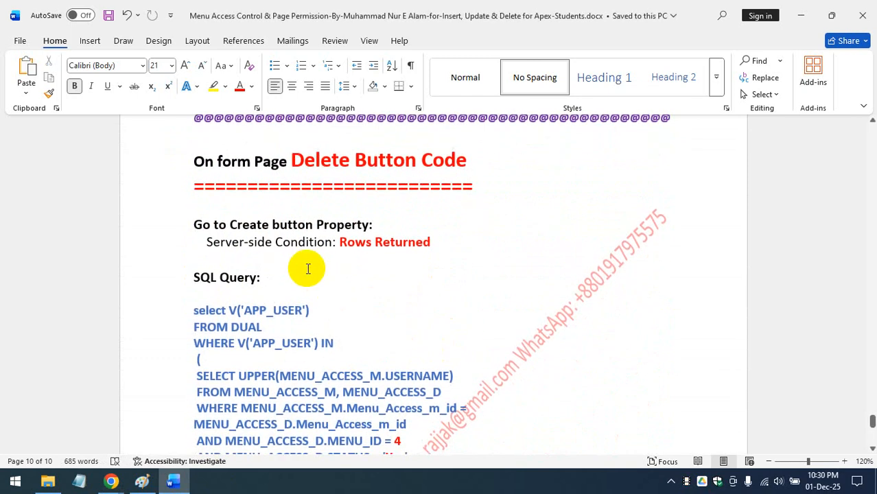
{"action": "left_click", "coordinate": [271, 223]}
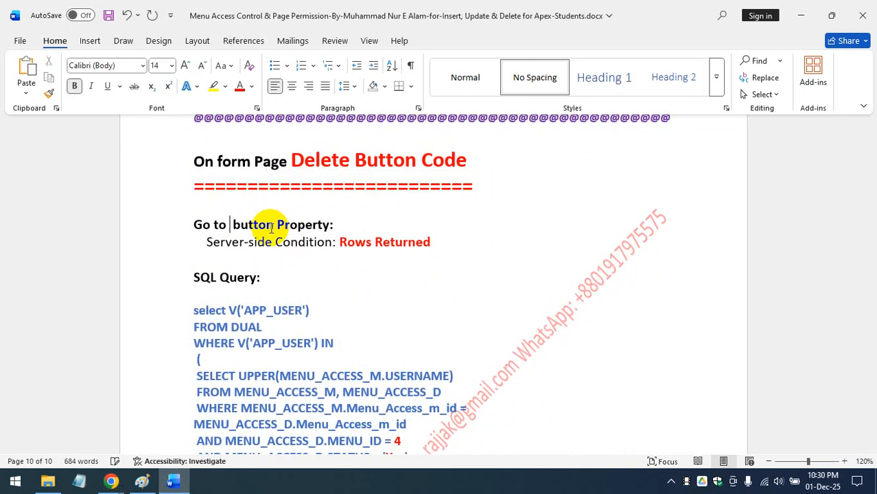
{"action": "scroll", "coordinate": [362, 328], "scroll_direction": "down", "scroll_amount": 3}
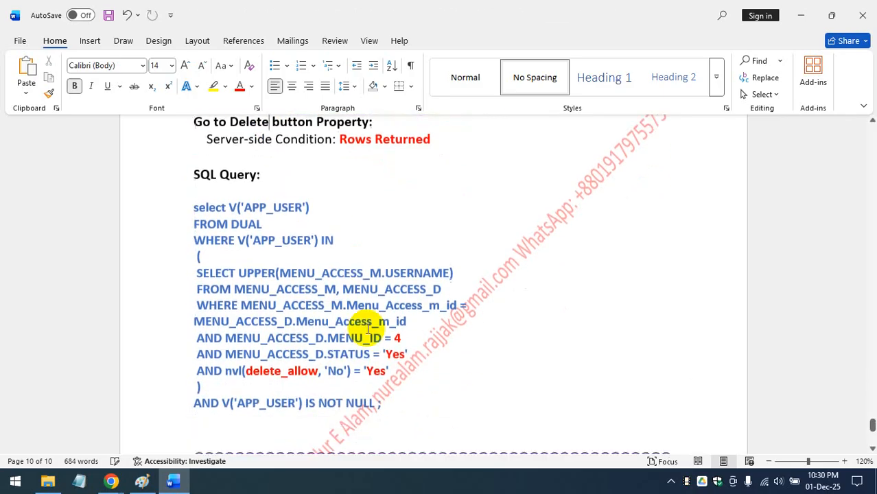
{"action": "left_click", "coordinate": [398, 331]}
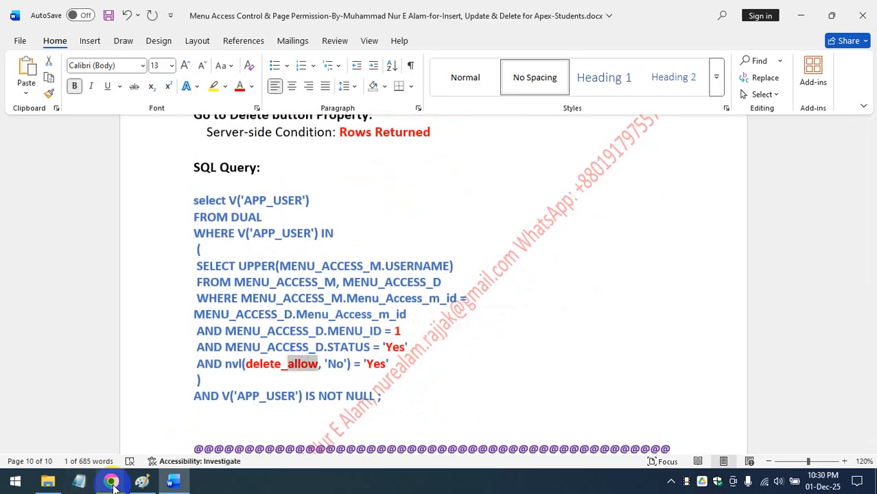
{"action": "mouse_move", "coordinate": [111, 481]}
{"action": "left_click", "coordinate": [134, 412]}
{"action": "left_click", "coordinate": [174, 13]}
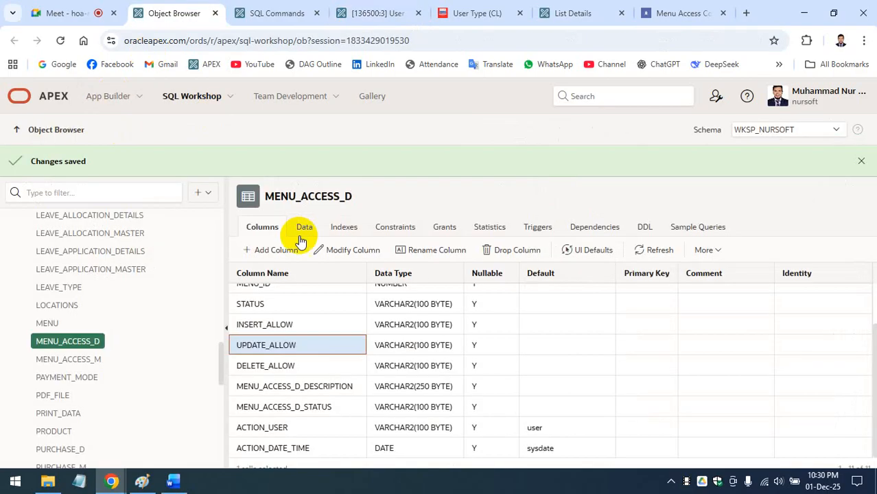
Step: Check the DELETE_ALLOW column and copy the delete-permission SQL query from the Word notes
{"action": "left_click", "coordinate": [280, 366]}
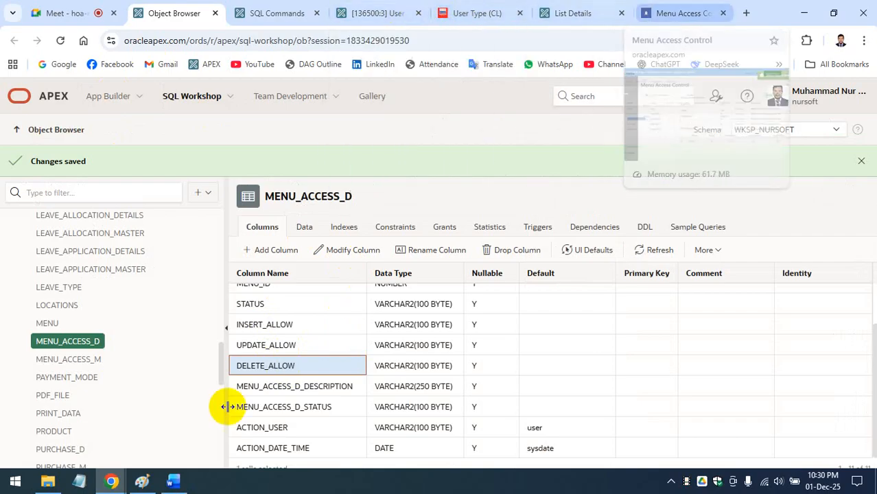
{"action": "left_click", "coordinate": [173, 482]}
{"action": "left_click_drag", "start_coordinate": [413, 395], "coordinate": [195, 199]}
{"action": "key", "text": "ctrl+s"}
{"action": "left_click", "coordinate": [800, 16]}
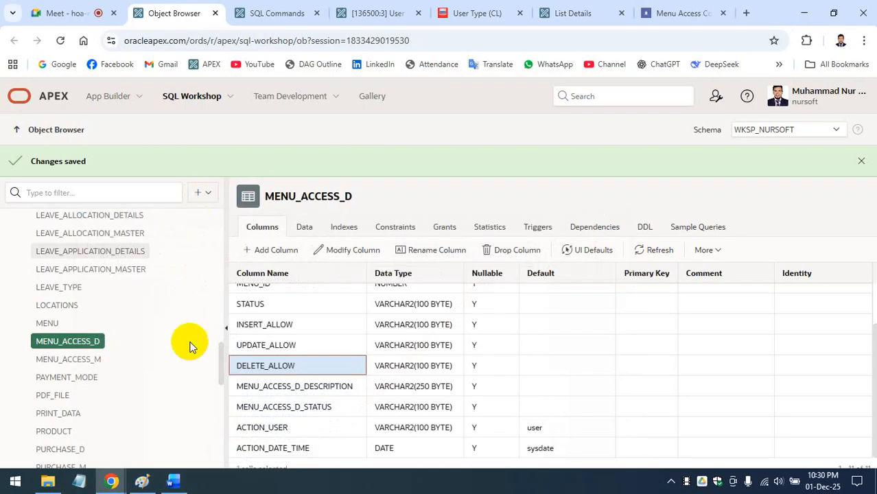
Step: Set the User Type Entry Form DELETE button's Server-side Condition Type to Rows returned
{"action": "left_click", "coordinate": [374, 7]}
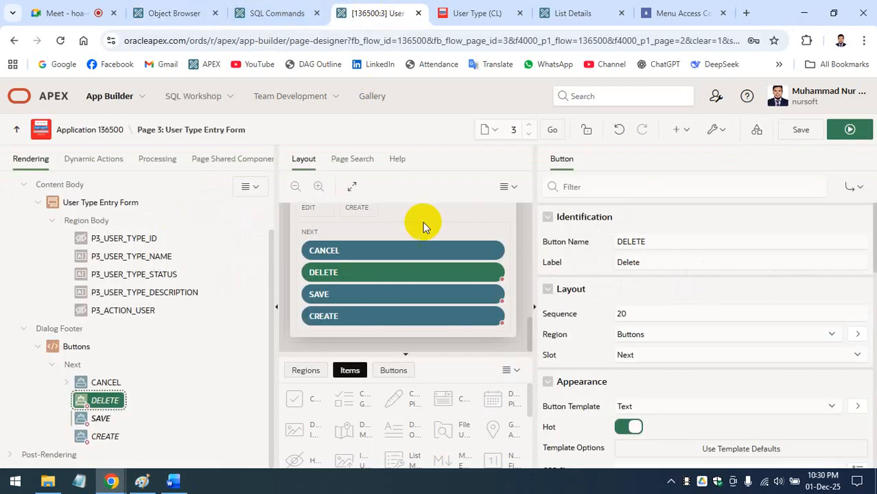
{"action": "scroll", "coordinate": [664, 316], "scroll_direction": "down", "scroll_amount": 5}
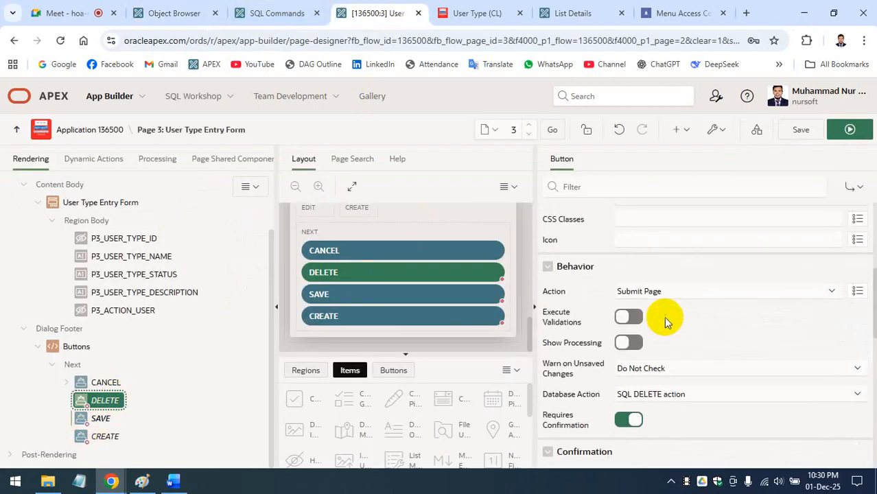
{"action": "scroll", "coordinate": [650, 324], "scroll_direction": "down", "scroll_amount": 1}
{"action": "scroll", "coordinate": [656, 323], "scroll_direction": "down", "scroll_amount": 3}
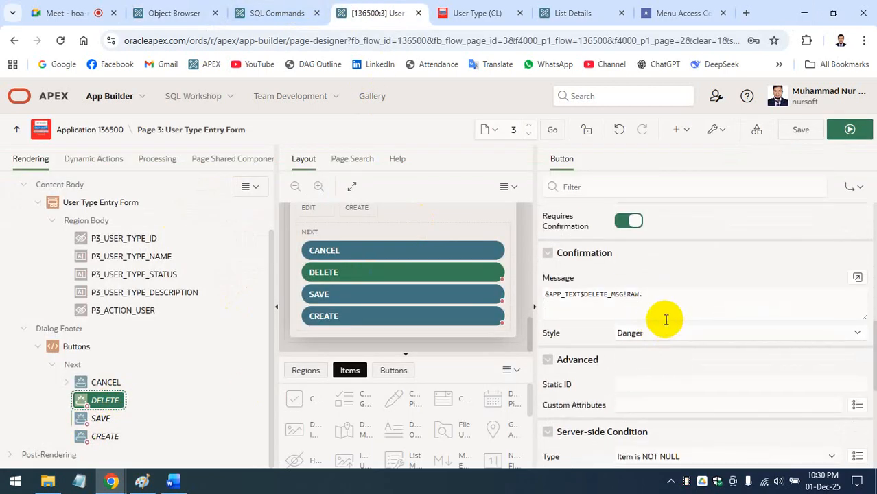
{"action": "scroll", "coordinate": [669, 320], "scroll_direction": "down", "scroll_amount": 2}
{"action": "scroll", "coordinate": [681, 336], "scroll_direction": "down", "scroll_amount": 1}
{"action": "left_click", "coordinate": [689, 330]}
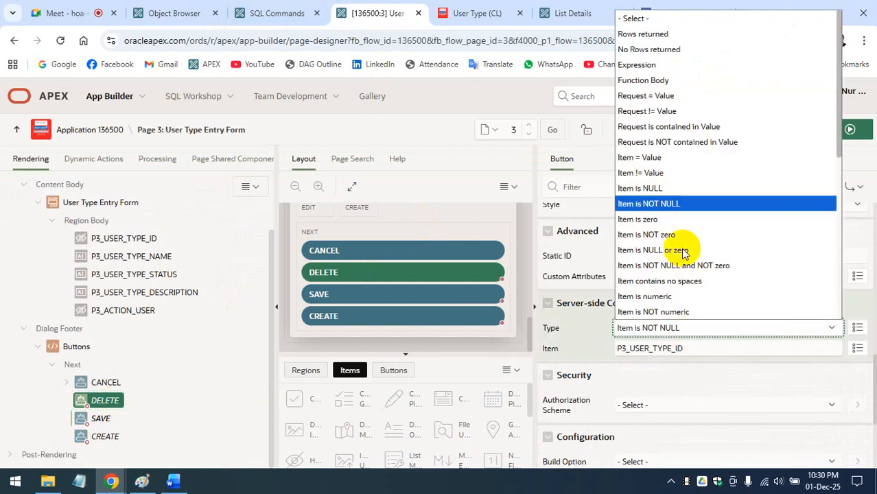
{"action": "key", "text": "Escape"}
{"action": "left_click", "coordinate": [712, 157]}
Step: Paste the delete_allow query, validate and accept it, then save the page
{"action": "left_click", "coordinate": [685, 373]}
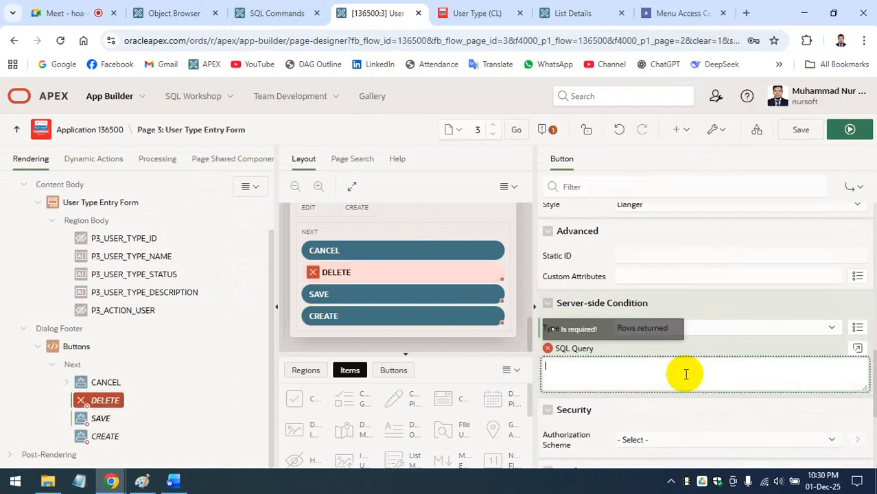
{"action": "key", "text": "ctrl+v"}
{"action": "left_click", "coordinate": [858, 349]}
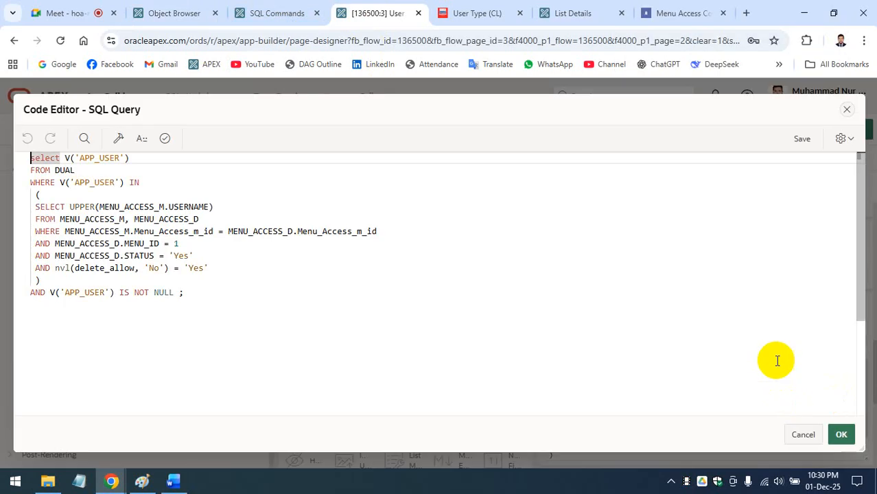
{"action": "left_click", "coordinate": [168, 143]}
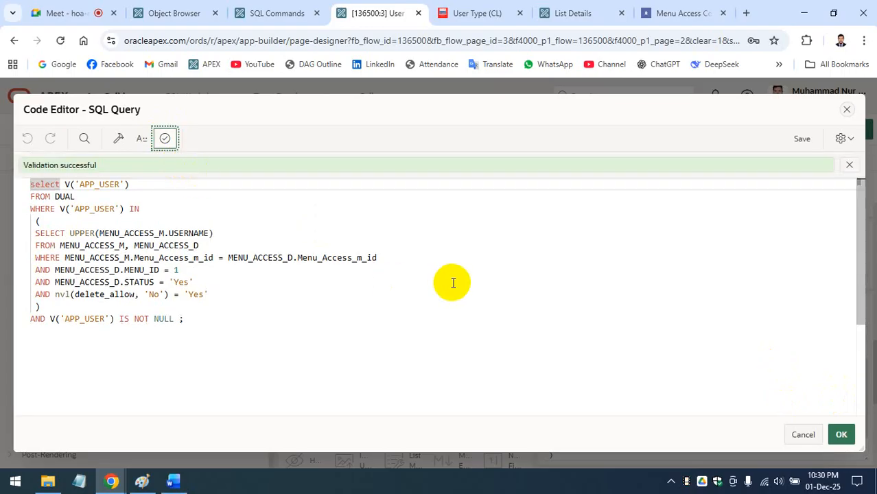
{"action": "left_click", "coordinate": [841, 435]}
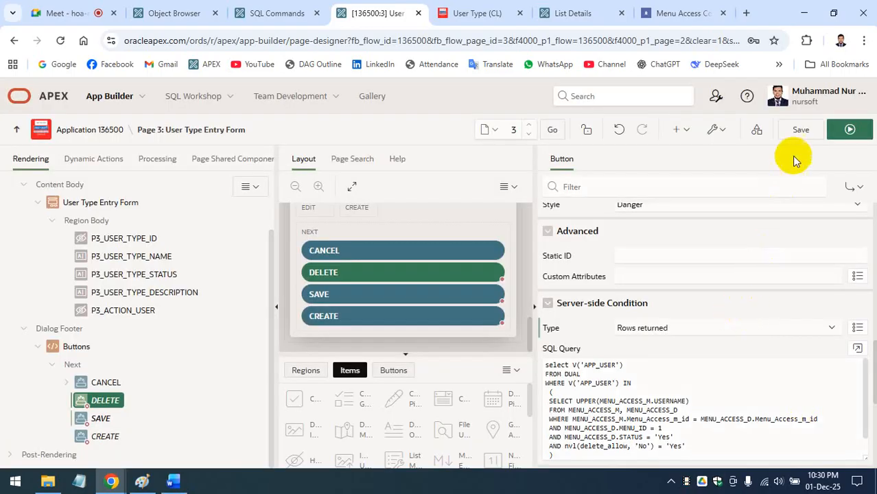
{"action": "left_click", "coordinate": [800, 131]}
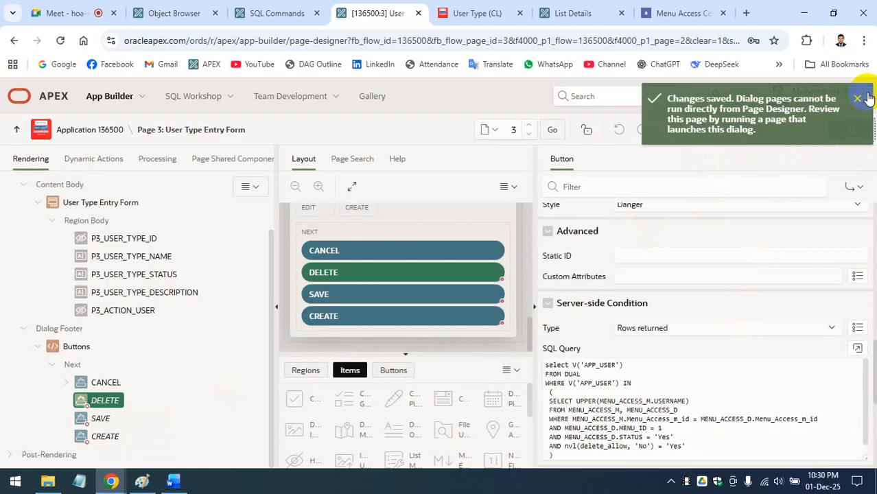
Step: Close the entry form, review the menu access permissions, and reload the User Type report
{"action": "left_click", "coordinate": [474, 13]}
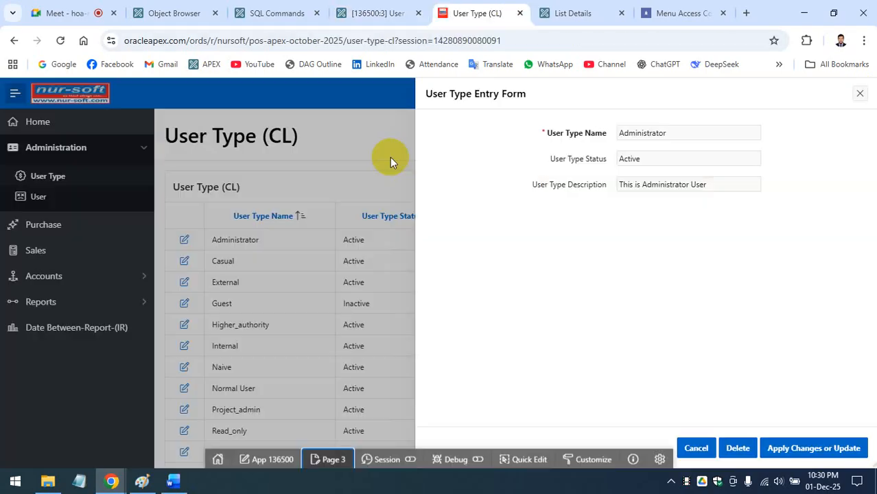
{"action": "left_click", "coordinate": [859, 93]}
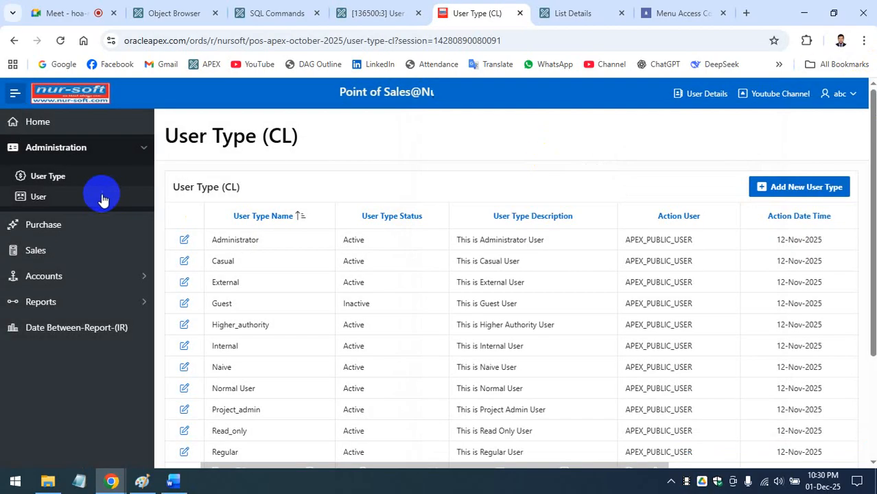
{"action": "left_click", "coordinate": [675, 12]}
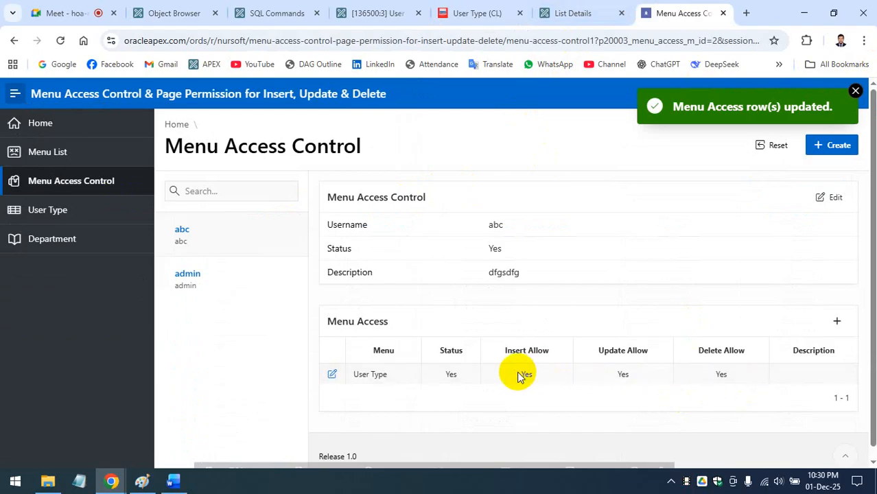
{"action": "left_click", "coordinate": [478, 13]}
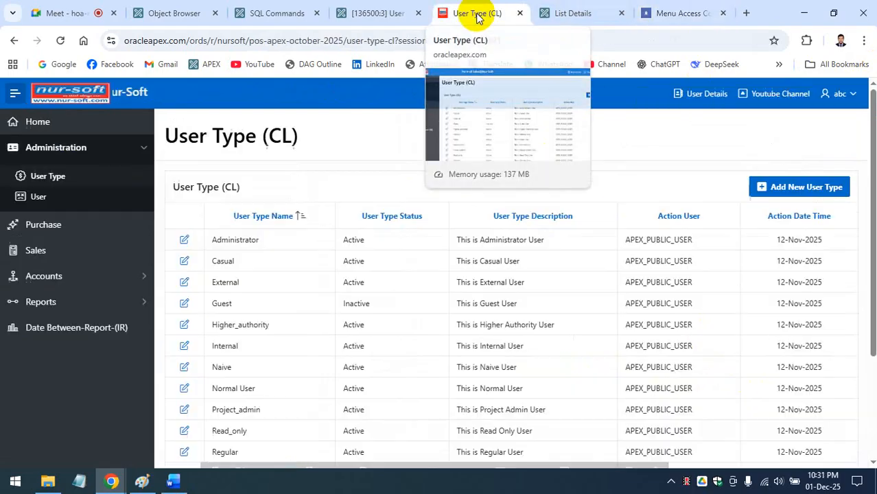
{"action": "left_click", "coordinate": [62, 177]}
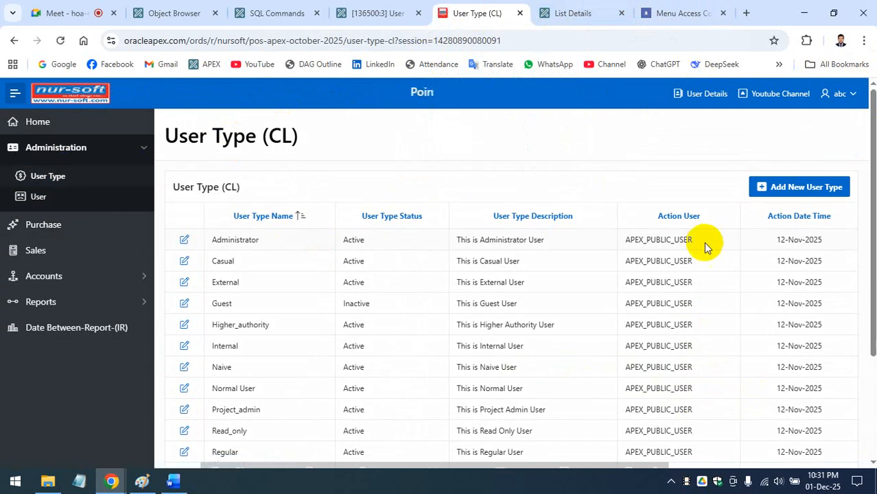
{"action": "scroll", "coordinate": [439, 310], "scroll_direction": "down", "scroll_amount": 3}
Step: Open the sgdsgf record and overwrite its name and status with w characters
{"action": "left_click", "coordinate": [184, 393]}
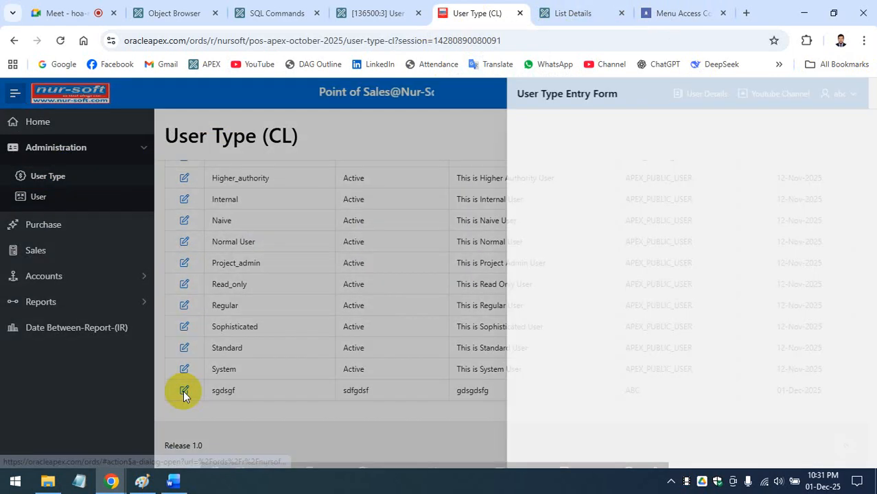
{"action": "left_click", "coordinate": [594, 135]}
{"action": "key", "text": "ctrl+a"}
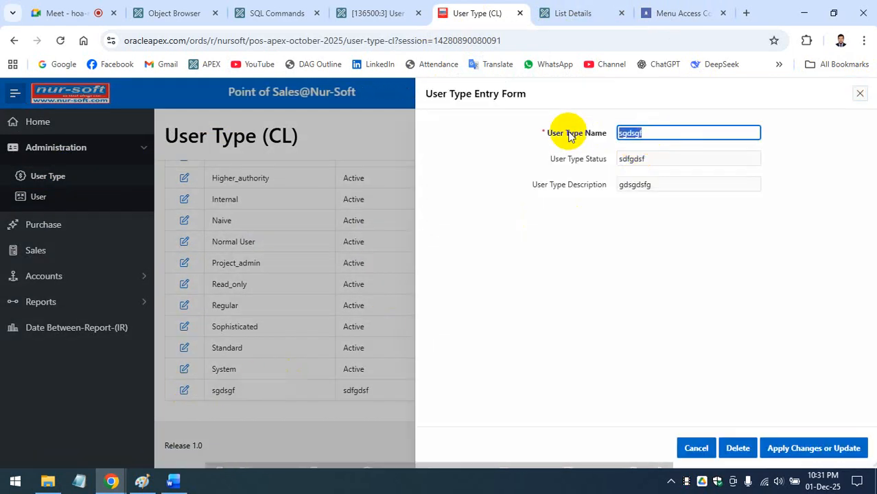
{"action": "type", "text": "w"}
{"action": "left_click", "coordinate": [672, 160]}
{"action": "key", "text": "ctrl+a"}
{"action": "type", "text": "wwwwww"}
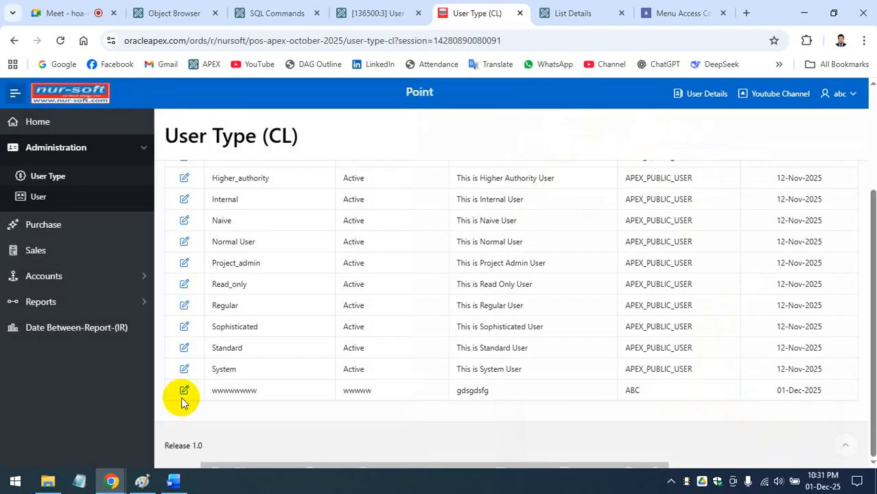
Step: Delete the wwwwwwwww user type record
{"action": "left_click", "coordinate": [184, 393]}
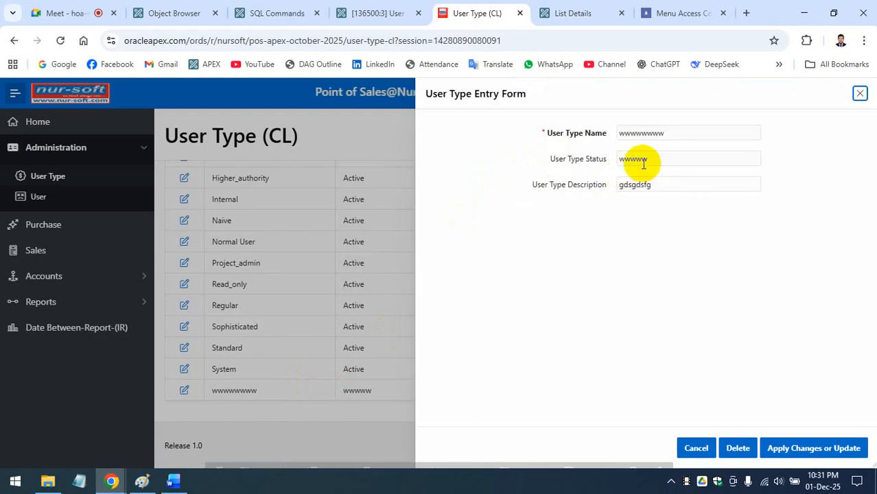
{"action": "left_click", "coordinate": [740, 448]}
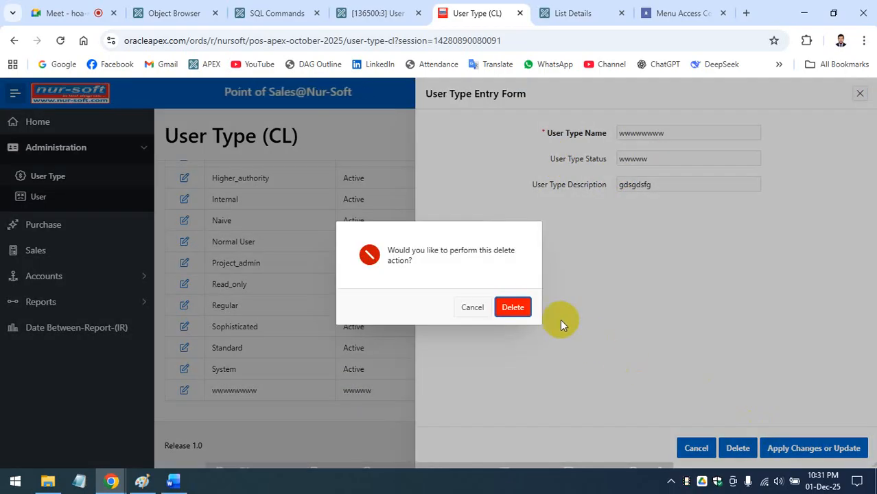
{"action": "left_click", "coordinate": [509, 307]}
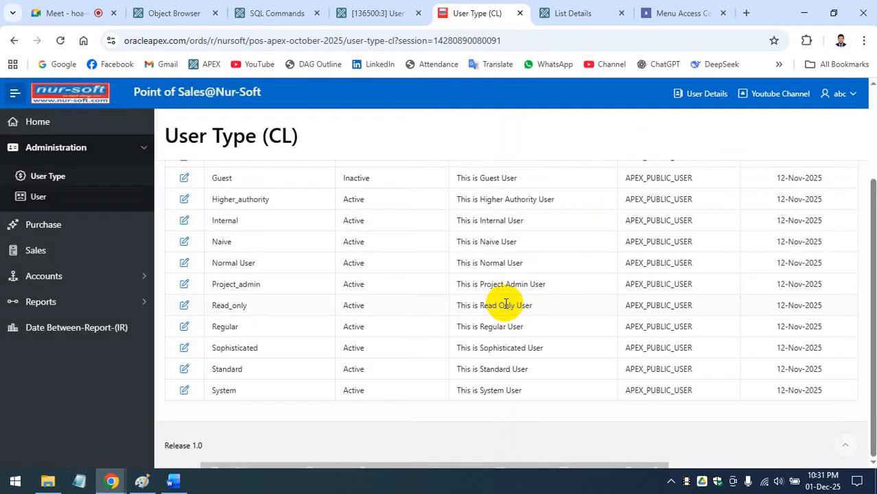
Step: Add a user type with www as Name, Status and Description, then view the new row
{"action": "scroll", "coordinate": [506, 305], "scroll_direction": "up", "scroll_amount": 3}
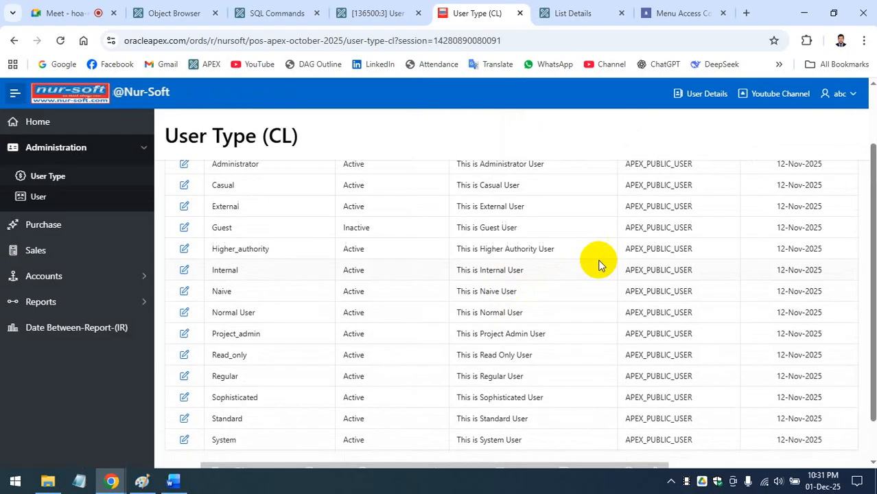
{"action": "left_click", "coordinate": [786, 188]}
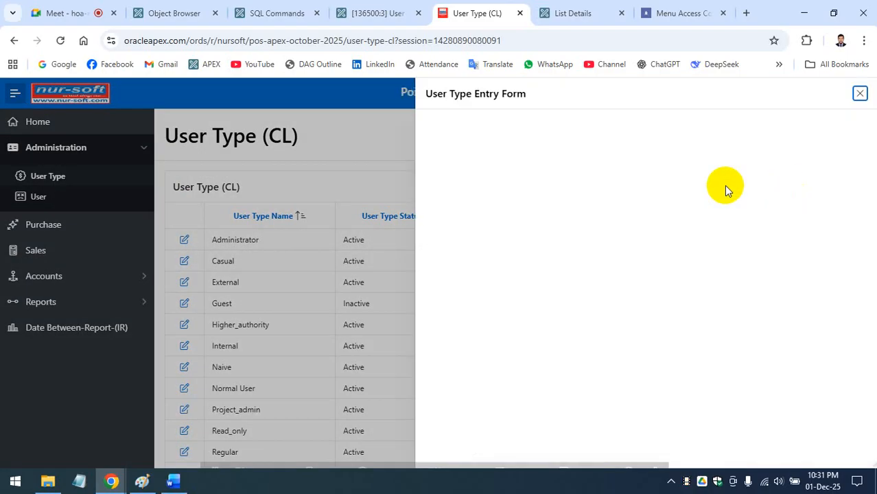
{"action": "left_click", "coordinate": [663, 132]}
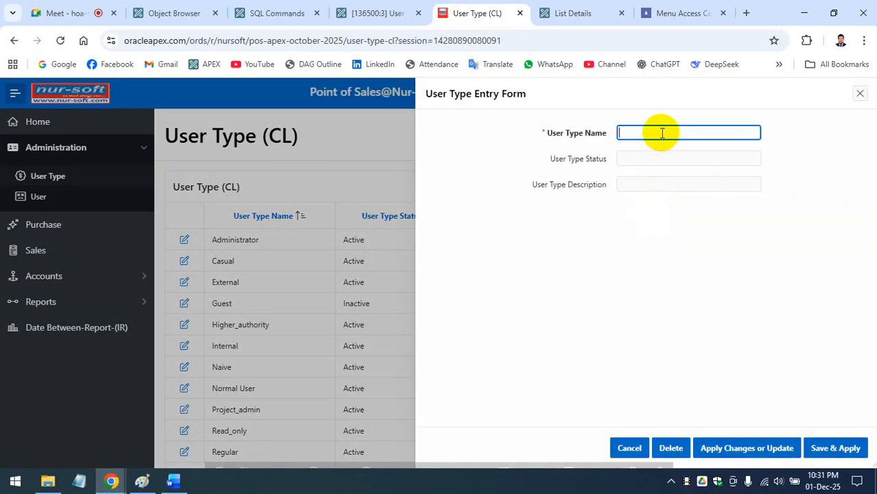
{"action": "type", "text": "www"}
{"action": "left_click", "coordinate": [670, 158]}
{"action": "type", "text": "www"}
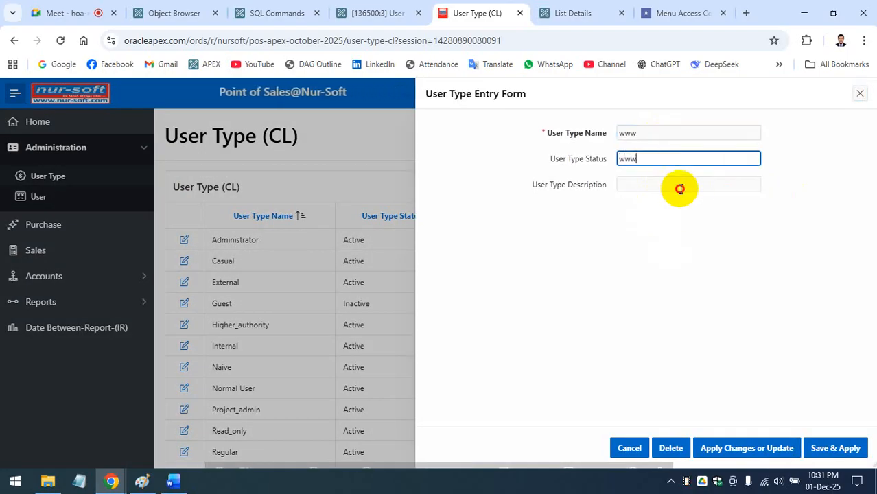
{"action": "left_click", "coordinate": [679, 185]}
{"action": "type", "text": "www"}
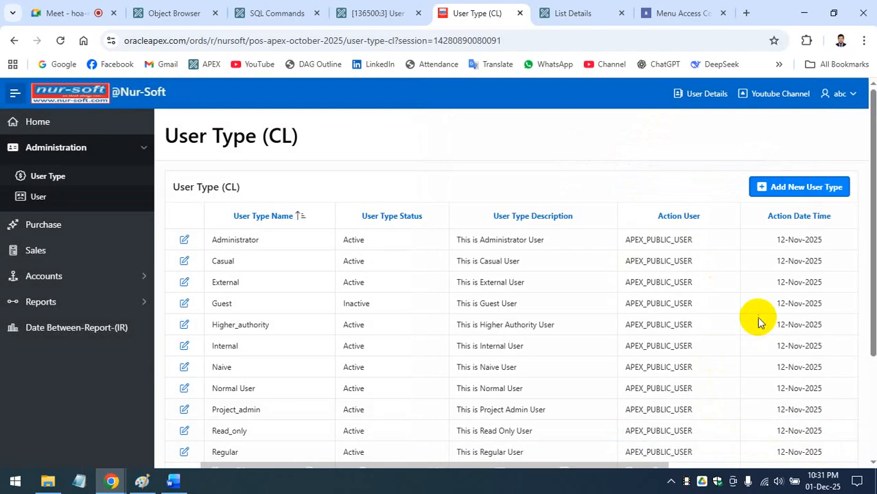
{"action": "scroll", "coordinate": [525, 372], "scroll_direction": "down", "scroll_amount": 2}
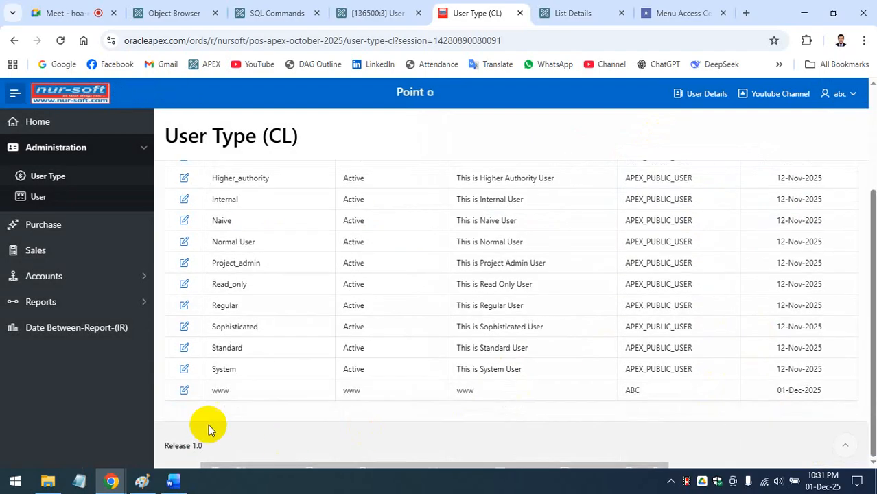
Step: Set Update Allow and Delete Allow to No for the User Type menu, then reload User Type (CL)
{"action": "left_click", "coordinate": [683, 13]}
{"action": "left_click", "coordinate": [331, 374]}
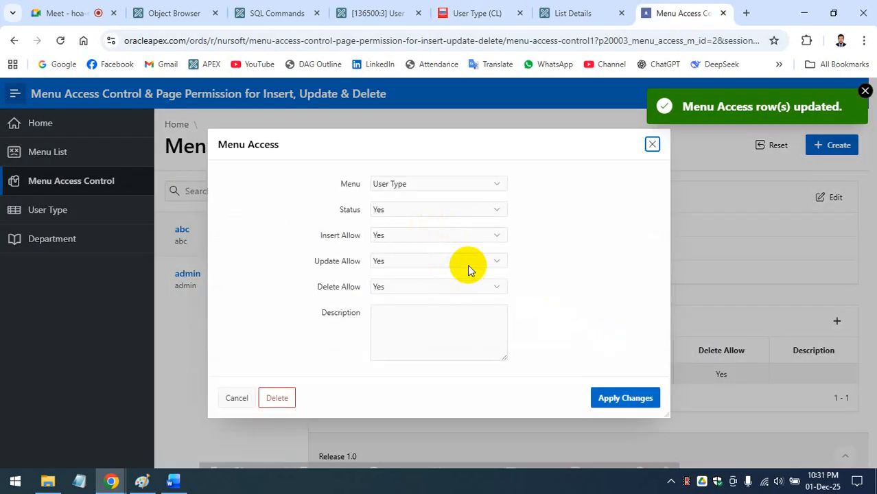
{"action": "left_click", "coordinate": [468, 264]}
{"action": "left_click", "coordinate": [432, 310]}
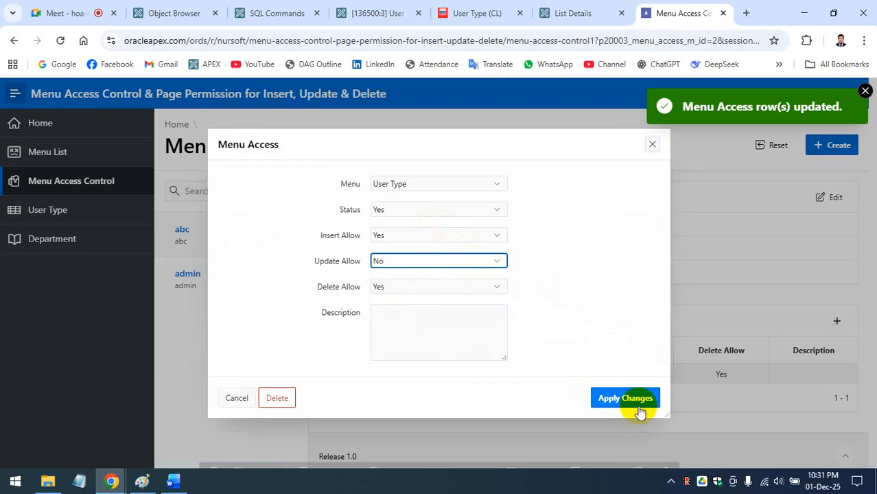
{"action": "left_click", "coordinate": [497, 289]}
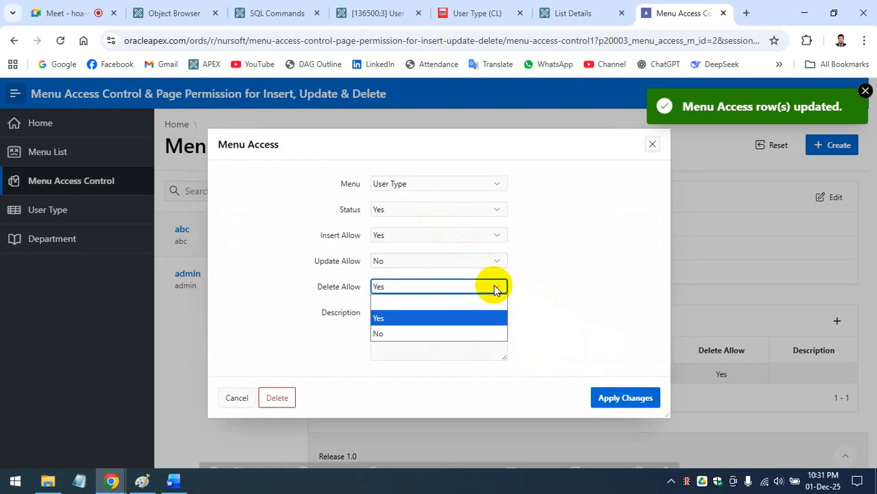
{"action": "left_click", "coordinate": [467, 335]}
{"action": "left_click", "coordinate": [626, 398]}
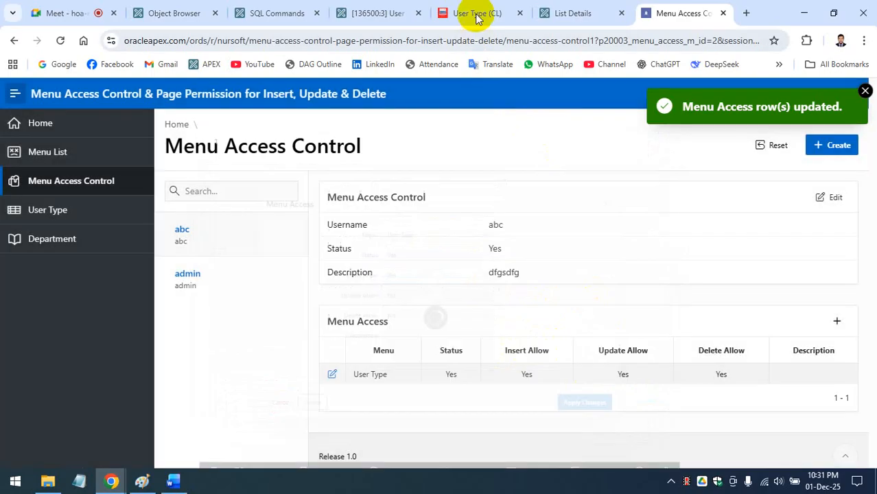
{"action": "left_click", "coordinate": [484, 13]}
{"action": "left_click", "coordinate": [49, 178]}
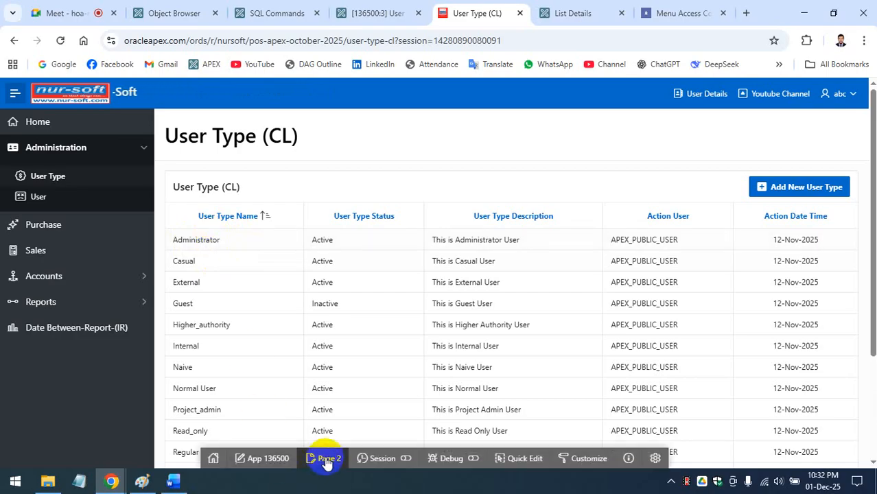
Step: Reset the USER_TYPE_ID column's Server-side Condition Type to '- Select -' and save page 2
{"action": "left_click", "coordinate": [328, 458]}
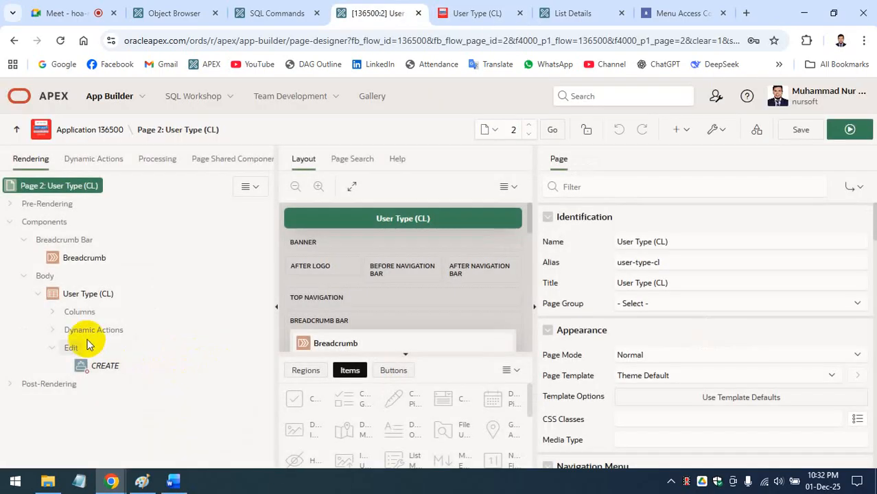
{"action": "left_click", "coordinate": [52, 312]}
{"action": "left_click", "coordinate": [96, 332]}
{"action": "scroll", "coordinate": [687, 317], "scroll_direction": "down", "scroll_amount": 10}
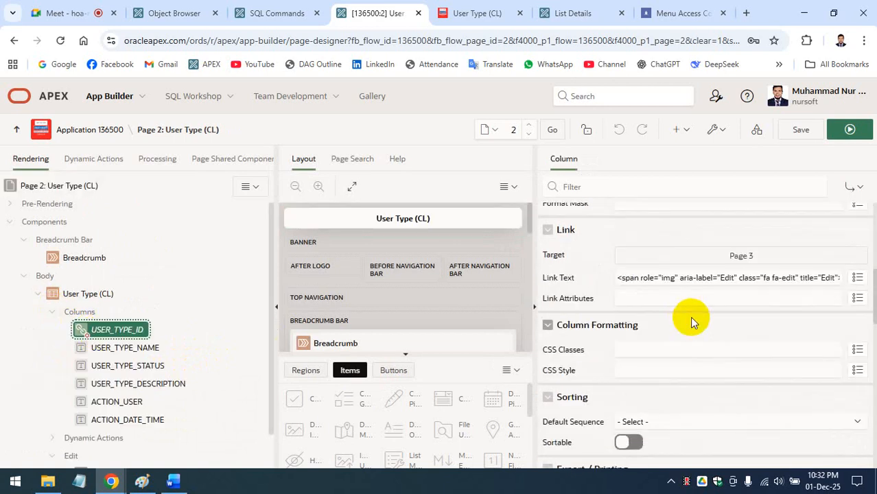
{"action": "scroll", "coordinate": [695, 311], "scroll_direction": "down", "scroll_amount": 6}
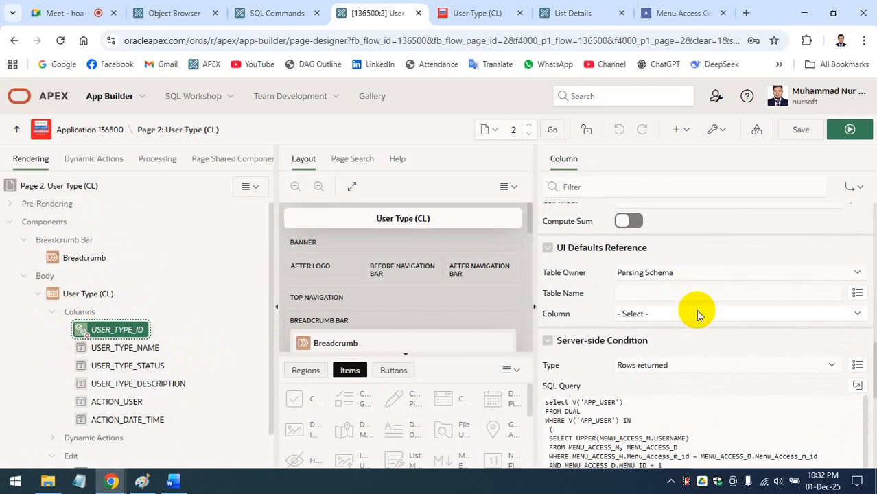
{"action": "scroll", "coordinate": [693, 298], "scroll_direction": "up", "scroll_amount": 2}
{"action": "left_click", "coordinate": [695, 272]}
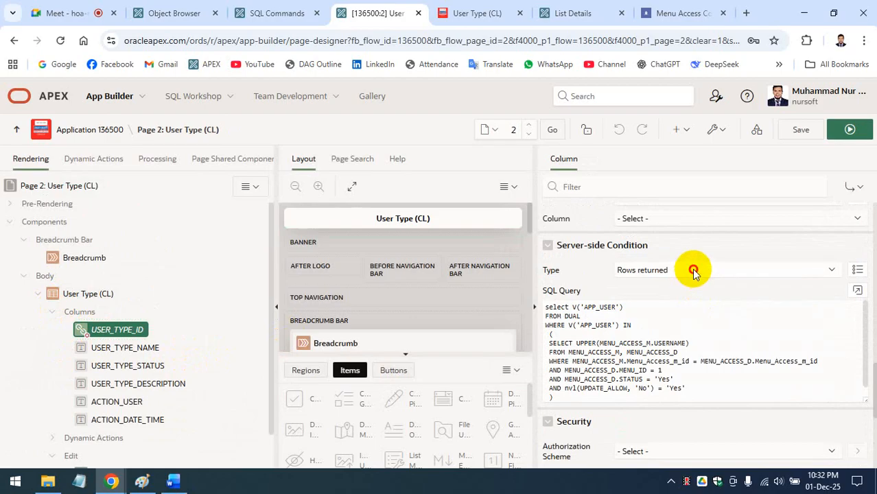
{"action": "scroll", "coordinate": [676, 202], "scroll_direction": "up", "scroll_amount": 2}
{"action": "scroll", "coordinate": [679, 293], "scroll_direction": "down", "scroll_amount": 2}
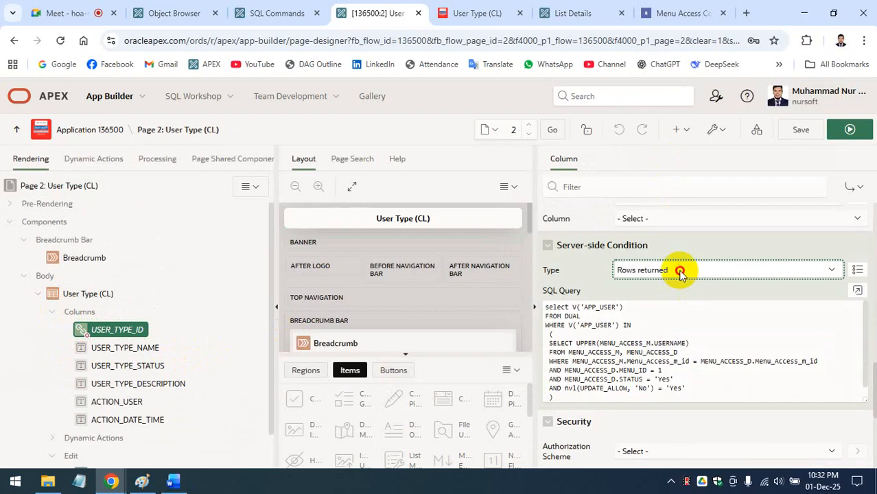
{"action": "left_click", "coordinate": [680, 272]}
{"action": "left_click", "coordinate": [707, 8]}
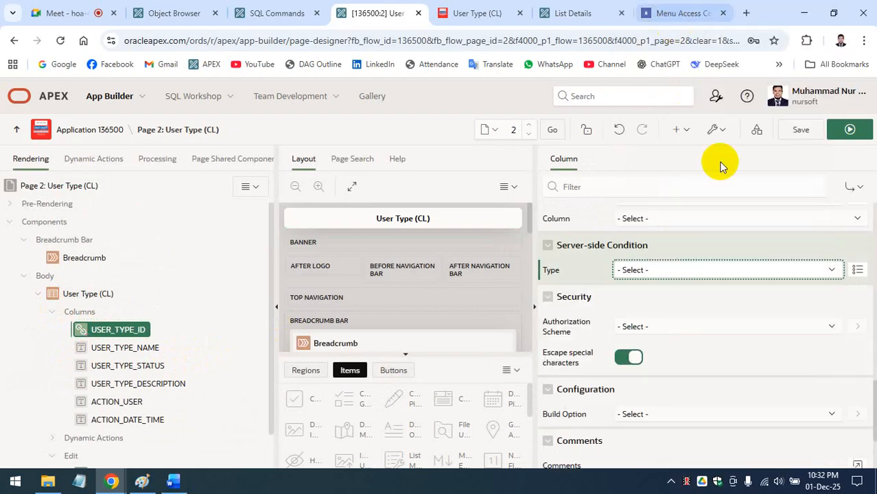
{"action": "left_click", "coordinate": [799, 129]}
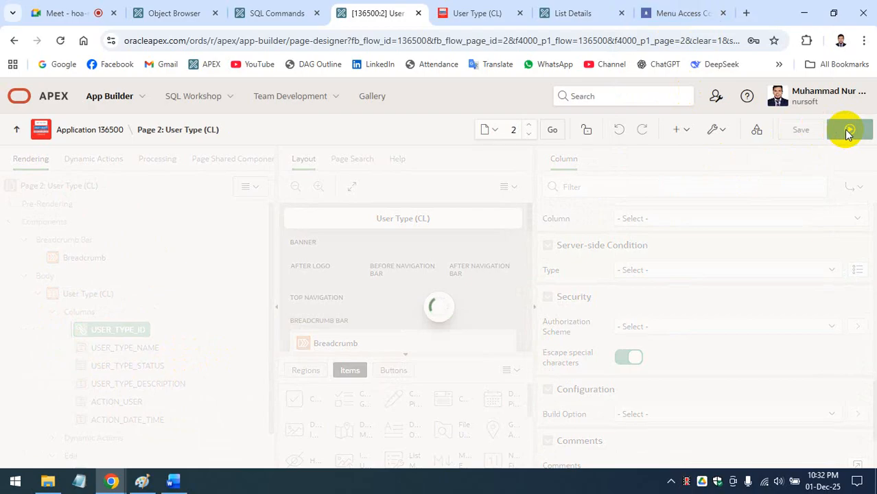
Step: Run the page, type dsgfsdgf into the Administrator name, and cancel without saving
{"action": "left_click", "coordinate": [849, 131]}
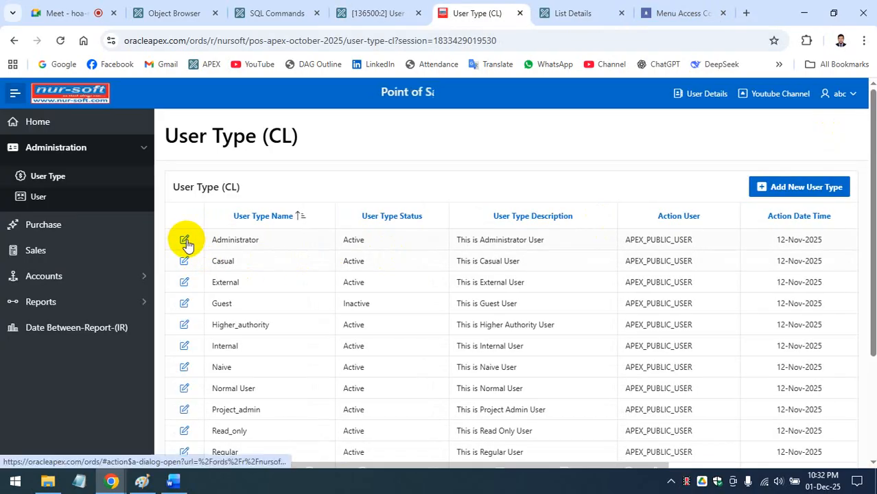
{"action": "left_click", "coordinate": [184, 242]}
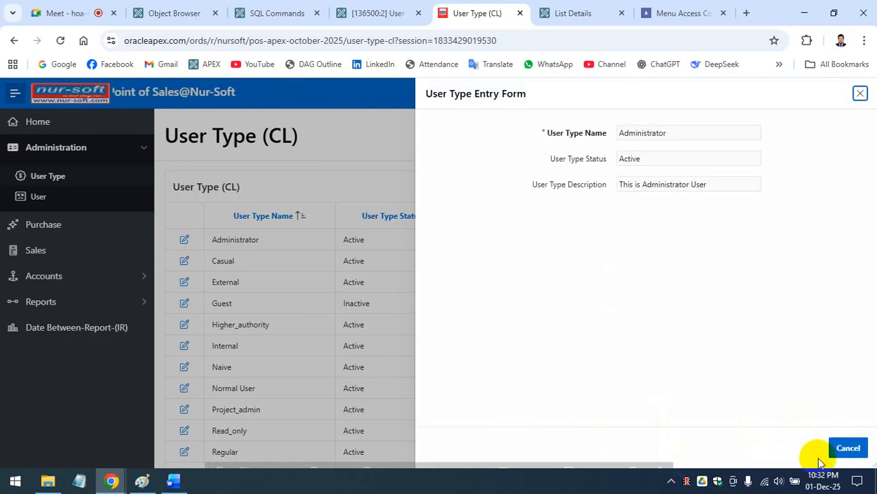
{"action": "left_click", "coordinate": [698, 140]}
{"action": "type", "text": "dsgfsdgf"}
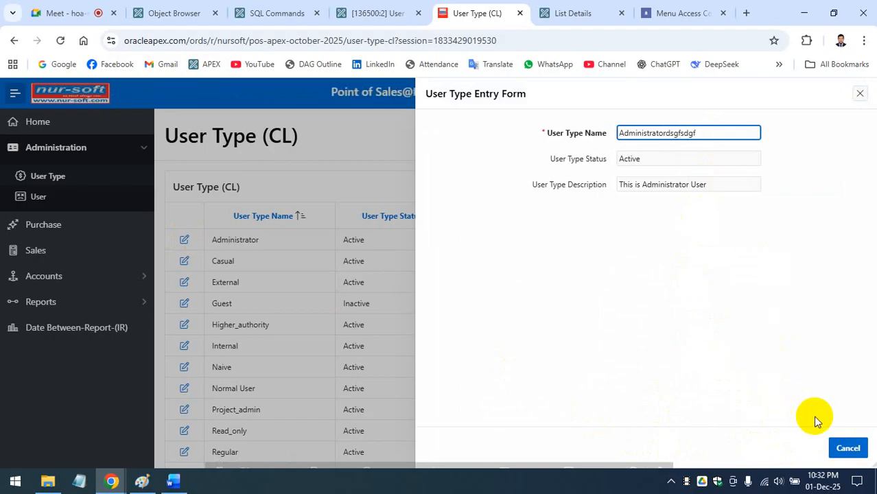
{"action": "left_click", "coordinate": [847, 451]}
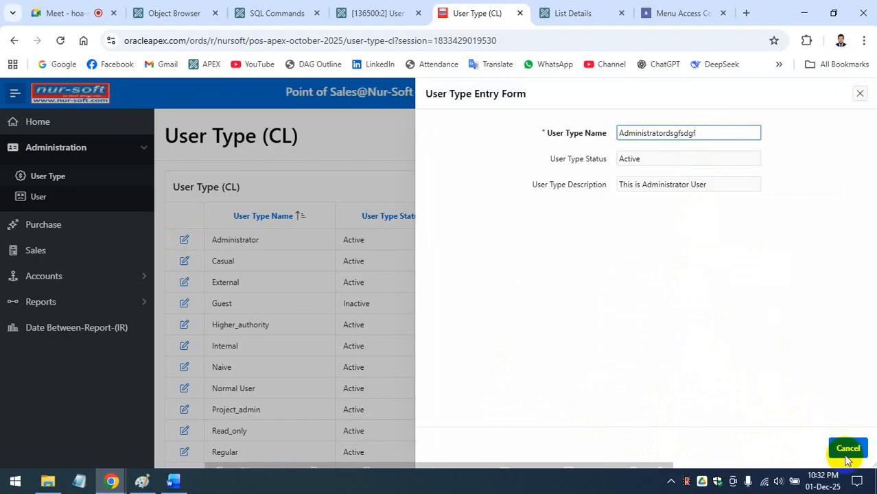
Step: Reopen and close the Administrator form, then switch to Paint
{"action": "left_click", "coordinate": [182, 240]}
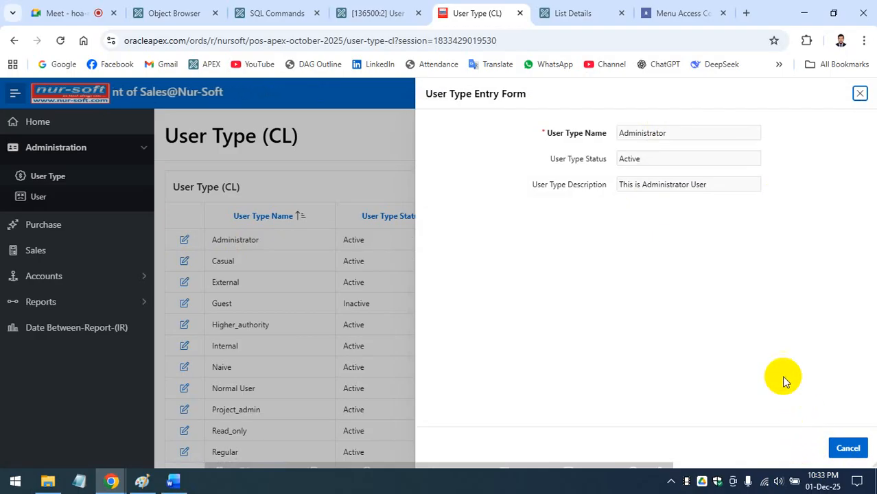
{"action": "left_click", "coordinate": [861, 95]}
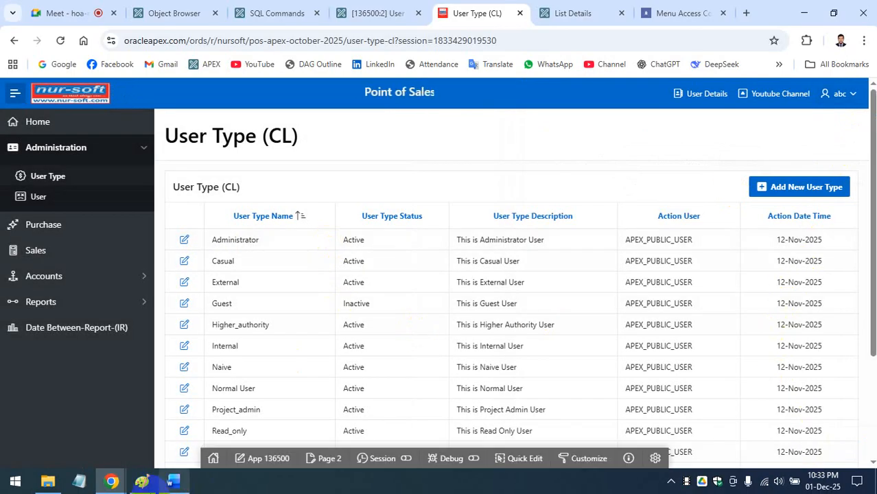
{"action": "left_click", "coordinate": [141, 482]}
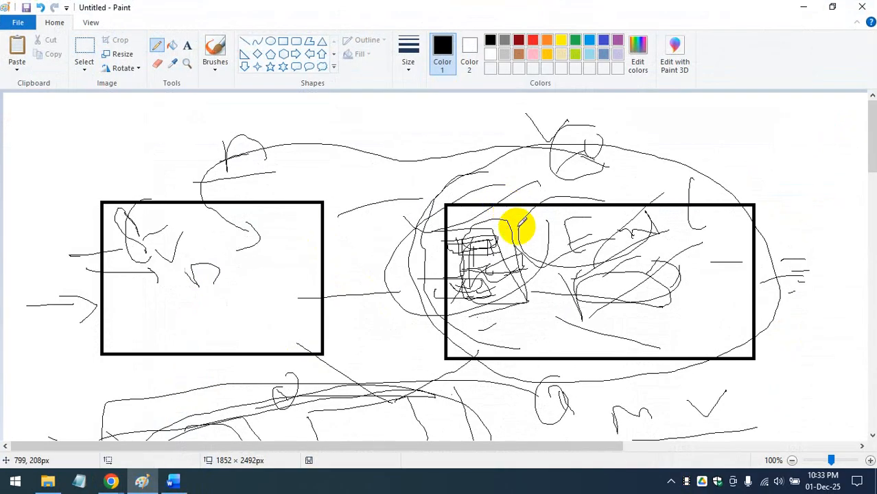
Step: Wipe the whole Paint canvas blank and pick the Pencil tool
{"action": "key", "text": "ctrl+a"}
{"action": "key", "text": "Delete"}
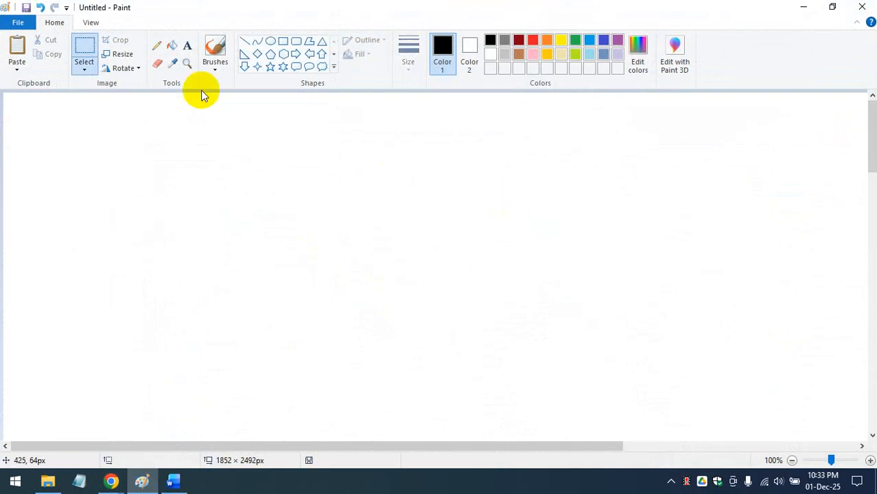
{"action": "left_click", "coordinate": [157, 46]}
Step: Sketch a box outline with hatching, loops and a boxed M-like squiggle
{"action": "mouse_move", "coordinate": [127, 155]}
{"action": "left_mouse_down"}
{"action": "mouse_move", "coordinate": [216, 157]}
{"action": "mouse_move", "coordinate": [388, 237]}
{"action": "mouse_move", "coordinate": [82, 226]}
{"action": "mouse_move", "coordinate": [157, 153]}
{"action": "mouse_move", "coordinate": [170, 269]}
{"action": "left_mouse_up"}
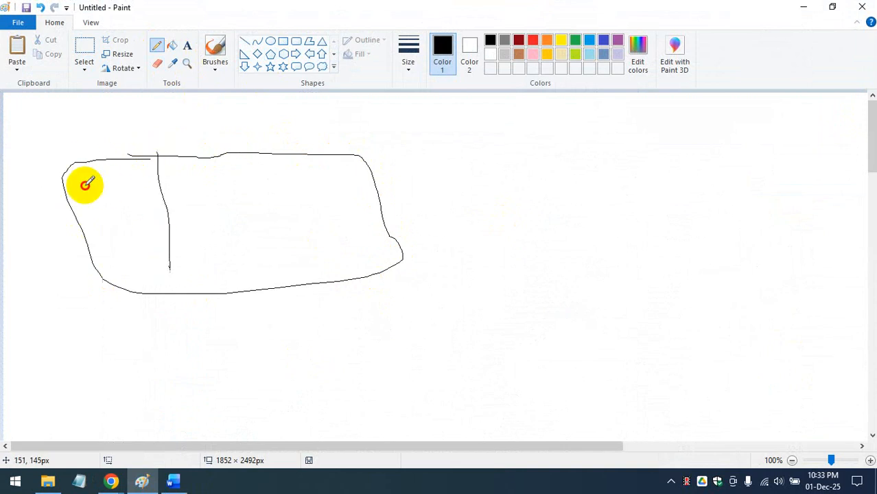
{"action": "left_click_drag", "start_coordinate": [85, 185], "coordinate": [162, 168]}
{"action": "left_click_drag", "start_coordinate": [68, 206], "coordinate": [156, 191]}
{"action": "left_click_drag", "start_coordinate": [108, 234], "coordinate": [162, 229]}
{"action": "left_click_drag", "start_coordinate": [123, 269], "coordinate": [180, 265]}
{"action": "left_click_drag", "start_coordinate": [129, 300], "coordinate": [147, 290]}
{"action": "left_click_drag", "start_coordinate": [69, 234], "coordinate": [148, 216]}
{"action": "left_click_drag", "start_coordinate": [103, 279], "coordinate": [150, 273]}
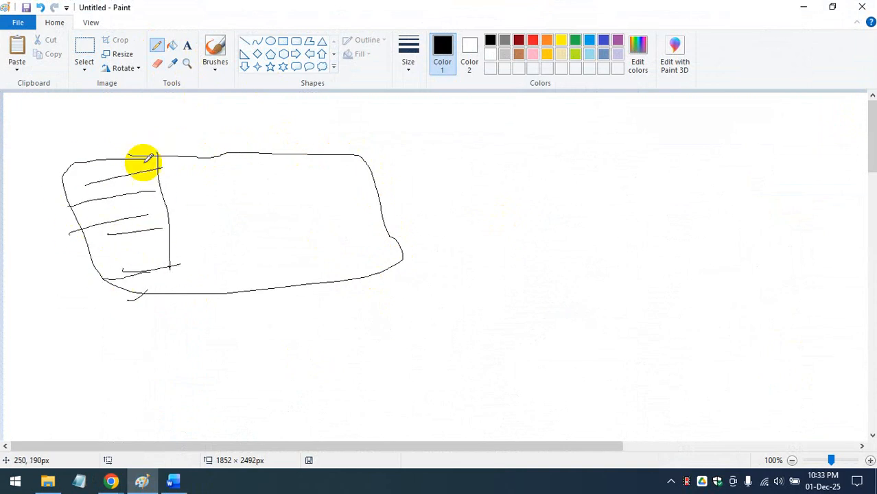
{"action": "left_click_drag", "start_coordinate": [147, 158], "coordinate": [138, 203]}
{"action": "mouse_move", "coordinate": [127, 247]}
{"action": "left_mouse_down"}
{"action": "mouse_move", "coordinate": [184, 354]}
{"action": "mouse_move", "coordinate": [298, 345]}
{"action": "left_mouse_up"}
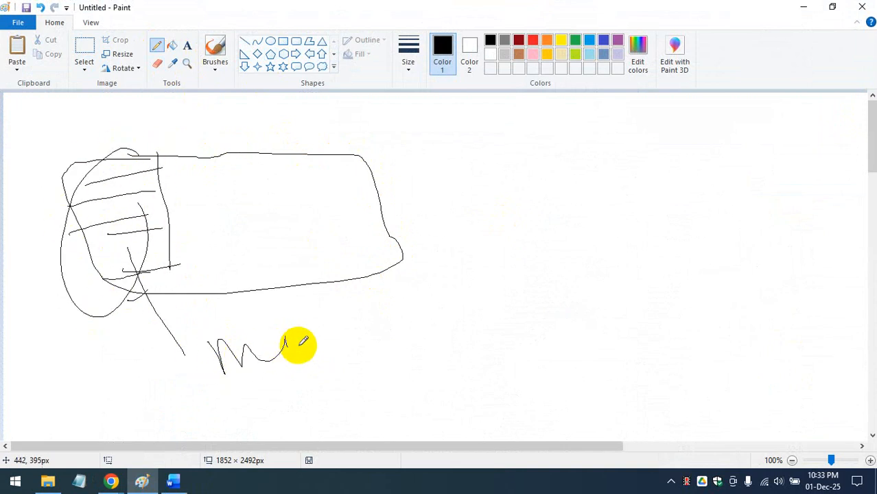
{"action": "mouse_move", "coordinate": [201, 341]}
{"action": "left_mouse_down"}
{"action": "mouse_move", "coordinate": [209, 341]}
{"action": "mouse_move", "coordinate": [231, 393]}
{"action": "mouse_move", "coordinate": [186, 349]}
{"action": "left_mouse_up"}
Step: Add short strokes, large loops, a circled P shape and a long line leading left
{"action": "left_click_drag", "start_coordinate": [263, 399], "coordinate": [326, 389]}
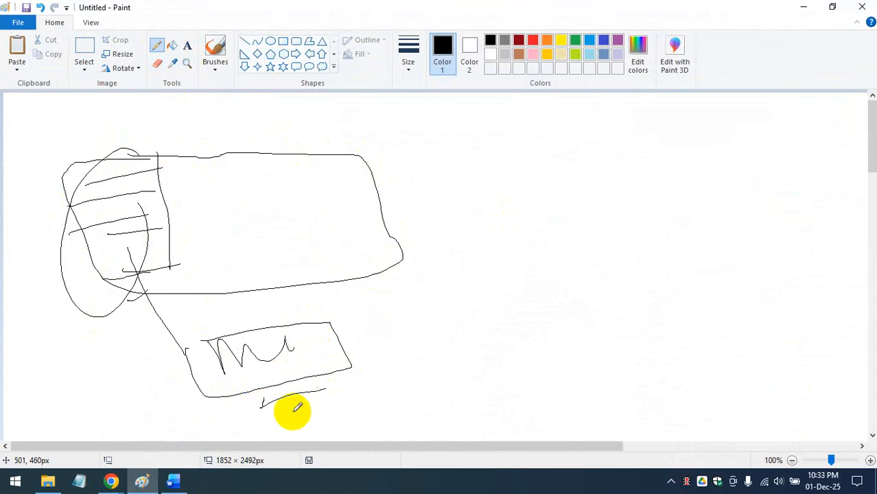
{"action": "left_click_drag", "start_coordinate": [278, 425], "coordinate": [324, 411]}
{"action": "left_click_drag", "start_coordinate": [305, 433], "coordinate": [357, 418]}
{"action": "left_click_drag", "start_coordinate": [355, 424], "coordinate": [381, 418]}
{"action": "mouse_move", "coordinate": [391, 396]}
{"action": "left_mouse_down"}
{"action": "mouse_move", "coordinate": [313, 383]}
{"action": "mouse_move", "coordinate": [354, 408]}
{"action": "mouse_move", "coordinate": [451, 393]}
{"action": "left_mouse_up"}
{"action": "left_click_drag", "start_coordinate": [442, 387], "coordinate": [443, 406]}
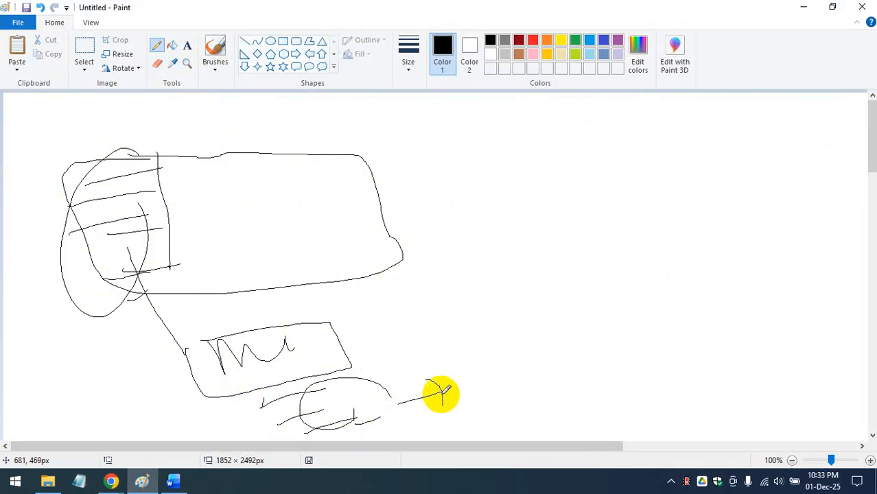
{"action": "mouse_move", "coordinate": [480, 357]}
{"action": "left_mouse_down"}
{"action": "mouse_move", "coordinate": [503, 384]}
{"action": "mouse_move", "coordinate": [519, 362]}
{"action": "mouse_move", "coordinate": [509, 376]}
{"action": "left_mouse_up"}
{"action": "mouse_move", "coordinate": [535, 373]}
{"action": "left_mouse_down"}
{"action": "mouse_move", "coordinate": [577, 370]}
{"action": "mouse_move", "coordinate": [584, 344]}
{"action": "left_mouse_up"}
{"action": "mouse_move", "coordinate": [559, 324]}
{"action": "left_mouse_down"}
{"action": "mouse_move", "coordinate": [551, 326]}
{"action": "mouse_move", "coordinate": [597, 406]}
{"action": "mouse_move", "coordinate": [601, 335]}
{"action": "left_mouse_up"}
{"action": "left_click_drag", "start_coordinate": [611, 339], "coordinate": [664, 343]}
{"action": "mouse_move", "coordinate": [603, 365]}
{"action": "left_mouse_down"}
{"action": "mouse_move", "coordinate": [274, 381]}
{"action": "mouse_move", "coordinate": [126, 288]}
{"action": "left_mouse_up"}
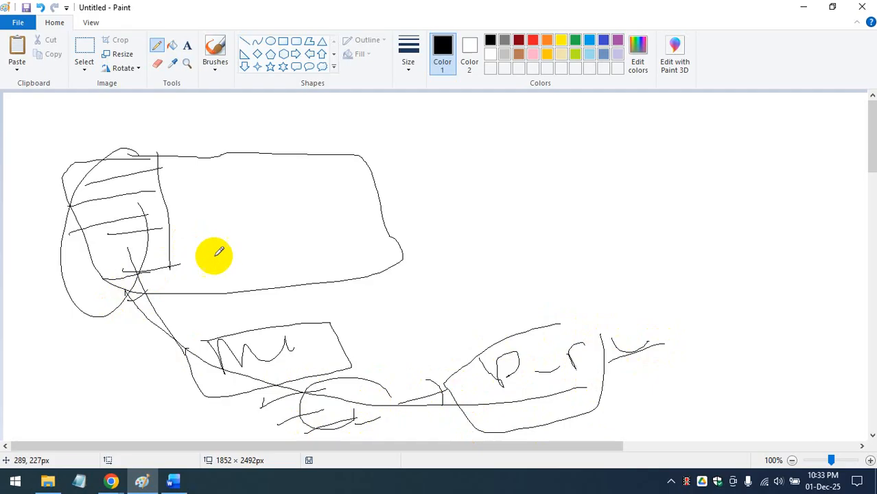
Step: Draw wavy strokes and an r-shaped mark along the outline's top, circled by an ellipse
{"action": "mouse_move", "coordinate": [200, 250]}
{"action": "left_mouse_down"}
{"action": "mouse_move", "coordinate": [210, 268]}
{"action": "mouse_move", "coordinate": [222, 257]}
{"action": "mouse_move", "coordinate": [216, 298]}
{"action": "mouse_move", "coordinate": [223, 249]}
{"action": "left_mouse_up"}
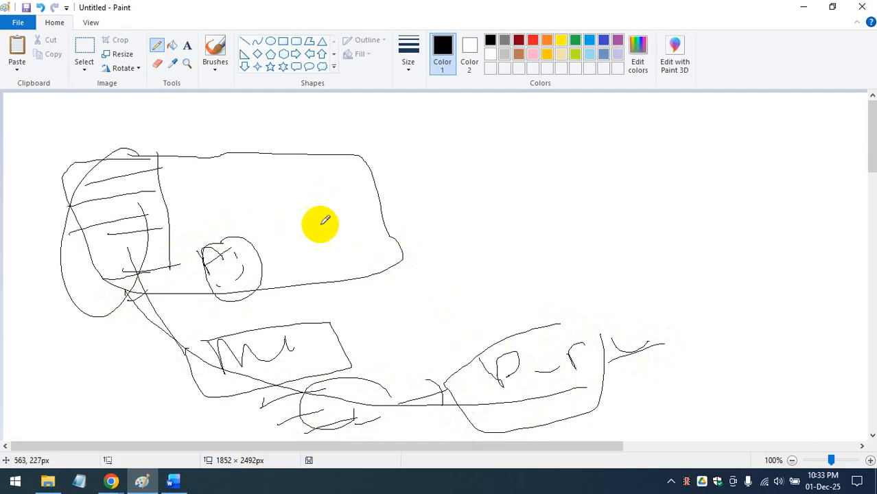
{"action": "mouse_move", "coordinate": [295, 174]}
{"action": "left_mouse_down"}
{"action": "mouse_move", "coordinate": [333, 184]}
{"action": "mouse_move", "coordinate": [369, 175]}
{"action": "left_mouse_up"}
{"action": "mouse_move", "coordinate": [376, 162]}
{"action": "left_mouse_down"}
{"action": "mouse_move", "coordinate": [382, 170]}
{"action": "mouse_move", "coordinate": [401, 156]}
{"action": "left_mouse_up"}
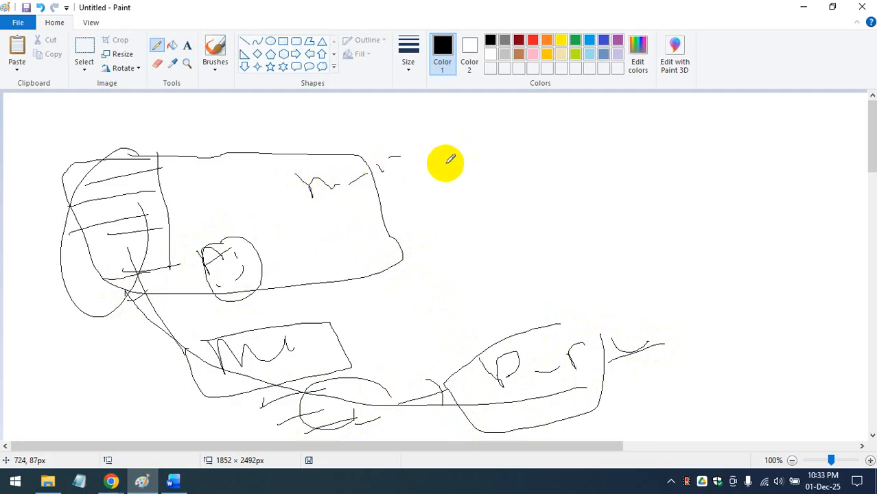
{"action": "mouse_move", "coordinate": [341, 223]}
{"action": "left_mouse_down"}
{"action": "mouse_move", "coordinate": [343, 236]}
{"action": "mouse_move", "coordinate": [361, 223]}
{"action": "left_mouse_up"}
{"action": "left_click_drag", "start_coordinate": [374, 219], "coordinate": [412, 198]}
{"action": "mouse_move", "coordinate": [395, 137]}
{"action": "left_mouse_down"}
{"action": "mouse_move", "coordinate": [289, 200]}
{"action": "mouse_move", "coordinate": [407, 148]}
{"action": "mouse_move", "coordinate": [447, 151]}
{"action": "mouse_move", "coordinate": [452, 163]}
{"action": "left_mouse_up"}
{"action": "left_click_drag", "start_coordinate": [410, 158], "coordinate": [488, 125]}
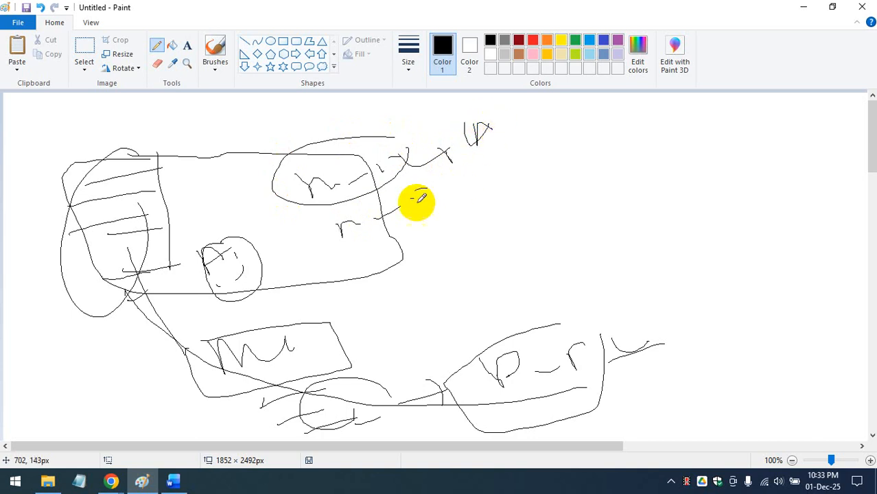
Step: Handwrite a row of letters (U, inverted V, O, V, X, c) and underline the last three
{"action": "mouse_move", "coordinate": [413, 200]}
{"action": "left_mouse_down"}
{"action": "mouse_move", "coordinate": [441, 220]}
{"action": "mouse_move", "coordinate": [462, 212]}
{"action": "left_mouse_up"}
{"action": "left_click_drag", "start_coordinate": [480, 212], "coordinate": [488, 196]}
{"action": "left_click_drag", "start_coordinate": [488, 196], "coordinate": [505, 210]}
{"action": "left_click_drag", "start_coordinate": [486, 198], "coordinate": [481, 226]}
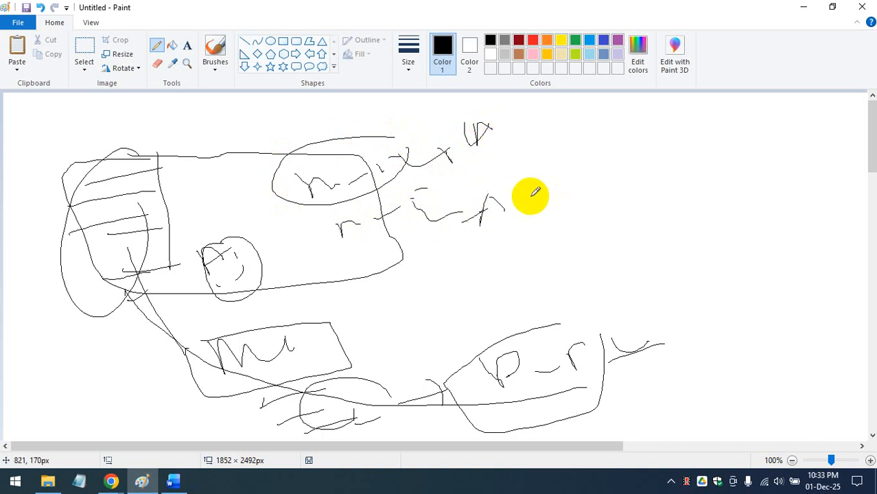
{"action": "left_click_drag", "start_coordinate": [539, 171], "coordinate": [556, 189]}
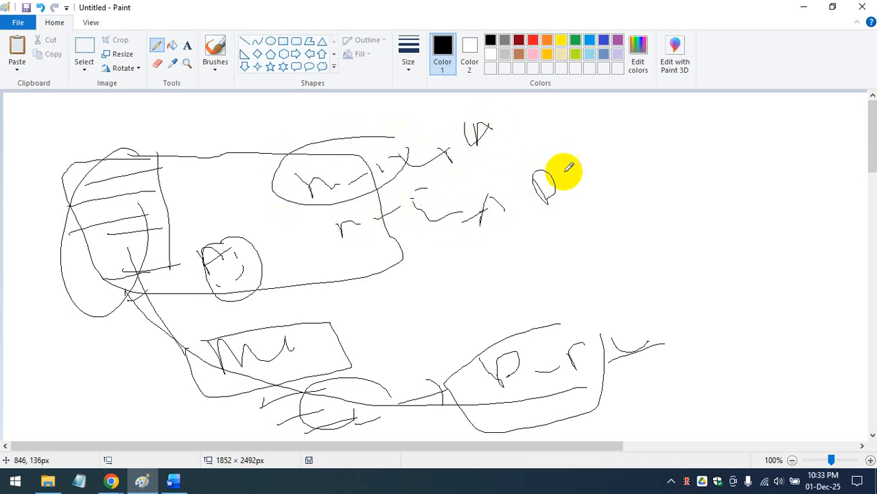
{"action": "left_click_drag", "start_coordinate": [608, 158], "coordinate": [626, 157]}
{"action": "left_click_drag", "start_coordinate": [639, 168], "coordinate": [640, 177]}
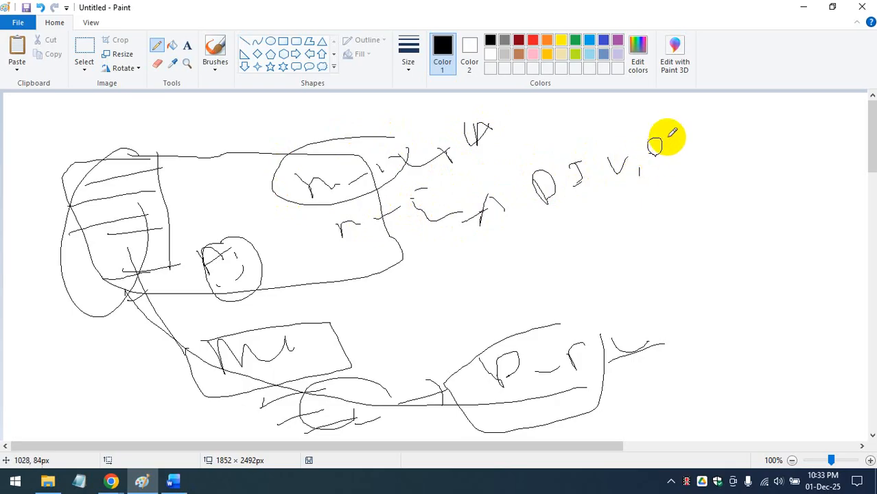
{"action": "left_click_drag", "start_coordinate": [670, 137], "coordinate": [679, 148]}
{"action": "mouse_move", "coordinate": [679, 137]}
{"action": "left_mouse_down"}
{"action": "mouse_move", "coordinate": [670, 147]}
{"action": "mouse_move", "coordinate": [690, 151]}
{"action": "left_mouse_up"}
{"action": "left_click_drag", "start_coordinate": [606, 184], "coordinate": [619, 181]}
{"action": "left_click_drag", "start_coordinate": [664, 162], "coordinate": [675, 159]}
{"action": "left_click_drag", "start_coordinate": [691, 151], "coordinate": [696, 152]}
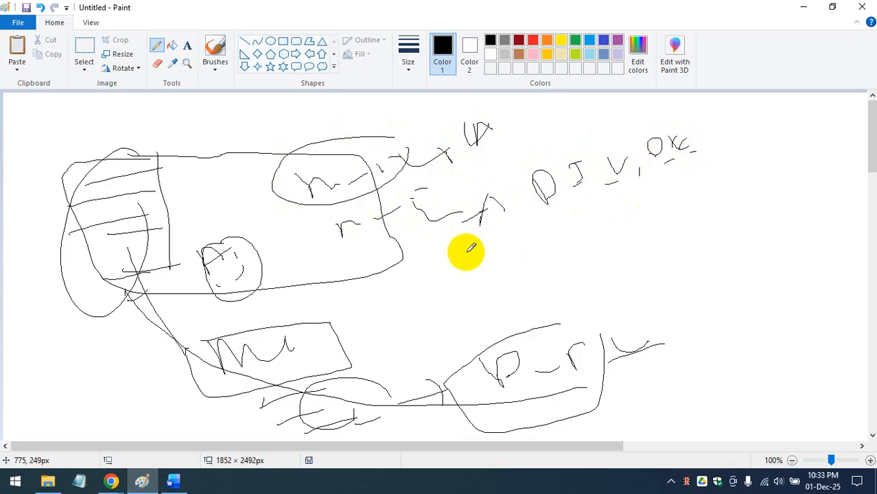
Step: Add long connecting lines, short marks, an arrowhead, dashes and a dot across the sketch
{"action": "left_click_drag", "start_coordinate": [479, 240], "coordinate": [768, 166]}
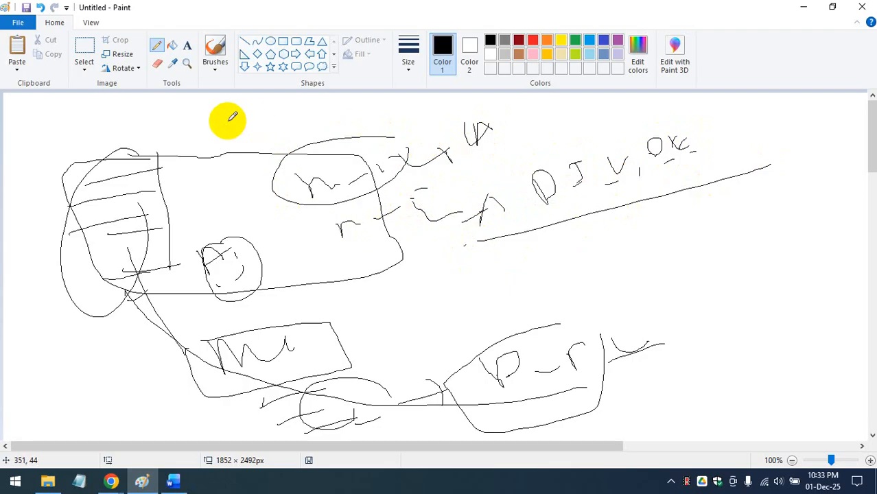
{"action": "left_click_drag", "start_coordinate": [230, 123], "coordinate": [311, 272]}
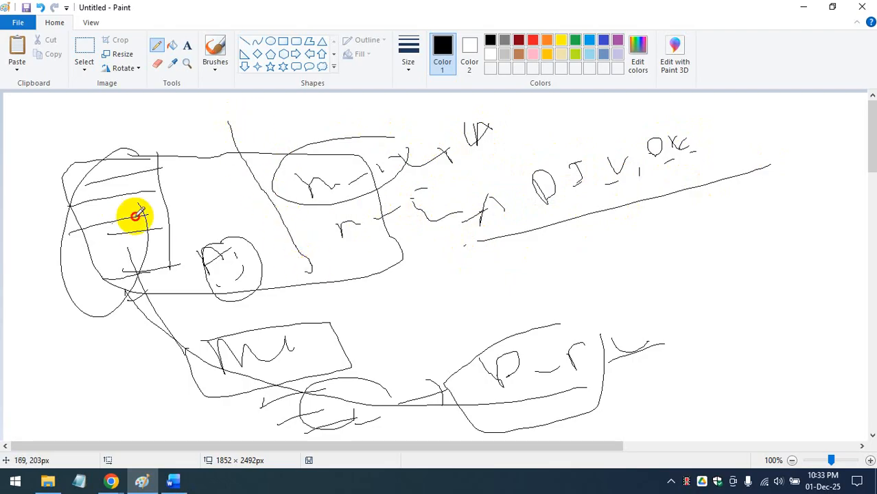
{"action": "left_click_drag", "start_coordinate": [342, 191], "coordinate": [356, 201]}
{"action": "left_click_drag", "start_coordinate": [388, 207], "coordinate": [406, 208]}
{"action": "left_click_drag", "start_coordinate": [558, 174], "coordinate": [564, 176]}
{"action": "left_click_drag", "start_coordinate": [497, 239], "coordinate": [540, 238]}
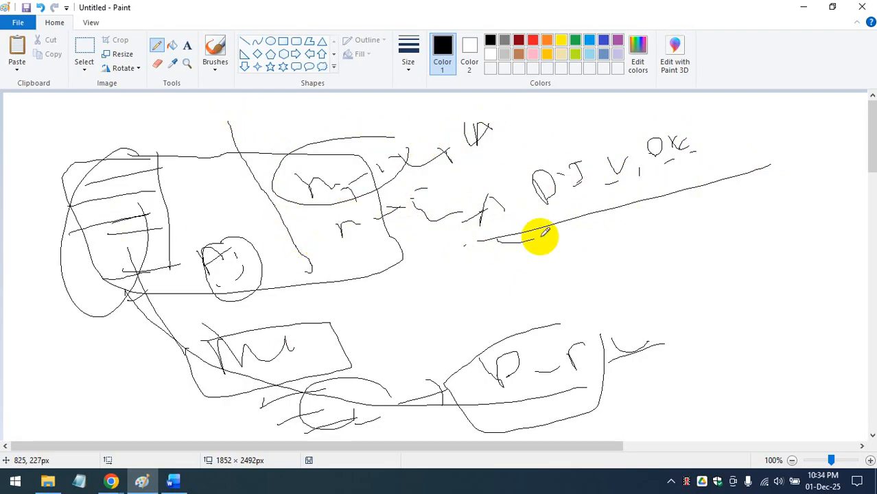
{"action": "mouse_move", "coordinate": [149, 221]}
{"action": "left_mouse_down"}
{"action": "mouse_move", "coordinate": [59, 295]}
{"action": "mouse_move", "coordinate": [24, 345]}
{"action": "mouse_move", "coordinate": [74, 330]}
{"action": "left_mouse_up"}
{"action": "left_click_drag", "start_coordinate": [37, 376], "coordinate": [71, 337]}
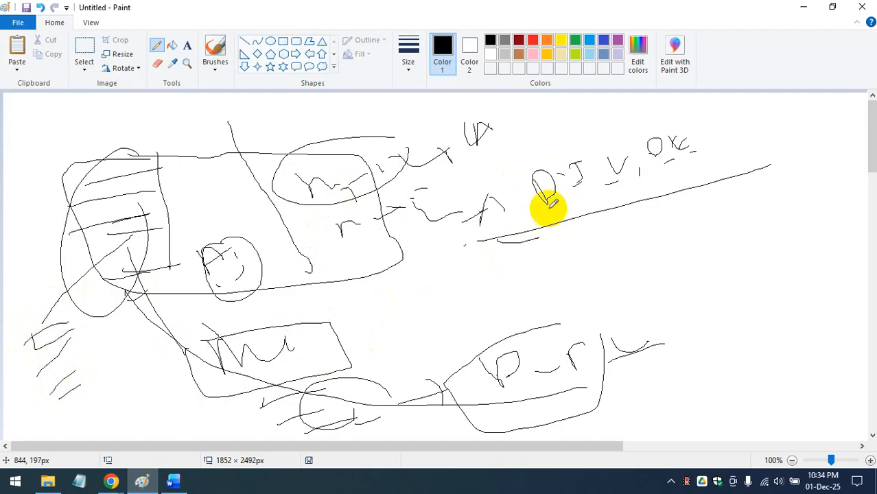
{"action": "left_click_drag", "start_coordinate": [549, 201], "coordinate": [591, 258]}
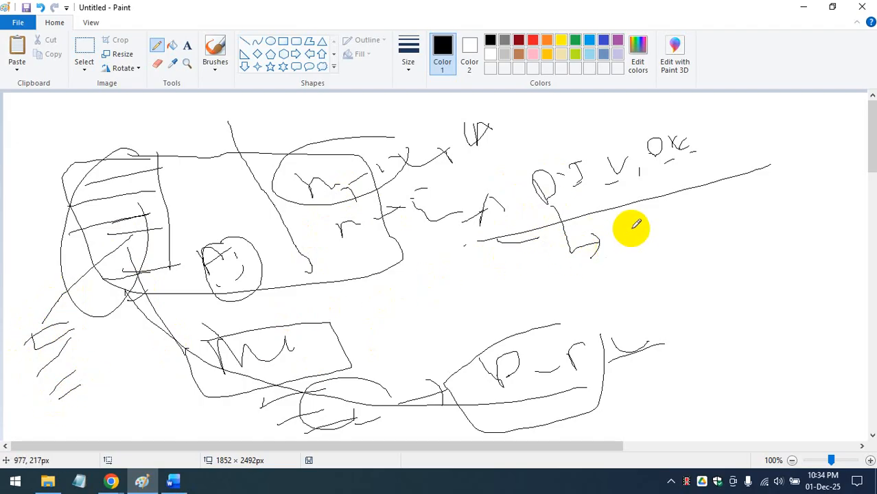
{"action": "left_click_drag", "start_coordinate": [632, 228], "coordinate": [653, 220]}
{"action": "left_click_drag", "start_coordinate": [661, 224], "coordinate": [697, 218]}
{"action": "left_click", "coordinate": [732, 213]}
{"action": "left_click_drag", "start_coordinate": [643, 254], "coordinate": [665, 250]}
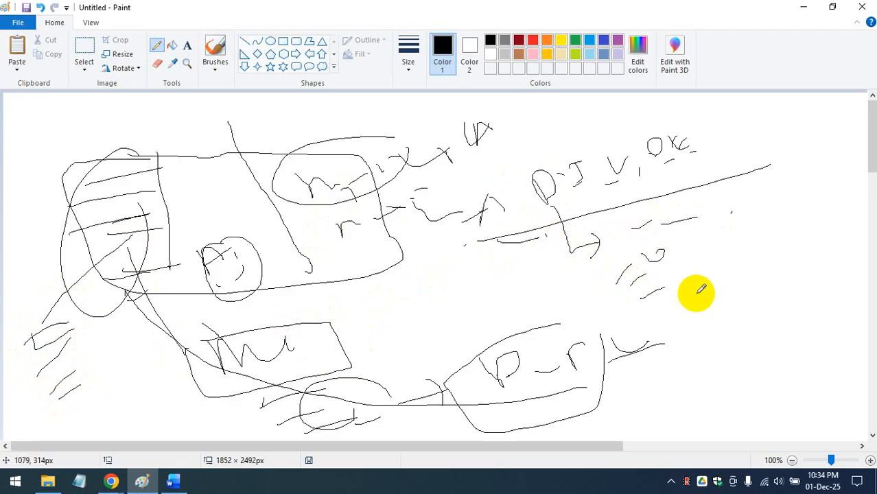
Step: Minimize Paint, collapse the Administration menu in APEX, and restore Paint
{"action": "left_click", "coordinate": [804, 8]}
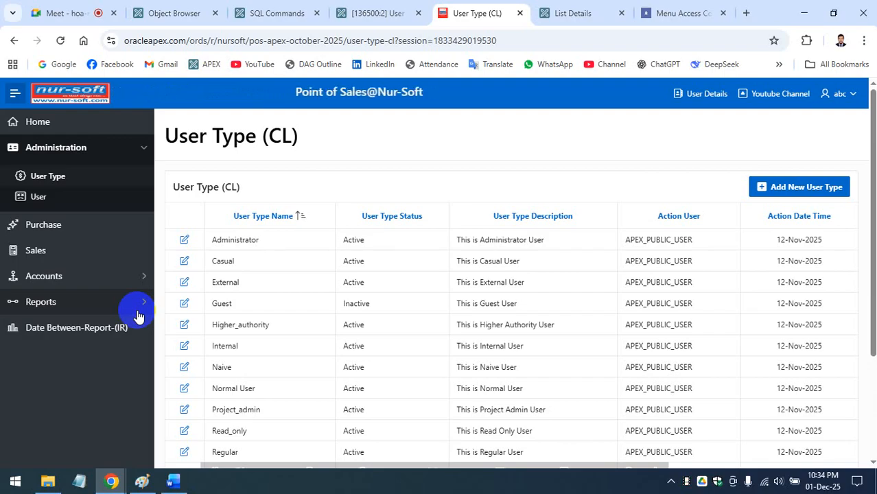
{"action": "left_click", "coordinate": [147, 149]}
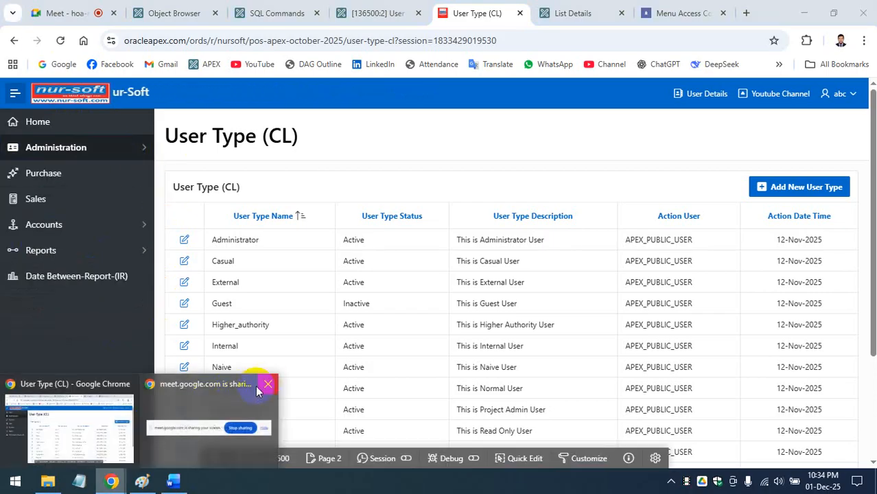
{"action": "left_click", "coordinate": [142, 481]}
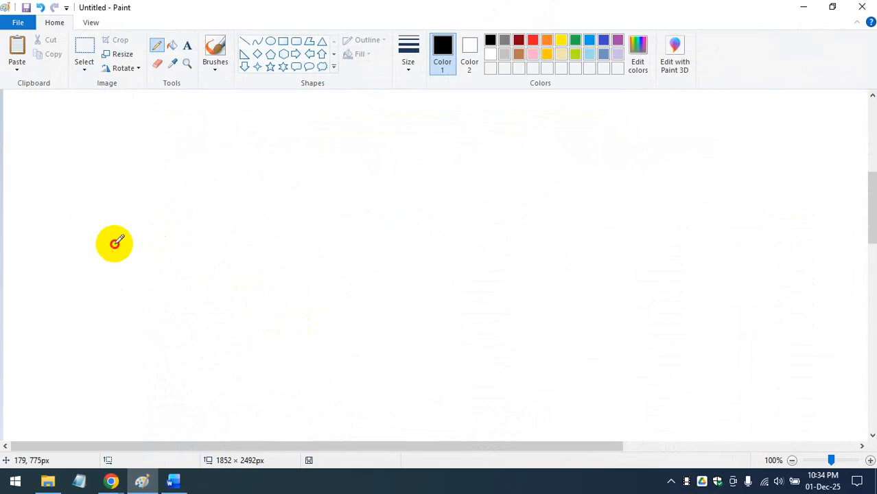
Step: Draw an arrow pointing into a box with lines crossing and under it
{"action": "left_click_drag", "start_coordinate": [114, 244], "coordinate": [288, 205]}
{"action": "left_click_drag", "start_coordinate": [246, 184], "coordinate": [278, 230]}
{"action": "left_click_drag", "start_coordinate": [326, 176], "coordinate": [524, 125]}
{"action": "left_click_drag", "start_coordinate": [347, 216], "coordinate": [454, 188]}
{"action": "mouse_move", "coordinate": [319, 147]}
{"action": "left_mouse_down"}
{"action": "mouse_move", "coordinate": [354, 245]}
{"action": "mouse_move", "coordinate": [544, 106]}
{"action": "left_mouse_up"}
{"action": "left_click_drag", "start_coordinate": [308, 218], "coordinate": [412, 200]}
{"action": "left_click_drag", "start_coordinate": [358, 297], "coordinate": [426, 283]}
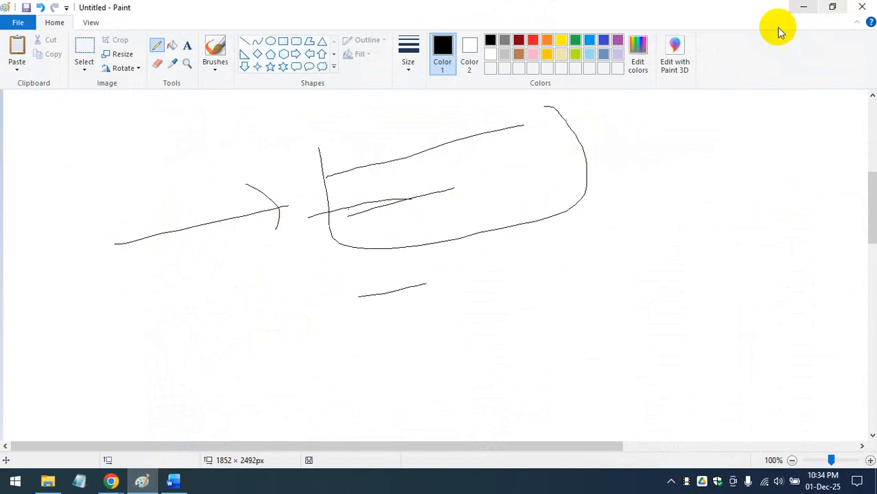
Step: Add a looped note, columns of slanted strokes and a long right-hand curve, then minimize Paint
{"action": "mouse_move", "coordinate": [668, 196]}
{"action": "left_mouse_down"}
{"action": "mouse_move", "coordinate": [671, 186]}
{"action": "mouse_move", "coordinate": [659, 220]}
{"action": "mouse_move", "coordinate": [719, 228]}
{"action": "mouse_move", "coordinate": [729, 220]}
{"action": "left_mouse_up"}
{"action": "left_click_drag", "start_coordinate": [710, 214], "coordinate": [728, 199]}
{"action": "left_click_drag", "start_coordinate": [636, 294], "coordinate": [685, 268]}
{"action": "left_click_drag", "start_coordinate": [638, 289], "coordinate": [696, 252]}
{"action": "mouse_move", "coordinate": [661, 287]}
{"action": "left_mouse_down"}
{"action": "mouse_move", "coordinate": [682, 295]}
{"action": "mouse_move", "coordinate": [716, 268]}
{"action": "left_mouse_up"}
{"action": "left_click_drag", "start_coordinate": [679, 327], "coordinate": [705, 311]}
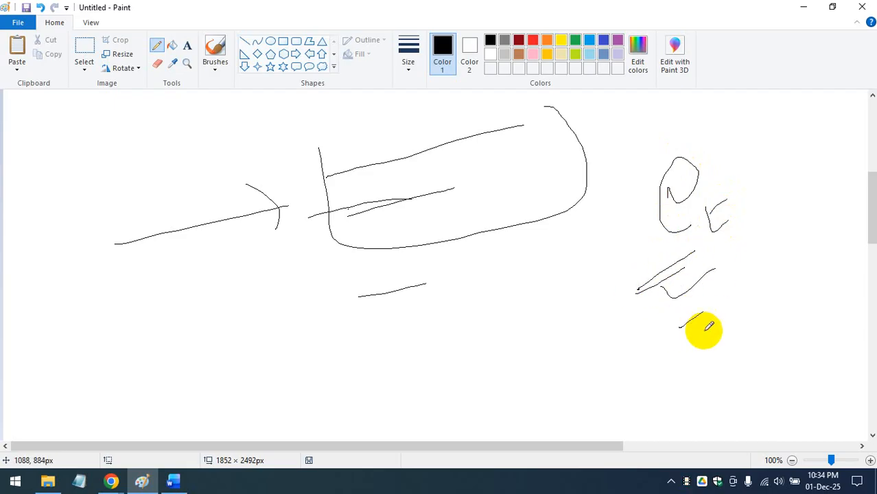
{"action": "left_click_drag", "start_coordinate": [691, 354], "coordinate": [716, 341]}
{"action": "mouse_move", "coordinate": [749, 306]}
{"action": "left_mouse_down"}
{"action": "mouse_move", "coordinate": [789, 280]}
{"action": "mouse_move", "coordinate": [792, 298]}
{"action": "left_mouse_up"}
{"action": "left_click_drag", "start_coordinate": [761, 342], "coordinate": [788, 334]}
{"action": "left_click_drag", "start_coordinate": [759, 364], "coordinate": [792, 359]}
{"action": "mouse_move", "coordinate": [805, 323]}
{"action": "left_mouse_down"}
{"action": "mouse_move", "coordinate": [755, 191]}
{"action": "mouse_move", "coordinate": [710, 377]}
{"action": "mouse_move", "coordinate": [799, 205]}
{"action": "left_mouse_up"}
{"action": "left_click", "coordinate": [803, 7]}
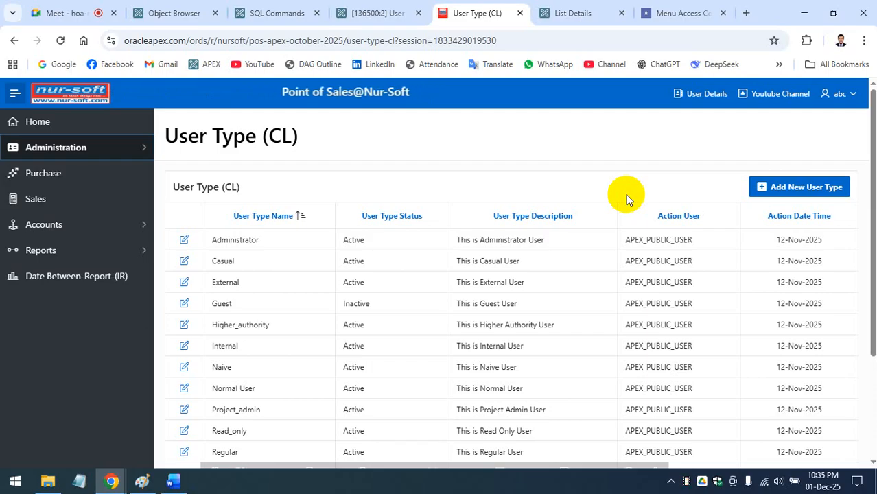
Step: Scroll the Word notes to 'On Report Page Edit Button Code for Edit Access' and select insert_allow
{"action": "left_click", "coordinate": [173, 481]}
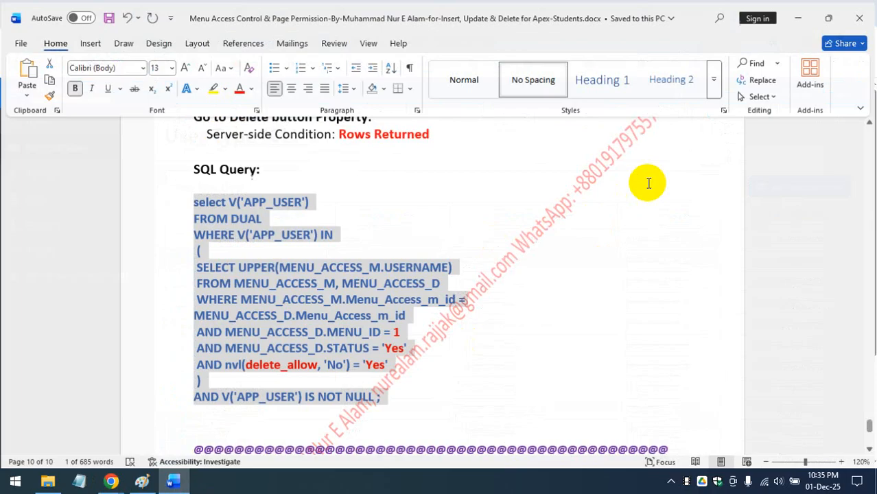
{"action": "left_click_drag", "start_coordinate": [867, 427], "coordinate": [862, 129]}
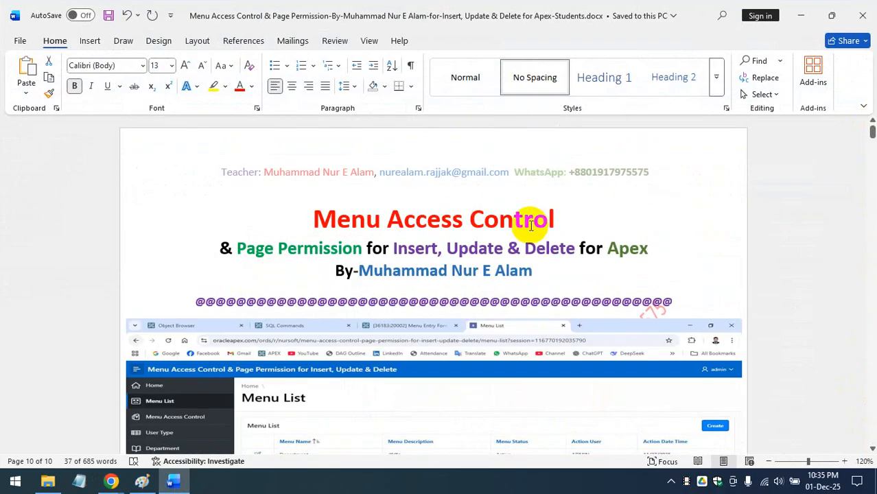
{"action": "scroll", "coordinate": [532, 225], "scroll_direction": "down", "scroll_amount": 5}
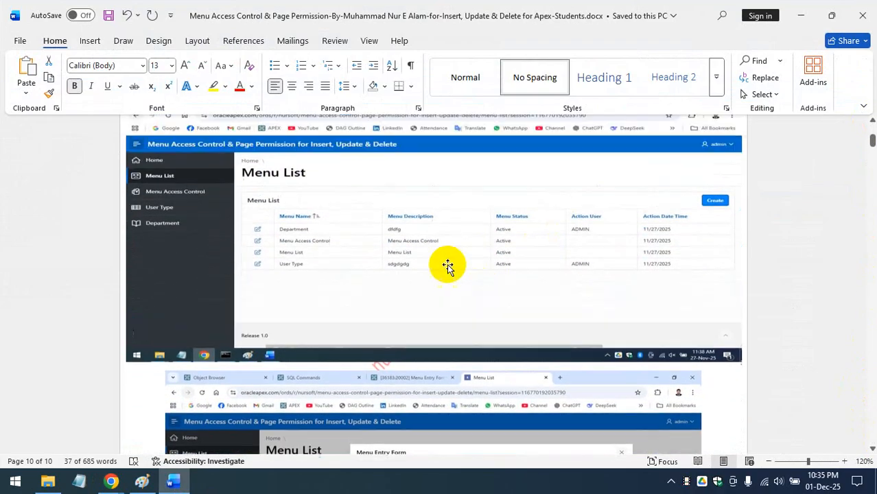
{"action": "scroll", "coordinate": [448, 268], "scroll_direction": "up", "scroll_amount": 1}
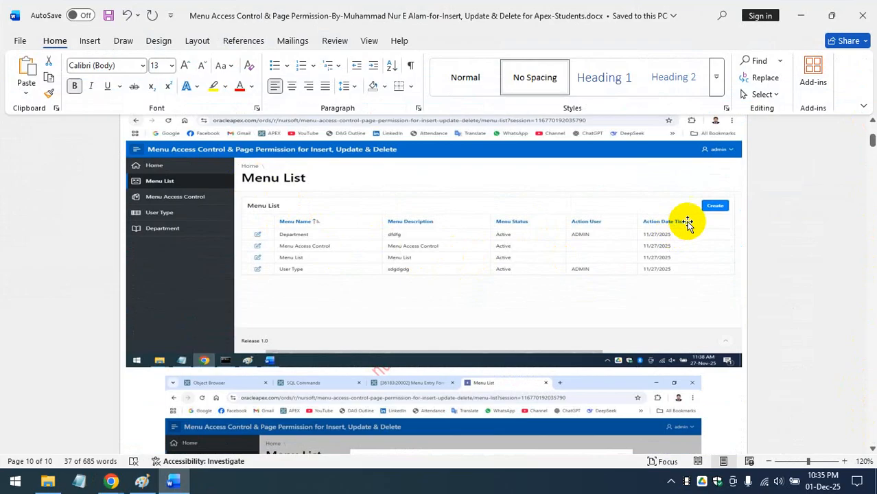
{"action": "scroll", "coordinate": [696, 221], "scroll_direction": "down", "scroll_amount": 4}
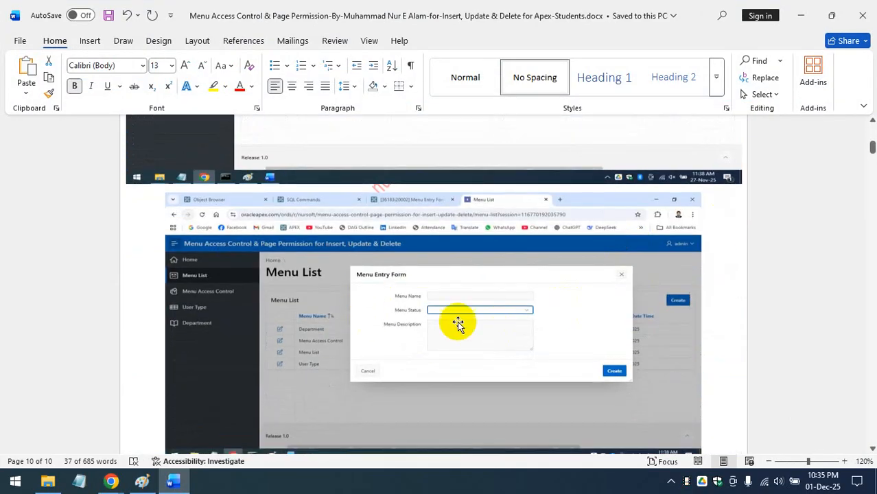
{"action": "scroll", "coordinate": [470, 308], "scroll_direction": "down", "scroll_amount": 12}
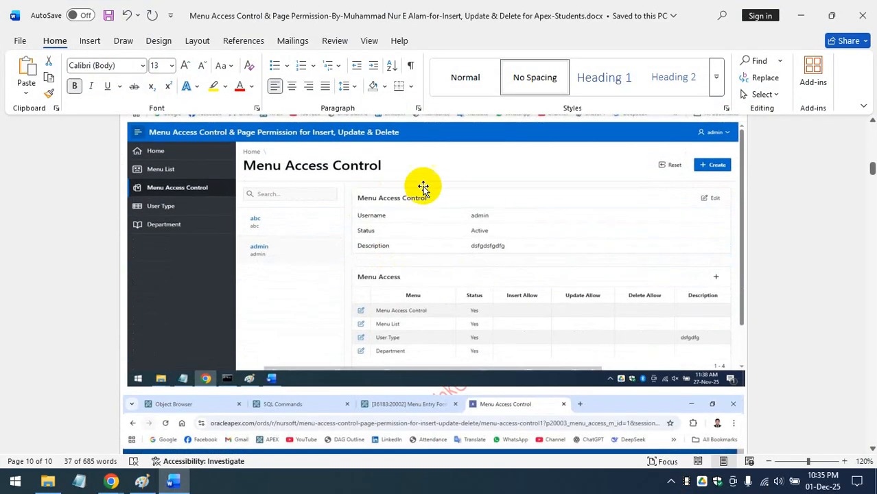
{"action": "scroll", "coordinate": [690, 182], "scroll_direction": "down", "scroll_amount": 8}
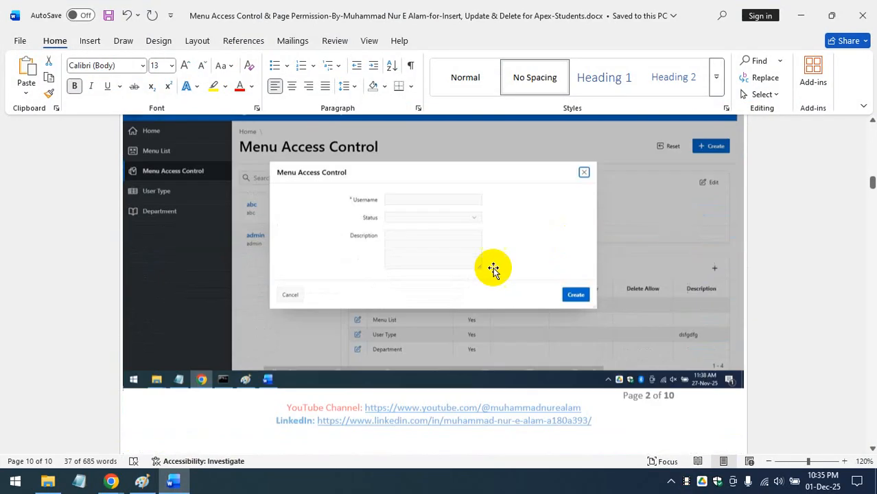
{"action": "scroll", "coordinate": [437, 240], "scroll_direction": "down", "scroll_amount": 2}
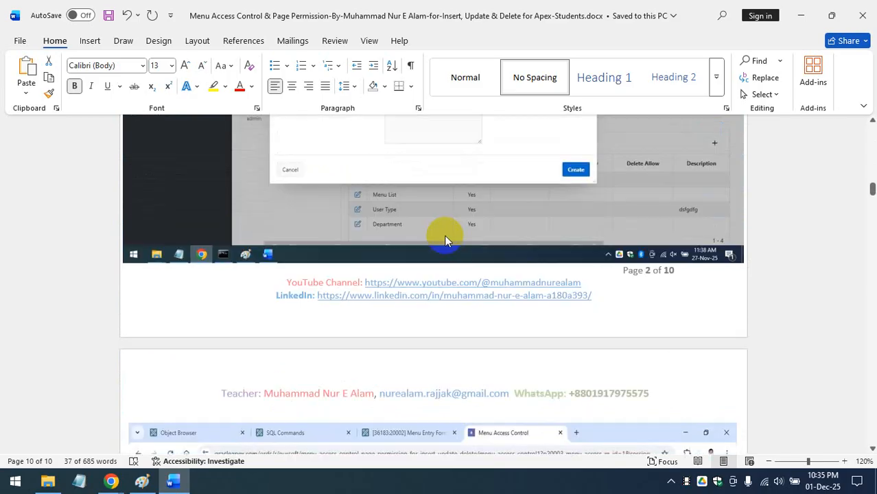
{"action": "scroll", "coordinate": [445, 241], "scroll_direction": "down", "scroll_amount": 10}
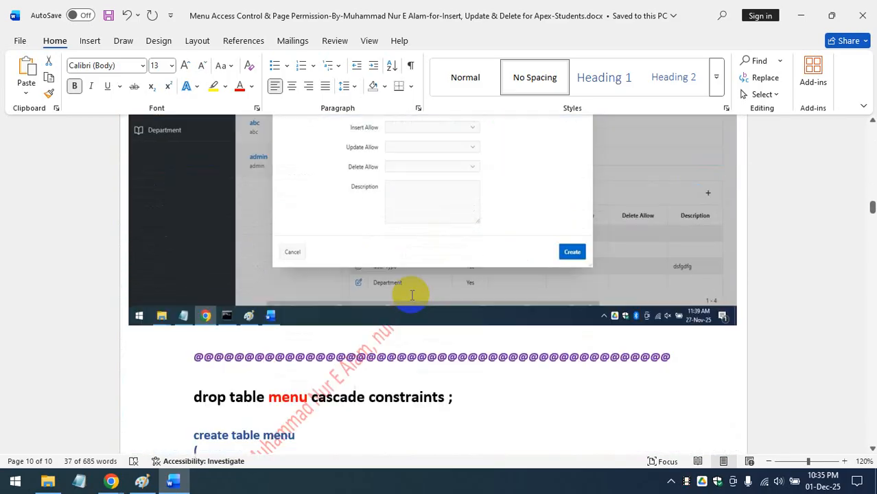
{"action": "scroll", "coordinate": [415, 292], "scroll_direction": "down", "scroll_amount": 18}
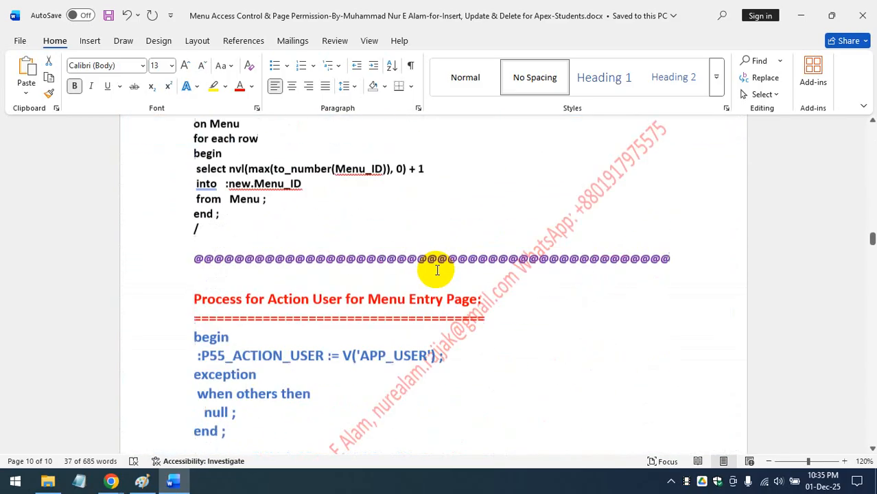
{"action": "scroll", "coordinate": [433, 281], "scroll_direction": "down", "scroll_amount": 20}
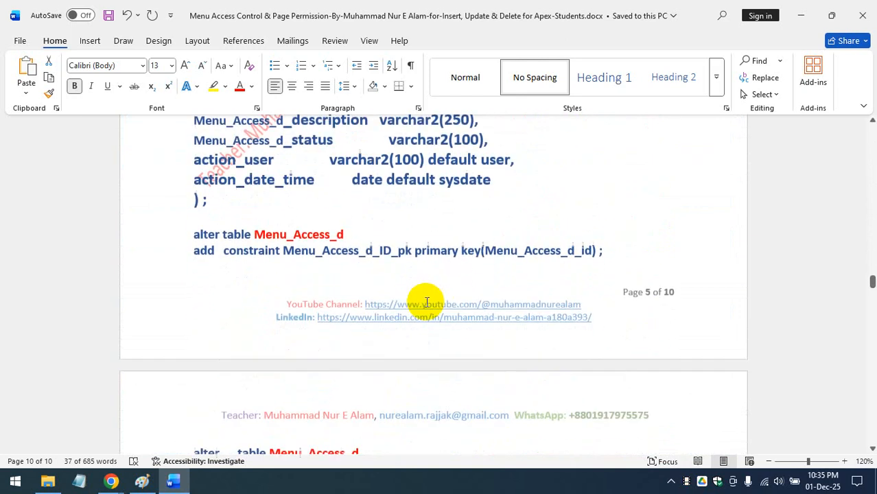
{"action": "scroll", "coordinate": [427, 303], "scroll_direction": "down", "scroll_amount": 20}
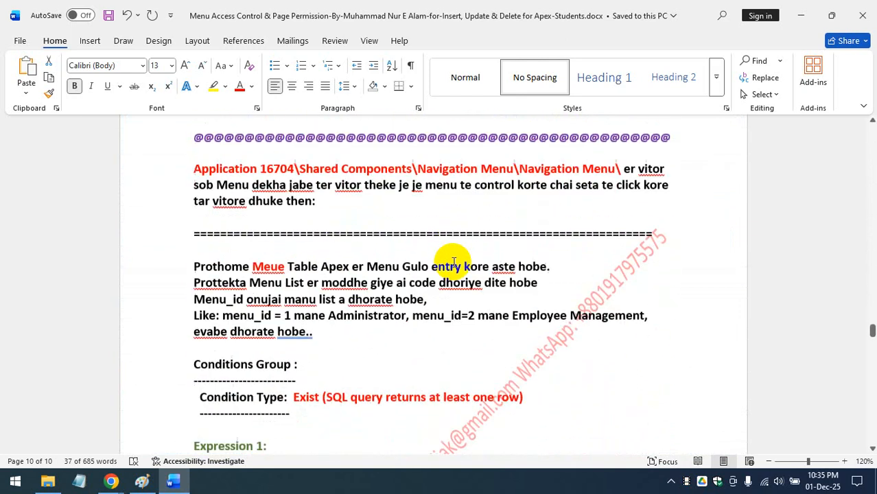
{"action": "scroll", "coordinate": [454, 263], "scroll_direction": "down", "scroll_amount": 20}
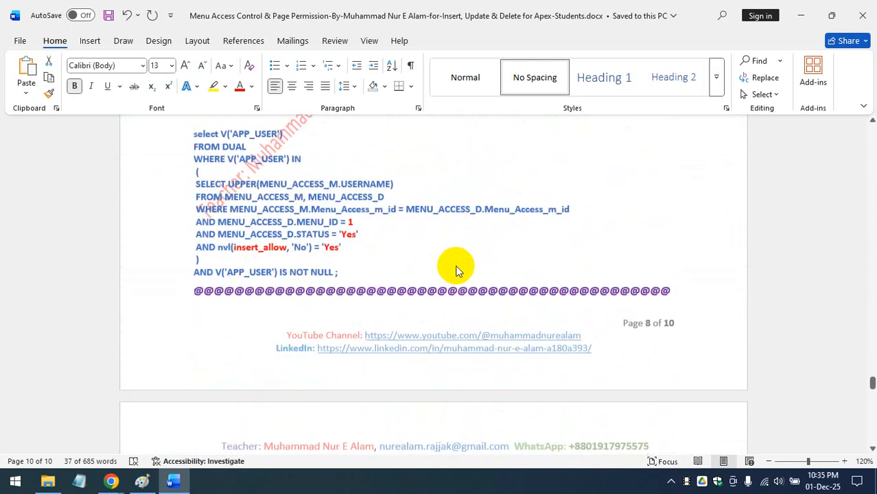
{"action": "scroll", "coordinate": [456, 269], "scroll_direction": "down", "scroll_amount": 15}
{"action": "scroll", "coordinate": [452, 273], "scroll_direction": "up", "scroll_amount": 12}
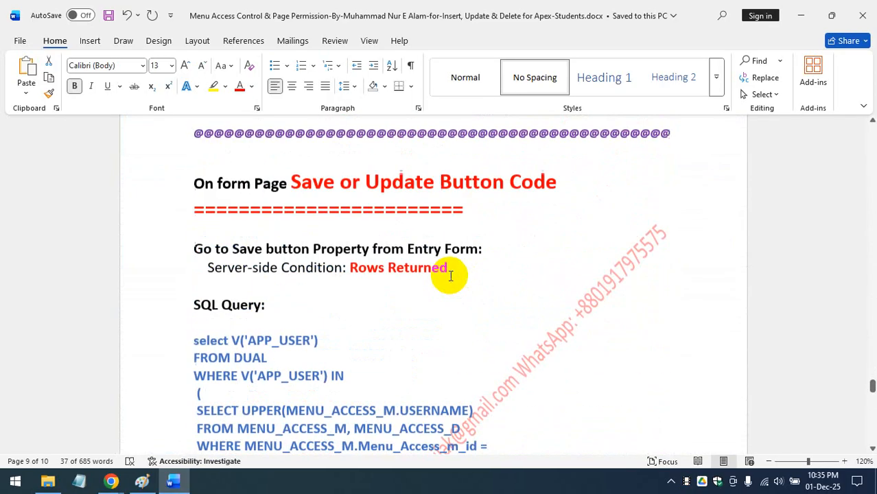
{"action": "scroll", "coordinate": [448, 273], "scroll_direction": "up", "scroll_amount": 10}
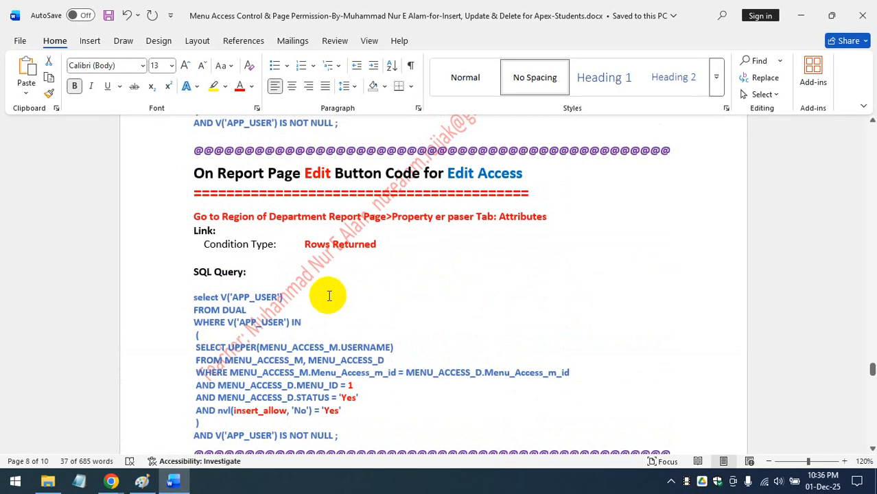
{"action": "scroll", "coordinate": [329, 295], "scroll_direction": "down", "scroll_amount": 1}
{"action": "left_click_drag", "start_coordinate": [235, 374], "coordinate": [286, 375]}
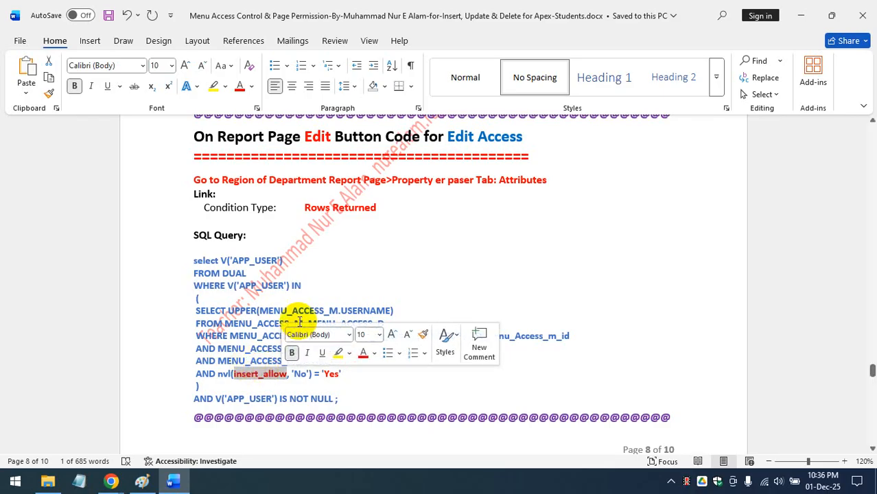
Step: Scroll back up to the 'Menu Access Control' title at the top of page 1
{"action": "scroll", "coordinate": [333, 290], "scroll_direction": "down", "scroll_amount": 3}
{"action": "scroll", "coordinate": [373, 278], "scroll_direction": "up", "scroll_amount": 15}
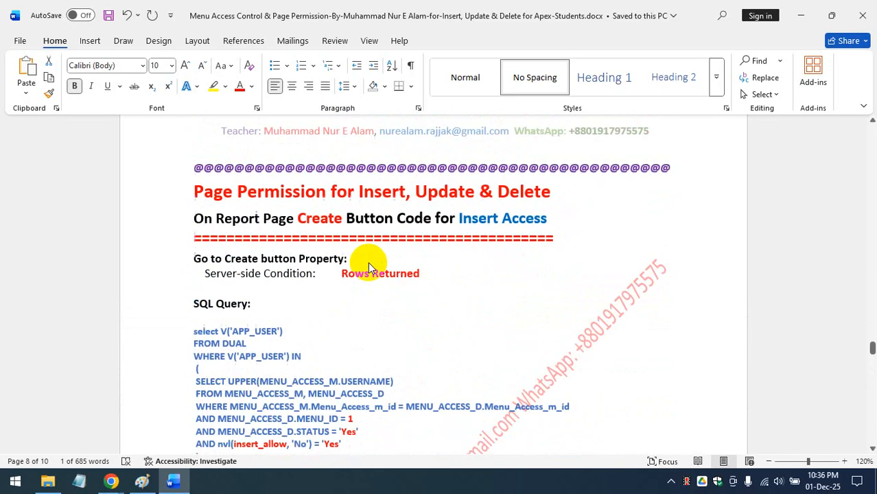
{"action": "scroll", "coordinate": [331, 244], "scroll_direction": "up", "scroll_amount": 15}
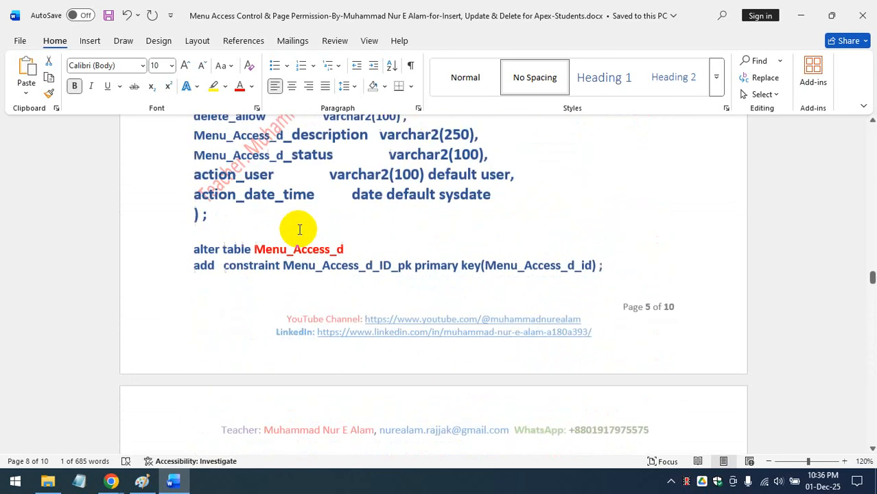
{"action": "scroll", "coordinate": [293, 219], "scroll_direction": "up", "scroll_amount": 8}
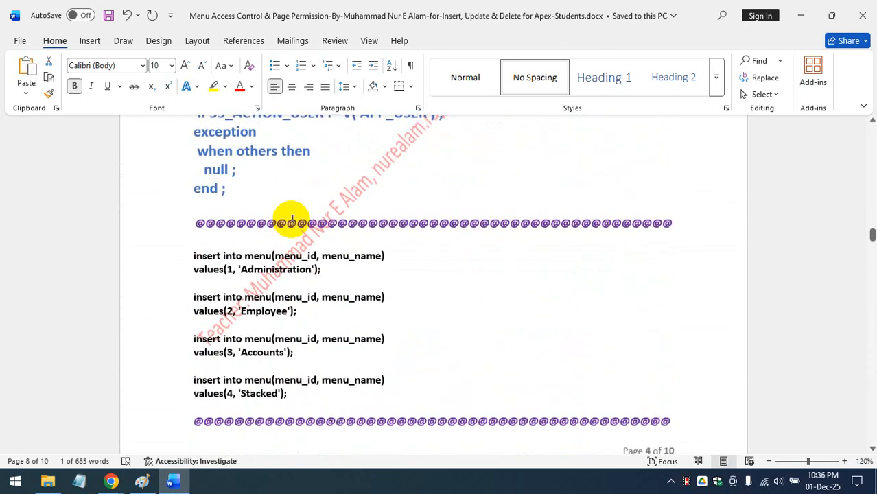
{"action": "scroll", "coordinate": [309, 217], "scroll_direction": "up", "scroll_amount": 10}
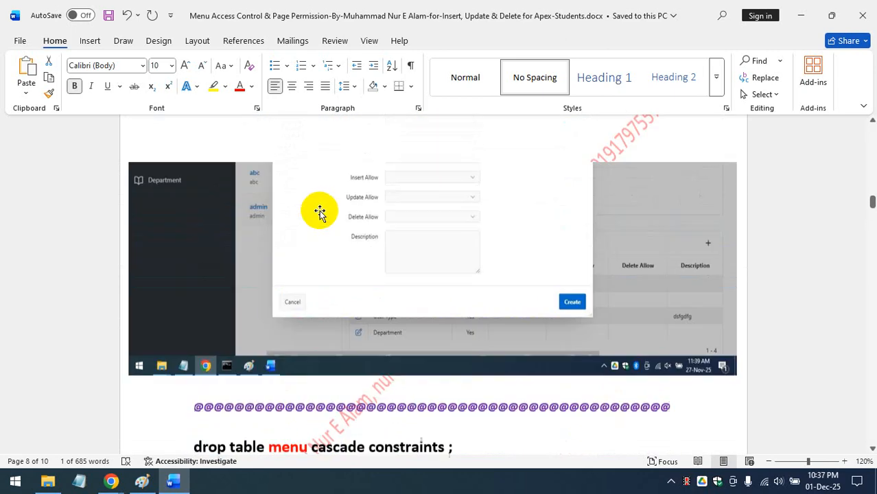
{"action": "scroll", "coordinate": [275, 186], "scroll_direction": "up", "scroll_amount": 10}
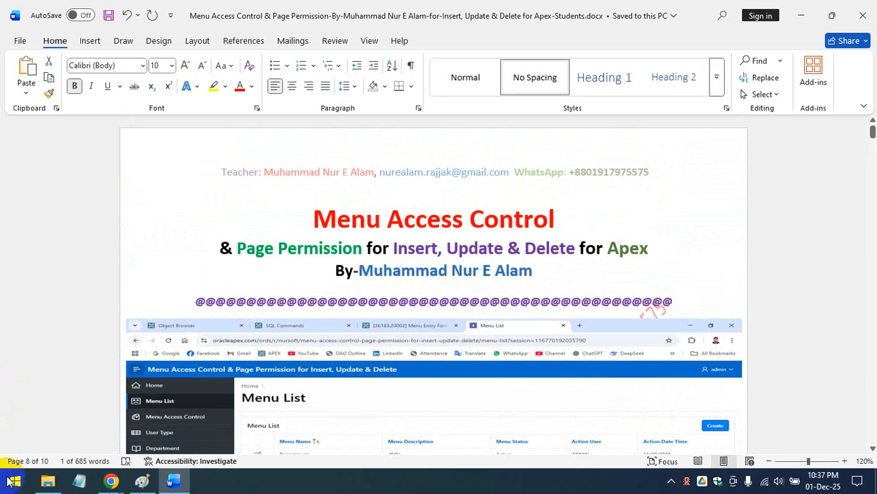
Step: From the User Type Page Designer tab, view Shared Components > Authorization Schemes, then return to Paint
{"action": "left_click", "coordinate": [120, 484]}
{"action": "left_click", "coordinate": [88, 444]}
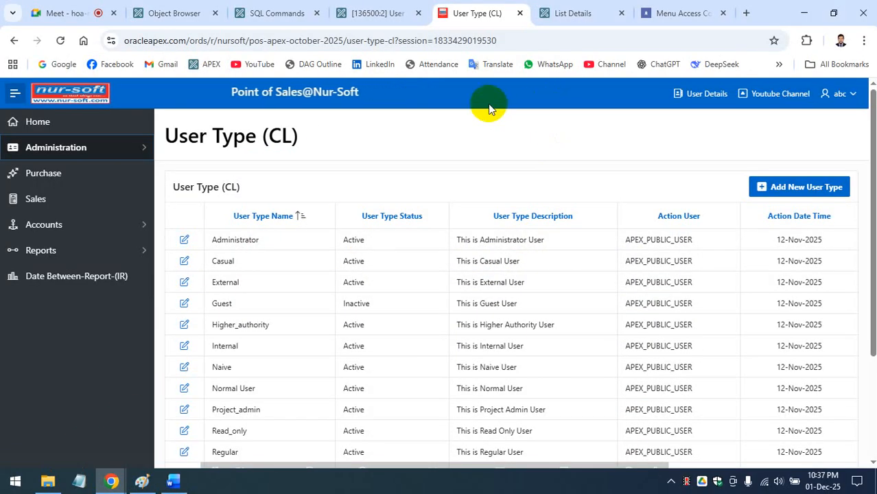
{"action": "left_click", "coordinate": [381, 13]}
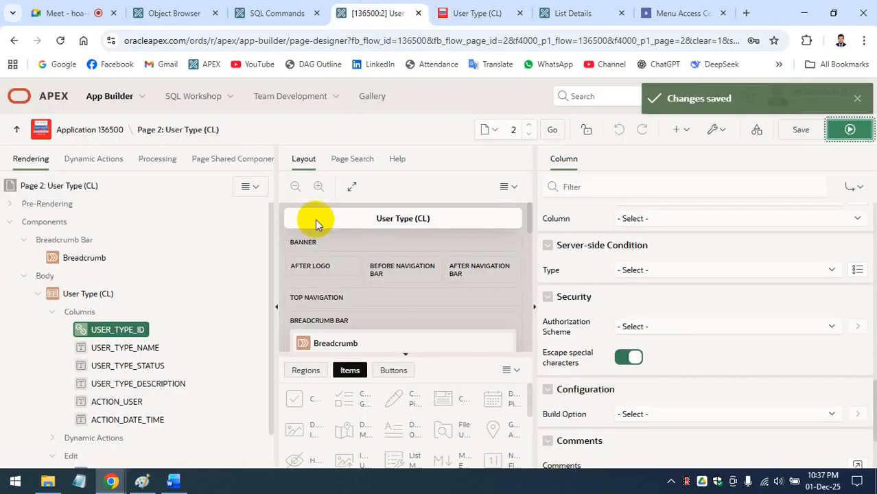
{"action": "left_click", "coordinate": [756, 134]}
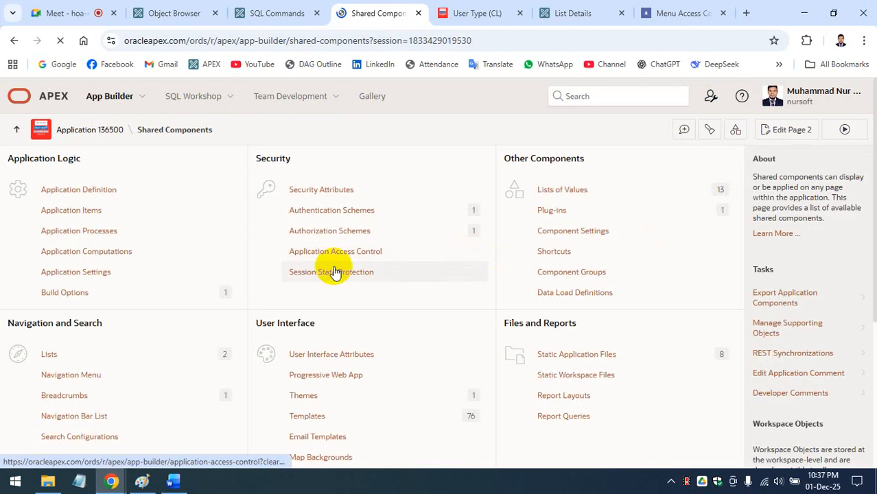
{"action": "left_click", "coordinate": [324, 236]}
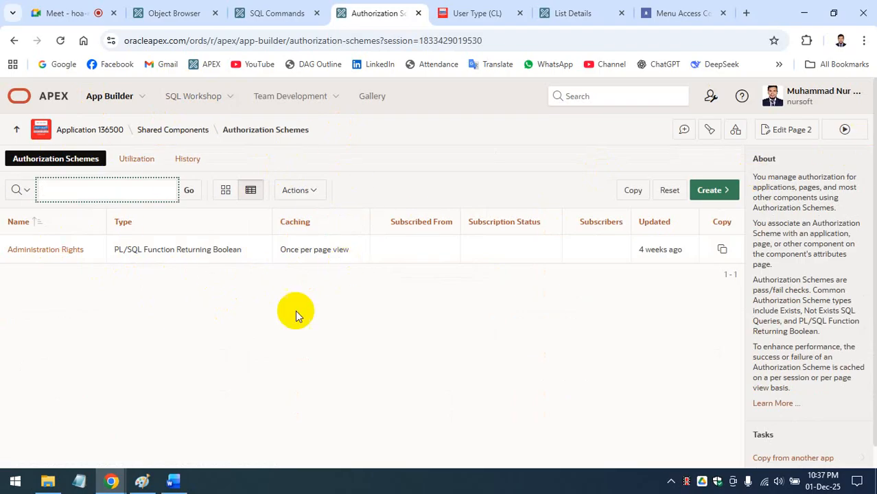
{"action": "left_click", "coordinate": [141, 481]}
Step: Draw a loop in the left shape, a U-shaped curve and a long slanted line enclosed by a loop
{"action": "scroll", "coordinate": [323, 283], "scroll_direction": "up", "scroll_amount": 3}
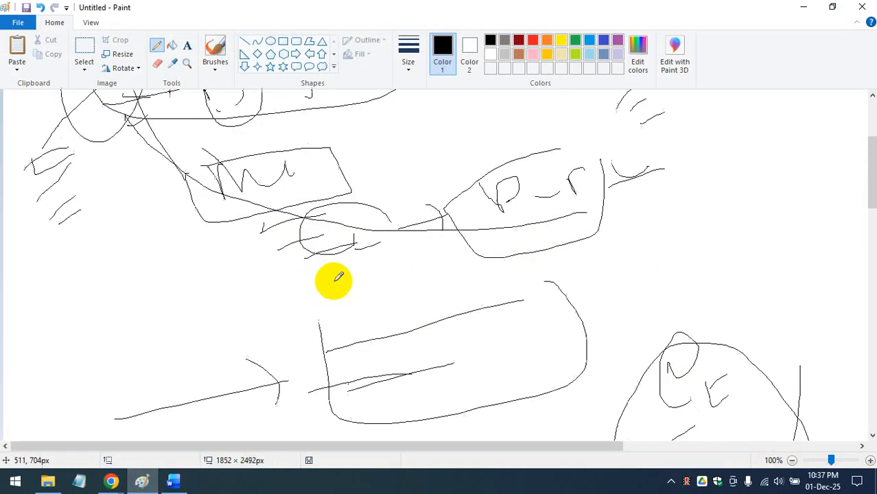
{"action": "scroll", "coordinate": [333, 280], "scroll_direction": "down", "scroll_amount": 6}
{"action": "mouse_move", "coordinate": [59, 236]}
{"action": "left_mouse_down"}
{"action": "mouse_move", "coordinate": [201, 193]}
{"action": "mouse_move", "coordinate": [80, 274]}
{"action": "left_mouse_up"}
{"action": "mouse_move", "coordinate": [74, 219]}
{"action": "left_mouse_down"}
{"action": "mouse_move", "coordinate": [68, 243]}
{"action": "mouse_move", "coordinate": [194, 235]}
{"action": "left_mouse_up"}
{"action": "left_click_drag", "start_coordinate": [423, 180], "coordinate": [501, 196]}
{"action": "left_click_drag", "start_coordinate": [433, 266], "coordinate": [646, 215]}
{"action": "mouse_move", "coordinate": [442, 243]}
{"action": "left_mouse_down"}
{"action": "mouse_move", "coordinate": [656, 340]}
{"action": "mouse_move", "coordinate": [398, 223]}
{"action": "mouse_move", "coordinate": [579, 357]}
{"action": "left_mouse_up"}
Step: Add a small U curve, two slanted lines, a long arc and a connecting line, then return to the browser
{"action": "left_click_drag", "start_coordinate": [394, 216], "coordinate": [454, 217]}
{"action": "left_click_drag", "start_coordinate": [366, 286], "coordinate": [502, 248]}
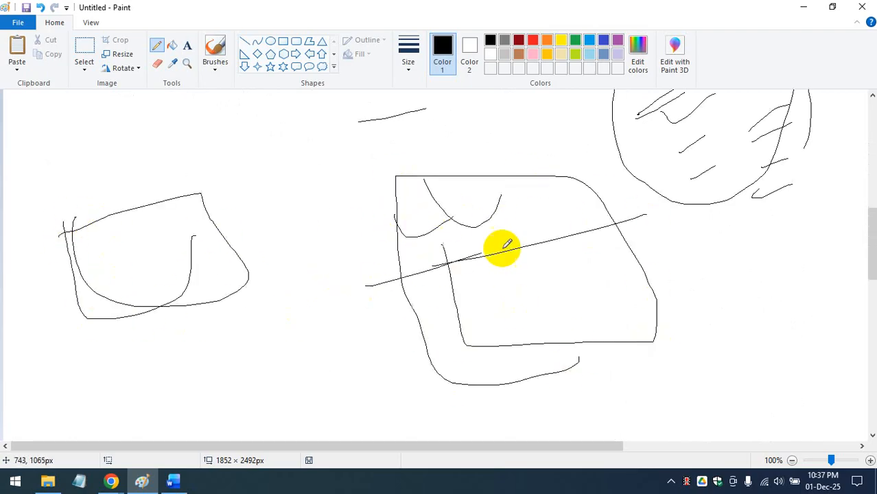
{"action": "left_click_drag", "start_coordinate": [385, 329], "coordinate": [494, 311]}
{"action": "mouse_move", "coordinate": [496, 244]}
{"action": "left_mouse_down"}
{"action": "mouse_move", "coordinate": [227, 202]}
{"action": "mouse_move", "coordinate": [217, 237]}
{"action": "left_mouse_up"}
{"action": "mouse_move", "coordinate": [125, 222]}
{"action": "left_mouse_down"}
{"action": "mouse_move", "coordinate": [217, 228]}
{"action": "mouse_move", "coordinate": [88, 308]}
{"action": "mouse_move", "coordinate": [182, 318]}
{"action": "mouse_move", "coordinate": [113, 285]}
{"action": "left_mouse_up"}
{"action": "mouse_move", "coordinate": [367, 194]}
{"action": "left_mouse_down"}
{"action": "mouse_move", "coordinate": [401, 294]}
{"action": "mouse_move", "coordinate": [601, 268]}
{"action": "left_mouse_up"}
{"action": "mouse_move", "coordinate": [110, 485]}
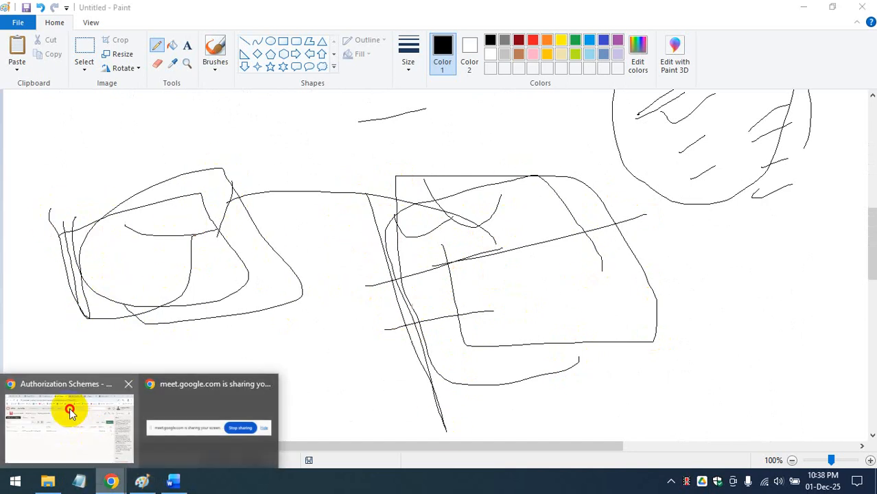
{"action": "left_click", "coordinate": [81, 402]}
Step: Open Page 2 in Page Designer and inspect the CREATE button's Rows returned server-side condition
{"action": "left_click", "coordinate": [439, 11]}
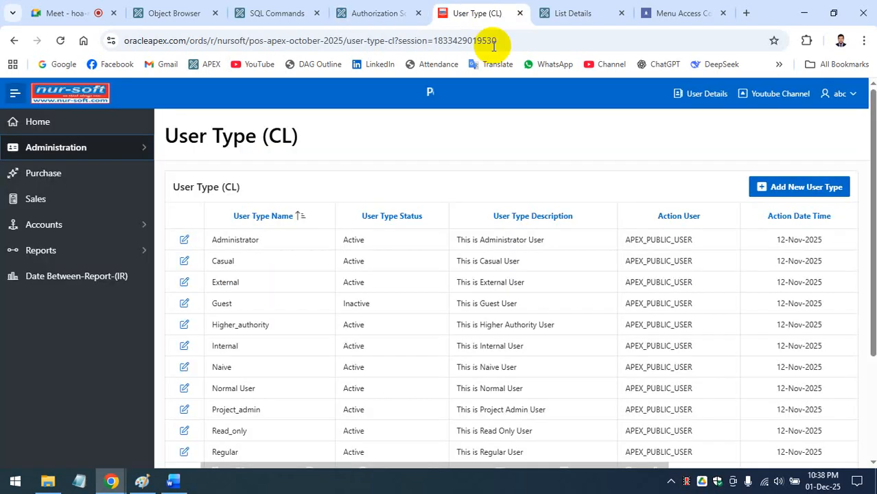
{"action": "left_click", "coordinate": [323, 459]}
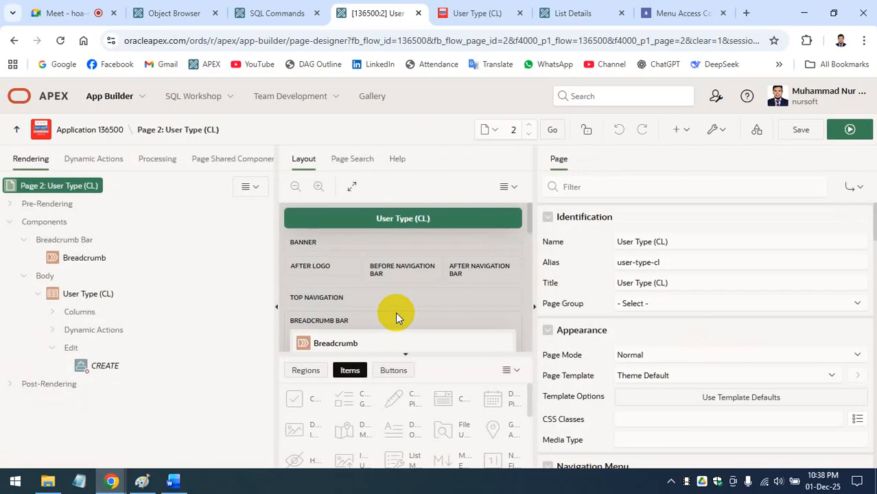
{"action": "left_click", "coordinate": [103, 365]}
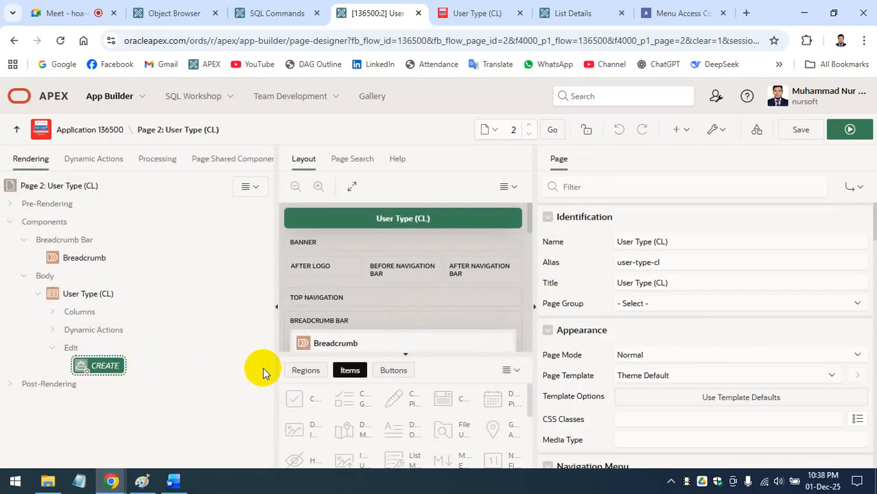
{"action": "scroll", "coordinate": [687, 364], "scroll_direction": "down", "scroll_amount": 6}
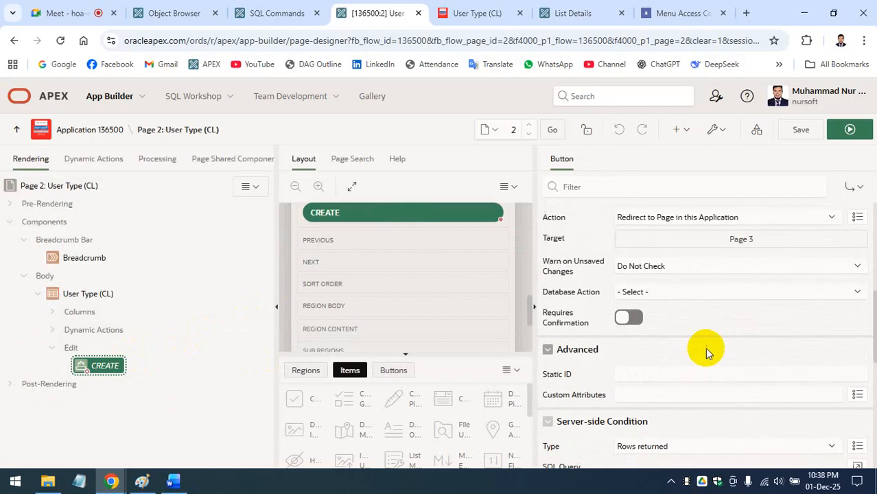
{"action": "scroll", "coordinate": [707, 343], "scroll_direction": "down", "scroll_amount": 4}
{"action": "scroll", "coordinate": [725, 294], "scroll_direction": "up", "scroll_amount": 1}
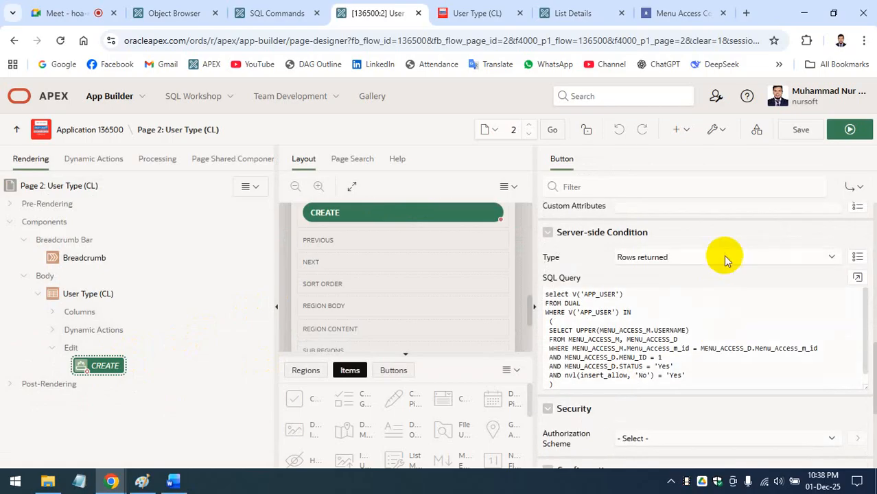
{"action": "left_click", "coordinate": [726, 259]}
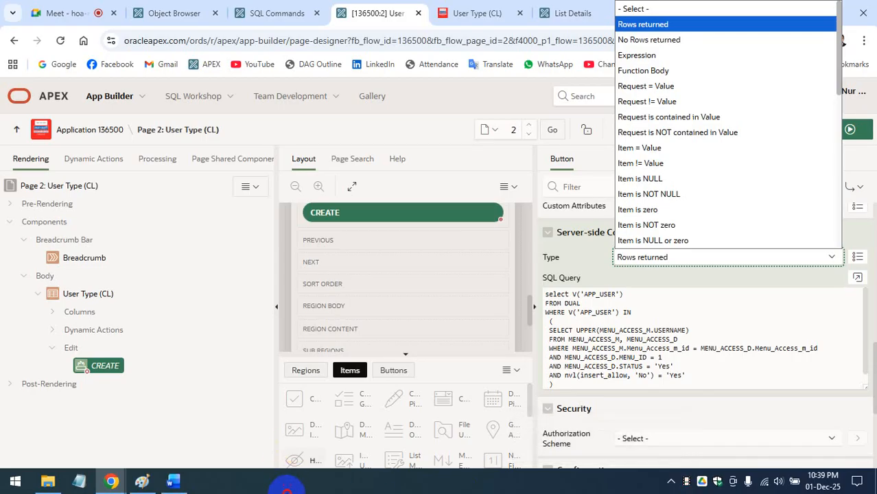
{"action": "left_click", "coordinate": [291, 491]}
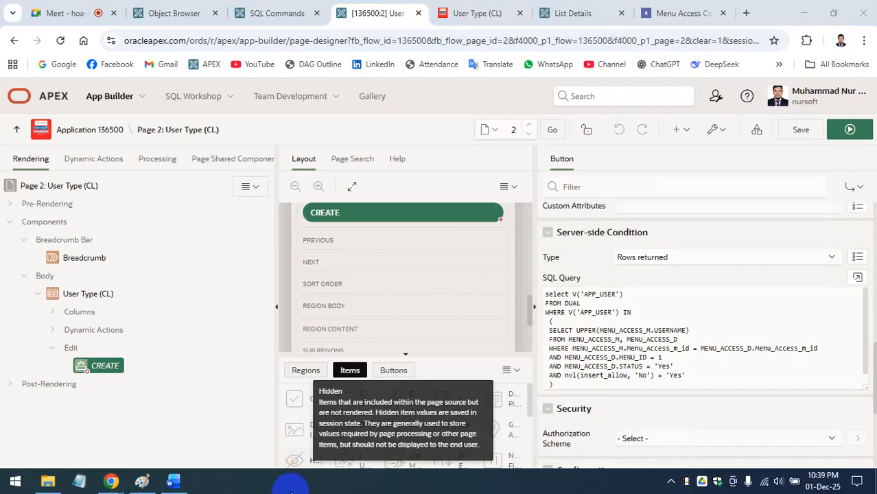